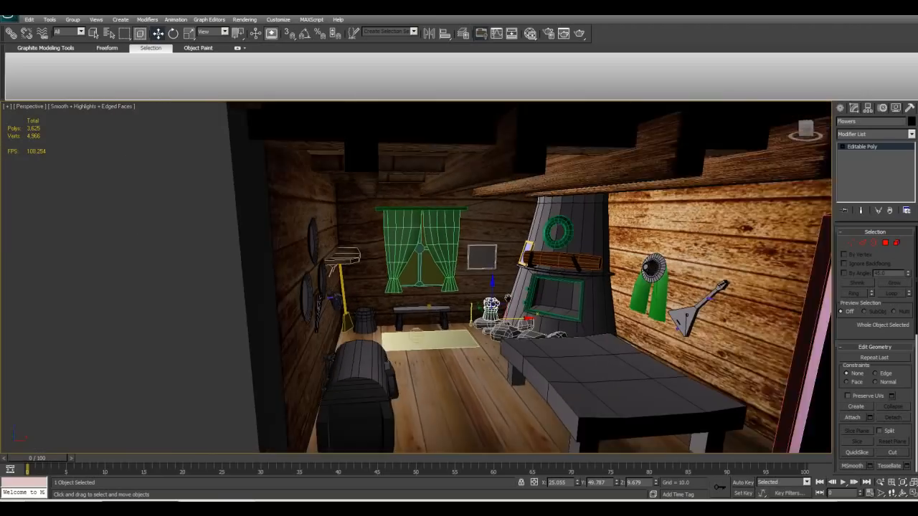
# Examine the scene's separate objects by selecting the room, the window's right curtain and the small bench
pyautogui.keyDown('alt'); pyautogui.moveTo(444, 278); pyautogui.dragTo(408, 281, button='middle'); pyautogui.keyUp('alt')
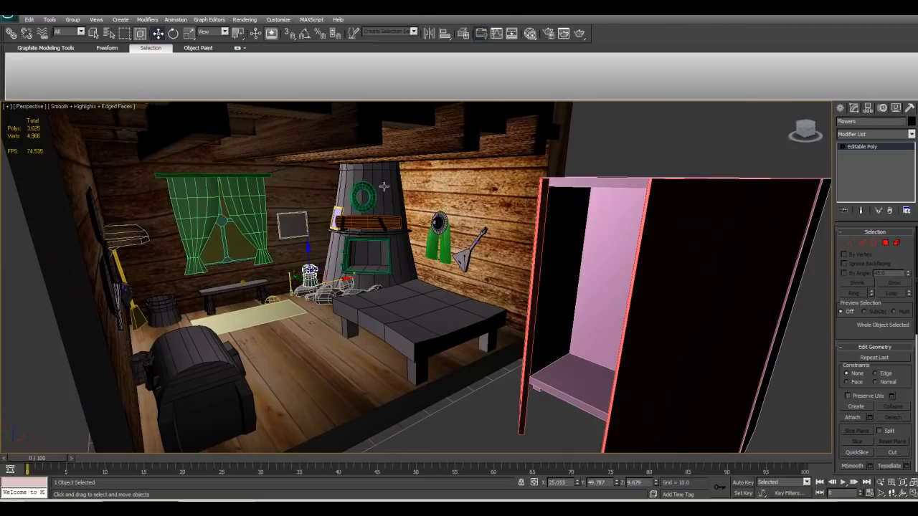
pyautogui.click(386, 307)
pyautogui.click(495, 284)
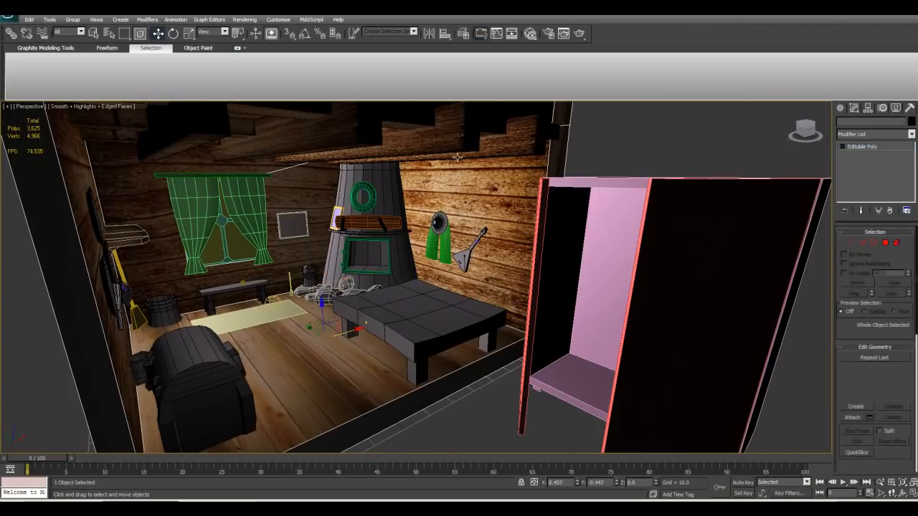
pyautogui.click(347, 143)
pyautogui.click(324, 207)
pyautogui.click(260, 219)
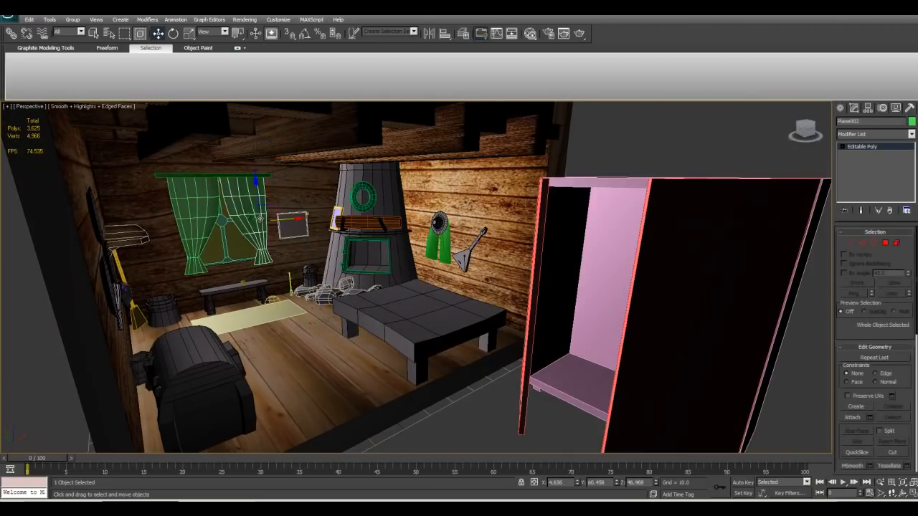
pyautogui.click(223, 302)
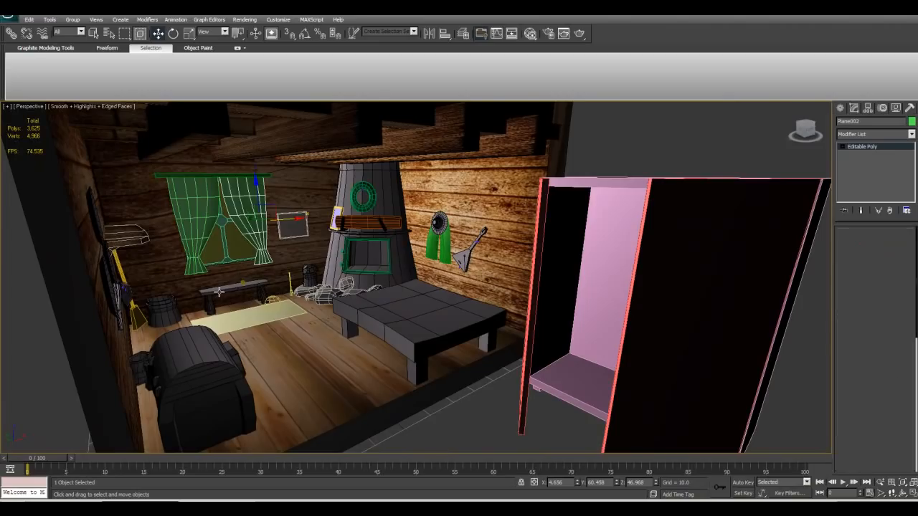
# Rotate the chest's lid open by about 79 degrees and swing it shut again
pyautogui.click(197, 396)
pyautogui.keyDown('alt'); pyautogui.moveTo(198, 395); pyautogui.dragTo(187, 390, button='middle'); pyautogui.keyUp('alt')
pyautogui.click(168, 344)
pyautogui.press('e')
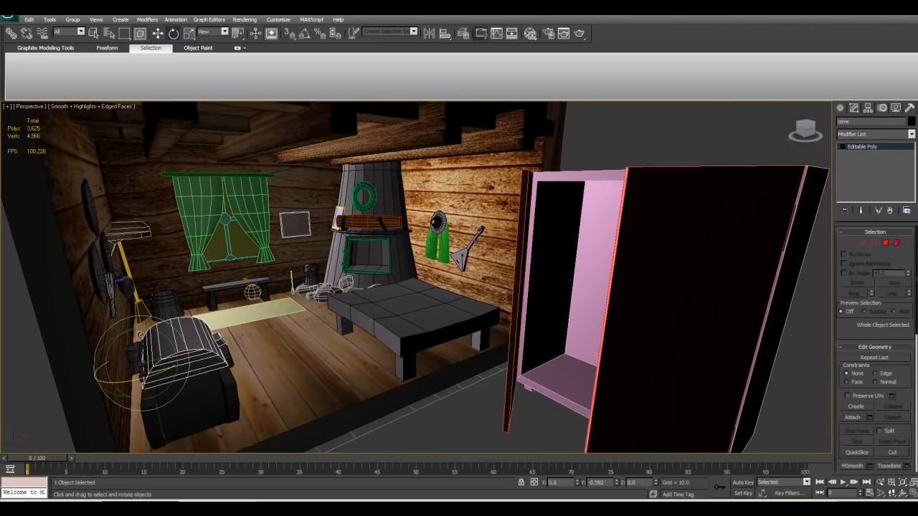
pyautogui.moveTo(125, 330); pyautogui.dragTo(49, 331)
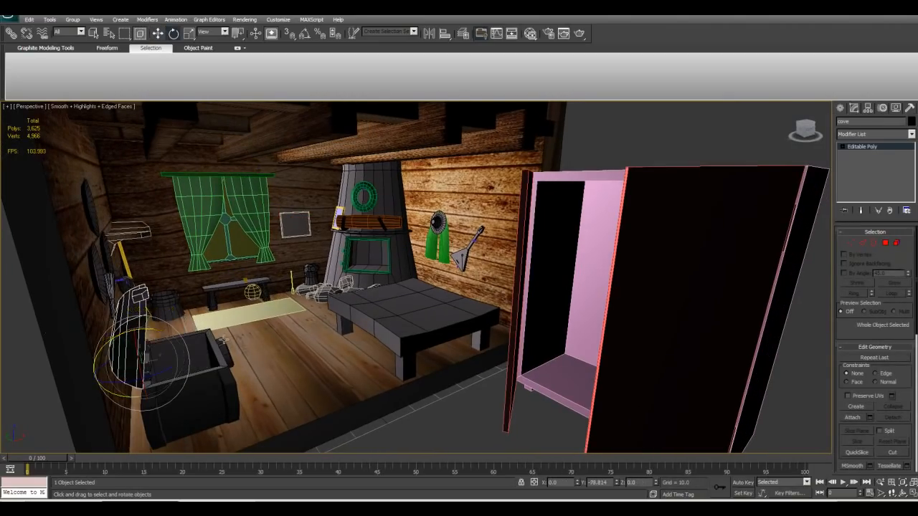
pyautogui.press('z')
pyautogui.keyDown('alt'); pyautogui.moveTo(277, 326); pyautogui.dragTo(215, 331, button='middle'); pyautogui.keyUp('alt')
pyautogui.moveTo(419, 254); pyautogui.dragTo(361, 309)
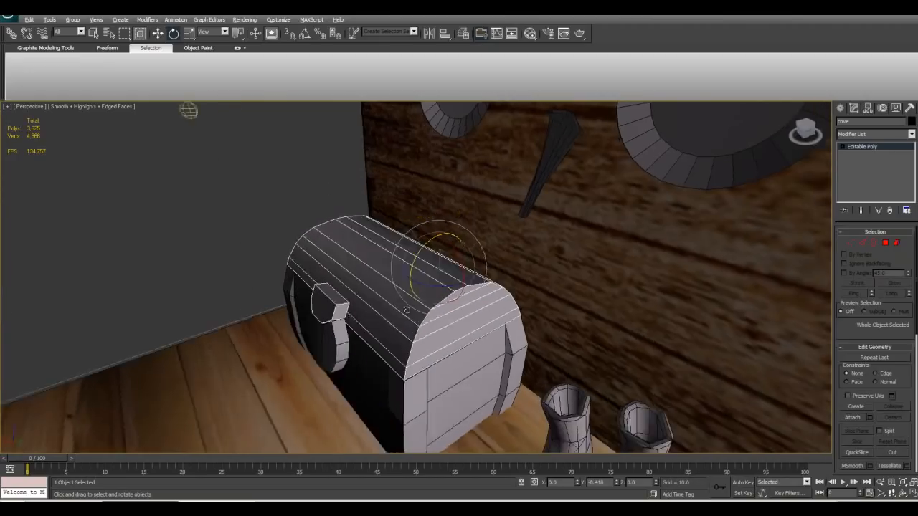
# Examine the cabin interior from several angles together with its polygon and vertex statistics
pyautogui.keyDown('alt'); pyautogui.moveTo(365, 308); pyautogui.dragTo(594, 301, button='middle'); pyautogui.keyUp('alt')
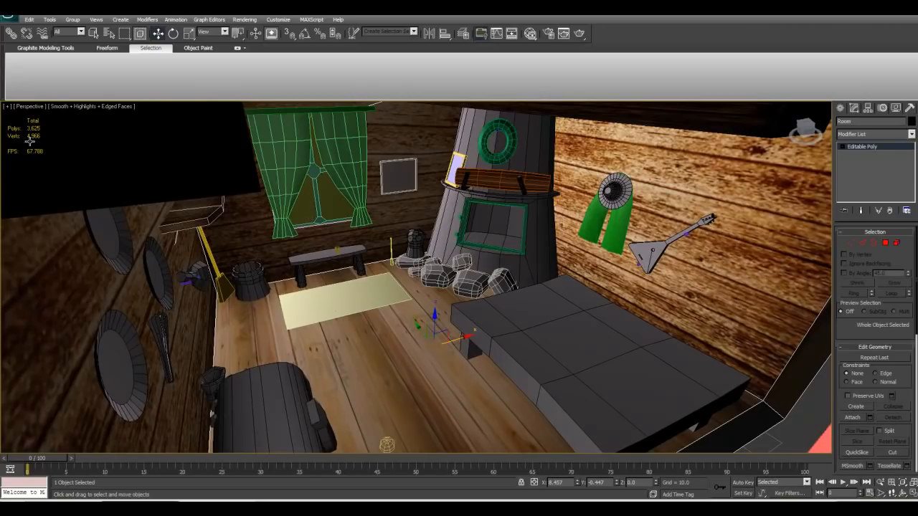
pyautogui.moveTo(81, 167); pyautogui.dragTo(79, 171, button='middle')
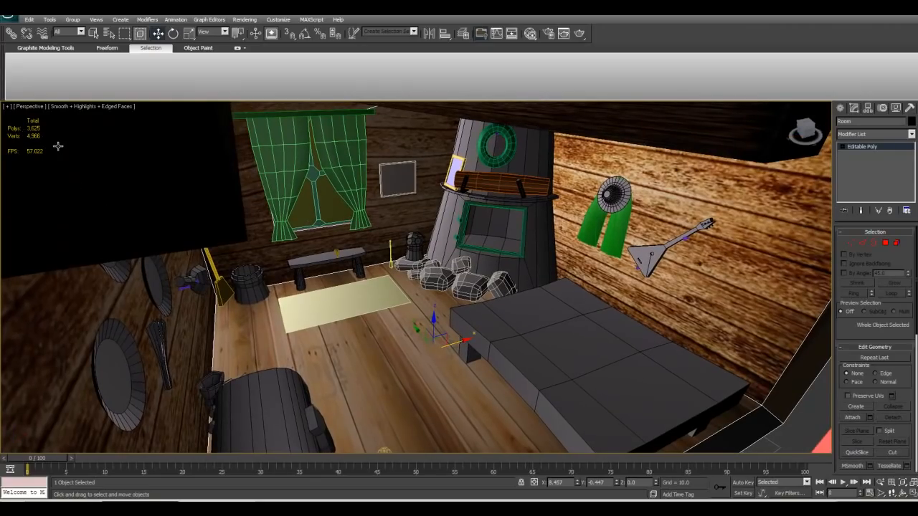
pyautogui.moveTo(26, 129); pyautogui.dragTo(18, 132, button='middle')
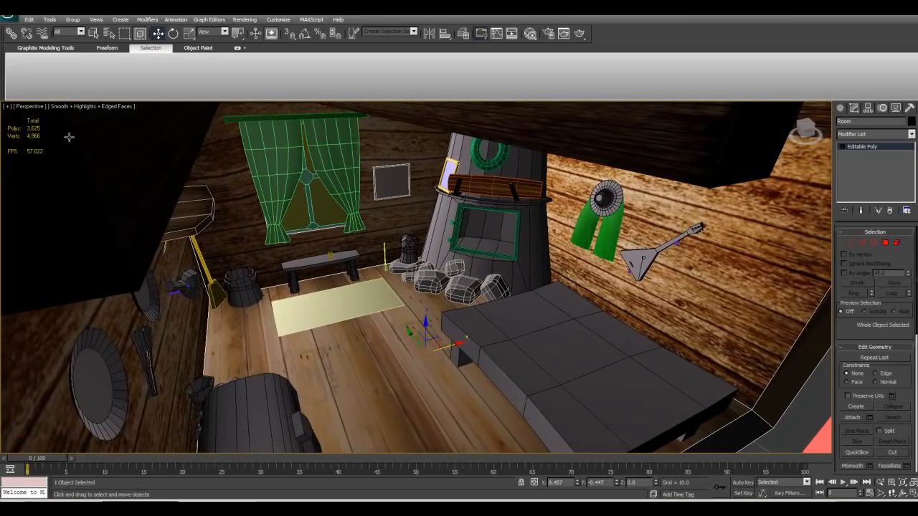
pyautogui.scroll(-2, 303, 187)
pyautogui.keyDown('alt'); pyautogui.moveTo(302, 186); pyautogui.dragTo(38, 170, button='middle'); pyautogui.keyUp('alt')
pyautogui.scroll(-3, 441, 221)
pyautogui.scroll(3, 441, 222)
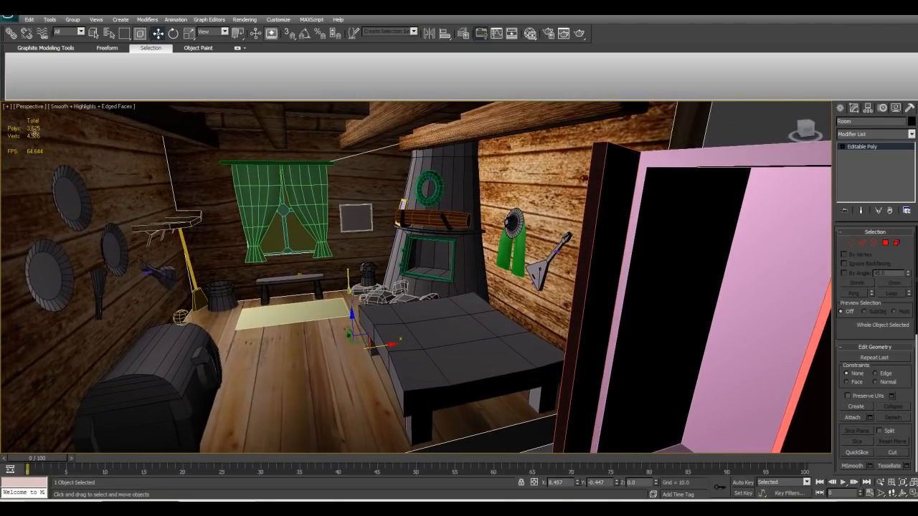
# Inspect the window up close and select its right curtain
pyautogui.moveTo(252, 268); pyautogui.dragTo(346, 304, button='middle')
pyautogui.scroll(2, 346, 304)
pyautogui.moveTo(0, 0); pyautogui.dragTo(0, 0)
pyautogui.scroll(2, 346, 304)
pyautogui.moveTo(346, 304); pyautogui.dragTo(387, 331, button='middle')
pyautogui.scroll(5, 397, 294)
pyautogui.press('Up')
pyautogui.moveTo(459, 310); pyautogui.dragTo(440, 297)
pyautogui.press('w')
pyautogui.click(423, 280)
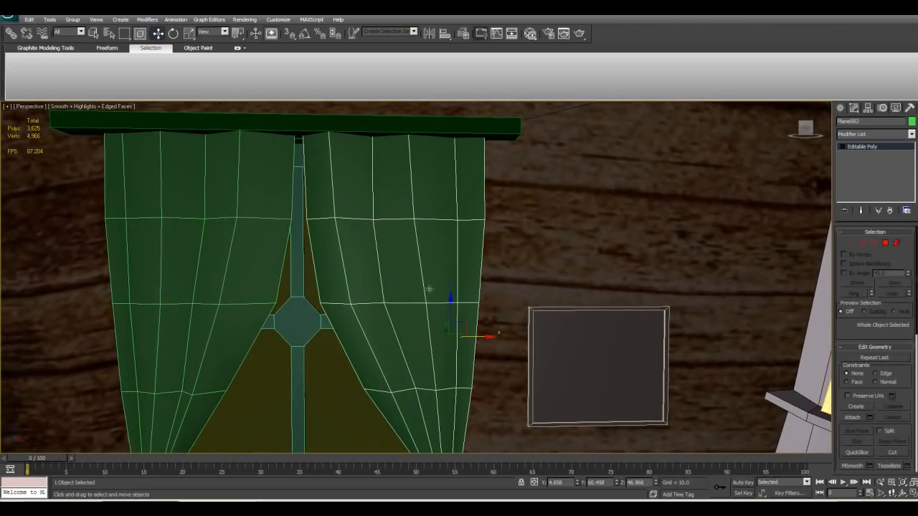
# Move from the window to the flower vase beside the fireplace in Walk Through mode
pyautogui.click(894, 494)
pyautogui.moveTo(572, 318); pyautogui.dragTo(547, 360)
pyautogui.press('w')
pyautogui.press('s')
pyautogui.press('d')
pyautogui.rightClick(547, 360)
# Try moving one flower, selected as an element, out of the vase toward the window, and leave element editing
pyautogui.click(321, 250)
pyautogui.press('5')
pyautogui.click(332, 259)
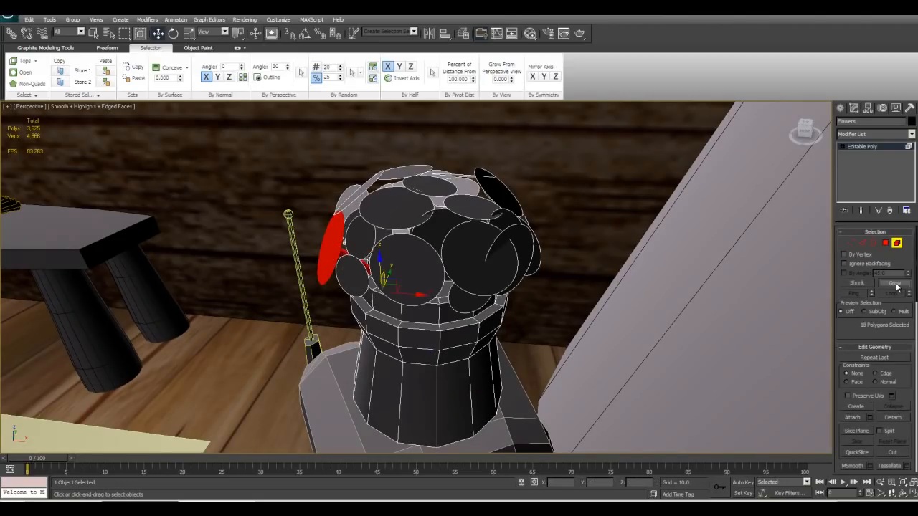
pyautogui.keyDown('alt'); pyautogui.moveTo(454, 263); pyautogui.dragTo(453, 259, button='middle'); pyautogui.keyUp('alt')
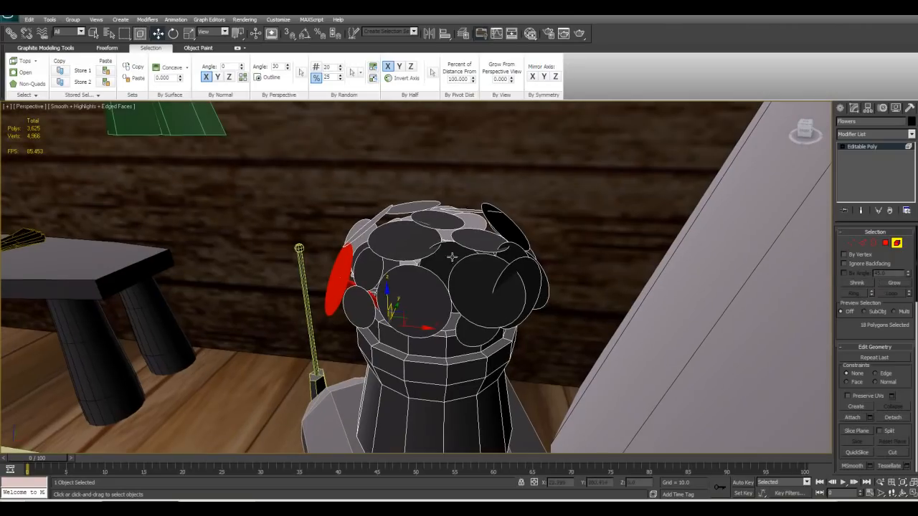
pyautogui.moveTo(401, 312); pyautogui.dragTo(310, 263)
pyautogui.keyDown('alt'); pyautogui.moveTo(318, 265); pyautogui.dragTo(408, 196, button='middle'); pyautogui.keyUp('alt')
pyautogui.scroll(-5, 365, 226)
pyautogui.scroll(5, 438, 244)
pyautogui.scroll(-4, 459, 233)
pyautogui.moveTo(457, 242)
pyautogui.keyDown('alt'); pyautogui.mouseDown(button='middle')
pyautogui.moveTo(474, 266)
pyautogui.moveTo(458, 249)
pyautogui.mouseUp(button='middle'); pyautogui.keyUp('alt')
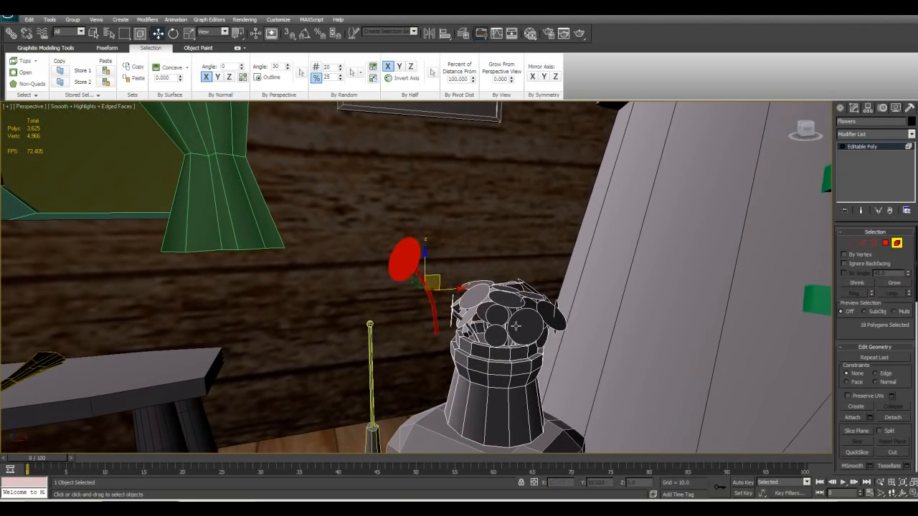
pyautogui.keyDown('alt'); pyautogui.moveTo(454, 333); pyautogui.dragTo(490, 332, button='middle'); pyautogui.keyUp('alt')
pyautogui.scroll(-3, 511, 346)
pyautogui.scroll(4, 499, 325)
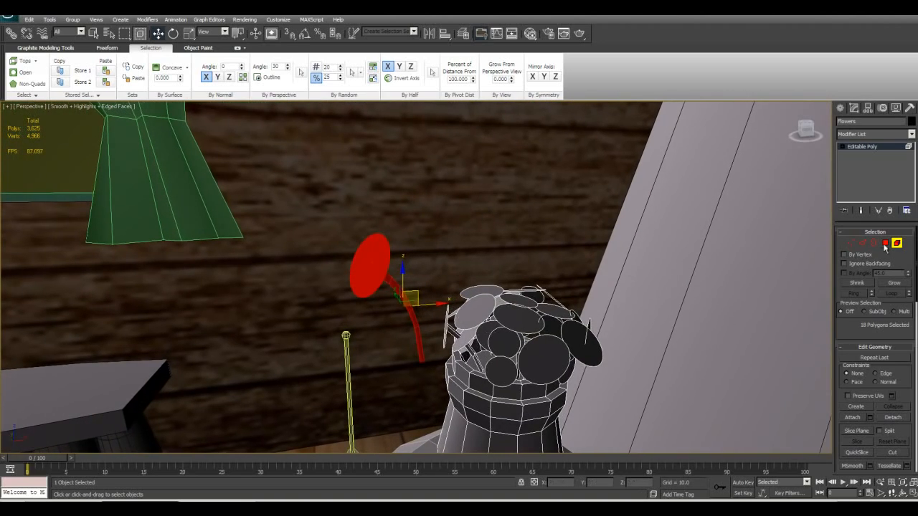
pyautogui.click(897, 243)
# Tour the fireplace, window and bench area in Walk Through mode, and leave the mode facing the floor towel
pyautogui.keyDown('alt'); pyautogui.moveTo(478, 326); pyautogui.dragTo(264, 325, button='middle'); pyautogui.keyUp('alt')
pyautogui.scroll(-5, 474, 309)
pyautogui.scroll(-5, 473, 308)
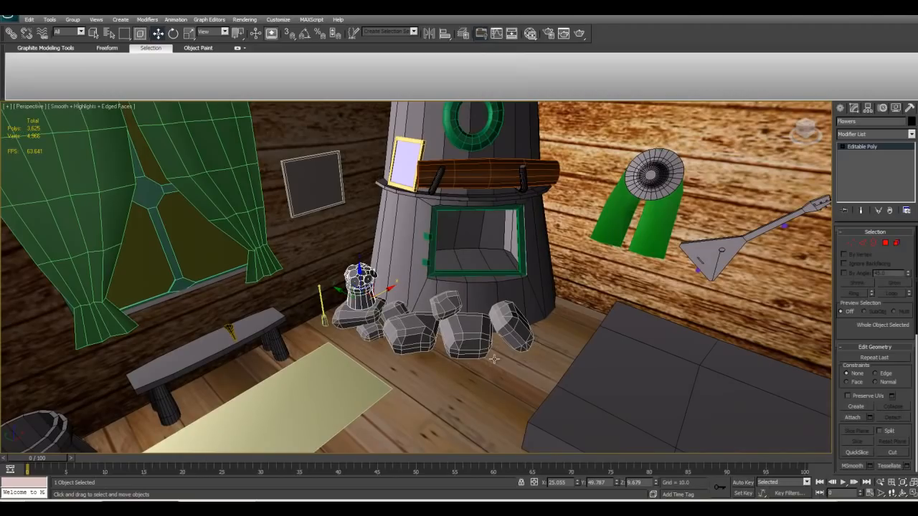
pyautogui.click(892, 493)
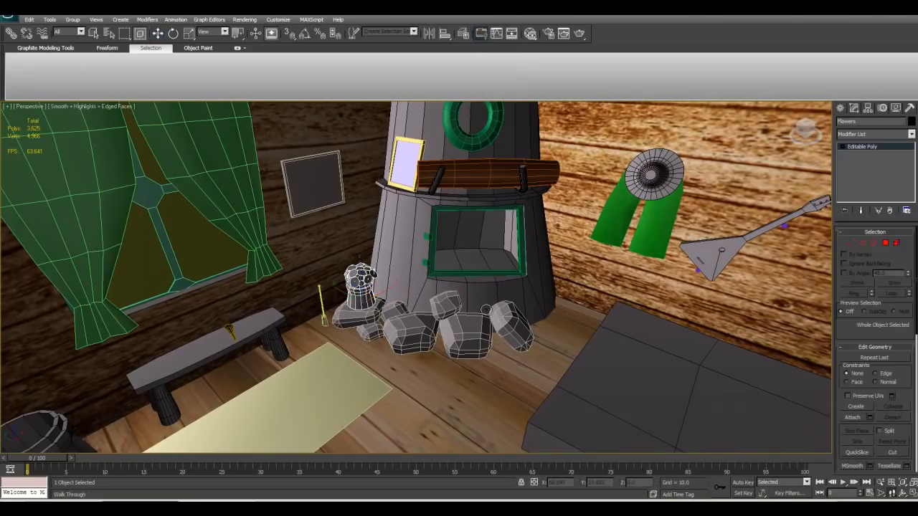
pyautogui.moveTo(490, 310); pyautogui.dragTo(461, 302)
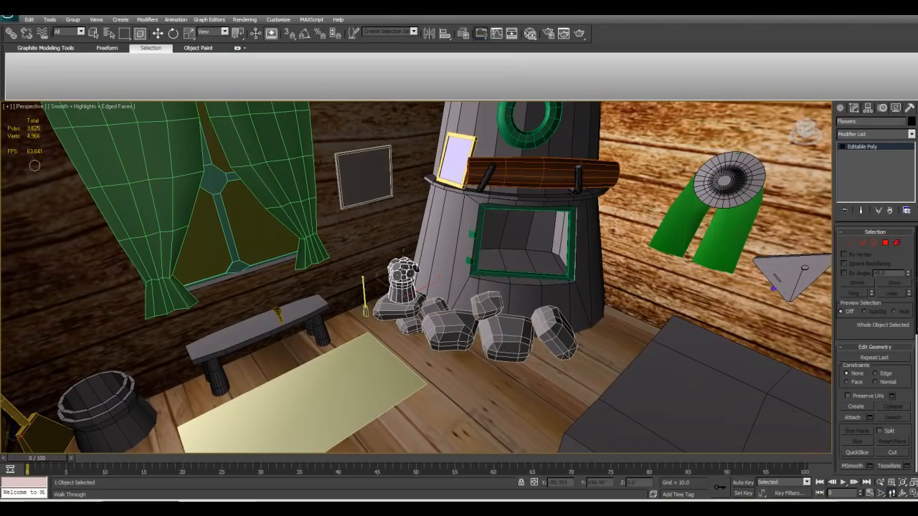
pyautogui.moveTo(235, 280); pyautogui.dragTo(198, 249)
pyautogui.moveTo(337, 232); pyautogui.dragTo(305, 249)
pyautogui.press('w')
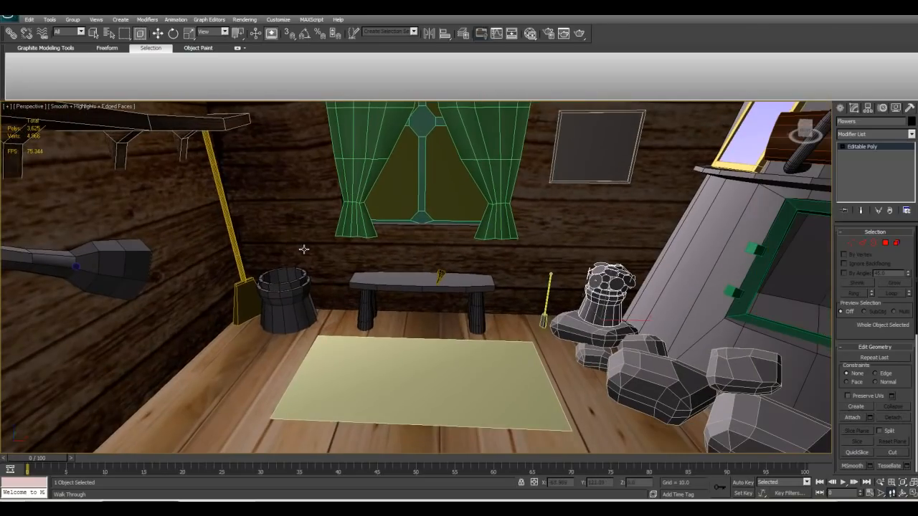
pyautogui.press('Escape')
# Try rotating the floor towel in front of the bench and undo the rotation
pyautogui.click(486, 357)
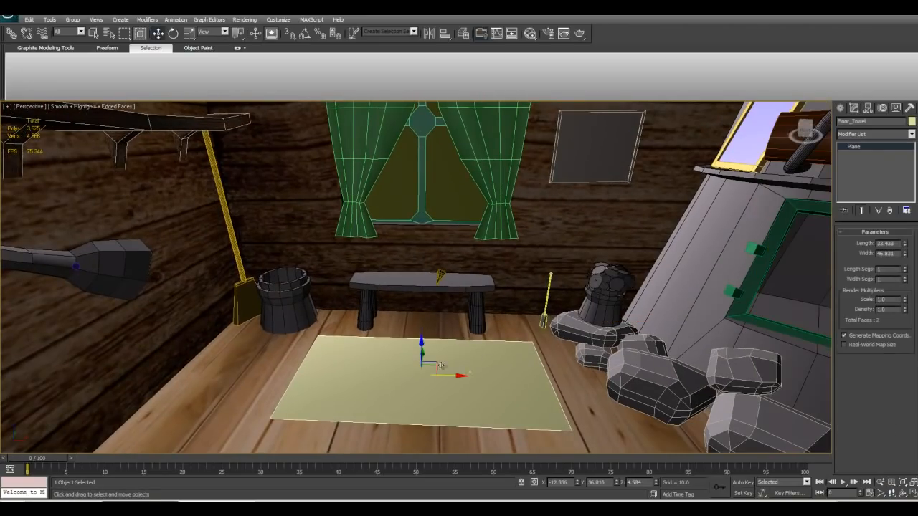
pyautogui.press('z')
pyautogui.press('e')
pyautogui.moveTo(442, 249)
pyautogui.mouseDown()
pyautogui.moveTo(426, 233)
pyautogui.moveTo(448, 261)
pyautogui.mouseUp()
pyautogui.hotkey('ctrl', 'z')
pyautogui.hotkey('ctrl', 'z')
pyautogui.scroll(-3, 269, 223)
pyautogui.moveTo(269, 223); pyautogui.dragTo(271, 245, button='middle')
pyautogui.moveTo(494, 246); pyautogui.dragTo(505, 275, button='middle')
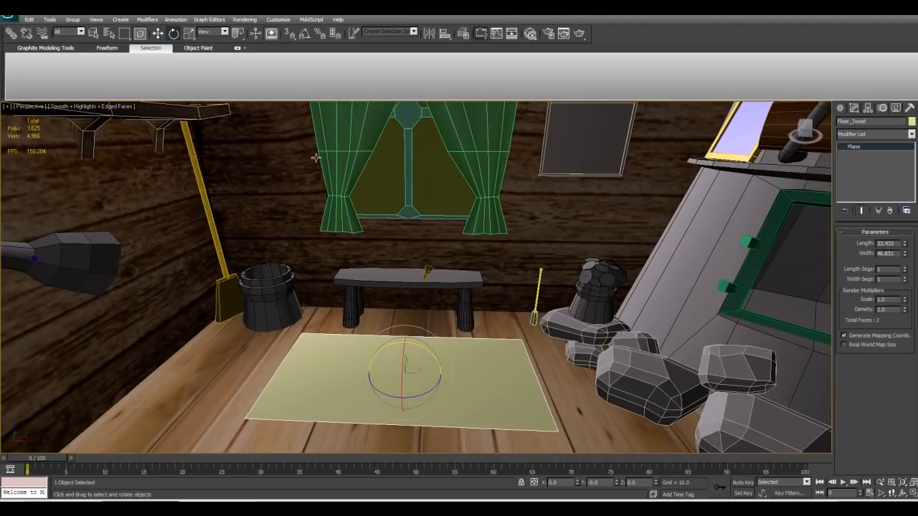
# Browse the keyboard shortcut commands in the Customize User Interface dialog and highlight Shrink Selected
pyautogui.click(278, 19)
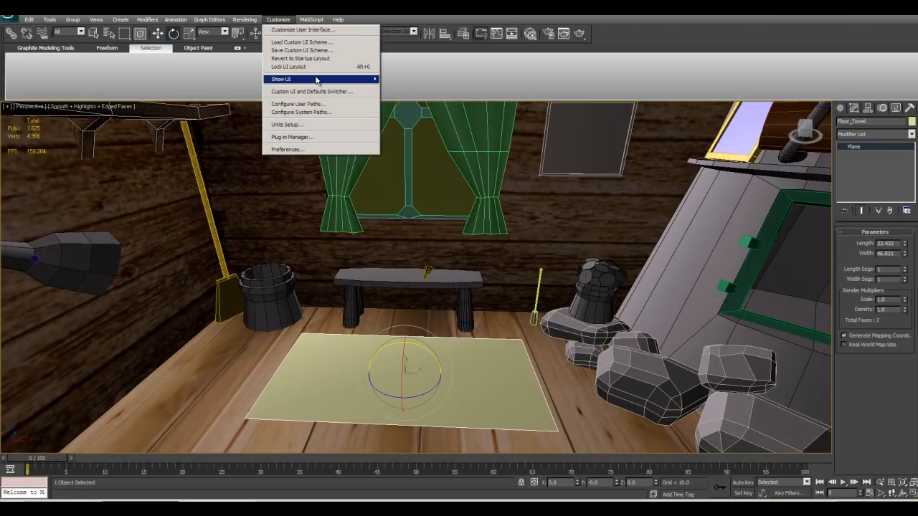
pyautogui.moveTo(316, 79)
pyautogui.click(303, 31)
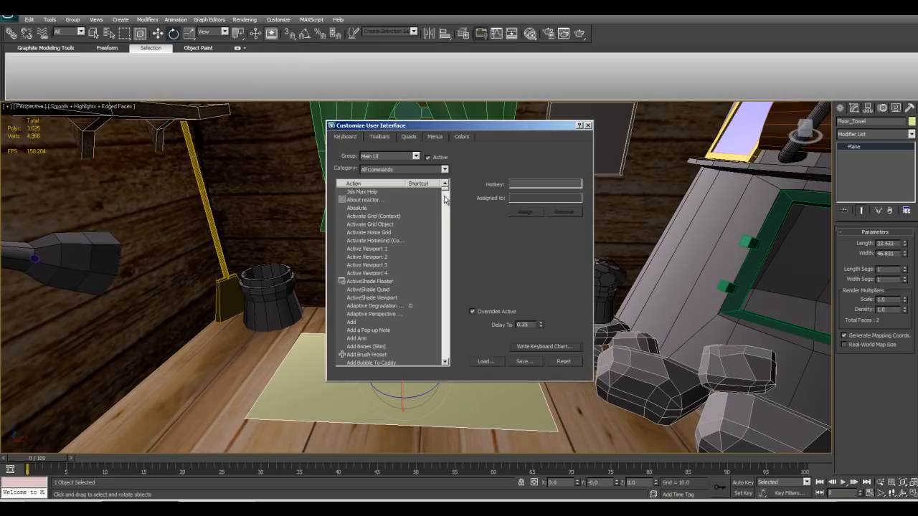
pyautogui.moveTo(446, 190); pyautogui.dragTo(448, 321)
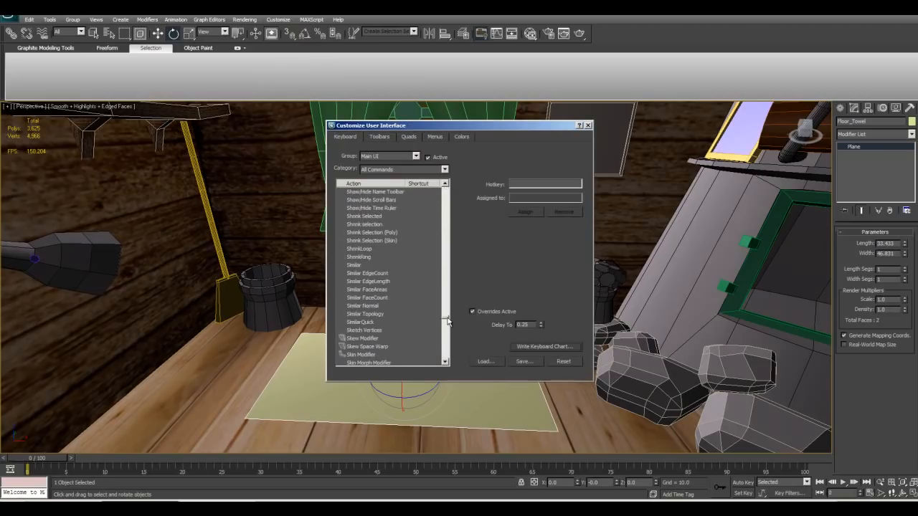
pyautogui.click(396, 275)
pyautogui.click(400, 297)
pyautogui.click(406, 218)
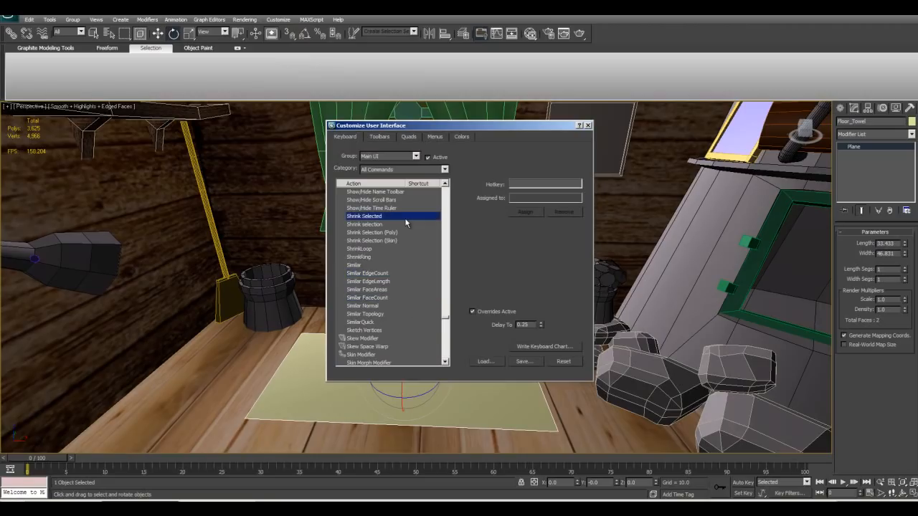
# Inspect the hotkey entry for the Show Main Toolbar toggle and close the dialog without assigning anything
pyautogui.click(518, 182)
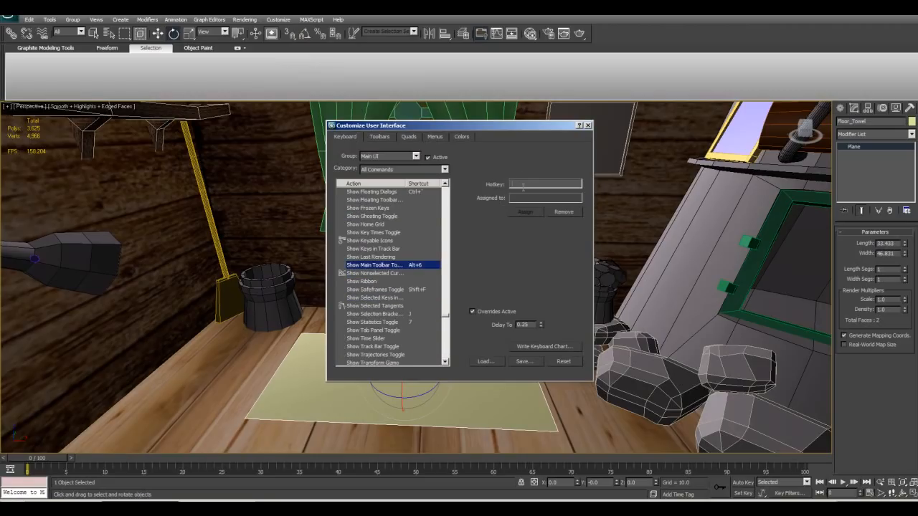
pyautogui.click(520, 184)
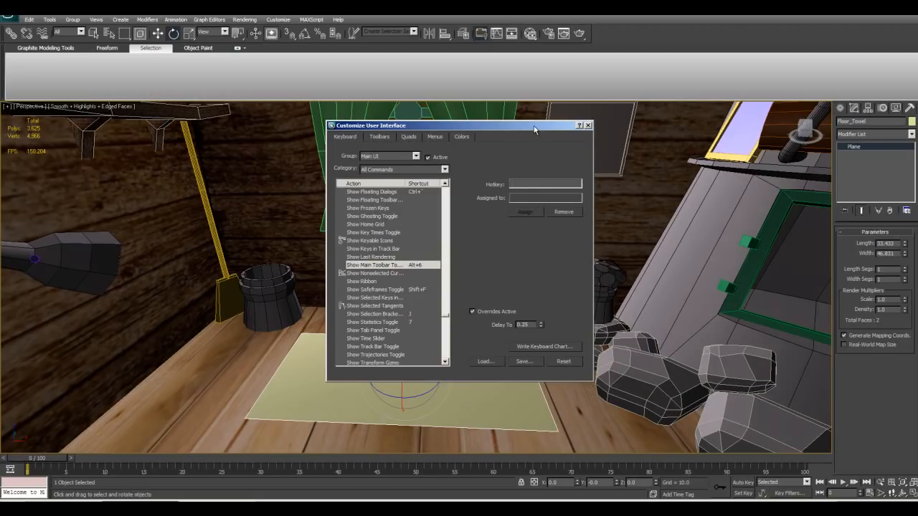
pyautogui.moveTo(534, 129); pyautogui.dragTo(511, 147)
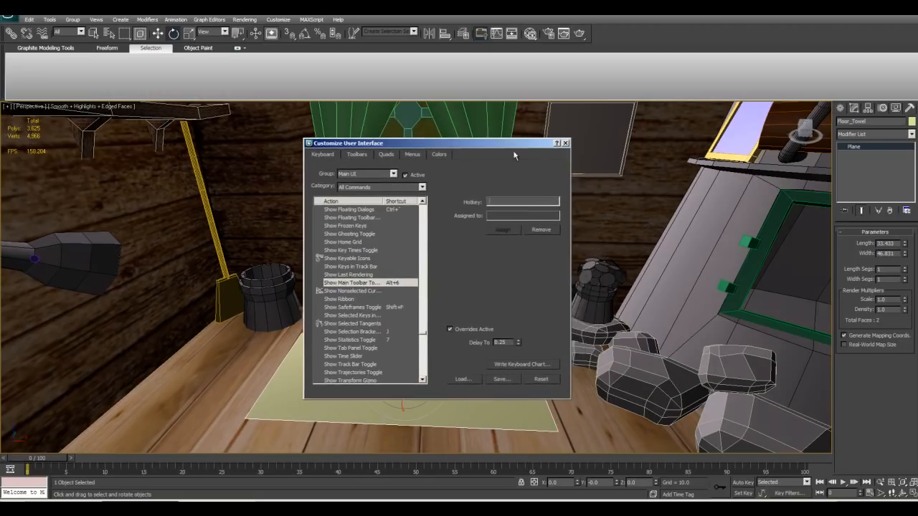
pyautogui.click(565, 143)
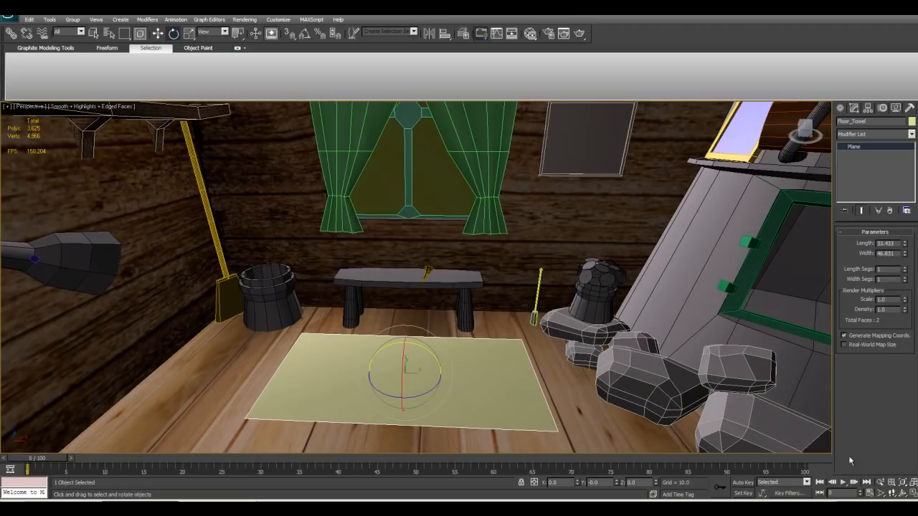
# Look around the window and fireplace in Walk Through mode, and return to the Rotate tool
pyautogui.click(891, 495)
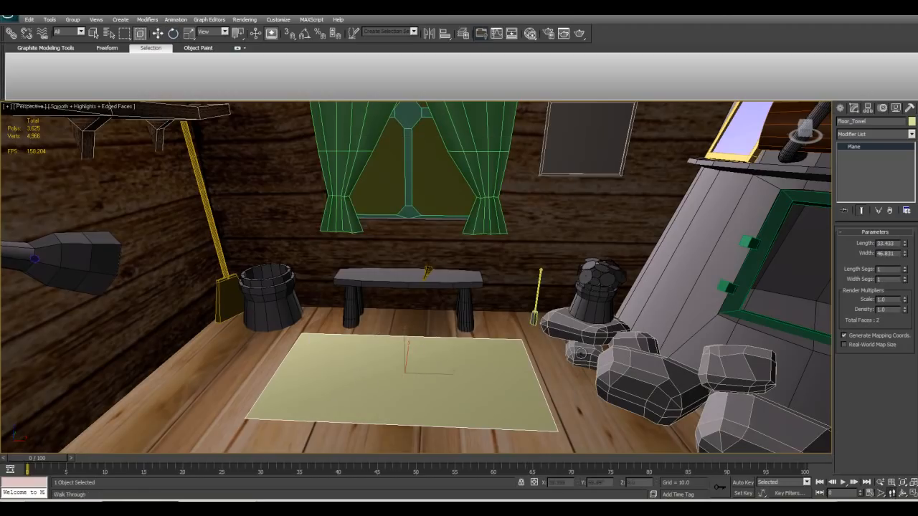
pyautogui.moveTo(488, 324); pyautogui.dragTo(513, 282)
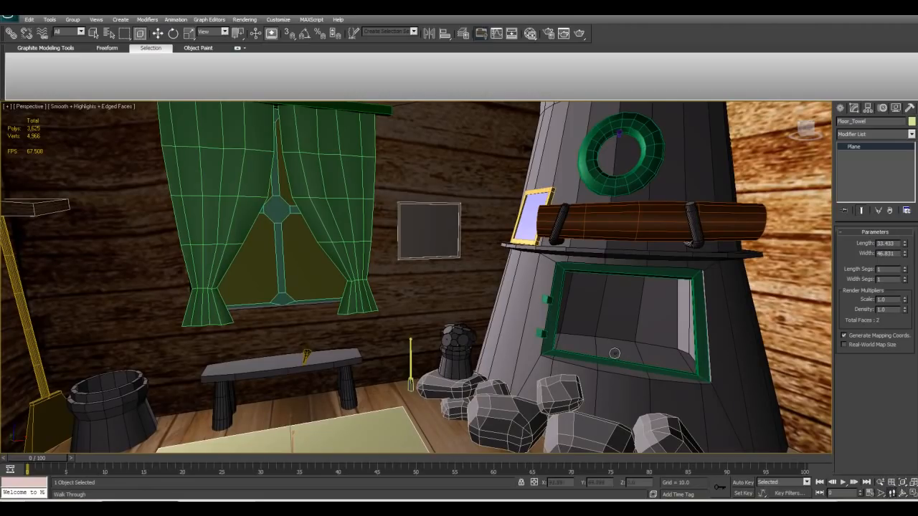
pyautogui.moveTo(556, 340); pyautogui.dragTo(607, 351)
pyautogui.press('s')
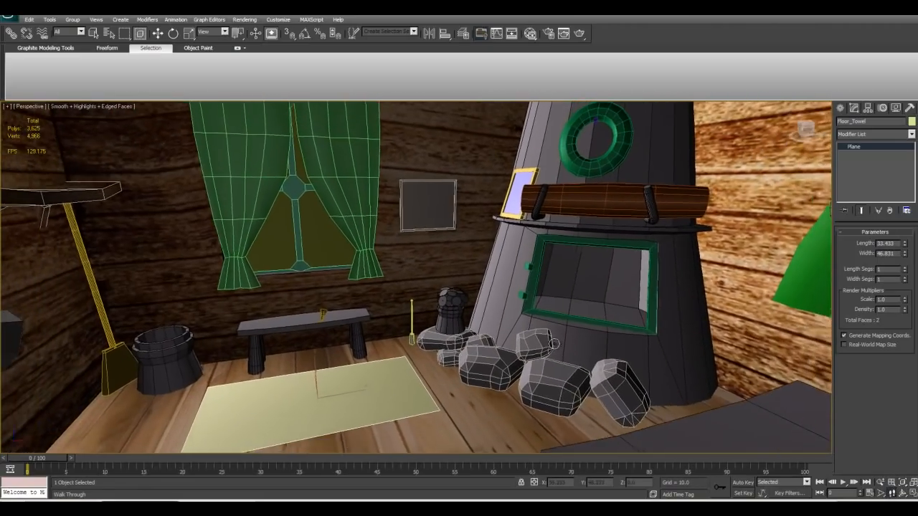
pyautogui.moveTo(556, 349); pyautogui.dragTo(557, 338)
pyautogui.press('e')
# Select the small bench and cycle through its Element, Polygon, Border and Vertex sub-object levels
pyautogui.click(321, 352)
pyautogui.moveTo(374, 363)
pyautogui.keyDown('alt'); pyautogui.mouseDown(button='middle')
pyautogui.moveTo(324, 371)
pyautogui.moveTo(369, 371)
pyautogui.moveTo(382, 355)
pyautogui.mouseUp(button='middle'); pyautogui.keyUp('alt')
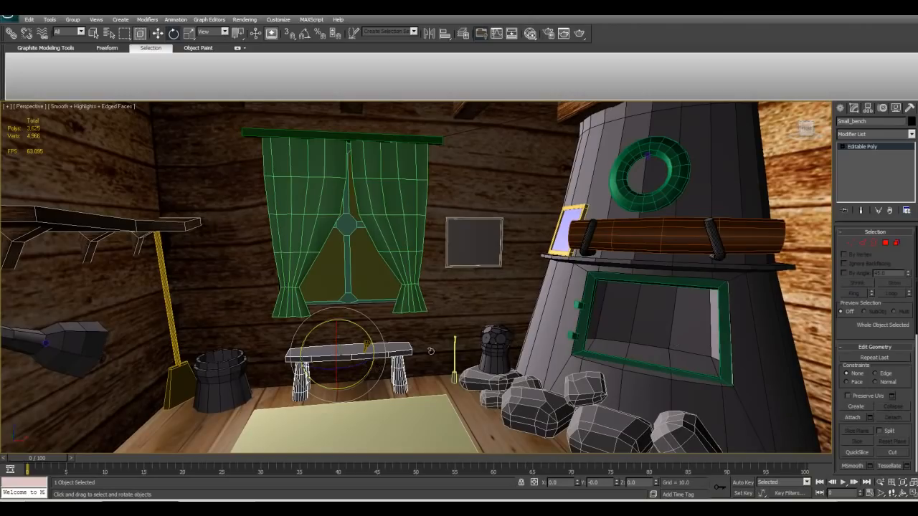
pyautogui.press('5')
pyautogui.press('4')
pyautogui.press('3')
pyautogui.press('1')
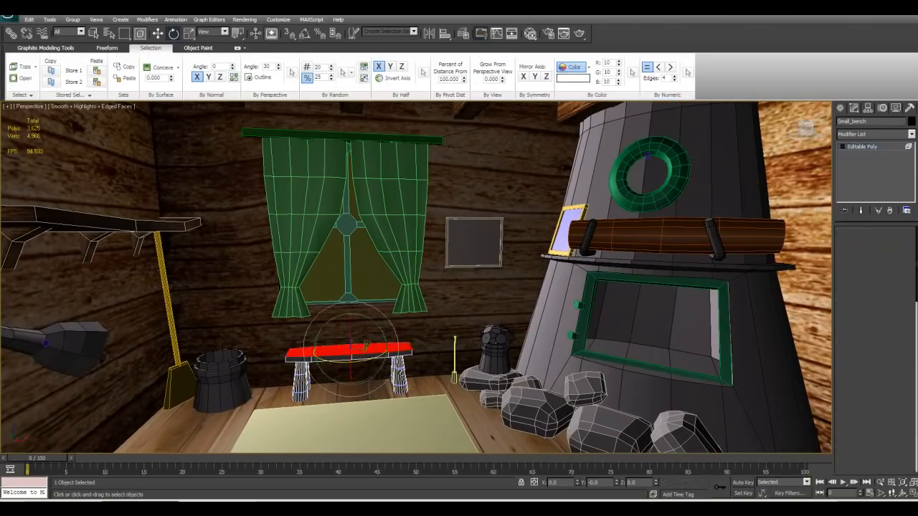
# Select one leg of the small bench as an element, and leave the Element sub-object level
pyautogui.press('5')
pyautogui.click(303, 381)
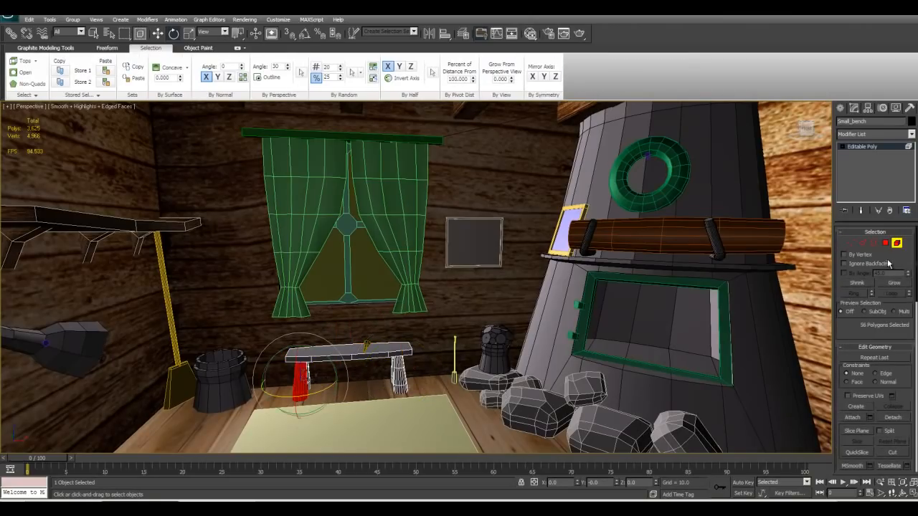
pyautogui.click(898, 246)
# Look around the whole cabin interior by panning, orbiting and zooming past the bench, fireplace and bed
pyautogui.moveTo(434, 359); pyautogui.dragTo(493, 356, button='middle')
pyautogui.scroll(-2, 523, 368)
pyautogui.scroll(-2, 520, 367)
pyautogui.scroll(2, 519, 367)
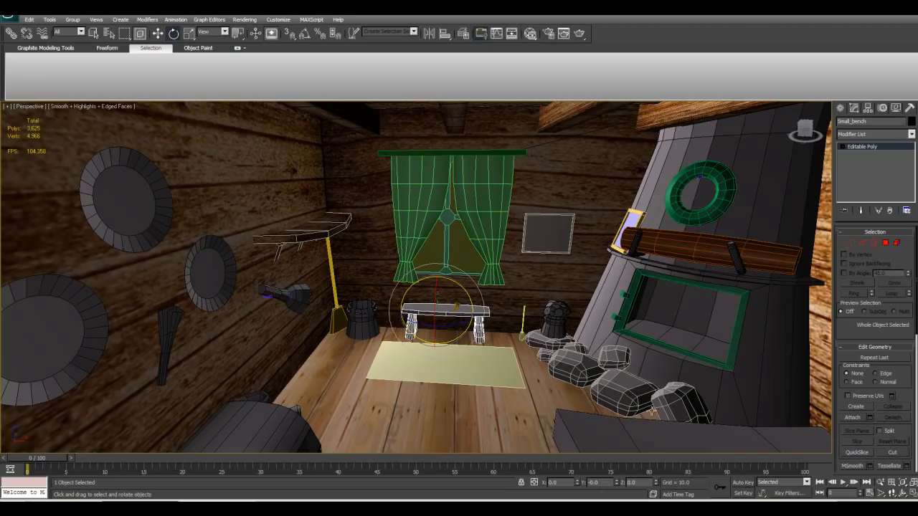
pyautogui.moveTo(447, 354); pyautogui.dragTo(445, 363, button='middle')
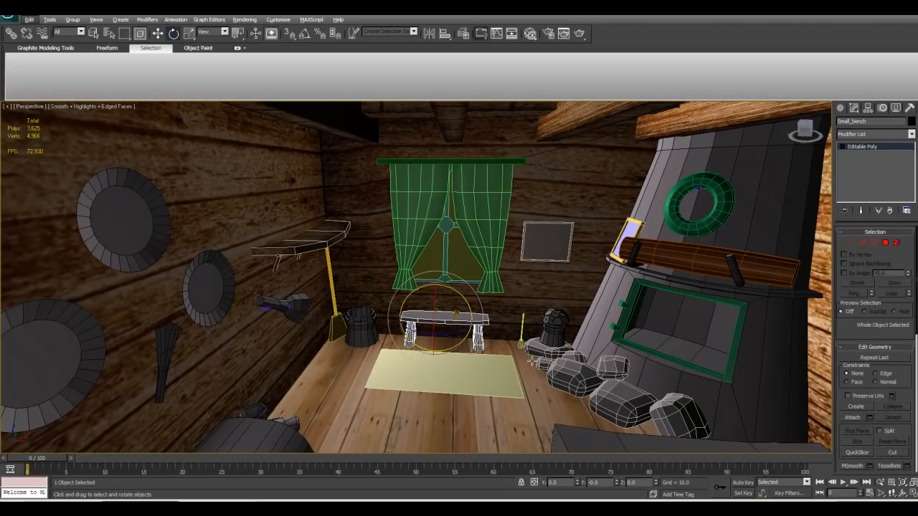
pyautogui.keyDown('alt'); pyautogui.moveTo(531, 362); pyautogui.dragTo(546, 340, button='middle'); pyautogui.keyUp('alt')
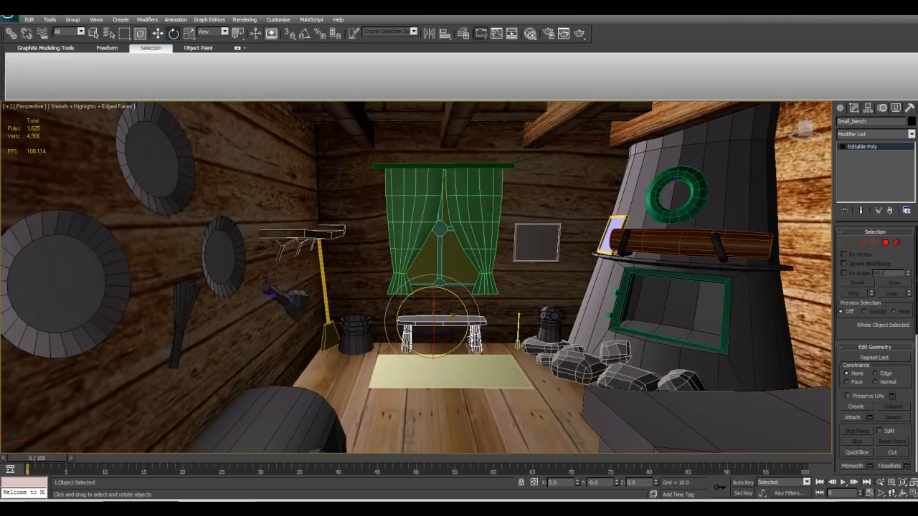
pyautogui.moveTo(471, 339); pyautogui.dragTo(497, 342, button='middle')
pyautogui.click(874, 507)
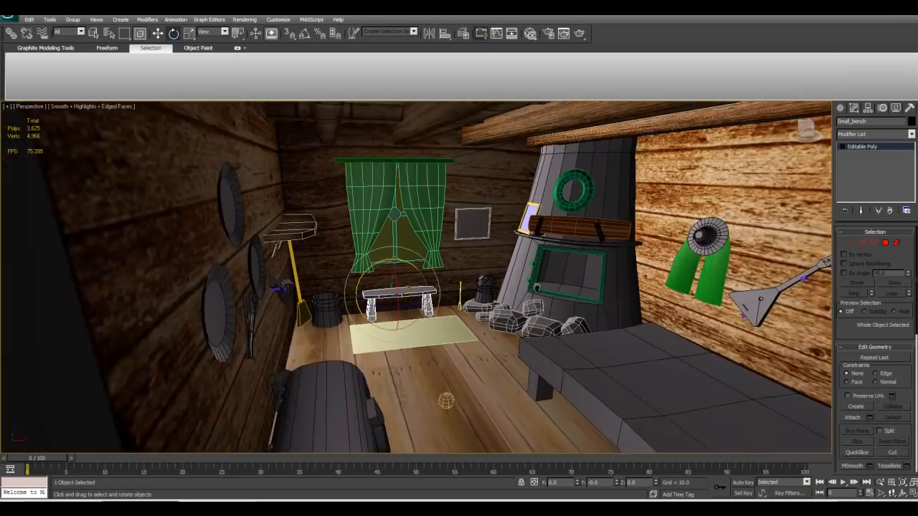
pyautogui.moveTo(541, 285); pyautogui.dragTo(477, 302, button='middle')
pyautogui.moveTo(520, 359); pyautogui.dragTo(495, 320, button='middle')
pyautogui.scroll(-5, 432, 322)
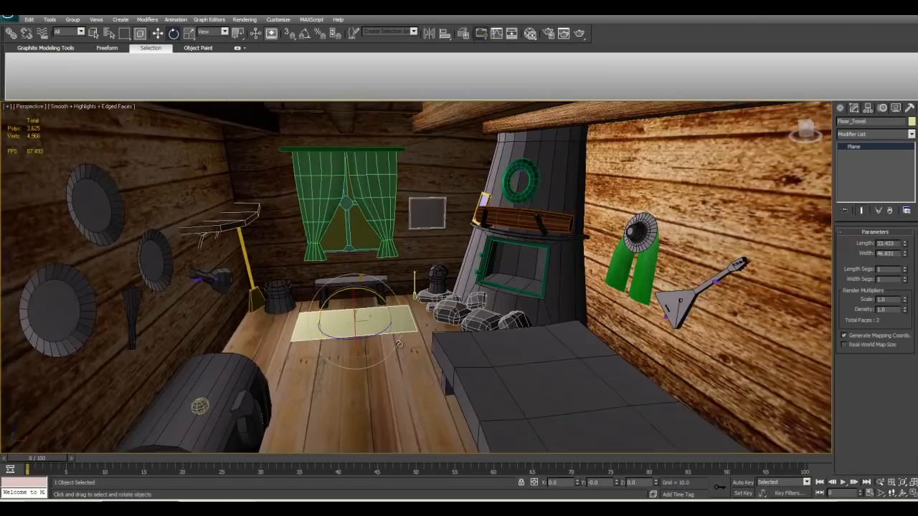
# Examine the floor towel in front of the bench up close from several angles
pyautogui.scroll(4, 399, 344)
pyautogui.moveTo(376, 332); pyautogui.dragTo(419, 326, button='middle')
pyautogui.scroll(1, 406, 333)
pyautogui.scroll(3, 409, 336)
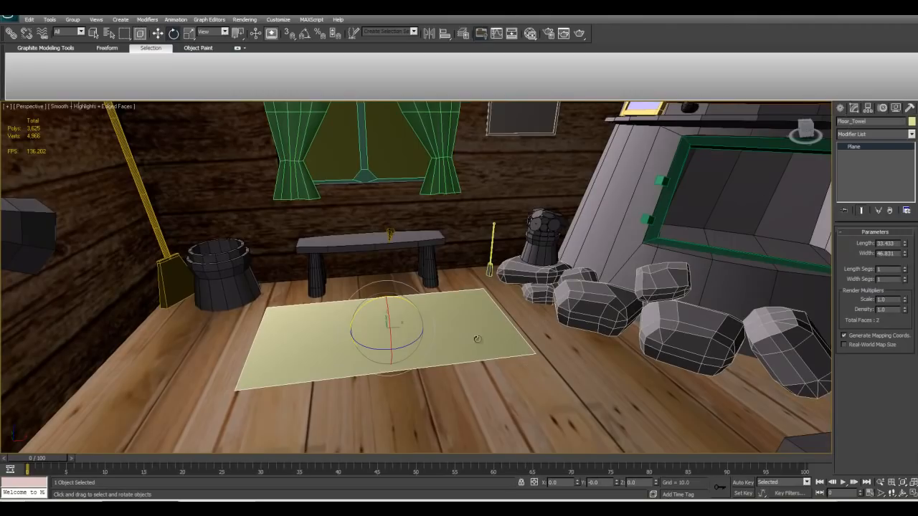
pyautogui.moveTo(485, 333); pyautogui.dragTo(533, 368, button='middle')
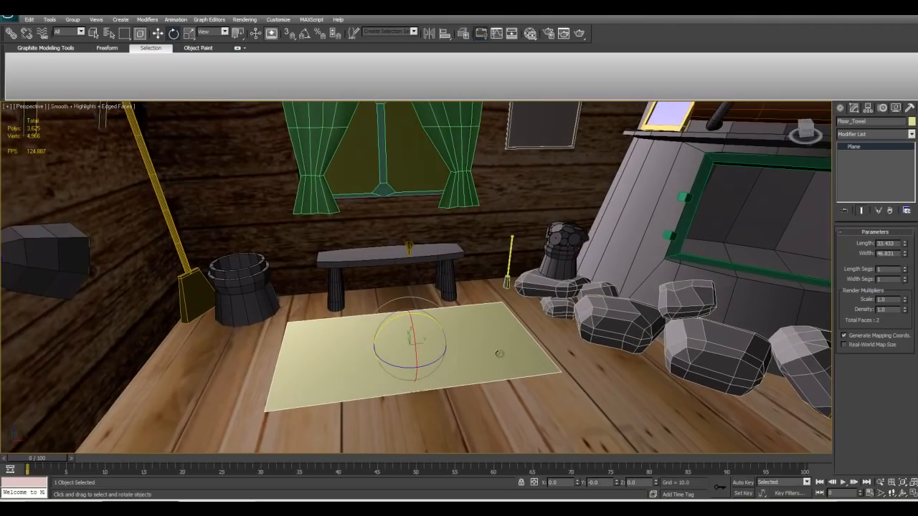
pyautogui.keyDown('alt'); pyautogui.moveTo(434, 363); pyautogui.dragTo(429, 337, button='middle'); pyautogui.keyUp('alt')
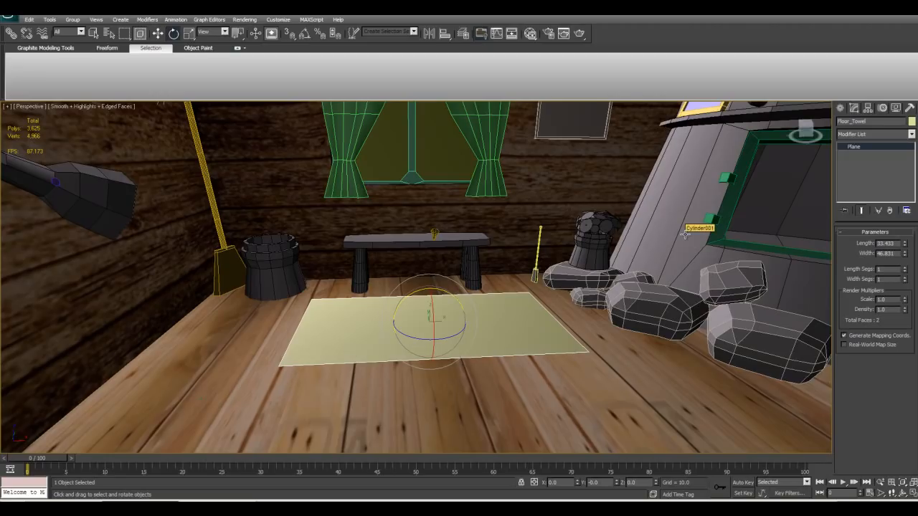
pyautogui.keyDown('alt'); pyautogui.moveTo(674, 244); pyautogui.dragTo(553, 315, button='middle'); pyautogui.keyUp('alt')
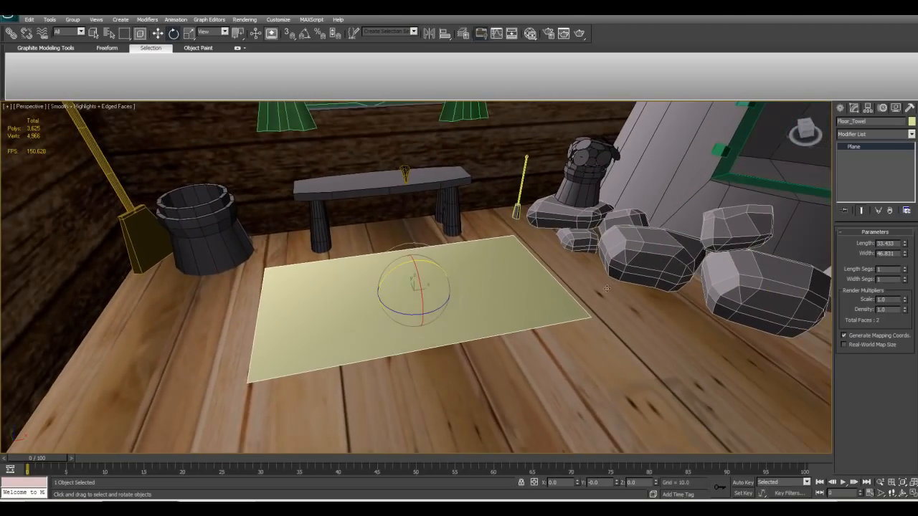
# Try moving the floor towel straight up along the Z axis and undo the move
pyautogui.press('w')
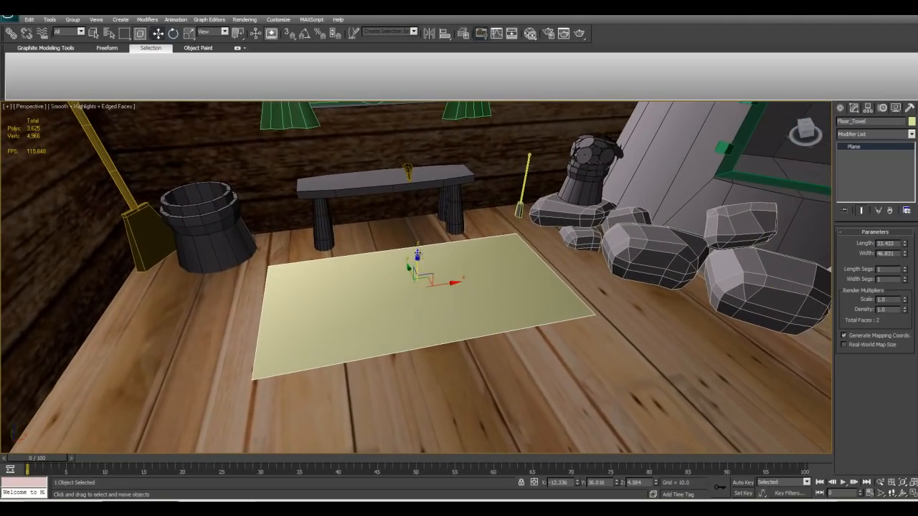
pyautogui.moveTo(418, 257); pyautogui.dragTo(418, 149)
pyautogui.press('z')
pyautogui.keyDown('alt'); pyautogui.moveTo(439, 211); pyautogui.dragTo(447, 137, button='middle'); pyautogui.keyUp('alt')
pyautogui.hotkey('shift', 'z')
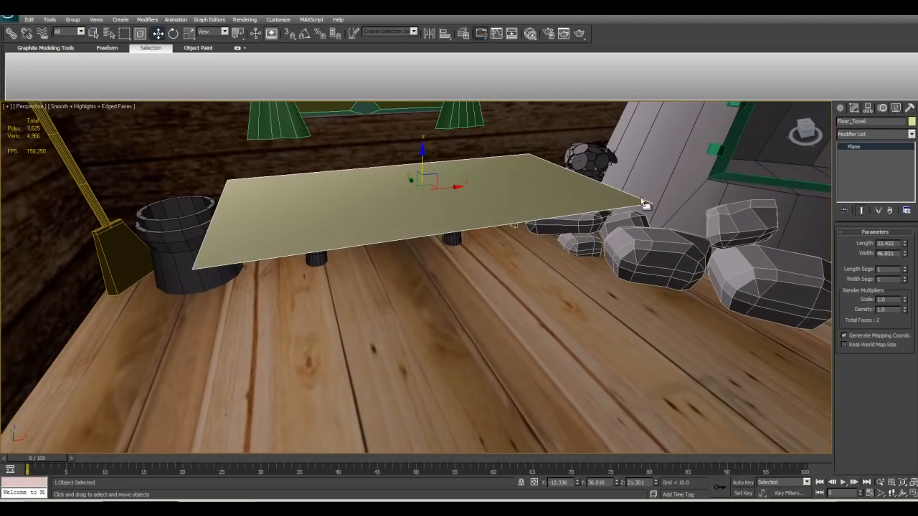
pyautogui.hotkey('ctrl', 'z')
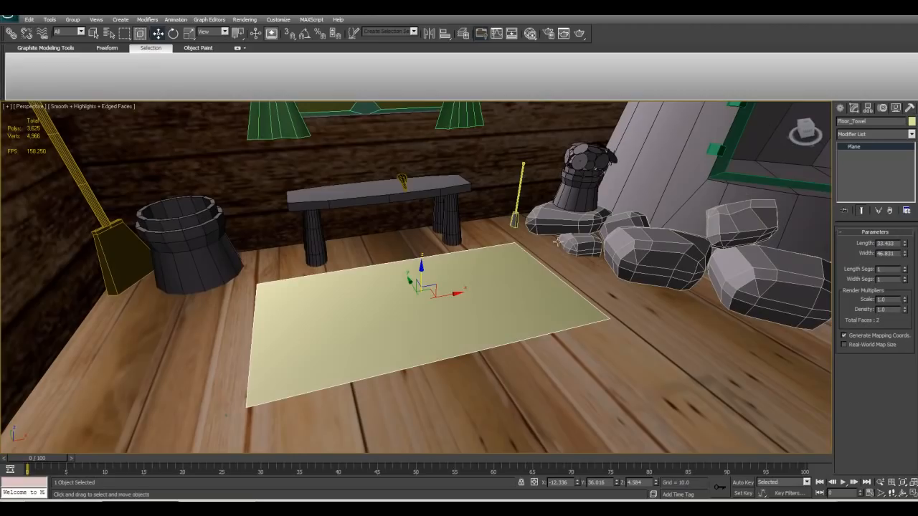
# Create a standard plane about 24.6 long and 37.7 wide on the floor between the chest and the bed
pyautogui.click(841, 108)
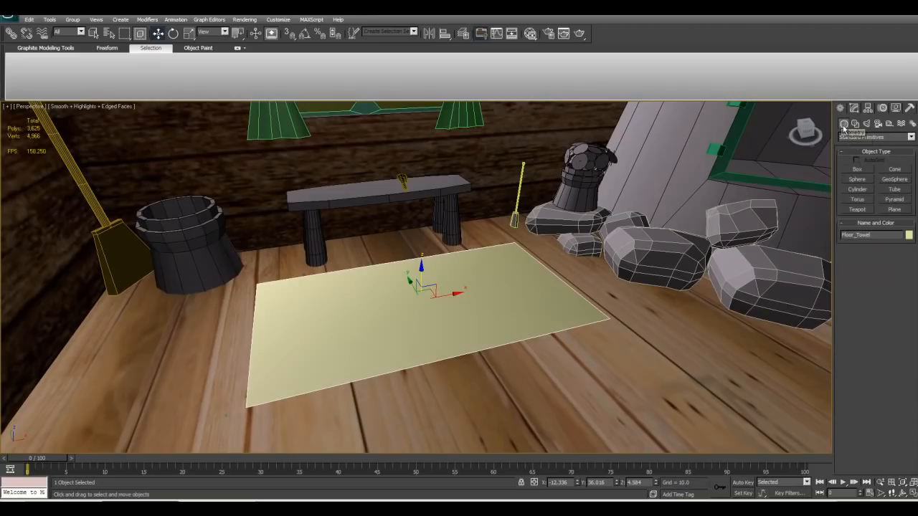
pyautogui.click(894, 210)
pyautogui.scroll(-4, 616, 279)
pyautogui.moveTo(617, 279); pyautogui.dragTo(588, 246, button='middle')
pyautogui.moveTo(519, 285); pyautogui.dragTo(399, 405)
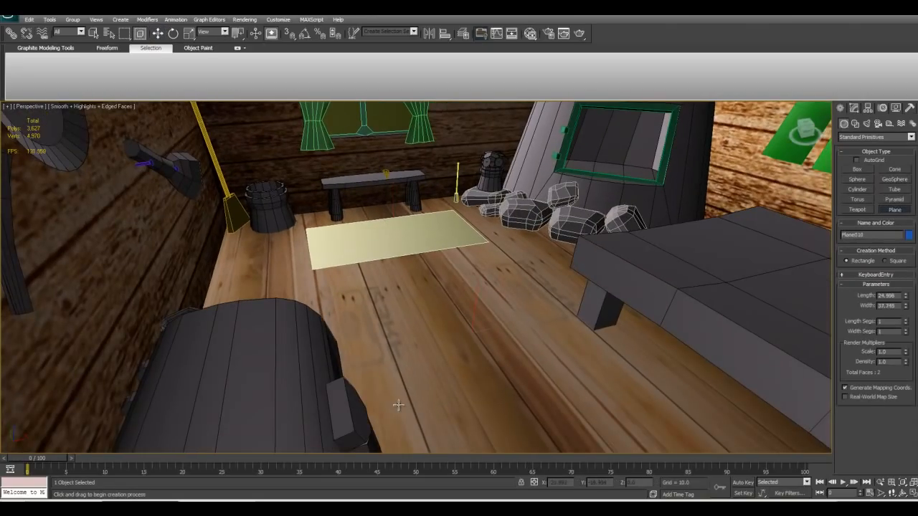
pyautogui.keyDown('alt'); pyautogui.moveTo(466, 349); pyautogui.dragTo(457, 371, button='middle'); pyautogui.keyUp('alt')
pyautogui.rightClick(472, 338)
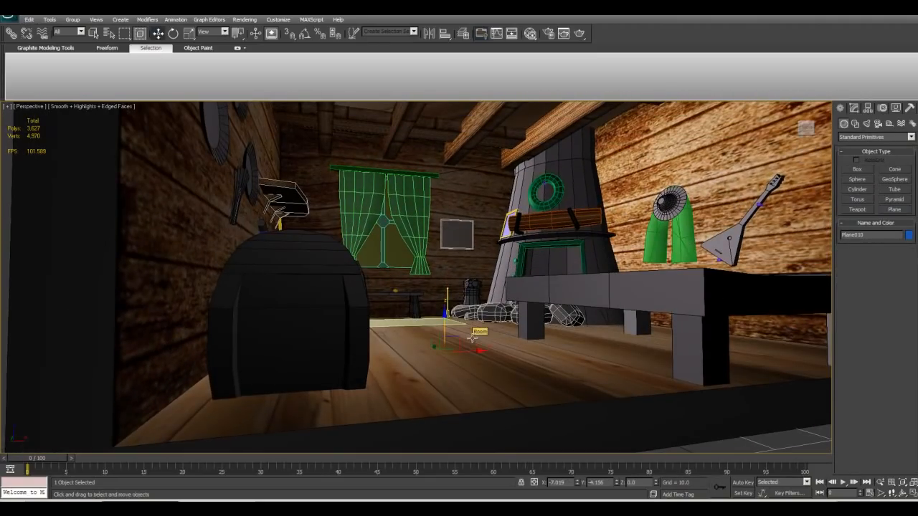
# Raise the new plane above the floorboards to a Z position of about 4.7
pyautogui.keyDown('alt'); pyautogui.moveTo(472, 339); pyautogui.dragTo(470, 324, button='middle'); pyautogui.keyUp('alt')
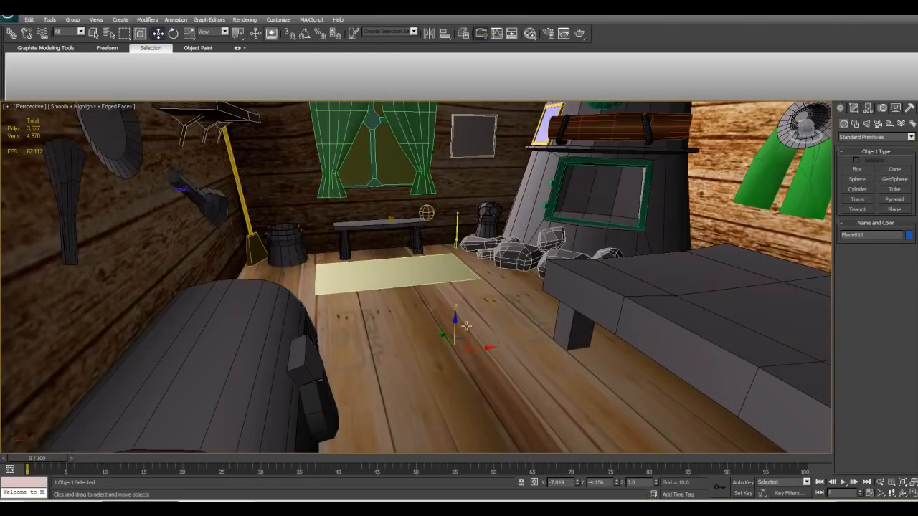
pyautogui.moveTo(456, 328); pyautogui.dragTo(456, 309)
pyautogui.keyDown('alt'); pyautogui.moveTo(455, 308); pyautogui.dragTo(406, 300, button='middle'); pyautogui.keyUp('alt')
pyautogui.scroll(3, 453, 289)
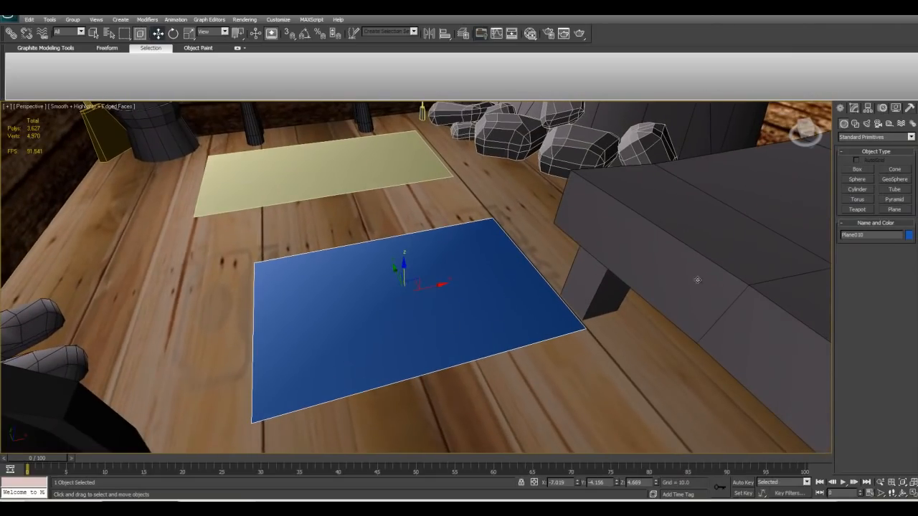
# Open the blue plane's modify parameters and inspect its length and width segment settings
pyautogui.click(854, 108)
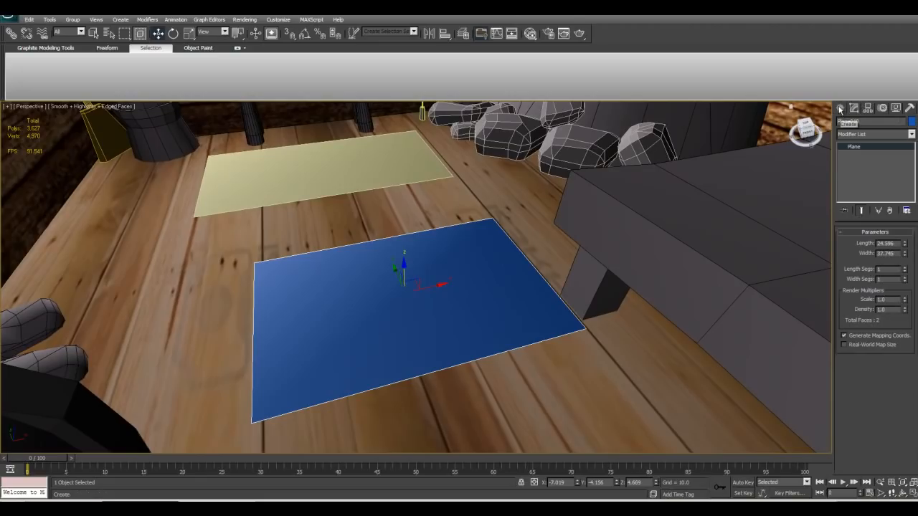
pyautogui.click(905, 268)
pyautogui.click(905, 272)
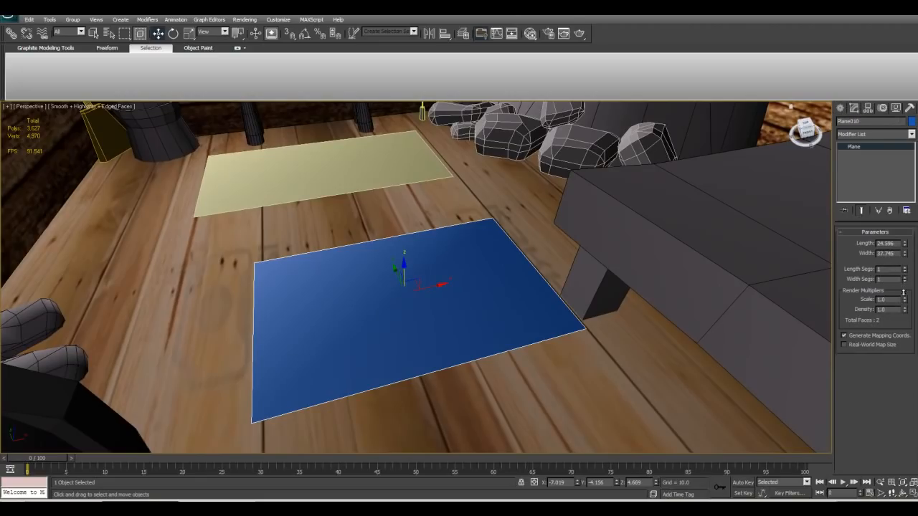
pyautogui.moveTo(354, 299); pyautogui.dragTo(451, 300, button='middle')
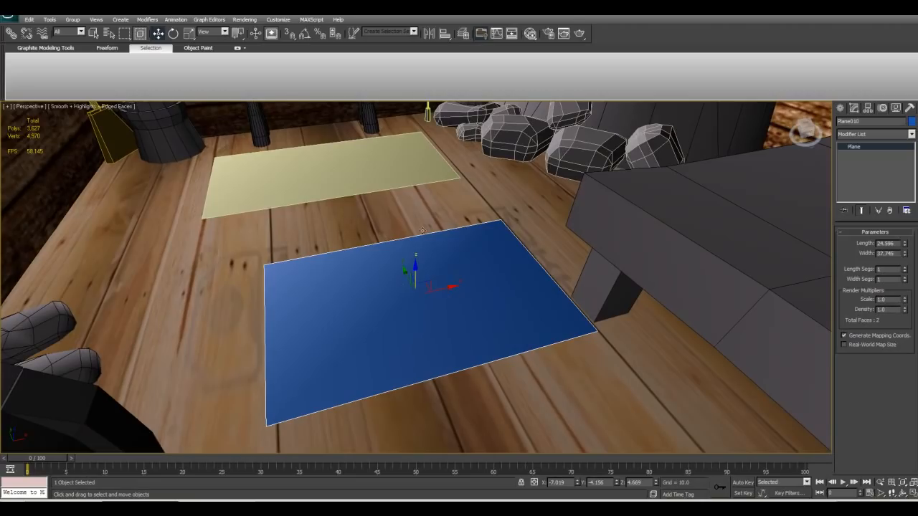
pyautogui.moveTo(395, 349); pyautogui.dragTo(405, 333, button='middle')
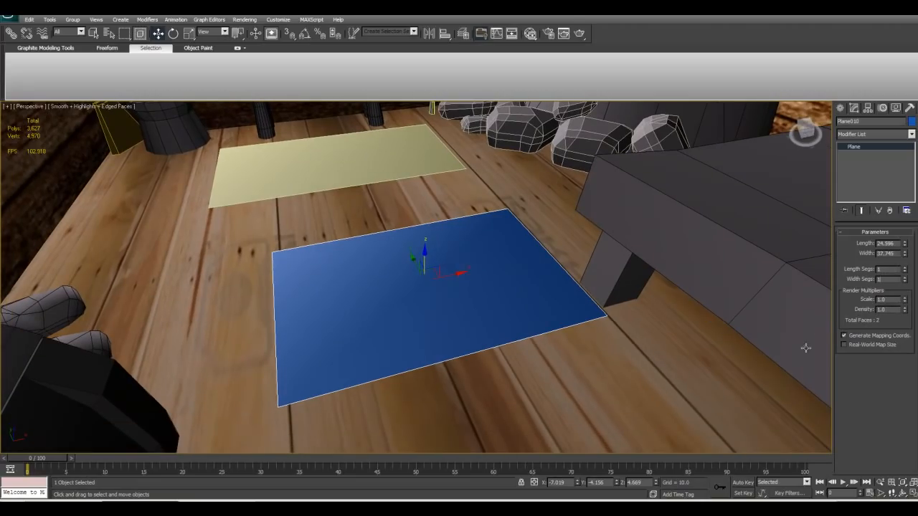
pyautogui.moveTo(426, 253); pyautogui.dragTo(429, 270, button='middle')
pyautogui.moveTo(429, 276)
pyautogui.mouseDown()
pyautogui.moveTo(429, 256)
pyautogui.moveTo(428, 272)
pyautogui.mouseUp()
# Try rotating the blue plane with the Rotate tool and undo the rotation
pyautogui.press('e')
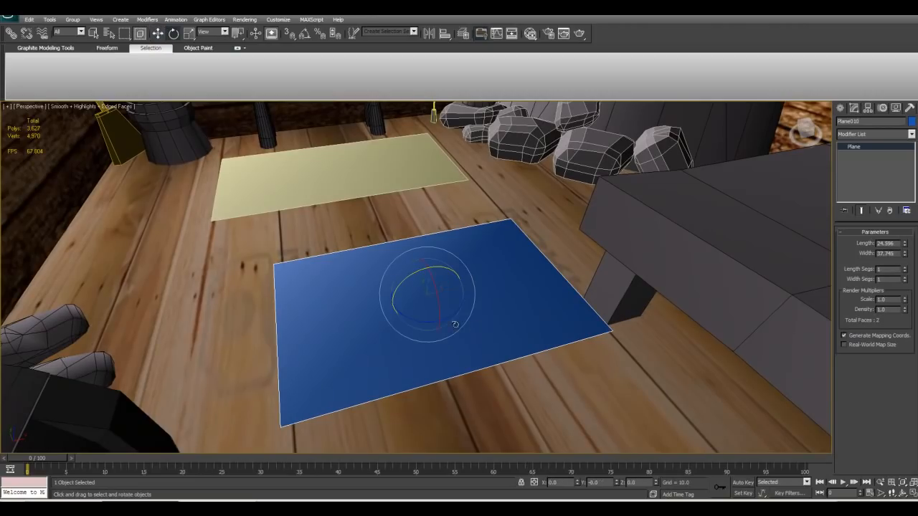
pyautogui.moveTo(451, 317); pyautogui.dragTo(409, 296)
pyautogui.hotkey('ctrl', 'z')
pyautogui.hotkey('ctrl', 'z')
pyautogui.hotkey('ctrl', 'z')
pyautogui.hotkey('ctrl', 'z')
pyautogui.moveTo(430, 332)
pyautogui.keyDown('alt'); pyautogui.mouseDown(button='middle')
pyautogui.moveTo(423, 325)
pyautogui.moveTo(434, 317)
pyautogui.mouseUp(button='middle'); pyautogui.keyUp('alt')
# Try scaling the blue plane with the Scale tool and undo each scaling
pyautogui.press('r')
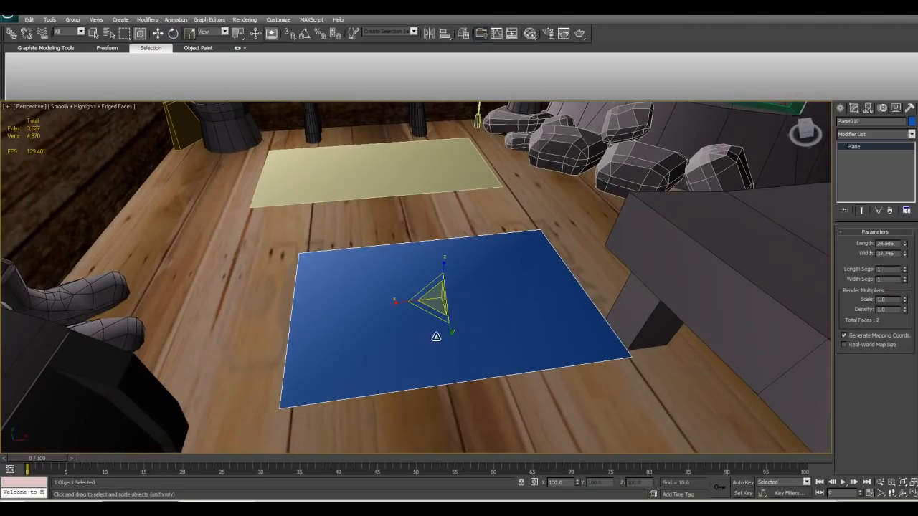
pyautogui.moveTo(436, 314); pyautogui.dragTo(455, 291)
pyautogui.hotkey('ctrl', 'z')
pyautogui.keyDown('alt'); pyautogui.moveTo(455, 291); pyautogui.dragTo(448, 337, button='middle'); pyautogui.keyUp('alt')
pyautogui.moveTo(448, 336)
pyautogui.mouseDown()
pyautogui.moveTo(470, 271)
pyautogui.moveTo(457, 333)
pyautogui.mouseUp()
pyautogui.hotkey('ctrl', 'z')
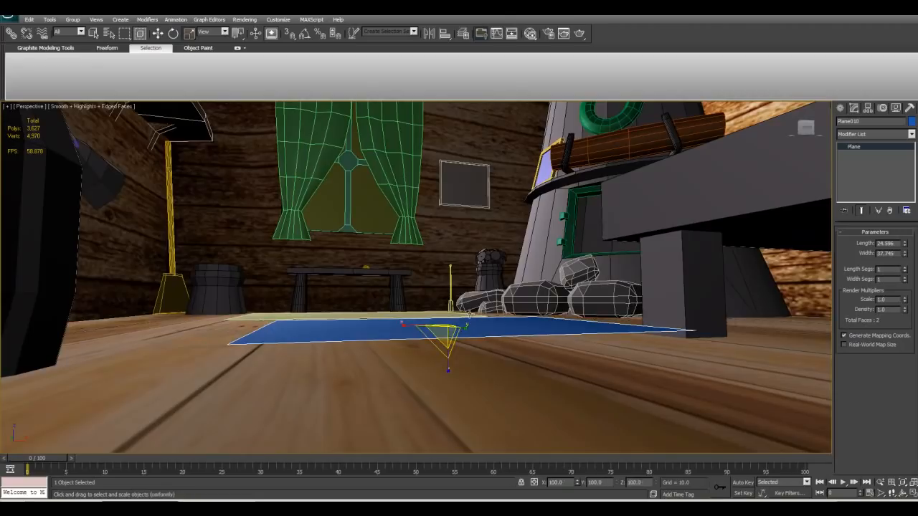
pyautogui.keyDown('alt'); pyautogui.moveTo(463, 328); pyautogui.dragTo(471, 349, button='middle'); pyautogui.keyUp('alt')
pyautogui.moveTo(442, 255); pyautogui.dragTo(453, 244)
pyautogui.hotkey('ctrl', 'z')
# Select the bed, try scaling it in the XY plane, and undo the scaling
pyautogui.scroll(-4, 530, 264)
pyautogui.scroll(-3, 485, 252)
pyautogui.moveTo(529, 264); pyautogui.dragTo(485, 278, button='middle')
pyautogui.click(486, 253)
pyautogui.moveTo(479, 256); pyautogui.dragTo(460, 274)
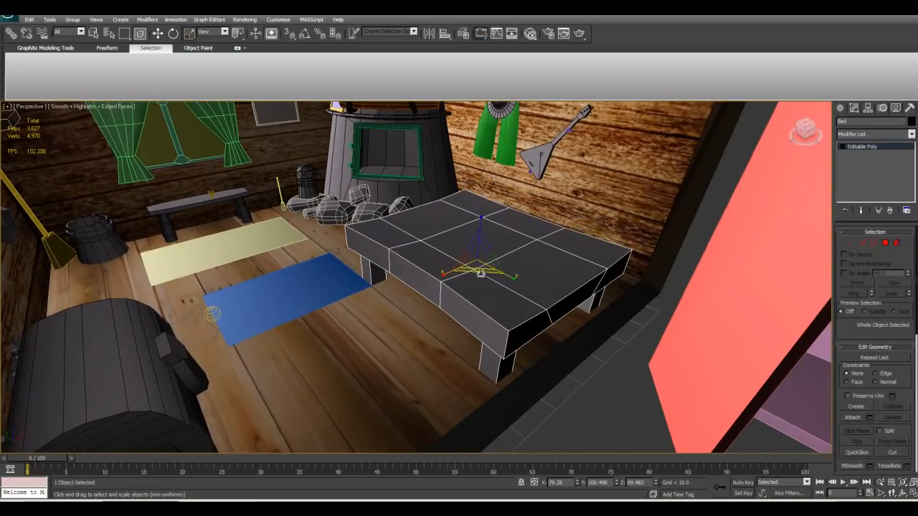
pyautogui.moveTo(480, 273)
pyautogui.mouseDown()
pyautogui.moveTo(481, 378)
pyautogui.moveTo(484, 272)
pyautogui.mouseUp()
pyautogui.hotkey('ctrl', 'z')
pyautogui.keyDown('alt'); pyautogui.moveTo(480, 262); pyautogui.dragTo(465, 254, button='middle'); pyautogui.keyUp('alt')
pyautogui.moveTo(464, 254); pyautogui.dragTo(476, 280)
pyautogui.hotkey('ctrl', 'z')
# Try scaling the bed's height along the Z axis and undo the scaling
pyautogui.keyDown('alt'); pyautogui.moveTo(496, 268); pyautogui.dragTo(471, 261, button='middle'); pyautogui.keyUp('alt')
pyautogui.moveTo(487, 235); pyautogui.dragTo(493, 265)
pyautogui.keyDown('alt'); pyautogui.moveTo(525, 278); pyautogui.dragTo(481, 233, button='middle'); pyautogui.keyUp('alt')
pyautogui.hotkey('ctrl', 'z')
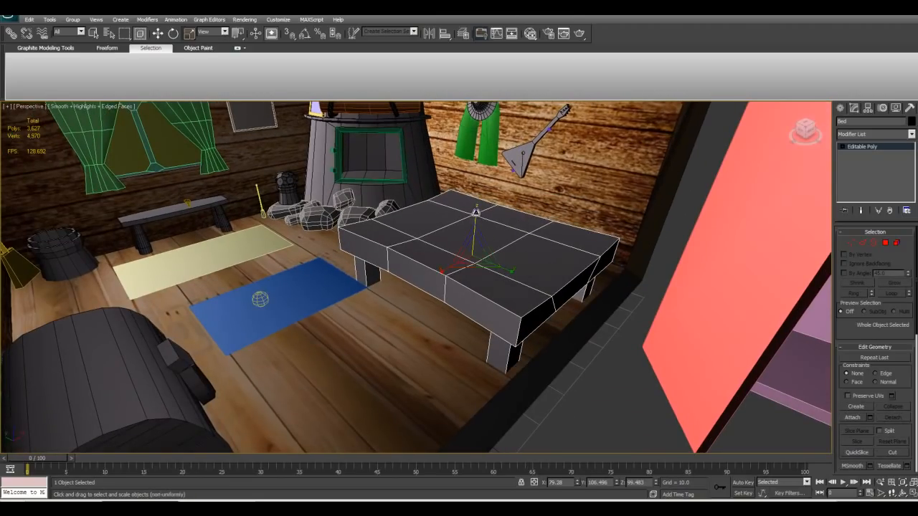
pyautogui.moveTo(477, 183); pyautogui.dragTo(475, 213)
pyautogui.hotkey('ctrl', 'z')
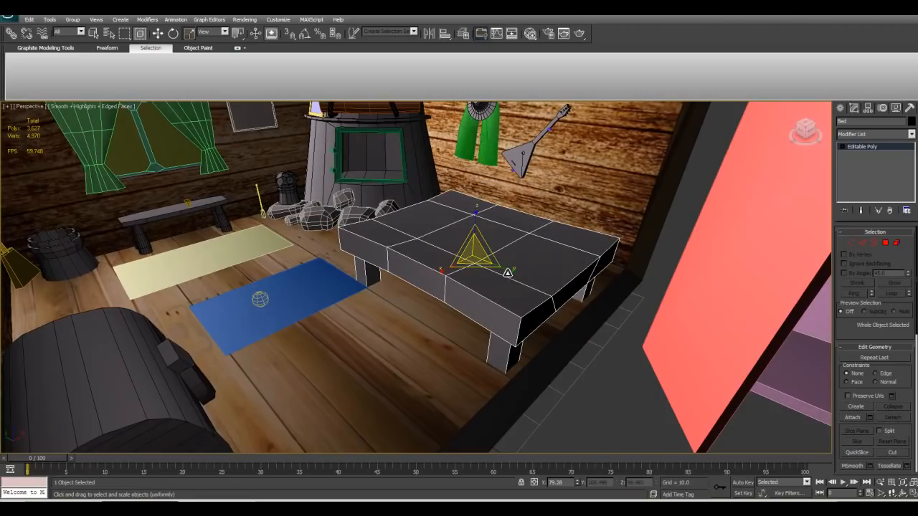
# Try scaling the bed along its Y axis and undo the scaling
pyautogui.moveTo(515, 271); pyautogui.dragTo(434, 287)
pyautogui.hotkey('ctrl', 'z')
pyautogui.hotkey('ctrl', 'z')
pyautogui.hotkey('ctrl', 'z')
# Select the blue plane on the floor beside the bed and delete it
pyautogui.scroll(4, 449, 293)
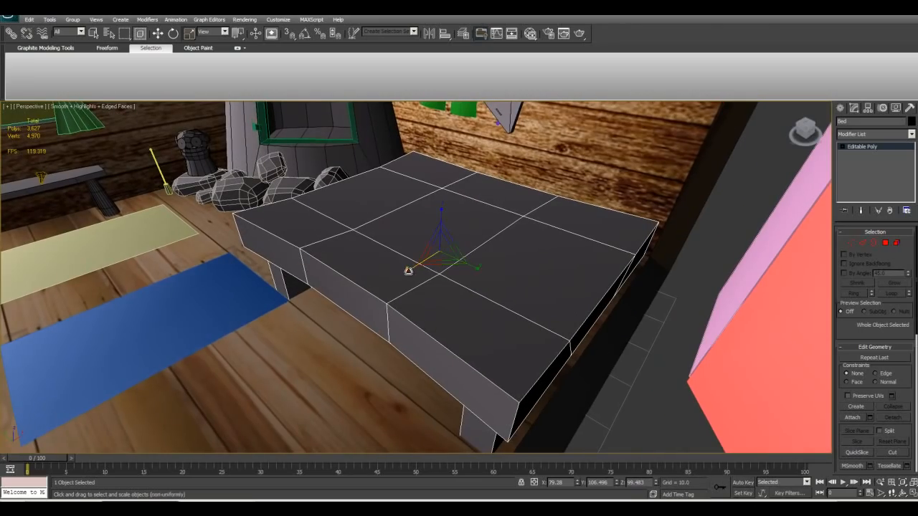
pyautogui.keyDown('alt'); pyautogui.moveTo(409, 271); pyautogui.dragTo(438, 336, button='middle'); pyautogui.keyUp('alt')
pyautogui.scroll(-4, 457, 319)
pyautogui.scroll(4, 442, 297)
pyautogui.scroll(2, 437, 337)
pyautogui.click(347, 379)
pyautogui.moveTo(361, 354); pyautogui.dragTo(443, 318, button='middle')
pyautogui.scroll(2, 432, 322)
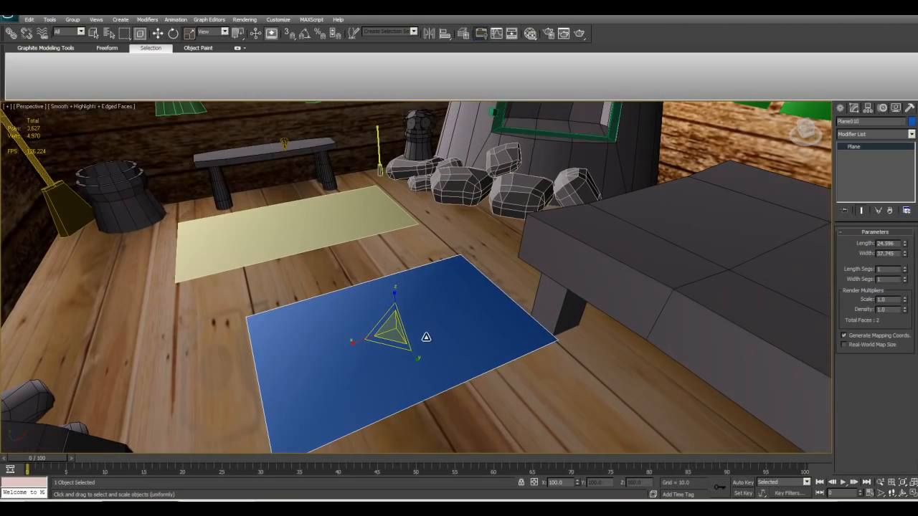
pyautogui.press('Delete')
# Select the floor towel and frame it in the viewport with Zoom Extents Selected
pyautogui.click(212, 246)
pyautogui.press('z')
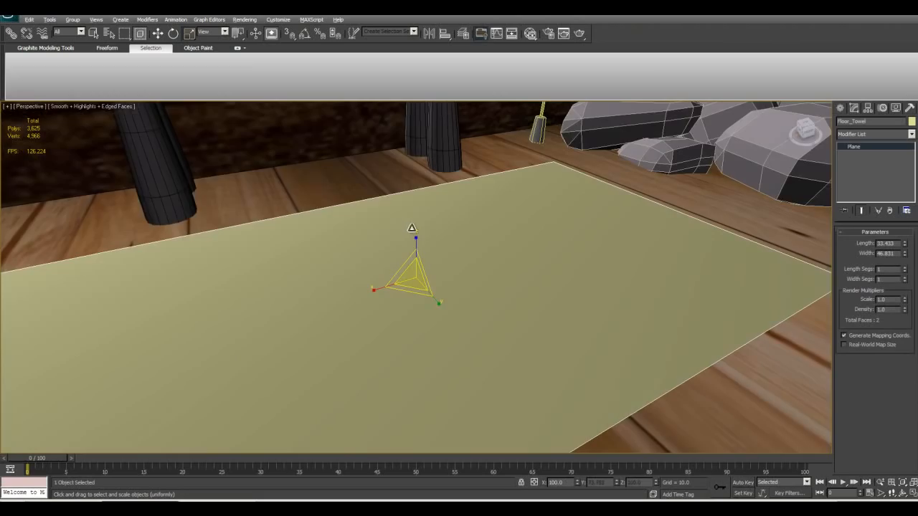
pyautogui.scroll(-5, 409, 242)
pyautogui.keyDown('alt'); pyautogui.moveTo(408, 244); pyautogui.dragTo(371, 264, button='middle'); pyautogui.keyUp('alt')
# Select the painting on the wall beside the window and frame it in the viewport
pyautogui.scroll(4, 372, 265)
pyautogui.keyDown('alt'); pyautogui.moveTo(475, 301); pyautogui.dragTo(436, 240, button='middle'); pyautogui.keyUp('alt')
pyautogui.click(437, 240)
pyautogui.press('z')
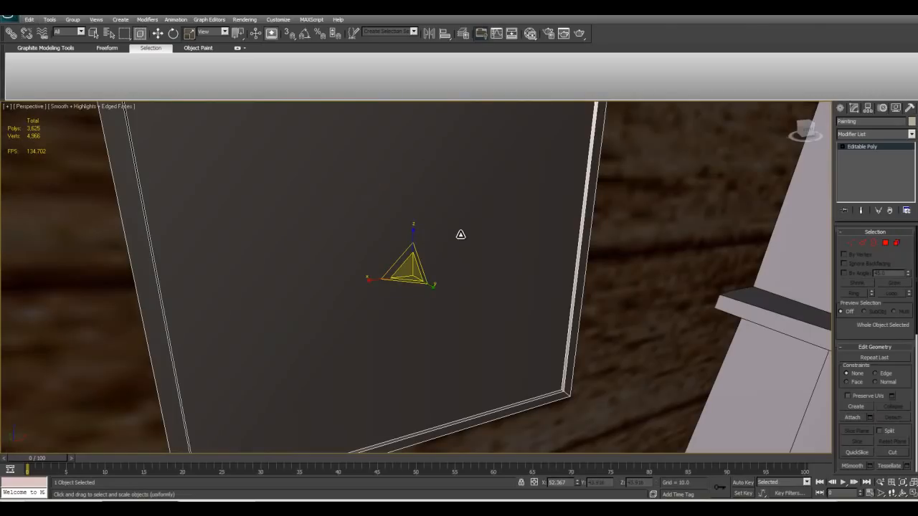
pyautogui.moveTo(460, 234)
pyautogui.keyDown('alt'); pyautogui.mouseDown(button='middle')
pyautogui.moveTo(449, 237)
pyautogui.moveTo(480, 249)
pyautogui.moveTo(464, 243)
pyautogui.moveTo(471, 234)
pyautogui.moveTo(457, 245)
pyautogui.mouseUp(button='middle'); pyautogui.keyUp('alt')
pyautogui.scroll(-5, 473, 240)
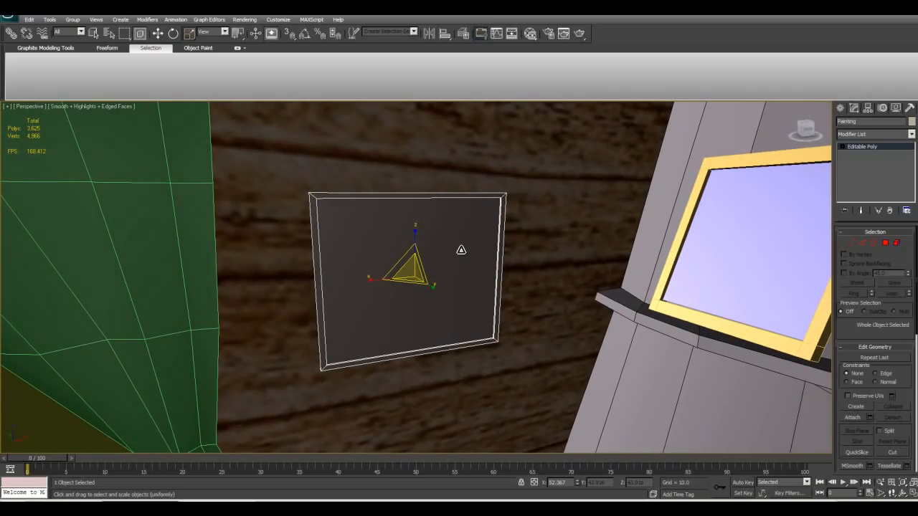
# Examine the painting and its frame from close up and from farther away
pyautogui.scroll(5, 461, 250)
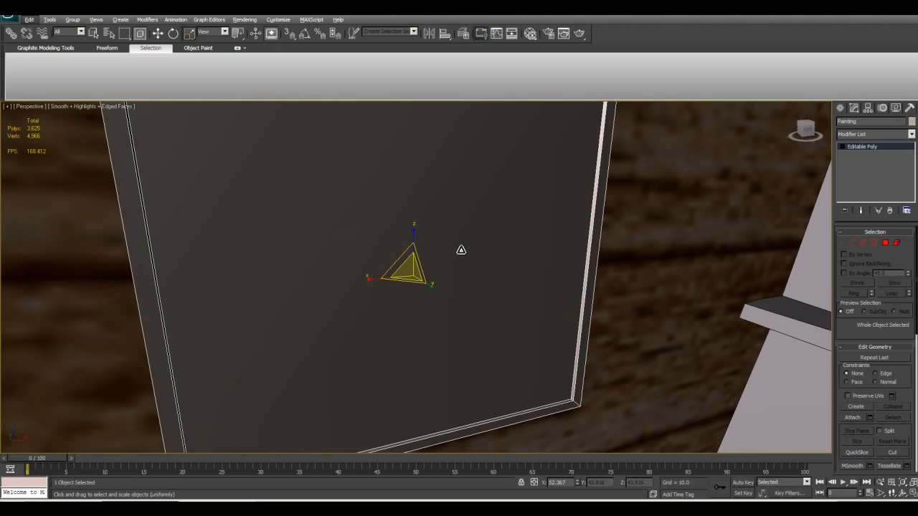
pyautogui.moveTo(461, 249)
pyautogui.keyDown('alt'); pyautogui.mouseDown(button='middle')
pyautogui.moveTo(469, 254)
pyautogui.moveTo(457, 258)
pyautogui.moveTo(440, 299)
pyautogui.moveTo(386, 290)
pyautogui.moveTo(430, 264)
pyautogui.moveTo(477, 260)
pyautogui.moveTo(470, 253)
pyautogui.mouseUp(button='middle'); pyautogui.keyUp('alt')
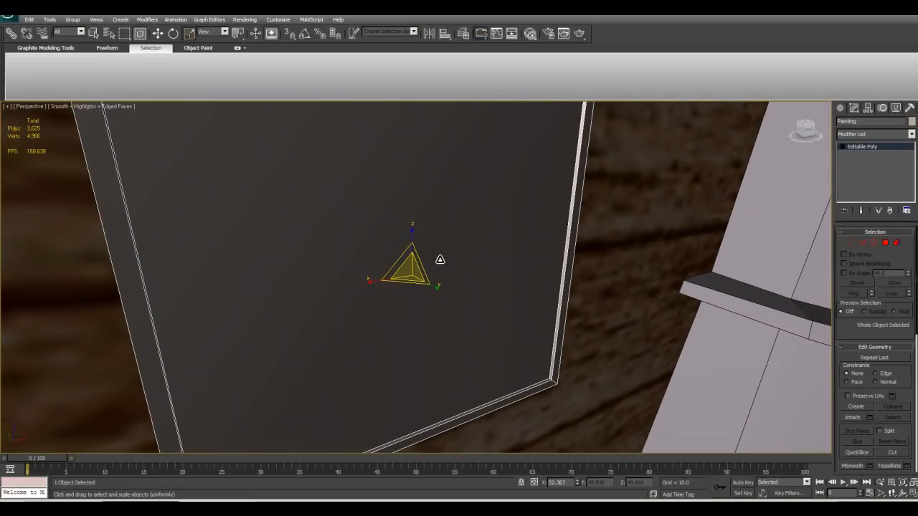
pyautogui.scroll(-6, 439, 259)
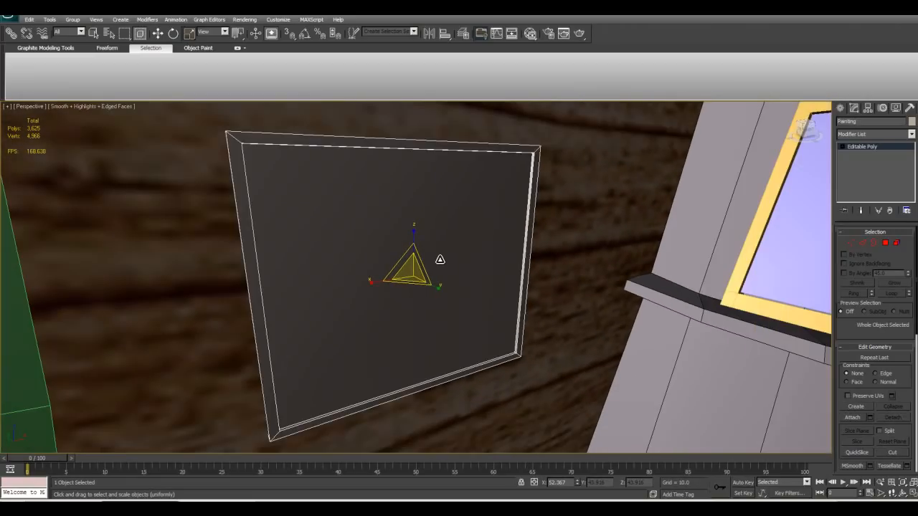
pyautogui.scroll(6, 439, 259)
pyautogui.scroll(-4, 440, 259)
pyautogui.scroll(-3, 440, 259)
pyautogui.scroll(8, 439, 259)
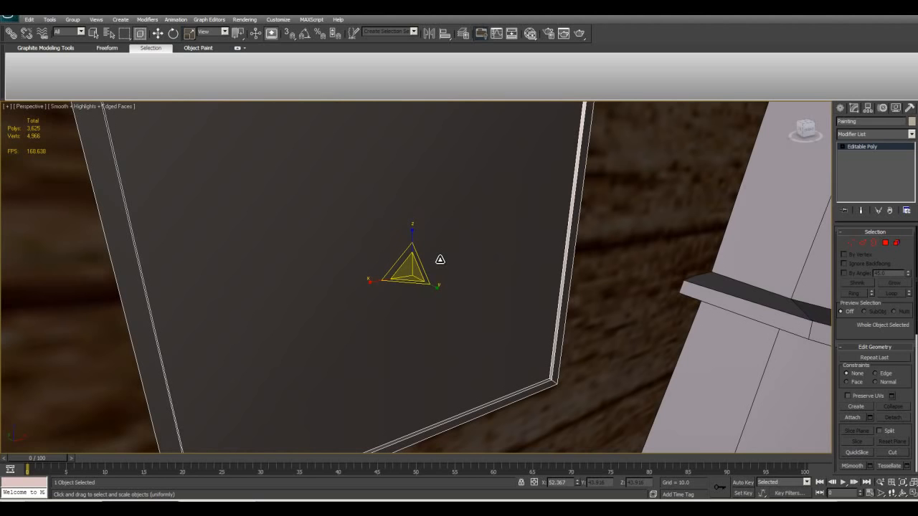
pyautogui.scroll(-10, 439, 259)
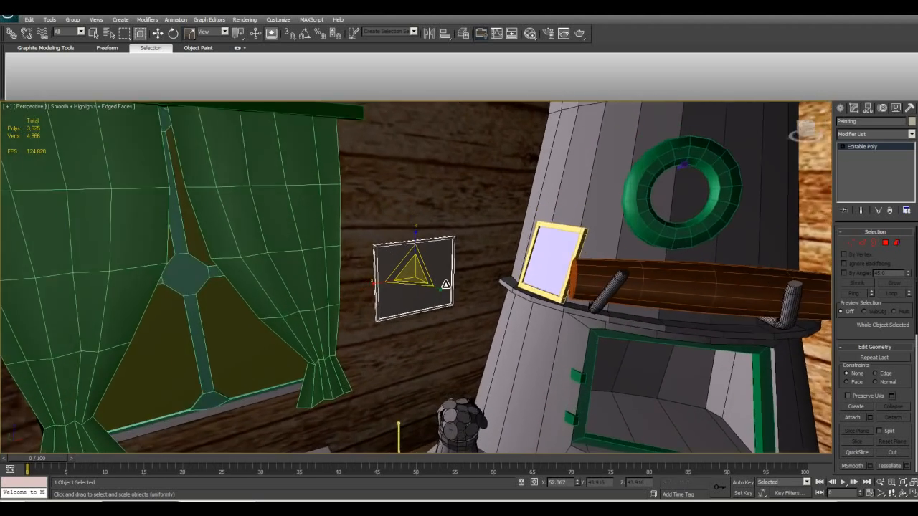
pyautogui.scroll(7, 454, 273)
# Create a box on the ground outside the cabin wall, about 48.6 long, 48.6 wide and 8.2 high
pyautogui.moveTo(457, 265)
pyautogui.keyDown('alt'); pyautogui.mouseDown(button='middle')
pyautogui.moveTo(480, 265)
pyautogui.moveTo(411, 294)
pyautogui.moveTo(451, 270)
pyautogui.moveTo(455, 281)
pyautogui.moveTo(436, 298)
pyautogui.moveTo(480, 272)
pyautogui.moveTo(465, 309)
pyautogui.moveTo(464, 289)
pyautogui.moveTo(463, 315)
pyautogui.mouseUp(button='middle'); pyautogui.keyUp('alt')
pyautogui.scroll(-6, 452, 272)
pyautogui.scroll(2, 457, 278)
pyautogui.scroll(3, 458, 272)
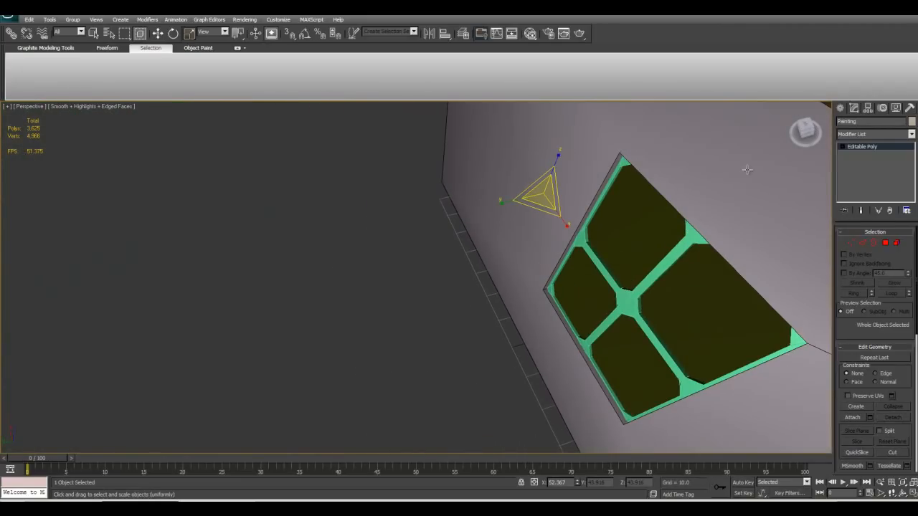
pyautogui.click(842, 109)
pyautogui.click(859, 169)
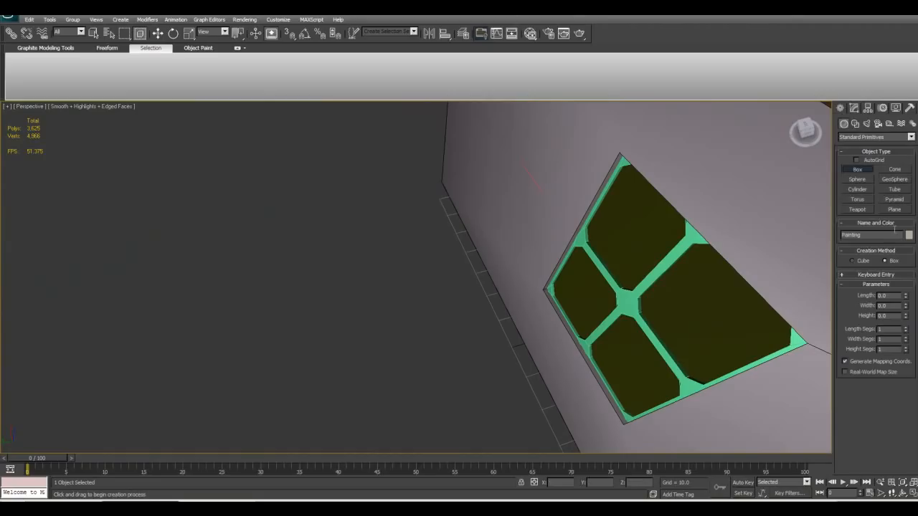
pyautogui.moveTo(448, 248); pyautogui.dragTo(346, 414)
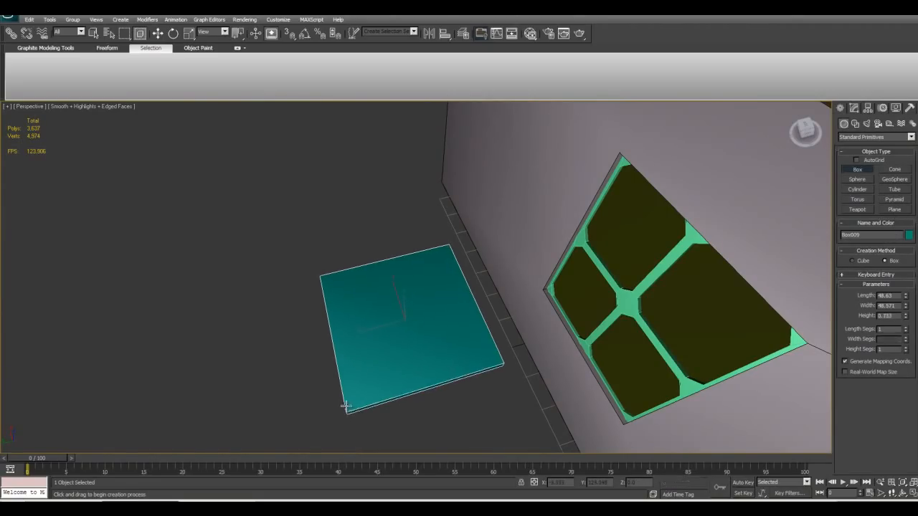
# Scale the new box down along its Z axis to about 35 percent
pyautogui.keyDown('alt'); pyautogui.moveTo(389, 440); pyautogui.dragTo(469, 309, button='middle'); pyautogui.keyUp('alt')
pyautogui.press('r')
pyautogui.moveTo(415, 248); pyautogui.dragTo(414, 304)
pyautogui.keyDown('alt'); pyautogui.moveTo(415, 305); pyautogui.dragTo(353, 214, button='middle'); pyautogui.keyUp('alt')
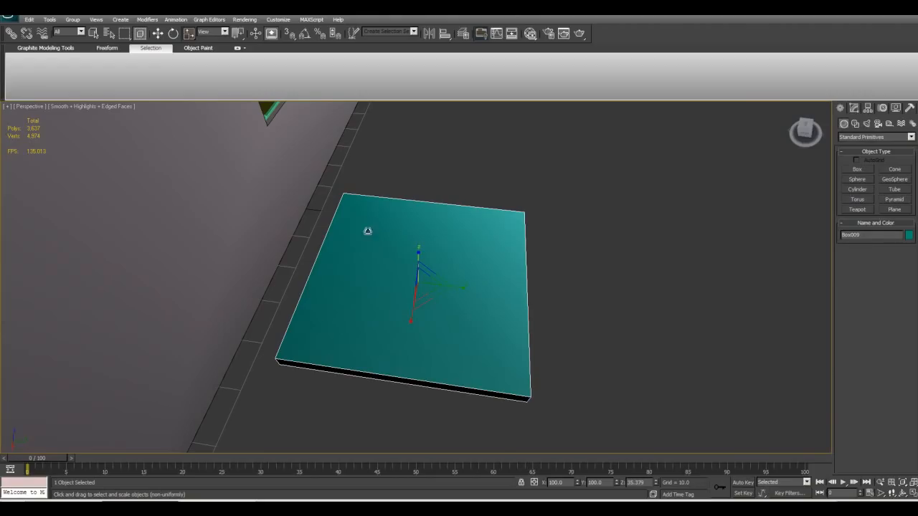
pyautogui.keyDown('alt'); pyautogui.moveTo(557, 326); pyautogui.dragTo(471, 236, button='middle'); pyautogui.keyUp('alt')
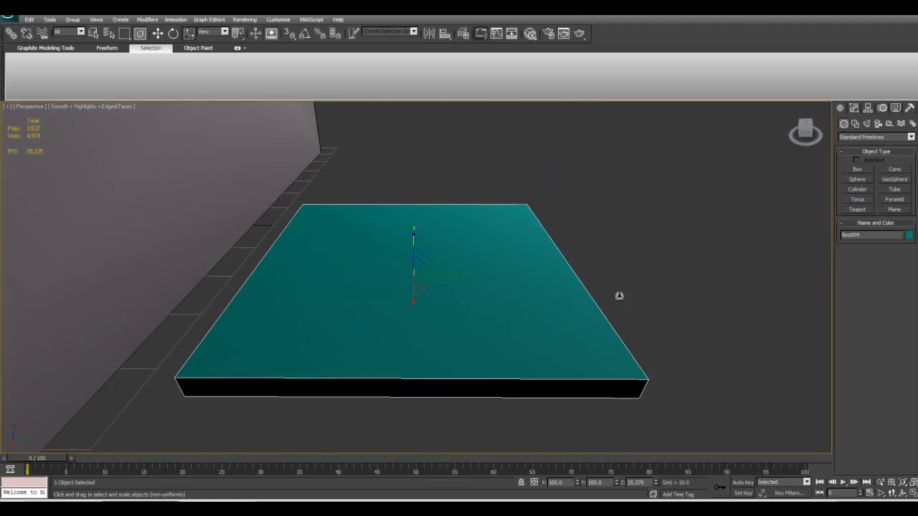
# Try increasing the box's length segments, and set them back to 1
pyautogui.click(854, 108)
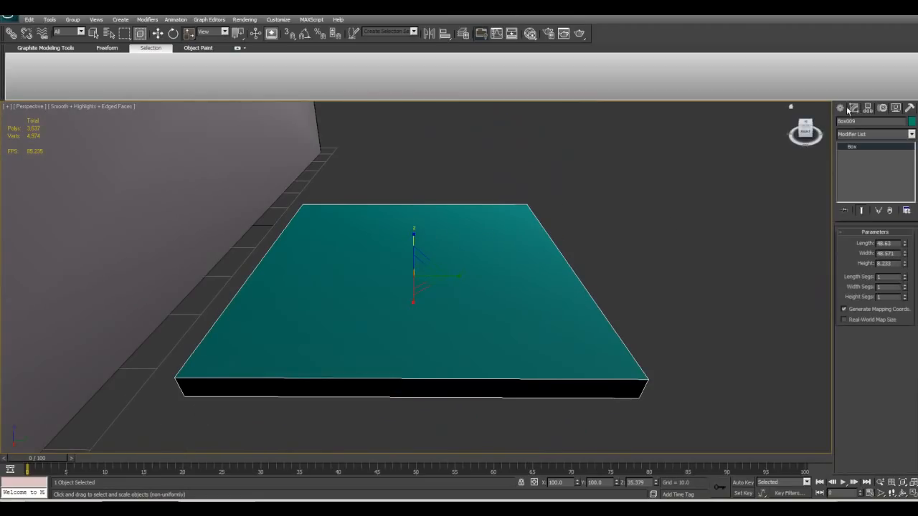
pyautogui.click(905, 275)
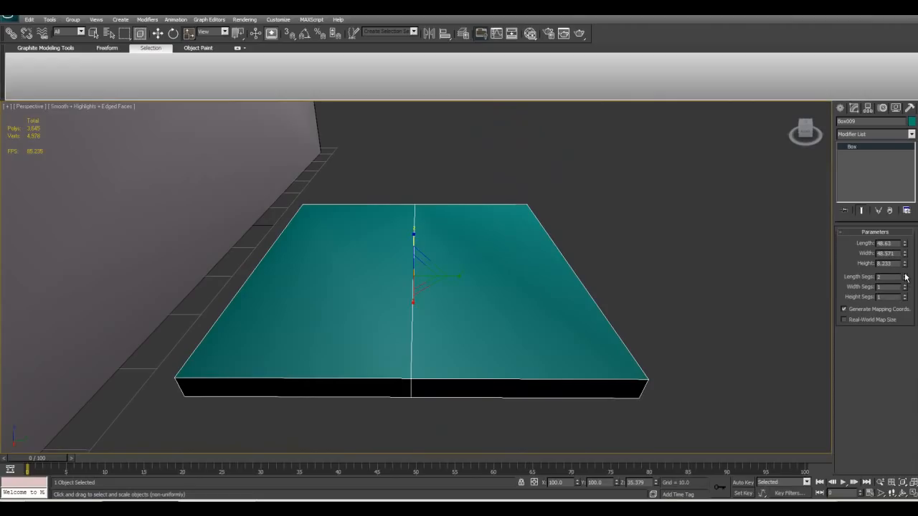
pyautogui.click(905, 275)
pyautogui.moveTo(905, 277); pyautogui.dragTo(905, 297)
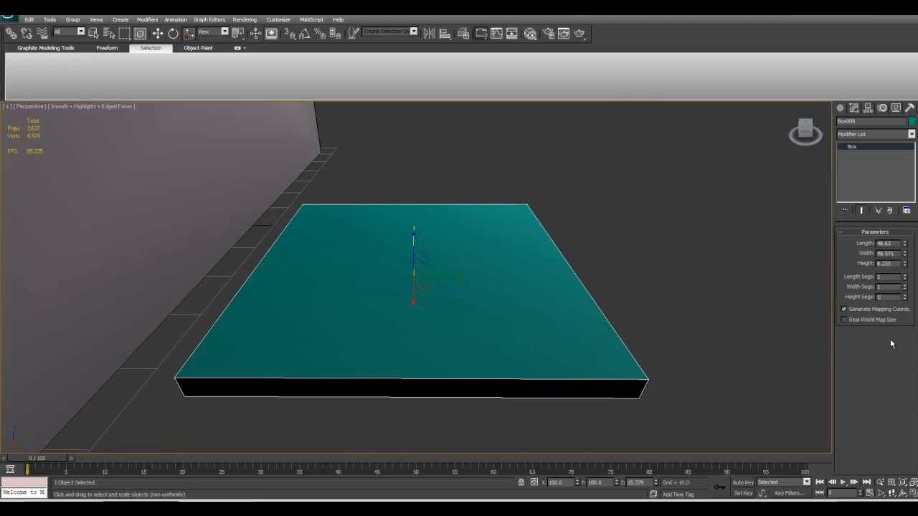
# Select the painting on the cabin wall to view its Editable Poly settings
pyautogui.moveTo(661, 276); pyautogui.dragTo(784, 274, button='middle')
pyautogui.moveTo(585, 309)
pyautogui.keyDown('alt'); pyautogui.mouseDown(button='middle')
pyautogui.moveTo(438, 256)
pyautogui.moveTo(471, 263)
pyautogui.moveTo(454, 229)
pyautogui.moveTo(447, 373)
pyautogui.moveTo(437, 309)
pyautogui.moveTo(457, 299)
pyautogui.moveTo(454, 315)
pyautogui.moveTo(455, 286)
pyautogui.moveTo(486, 280)
pyautogui.moveTo(445, 283)
pyautogui.moveTo(418, 259)
pyautogui.moveTo(418, 239)
pyautogui.moveTo(406, 248)
pyautogui.moveTo(418, 222)
pyautogui.moveTo(68, 278)
pyautogui.mouseUp(button='middle'); pyautogui.keyUp('alt')
pyautogui.scroll(-3, 459, 273)
pyautogui.scroll(5, 453, 316)
pyautogui.click(448, 302)
pyautogui.press('z')
pyautogui.scroll(-4, 454, 285)
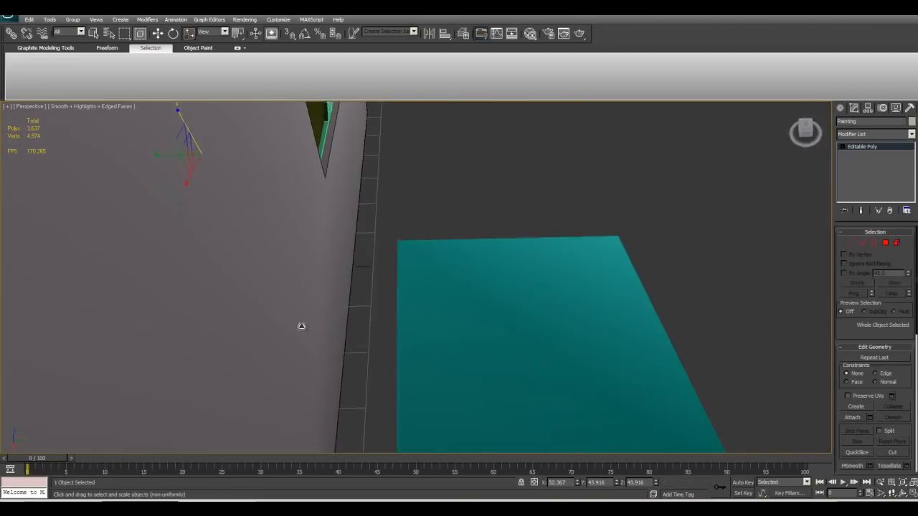
# Select the teal box, convert it to an Editable Poly and frame it in the viewport
pyautogui.click(566, 344)
pyautogui.keyDown('alt'); pyautogui.moveTo(554, 326); pyautogui.dragTo(472, 287, button='middle'); pyautogui.keyUp('alt')
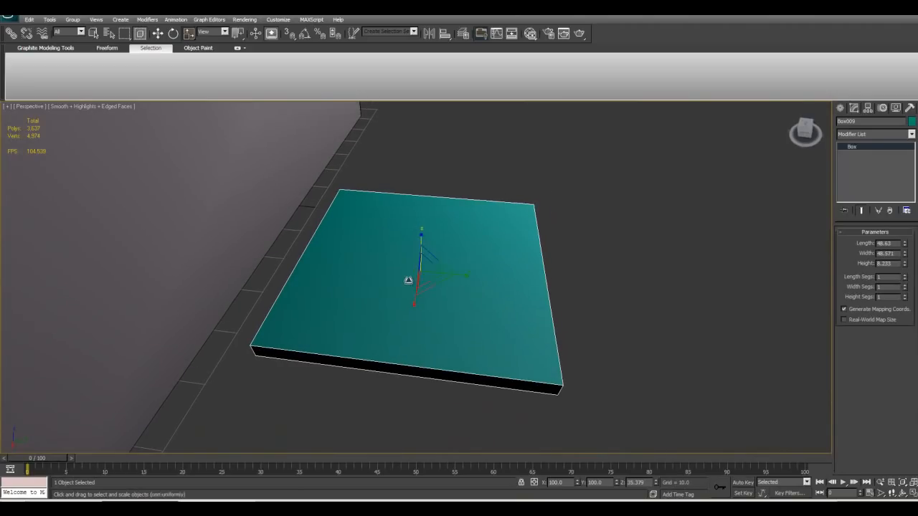
pyautogui.rightClick(408, 281)
pyautogui.click(390, 289)
pyautogui.rightClick(389, 288)
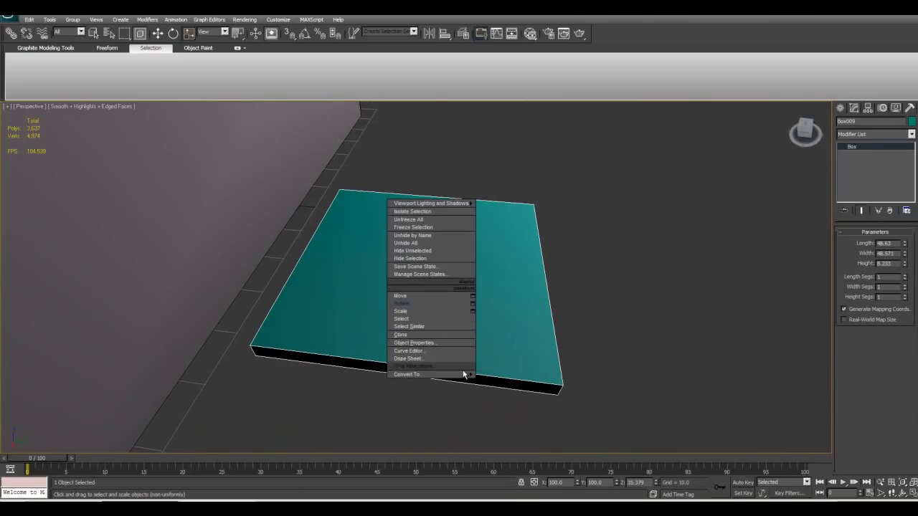
pyautogui.moveTo(458, 379)
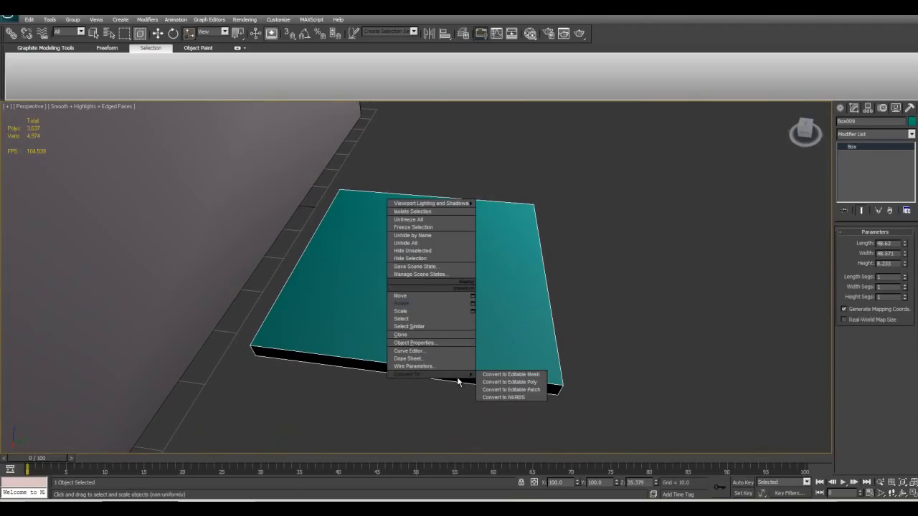
pyautogui.click(507, 381)
pyautogui.keyDown('alt'); pyautogui.moveTo(496, 380); pyautogui.dragTo(493, 329, button='middle'); pyautogui.keyUp('alt')
pyautogui.press('z')
pyautogui.scroll(-2, 444, 295)
pyautogui.moveTo(493, 330); pyautogui.dragTo(452, 289, button='middle')
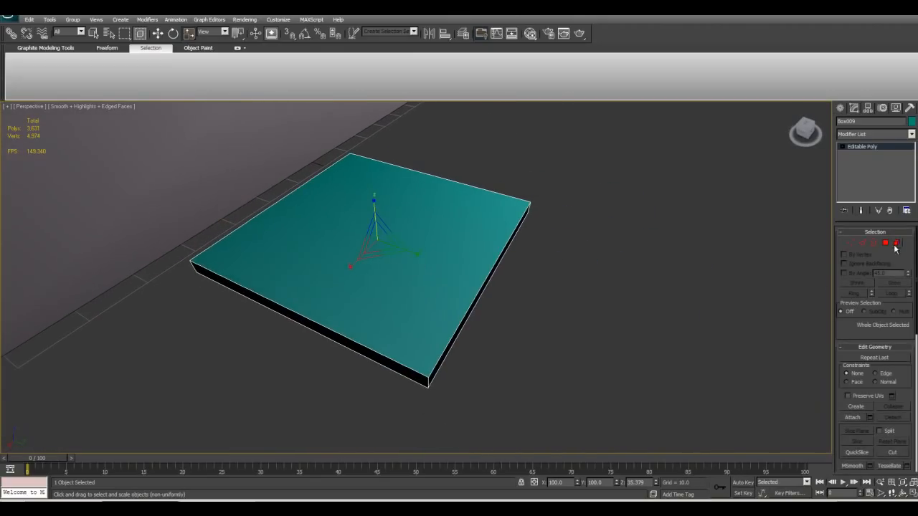
# Try selecting faces of the box at Polygon level, and switch the Border level on and off
pyautogui.click(885, 244)
pyautogui.click(462, 301)
pyautogui.keyDown('alt'); pyautogui.moveTo(462, 304); pyautogui.dragTo(745, 282, button='middle'); pyautogui.keyUp('alt')
pyautogui.click(444, 307)
pyautogui.click(447, 299)
pyautogui.click(874, 244)
pyautogui.click(874, 243)
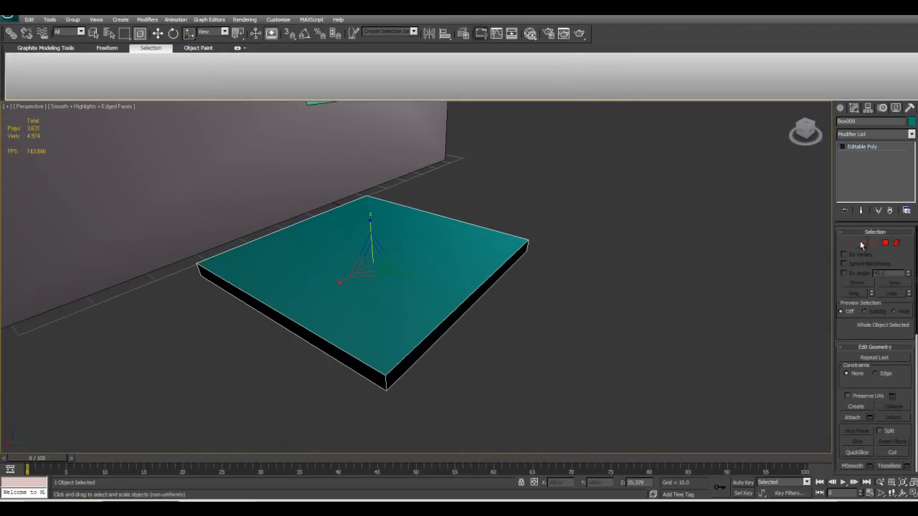
# Try the Edge level on the box, and select a corner vertex at Vertex level
pyautogui.click(862, 244)
pyautogui.click(359, 370)
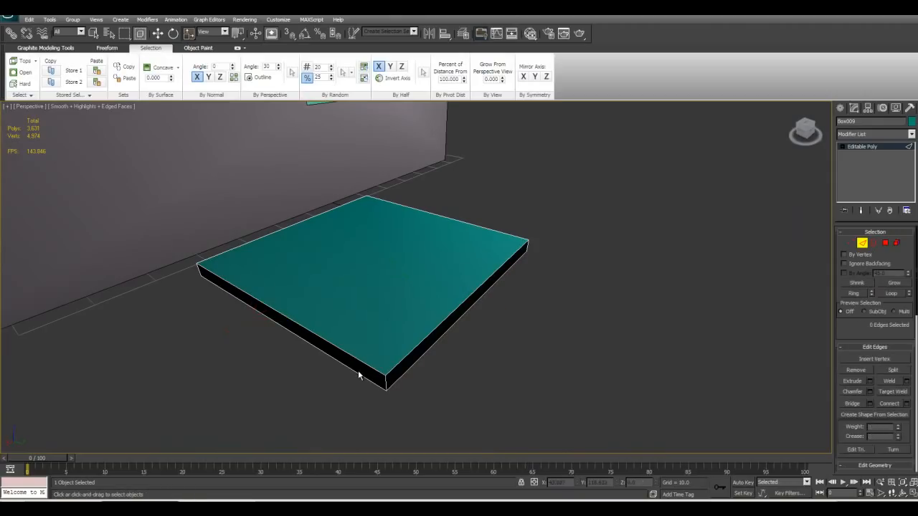
pyautogui.press('1')
pyautogui.click(386, 382)
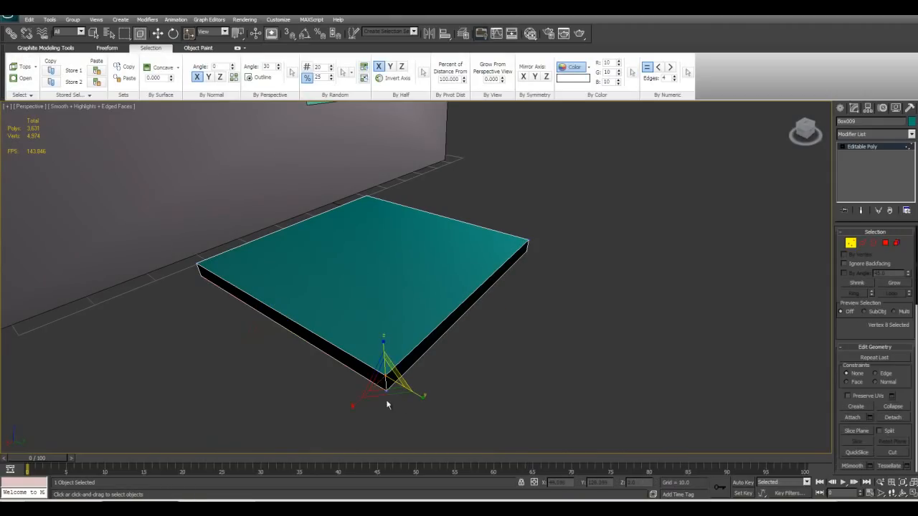
pyautogui.keyDown('alt'); pyautogui.moveTo(421, 369); pyautogui.dragTo(412, 373, button='middle'); pyautogui.keyUp('alt')
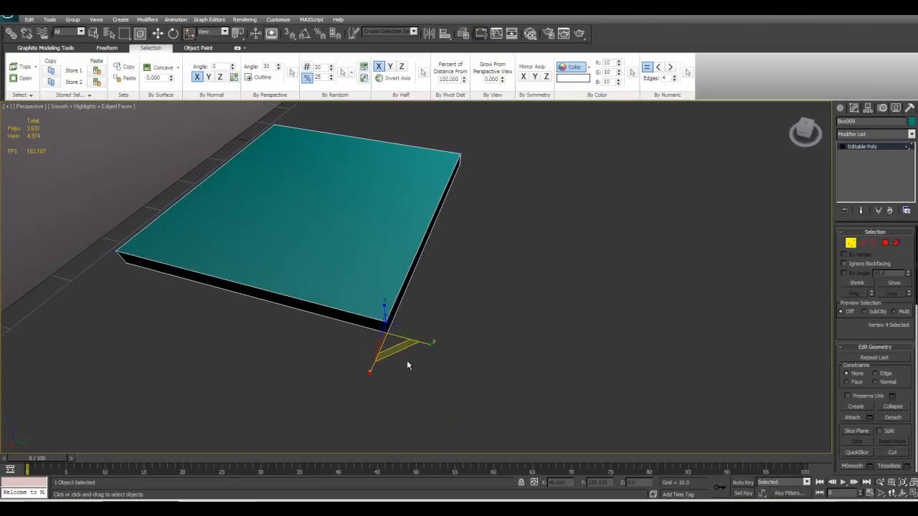
pyautogui.keyDown('alt'); pyautogui.moveTo(516, 342); pyautogui.dragTo(490, 336, button='middle'); pyautogui.keyUp('alt')
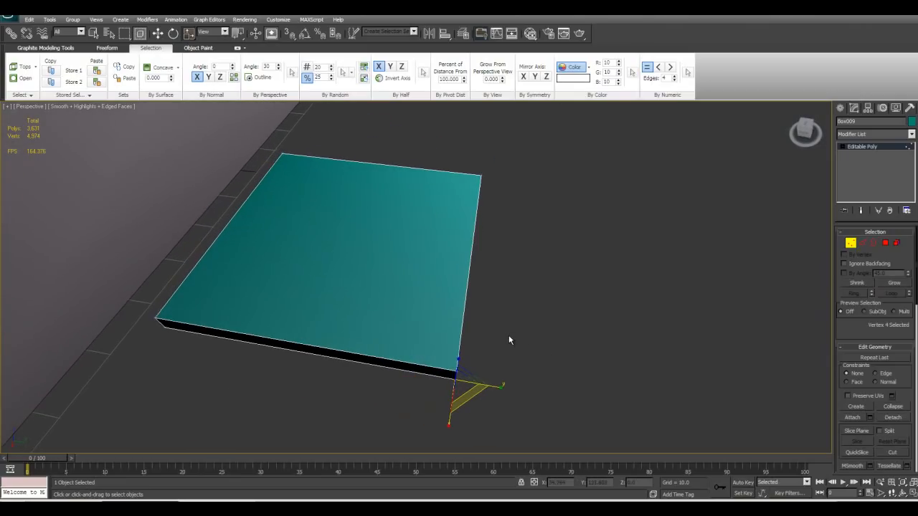
# Select the whole box at Element level, try moving it, and undo the move
pyautogui.click(897, 244)
pyautogui.click(419, 261)
pyautogui.press('w')
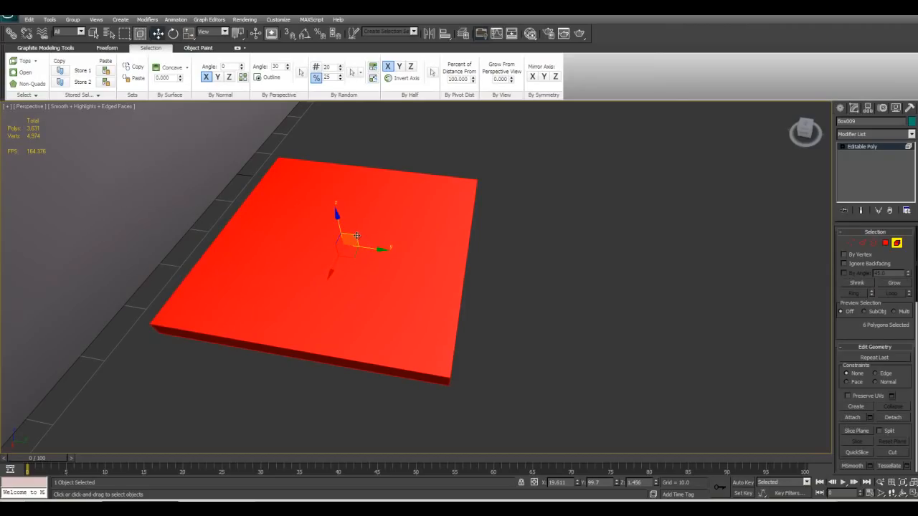
pyautogui.moveTo(357, 236)
pyautogui.mouseDown()
pyautogui.moveTo(426, 239)
pyautogui.moveTo(365, 254)
pyautogui.moveTo(370, 222)
pyautogui.mouseUp()
pyautogui.hotkey('ctrl', 'z')
pyautogui.keyDown('alt'); pyautogui.moveTo(370, 223); pyautogui.dragTo(393, 225, button='middle'); pyautogui.keyUp('alt')
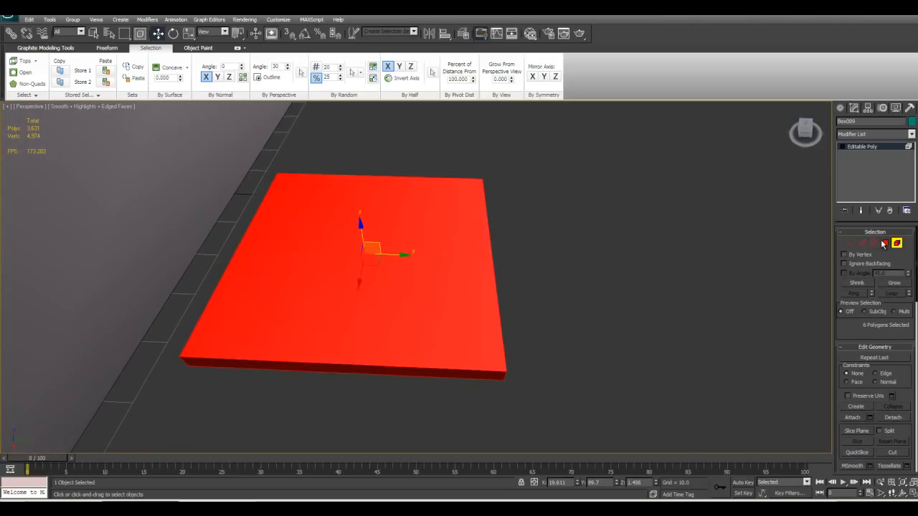
# Switch to Polygon level and select only the box's top face
pyautogui.moveTo(452, 254); pyautogui.dragTo(508, 266, button='middle')
pyautogui.keyDown('alt'); pyautogui.moveTo(450, 285); pyautogui.dragTo(414, 281, button='middle'); pyautogui.keyUp('alt')
pyautogui.scroll(3, 415, 281)
pyautogui.keyDown('alt'); pyautogui.moveTo(403, 266); pyautogui.dragTo(442, 273, button='middle'); pyautogui.keyUp('alt')
pyautogui.press('4')
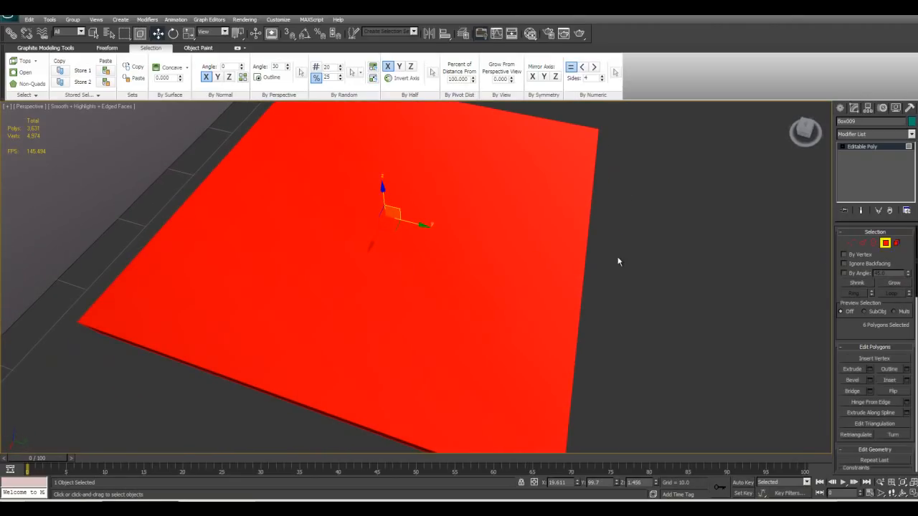
pyautogui.click(347, 247)
pyautogui.keyDown('alt'); pyautogui.moveTo(353, 249); pyautogui.dragTo(617, 325, button='middle'); pyautogui.keyUp('alt')
pyautogui.scroll(-3, 384, 229)
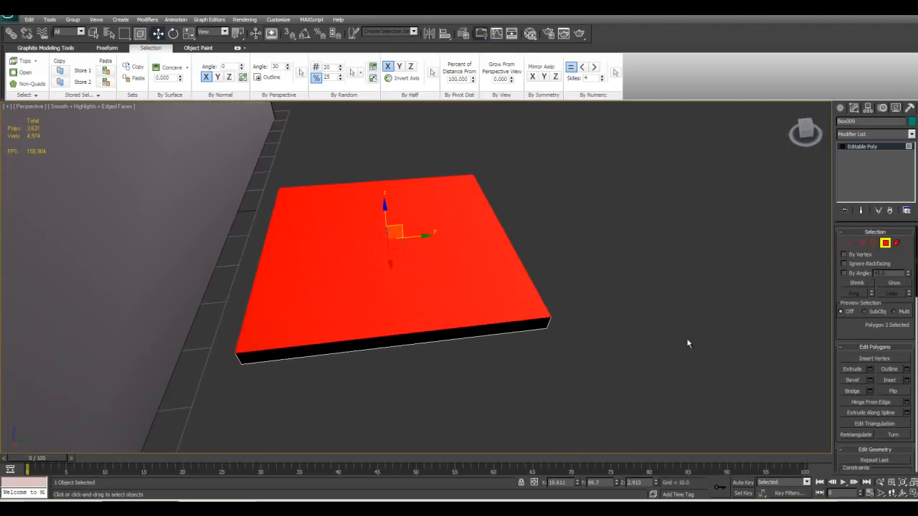
# Inset the selected top face to form a narrow border along the box's edges
pyautogui.moveTo(866, 336); pyautogui.dragTo(849, 268)
pyautogui.click(906, 323)
pyautogui.moveTo(594, 289); pyautogui.dragTo(617, 323, button='middle')
pyautogui.moveTo(416, 288); pyautogui.dragTo(418, 290)
pyautogui.click(413, 302)
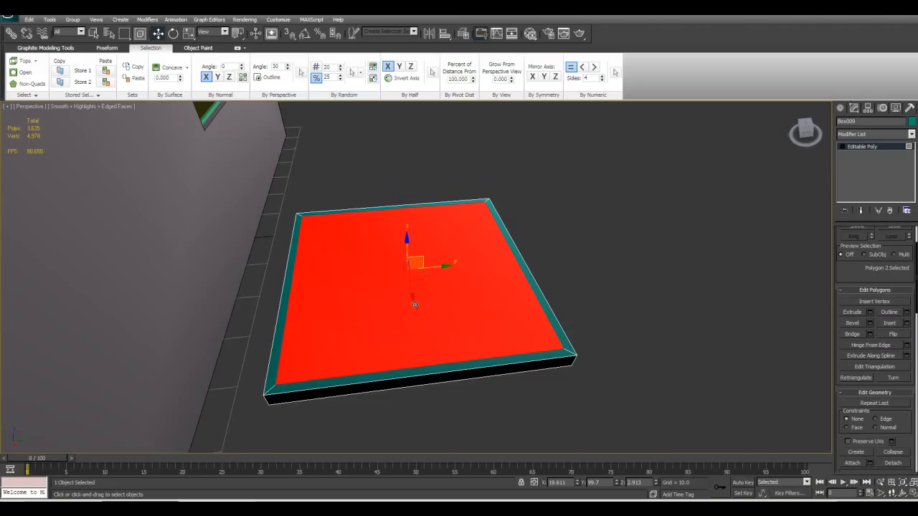
# Select the narrow border polygons around the inset face one after another, along with the inner face
pyautogui.moveTo(352, 373); pyautogui.dragTo(383, 381, button='middle')
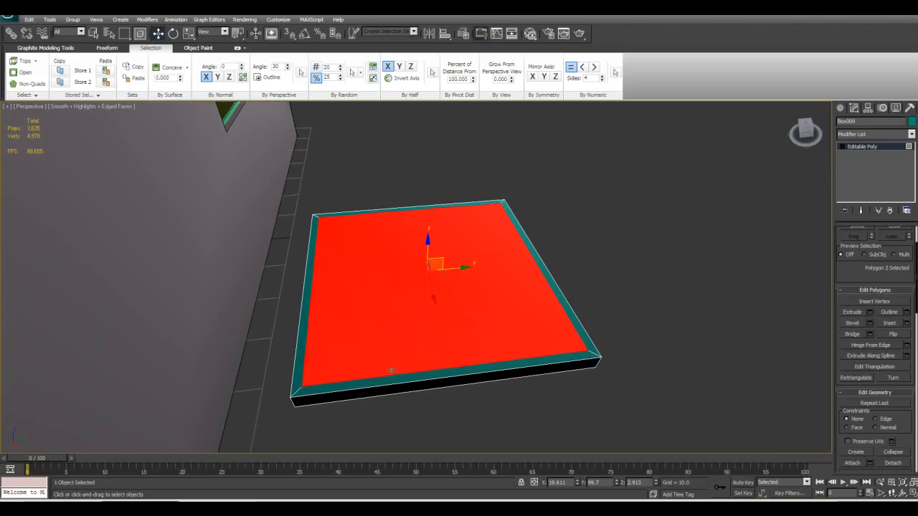
pyautogui.moveTo(363, 353); pyautogui.dragTo(374, 347, button='middle')
pyautogui.click(306, 336)
pyautogui.click(335, 377)
pyautogui.click(383, 376)
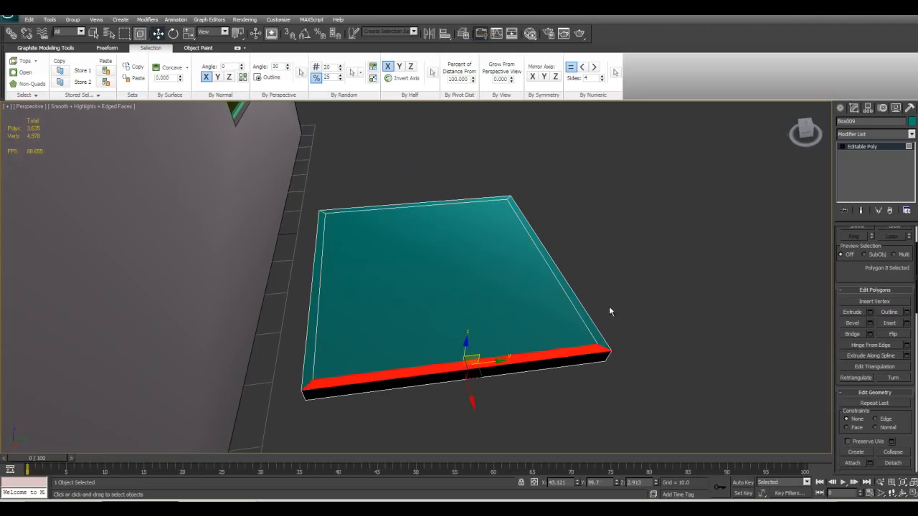
pyautogui.click(578, 305)
pyautogui.click(469, 201)
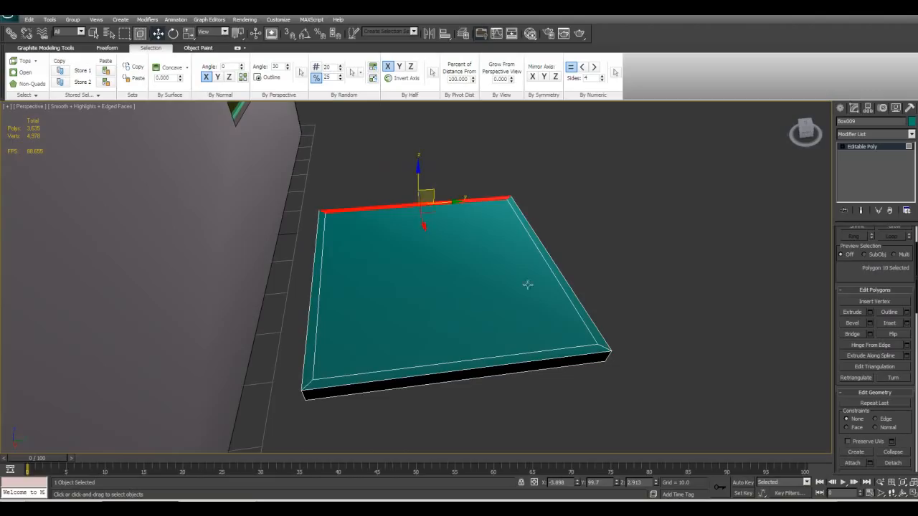
pyautogui.click(415, 328)
pyautogui.keyDown('alt'); pyautogui.moveTo(530, 288); pyautogui.dragTo(527, 340, button='middle'); pyautogui.keyUp('alt')
pyautogui.click(544, 264)
# Try extruding the box's inner top face inward with a height of about -10.4
pyautogui.click(449, 322)
pyautogui.keyDown('alt'); pyautogui.moveTo(498, 291); pyautogui.dragTo(479, 276, button='middle'); pyautogui.keyUp('alt')
pyautogui.scroll(3, 479, 277)
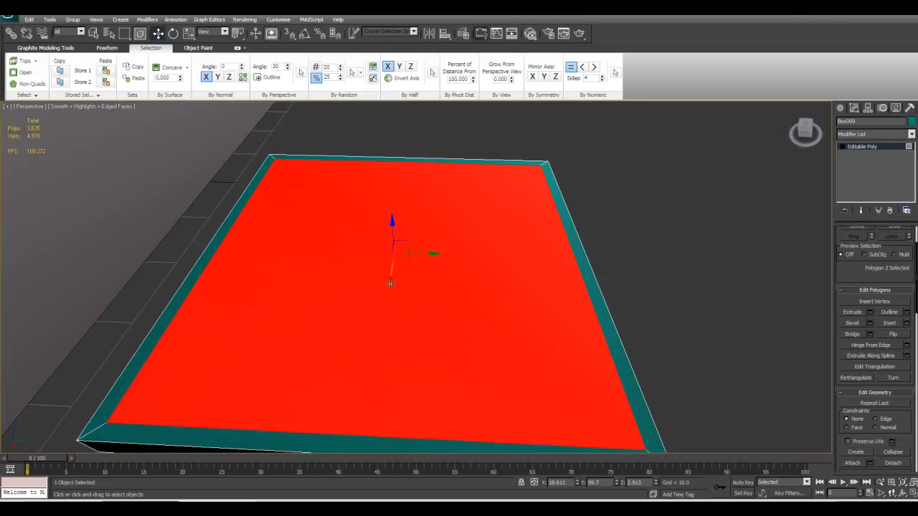
pyautogui.moveTo(380, 300); pyautogui.dragTo(376, 253, button='middle')
pyautogui.click(869, 312)
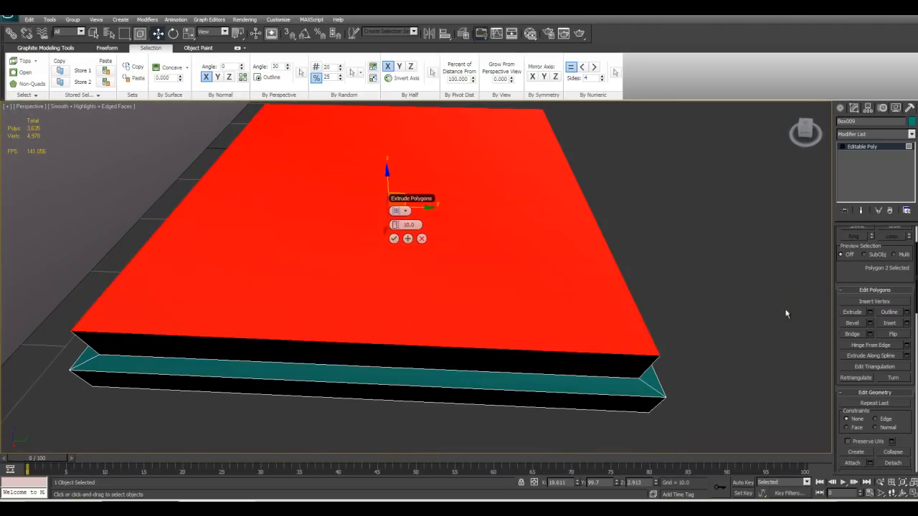
pyautogui.moveTo(399, 227); pyautogui.dragTo(354, 240)
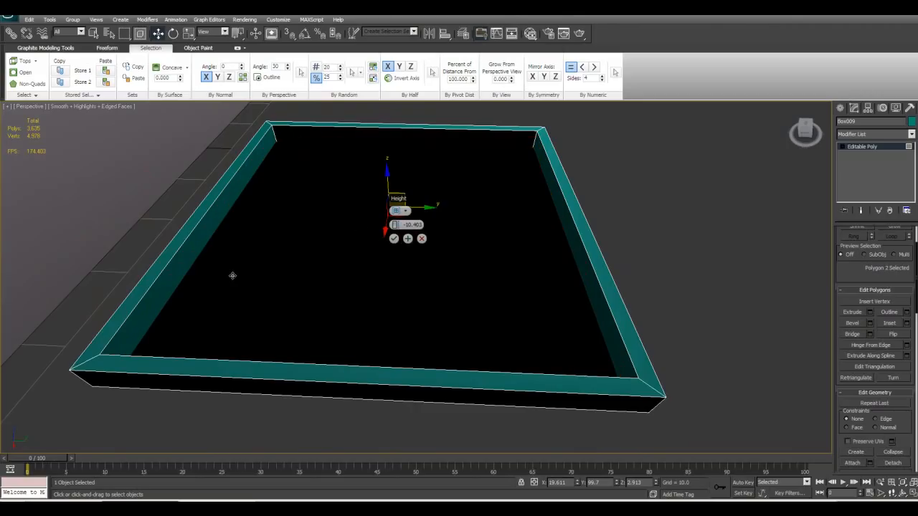
# Try the same inward extrusion on the box's underside face and cancel it
pyautogui.keyDown('alt'); pyautogui.moveTo(232, 275); pyautogui.dragTo(209, 188, button='middle'); pyautogui.keyUp('alt')
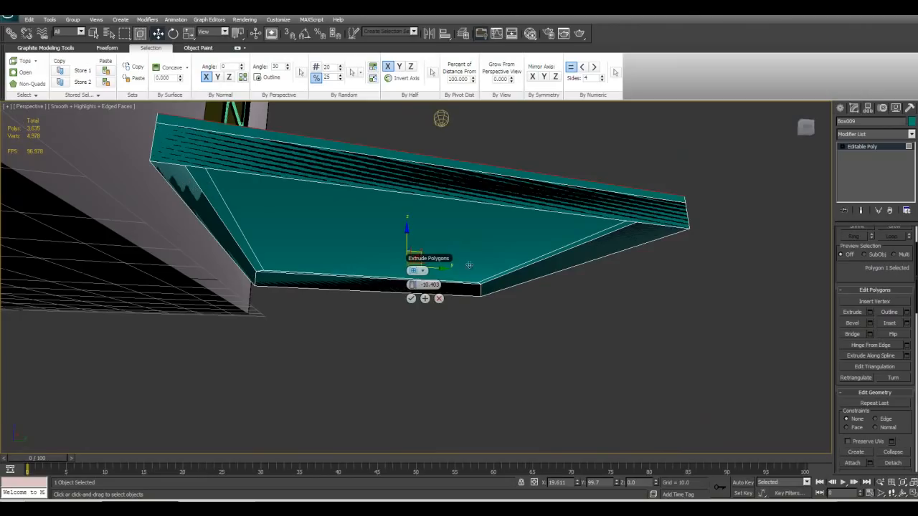
pyautogui.click(425, 298)
pyautogui.click(438, 296)
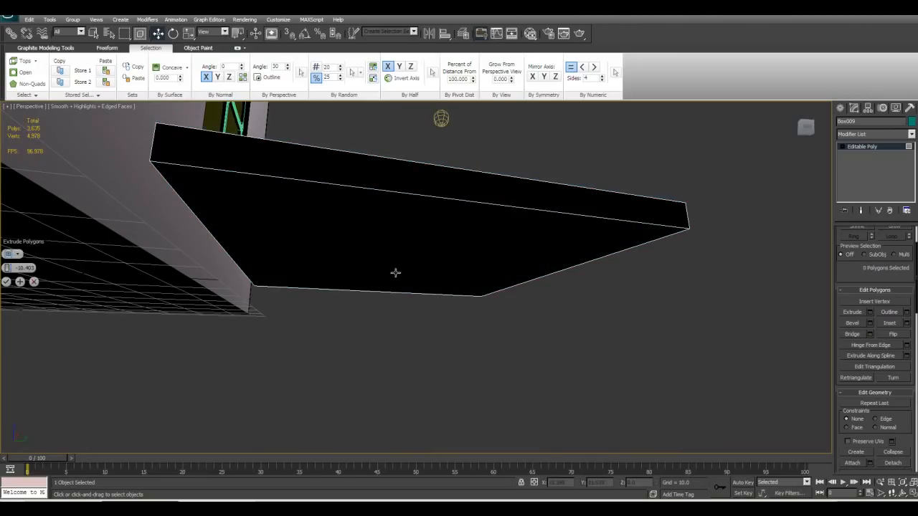
pyautogui.click(292, 218)
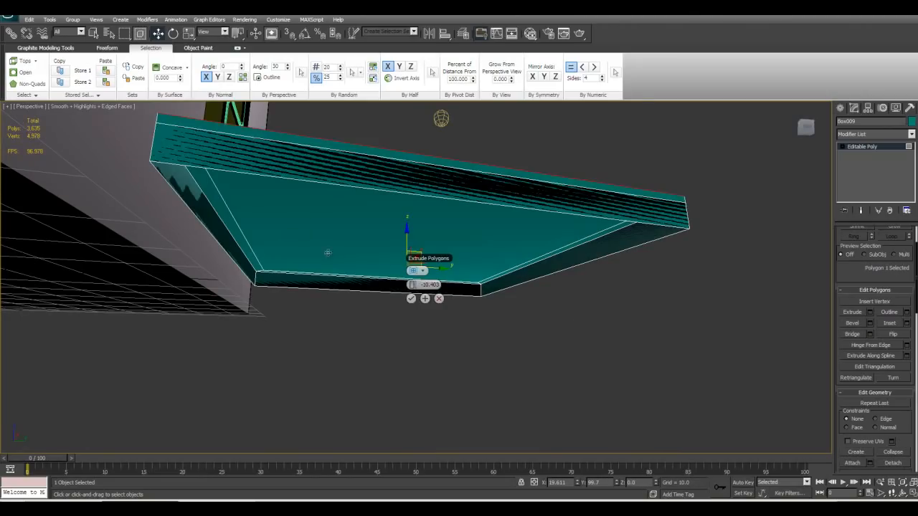
pyautogui.click(439, 298)
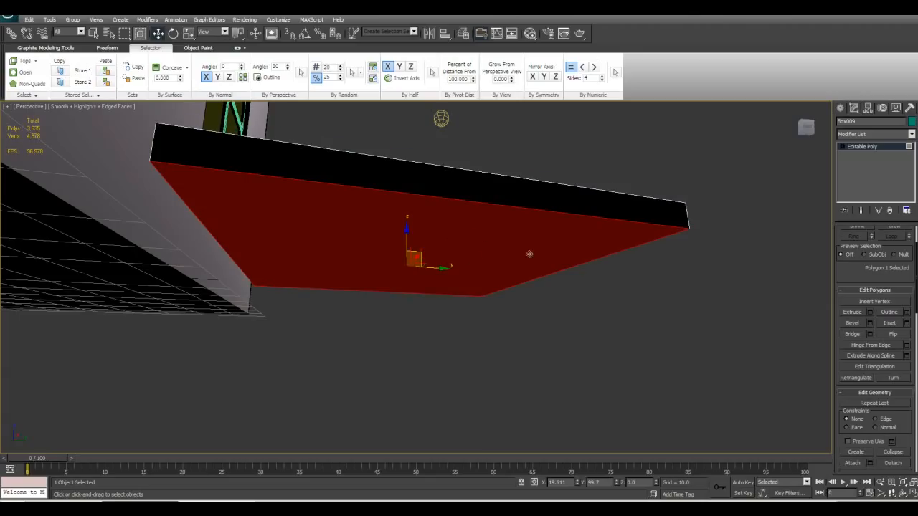
# Select the inner top face and extrude it slightly inward to leave a shallow recess inside the border
pyautogui.keyDown('alt'); pyautogui.moveTo(514, 255); pyautogui.dragTo(499, 290, button='middle'); pyautogui.keyUp('alt')
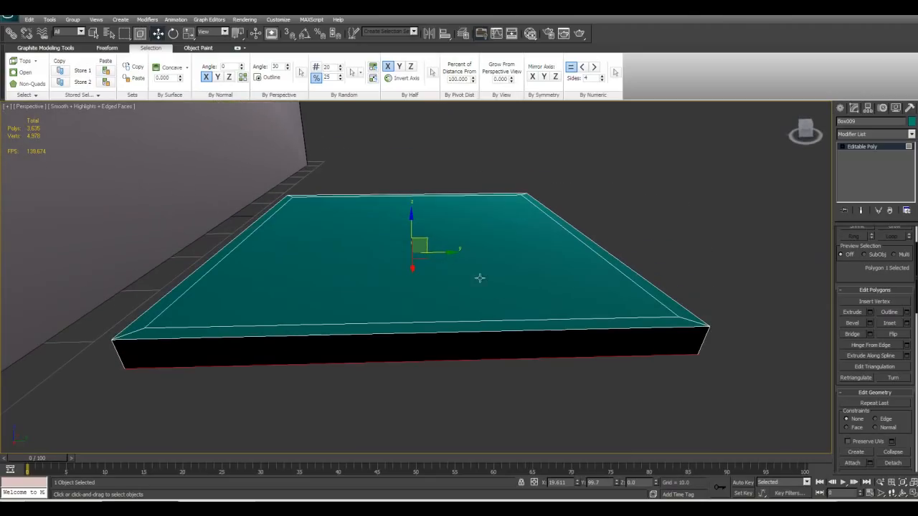
pyautogui.keyDown('ctrl'); pyautogui.click(462, 244); pyautogui.keyUp('ctrl')
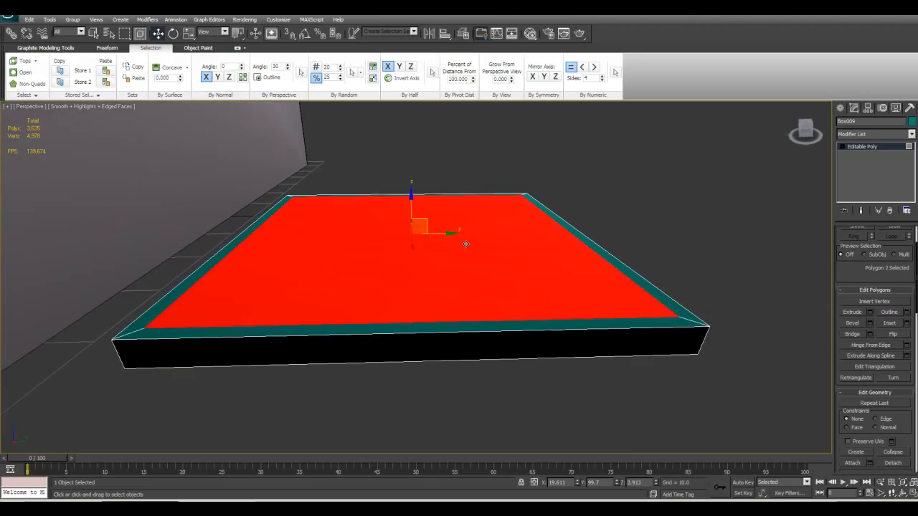
pyautogui.click(869, 313)
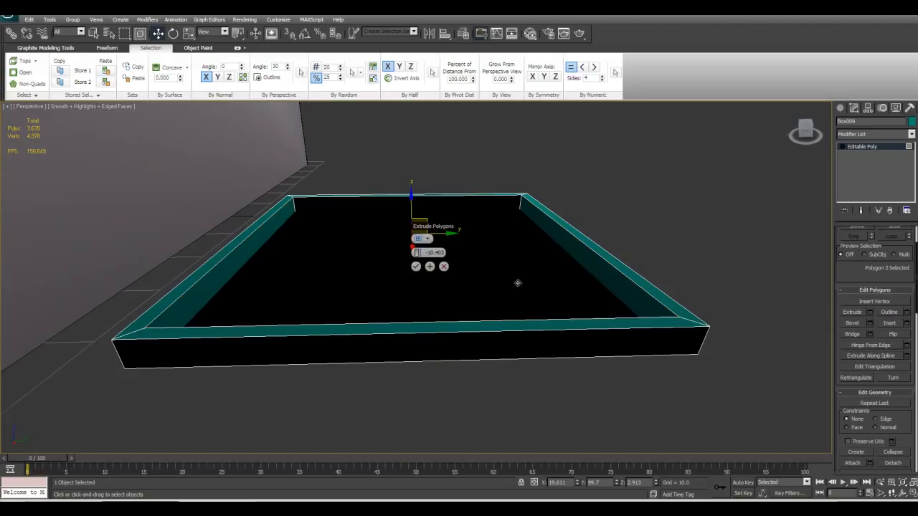
pyautogui.moveTo(415, 252); pyautogui.dragTo(480, 251)
pyautogui.keyDown('alt'); pyautogui.moveTo(480, 251); pyautogui.dragTo(402, 271, button='middle'); pyautogui.keyUp('alt')
pyautogui.click(437, 268)
pyautogui.click(589, 360)
pyautogui.keyDown('alt'); pyautogui.moveTo(589, 360); pyautogui.dragTo(555, 328, button='middle'); pyautogui.keyUp('alt')
pyautogui.scroll(-3, 559, 373)
pyautogui.scroll(-3, 560, 375)
pyautogui.scroll(-2, 551, 339)
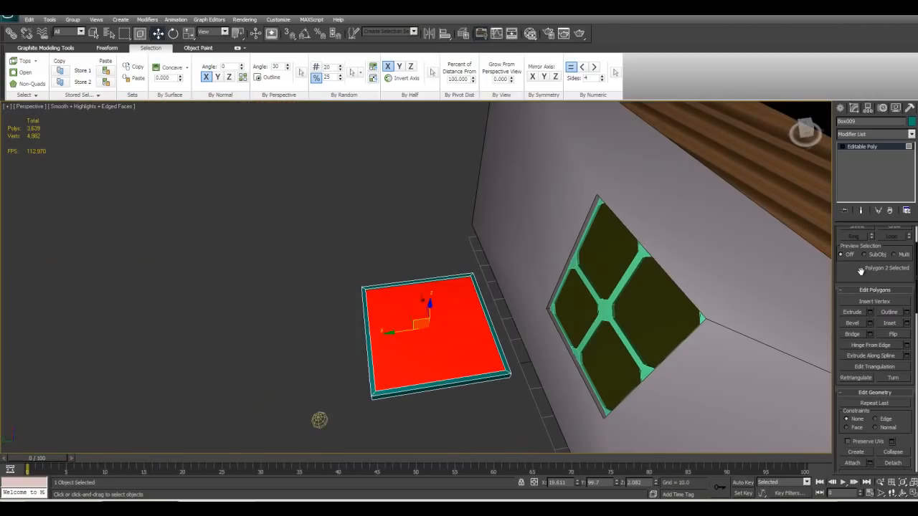
# Leave Polygon level, switch through the Vertex and Border levels, and return to the whole object
pyautogui.moveTo(861, 272); pyautogui.dragTo(856, 356)
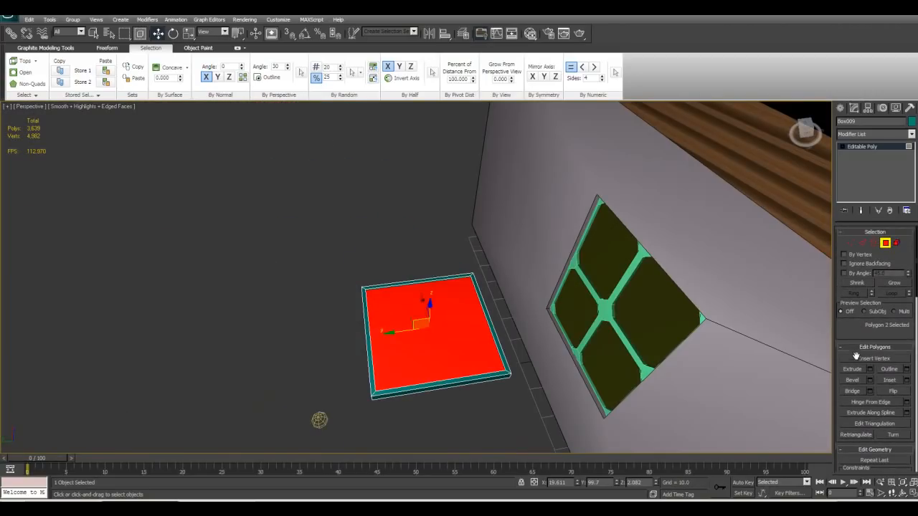
pyautogui.click(886, 244)
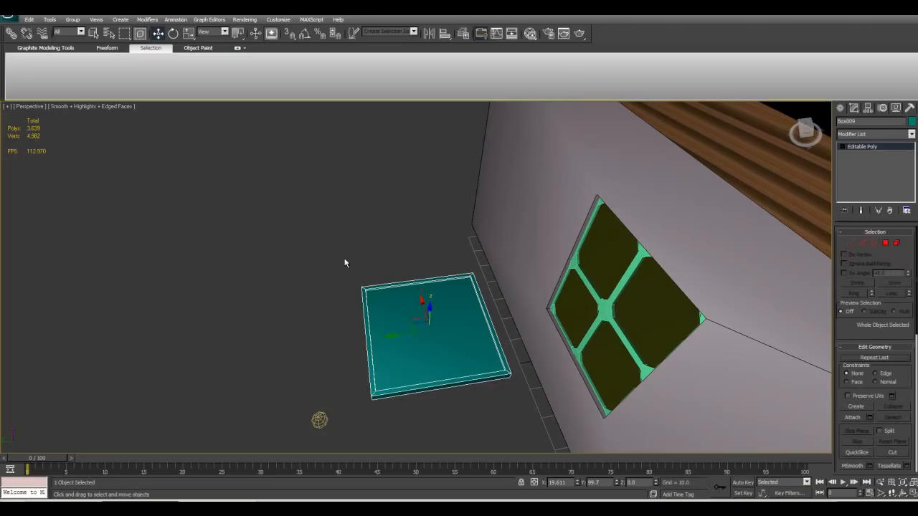
pyautogui.press('alt')
pyautogui.click(850, 244)
pyautogui.click(874, 244)
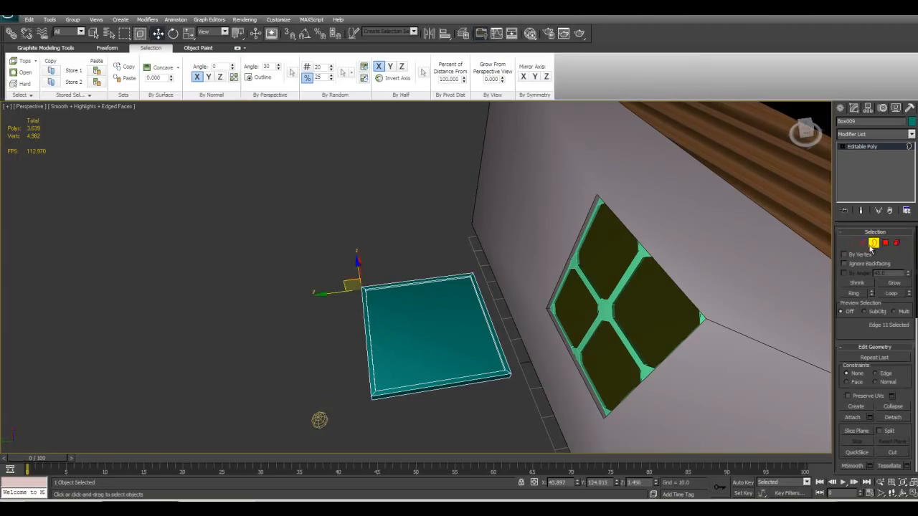
pyautogui.click(875, 245)
pyautogui.click(873, 244)
pyautogui.moveTo(342, 307); pyautogui.dragTo(323, 298, button='middle')
pyautogui.click(592, 234)
pyautogui.moveTo(292, 211); pyautogui.dragTo(509, 416)
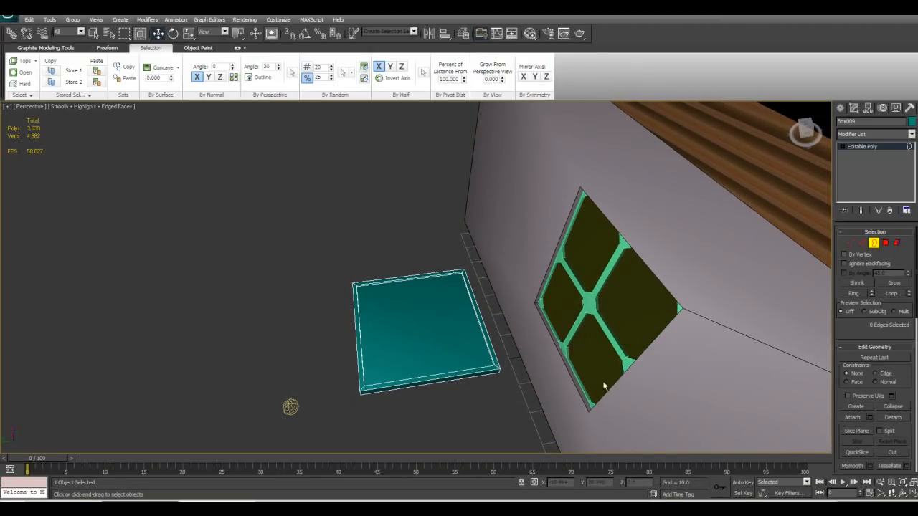
pyautogui.click(875, 244)
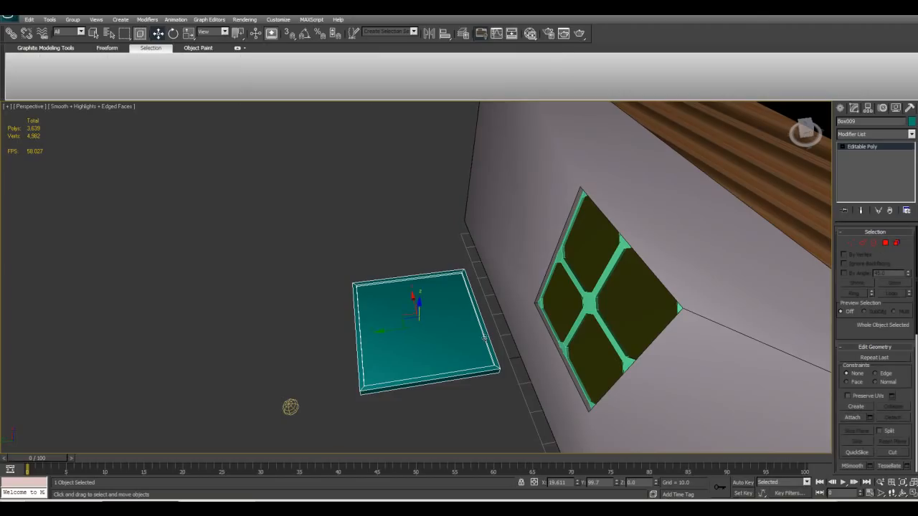
# Move the whole box away from the wall and select the window pane plane in the wall
pyautogui.moveTo(407, 316); pyautogui.dragTo(360, 298)
pyautogui.click(589, 346)
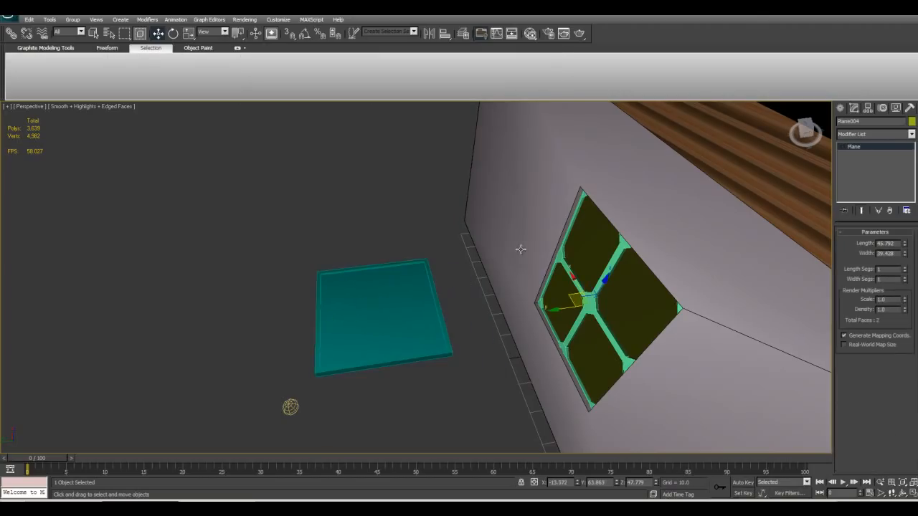
pyautogui.click(515, 211)
pyautogui.keyDown('alt'); pyautogui.moveTo(510, 287); pyautogui.dragTo(491, 265, button='middle'); pyautogui.keyUp('alt')
pyautogui.scroll(4, 488, 268)
pyautogui.scroll(-4, 459, 302)
# Select the recessed box and delete it from the scene
pyautogui.click(403, 341)
pyautogui.scroll(5, 403, 342)
pyautogui.keyDown('alt'); pyautogui.moveTo(426, 334); pyautogui.dragTo(401, 325, button='middle'); pyautogui.keyUp('alt')
pyautogui.press('Delete')
# Examine the furnished room and the shape of the bucket beside the bench
pyautogui.scroll(-5, 418, 316)
pyautogui.moveTo(302, 314); pyautogui.dragTo(348, 356, button='middle')
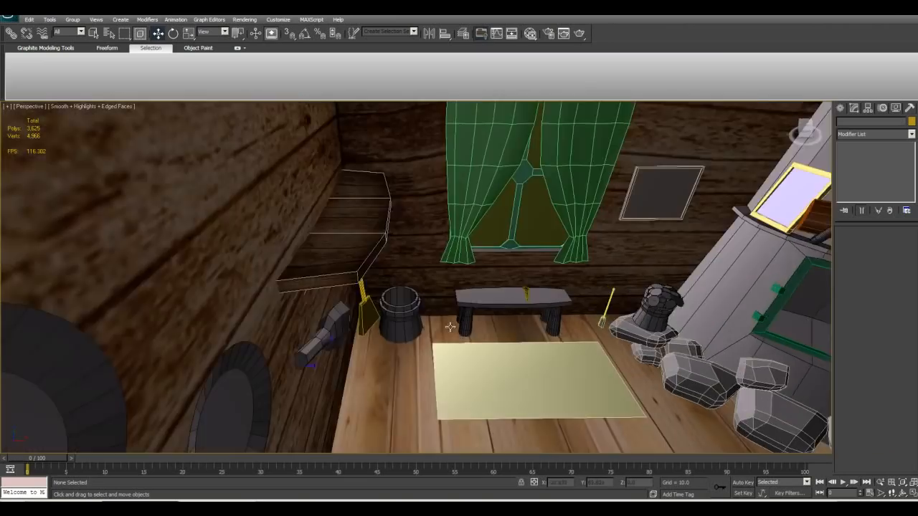
pyautogui.scroll(3, 446, 313)
pyautogui.keyDown('alt'); pyautogui.moveTo(449, 328); pyautogui.dragTo(644, 279, button='middle'); pyautogui.keyUp('alt')
pyautogui.click(419, 333)
pyautogui.scroll(5, 475, 243)
pyautogui.scroll(-5, 454, 261)
pyautogui.hotkey('ctrl', 'z')
pyautogui.scroll(-4, 449, 275)
# Create a cylinder about 15.9 in radius and 38.3 high outside the house, and scale it to about 76% along Z
pyautogui.click(840, 108)
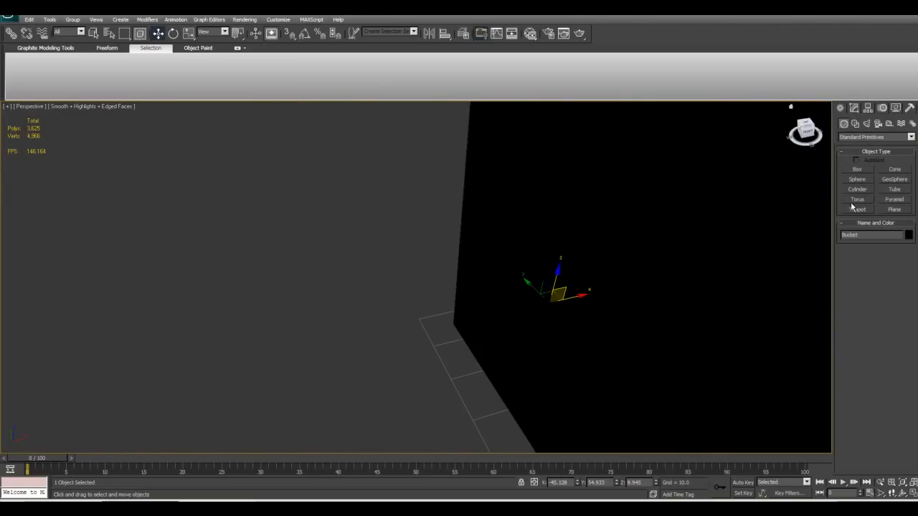
pyautogui.click(857, 188)
pyautogui.moveTo(359, 292); pyautogui.dragTo(398, 315)
pyautogui.click(379, 163)
pyautogui.keyDown('alt'); pyautogui.moveTo(371, 198); pyautogui.dragTo(456, 268, button='middle'); pyautogui.keyUp('alt')
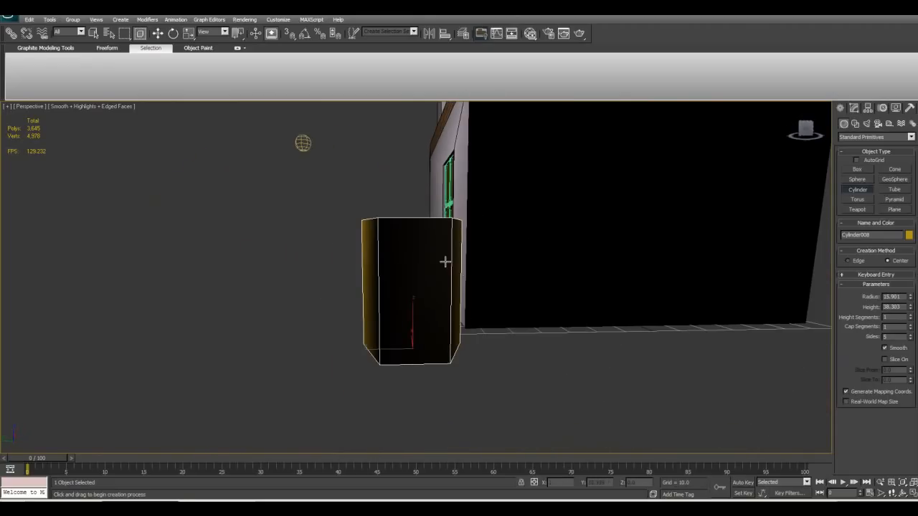
pyautogui.press('r')
pyautogui.moveTo(413, 302); pyautogui.dragTo(416, 313)
# Set the cylinder's number of sides to 18, keeping one height segment
pyautogui.click(853, 107)
pyautogui.keyDown('alt'); pyautogui.moveTo(411, 294); pyautogui.dragTo(424, 281, button='middle'); pyautogui.keyUp('alt')
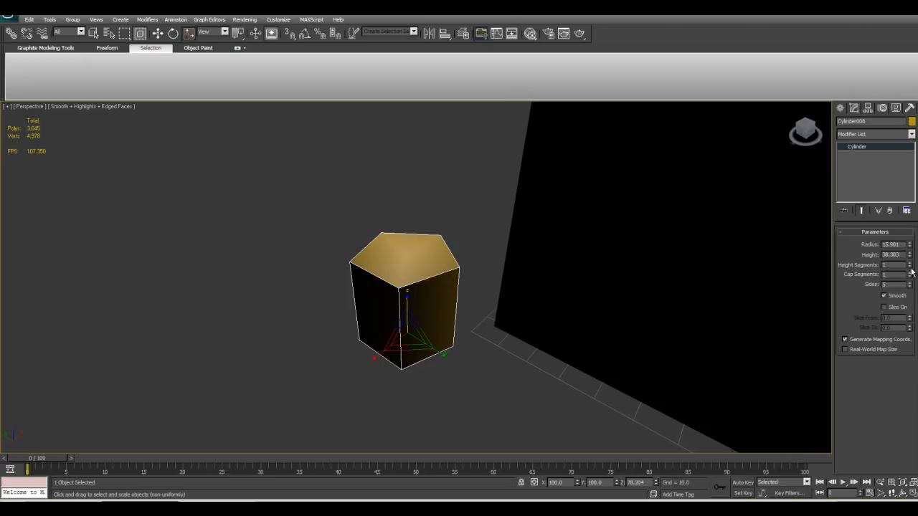
pyautogui.moveTo(911, 287); pyautogui.dragTo(907, 221)
pyautogui.moveTo(568, 279)
pyautogui.keyDown('alt'); pyautogui.mouseDown(button='middle')
pyautogui.moveTo(564, 338)
pyautogui.moveTo(605, 281)
pyautogui.moveTo(576, 274)
pyautogui.mouseUp(button='middle'); pyautogui.keyUp('alt')
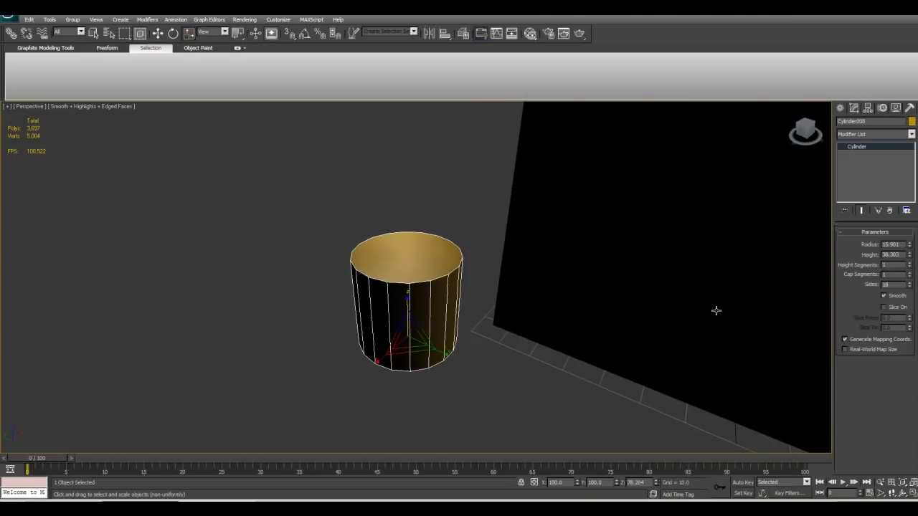
pyautogui.scroll(3, 541, 311)
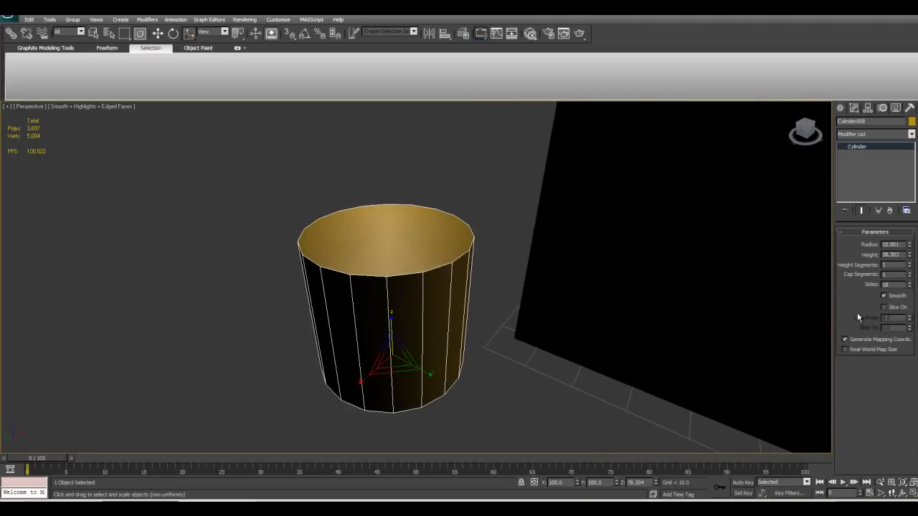
pyautogui.moveTo(911, 266)
pyautogui.mouseDown()
pyautogui.moveTo(911, 221)
pyautogui.moveTo(911, 271)
pyautogui.mouseUp()
pyautogui.keyDown('alt'); pyautogui.moveTo(267, 320); pyautogui.dragTo(280, 272, button='middle'); pyautogui.keyUp('alt')
# Convert the cylinder to an Editable Poly and switch to Polygon level
pyautogui.rightClick(386, 277)
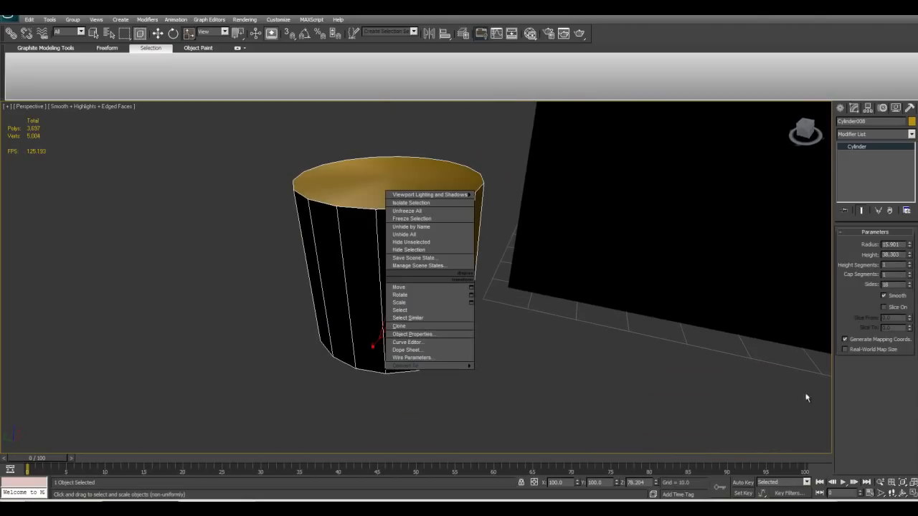
pyautogui.moveTo(409, 366)
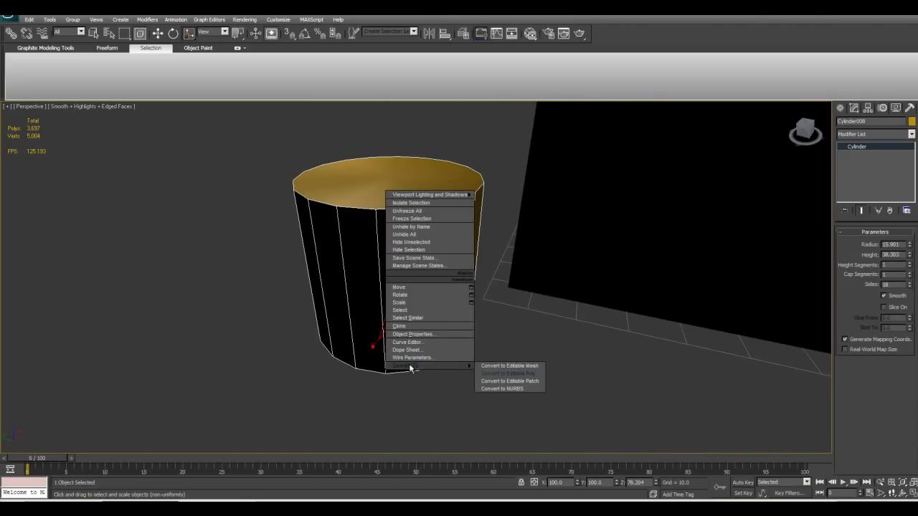
pyautogui.click(509, 374)
pyautogui.moveTo(447, 334); pyautogui.dragTo(445, 343, button='middle')
pyautogui.press('4')
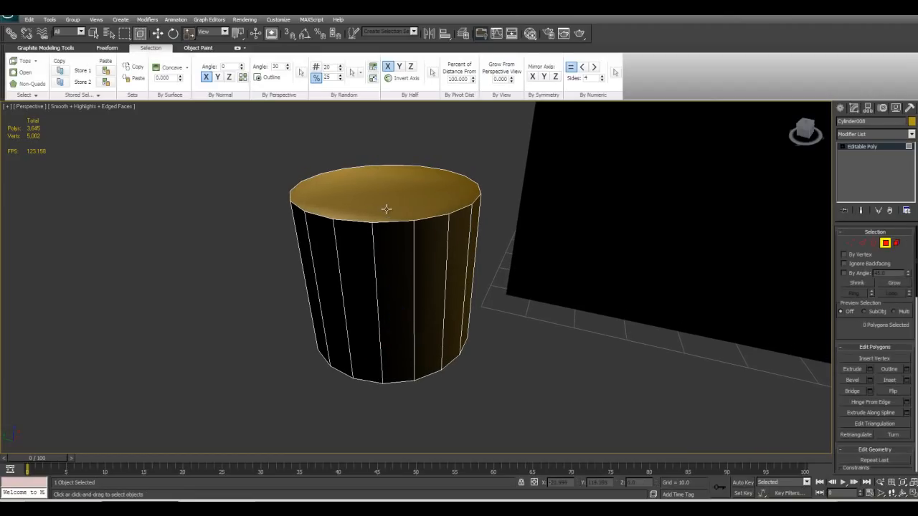
# Select the cylinder's top face and inset it by about 2.095 to form a rim
pyautogui.keyDown('alt'); pyautogui.moveTo(386, 207); pyautogui.dragTo(387, 226, button='middle'); pyautogui.keyUp('alt')
pyautogui.click(387, 226)
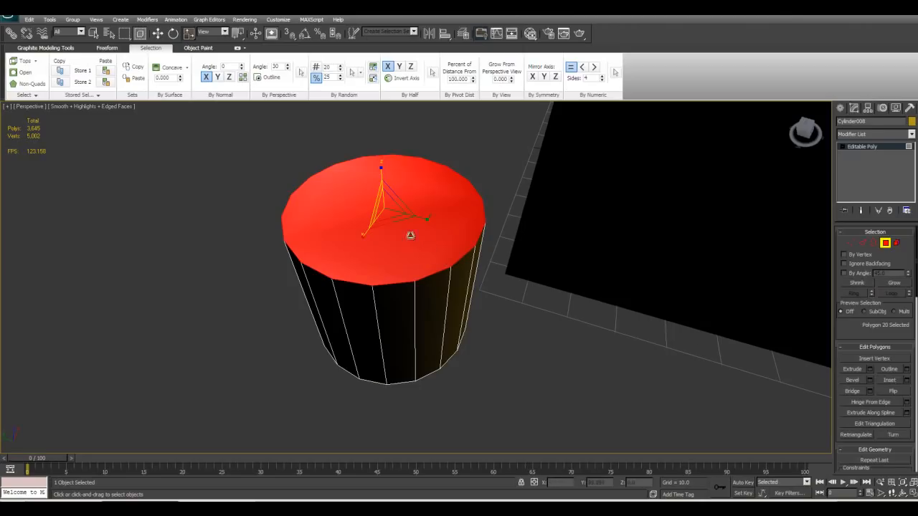
pyautogui.click(907, 380)
pyautogui.moveTo(399, 228); pyautogui.dragTo(397, 226)
pyautogui.keyDown('alt'); pyautogui.moveTo(487, 275); pyautogui.dragTo(487, 287, button='middle'); pyautogui.keyUp('alt')
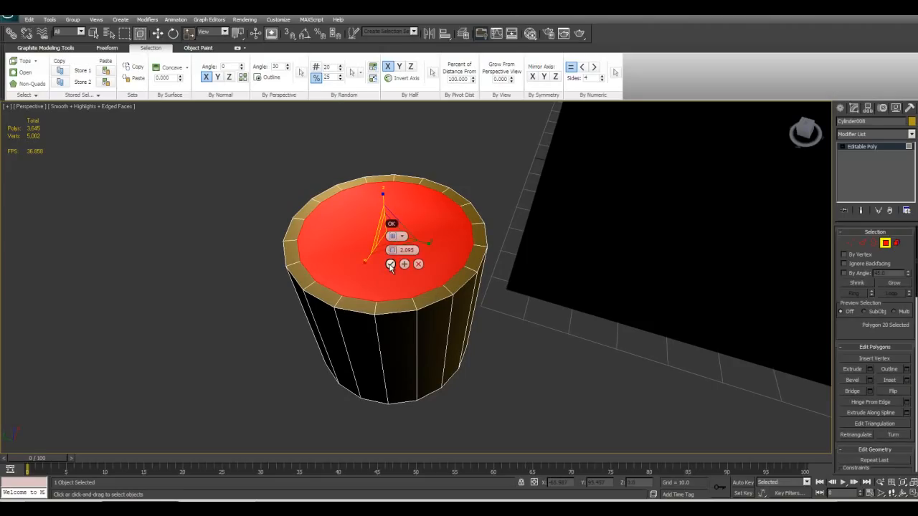
pyautogui.keyDown('alt'); pyautogui.moveTo(524, 166); pyautogui.dragTo(506, 211, button='middle'); pyautogui.keyUp('alt')
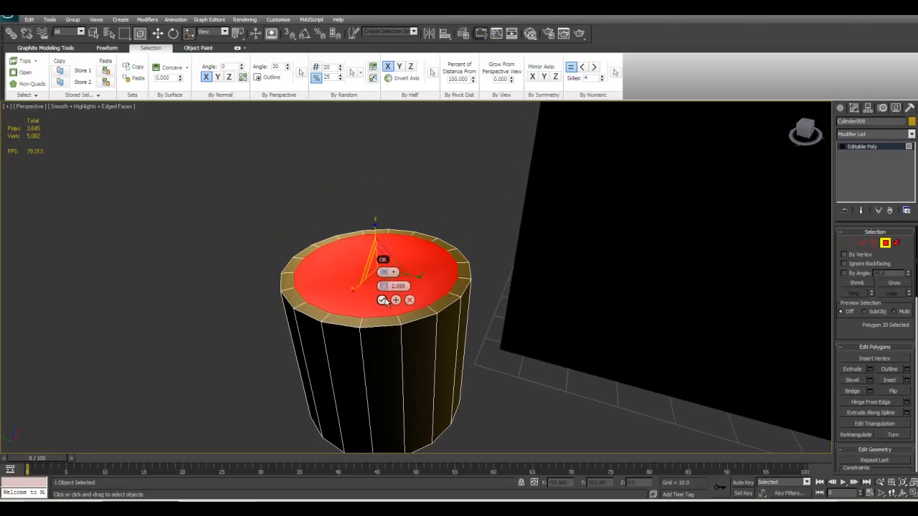
# Extrude the inset top face down into the cylinder with a height of about -34.565
pyautogui.click(870, 370)
pyautogui.keyDown('alt'); pyautogui.moveTo(530, 294); pyautogui.dragTo(511, 315, button='middle'); pyautogui.keyUp('alt')
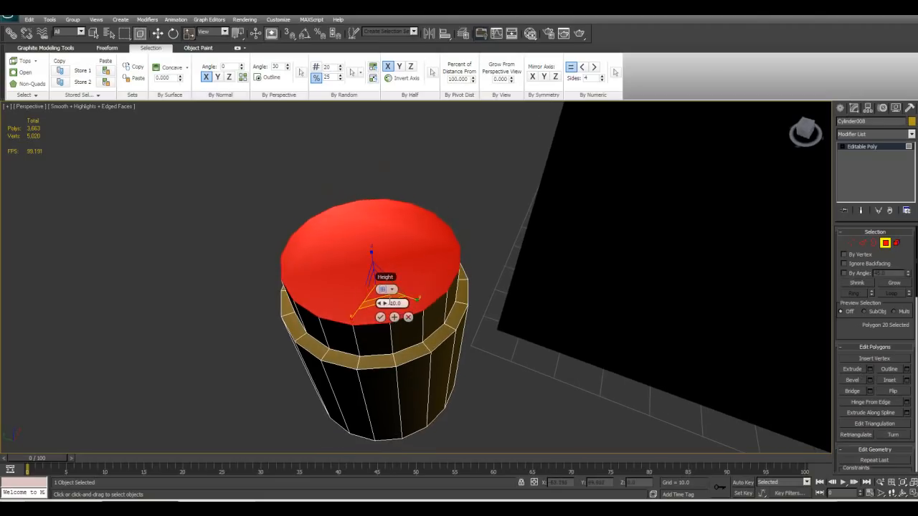
pyautogui.moveTo(382, 303); pyautogui.dragTo(305, 320)
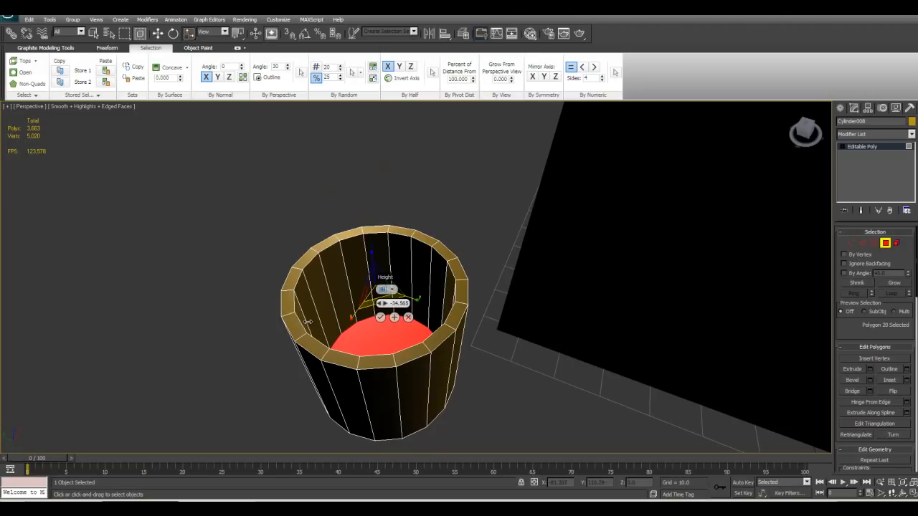
pyautogui.click(380, 317)
# Add the underside face to the selected inner floor face and scale both up to widen the bucket's base
pyautogui.moveTo(379, 352)
pyautogui.keyDown('alt'); pyautogui.mouseDown(button='middle')
pyautogui.moveTo(375, 365)
pyautogui.moveTo(368, 266)
pyautogui.moveTo(380, 352)
pyautogui.moveTo(431, 346)
pyautogui.moveTo(391, 341)
pyautogui.mouseUp(button='middle'); pyautogui.keyUp('alt')
pyautogui.keyDown('alt'); pyautogui.moveTo(454, 356); pyautogui.dragTo(485, 187, button='middle'); pyautogui.keyUp('alt')
pyautogui.keyDown('ctrl'); pyautogui.click(437, 325); pyautogui.keyUp('ctrl')
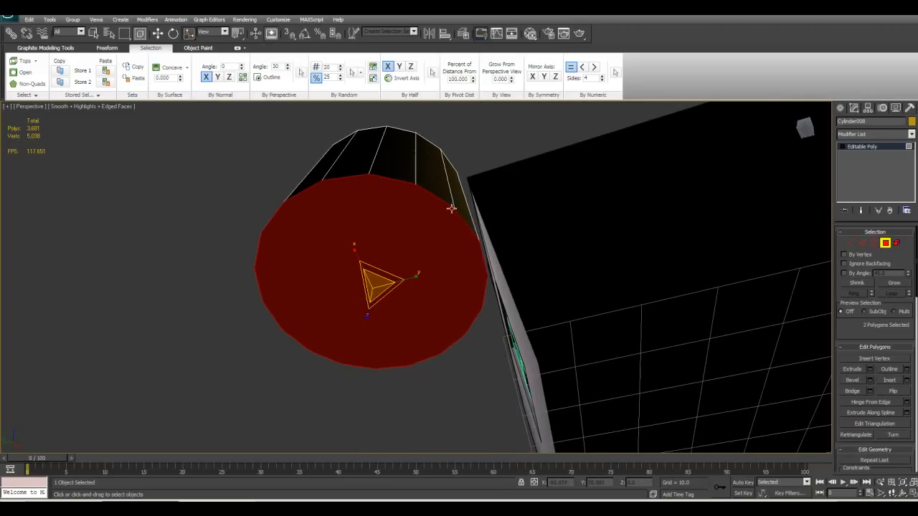
pyautogui.moveTo(384, 277); pyautogui.dragTo(401, 270)
# Compare the model with the bucket in the room, and select only the new bucket's inner floor face
pyautogui.keyDown('alt'); pyautogui.moveTo(402, 270); pyautogui.dragTo(352, 278, button='middle'); pyautogui.keyUp('alt')
pyautogui.scroll(-10, 400, 308)
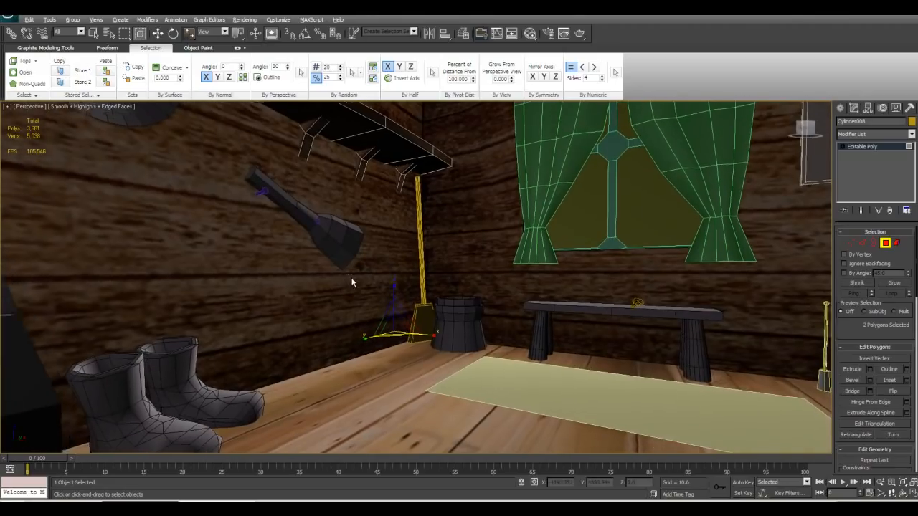
pyautogui.keyDown('alt'); pyautogui.moveTo(428, 329); pyautogui.dragTo(505, 379, button='middle'); pyautogui.keyUp('alt')
pyautogui.scroll(8, 467, 338)
pyautogui.click(415, 299)
pyautogui.keyDown('alt'); pyautogui.moveTo(413, 289); pyautogui.dragTo(422, 199, button='middle'); pyautogui.keyUp('alt')
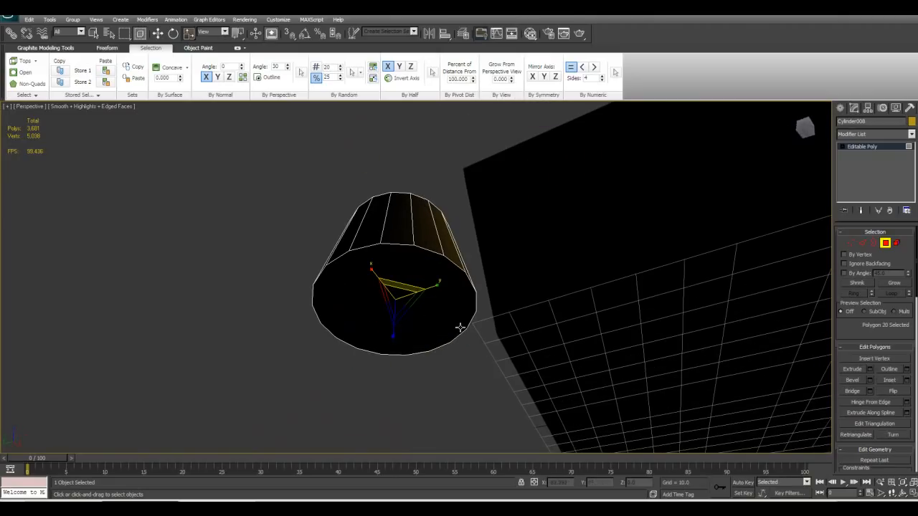
pyautogui.keyDown('alt'); pyautogui.moveTo(457, 290); pyautogui.dragTo(416, 353, button='middle'); pyautogui.keyUp('alt')
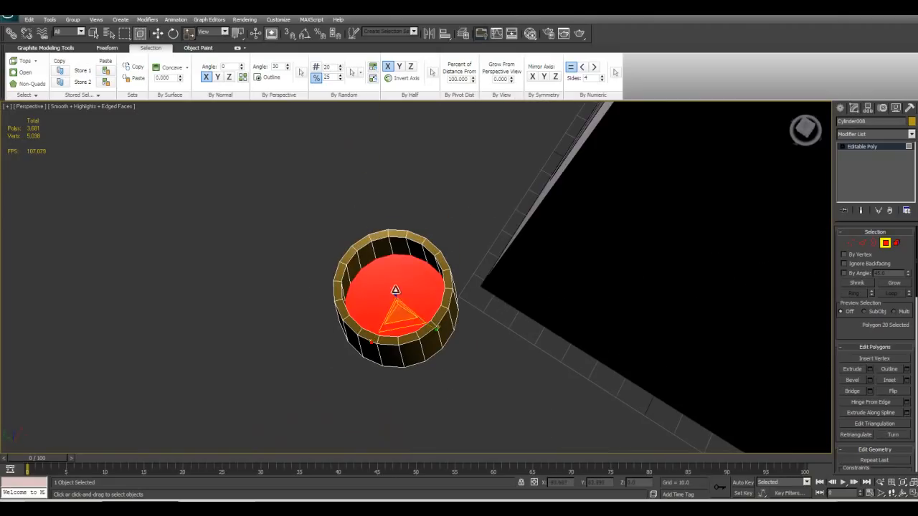
# Scale the bucket's inner floor face down to about 75% in X and Y
pyautogui.moveTo(404, 318); pyautogui.dragTo(404, 302)
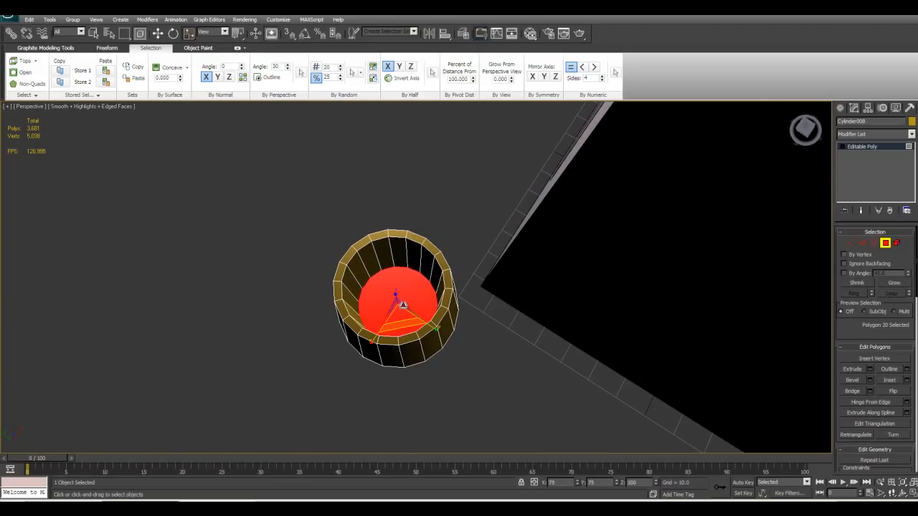
pyautogui.keyDown('alt'); pyautogui.moveTo(403, 303); pyautogui.dragTo(500, 321, button='middle'); pyautogui.keyUp('alt')
pyautogui.scroll(4, 463, 309)
pyautogui.scroll(-5, 462, 317)
pyautogui.keyDown('alt'); pyautogui.moveTo(409, 250); pyautogui.dragTo(310, 109, button='middle'); pyautogui.keyUp('alt')
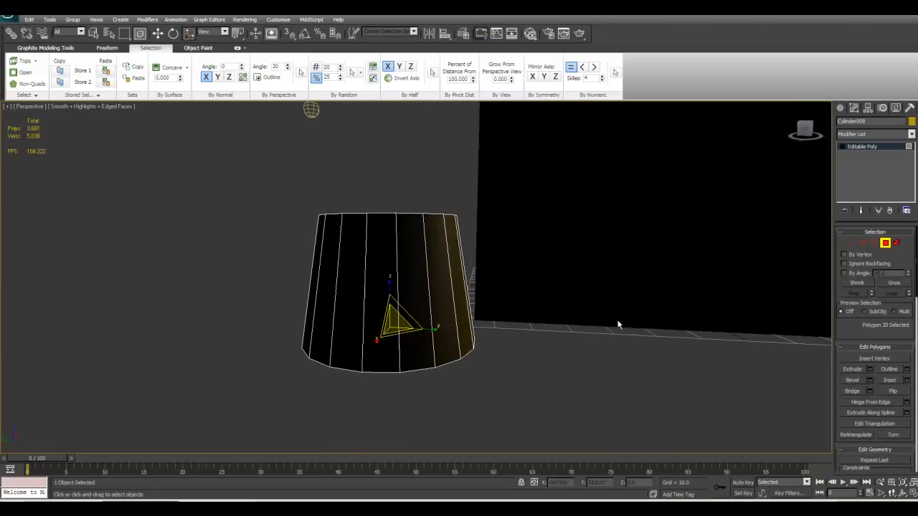
# Leave polygon editing on the bucket and switch to edge sub-object level
pyautogui.click(883, 248)
pyautogui.moveTo(498, 267)
pyautogui.keyDown('alt'); pyautogui.mouseDown(button='middle')
pyautogui.moveTo(496, 282)
pyautogui.moveTo(495, 272)
pyautogui.mouseUp(button='middle'); pyautogui.keyUp('alt')
pyautogui.keyDown('alt'); pyautogui.moveTo(319, 257); pyautogui.dragTo(310, 256, button='middle'); pyautogui.keyUp('alt')
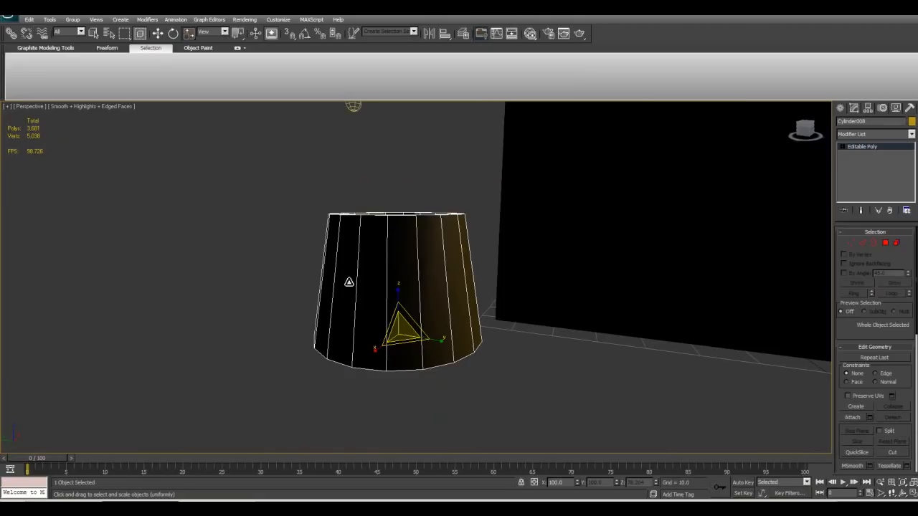
pyautogui.press('r')
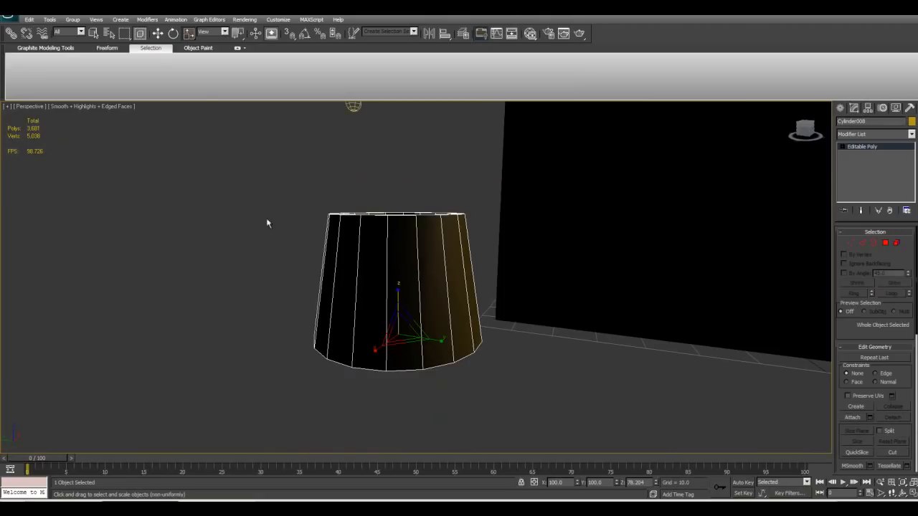
pyautogui.moveTo(295, 218)
pyautogui.keyDown('alt'); pyautogui.mouseDown(button='middle')
pyautogui.moveTo(316, 240)
pyautogui.moveTo(332, 229)
pyautogui.moveTo(289, 229)
pyautogui.mouseUp(button='middle'); pyautogui.keyUp('alt')
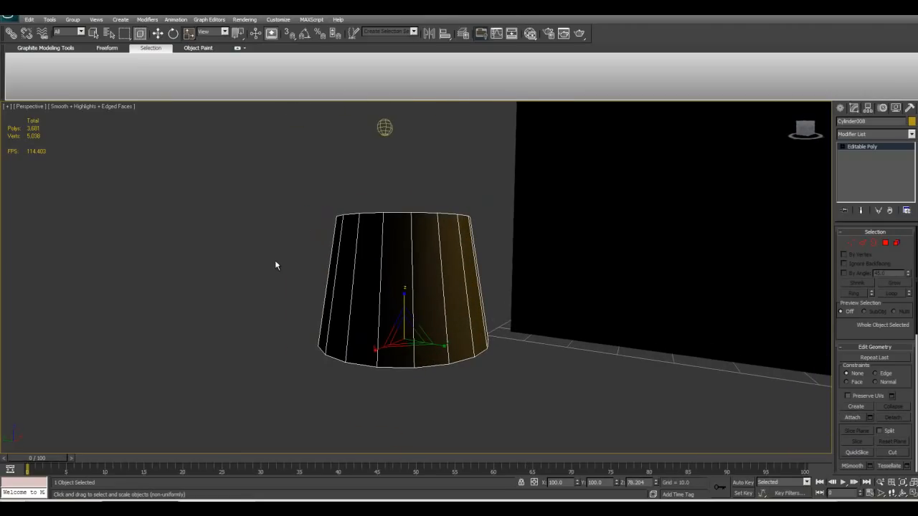
pyautogui.moveTo(309, 211); pyautogui.dragTo(61, 373)
pyautogui.moveTo(69, 207); pyautogui.dragTo(295, 388)
pyautogui.moveTo(287, 189); pyautogui.dragTo(334, 233)
pyautogui.click(863, 243)
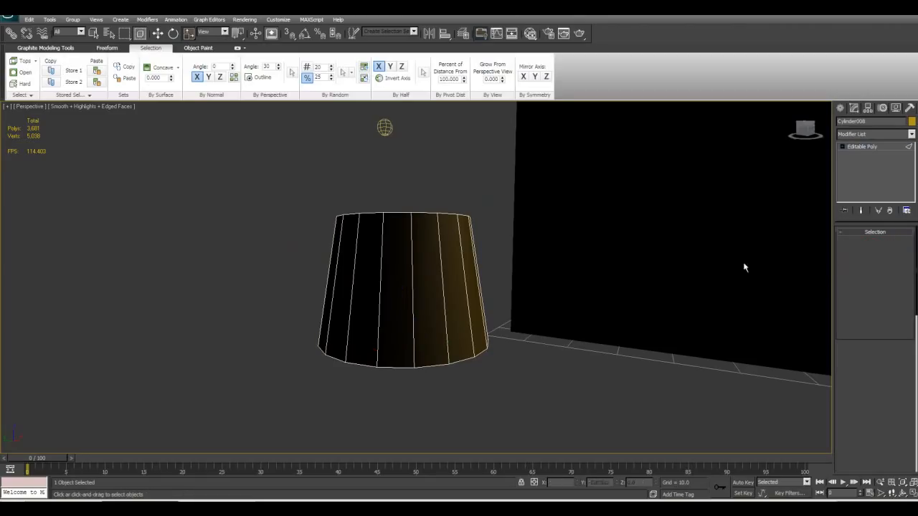
# Select the edges fully enclosed by a window region over one side of the bucket
pyautogui.moveTo(270, 173); pyautogui.dragTo(367, 393)
pyautogui.keyDown('alt'); pyautogui.moveTo(324, 319); pyautogui.dragTo(318, 180, button='middle'); pyautogui.keyUp('alt')
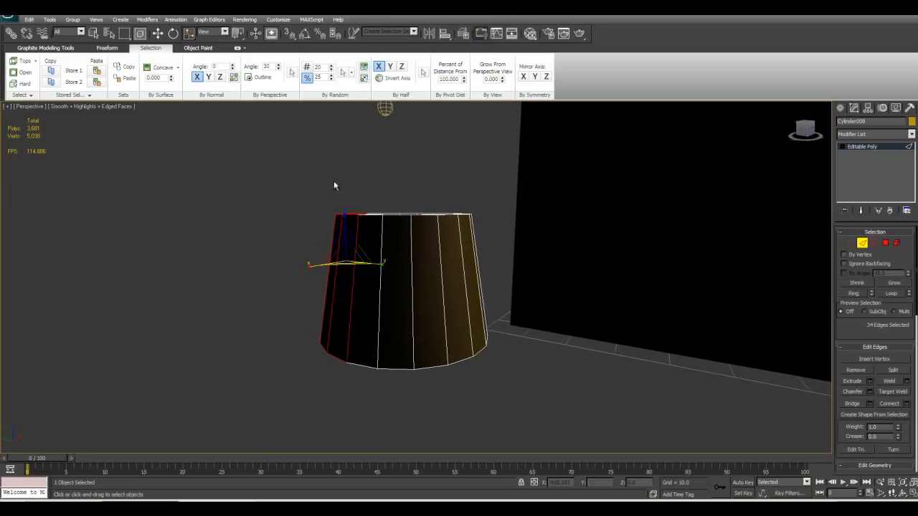
pyautogui.keyDown('ctrl'); pyautogui.moveTo(297, 182); pyautogui.dragTo(371, 409); pyautogui.keyUp('ctrl')
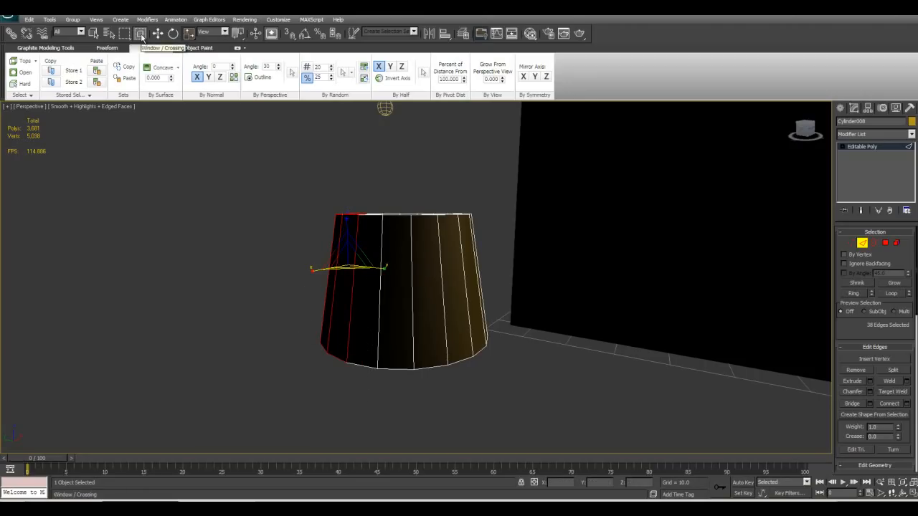
pyautogui.click(141, 35)
pyautogui.moveTo(255, 163); pyautogui.dragTo(372, 384)
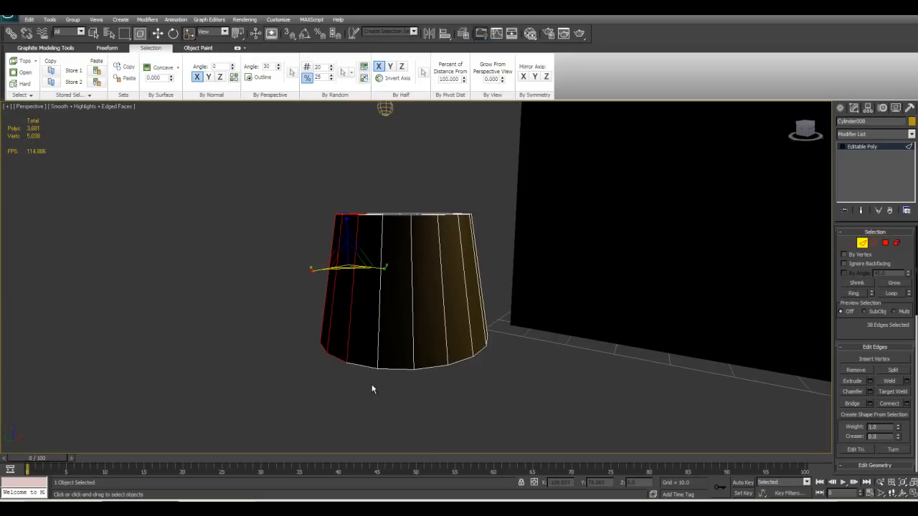
pyautogui.keyDown('alt'); pyautogui.moveTo(371, 383); pyautogui.dragTo(317, 313, button='middle'); pyautogui.keyUp('alt')
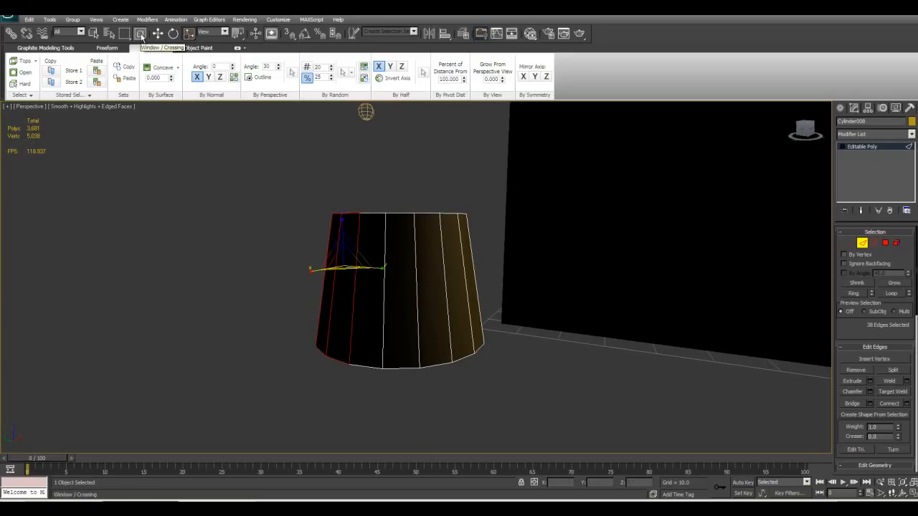
# Switch to crossing selection, select the edges touched by a region over one side of the bucket, and clear the selection
pyautogui.click(140, 34)
pyautogui.moveTo(392, 391); pyautogui.dragTo(299, 205)
pyautogui.keyDown('alt'); pyautogui.moveTo(299, 205); pyautogui.dragTo(301, 207, button='middle'); pyautogui.keyUp('alt')
pyautogui.moveTo(309, 159); pyautogui.dragTo(392, 406)
pyautogui.keyDown('alt'); pyautogui.moveTo(235, 141); pyautogui.dragTo(286, 169, button='middle'); pyautogui.keyUp('alt')
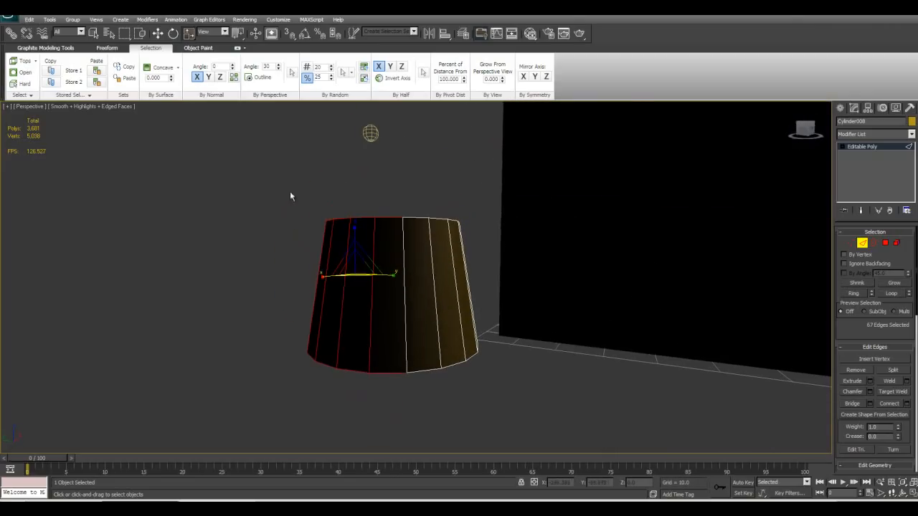
pyautogui.click(260, 286)
pyautogui.keyDown('alt'); pyautogui.moveTo(261, 285); pyautogui.dragTo(265, 278, button='middle'); pyautogui.keyUp('alt')
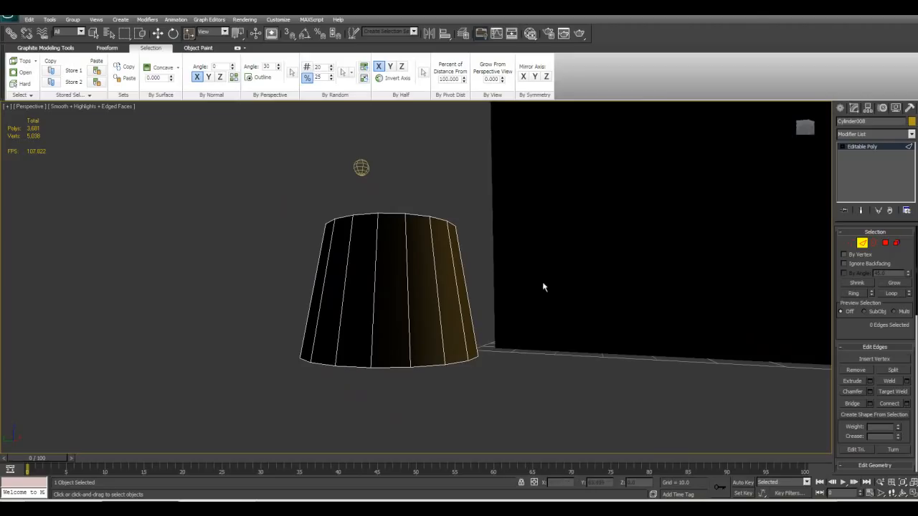
# Select all vertical wall edges with a crossing region drawn across the middle of the bucket
pyautogui.moveTo(496, 286); pyautogui.dragTo(208, 279)
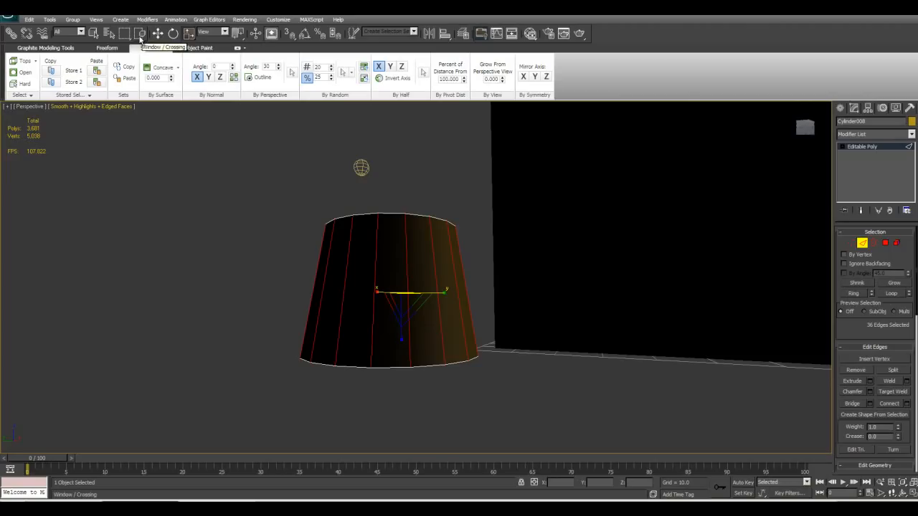
pyautogui.moveTo(269, 311); pyautogui.dragTo(550, 301)
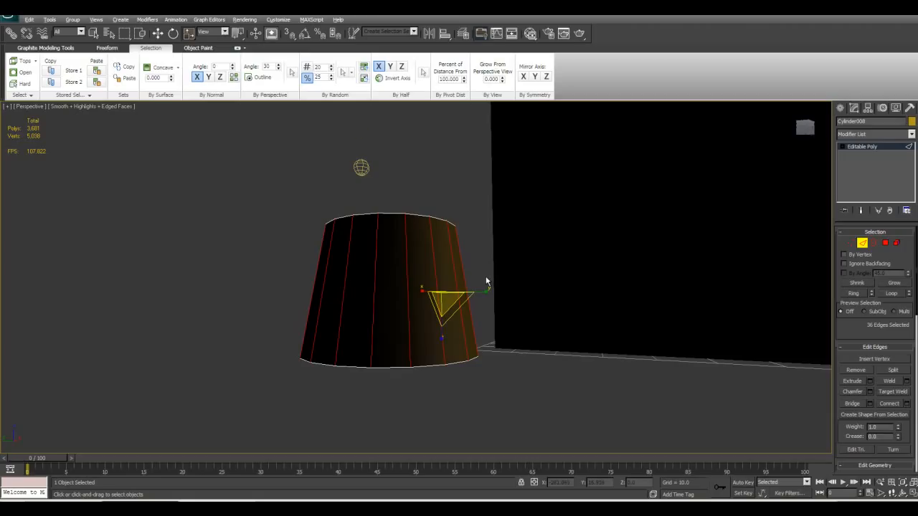
pyautogui.keyDown('alt'); pyautogui.moveTo(485, 269); pyautogui.dragTo(464, 283, button='middle'); pyautogui.keyUp('alt')
pyautogui.moveTo(465, 283)
pyautogui.mouseDown()
pyautogui.moveTo(484, 322)
pyautogui.moveTo(433, 222)
pyautogui.moveTo(457, 282)
pyautogui.mouseUp()
pyautogui.keyDown('alt'); pyautogui.moveTo(457, 296); pyautogui.dragTo(457, 310, button='middle'); pyautogui.keyUp('alt')
pyautogui.scroll(3, 457, 310)
pyautogui.moveTo(457, 310); pyautogui.dragTo(458, 341, button='middle')
pyautogui.scroll(3, 468, 333)
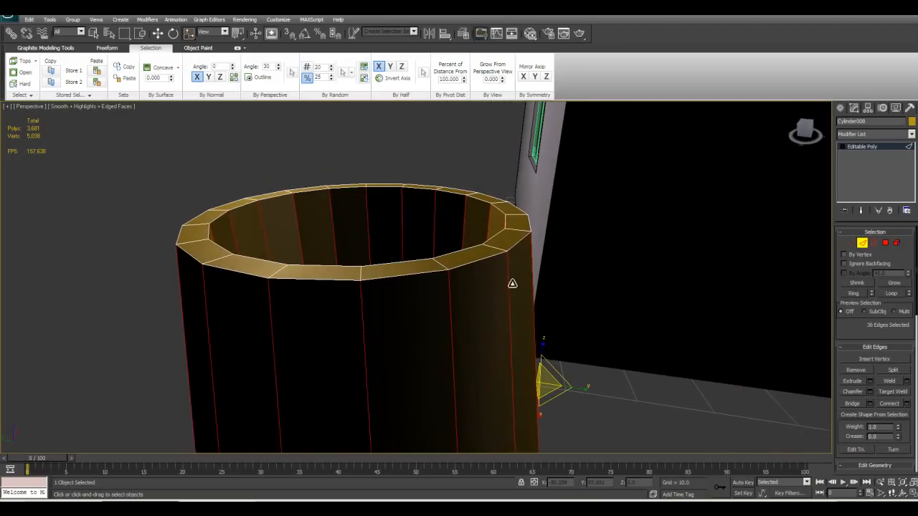
# Examine the bucket's inner and outer walls to check which vertical edges the crossing selection includes
pyautogui.click(215, 326)
pyautogui.keyDown('alt'); pyautogui.moveTo(335, 173); pyautogui.dragTo(336, 180, button='middle'); pyautogui.keyUp('alt')
pyautogui.scroll(3, 359, 223)
pyautogui.keyDown('alt'); pyautogui.moveTo(374, 252); pyautogui.dragTo(358, 263, button='middle'); pyautogui.keyUp('alt')
pyautogui.scroll(-4, 358, 262)
pyautogui.keyDown('alt'); pyautogui.moveTo(414, 330); pyautogui.dragTo(453, 308, button='middle'); pyautogui.keyUp('alt')
pyautogui.moveTo(459, 313); pyautogui.dragTo(435, 275, button='middle')
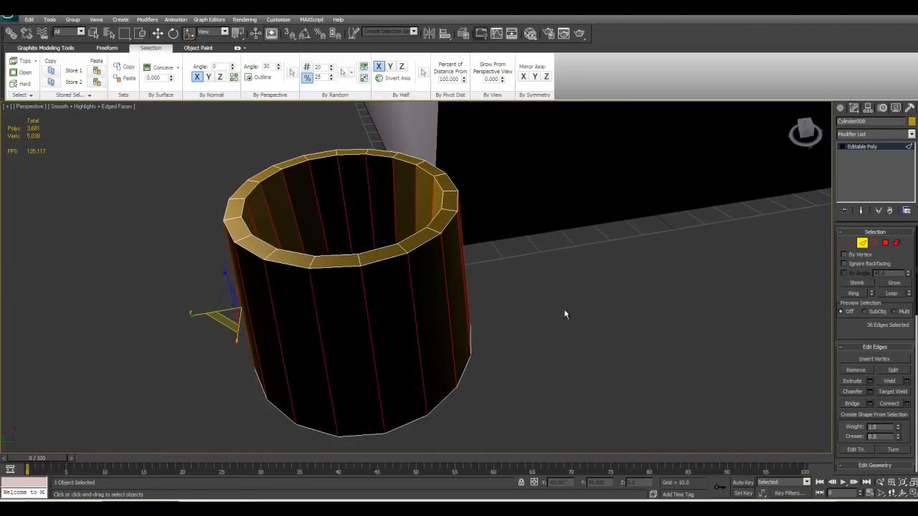
pyautogui.click(420, 355)
pyautogui.click(469, 350)
pyautogui.click(319, 218)
pyautogui.click(282, 237)
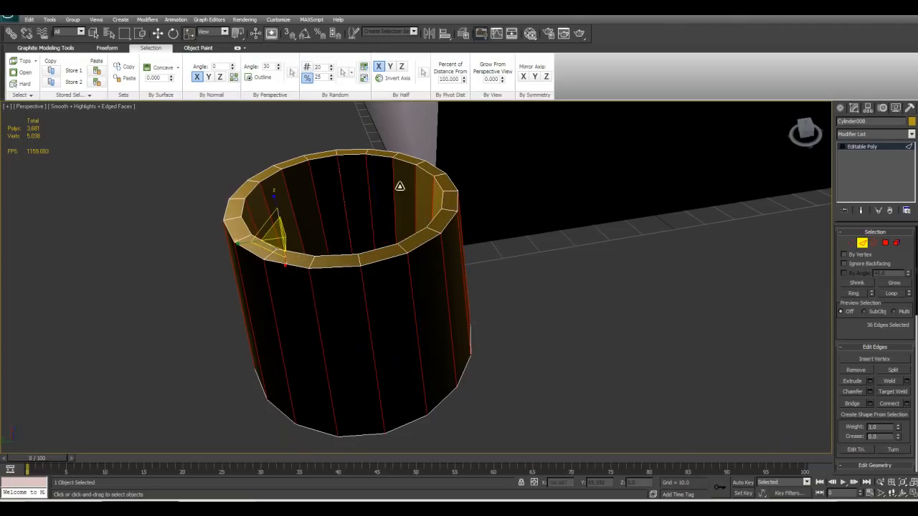
pyautogui.click(374, 183)
pyautogui.keyDown('alt'); pyautogui.moveTo(505, 336); pyautogui.dragTo(458, 324, button='middle'); pyautogui.keyUp('alt')
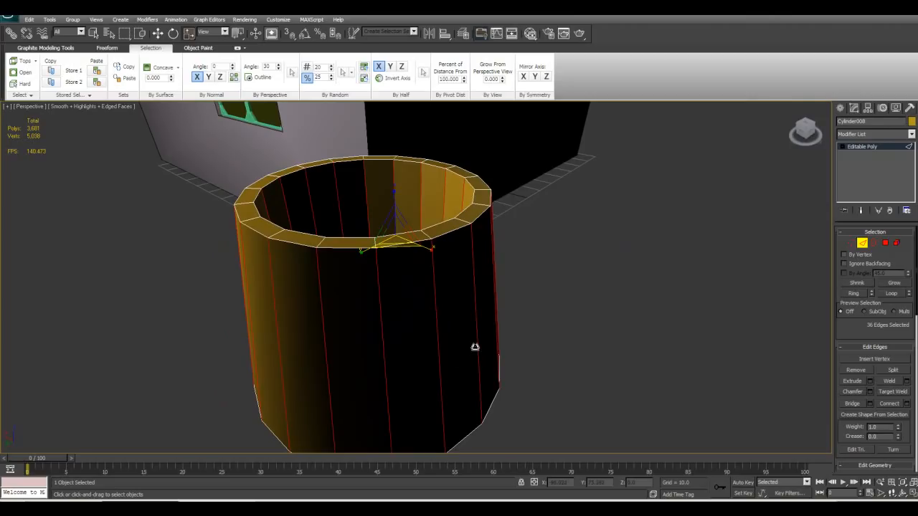
# Select a single vertical edge on the outer wall and minimise the ribbon to panel titles
pyautogui.click(475, 347)
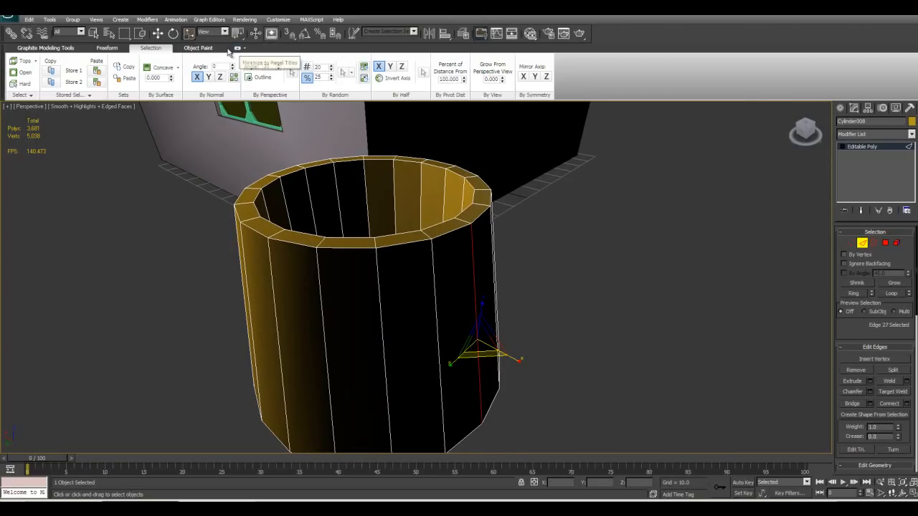
pyautogui.click(237, 49)
pyautogui.click(237, 49)
pyautogui.click(237, 49)
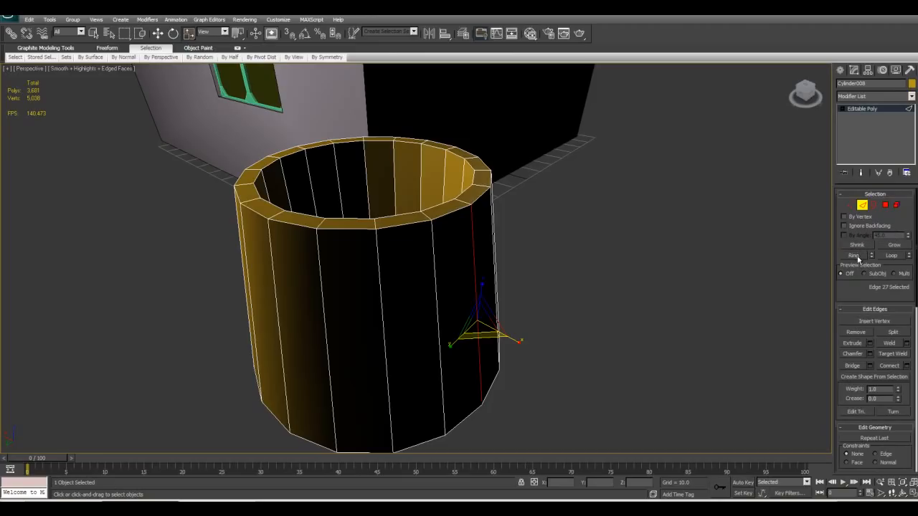
# Extend the single edge selection to its full ring around the bucket's outer wall
pyautogui.keyDown('alt'); pyautogui.moveTo(763, 287); pyautogui.dragTo(726, 277, button='middle'); pyautogui.keyUp('alt')
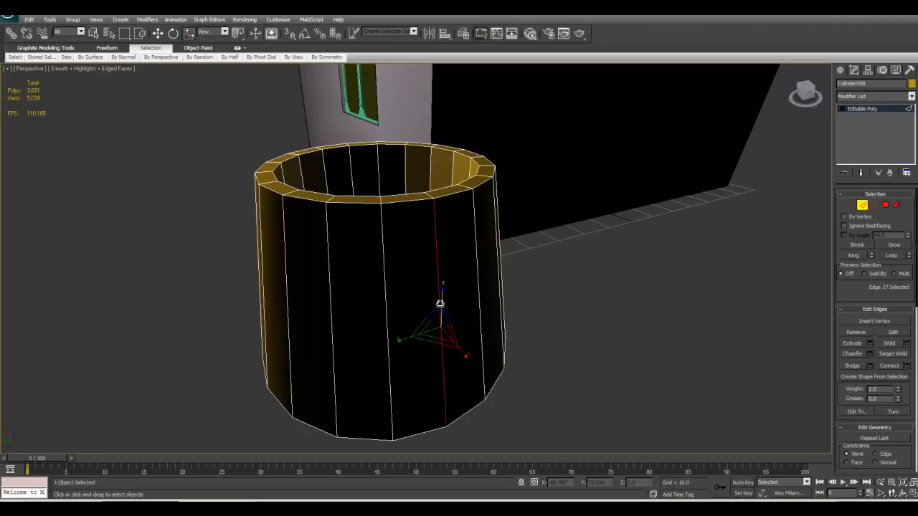
pyautogui.click(853, 255)
pyautogui.keyDown('alt'); pyautogui.moveTo(348, 333); pyautogui.dragTo(305, 339, button='middle'); pyautogui.keyUp('alt')
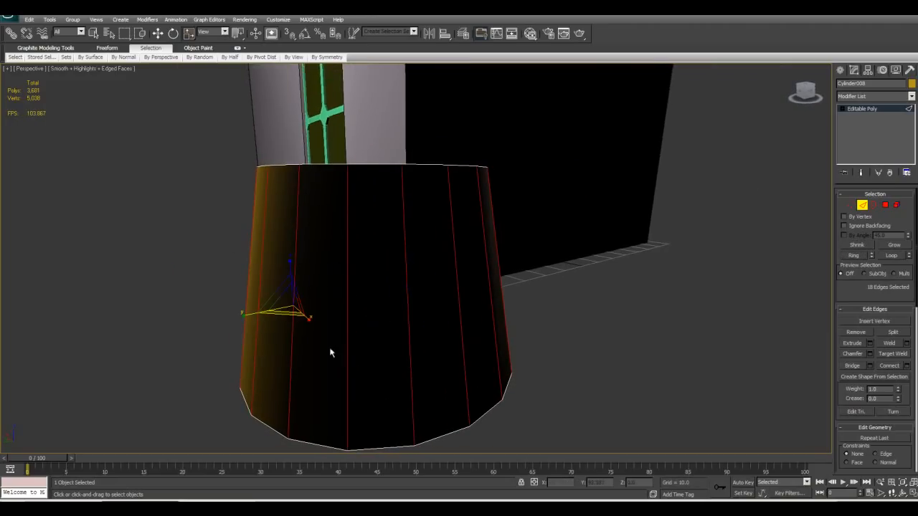
# Select the vertical edges with a crossing region to compare with the ring, and undo that selection
pyautogui.keyDown('alt'); pyautogui.moveTo(505, 310); pyautogui.dragTo(451, 296, button='middle'); pyautogui.keyUp('alt')
pyautogui.moveTo(451, 296); pyautogui.dragTo(79, 294)
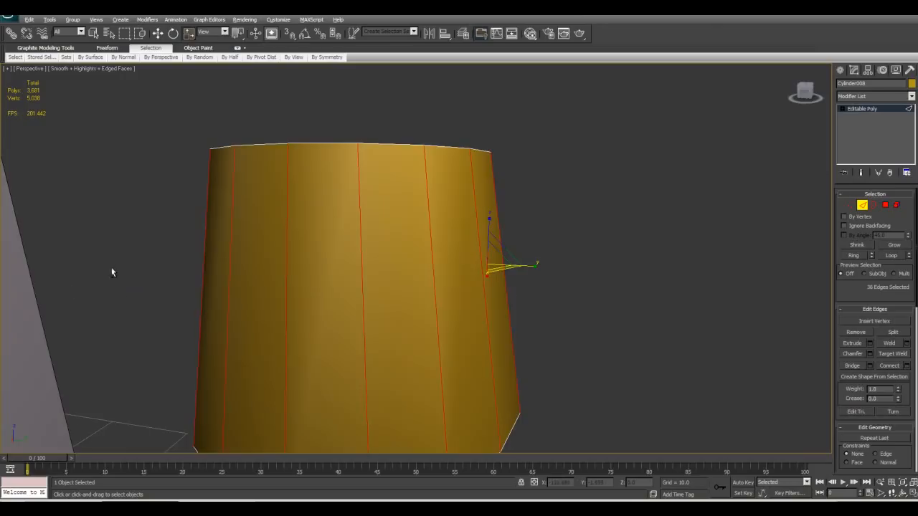
pyautogui.keyDown('alt'); pyautogui.moveTo(104, 272); pyautogui.dragTo(132, 305, button='middle'); pyautogui.keyUp('alt')
pyautogui.hotkey('ctrl', 'z')
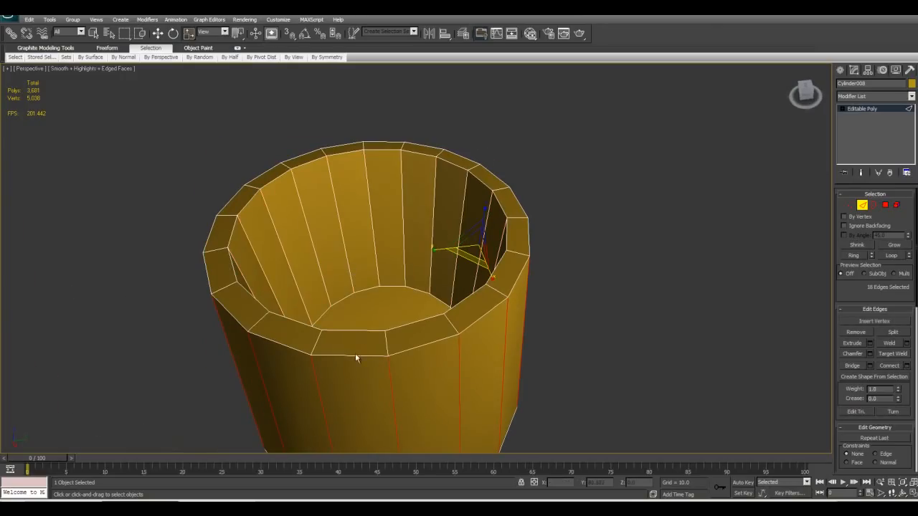
pyautogui.hotkey('ctrl', 'z')
pyautogui.click(203, 349)
pyautogui.hotkey('ctrl', 'z')
# Reselect one vertical edge on the outer wall and use Ring to select all outer vertical edges
pyautogui.moveTo(262, 379); pyautogui.dragTo(278, 212, button='middle')
pyautogui.scroll(-3, 311, 306)
pyautogui.click(338, 264)
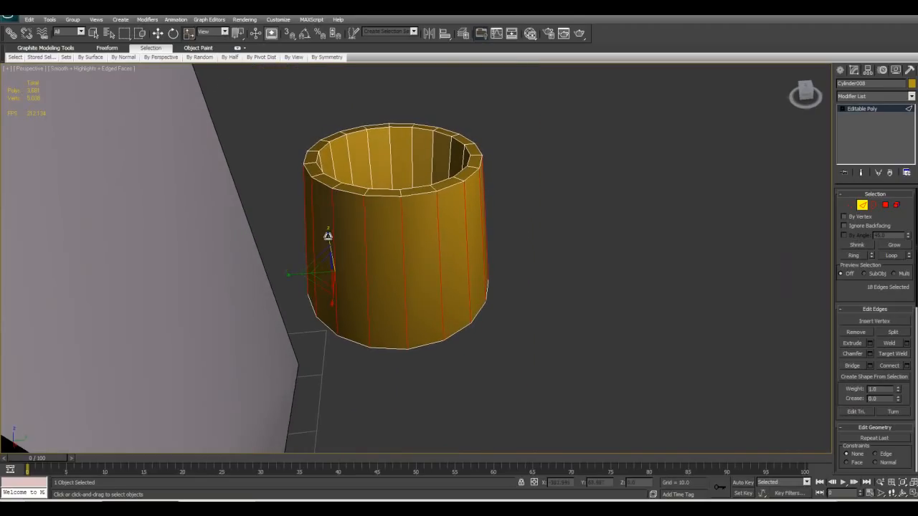
pyautogui.click(330, 236)
pyautogui.click(333, 241)
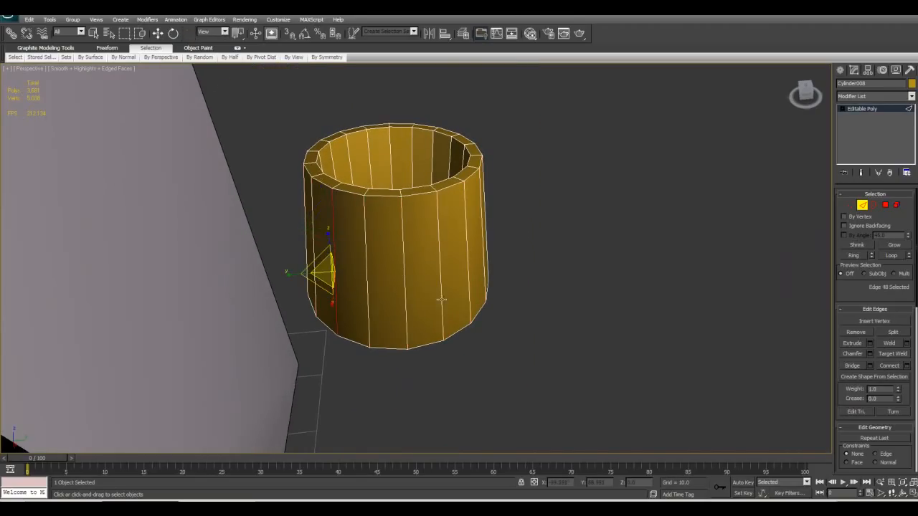
pyautogui.click(859, 257)
pyautogui.keyDown('alt'); pyautogui.moveTo(486, 268); pyautogui.dragTo(594, 322, button='middle'); pyautogui.keyUp('alt')
pyautogui.scroll(5, 594, 327)
pyautogui.scroll(-3, 595, 328)
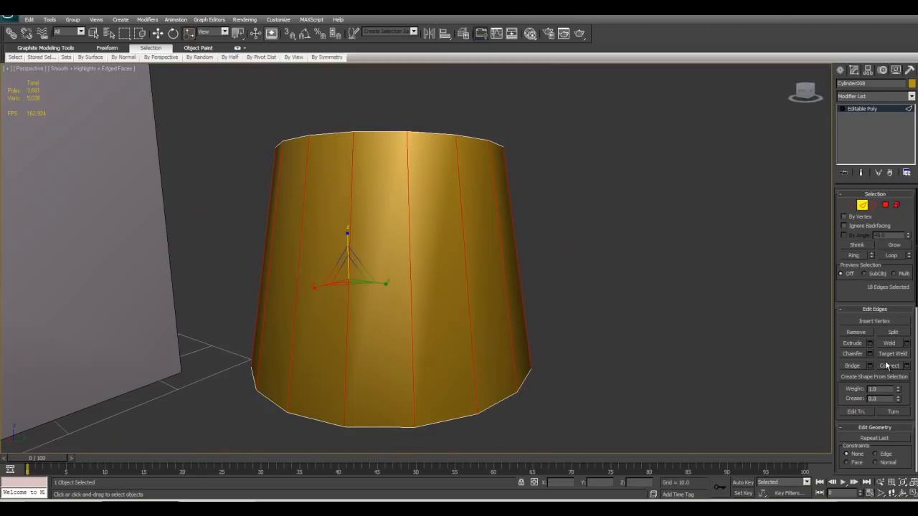
# Connect the outer vertical edges with a single horizontal edge loop, and undo the connection
pyautogui.scroll(-2, 857, 322)
pyautogui.click(843, 287)
pyautogui.click(843, 287)
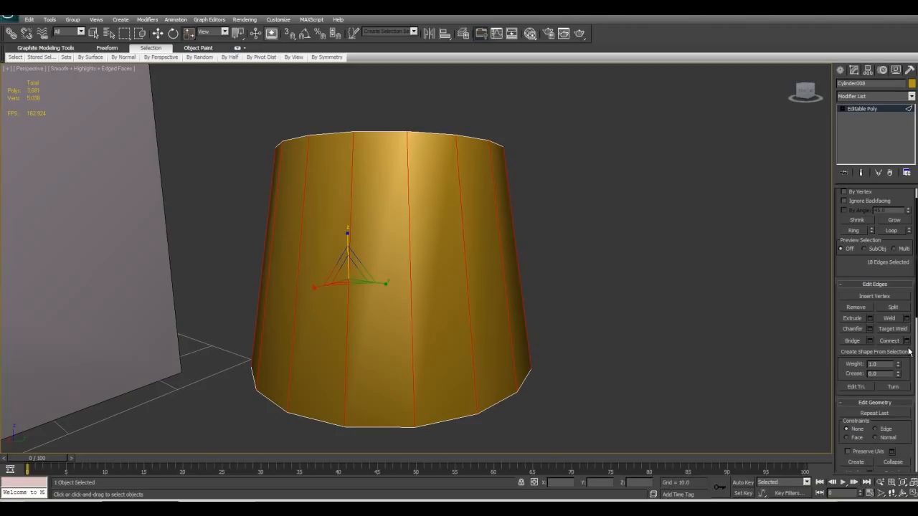
pyautogui.click(903, 352)
pyautogui.click(481, 269)
pyautogui.click(890, 341)
pyautogui.keyDown('alt'); pyautogui.moveTo(664, 298); pyautogui.dragTo(633, 262, button='middle'); pyautogui.keyUp('alt')
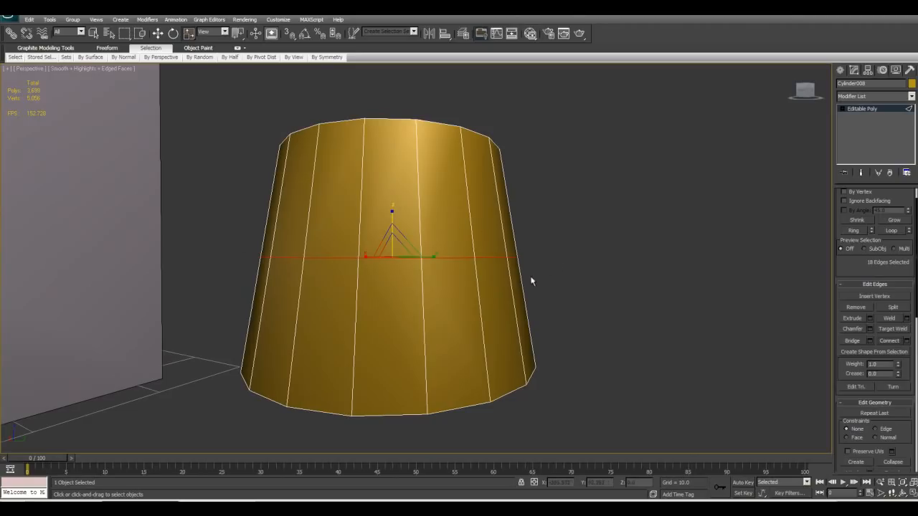
pyautogui.hotkey('ctrl', 'BackSpace')
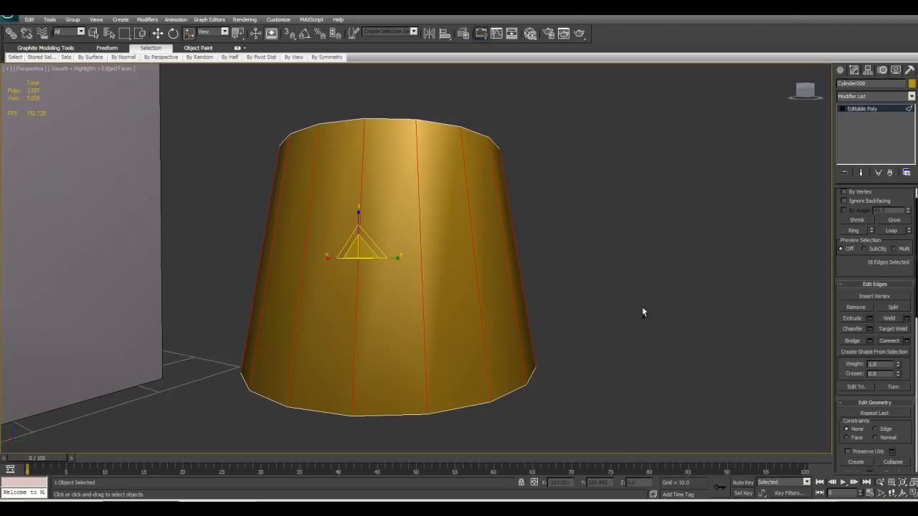
# Connect the outer vertical edges with 4 segments, using the existing bucket in the room as reference
pyautogui.click(907, 343)
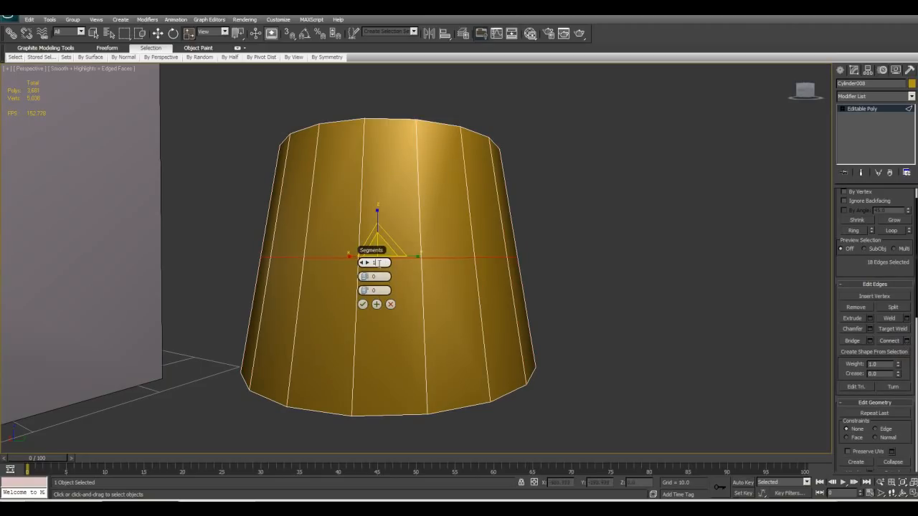
pyautogui.moveTo(366, 264)
pyautogui.mouseDown()
pyautogui.moveTo(381, 262)
pyautogui.moveTo(368, 256)
pyautogui.mouseUp()
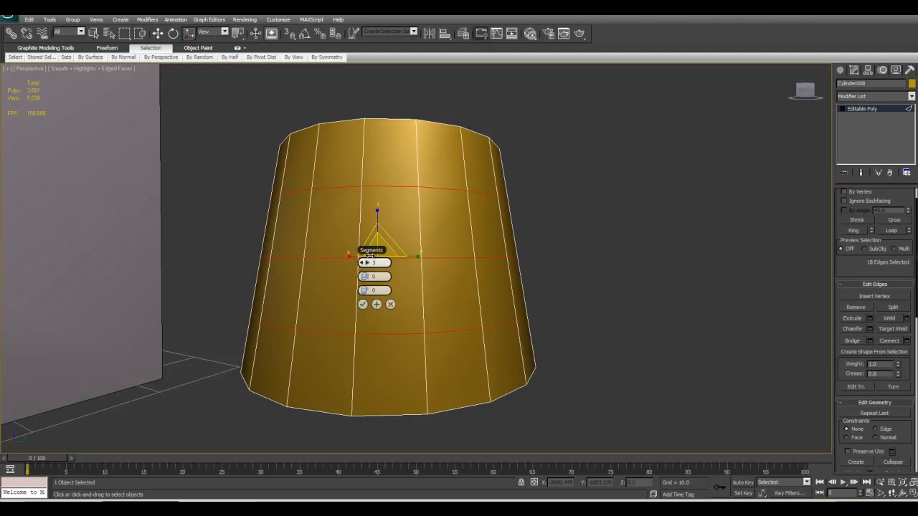
pyautogui.keyDown('alt'); pyautogui.moveTo(237, 222); pyautogui.dragTo(276, 136, button='middle'); pyautogui.keyUp('alt')
pyautogui.scroll(-3, 315, 225)
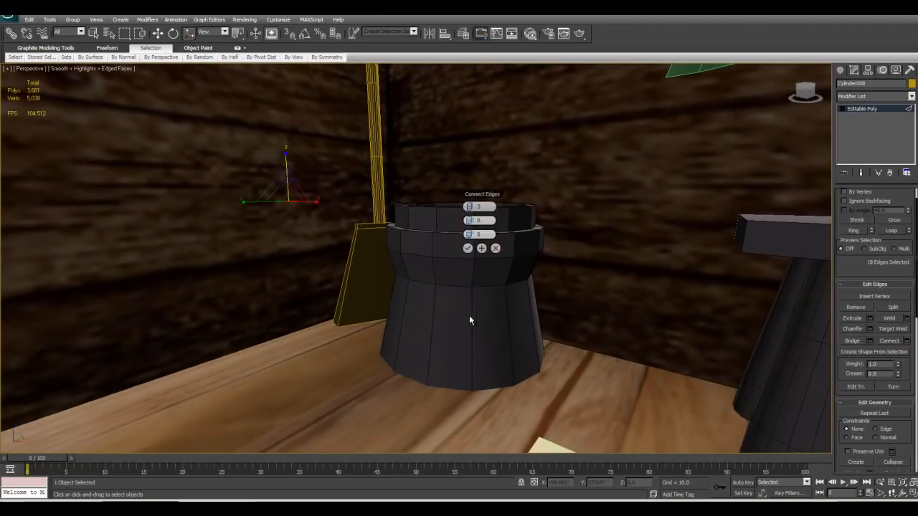
pyautogui.keyDown('alt'); pyautogui.moveTo(411, 232); pyautogui.dragTo(431, 265, button='middle'); pyautogui.keyUp('alt')
pyautogui.keyDown('alt'); pyautogui.moveTo(492, 289); pyautogui.dragTo(485, 260, button='middle'); pyautogui.keyUp('alt')
pyautogui.click(330, 247)
pyautogui.moveTo(439, 278); pyautogui.dragTo(479, 316, button='middle')
pyautogui.moveTo(479, 316)
pyautogui.keyDown('alt'); pyautogui.mouseDown(button='middle')
pyautogui.moveTo(481, 338)
pyautogui.moveTo(476, 323)
pyautogui.mouseUp(button='middle'); pyautogui.keyUp('alt')
pyautogui.click(370, 330)
pyautogui.keyDown('alt'); pyautogui.moveTo(369, 330); pyautogui.dragTo(536, 323, button='middle'); pyautogui.keyUp('alt')
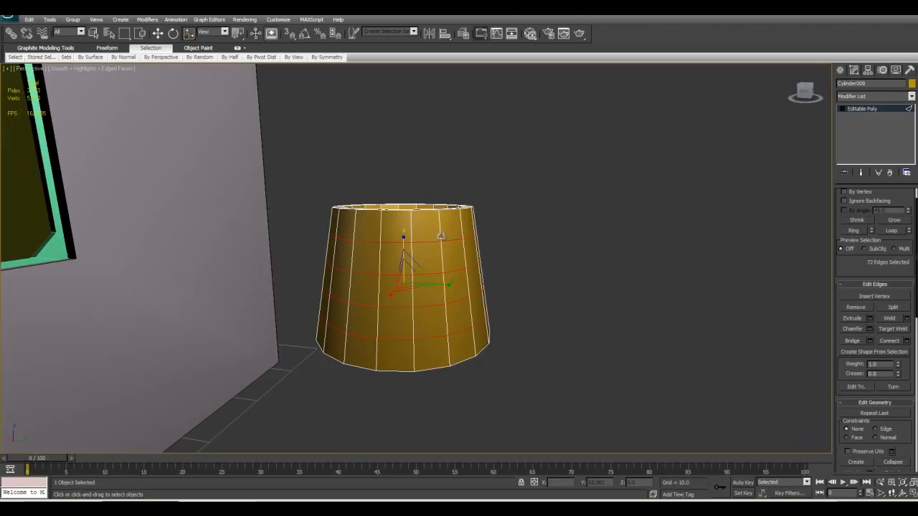
pyautogui.moveTo(471, 299); pyautogui.dragTo(461, 306, button='middle')
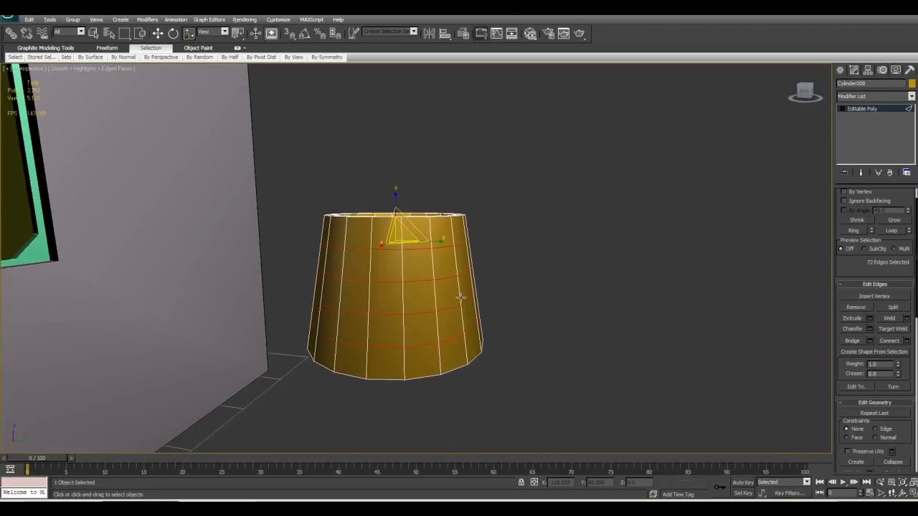
# Select two vertically adjacent horizontal edges mid-wall and use Loop to select both full edge loops around the bucket
pyautogui.scroll(3, 465, 306)
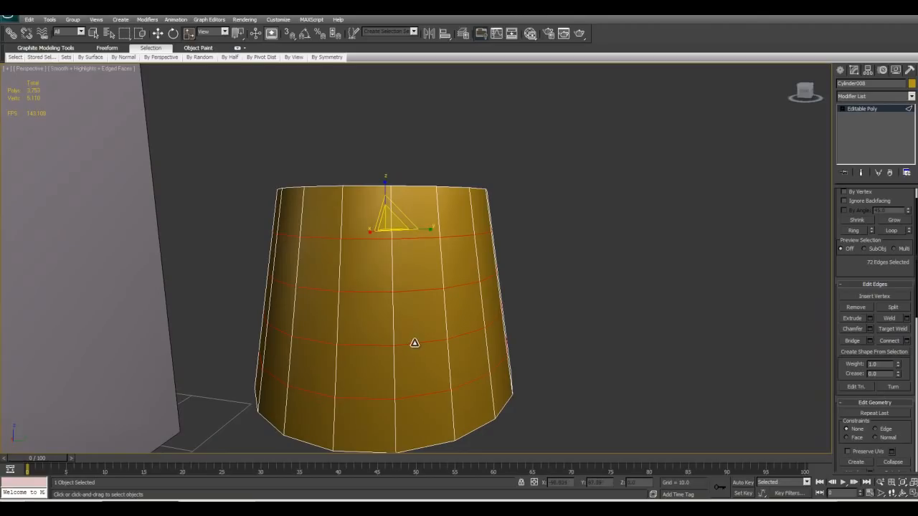
pyautogui.click(414, 343)
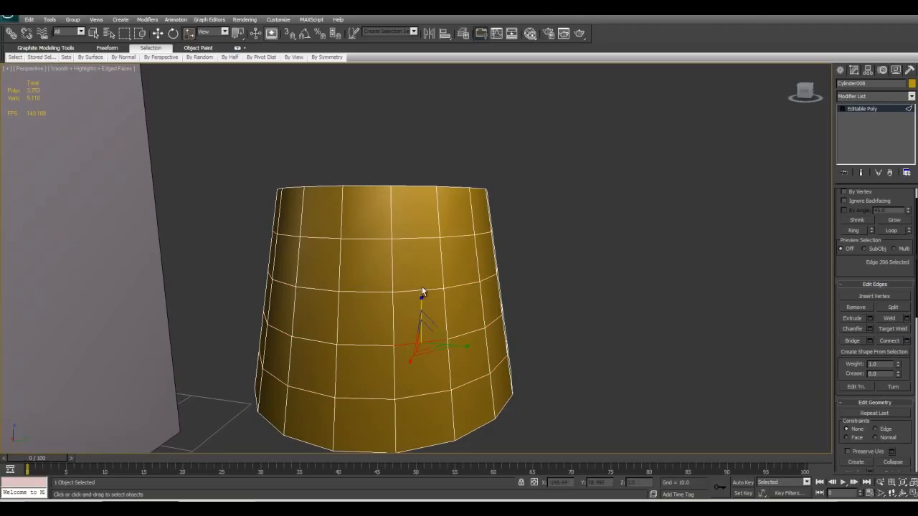
pyautogui.scroll(1, 862, 262)
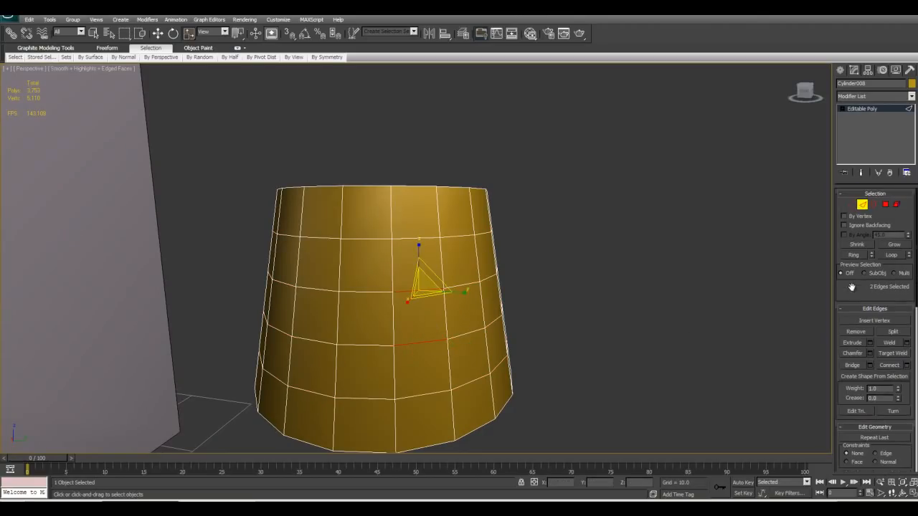
pyautogui.click(886, 256)
pyautogui.keyDown('alt'); pyautogui.moveTo(469, 315); pyautogui.dragTo(454, 265, button='middle'); pyautogui.keyUp('alt')
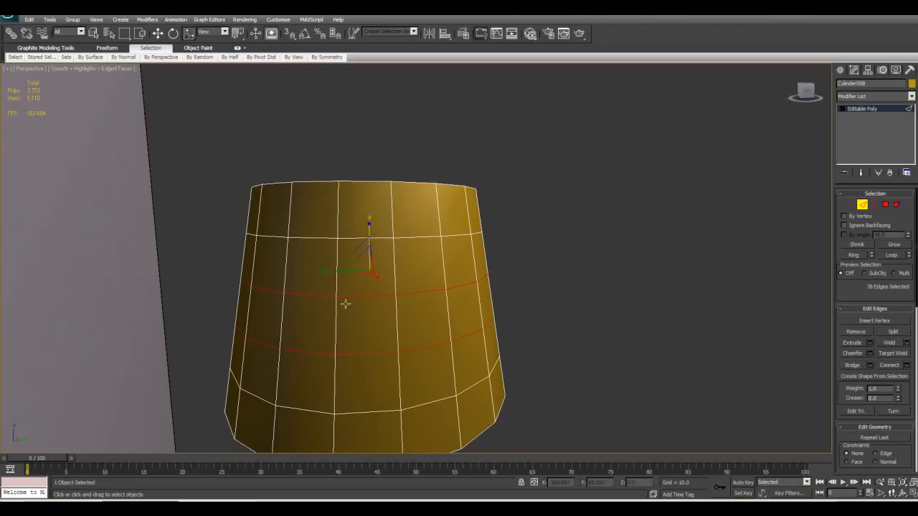
# Try scaling the two middle edge loops, and undo the change
pyautogui.keyDown('alt'); pyautogui.moveTo(380, 285); pyautogui.dragTo(338, 198, button='middle'); pyautogui.keyUp('alt')
pyautogui.scroll(2, 359, 326)
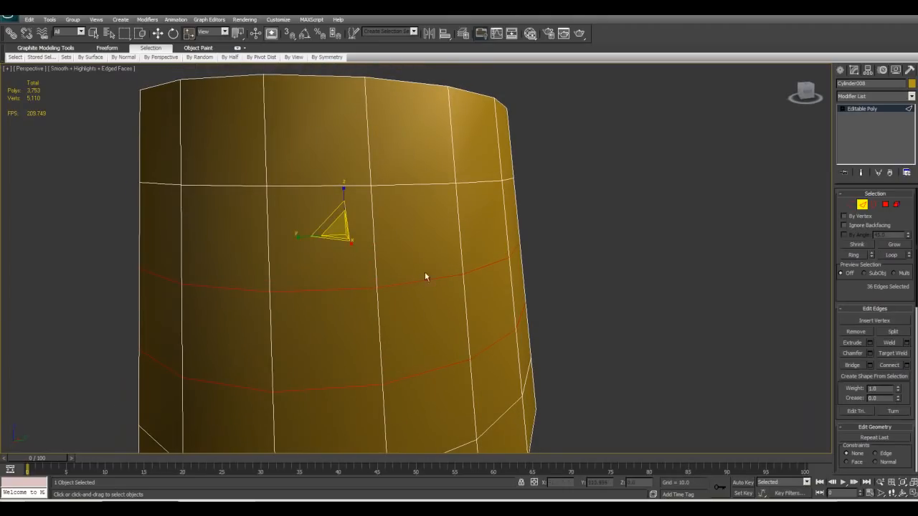
pyautogui.keyDown('alt'); pyautogui.moveTo(330, 253); pyautogui.dragTo(335, 266, button='middle'); pyautogui.keyUp('alt')
pyautogui.moveTo(332, 236)
pyautogui.mouseDown()
pyautogui.moveTo(335, 244)
pyautogui.moveTo(344, 223)
pyautogui.mouseUp()
pyautogui.hotkey('ctrl', 'z')
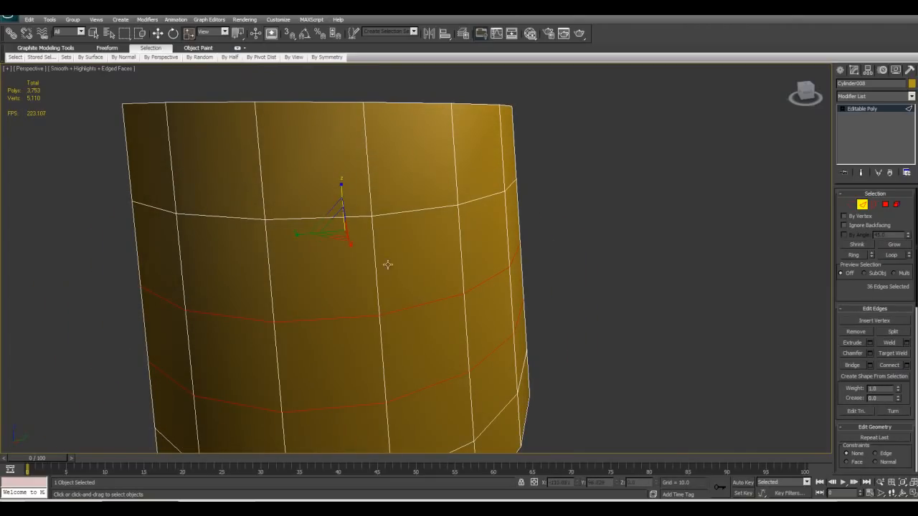
pyautogui.keyDown('alt'); pyautogui.moveTo(374, 317); pyautogui.dragTo(370, 289, button='middle'); pyautogui.keyUp('alt')
pyautogui.keyDown('alt'); pyautogui.moveTo(502, 279); pyautogui.dragTo(380, 316, button='middle'); pyautogui.keyUp('alt')
pyautogui.click(396, 316)
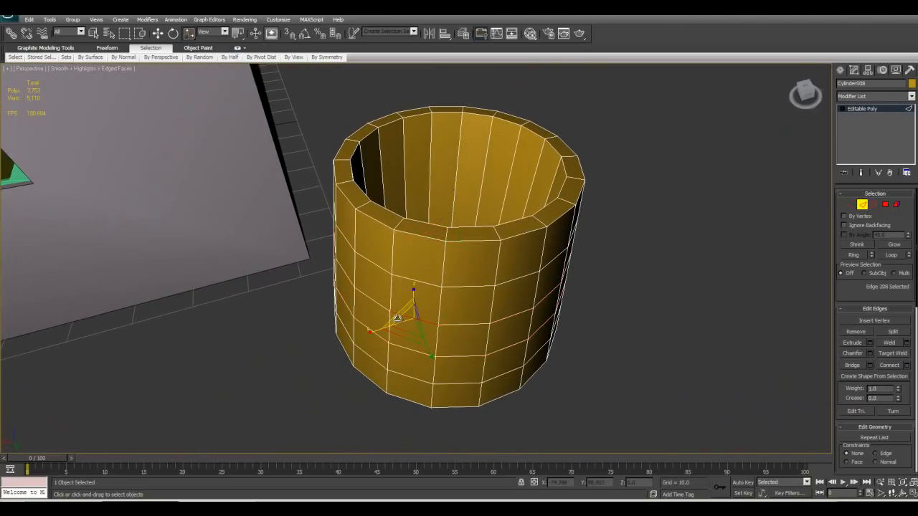
pyautogui.moveTo(405, 336)
pyautogui.mouseDown()
pyautogui.moveTo(411, 371)
pyautogui.moveTo(406, 335)
pyautogui.mouseUp()
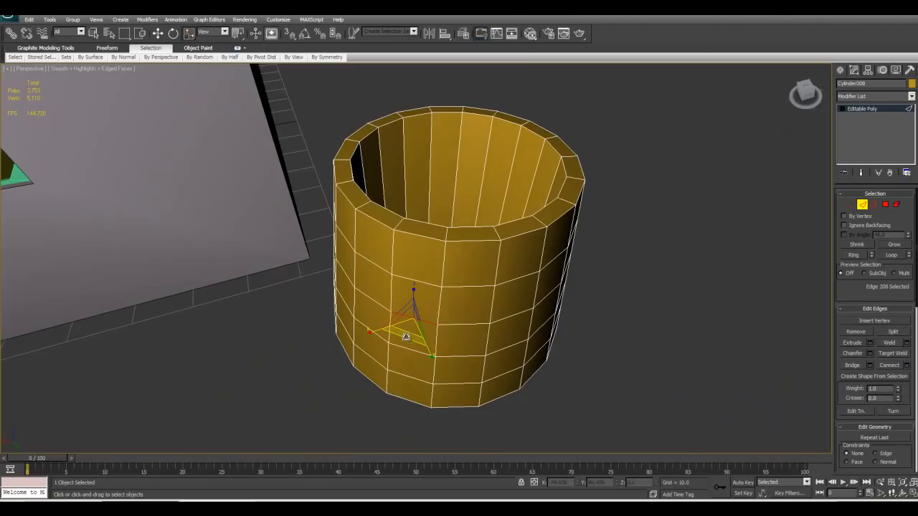
pyautogui.moveTo(408, 344); pyautogui.dragTo(403, 340, button='middle')
pyautogui.scroll(3, 406, 351)
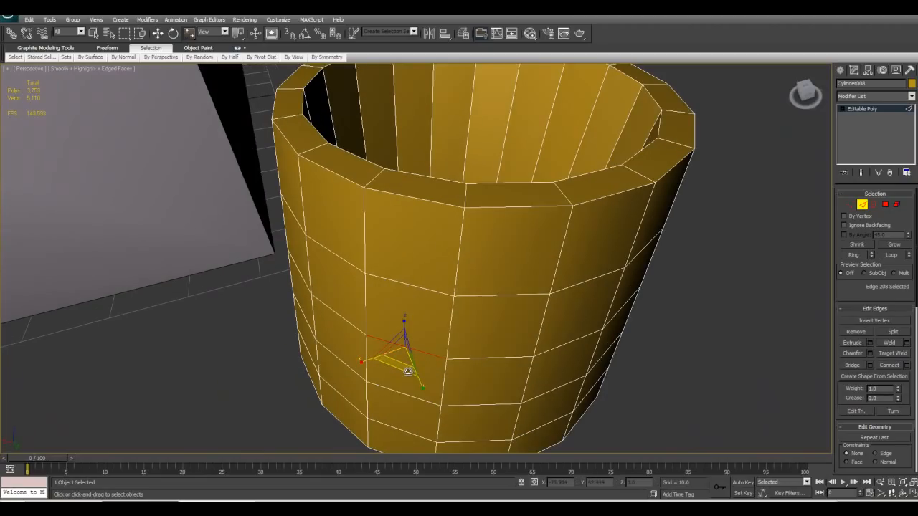
pyautogui.hotkey('ctrl', 'z')
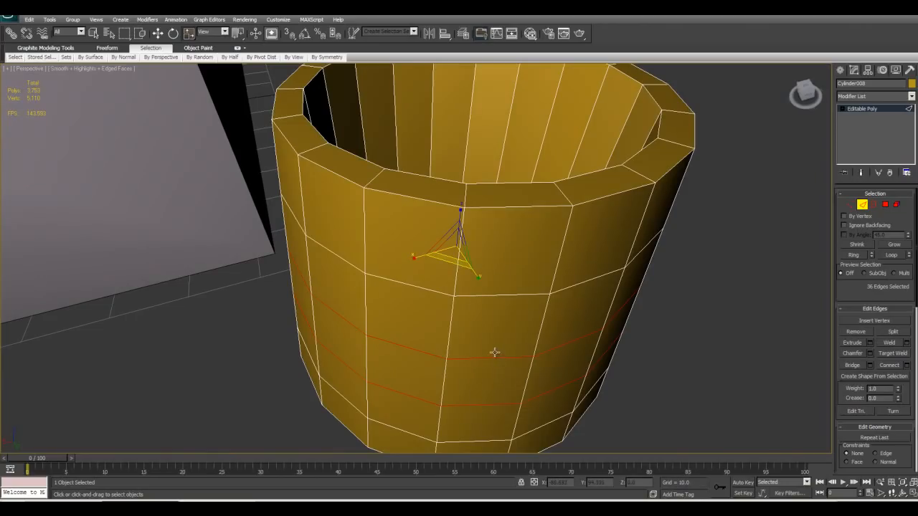
pyautogui.moveTo(479, 354)
pyautogui.keyDown('alt'); pyautogui.mouseDown(button='middle')
pyautogui.moveTo(479, 328)
pyautogui.moveTo(476, 340)
pyautogui.mouseUp(button='middle'); pyautogui.keyUp('alt')
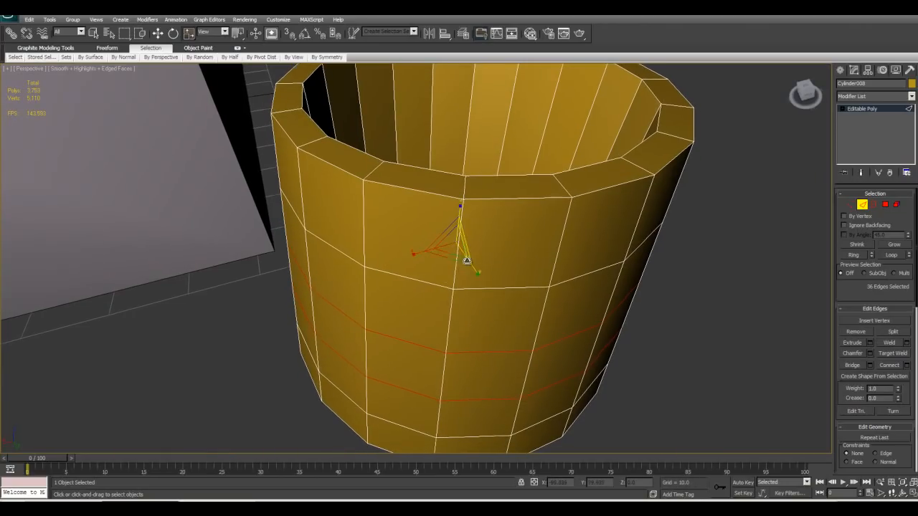
pyautogui.click(482, 354)
pyautogui.keyDown('alt'); pyautogui.moveTo(480, 352); pyautogui.dragTo(482, 273, button='middle'); pyautogui.keyUp('alt')
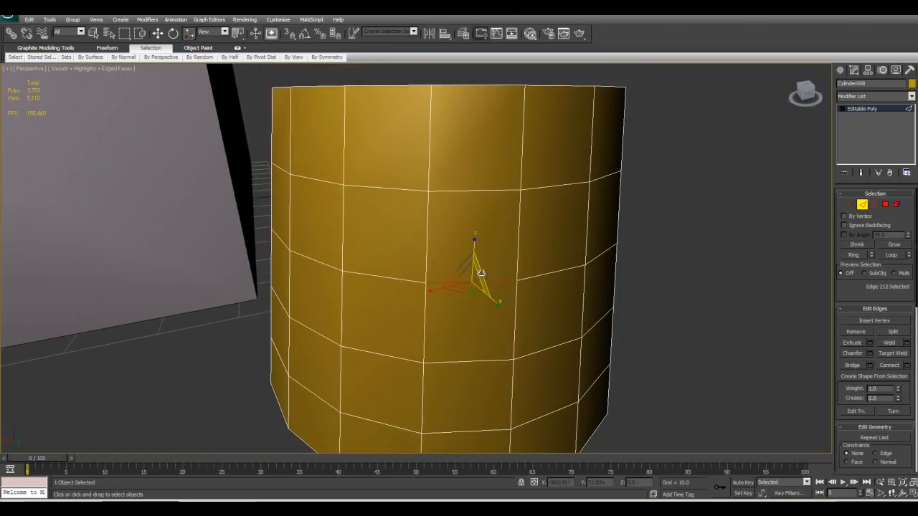
pyautogui.moveTo(473, 248); pyautogui.dragTo(488, 272)
pyautogui.keyDown('alt'); pyautogui.moveTo(401, 311); pyautogui.dragTo(420, 331, button='middle'); pyautogui.keyUp('alt')
# Reselect one edge on each of the two middle horizontal loops and extend them to full loops with Loop
pyautogui.click(449, 303)
pyautogui.keyDown('ctrl'); pyautogui.click(411, 331); pyautogui.keyUp('ctrl')
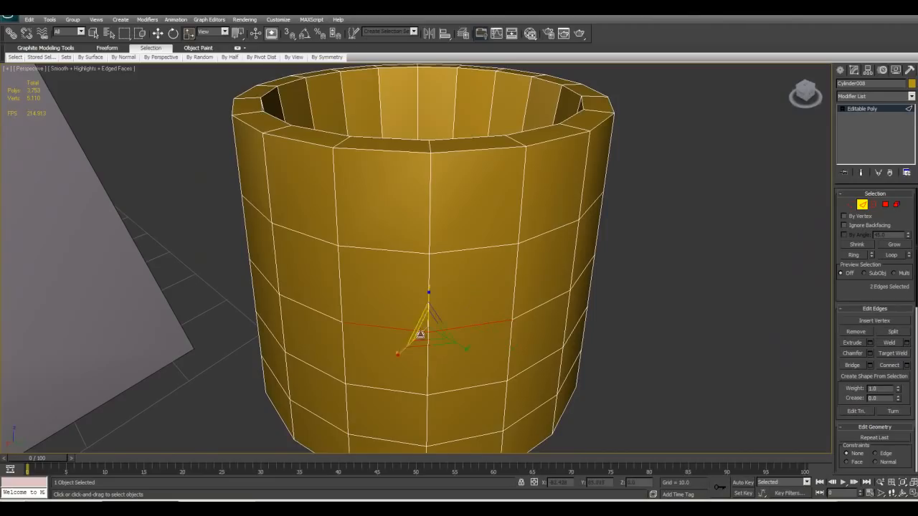
pyautogui.keyDown('alt'); pyautogui.moveTo(469, 328); pyautogui.dragTo(469, 289, button='middle'); pyautogui.keyUp('alt')
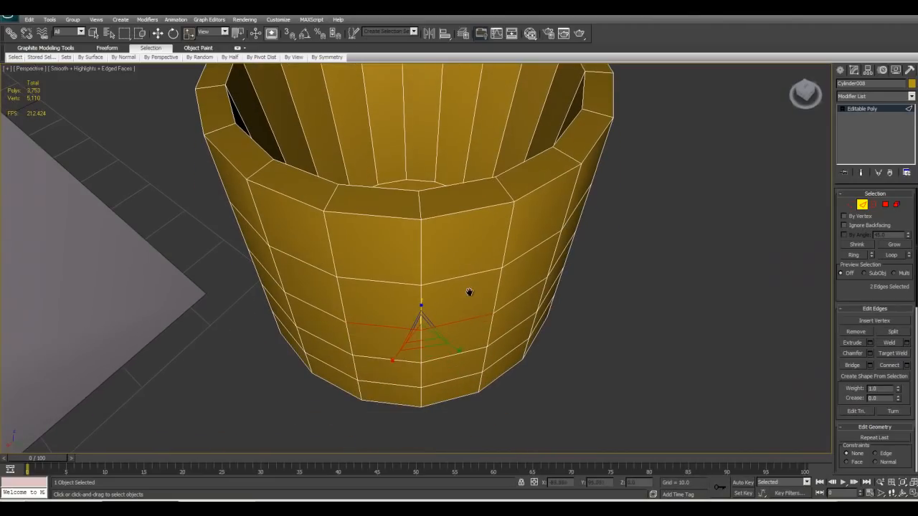
pyautogui.keyDown('alt'); pyautogui.moveTo(550, 266); pyautogui.dragTo(627, 335, button='middle'); pyautogui.keyUp('alt')
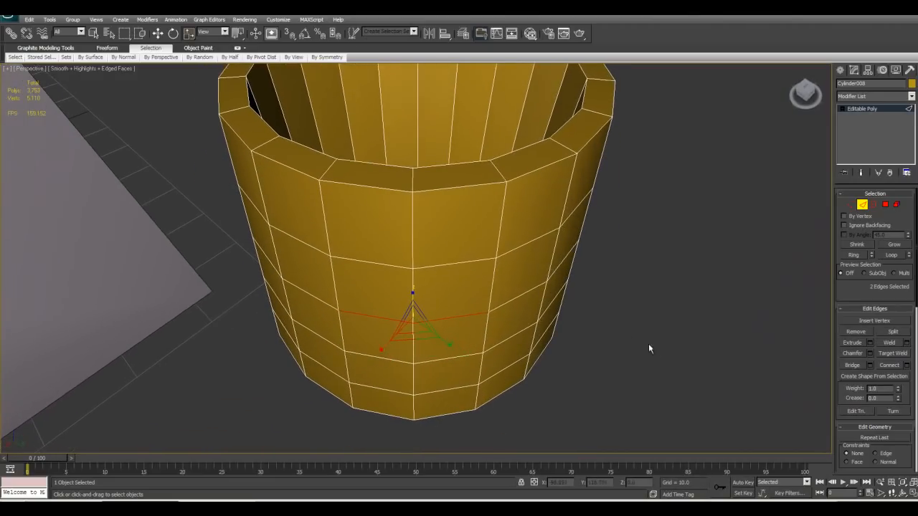
pyautogui.keyDown('ctrl'); pyautogui.click(447, 358); pyautogui.keyUp('ctrl')
pyautogui.click(892, 254)
pyautogui.keyDown('alt'); pyautogui.moveTo(623, 306); pyautogui.dragTo(597, 333, button='middle'); pyautogui.keyUp('alt')
pyautogui.keyDown('alt'); pyautogui.moveTo(280, 146); pyautogui.dragTo(243, 66, button='middle'); pyautogui.keyUp('alt')
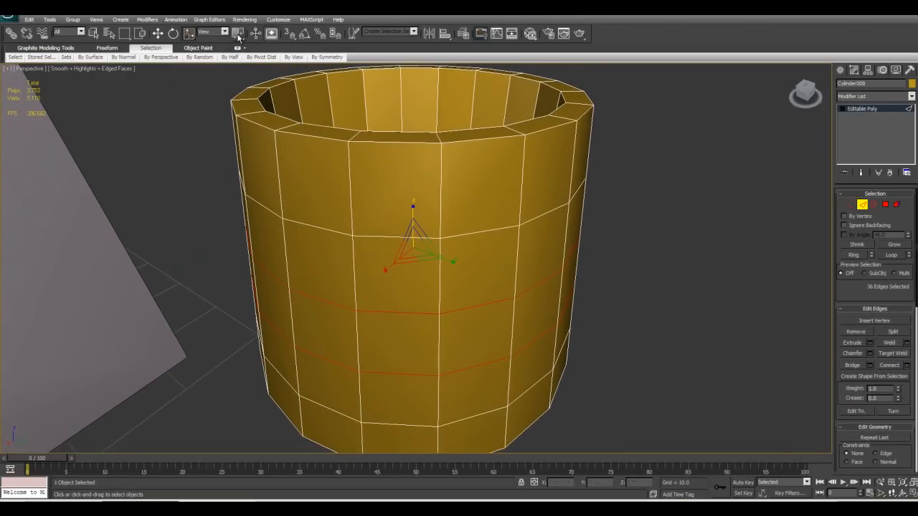
# Set the transform center to Use Selection Center and check the existing bucket in the room for the shape to match
pyautogui.click(238, 33)
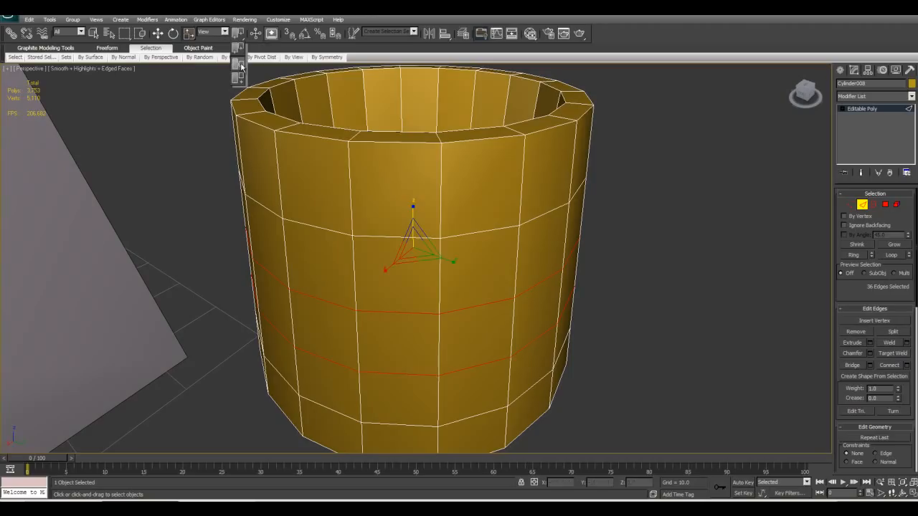
pyautogui.click(241, 66)
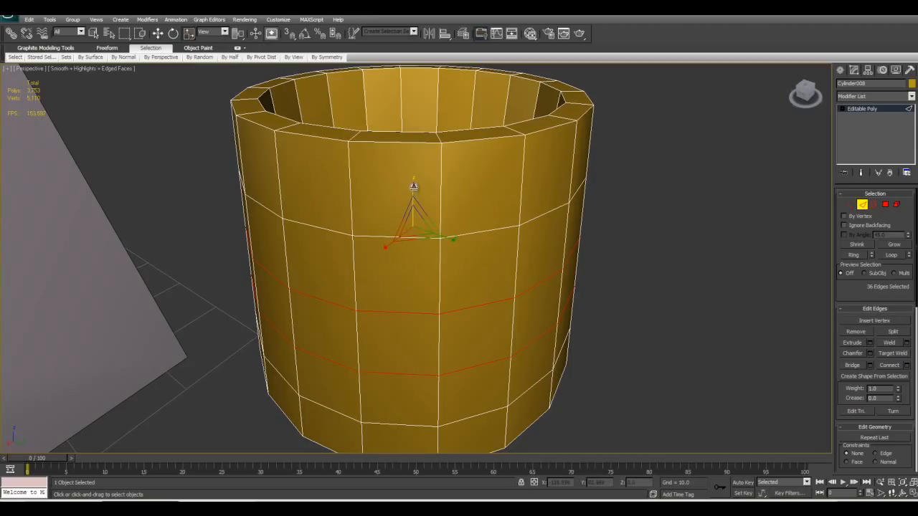
pyautogui.moveTo(423, 215)
pyautogui.keyDown('alt'); pyautogui.mouseDown(button='middle')
pyautogui.moveTo(433, 246)
pyautogui.moveTo(428, 196)
pyautogui.moveTo(416, 213)
pyautogui.mouseUp(button='middle'); pyautogui.keyUp('alt')
pyautogui.scroll(-3, 426, 223)
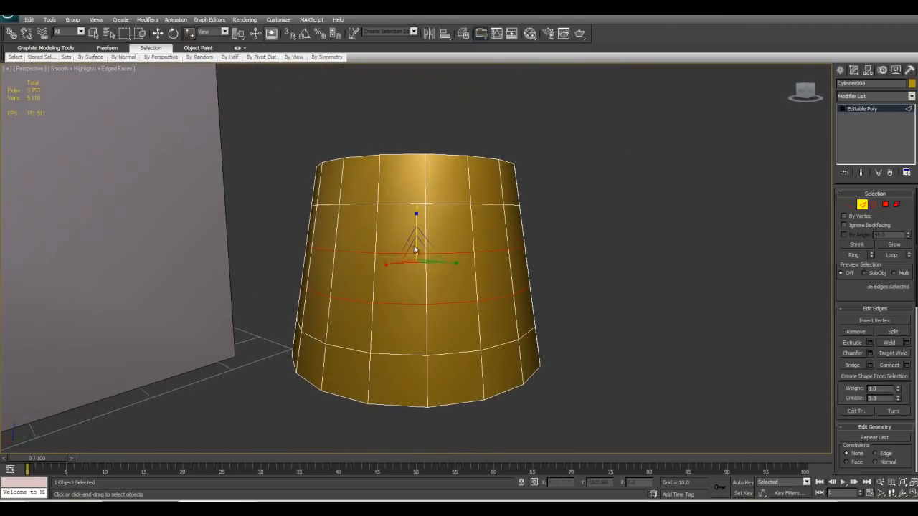
pyautogui.moveTo(417, 217); pyautogui.dragTo(450, 218)
pyautogui.keyDown('alt'); pyautogui.moveTo(449, 218); pyautogui.dragTo(411, 279, button='middle'); pyautogui.keyUp('alt')
pyautogui.moveTo(411, 279); pyautogui.dragTo(450, 278, button='middle')
pyautogui.scroll(-3, 372, 249)
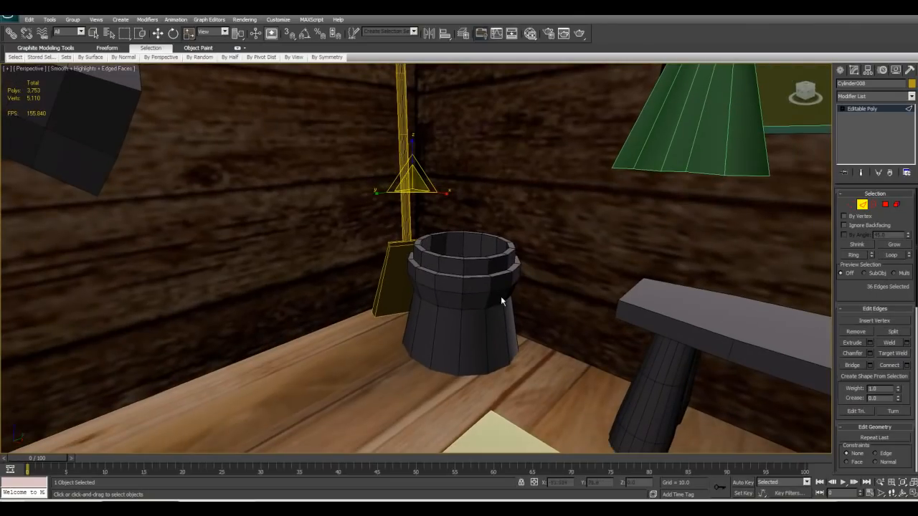
pyautogui.press('z')
pyautogui.keyDown('alt'); pyautogui.moveTo(421, 348); pyautogui.dragTo(423, 317, button='middle'); pyautogui.keyUp('alt')
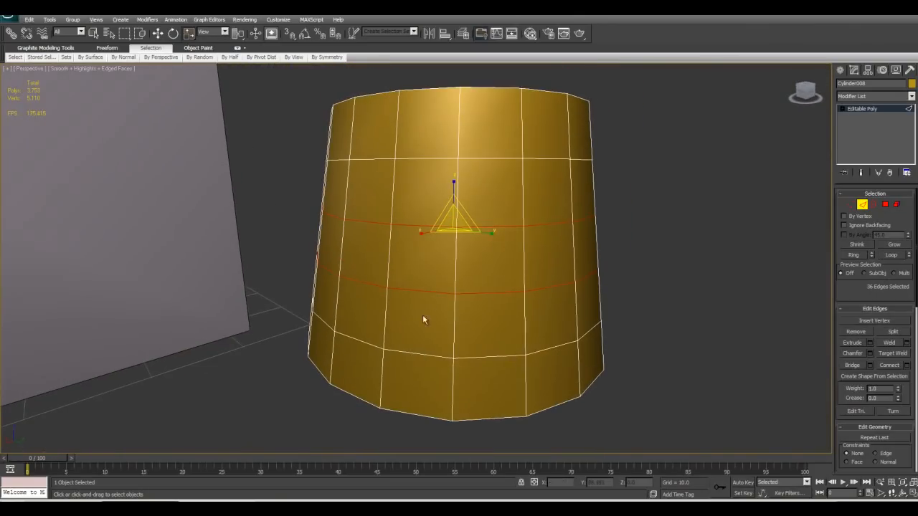
# Scale the two middle edge loops outward and move them up close beneath the uppermost loop to form a protruding band
pyautogui.moveTo(842, 293); pyautogui.dragTo(843, 266)
pyautogui.press('w')
pyautogui.moveTo(453, 220); pyautogui.dragTo(452, 181)
pyautogui.click(451, 182)
pyautogui.moveTo(454, 147); pyautogui.dragTo(462, 128)
pyautogui.keyDown('alt'); pyautogui.moveTo(462, 134); pyautogui.dragTo(461, 184, button='middle'); pyautogui.keyUp('alt')
pyautogui.scroll(4, 462, 162)
pyautogui.scroll(-2, 463, 169)
pyautogui.moveTo(450, 121); pyautogui.dragTo(450, 123)
pyautogui.keyDown('alt'); pyautogui.moveTo(463, 158); pyautogui.dragTo(457, 173, button='middle'); pyautogui.keyUp('alt')
pyautogui.moveTo(457, 172); pyautogui.dragTo(449, 136, button='middle')
pyautogui.scroll(-2, 429, 200)
pyautogui.keyDown('alt'); pyautogui.moveTo(429, 200); pyautogui.dragTo(460, 179, button='middle'); pyautogui.keyUp('alt')
pyautogui.scroll(2, 462, 233)
pyautogui.scroll(-2, 461, 233)
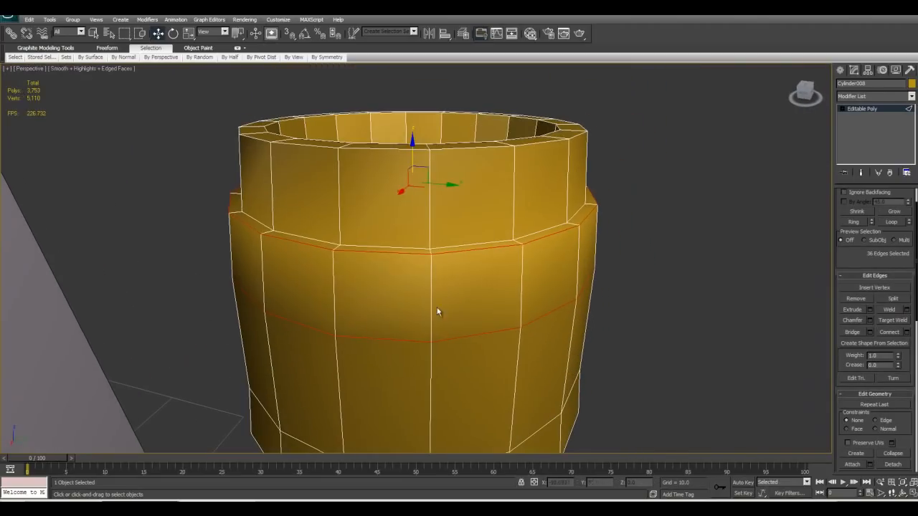
# Select two adjacent polygons on the protruding band and use Loop to select the band's polygons all around
pyautogui.press('4')
pyautogui.click(409, 308)
pyautogui.keyDown('alt'); pyautogui.moveTo(508, 295); pyautogui.dragTo(452, 262, button='middle'); pyautogui.keyUp('alt')
pyautogui.keyDown('ctrl'); pyautogui.click(495, 280); pyautogui.keyUp('ctrl')
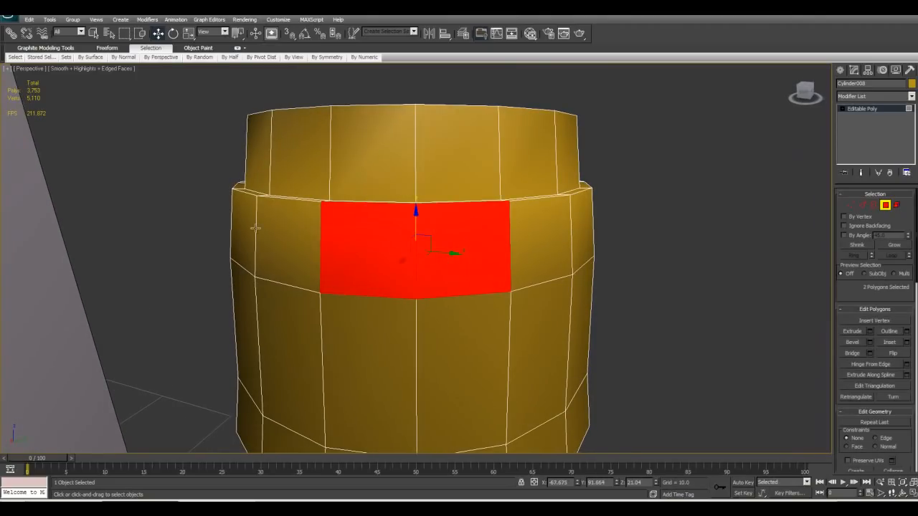
pyautogui.moveTo(841, 289); pyautogui.dragTo(868, 242)
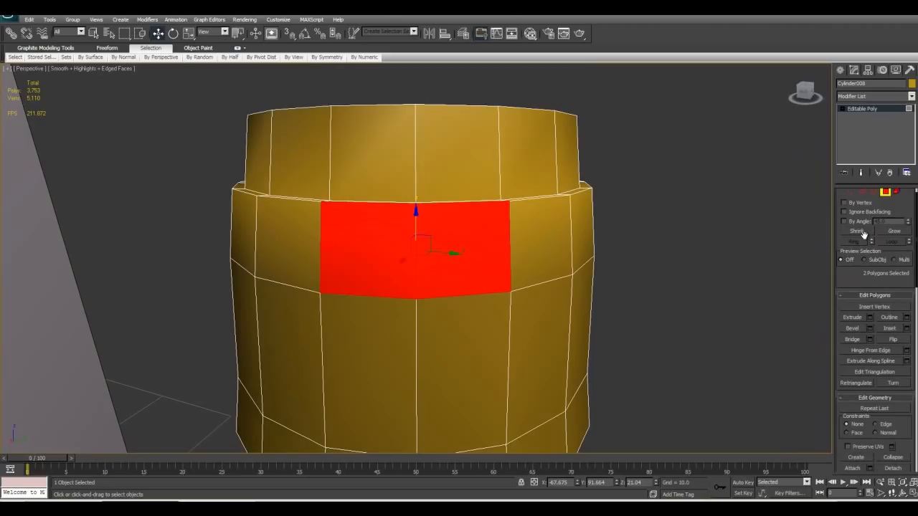
pyautogui.click(244, 49)
pyautogui.click(238, 49)
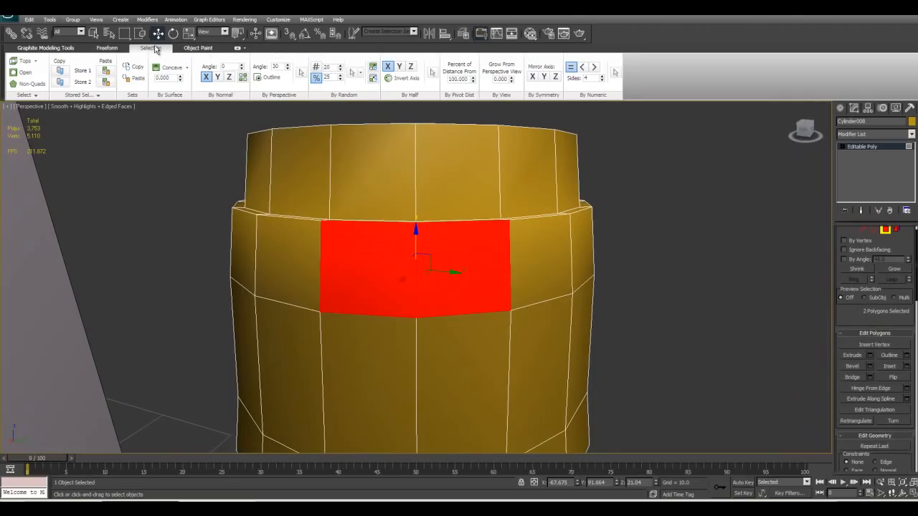
pyautogui.click(66, 48)
pyautogui.click(162, 62)
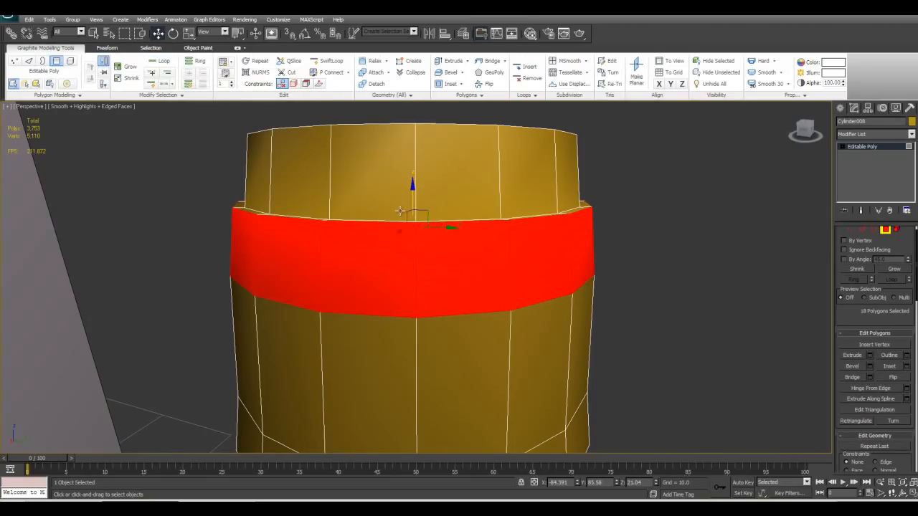
# Switch the transform center to Use Selection Center and scale the selected polygon band outward from the bucket wall
pyautogui.keyDown('alt'); pyautogui.moveTo(403, 215); pyautogui.dragTo(406, 246, button='middle'); pyautogui.keyUp('alt')
pyautogui.scroll(-2, 392, 206)
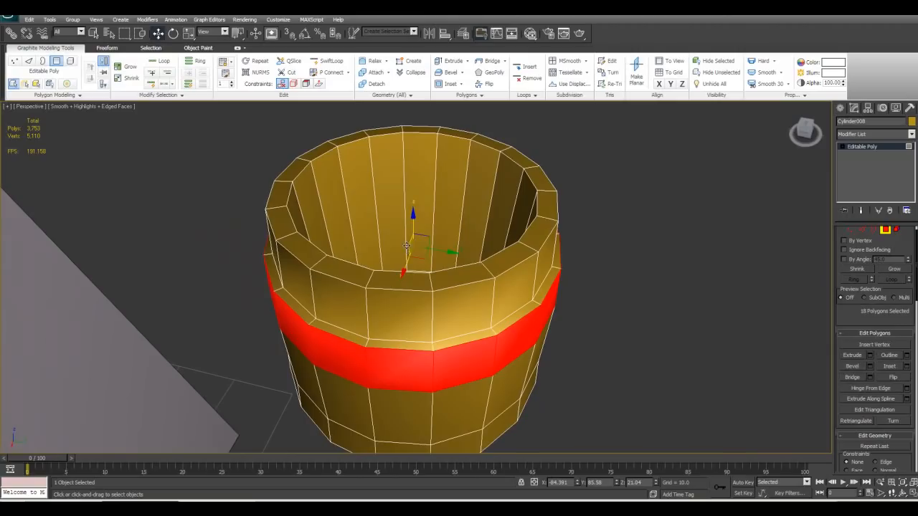
pyautogui.click(238, 34)
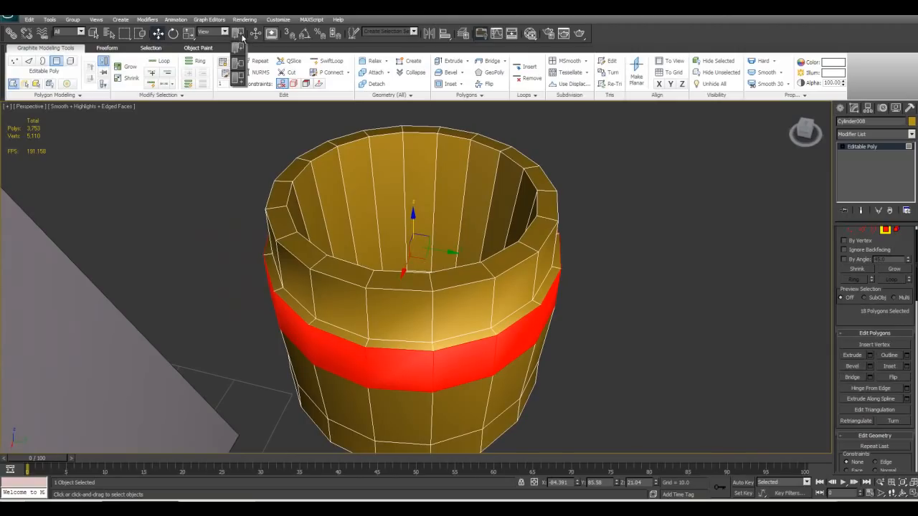
pyautogui.moveTo(241, 35); pyautogui.dragTo(239, 67)
pyautogui.press('w')
pyautogui.moveTo(424, 259); pyautogui.dragTo(424, 251)
pyautogui.moveTo(425, 257)
pyautogui.keyDown('alt'); pyautogui.mouseDown(button='middle')
pyautogui.moveTo(429, 218)
pyautogui.moveTo(444, 257)
pyautogui.moveTo(434, 243)
pyautogui.mouseUp(button='middle'); pyautogui.keyUp('alt')
pyautogui.scroll(-3, 441, 249)
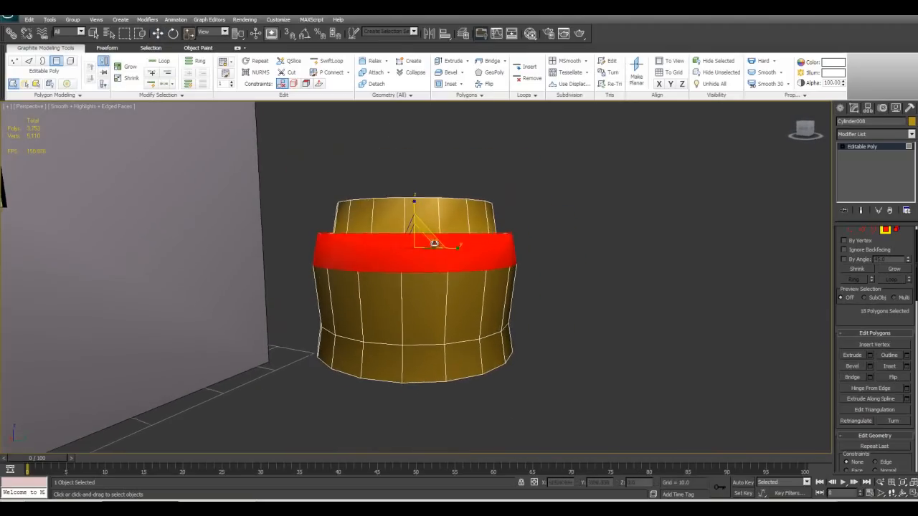
pyautogui.scroll(3, 435, 242)
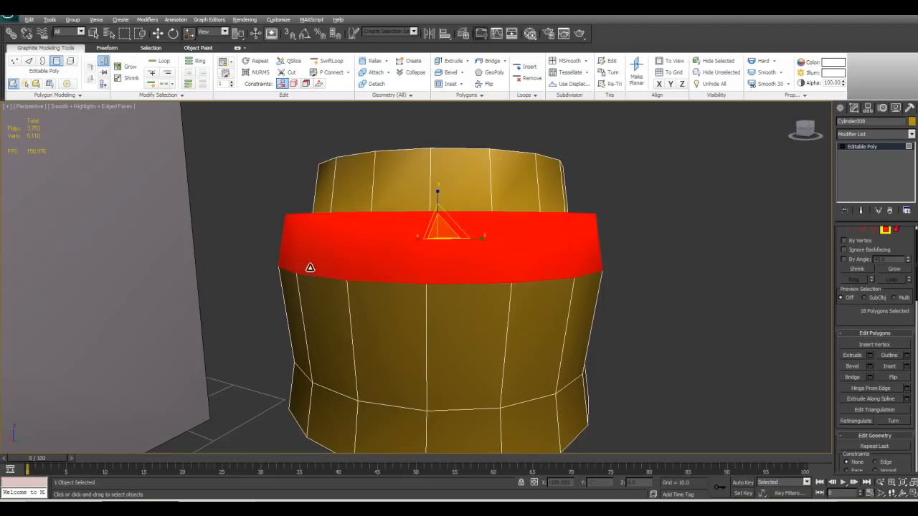
# Select the full edge loop along the band's lower border and scale it slightly inward
pyautogui.press('2')
pyautogui.click(313, 278)
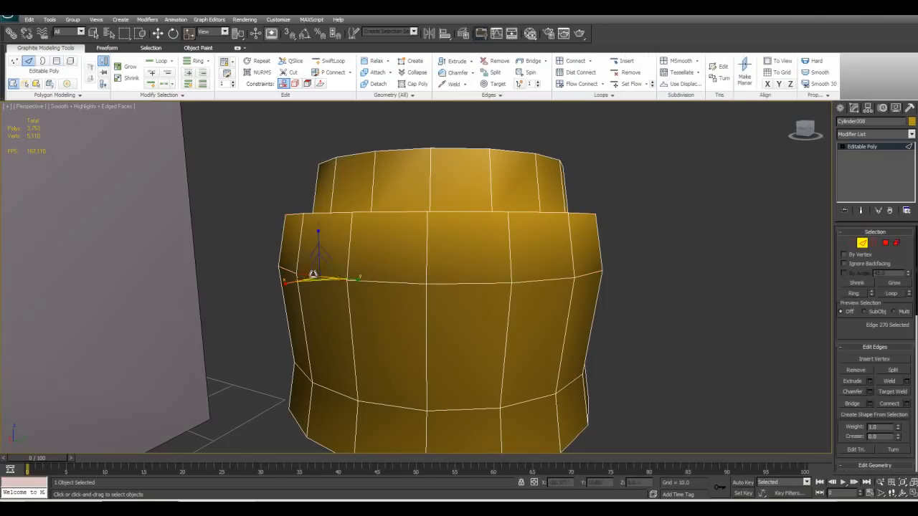
pyautogui.click(892, 295)
pyautogui.keyDown('alt'); pyautogui.moveTo(291, 318); pyautogui.dragTo(283, 373, button='middle'); pyautogui.keyUp('alt')
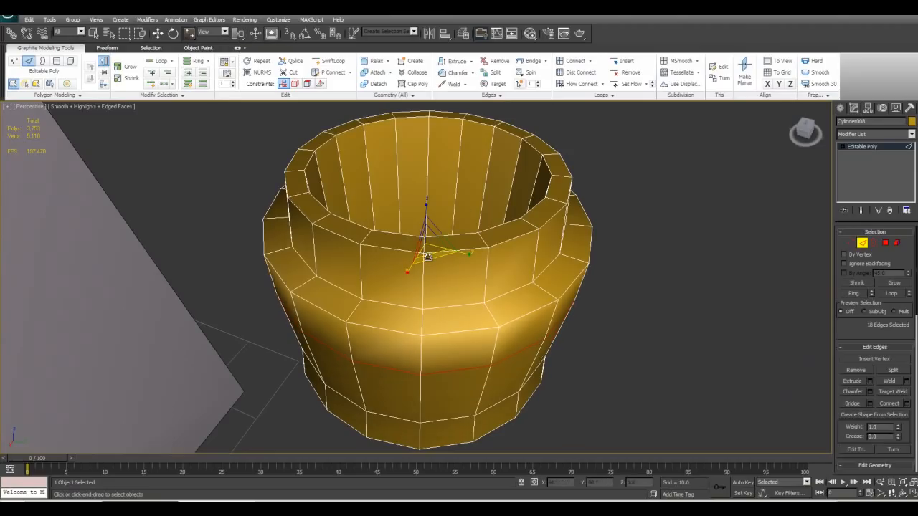
pyautogui.keyDown('alt'); pyautogui.moveTo(427, 257); pyautogui.dragTo(424, 215, button='middle'); pyautogui.keyUp('alt')
pyautogui.scroll(5, 437, 215)
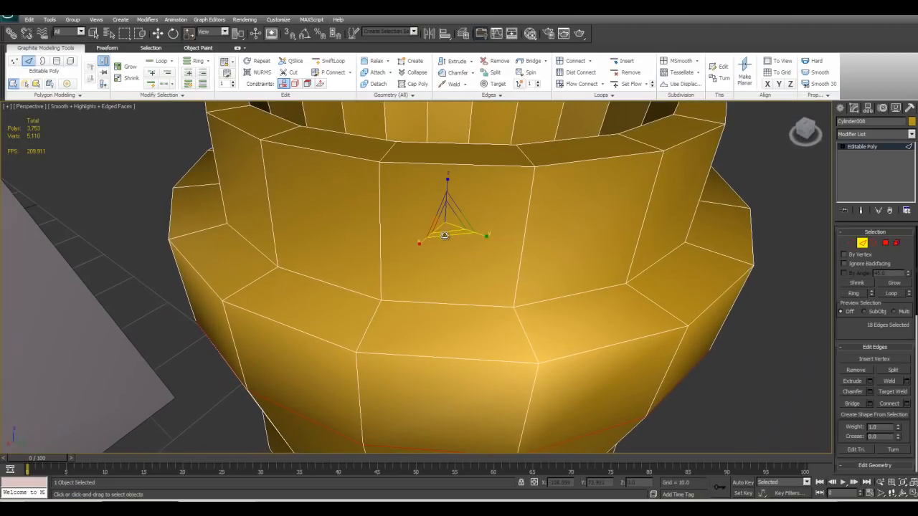
pyautogui.moveTo(444, 235); pyautogui.dragTo(442, 236)
pyautogui.keyDown('alt'); pyautogui.moveTo(443, 236); pyautogui.dragTo(434, 211, button='middle'); pyautogui.keyUp('alt')
pyautogui.scroll(-5, 434, 208)
# Select the full edge loop on the wall below the protruding band and move it up close beneath the band
pyautogui.click(864, 244)
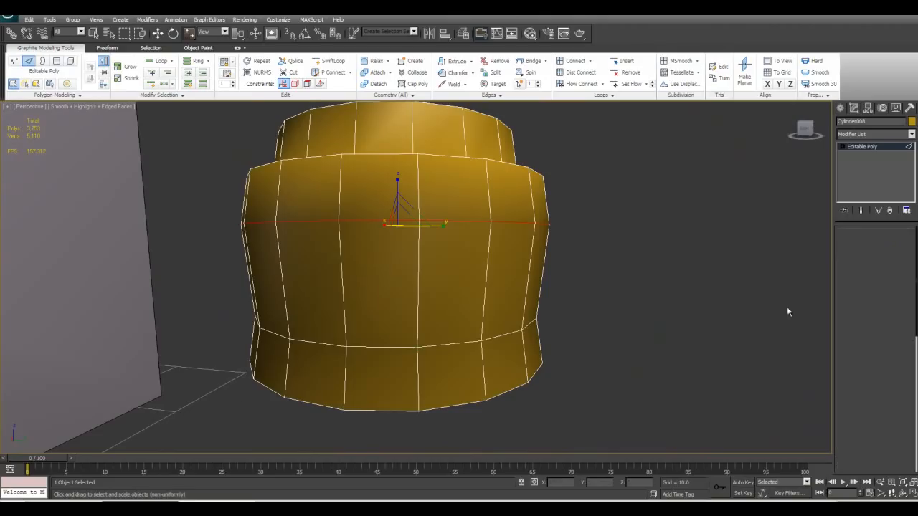
pyautogui.press('2')
pyautogui.click(365, 349)
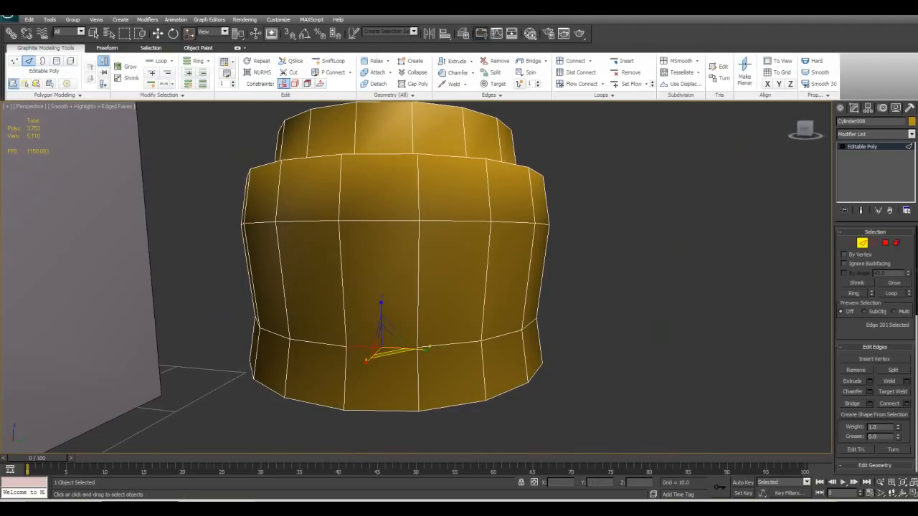
pyautogui.click(892, 294)
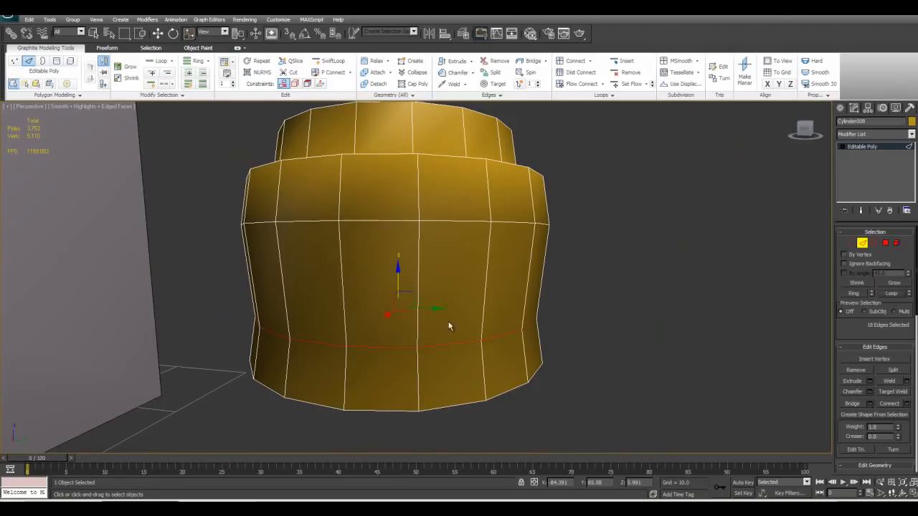
pyautogui.moveTo(399, 283); pyautogui.dragTo(398, 208)
# Select the full edge loop along the protruding band's lower border
pyautogui.scroll(-3, 482, 284)
pyautogui.keyDown('alt'); pyautogui.moveTo(482, 284); pyautogui.dragTo(478, 342, button='middle'); pyautogui.keyUp('alt')
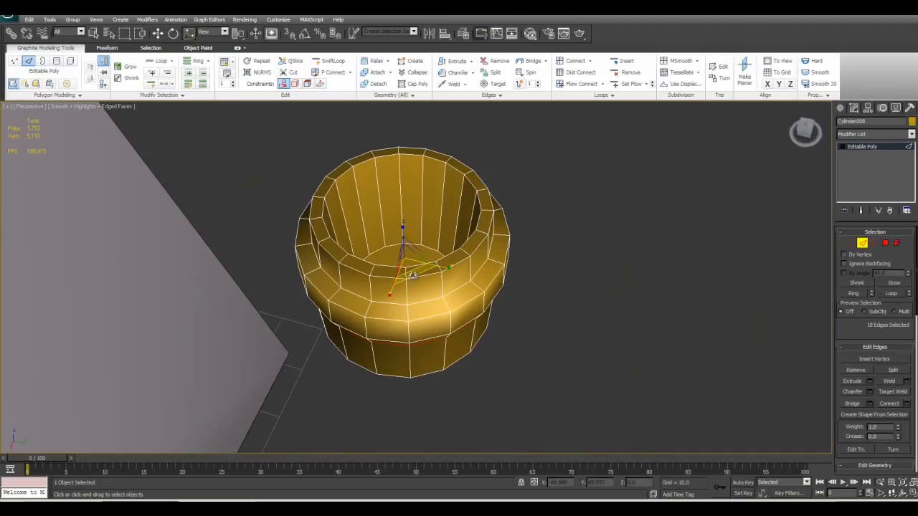
pyautogui.keyDown('alt'); pyautogui.moveTo(412, 272); pyautogui.dragTo(466, 226, button='middle'); pyautogui.keyUp('alt')
pyautogui.scroll(-3, 424, 223)
pyautogui.scroll(3, 455, 288)
pyautogui.keyDown('alt'); pyautogui.moveTo(453, 291); pyautogui.dragTo(433, 304, button='middle'); pyautogui.keyUp('alt')
pyautogui.scroll(2, 418, 291)
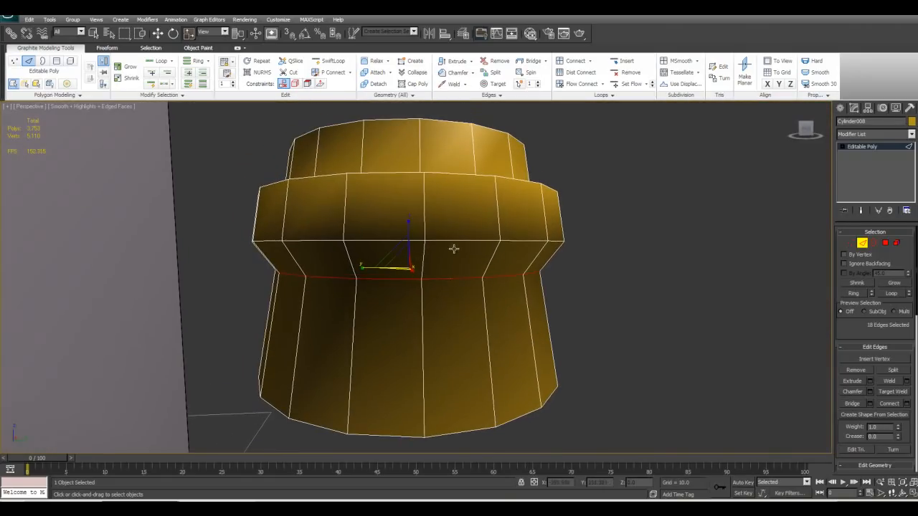
pyautogui.click(456, 240)
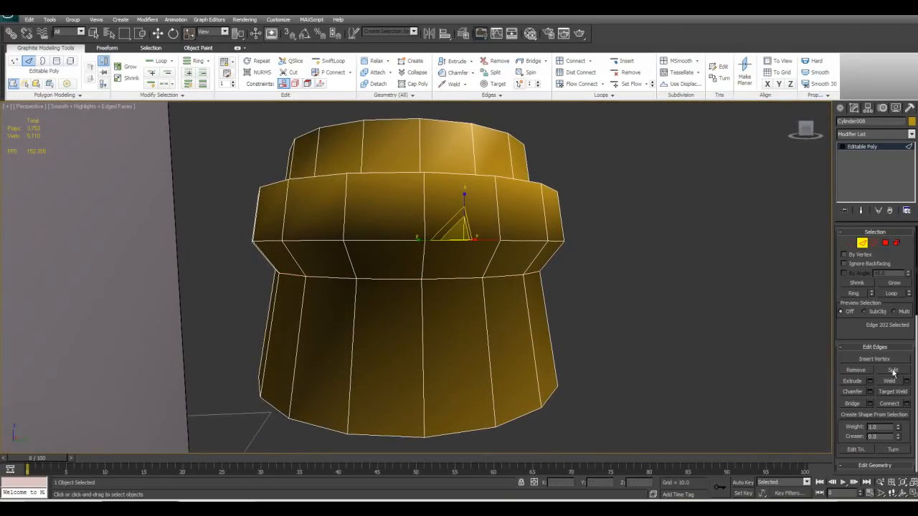
pyautogui.click(892, 294)
# Examine the bucket in perspective from directly above and from oblique angles, using the ViewCube's top view
pyautogui.keyDown('alt'); pyautogui.moveTo(408, 204); pyautogui.dragTo(408, 230, button='middle'); pyautogui.keyUp('alt')
pyautogui.keyDown('alt'); pyautogui.moveTo(481, 287); pyautogui.dragTo(494, 353, button='middle'); pyautogui.keyUp('alt')
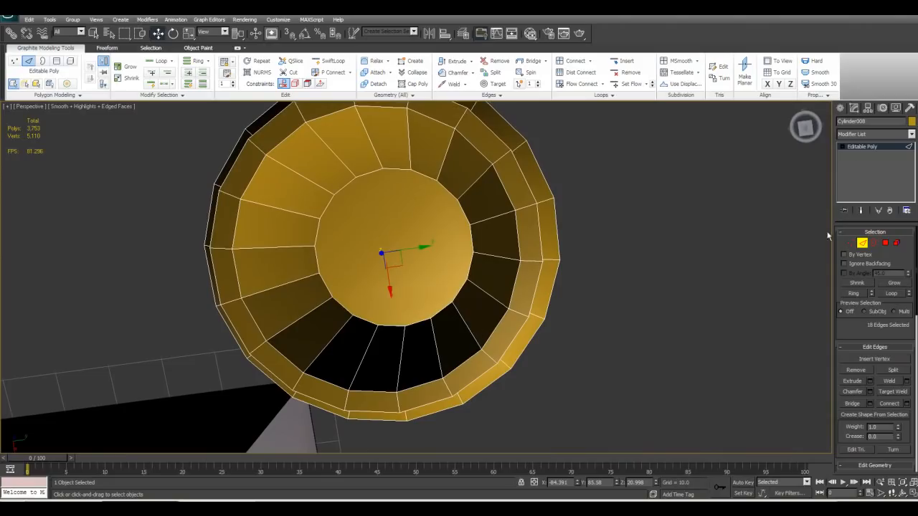
pyautogui.click(806, 130)
pyautogui.moveTo(416, 142); pyautogui.dragTo(452, 225, button='middle')
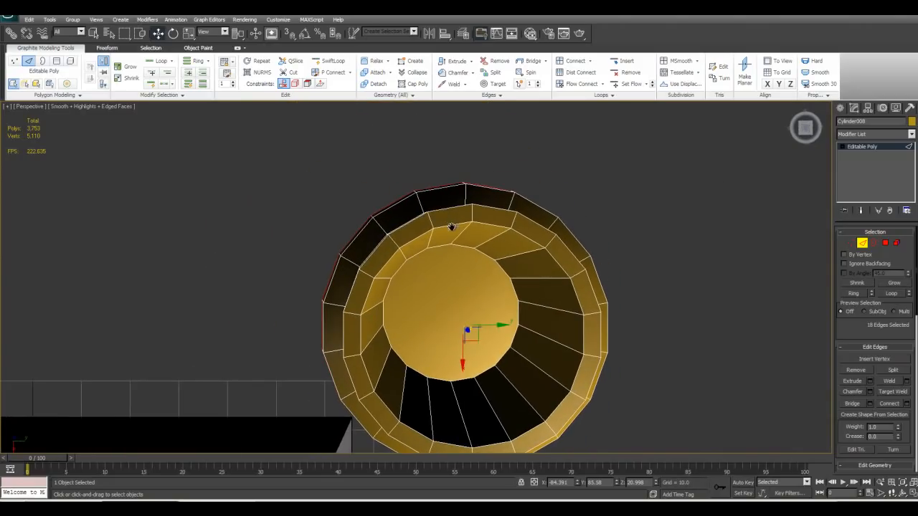
pyautogui.keyDown('alt'); pyautogui.moveTo(639, 256); pyautogui.dragTo(619, 321, button='middle'); pyautogui.keyUp('alt')
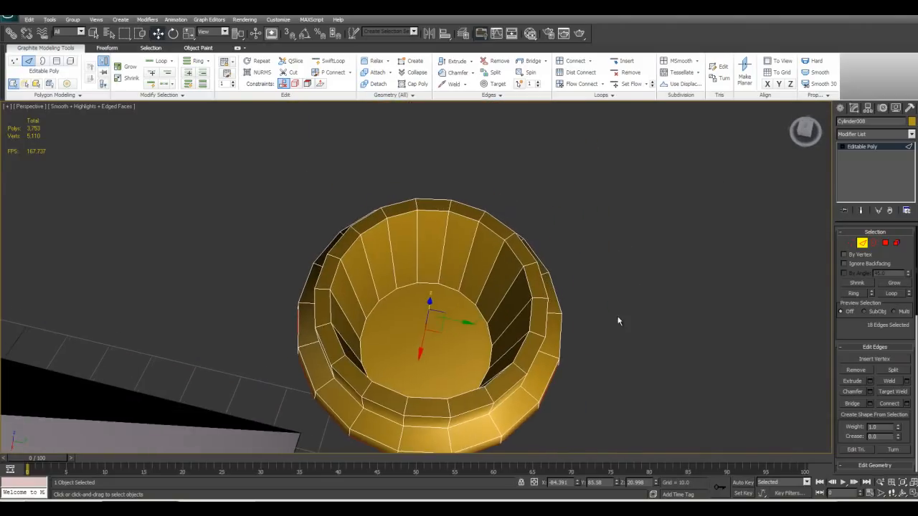
pyautogui.click(805, 127)
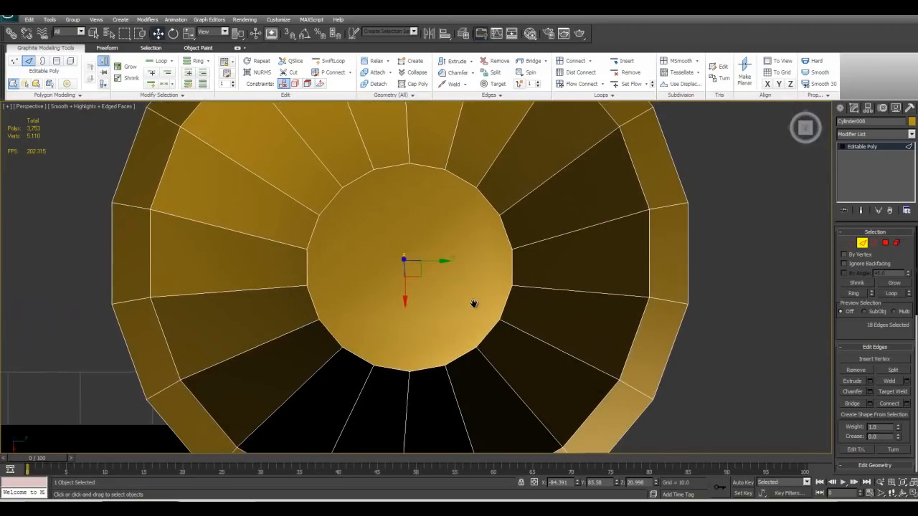
pyautogui.scroll(-5, 482, 309)
pyautogui.keyDown('alt'); pyautogui.moveTo(495, 307); pyautogui.dragTo(619, 268, button='middle'); pyautogui.keyUp('alt')
pyautogui.moveTo(414, 277); pyautogui.dragTo(515, 378, button='middle')
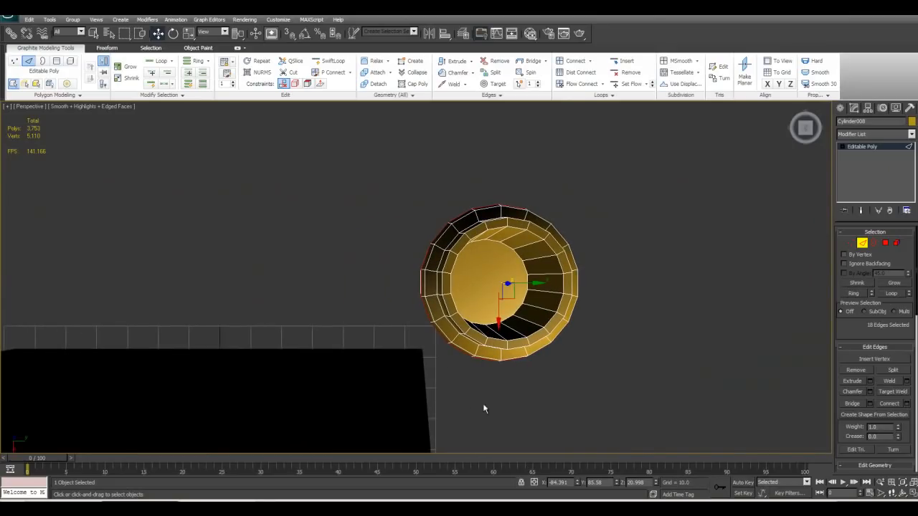
pyautogui.keyDown('alt'); pyautogui.moveTo(470, 402); pyautogui.dragTo(433, 381, button='middle'); pyautogui.keyUp('alt')
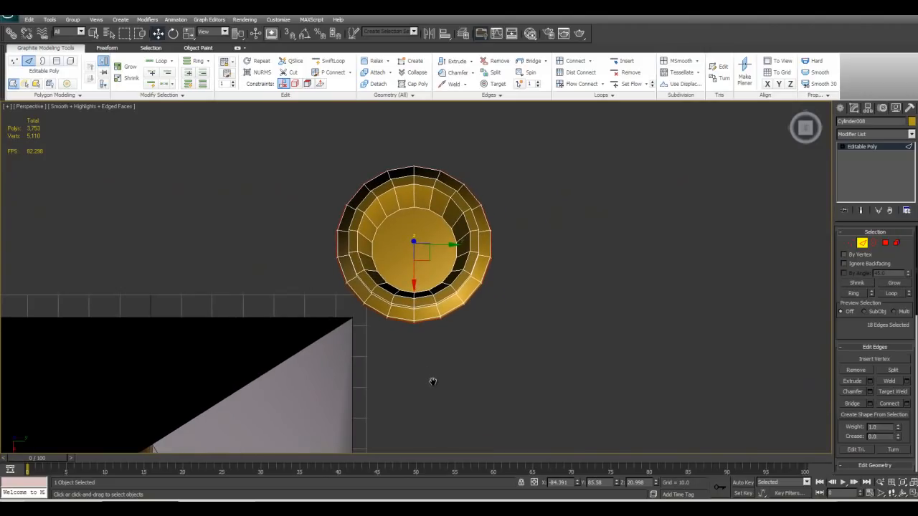
# Switch the viewport to an orthographic top view and frame the bucket closely
pyautogui.press('t')
pyautogui.press('u')
pyautogui.press('z')
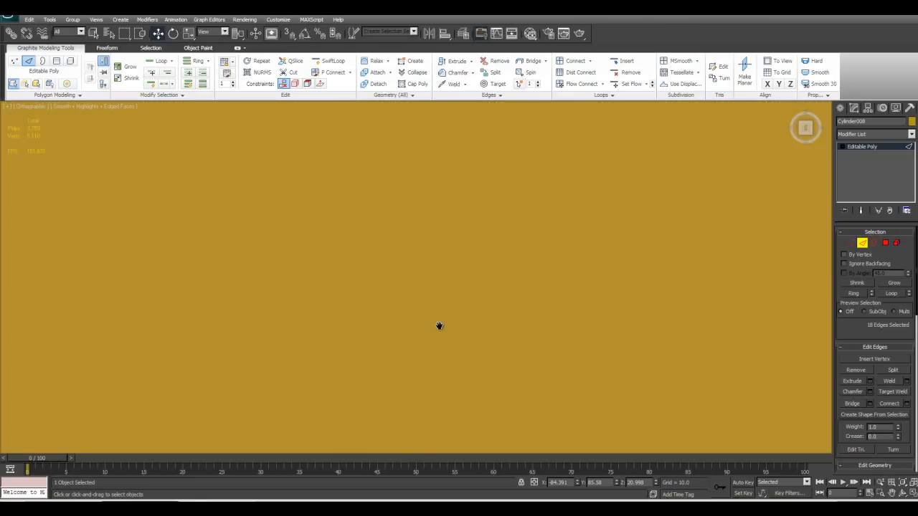
pyautogui.press('z')
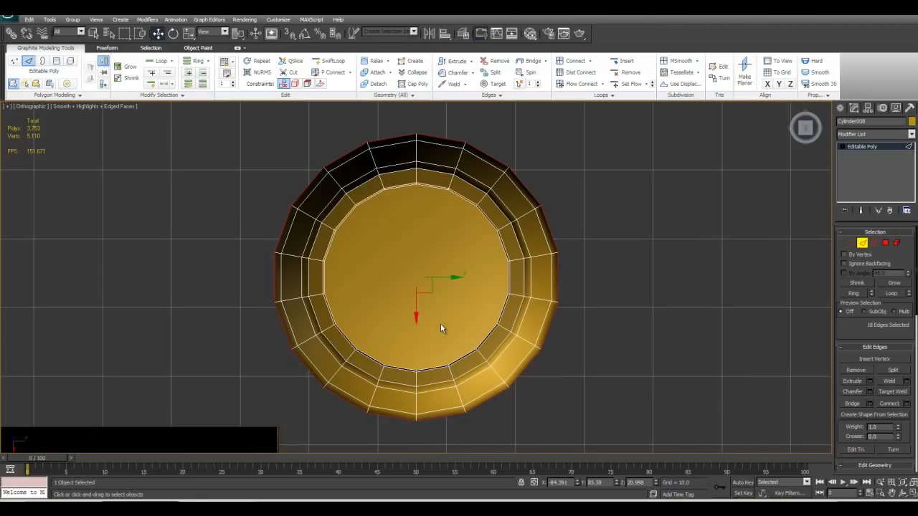
pyautogui.scroll(1, 436, 309)
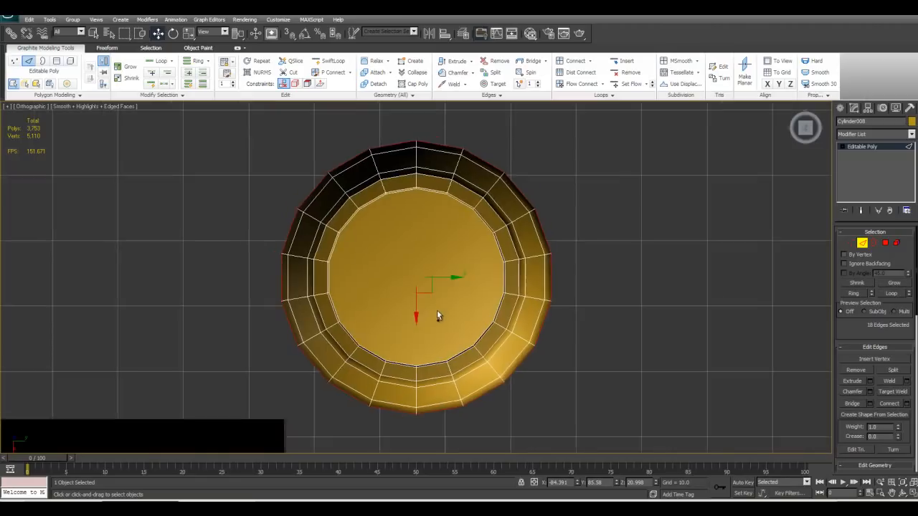
pyautogui.scroll(-3, 436, 309)
pyautogui.scroll(2, 456, 316)
pyautogui.scroll(-1, 459, 312)
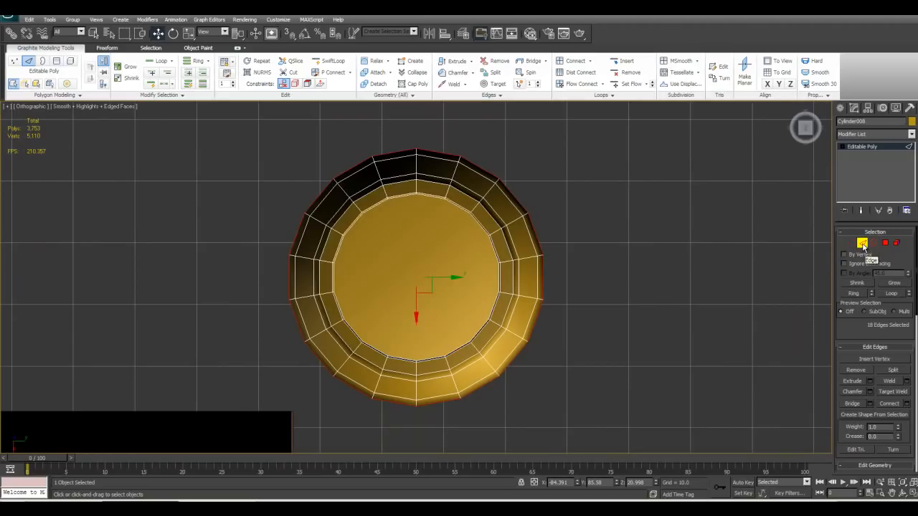
pyautogui.moveTo(514, 275)
pyautogui.mouseDown(button='middle')
pyautogui.moveTo(523, 277)
pyautogui.moveTo(500, 285)
pyautogui.moveTo(508, 283)
pyautogui.mouseUp(button='middle')
pyautogui.scroll(6, 434, 287)
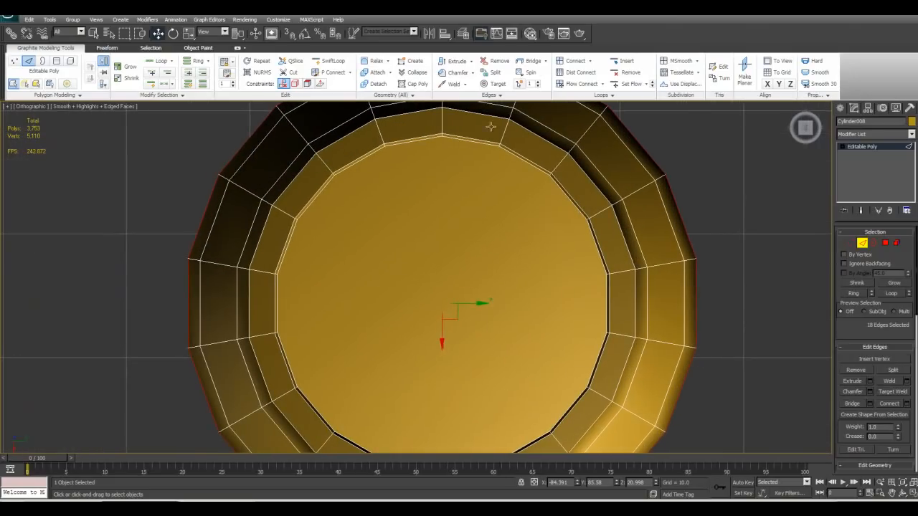
# Scale the selected lower band loop slightly inward and leave the Edge sub-object level
pyautogui.press('r')
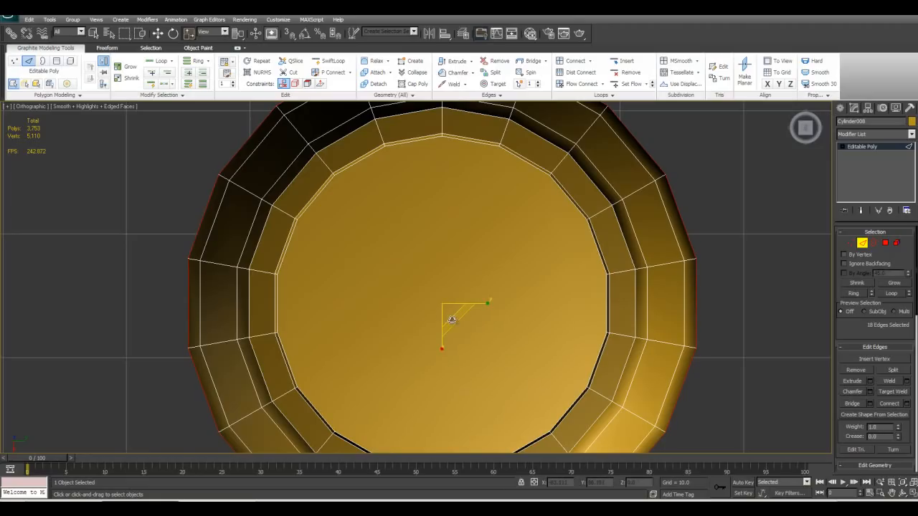
pyautogui.moveTo(457, 319); pyautogui.dragTo(457, 319)
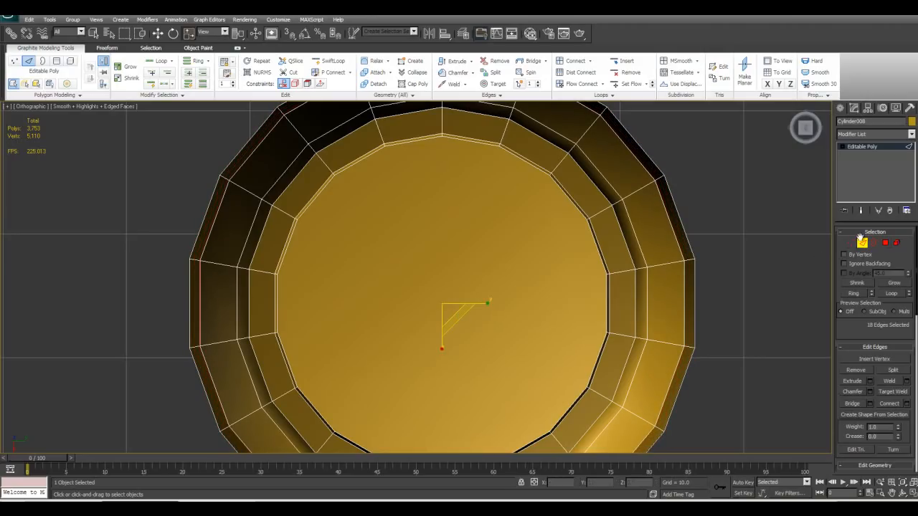
pyautogui.click(862, 242)
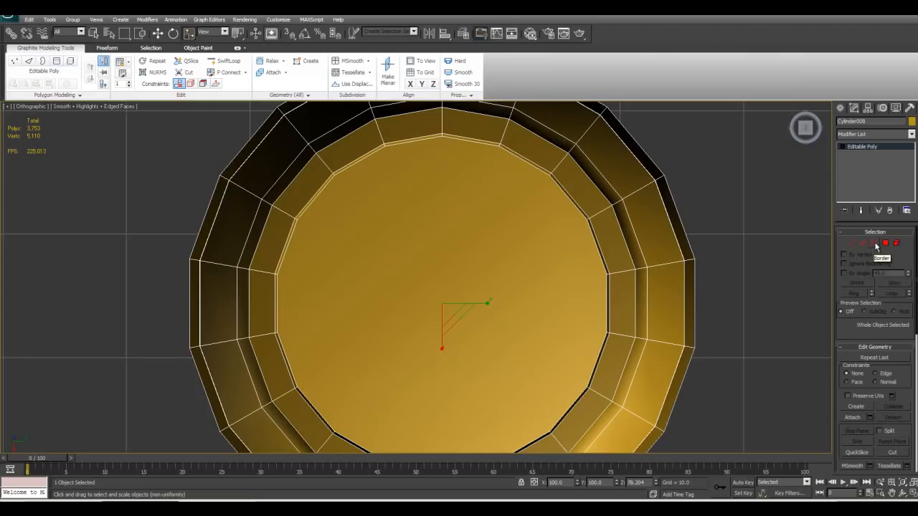
# Return the viewport to Perspective and frame the whole bucket from an oblique angle
pyautogui.press('p')
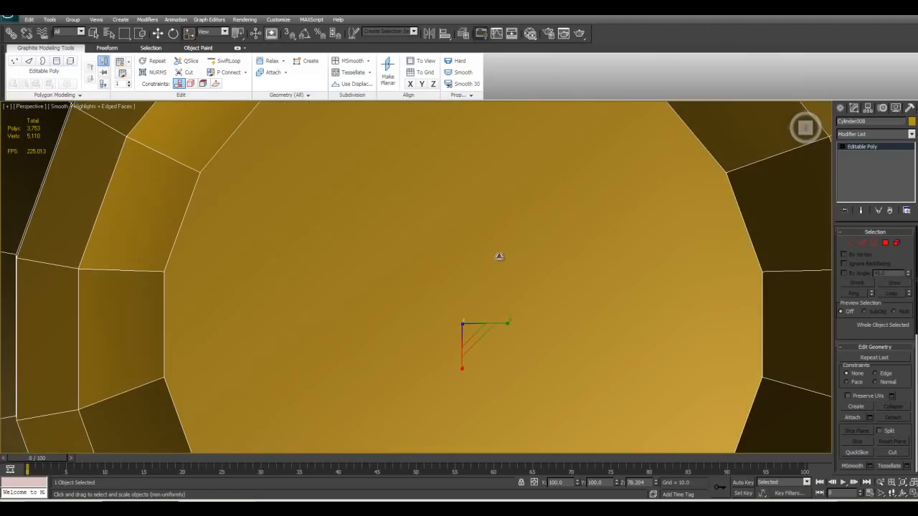
pyautogui.scroll(-6, 496, 264)
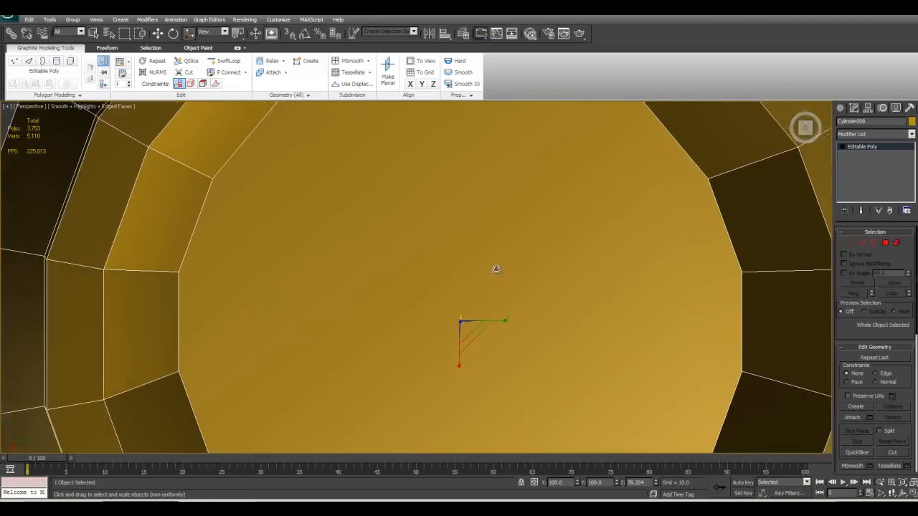
pyautogui.keyDown('alt'); pyautogui.moveTo(506, 328); pyautogui.dragTo(465, 314, button='middle'); pyautogui.keyUp('alt')
pyautogui.press('z')
pyautogui.scroll(-4, 410, 260)
pyautogui.moveTo(441, 303); pyautogui.dragTo(590, 333, button='middle')
pyautogui.scroll(5, 610, 301)
pyautogui.scroll(3, 575, 297)
pyautogui.scroll(-6, 570, 297)
pyautogui.press('z')
pyautogui.scroll(-3, 623, 293)
pyautogui.moveTo(589, 333); pyautogui.dragTo(590, 355, button='middle')
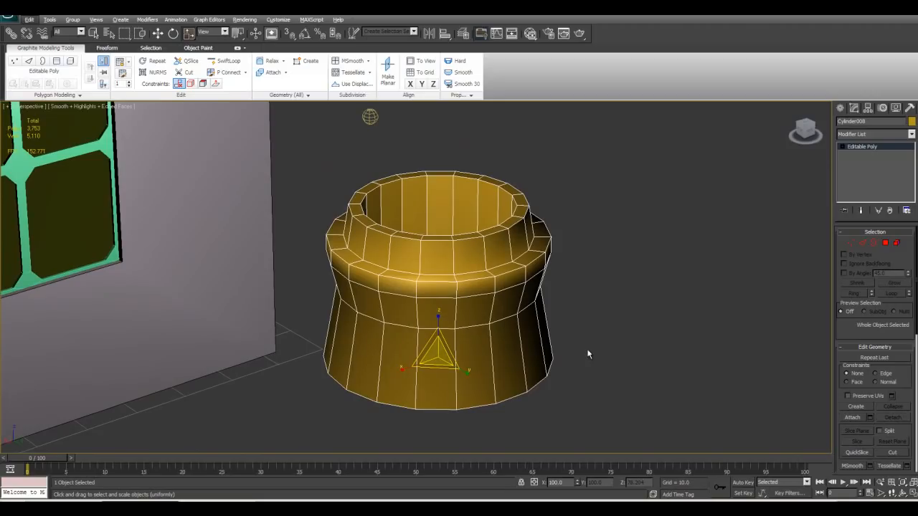
# Inspect the bucket's rim and band up close, shifting the view with the Pan View tool
pyautogui.moveTo(571, 353); pyautogui.dragTo(533, 346, button='middle')
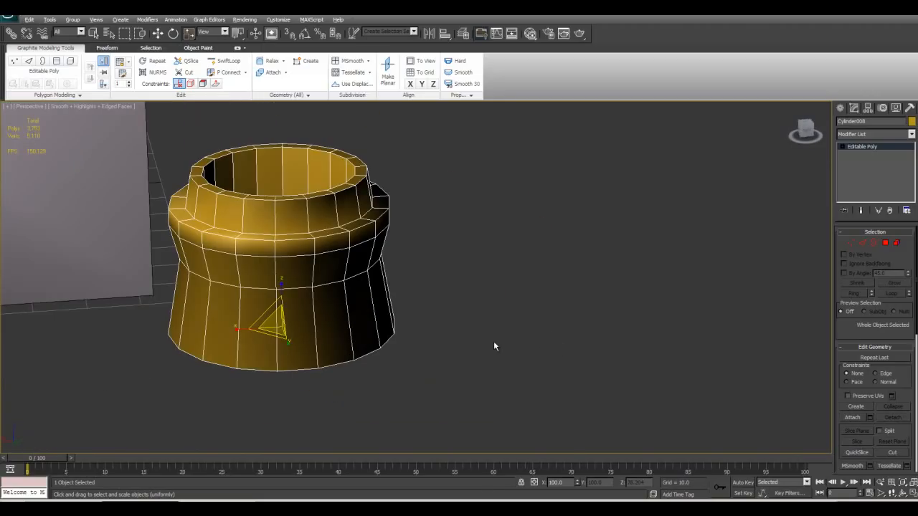
pyautogui.scroll(6, 493, 347)
pyautogui.keyDown('alt'); pyautogui.moveTo(480, 335); pyautogui.dragTo(573, 370, button='middle'); pyautogui.keyUp('alt')
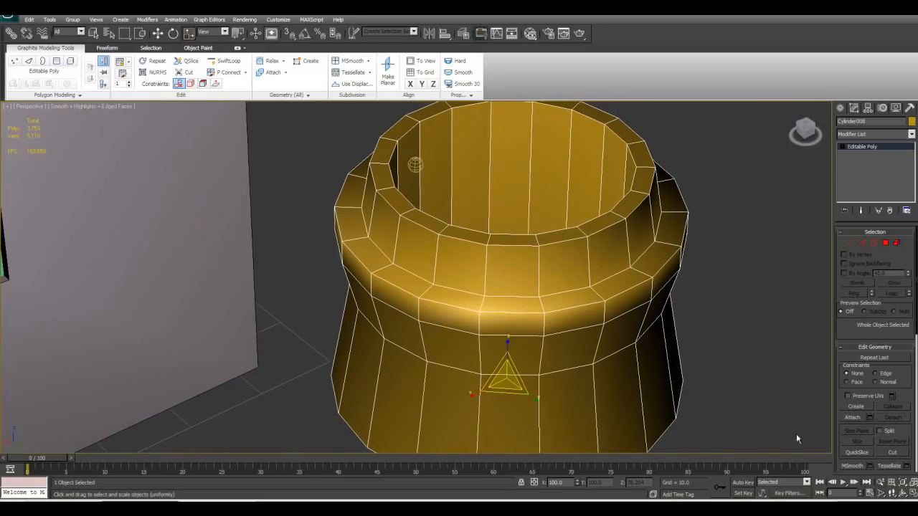
pyautogui.click(893, 492)
pyautogui.moveTo(576, 376); pyautogui.dragTo(525, 378)
pyautogui.rightClick(531, 374)
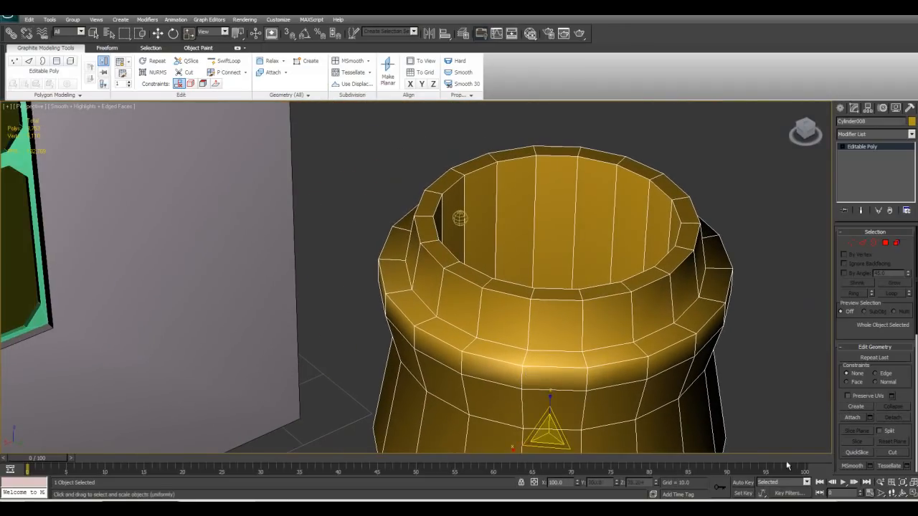
# Try the Field-of-View tool to change the perspective and look over the house scene around the bucket
pyautogui.click(882, 494)
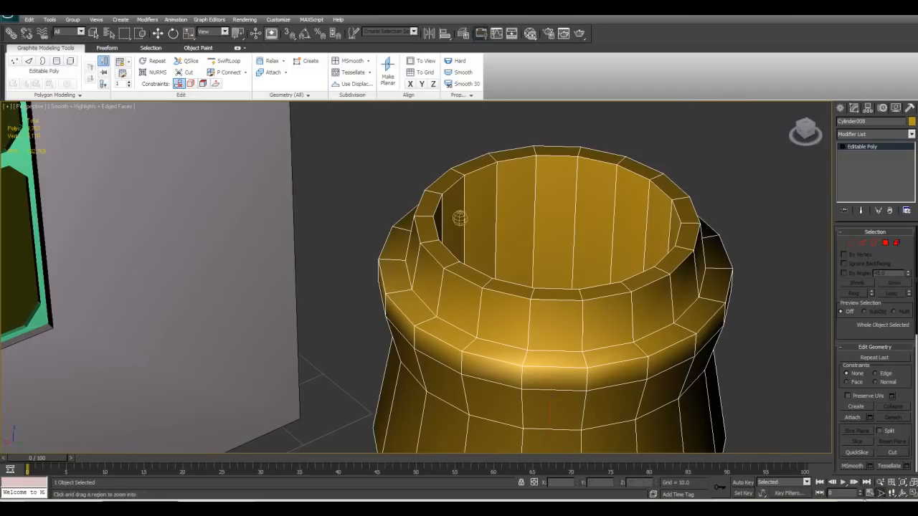
pyautogui.scroll(-10, 409, 264)
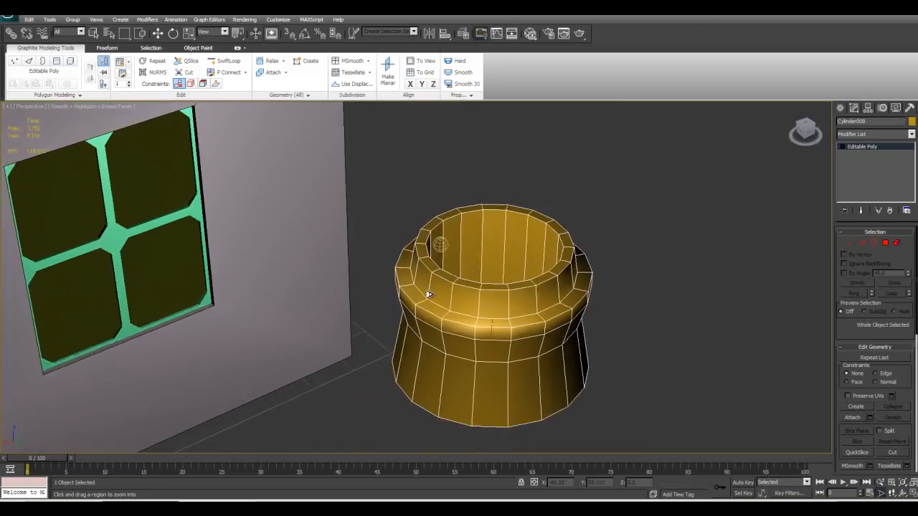
pyautogui.scroll(-4, 430, 314)
pyautogui.keyDown('alt'); pyautogui.moveTo(408, 329); pyautogui.dragTo(285, 172, button='middle'); pyautogui.keyUp('alt')
pyautogui.keyDown('alt'); pyautogui.moveTo(337, 286); pyautogui.dragTo(661, 382, button='middle'); pyautogui.keyUp('alt')
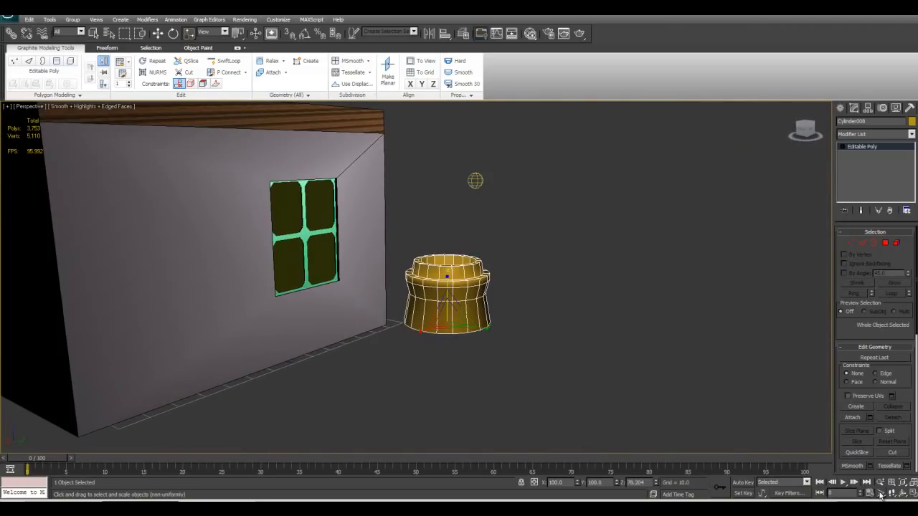
pyautogui.keyDown('alt'); pyautogui.moveTo(467, 277); pyautogui.dragTo(468, 282, button='middle'); pyautogui.keyUp('alt')
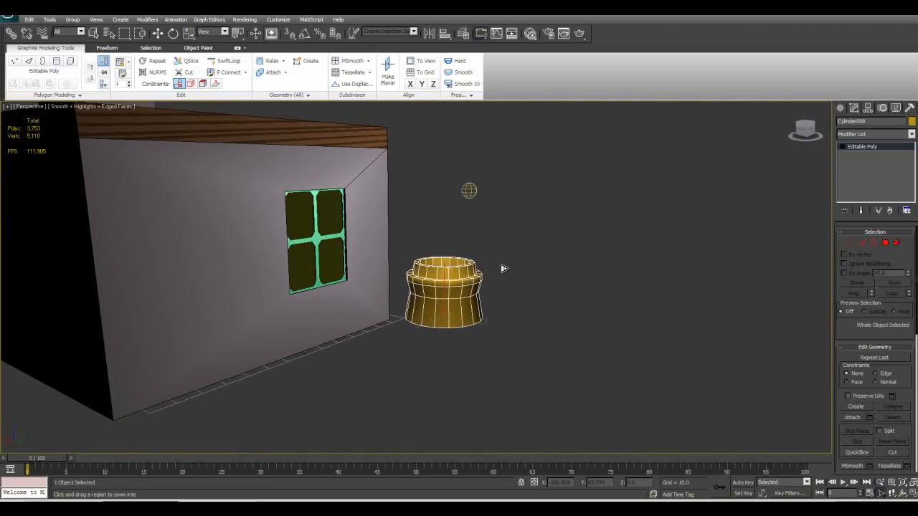
pyautogui.moveTo(504, 268); pyautogui.dragTo(504, 346)
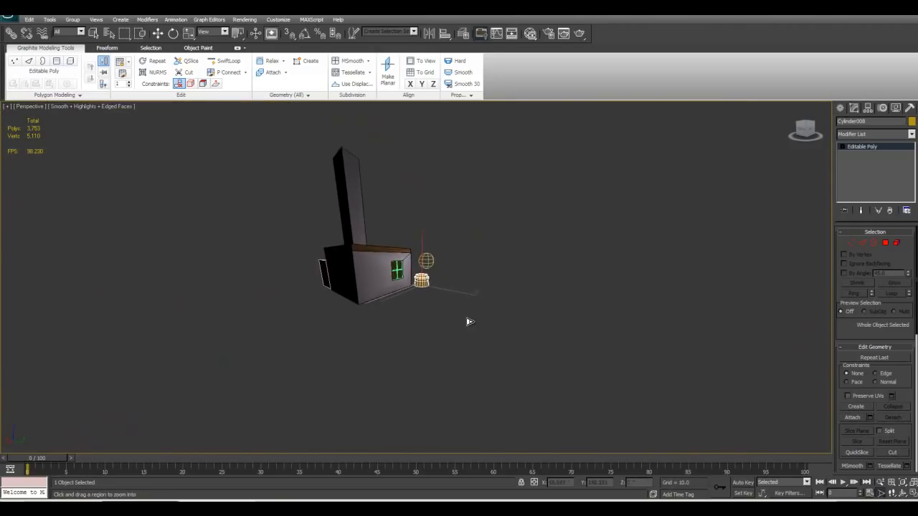
pyautogui.scroll(4, 468, 321)
pyautogui.keyDown('alt'); pyautogui.moveTo(468, 320); pyautogui.dragTo(418, 322, button='middle'); pyautogui.keyUp('alt')
pyautogui.keyDown('alt'); pyautogui.moveTo(345, 317); pyautogui.dragTo(485, 323, button='middle'); pyautogui.keyUp('alt')
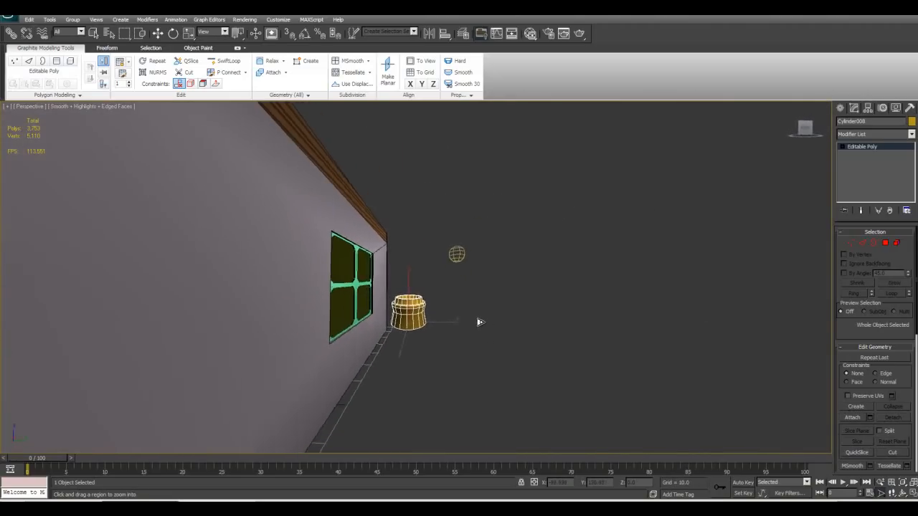
pyautogui.scroll(-5, 397, 322)
pyautogui.scroll(15, 284, 326)
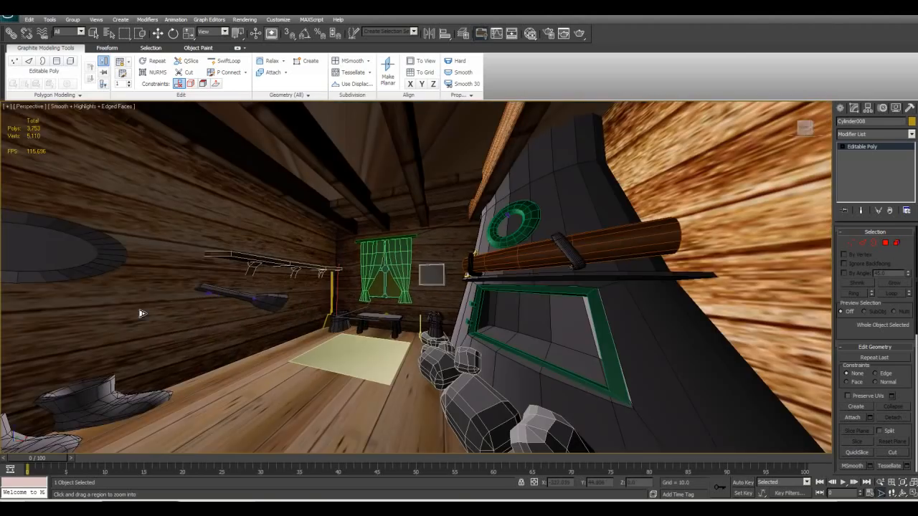
pyautogui.keyDown('alt'); pyautogui.moveTo(142, 313); pyautogui.dragTo(293, 299, button='middle'); pyautogui.keyUp('alt')
pyautogui.press('z')
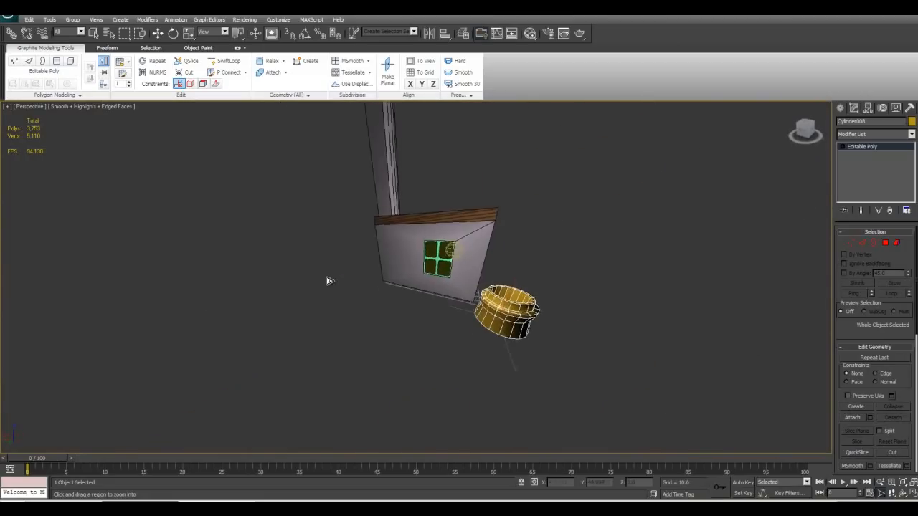
# Select the bucket's bottom polygon at the Polygon sub-object level
pyautogui.scroll(8, 467, 291)
pyautogui.keyDown('alt'); pyautogui.moveTo(467, 289); pyautogui.dragTo(392, 286, button='middle'); pyautogui.keyUp('alt')
pyautogui.scroll(-6, 453, 295)
pyautogui.scroll(2, 460, 334)
pyautogui.scroll(3, 472, 339)
pyautogui.press('4')
pyautogui.click(385, 341)
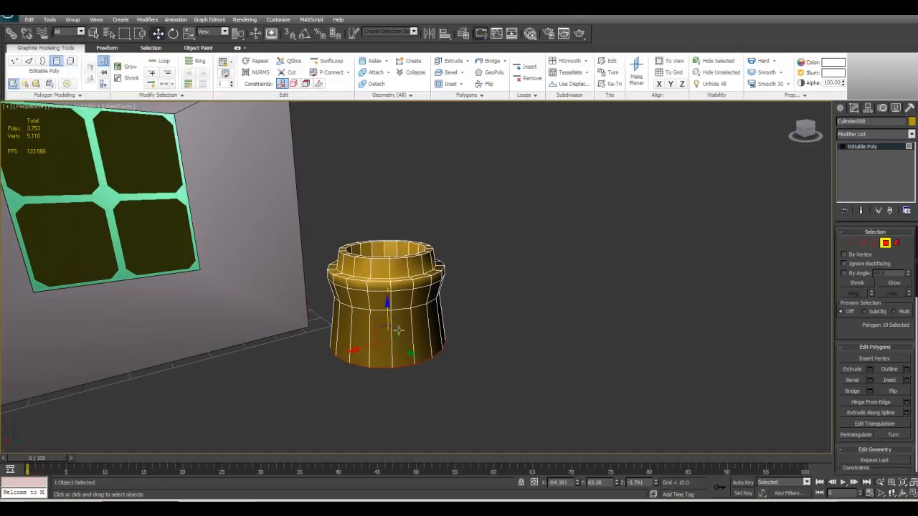
# Scale the bucket's bottom polygon outward to flare the base, and leave the Polygon sub-object level
pyautogui.moveTo(392, 350); pyautogui.dragTo(388, 353)
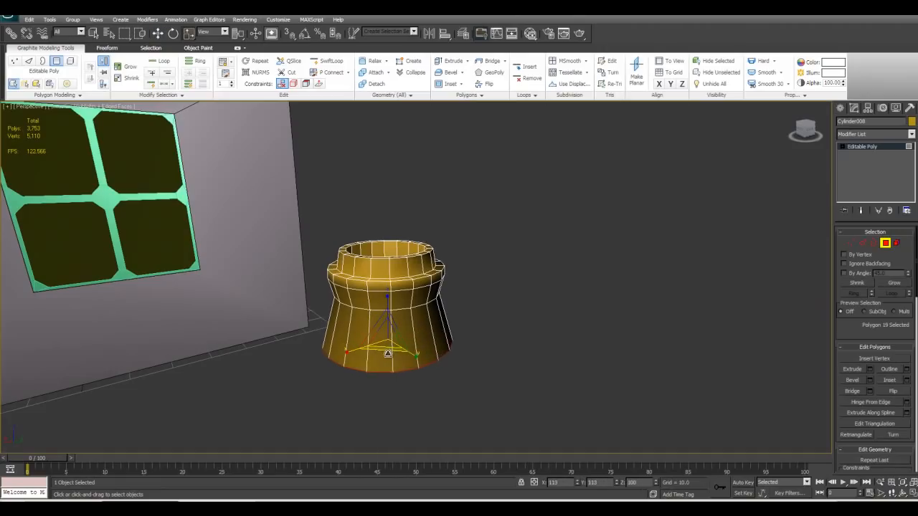
pyautogui.moveTo(402, 344)
pyautogui.keyDown('alt'); pyautogui.mouseDown(button='middle')
pyautogui.moveTo(400, 293)
pyautogui.moveTo(394, 346)
pyautogui.moveTo(406, 338)
pyautogui.mouseUp(button='middle'); pyautogui.keyUp('alt')
pyautogui.click(888, 246)
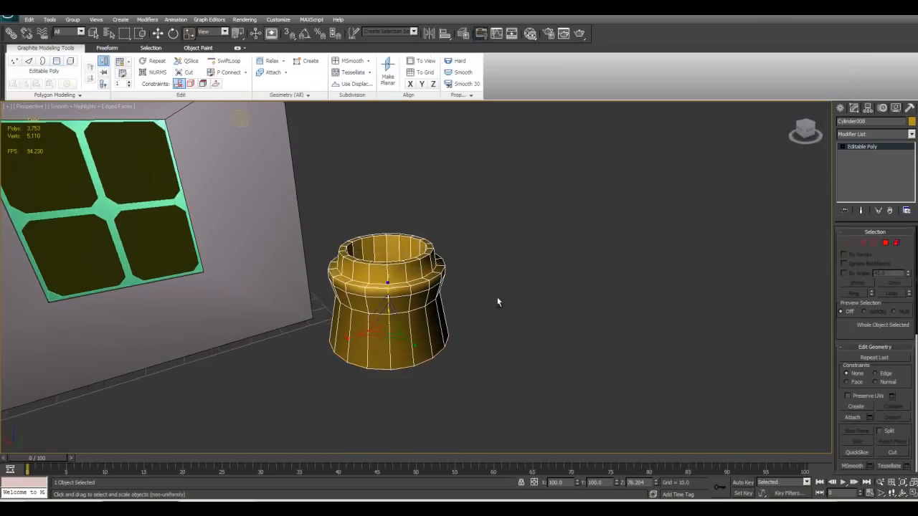
# Scale the whole new bucket down uniformly so it suits the size of the room
pyautogui.scroll(-2, 430, 269)
pyautogui.keyDown('alt'); pyautogui.moveTo(431, 269); pyautogui.dragTo(399, 263, button='middle'); pyautogui.keyUp('alt')
pyautogui.press('w')
pyautogui.keyDown('alt'); pyautogui.moveTo(405, 309); pyautogui.dragTo(370, 299, button='middle'); pyautogui.keyUp('alt')
pyautogui.press('r')
pyautogui.click(363, 287)
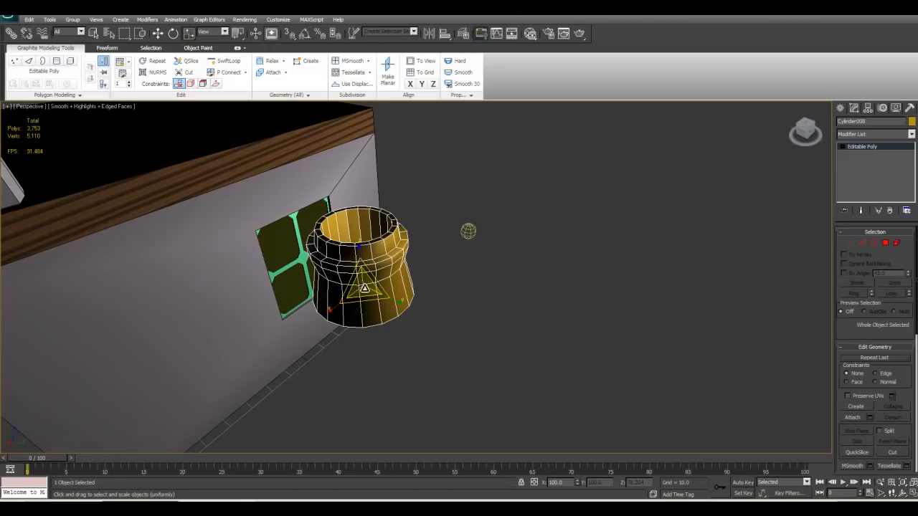
pyautogui.moveTo(362, 285); pyautogui.dragTo(370, 371)
pyautogui.keyDown('alt'); pyautogui.moveTo(371, 371); pyautogui.dragTo(429, 301, button='middle'); pyautogui.keyUp('alt')
# Move the new bucket into the room and place it on the floor between the existing bucket and the bench
pyautogui.press('w')
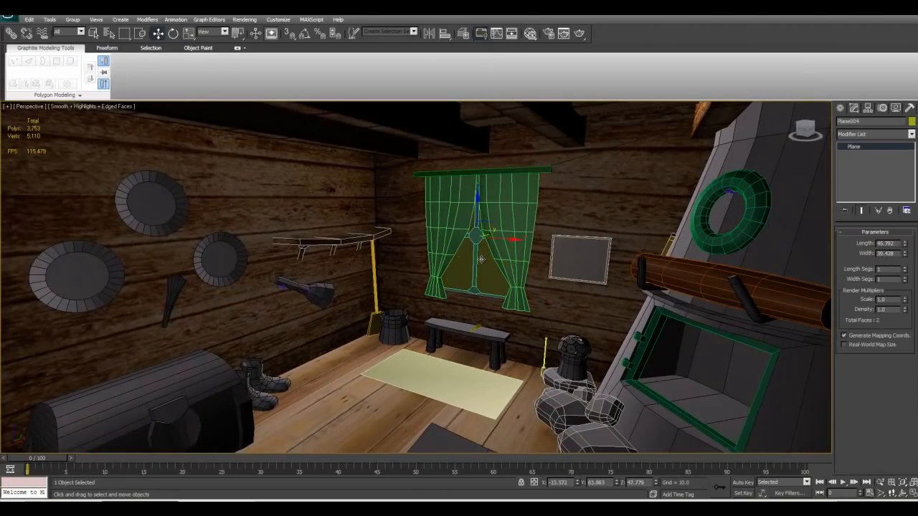
pyautogui.moveTo(487, 260); pyautogui.dragTo(411, 294)
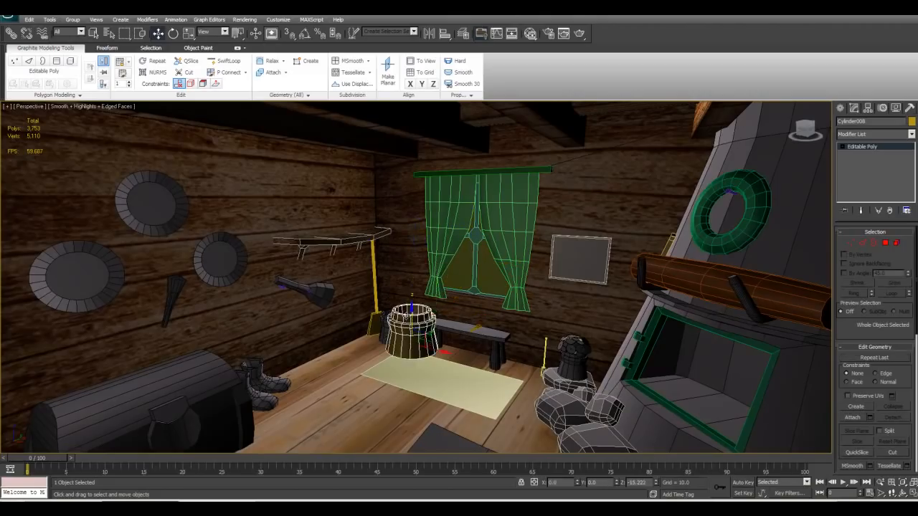
pyautogui.press('z')
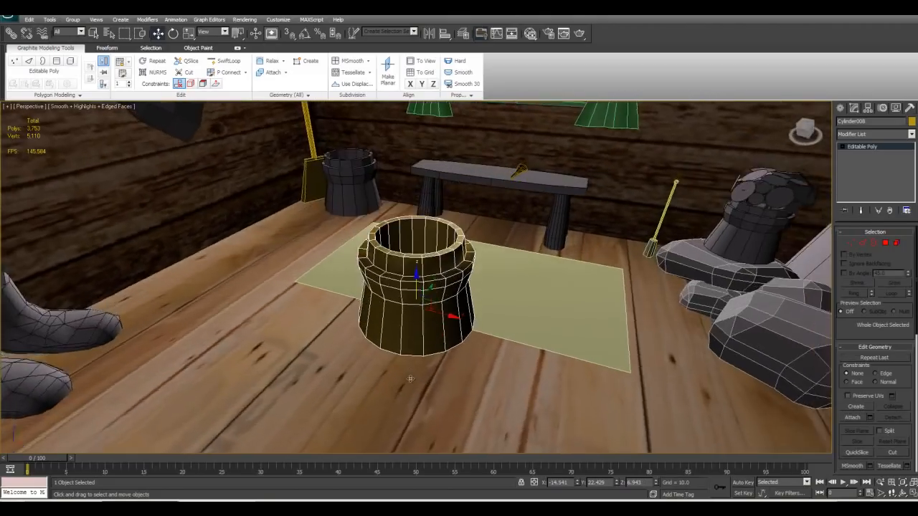
pyautogui.keyDown('alt'); pyautogui.moveTo(410, 378); pyautogui.dragTo(454, 337, button='middle'); pyautogui.keyUp('alt')
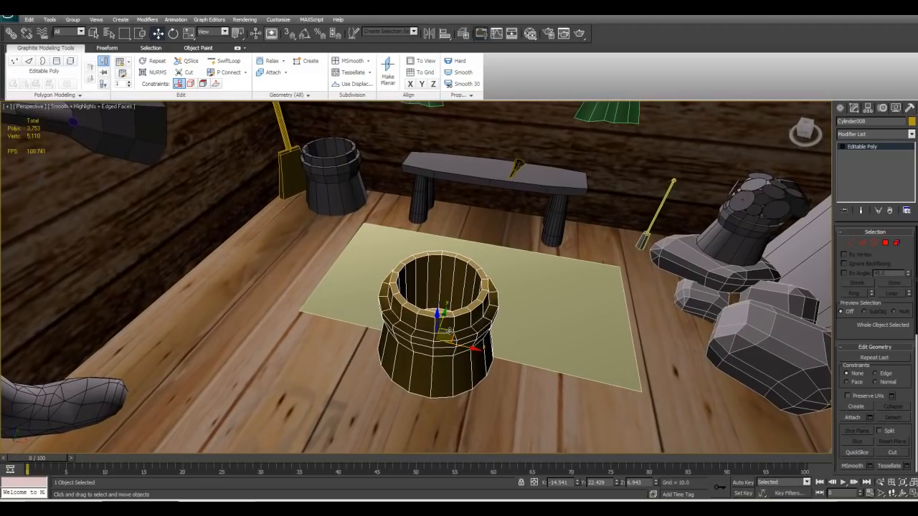
pyautogui.moveTo(449, 330); pyautogui.dragTo(388, 194)
pyautogui.keyDown('alt'); pyautogui.moveTo(388, 194); pyautogui.dragTo(363, 226, button='middle'); pyautogui.keyUp('alt')
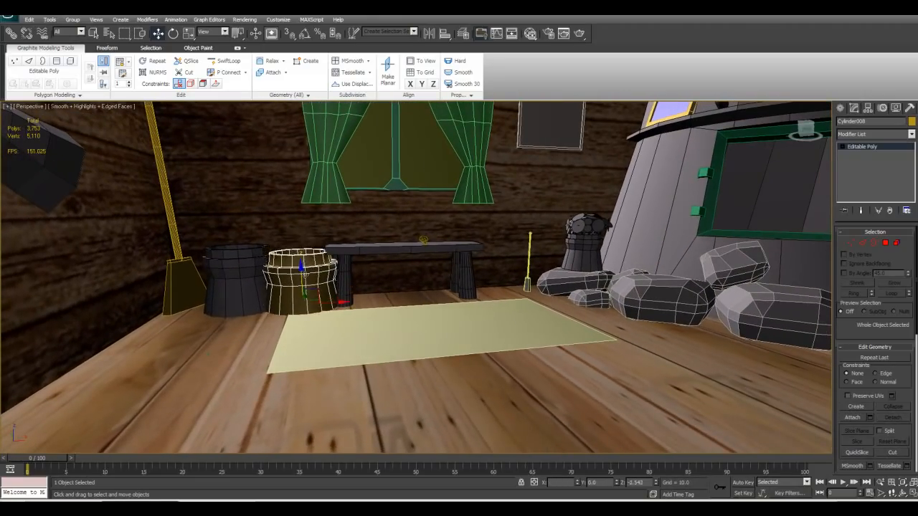
pyautogui.press('z')
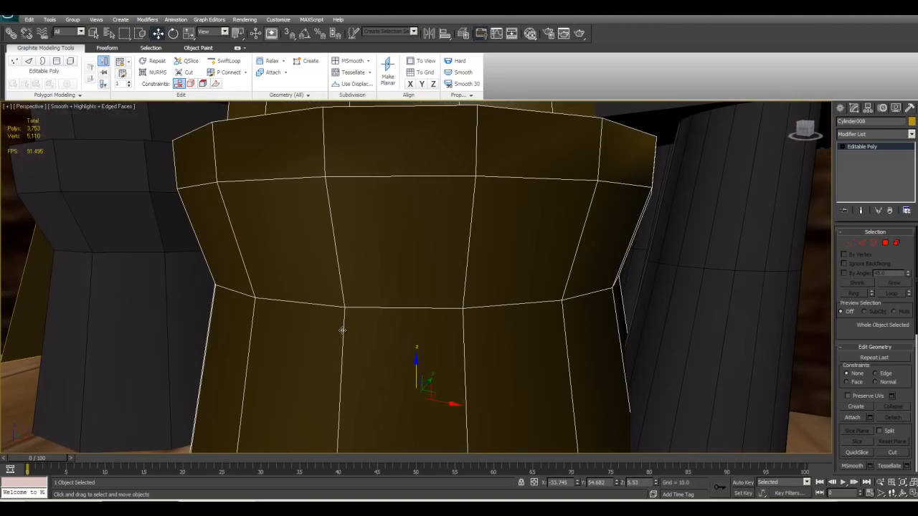
pyautogui.scroll(-5, 329, 234)
pyautogui.keyDown('alt'); pyautogui.moveTo(330, 234); pyautogui.dragTo(388, 269, button='middle'); pyautogui.keyUp('alt')
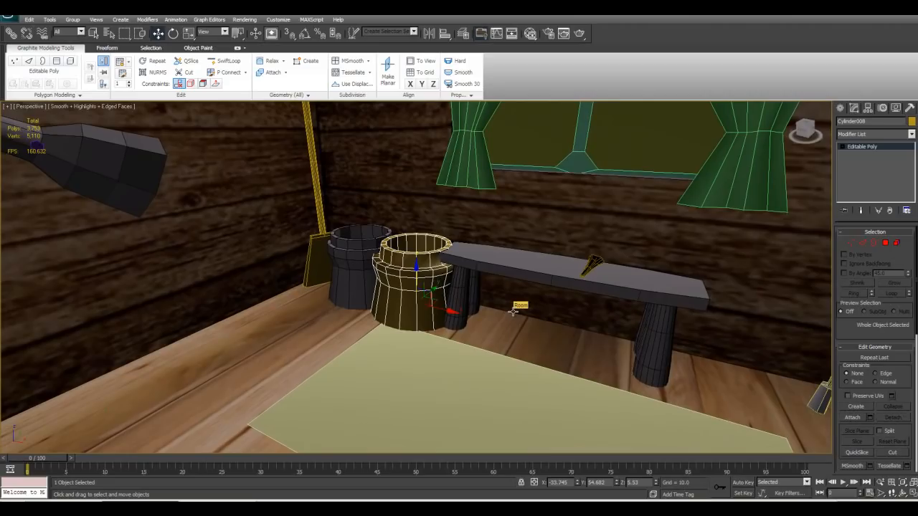
# Delete the newly built bucket and select the existing bucket in the room's corner
pyautogui.hotkey('ctrl', 'd')
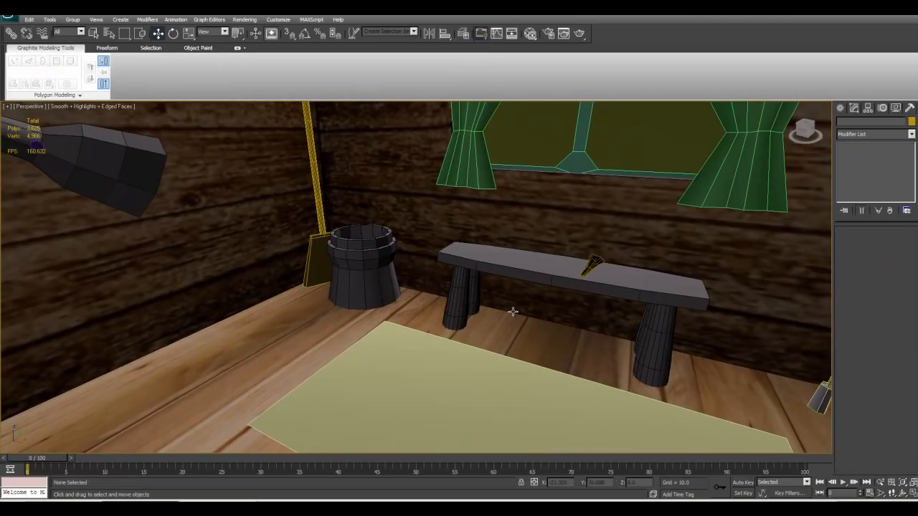
pyautogui.rightClick(513, 311)
pyautogui.click(372, 281)
# Clone the corner bucket with Move as one Copy named Bucket001, and position the copy beside the original near the wall
pyautogui.keyDown('alt'); pyautogui.moveTo(372, 280); pyautogui.dragTo(438, 261, button='middle'); pyautogui.keyUp('alt')
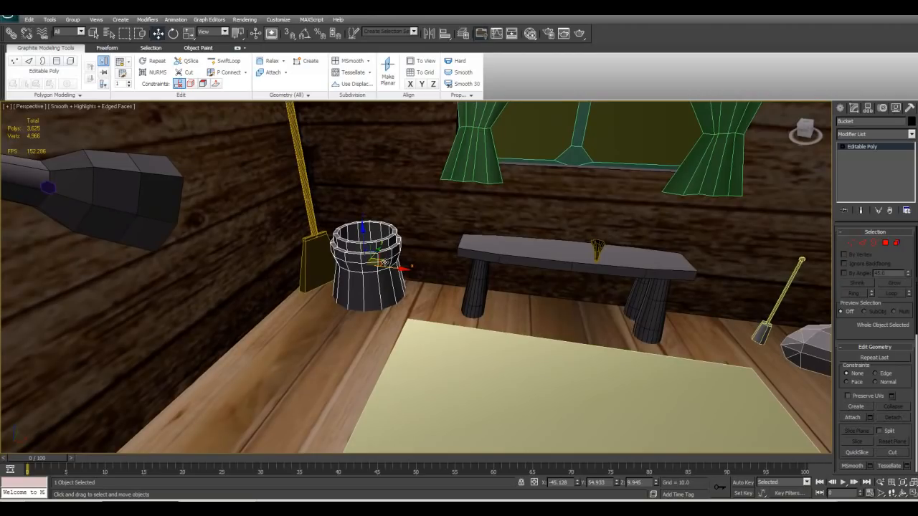
pyautogui.keyDown('alt'); pyautogui.moveTo(389, 265); pyautogui.dragTo(376, 271, button='middle'); pyautogui.keyUp('alt')
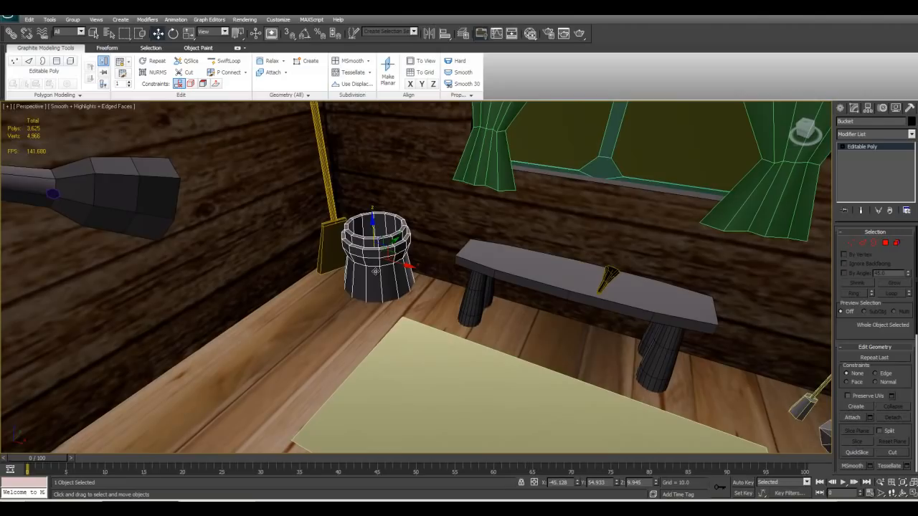
pyautogui.keyDown('alt'); pyautogui.moveTo(406, 268); pyautogui.dragTo(423, 265, button='middle'); pyautogui.keyUp('alt')
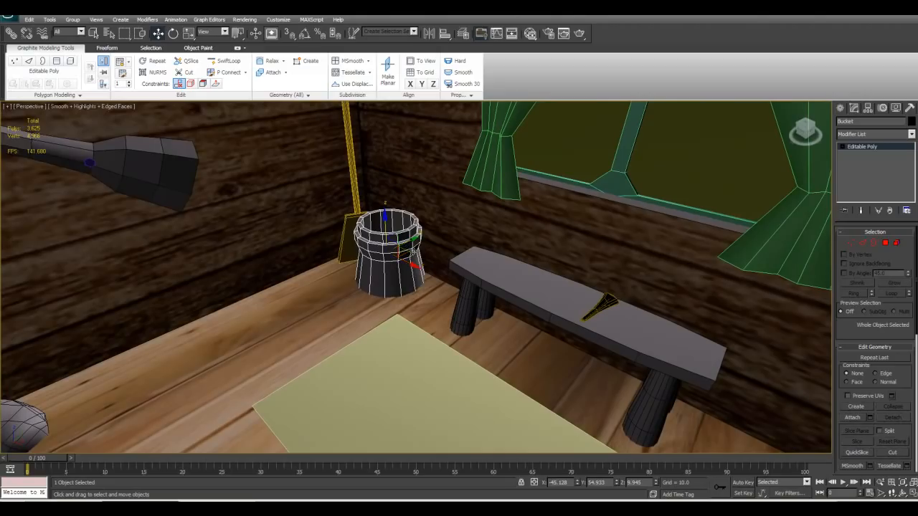
pyautogui.keyDown('shift'); pyautogui.moveTo(398, 252); pyautogui.dragTo(301, 308); pyautogui.keyUp('shift')
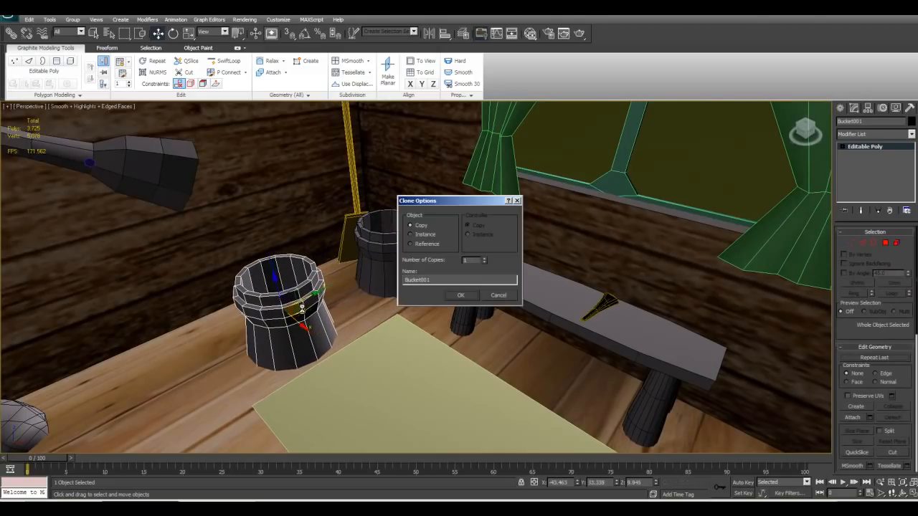
pyautogui.click(459, 295)
pyautogui.moveTo(295, 310)
pyautogui.mouseDown()
pyautogui.moveTo(449, 324)
pyautogui.moveTo(533, 307)
pyautogui.moveTo(326, 280)
pyautogui.mouseUp()
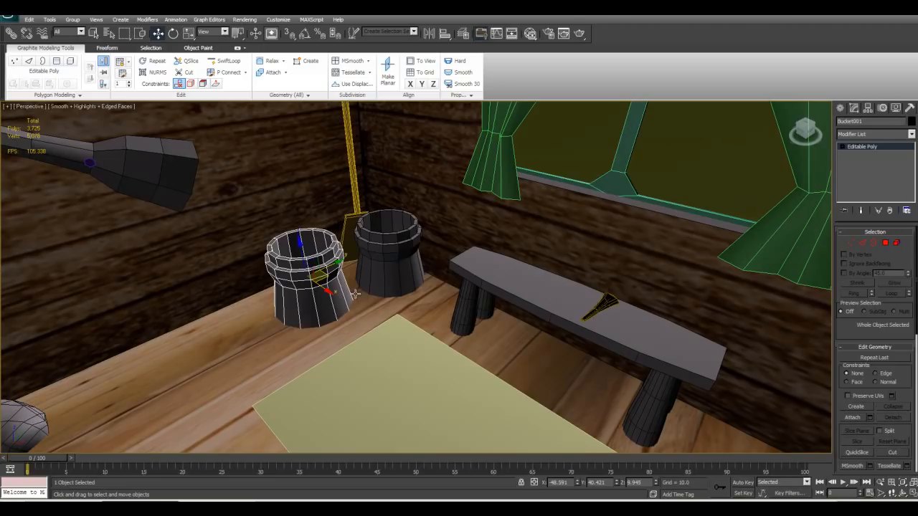
# Undo the copy's repositioning and the cloning of the bucket
pyautogui.hotkey('ctrl', 'z')
pyautogui.hotkey('ctrl', 'z')
pyautogui.hotkey('ctrl', 'z')
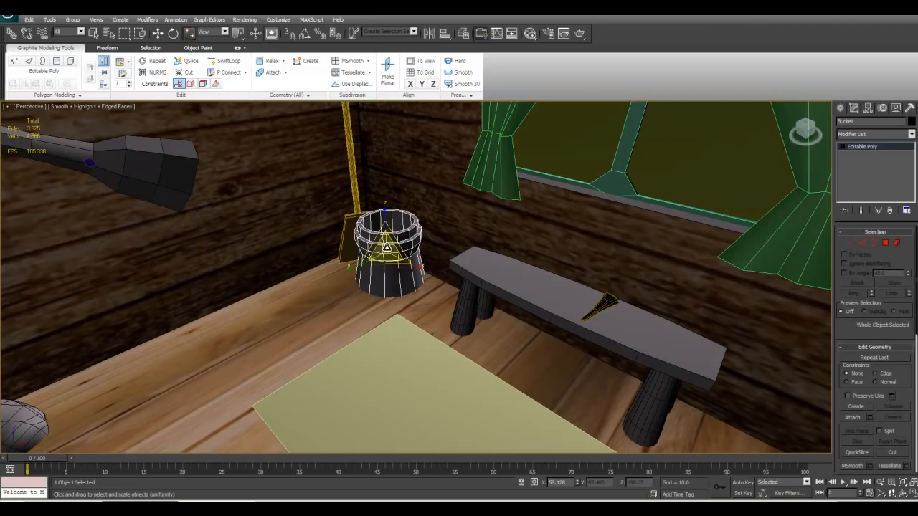
# Try cloning the corner bucket while scaling it up and while rotating it, dismissing the Clone Options each time
pyautogui.moveTo(386, 248)
pyautogui.keyDown('shift'); pyautogui.mouseDown()
pyautogui.moveTo(390, 257)
pyautogui.moveTo(393, 237)
pyautogui.moveTo(397, 266)
pyautogui.moveTo(399, 210)
pyautogui.mouseUp(); pyautogui.keyUp('shift')
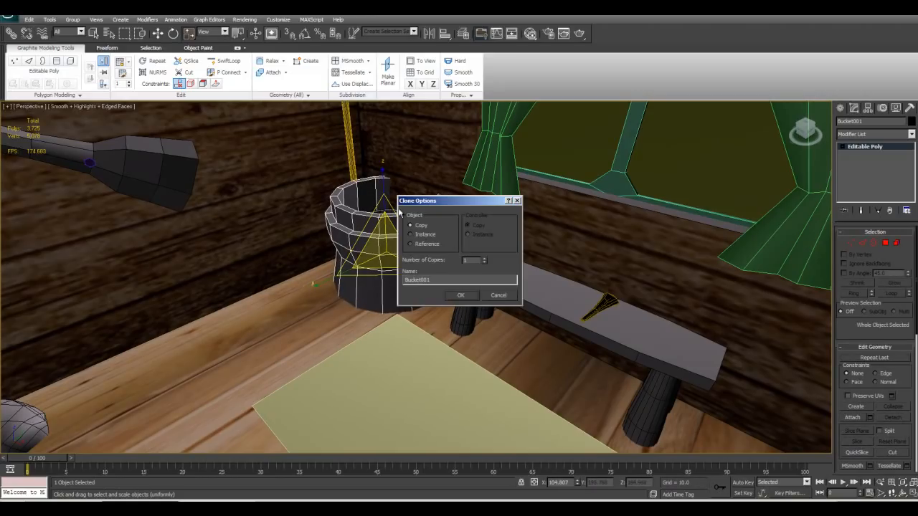
pyautogui.click(507, 297)
pyautogui.keyDown('alt'); pyautogui.moveTo(407, 279); pyautogui.dragTo(431, 313, button='middle'); pyautogui.keyUp('alt')
pyautogui.scroll(3, 453, 318)
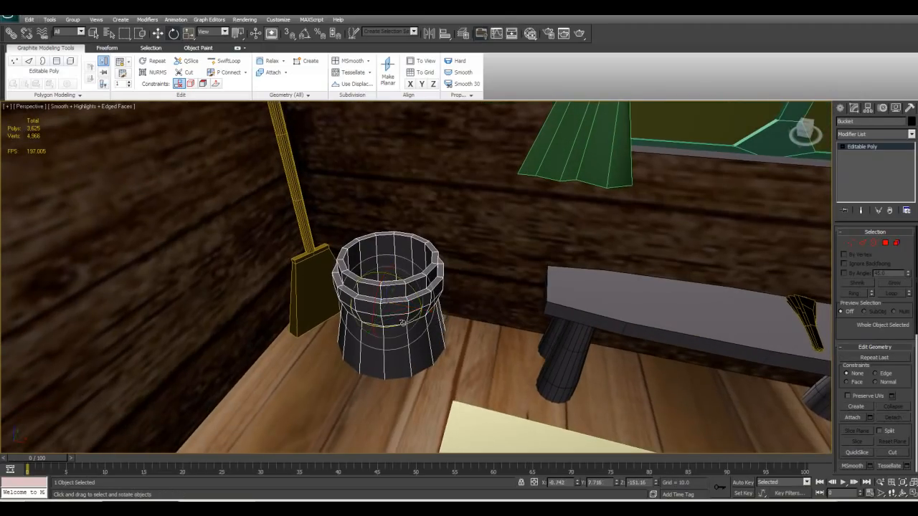
pyautogui.moveTo(400, 307)
pyautogui.keyDown('shift'); pyautogui.mouseDown()
pyautogui.moveTo(343, 309)
pyautogui.moveTo(346, 275)
pyautogui.moveTo(358, 323)
pyautogui.moveTo(403, 338)
pyautogui.mouseUp(); pyautogui.keyUp('shift')
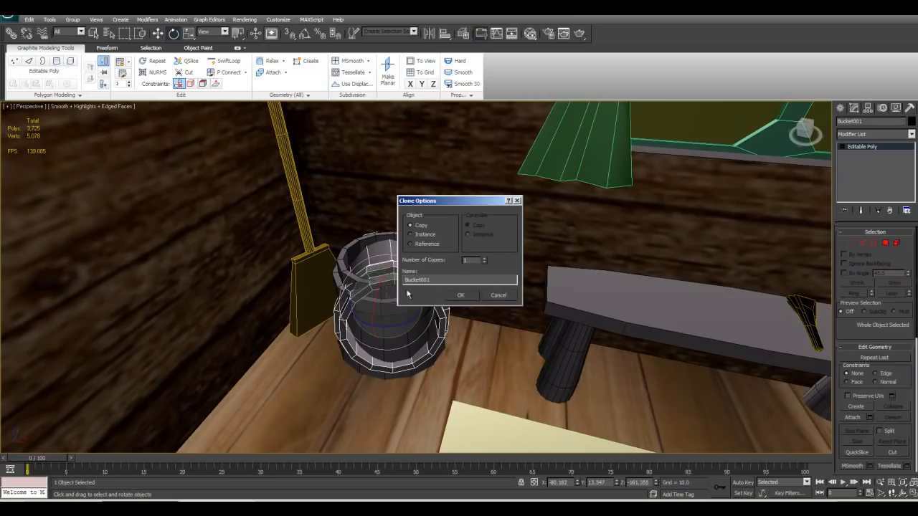
pyautogui.click(498, 295)
# Try cloning the corner bucket by moving a copy towards the rug, dismissing the Clone Options
pyautogui.scroll(-6, 435, 341)
pyautogui.press('w')
pyautogui.keyDown('shift'); pyautogui.moveTo(405, 279); pyautogui.dragTo(429, 315); pyautogui.keyUp('shift')
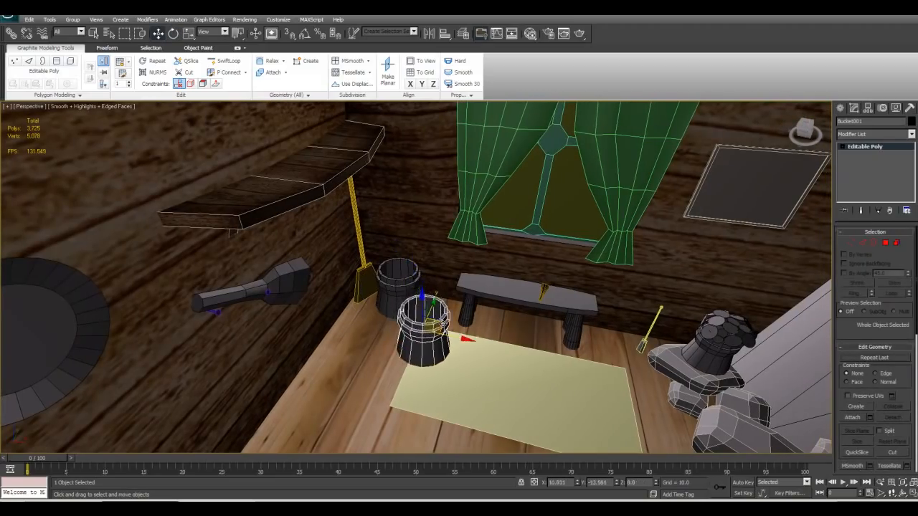
pyautogui.click(498, 295)
# Select the small bench under the window and examine its legs and seat edge from several angles
pyautogui.moveTo(482, 333)
pyautogui.keyDown('alt'); pyautogui.mouseDown(button='middle')
pyautogui.moveTo(469, 296)
pyautogui.moveTo(482, 346)
pyautogui.moveTo(473, 327)
pyautogui.moveTo(485, 338)
pyautogui.moveTo(478, 330)
pyautogui.moveTo(457, 334)
pyautogui.moveTo(458, 361)
pyautogui.moveTo(464, 338)
pyautogui.mouseUp(button='middle'); pyautogui.keyUp('alt')
pyautogui.scroll(-3, 459, 356)
pyautogui.scroll(6, 465, 338)
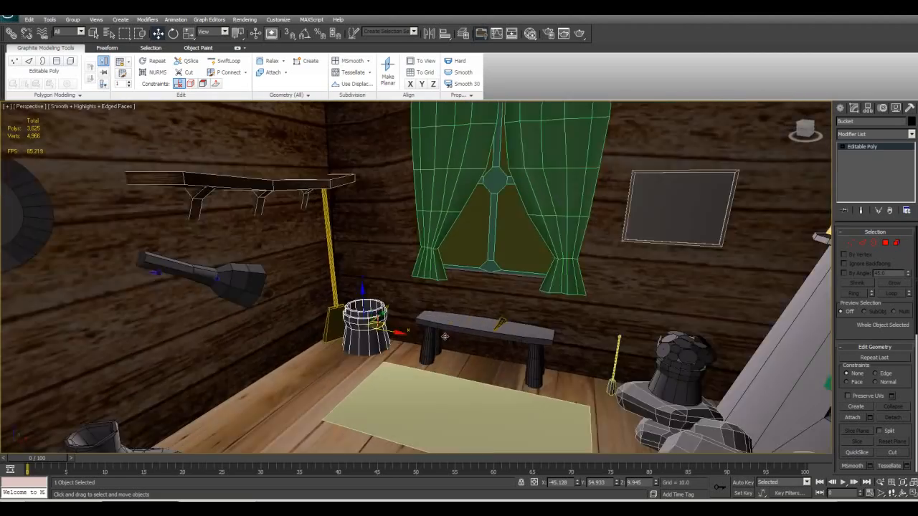
pyautogui.click(553, 345)
pyautogui.keyDown('alt'); pyautogui.moveTo(554, 352); pyautogui.dragTo(526, 302, button='middle'); pyautogui.keyUp('alt')
pyautogui.scroll(5, 501, 343)
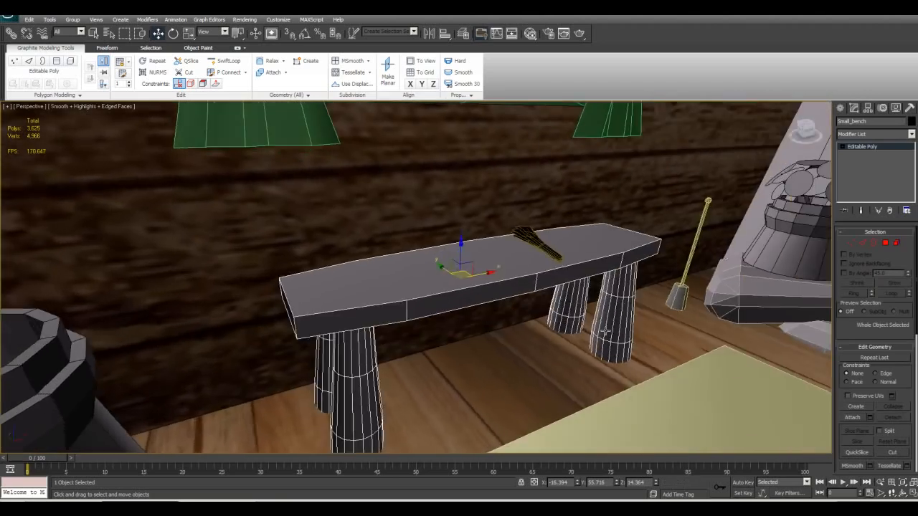
pyautogui.keyDown('alt'); pyautogui.moveTo(605, 331); pyautogui.dragTo(468, 356, button='middle'); pyautogui.keyUp('alt')
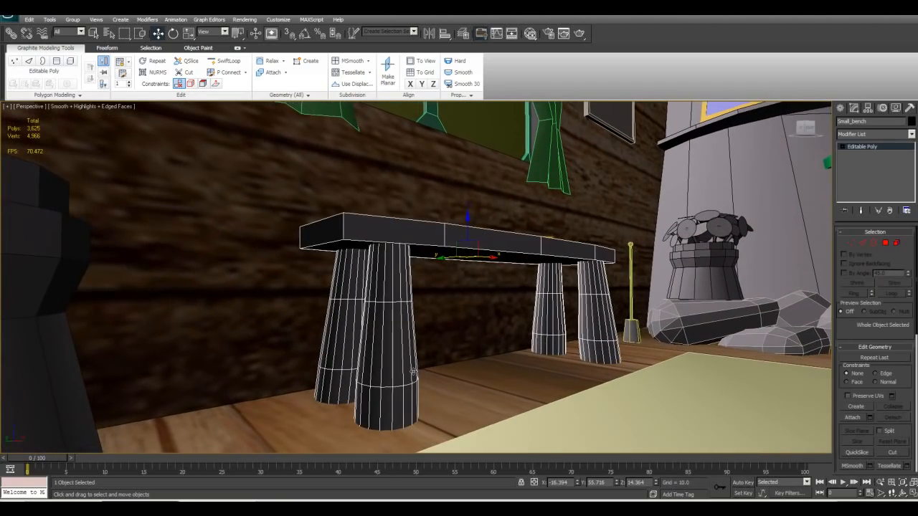
pyautogui.keyDown('alt'); pyautogui.moveTo(400, 385); pyautogui.dragTo(424, 396, button='middle'); pyautogui.keyUp('alt')
pyautogui.keyDown('alt'); pyautogui.moveTo(251, 395); pyautogui.dragTo(322, 402, button='middle'); pyautogui.keyUp('alt')
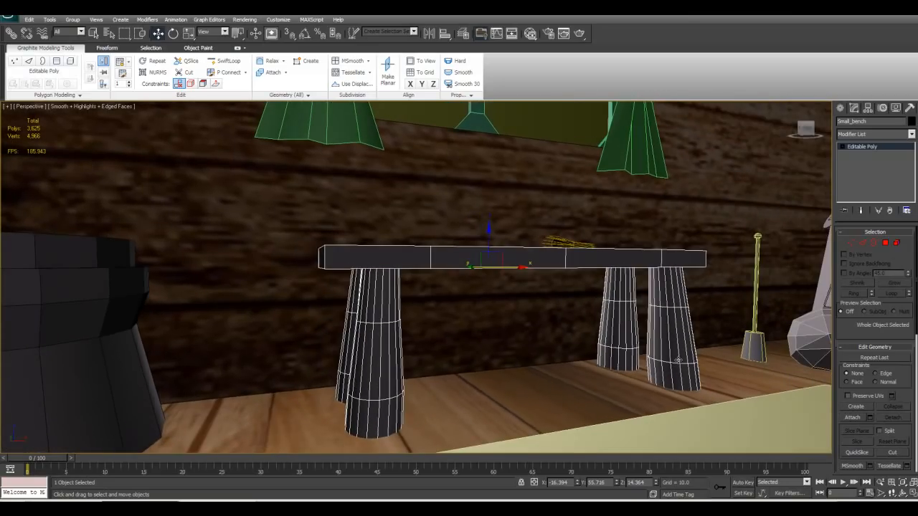
pyautogui.keyDown('alt'); pyautogui.moveTo(674, 362); pyautogui.dragTo(285, 356, button='middle'); pyautogui.keyUp('alt')
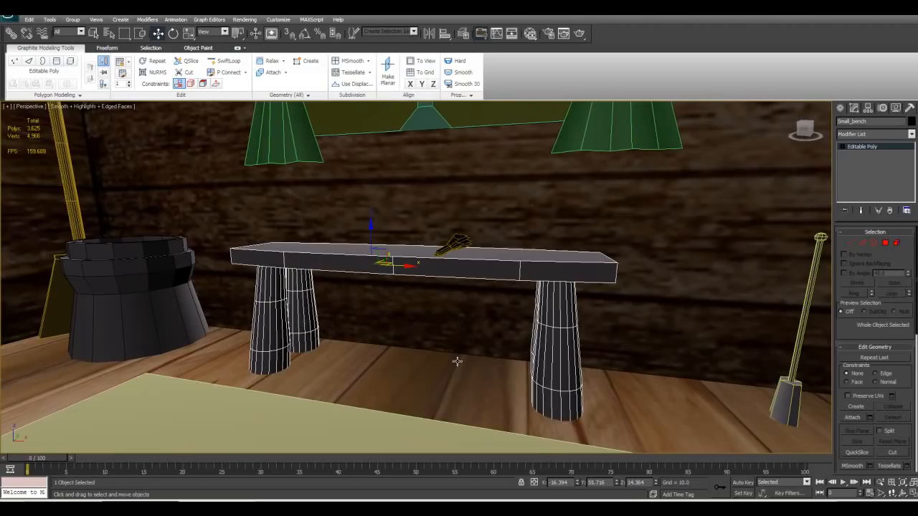
# Examine the top of the small bench's seat and its tapered ends from above and from the side
pyautogui.keyDown('alt'); pyautogui.moveTo(340, 330); pyautogui.dragTo(378, 285, button='middle'); pyautogui.keyUp('alt')
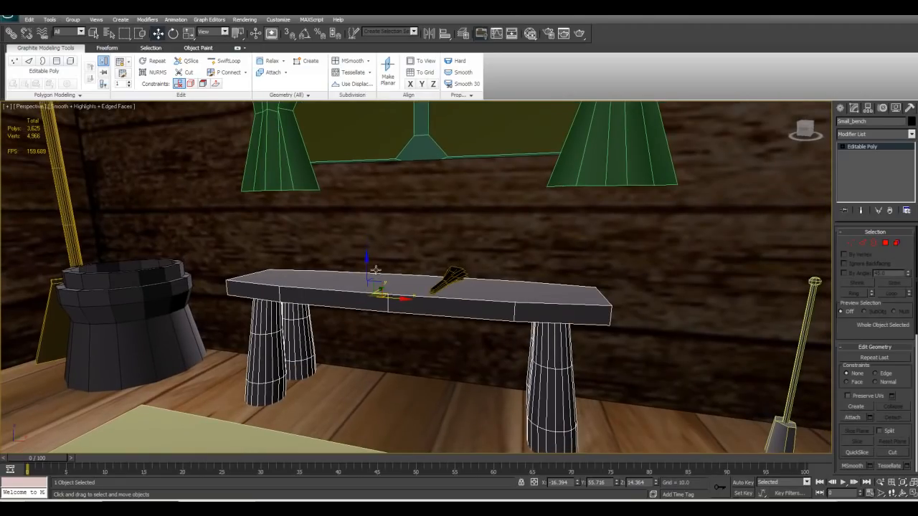
pyautogui.click(432, 290)
pyautogui.click(378, 285)
pyautogui.keyDown('alt'); pyautogui.moveTo(366, 267); pyautogui.dragTo(553, 362, button='middle'); pyautogui.keyUp('alt')
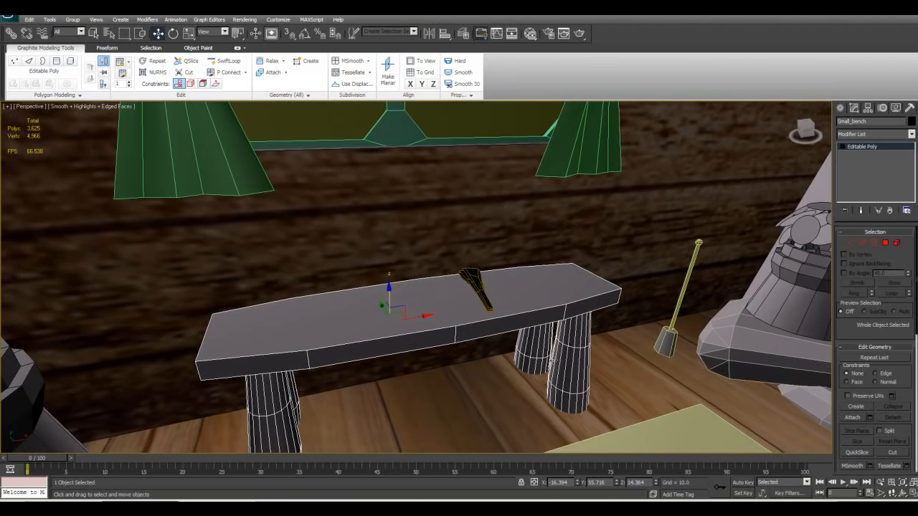
pyautogui.keyDown('alt'); pyautogui.moveTo(408, 331); pyautogui.dragTo(459, 307, button='middle'); pyautogui.keyUp('alt')
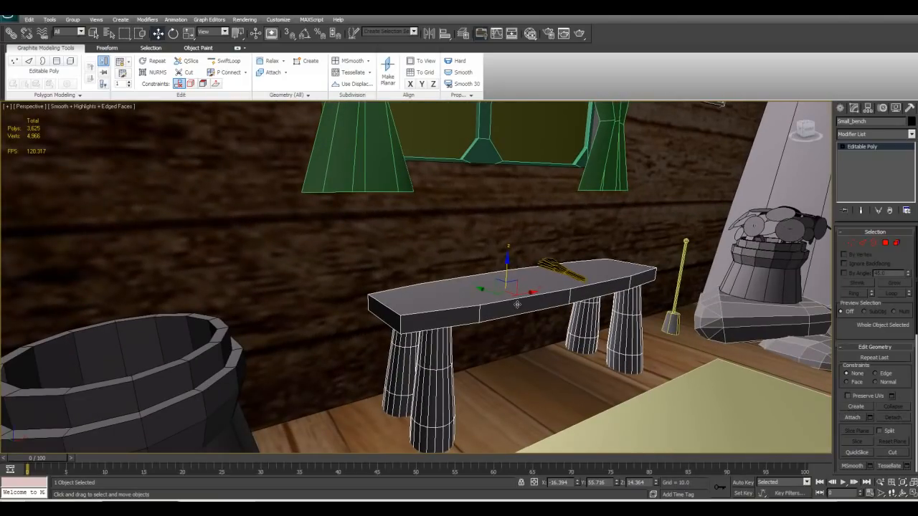
# Create a flat box outside the house, about 27 long, 64 wide and 3.4 high, and frame it for moving
pyautogui.keyDown('alt'); pyautogui.moveTo(517, 305); pyautogui.dragTo(676, 358, button='middle'); pyautogui.keyUp('alt')
pyautogui.click(841, 108)
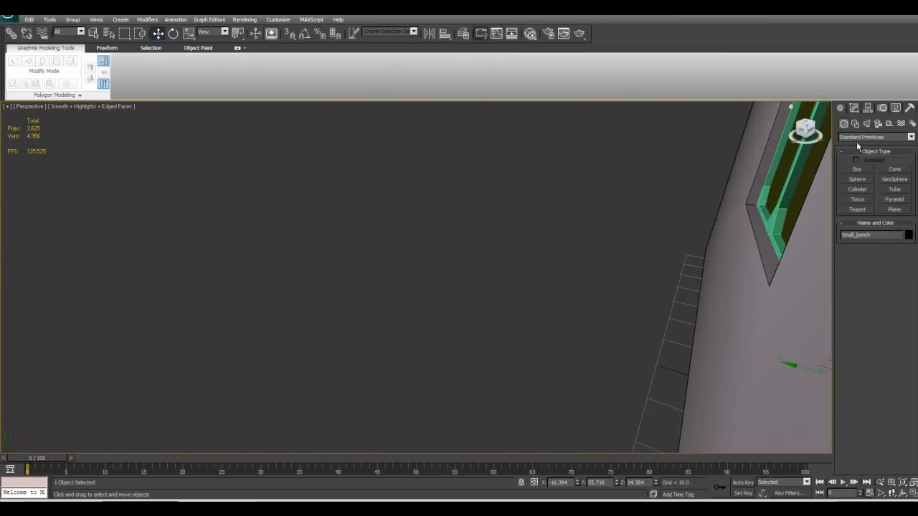
pyautogui.moveTo(409, 257); pyautogui.dragTo(279, 389)
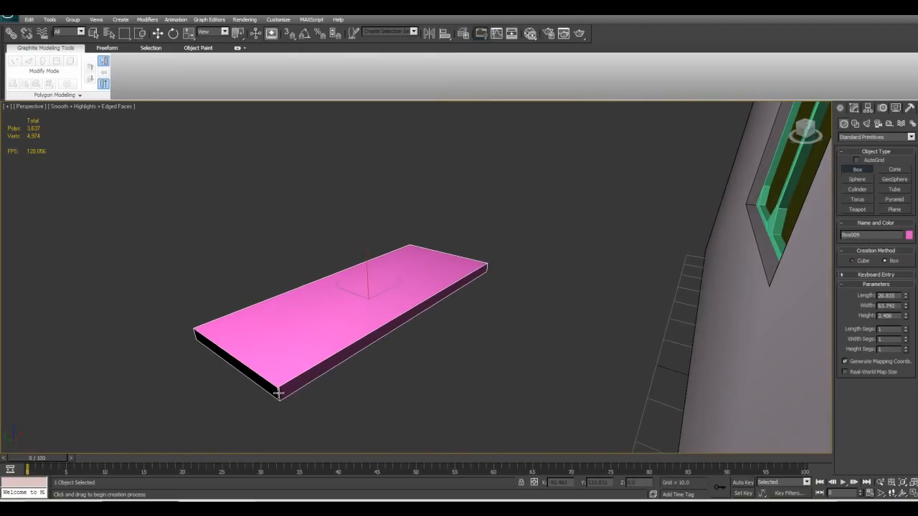
pyautogui.keyDown('alt'); pyautogui.moveTo(284, 391); pyautogui.dragTo(335, 400, button='middle'); pyautogui.keyUp('alt')
pyautogui.press('z')
pyautogui.scroll(-5, 357, 337)
pyautogui.keyDown('alt'); pyautogui.moveTo(365, 366); pyautogui.dragTo(424, 295, button='middle'); pyautogui.keyUp('alt')
pyautogui.press('w')
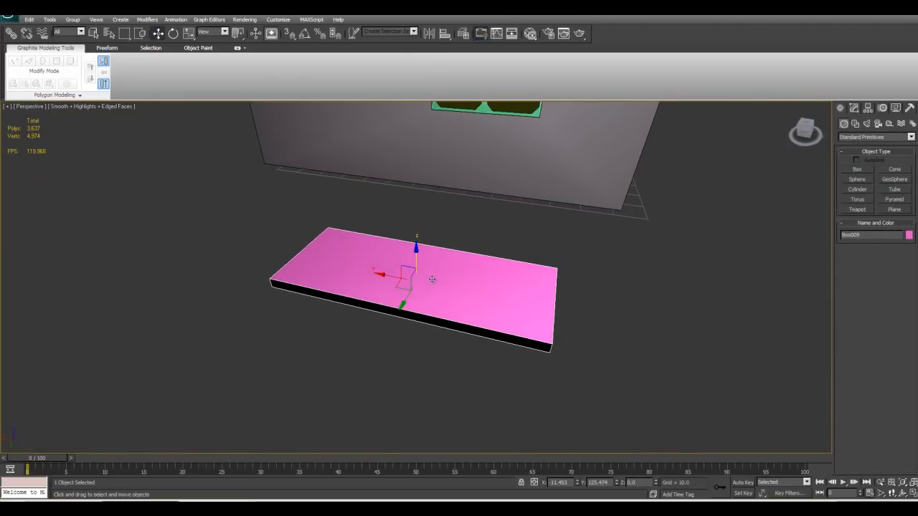
# Convert the flat box to an Editable Poly
pyautogui.rightClick(515, 294)
pyautogui.keyDown('alt'); pyautogui.moveTo(560, 316); pyautogui.dragTo(466, 380, button='middle'); pyautogui.keyUp('alt')
pyautogui.rightClick(428, 301)
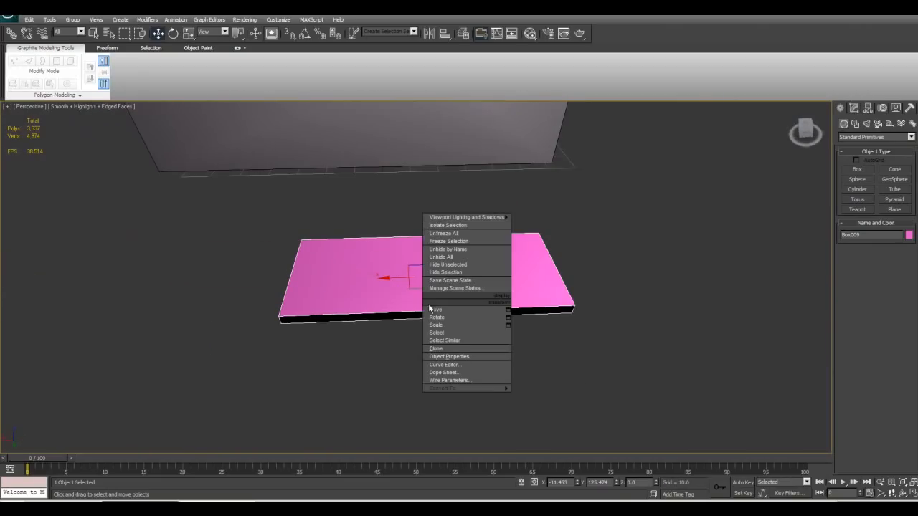
pyautogui.moveTo(526, 388)
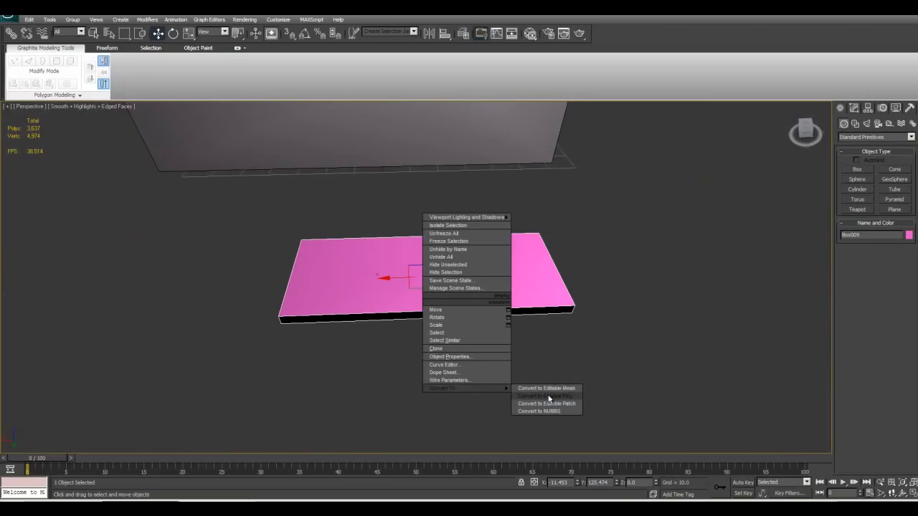
pyautogui.click(560, 401)
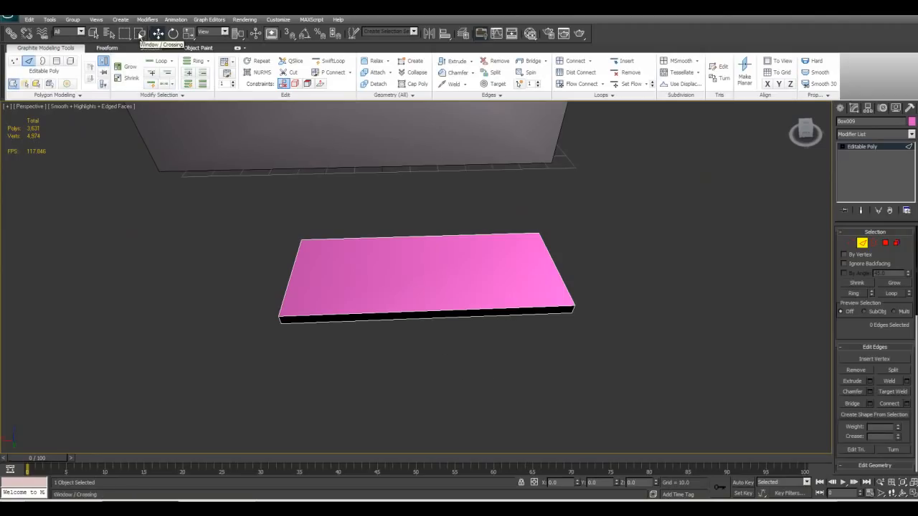
# Connect the flat box's four long edges with 3 segments, dividing it across its width
pyautogui.moveTo(429, 419); pyautogui.dragTo(393, 214)
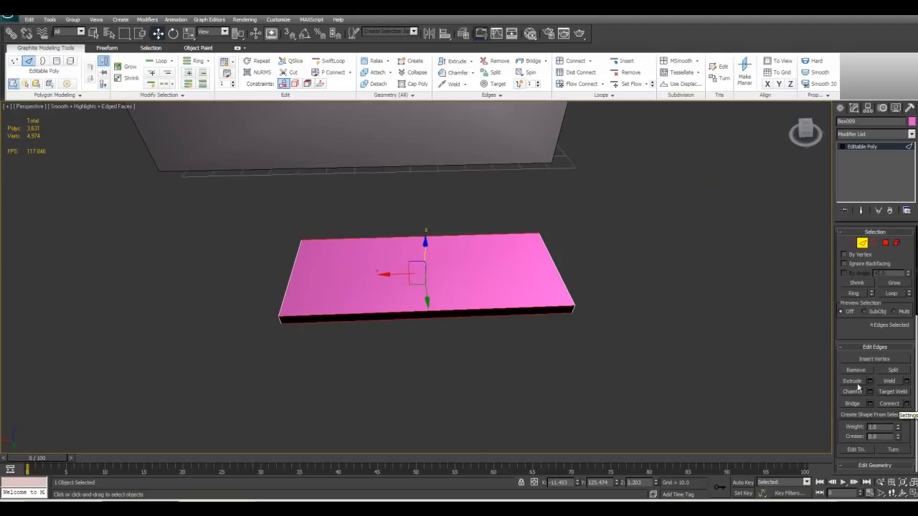
pyautogui.click(907, 404)
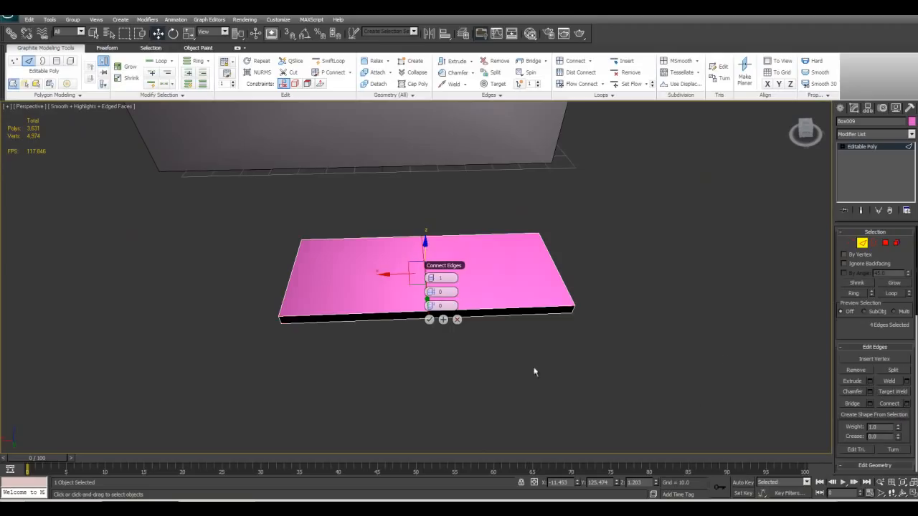
pyautogui.moveTo(433, 279); pyautogui.dragTo(434, 280)
pyautogui.click(433, 278)
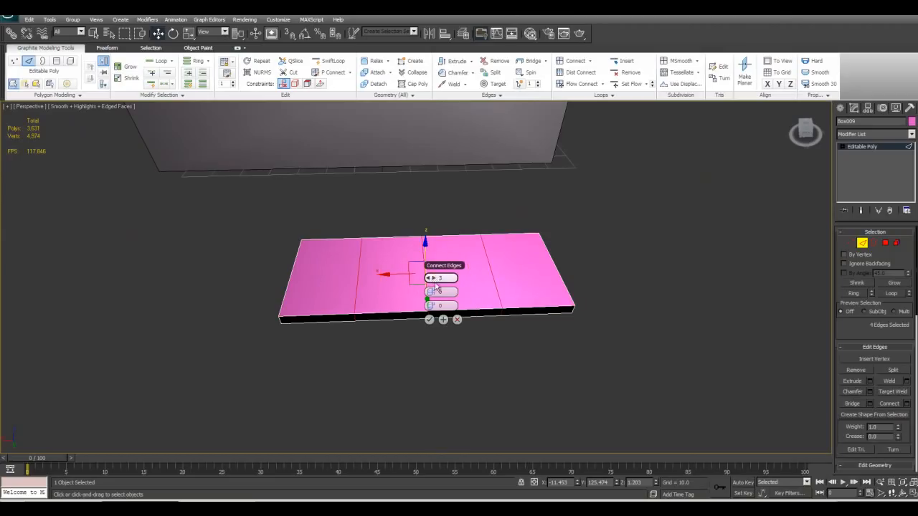
pyautogui.click(430, 320)
pyautogui.moveTo(430, 320)
pyautogui.keyDown('alt'); pyautogui.mouseDown(button='middle')
pyautogui.moveTo(421, 317)
pyautogui.moveTo(447, 328)
pyautogui.moveTo(428, 315)
pyautogui.mouseUp(button='middle'); pyautogui.keyUp('alt')
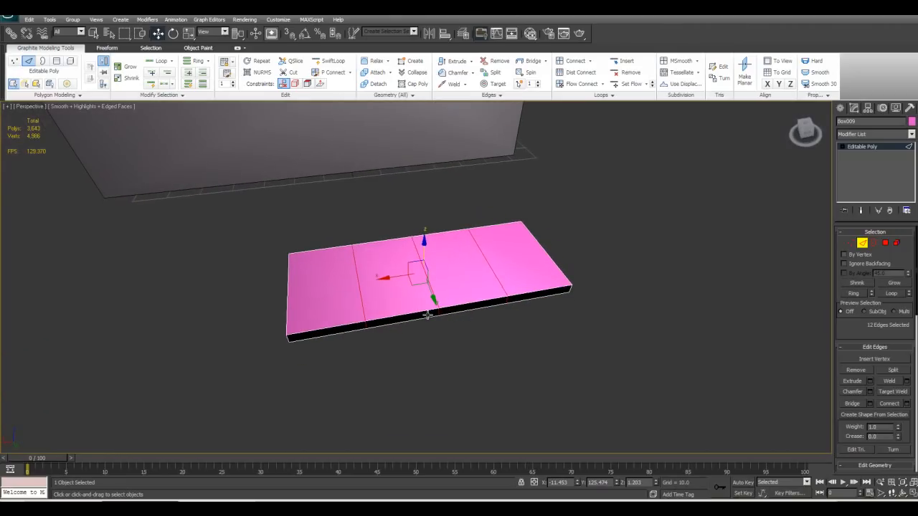
# Undo the edge connection and redo it with 3 segments, trying out pinch and slide values before resetting both to 0
pyautogui.hotkey('ctrl', 'z')
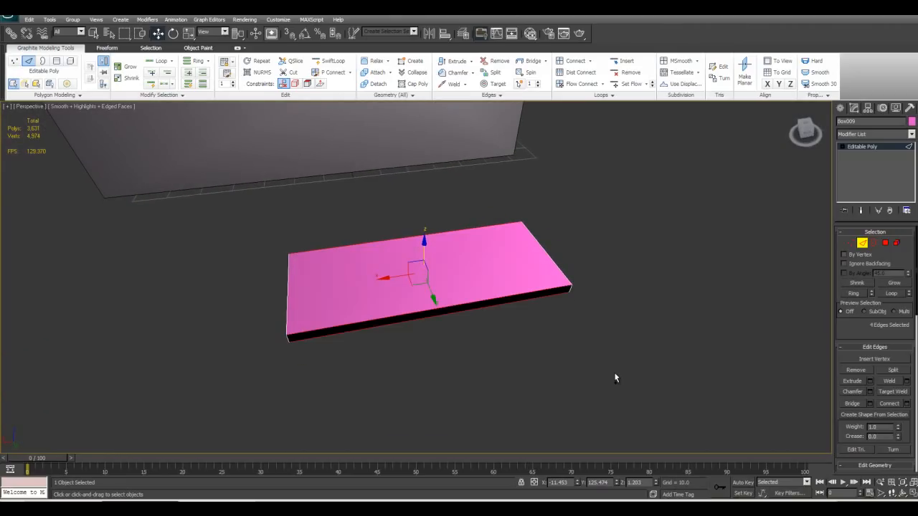
pyautogui.click(906, 404)
pyautogui.keyDown('alt'); pyautogui.moveTo(546, 356); pyautogui.dragTo(529, 373, button='middle'); pyautogui.keyUp('alt')
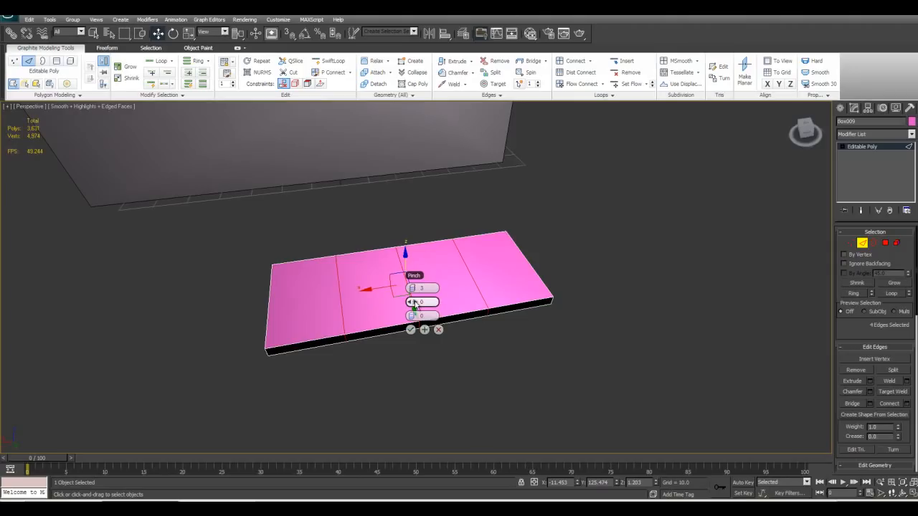
pyautogui.moveTo(413, 302); pyautogui.dragTo(440, 316)
pyautogui.rightClick(441, 317)
pyautogui.moveTo(479, 364); pyautogui.dragTo(492, 376, button='middle')
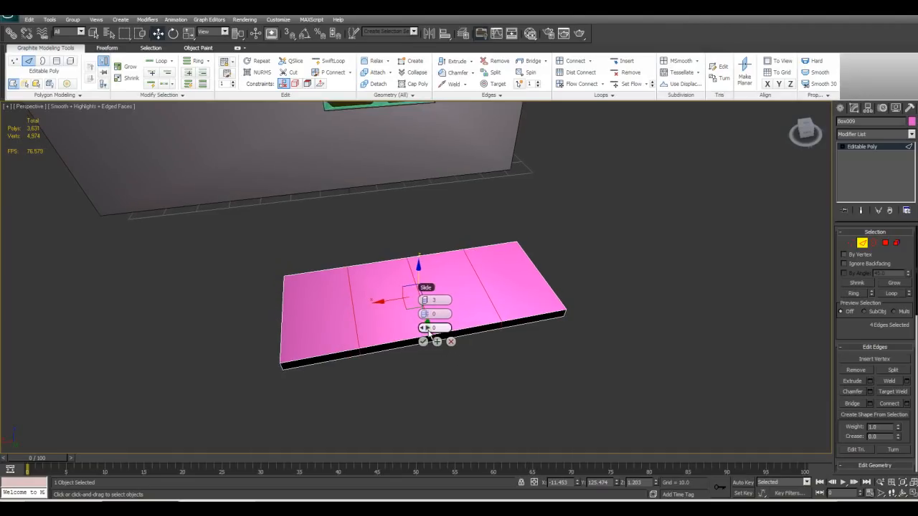
pyautogui.moveTo(429, 330); pyautogui.dragTo(492, 334)
pyautogui.click(488, 339)
pyautogui.hotkey('ctrl', 'z')
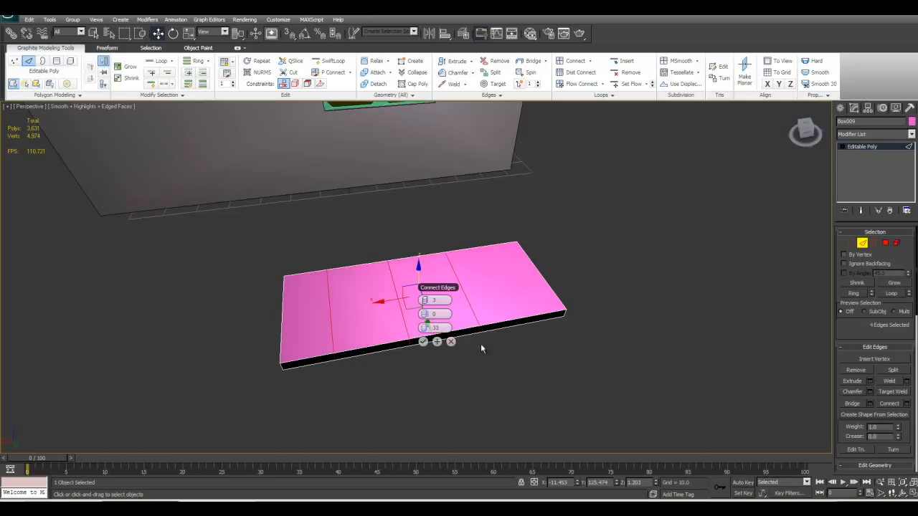
pyautogui.rightClick(425, 329)
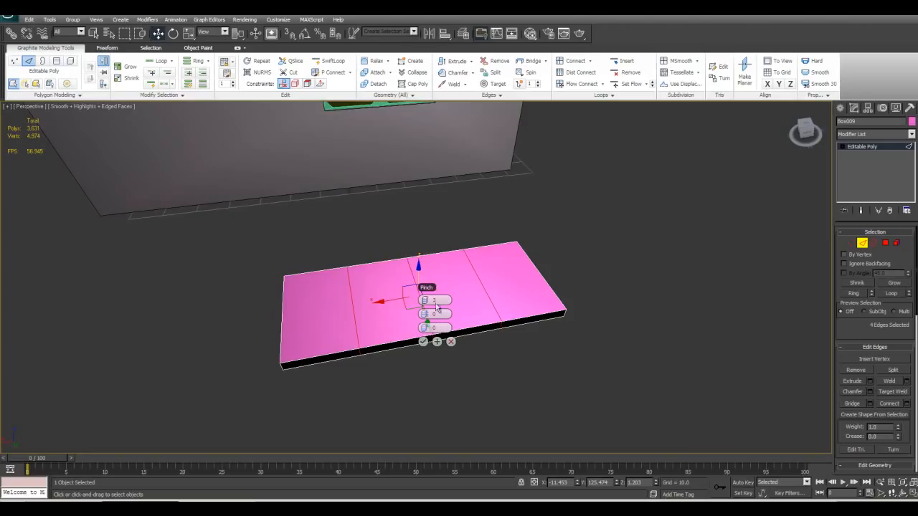
pyautogui.click(423, 342)
# Bow one long side of the slab outward by moving its three inner vertical edges, with the middle edge slightly further out
pyautogui.keyDown('alt'); pyautogui.moveTo(507, 389); pyautogui.dragTo(441, 321, button='middle'); pyautogui.keyUp('alt')
pyautogui.scroll(3, 439, 347)
pyautogui.scroll(2, 436, 350)
pyautogui.scroll(1, 437, 353)
pyautogui.moveTo(437, 353); pyautogui.dragTo(470, 295, button='middle')
pyautogui.click(453, 345)
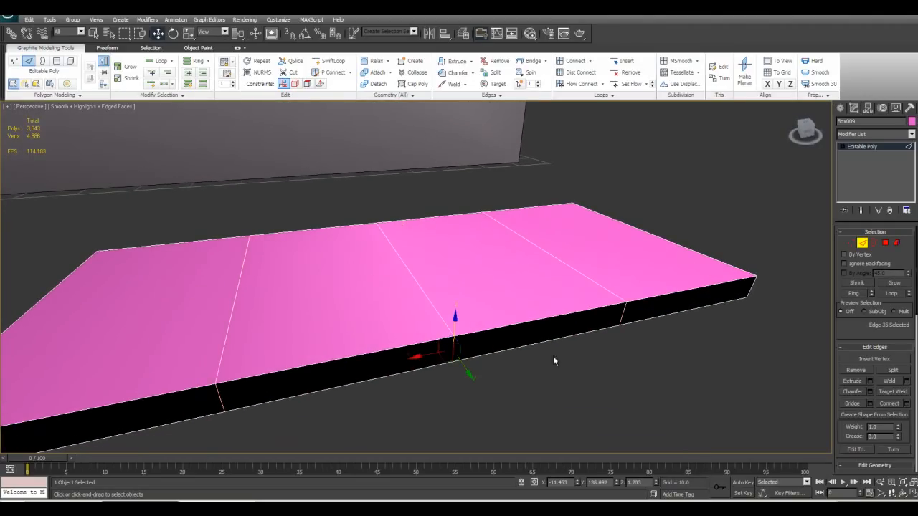
pyautogui.keyDown('ctrl'); pyautogui.click(620, 317); pyautogui.keyUp('ctrl')
pyautogui.keyDown('ctrl'); pyautogui.click(217, 393); pyautogui.keyUp('ctrl')
pyautogui.scroll(-3, 302, 393)
pyautogui.keyDown('alt'); pyautogui.moveTo(301, 395); pyautogui.dragTo(441, 348, button='middle'); pyautogui.keyUp('alt')
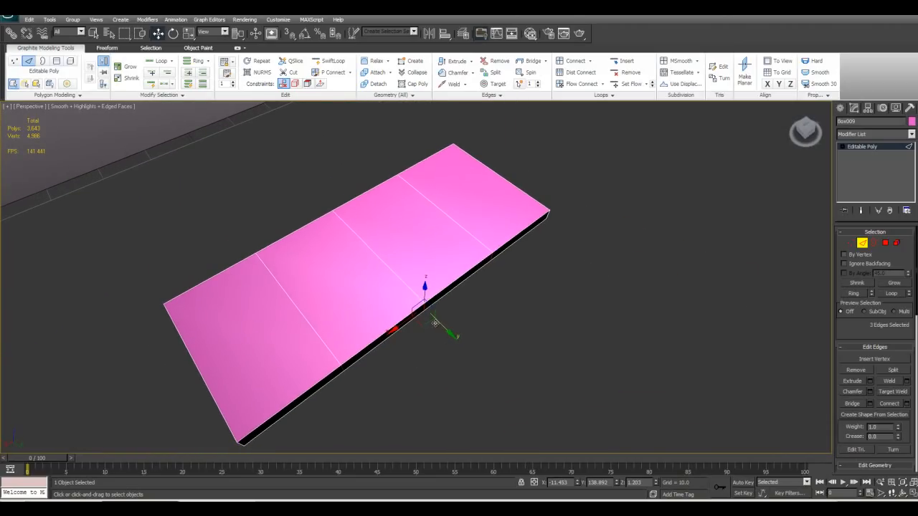
pyautogui.moveTo(442, 323); pyautogui.dragTo(438, 328)
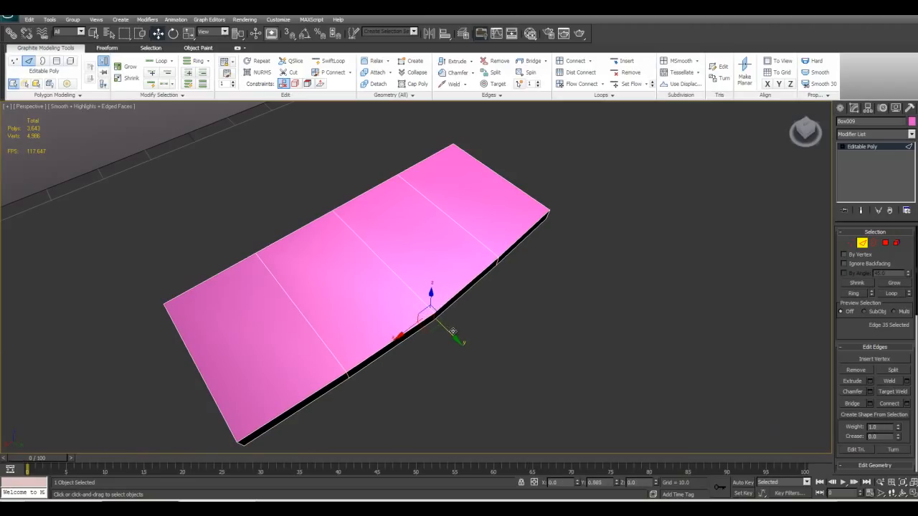
pyautogui.keyDown('alt'); pyautogui.moveTo(451, 331); pyautogui.dragTo(477, 356, button='middle'); pyautogui.keyUp('alt')
# Bow the opposite long side outward in the same way, moving its three vertical edges and pushing the middle one slightly further
pyautogui.click(436, 349)
pyautogui.keyDown('ctrl'); pyautogui.click(519, 305); pyautogui.keyUp('ctrl')
pyautogui.keyDown('ctrl'); pyautogui.click(582, 267); pyautogui.keyUp('ctrl')
pyautogui.moveTo(498, 290); pyautogui.dragTo(530, 302)
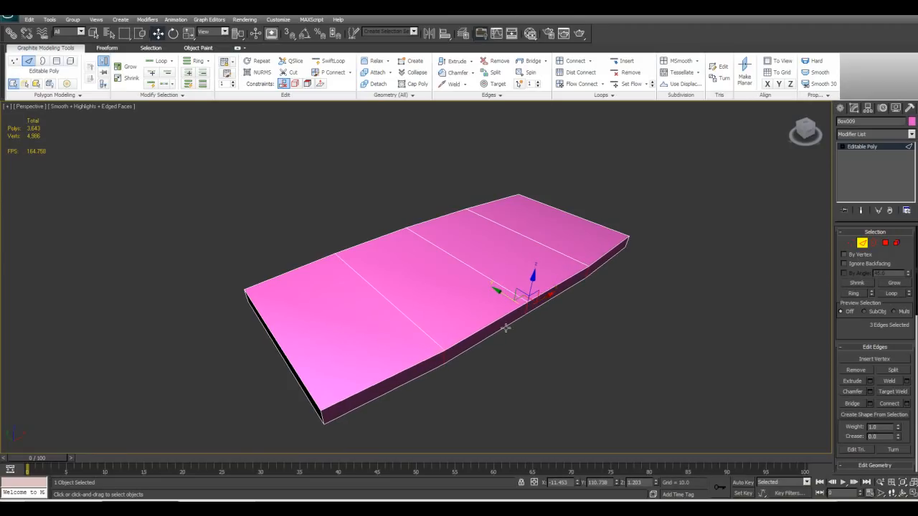
pyautogui.click(528, 309)
pyautogui.moveTo(502, 294); pyautogui.dragTo(505, 297)
pyautogui.keyDown('alt'); pyautogui.moveTo(505, 297); pyautogui.dragTo(545, 389, button='middle'); pyautogui.keyUp('alt')
pyautogui.click(552, 350)
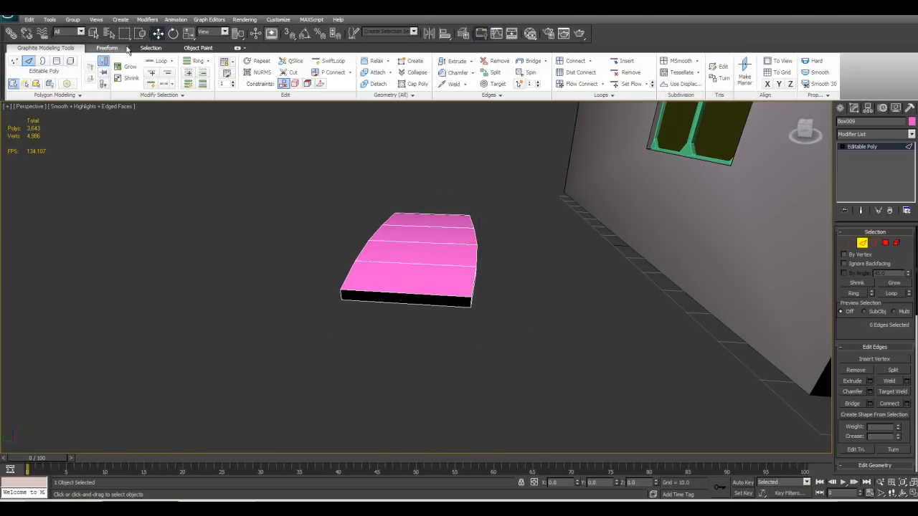
# Try a crossing selection of one side's edges and scaling the whole slab narrower along its width, and undo the scaling
pyautogui.moveTo(537, 383); pyautogui.dragTo(439, 184)
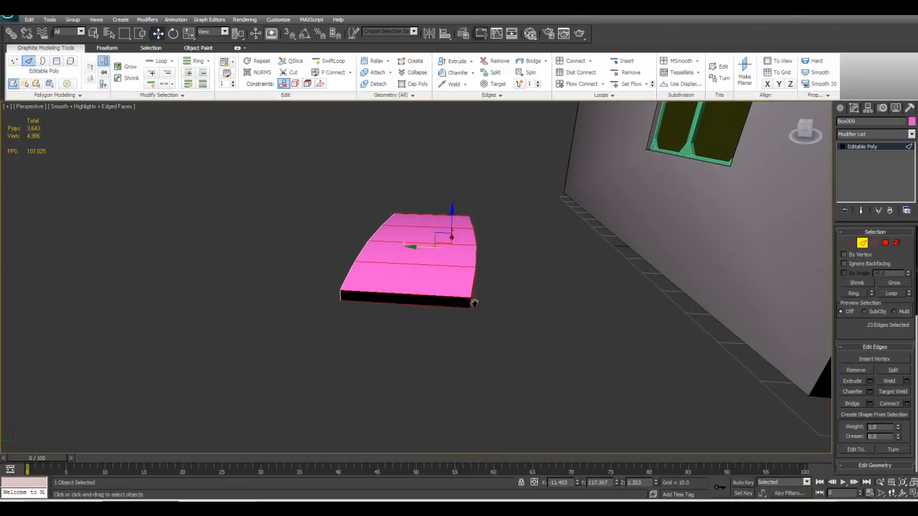
pyautogui.keyDown('alt'); pyautogui.moveTo(477, 304); pyautogui.dragTo(769, 272, button='middle'); pyautogui.keyUp('alt')
pyautogui.click(862, 243)
pyautogui.keyDown('alt'); pyautogui.moveTo(390, 344); pyautogui.dragTo(364, 309, button='middle'); pyautogui.keyUp('alt')
pyautogui.press('r')
pyautogui.moveTo(427, 277); pyautogui.dragTo(340, 268)
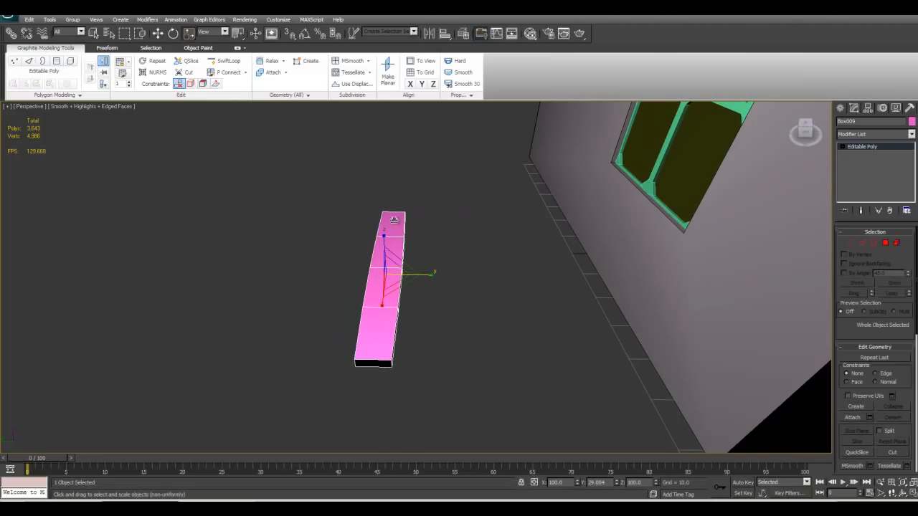
pyautogui.hotkey('ctrl', 'z')
# Examine the slab's curved sides and width from several low angles
pyautogui.keyDown('alt'); pyautogui.moveTo(433, 301); pyautogui.dragTo(386, 289, button='middle'); pyautogui.keyUp('alt')
pyautogui.scroll(2, 395, 312)
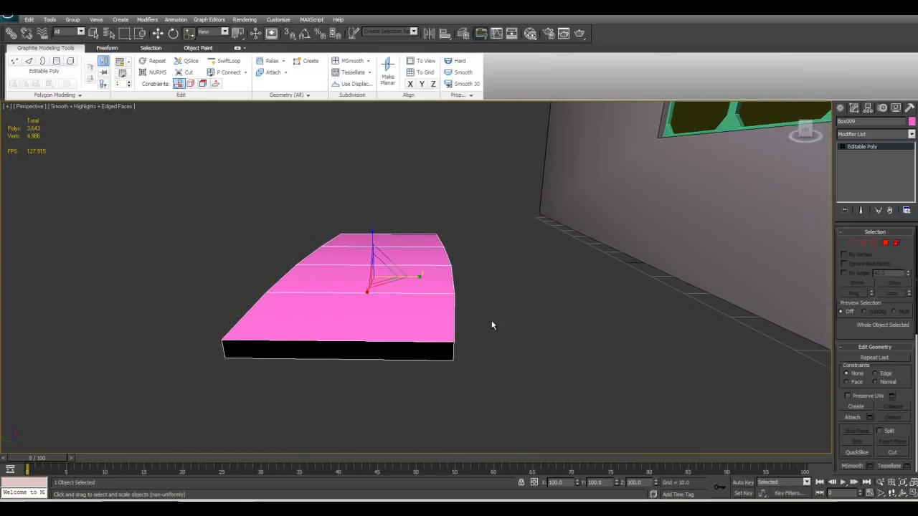
pyautogui.keyDown('alt'); pyautogui.moveTo(464, 318); pyautogui.dragTo(471, 333, button='middle'); pyautogui.keyUp('alt')
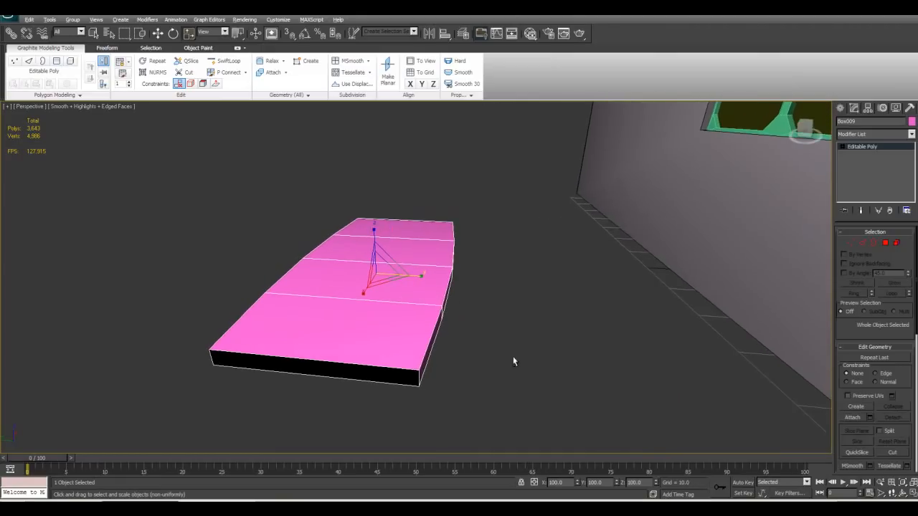
pyautogui.keyDown('alt'); pyautogui.moveTo(512, 359); pyautogui.dragTo(521, 345, button='middle'); pyautogui.keyUp('alt')
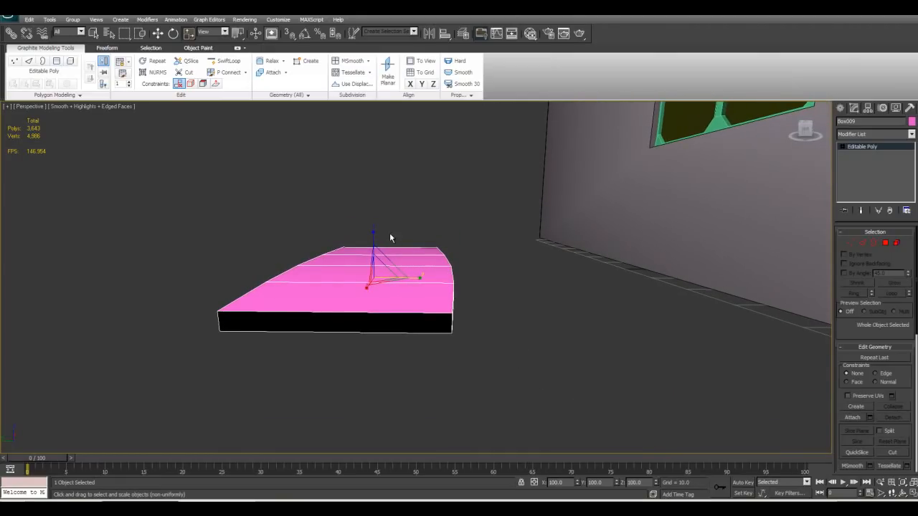
pyautogui.keyDown('alt'); pyautogui.moveTo(402, 324); pyautogui.dragTo(472, 381, button='middle'); pyautogui.keyUp('alt')
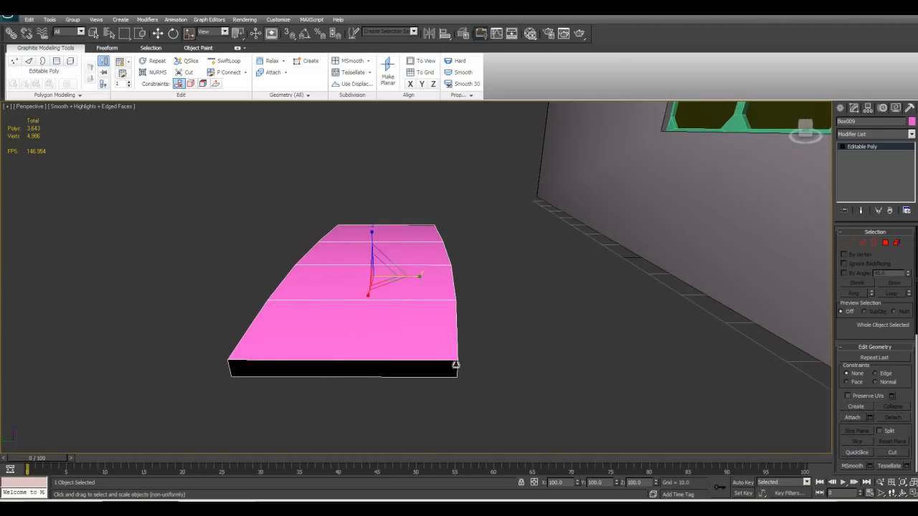
pyautogui.keyDown('alt'); pyautogui.moveTo(437, 229); pyautogui.dragTo(424, 320, button='middle'); pyautogui.keyUp('alt')
pyautogui.keyDown('alt'); pyautogui.moveTo(286, 247); pyautogui.dragTo(276, 233, button='middle'); pyautogui.keyUp('alt')
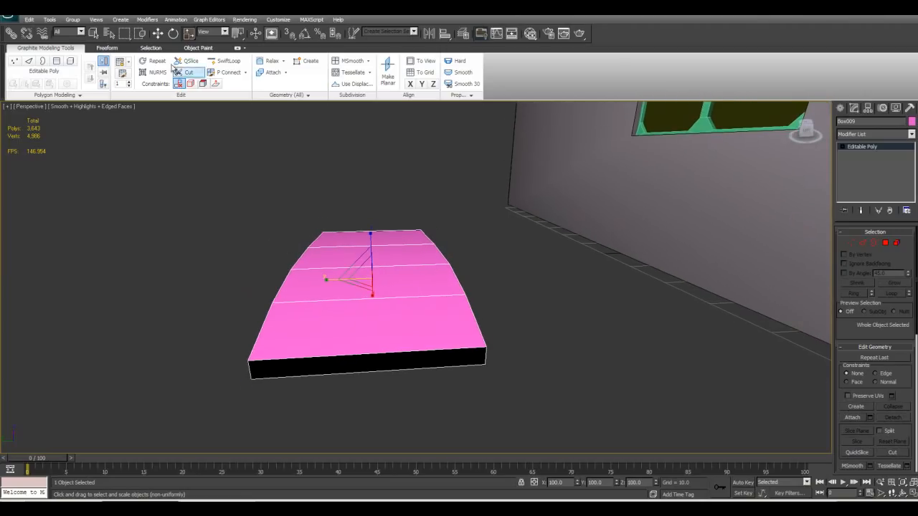
# Set region selection to window mode and move all edges of one curved long side inward to narrow the slab
pyautogui.click(140, 36)
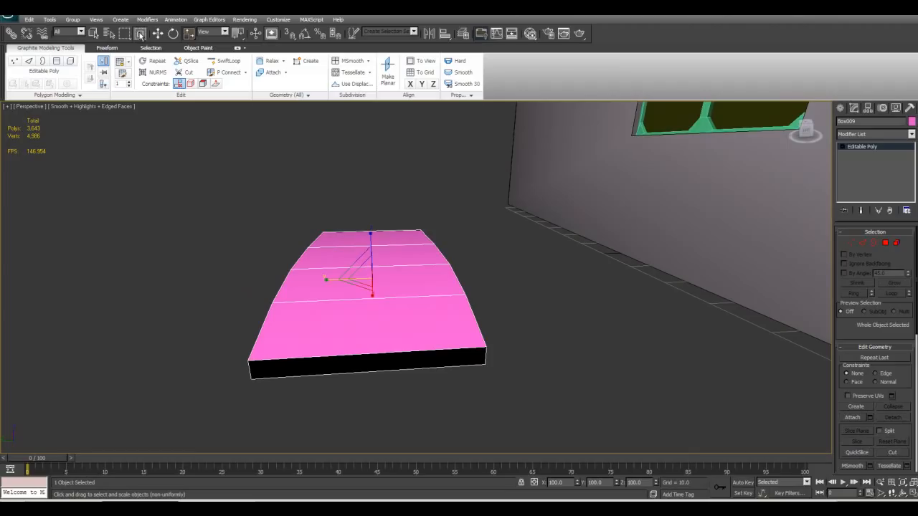
pyautogui.moveTo(356, 204); pyautogui.dragTo(342, 195, button='middle')
pyautogui.moveTo(403, 215); pyautogui.dragTo(361, 164)
pyautogui.click(375, 334)
pyautogui.press('2')
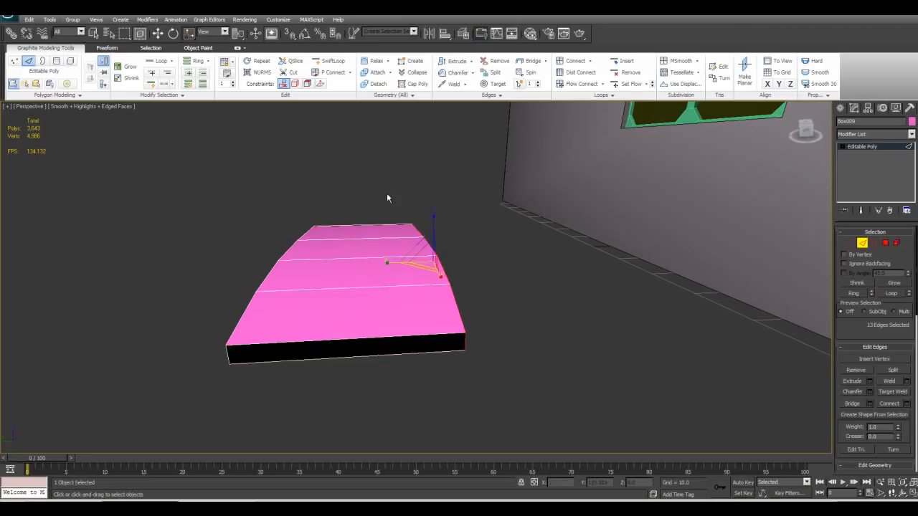
pyautogui.press('w')
pyautogui.keyDown('alt'); pyautogui.moveTo(402, 275); pyautogui.dragTo(393, 309, button='middle'); pyautogui.keyUp('alt')
pyautogui.moveTo(392, 260); pyautogui.dragTo(354, 263)
pyautogui.keyDown('alt'); pyautogui.moveTo(351, 263); pyautogui.dragTo(520, 255, button='middle'); pyautogui.keyUp('alt')
pyautogui.click(863, 244)
pyautogui.keyDown('alt'); pyautogui.moveTo(460, 309); pyautogui.dragTo(470, 317, button='middle'); pyautogui.keyUp('alt')
pyautogui.scroll(5, 465, 314)
pyautogui.keyDown('alt'); pyautogui.moveTo(380, 304); pyautogui.dragTo(617, 319, button='middle'); pyautogui.keyUp('alt')
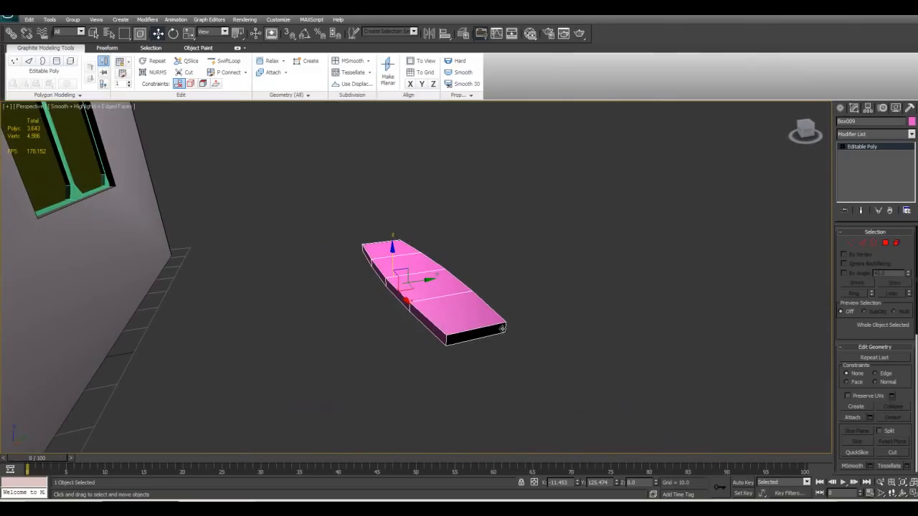
# Select the slab's two end faces and scale them narrower along the width to taper both ends
pyautogui.press('4')
pyautogui.click(482, 336)
pyautogui.keyDown('alt'); pyautogui.moveTo(431, 316); pyautogui.dragTo(546, 299, button='middle'); pyautogui.keyUp('alt')
pyautogui.keyDown('ctrl'); pyautogui.click(453, 326); pyautogui.keyUp('ctrl')
pyautogui.keyDown('alt'); pyautogui.moveTo(366, 333); pyautogui.dragTo(386, 342, button='middle'); pyautogui.keyUp('alt')
pyautogui.press('r')
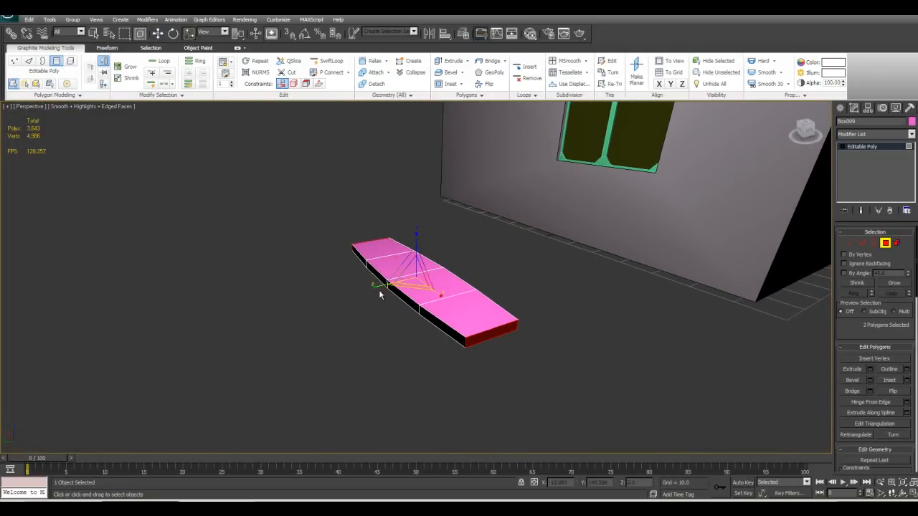
pyautogui.moveTo(376, 285); pyautogui.dragTo(379, 283)
pyautogui.keyDown('alt'); pyautogui.moveTo(380, 283); pyautogui.dragTo(441, 347, button='middle'); pyautogui.keyUp('alt')
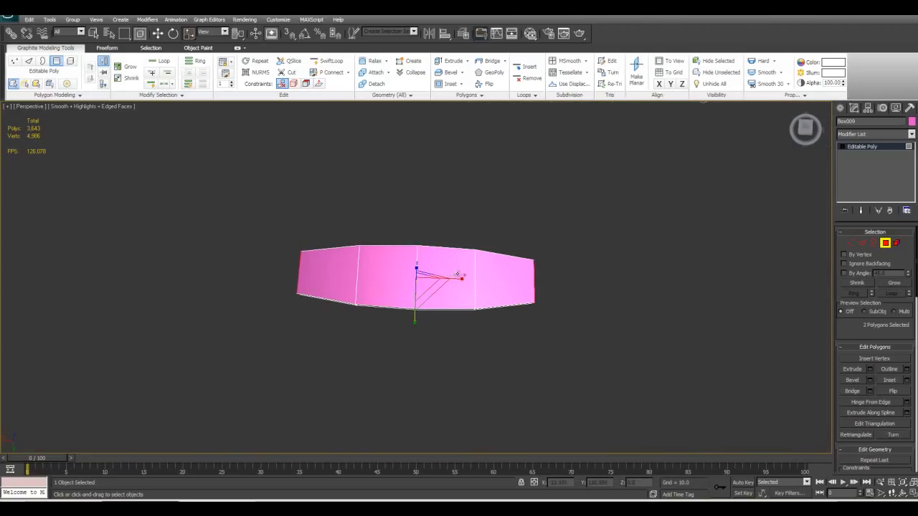
pyautogui.moveTo(460, 280); pyautogui.dragTo(457, 281)
pyautogui.keyDown('alt'); pyautogui.moveTo(457, 281); pyautogui.dragTo(382, 284, button='middle'); pyautogui.keyUp('alt')
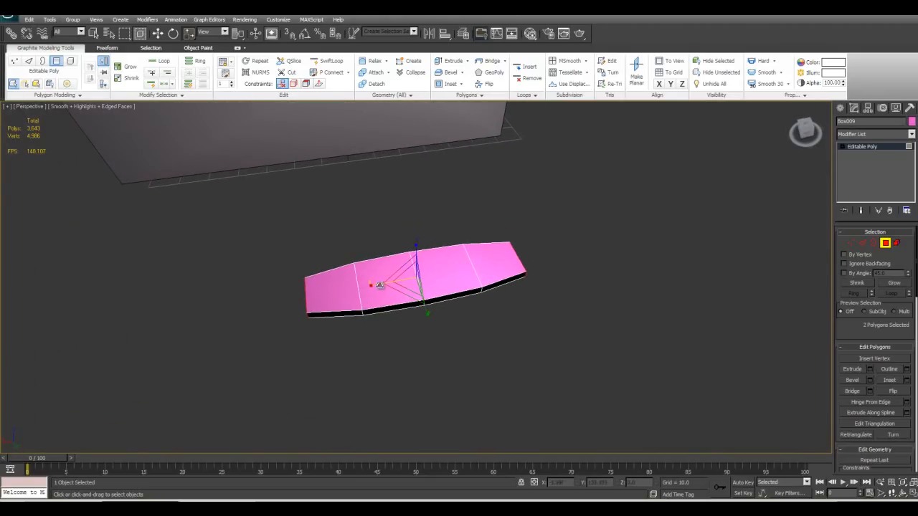
# Try scaling the two end faces along the slab's length with the transform centre set to the pivot point
pyautogui.moveTo(374, 285); pyautogui.dragTo(357, 271)
pyautogui.moveTo(238, 34)
pyautogui.mouseDown()
pyautogui.moveTo(239, 66)
pyautogui.moveTo(238, 48)
pyautogui.mouseUp()
pyautogui.keyDown('alt'); pyautogui.moveTo(300, 331); pyautogui.dragTo(332, 387, button='middle'); pyautogui.keyUp('alt')
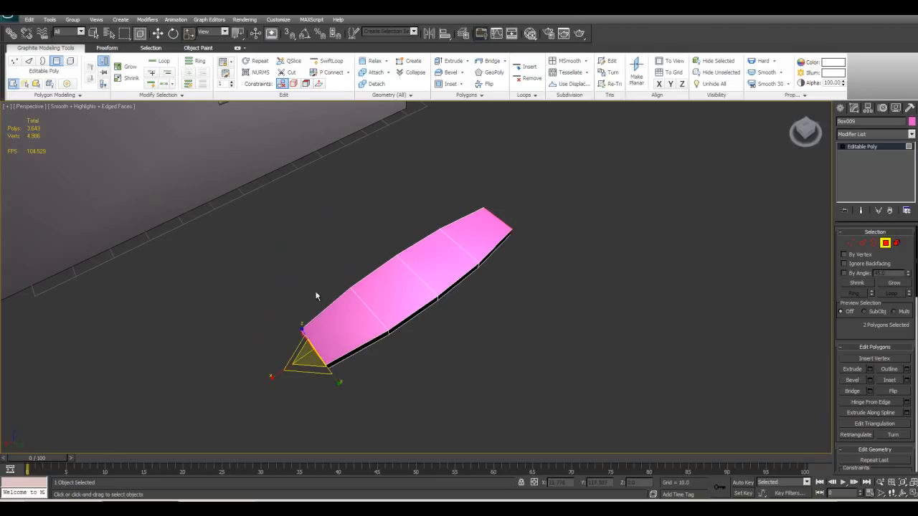
pyautogui.keyDown('alt'); pyautogui.moveTo(291, 372); pyautogui.dragTo(435, 289, button='middle'); pyautogui.keyUp('alt')
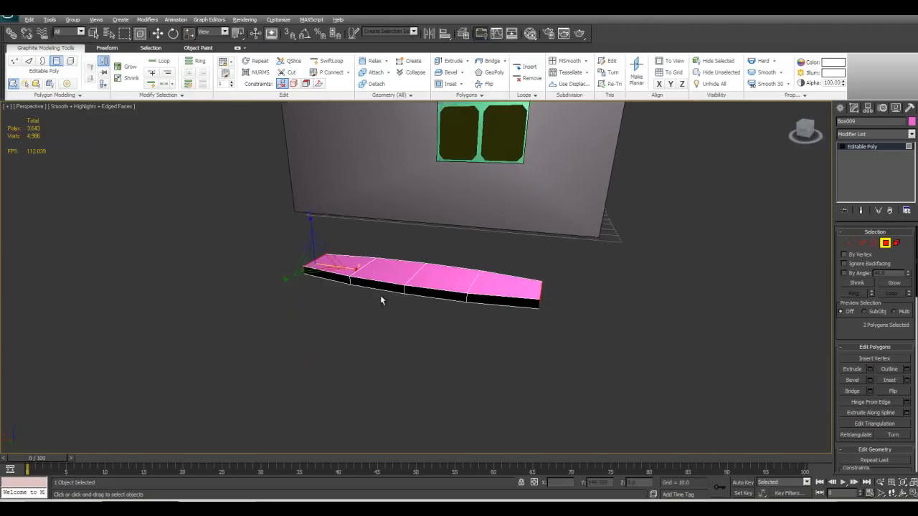
pyautogui.keyDown('alt'); pyautogui.moveTo(375, 301); pyautogui.dragTo(493, 269, button='middle'); pyautogui.keyUp('alt')
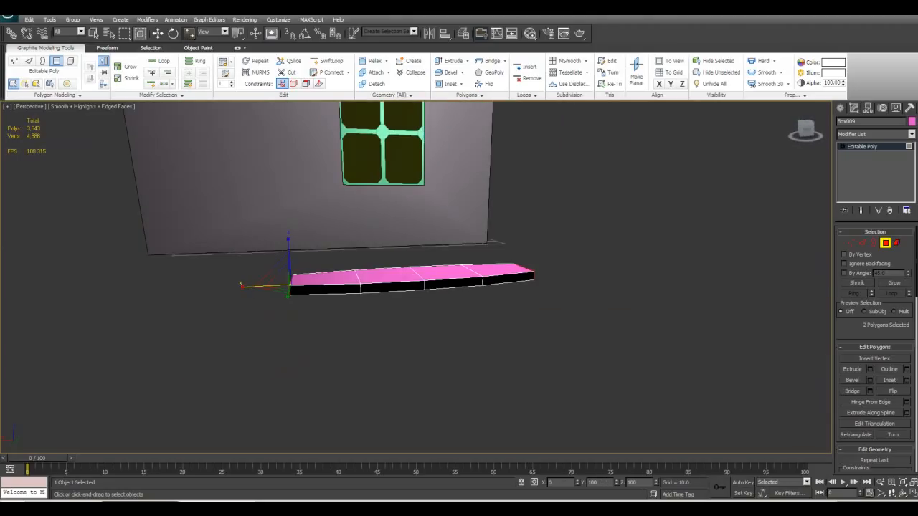
pyautogui.keyDown('alt'); pyautogui.moveTo(314, 253); pyautogui.dragTo(235, 296, button='middle'); pyautogui.keyUp('alt')
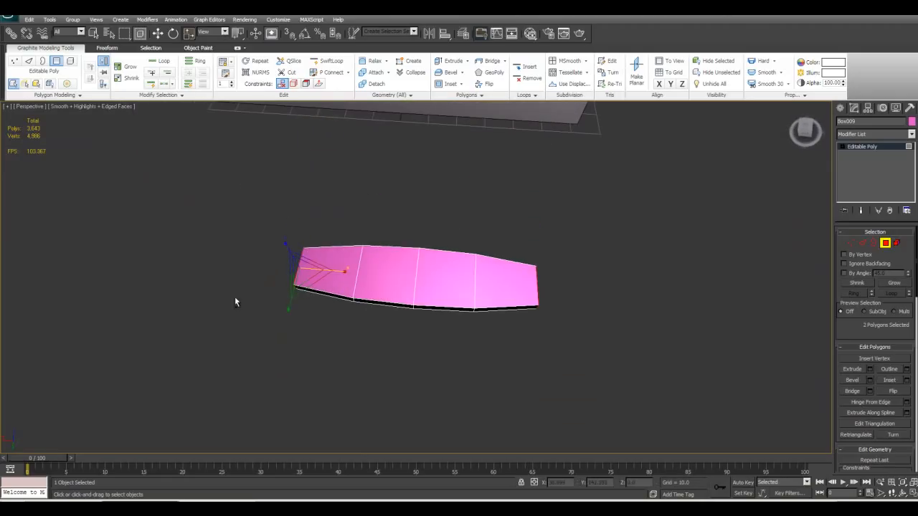
# Return the transform centre to the selection centre and scale the end faces slightly closer together along the slab's length
pyautogui.click(238, 33)
pyautogui.click(238, 64)
pyautogui.moveTo(460, 282); pyautogui.dragTo(458, 282)
pyautogui.keyDown('alt'); pyautogui.moveTo(459, 282); pyautogui.dragTo(343, 264, button='middle'); pyautogui.keyUp('alt')
# Adjust the two outer vertical edges on one long side along the slab's width to refine its curve
pyautogui.press('2')
pyautogui.click(342, 261)
pyautogui.keyDown('ctrl'); pyautogui.click(556, 242); pyautogui.keyUp('ctrl')
pyautogui.keyDown('alt'); pyautogui.moveTo(525, 252); pyautogui.dragTo(482, 250, button='middle'); pyautogui.keyUp('alt')
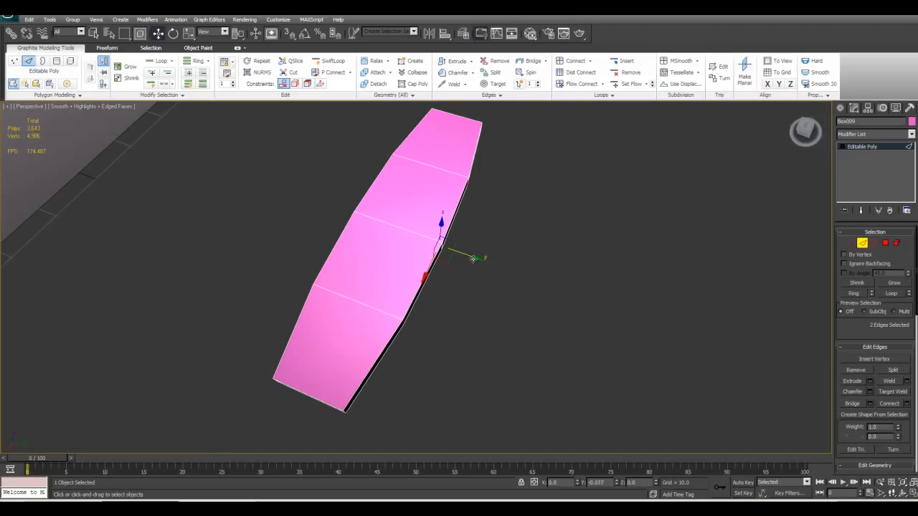
pyautogui.keyDown('alt'); pyautogui.moveTo(466, 251); pyautogui.dragTo(535, 230, button='middle'); pyautogui.keyUp('alt')
# Adjust the matching two outer edges on the opposite long side, leave edge editing, and compare with the bench inside the house
pyautogui.click(402, 343)
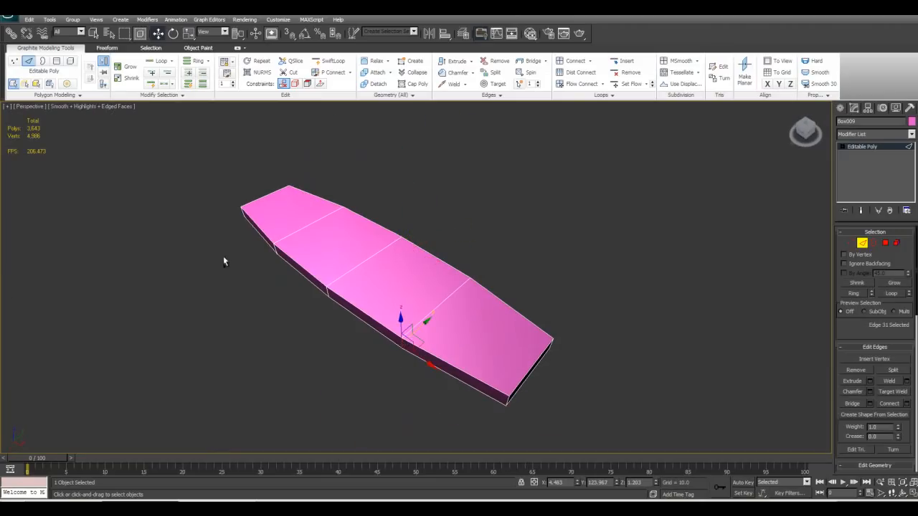
pyautogui.keyDown('ctrl'); pyautogui.click(274, 248); pyautogui.keyUp('ctrl')
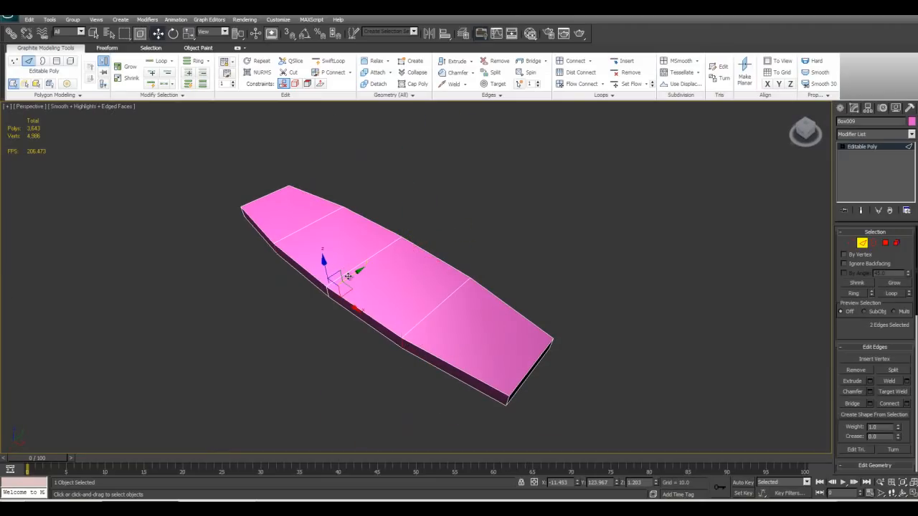
pyautogui.keyDown('alt'); pyautogui.moveTo(348, 277); pyautogui.dragTo(725, 251, button='middle'); pyautogui.keyUp('alt')
pyautogui.click(862, 243)
pyautogui.keyDown('alt'); pyautogui.moveTo(725, 219); pyautogui.dragTo(622, 166, button='middle'); pyautogui.keyUp('alt')
pyautogui.scroll(-1, 599, 196)
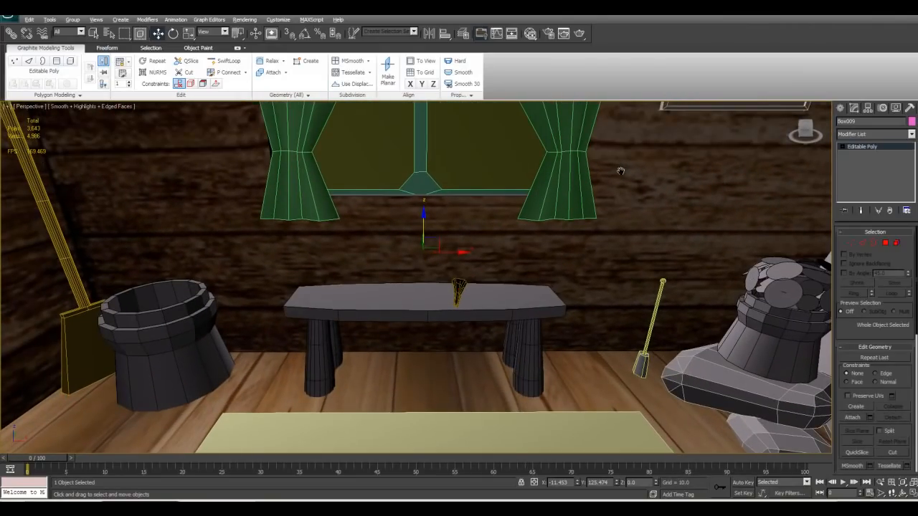
# Create a cylinder for the bench leg beside the seat slab, about 4.6 in radius and 29.4 high
pyautogui.keyDown('alt'); pyautogui.moveTo(373, 307); pyautogui.dragTo(581, 294, button='middle'); pyautogui.keyUp('alt')
pyautogui.keyDown('alt'); pyautogui.moveTo(416, 261); pyautogui.dragTo(432, 327, button='middle'); pyautogui.keyUp('alt')
pyautogui.scroll(3, 450, 290)
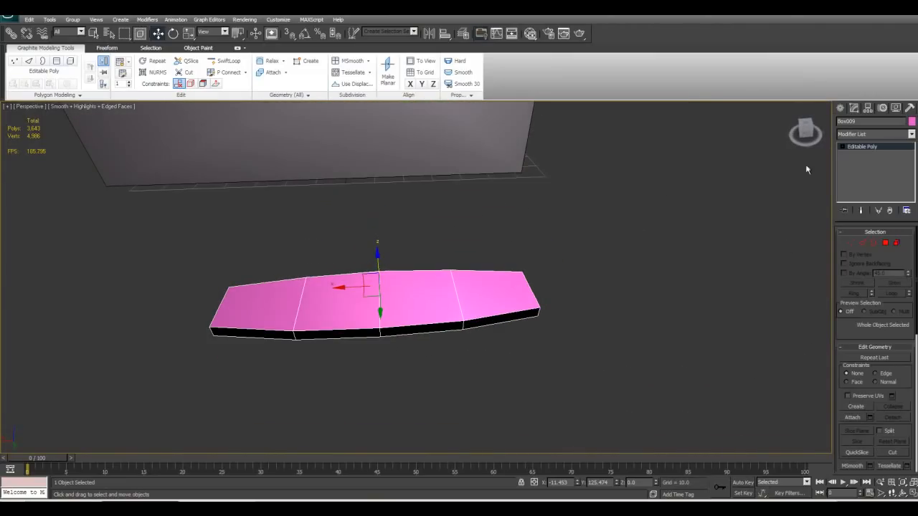
pyautogui.click(839, 109)
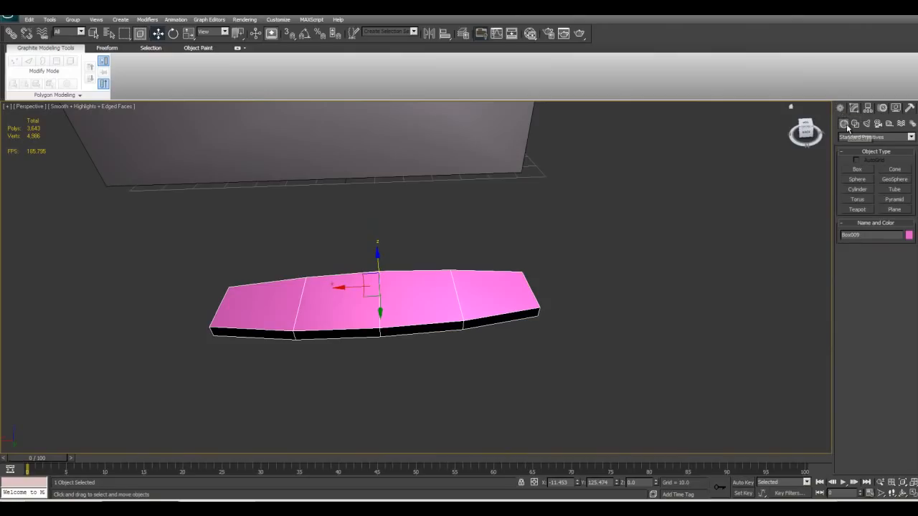
pyautogui.click(857, 190)
pyautogui.moveTo(613, 350); pyautogui.dragTo(638, 354)
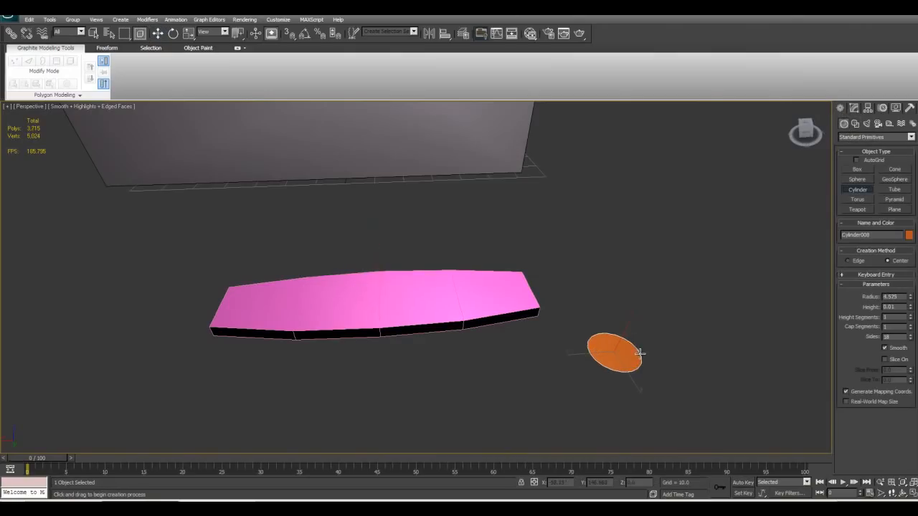
pyautogui.click(715, 195)
pyautogui.scroll(-4, 715, 201)
pyautogui.keyDown('alt'); pyautogui.moveTo(715, 201); pyautogui.dragTo(695, 258, button='middle'); pyautogui.keyUp('alt')
pyautogui.press('z')
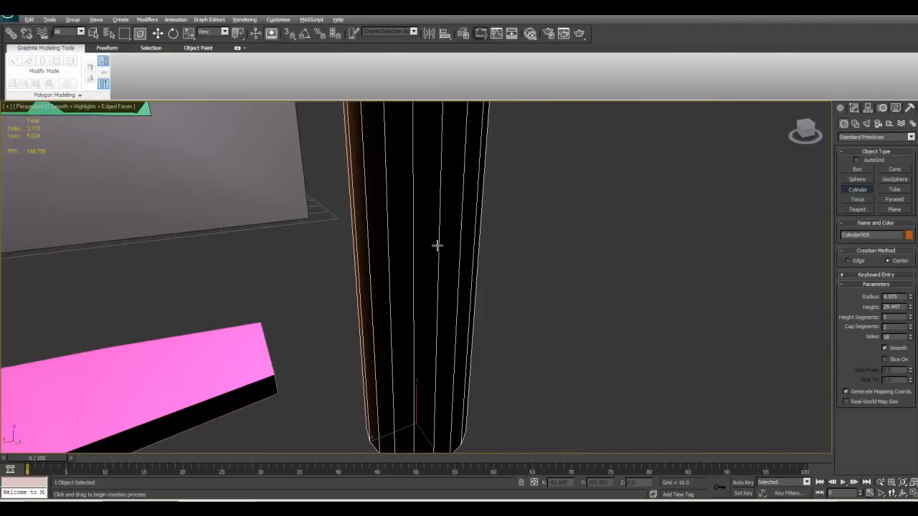
pyautogui.scroll(-6, 459, 266)
pyautogui.keyDown('alt'); pyautogui.moveTo(432, 276); pyautogui.dragTo(466, 266, button='middle'); pyautogui.keyUp('alt')
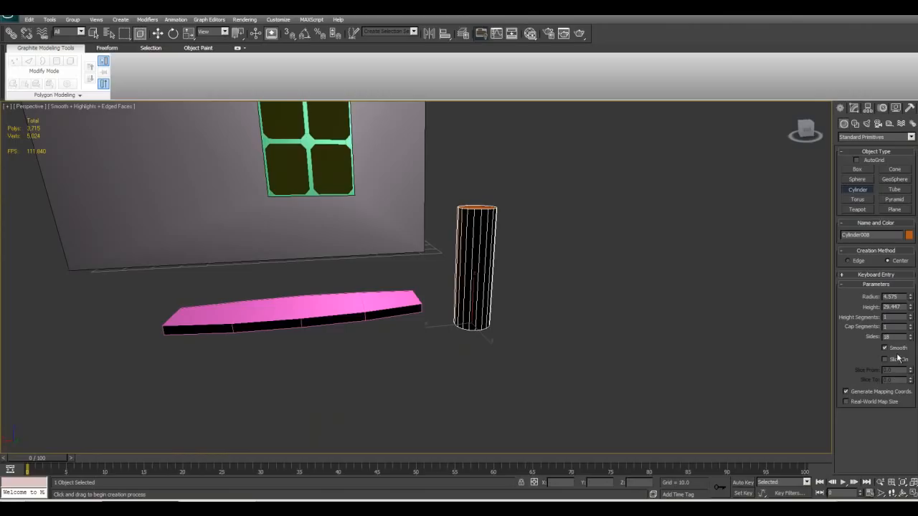
# Set the leg cylinder's sides to 13, also trying a higher count of 21 for comparison
pyautogui.moveTo(911, 340); pyautogui.dragTo(914, 358)
pyautogui.moveTo(534, 359)
pyautogui.keyDown('alt'); pyautogui.mouseDown(button='middle')
pyautogui.moveTo(519, 409)
pyautogui.moveTo(530, 378)
pyautogui.moveTo(504, 371)
pyautogui.moveTo(555, 344)
pyautogui.moveTo(502, 348)
pyautogui.moveTo(520, 342)
pyautogui.moveTo(529, 355)
pyautogui.moveTo(548, 353)
pyautogui.mouseUp(button='middle'); pyautogui.keyUp('alt')
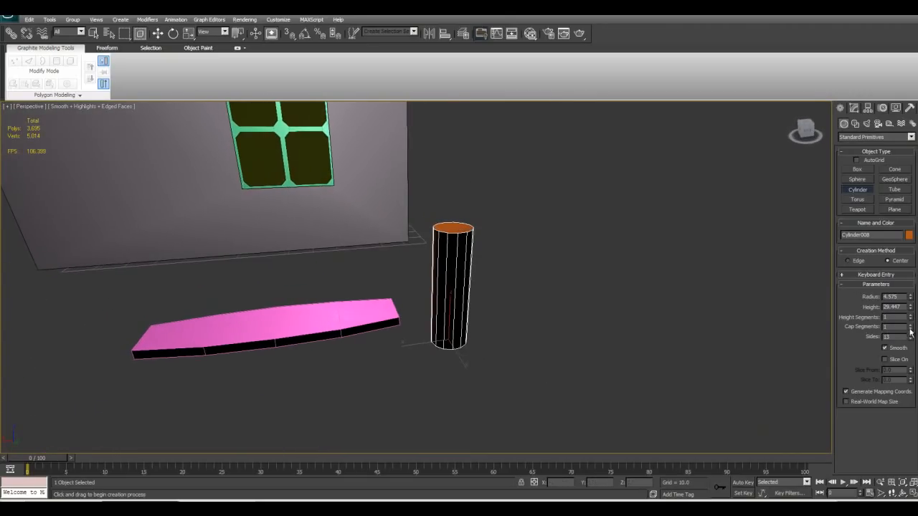
pyautogui.moveTo(911, 338); pyautogui.dragTo(873, 468)
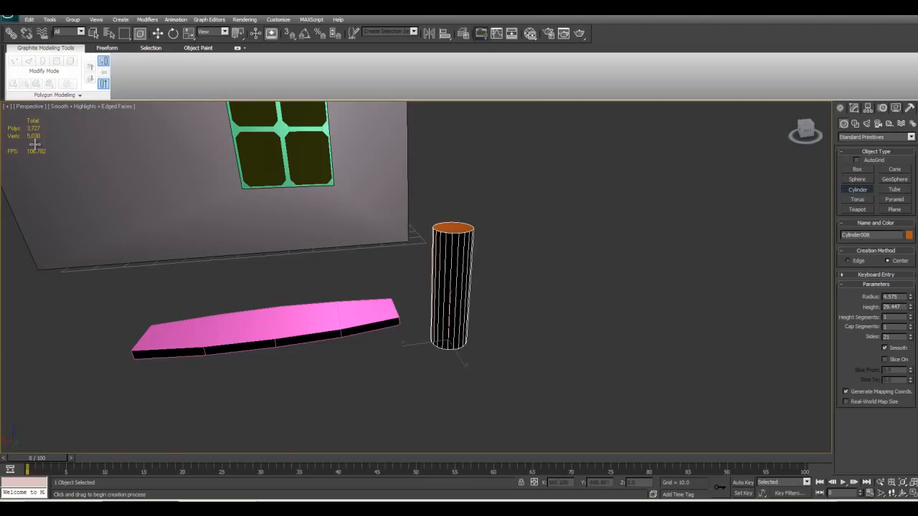
pyautogui.moveTo(532, 303)
pyautogui.keyDown('alt'); pyautogui.mouseDown(button='middle')
pyautogui.moveTo(538, 351)
pyautogui.moveTo(518, 334)
pyautogui.moveTo(525, 319)
pyautogui.mouseUp(button='middle'); pyautogui.keyUp('alt')
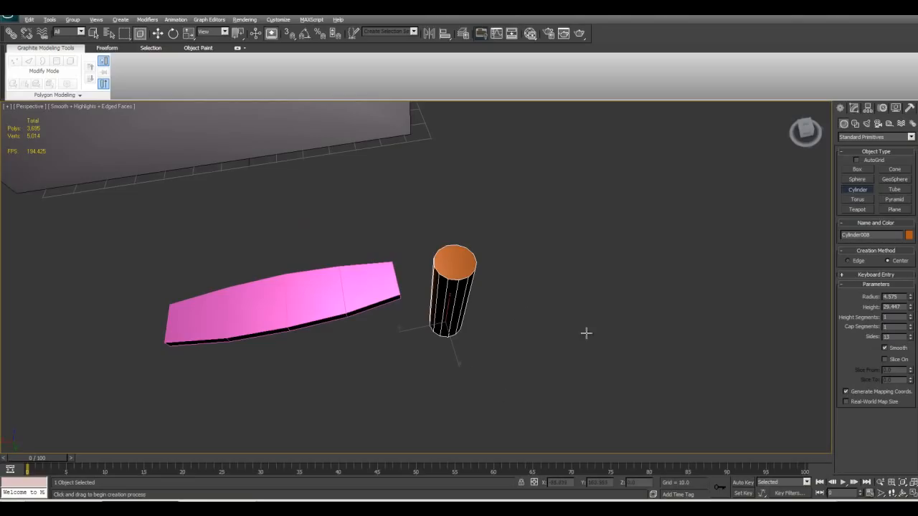
pyautogui.keyDown('alt'); pyautogui.moveTo(825, 286); pyautogui.dragTo(554, 295, button='middle'); pyautogui.keyUp('alt')
pyautogui.keyDown('alt'); pyautogui.moveTo(528, 327); pyautogui.dragTo(587, 311, button='middle'); pyautogui.keyUp('alt')
pyautogui.keyDown('alt'); pyautogui.moveTo(563, 271); pyautogui.dragTo(525, 269, button='middle'); pyautogui.keyUp('alt')
# Finish cylinder creation and convert the leg cylinder to an Editable Poly
pyautogui.rightClick(447, 305)
pyautogui.rightClick(444, 304)
pyautogui.click(438, 327)
pyautogui.rightClick(457, 324)
pyautogui.moveTo(509, 416)
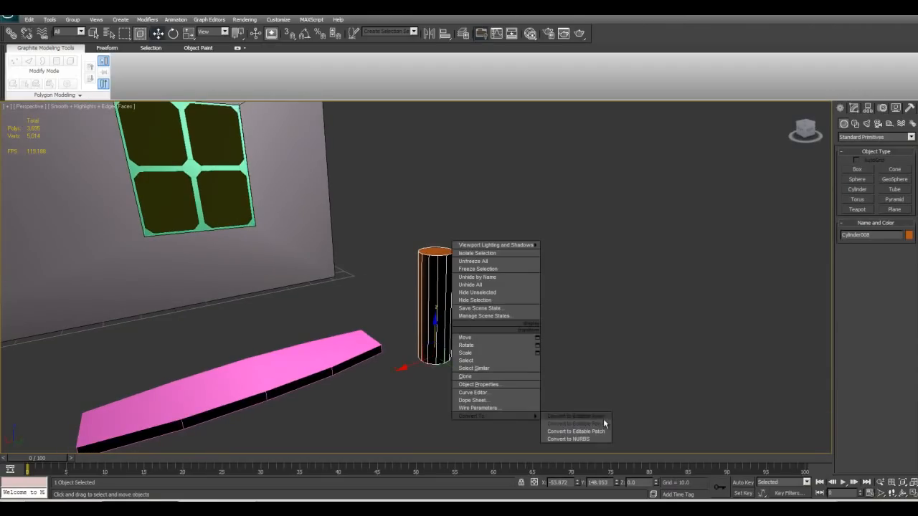
pyautogui.click(600, 432)
# Connect the leg's 13 vertical edges with three horizontal edge loops and leave edge editing
pyautogui.keyDown('alt'); pyautogui.moveTo(556, 376); pyautogui.dragTo(628, 352, button='middle'); pyautogui.keyUp('alt')
pyautogui.scroll(-3, 617, 351)
pyautogui.scroll(-3, 618, 356)
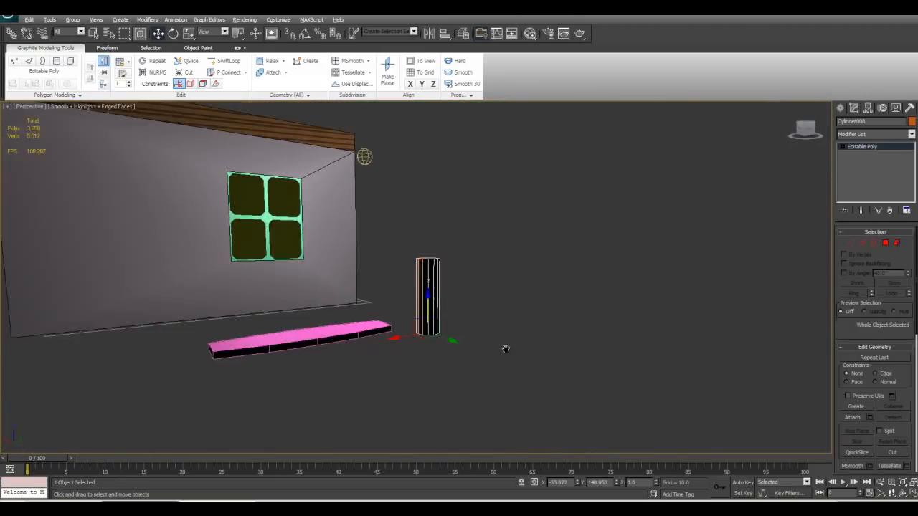
pyautogui.scroll(2, 505, 350)
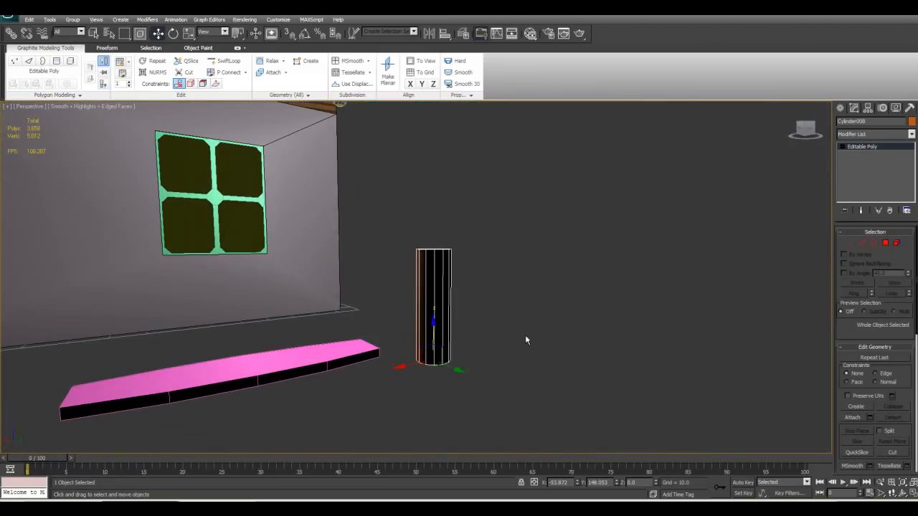
pyautogui.press('2')
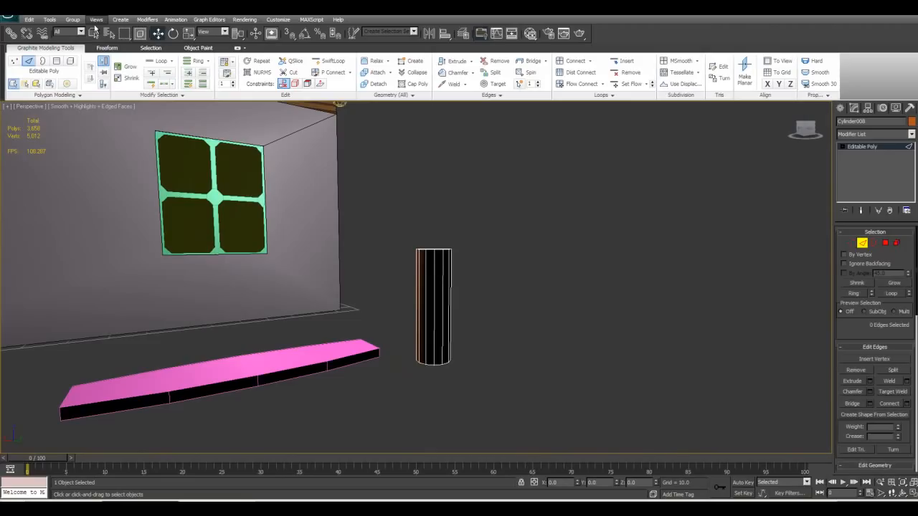
pyautogui.moveTo(512, 297); pyautogui.dragTo(556, 301)
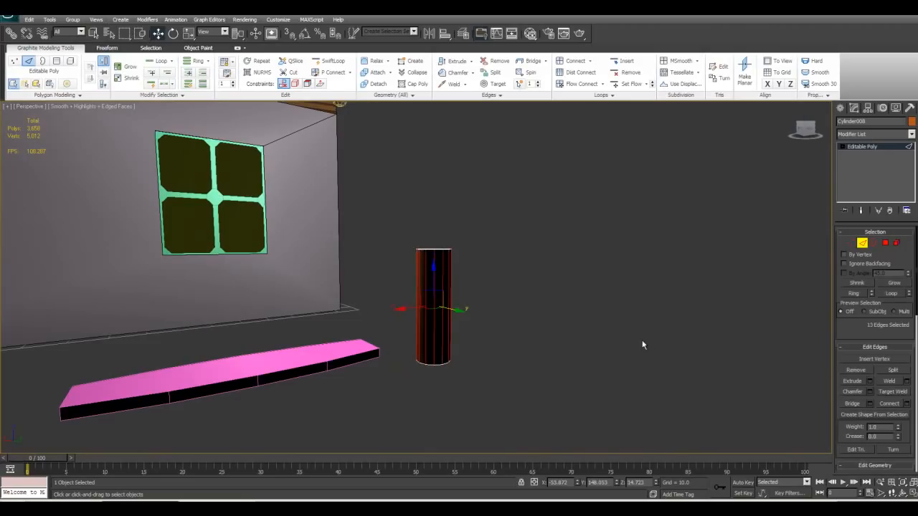
pyautogui.scroll(3, 624, 324)
pyautogui.click(906, 404)
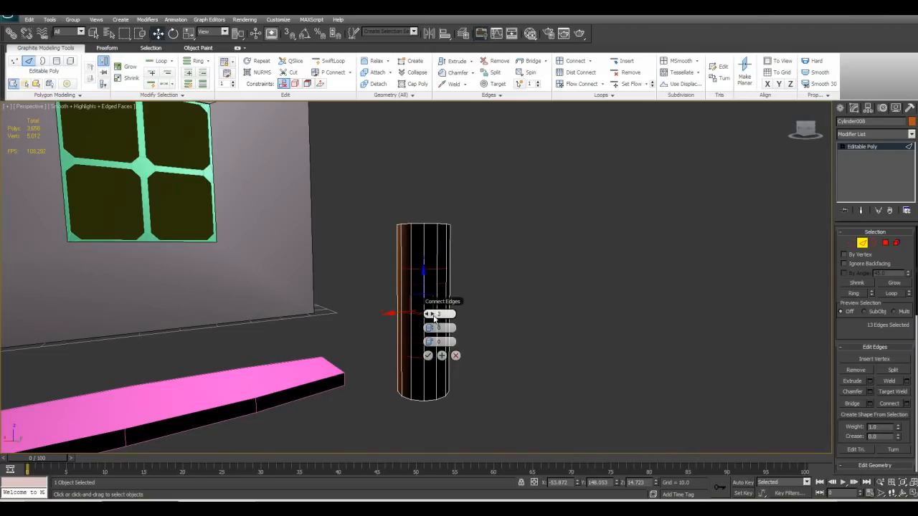
pyautogui.click(429, 355)
pyautogui.keyDown('alt'); pyautogui.moveTo(462, 363); pyautogui.dragTo(430, 362, button='middle'); pyautogui.keyUp('alt')
pyautogui.click(861, 244)
pyautogui.keyDown('alt'); pyautogui.moveTo(648, 254); pyautogui.dragTo(577, 249, button='middle'); pyautogui.keyUp('alt')
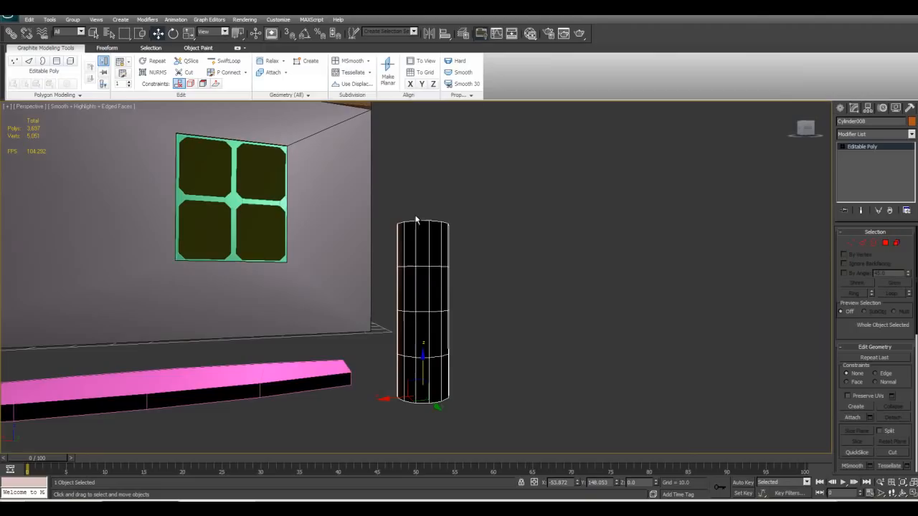
# Scale the leg's top cap polygon inward horizontally to narrow the upper end
pyautogui.scroll(-2, 451, 312)
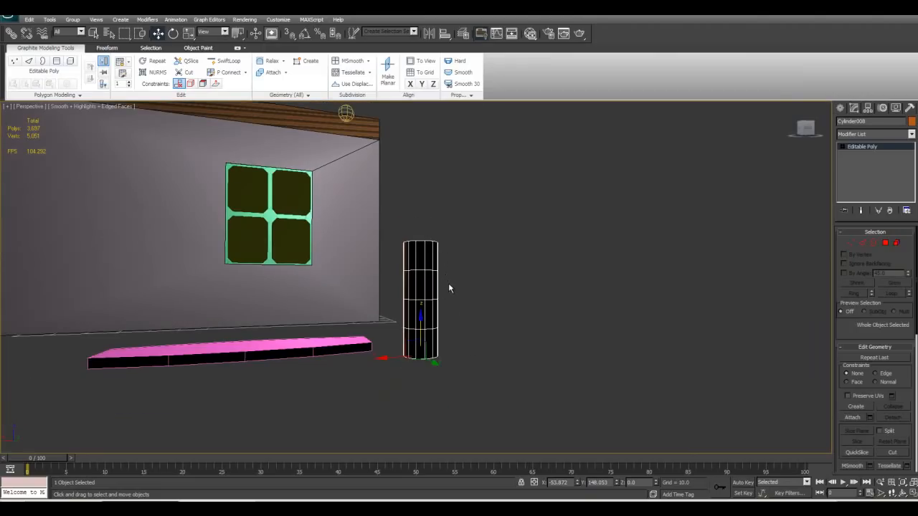
pyautogui.keyDown('alt'); pyautogui.moveTo(427, 300); pyautogui.dragTo(419, 320, button='middle'); pyautogui.keyUp('alt')
pyautogui.press('4')
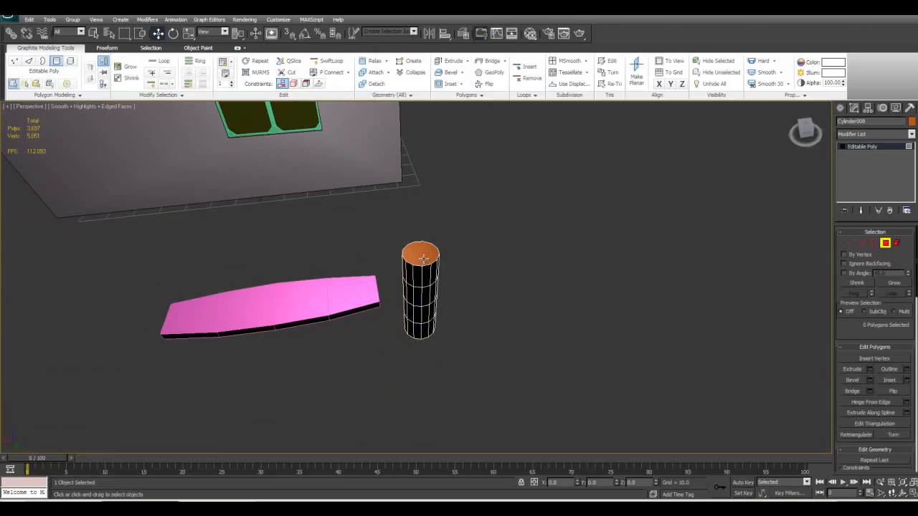
pyautogui.press('r')
# Select the leg's uppermost inner edge loop and scale it inward horizontally to smooth the taper
pyautogui.press('2')
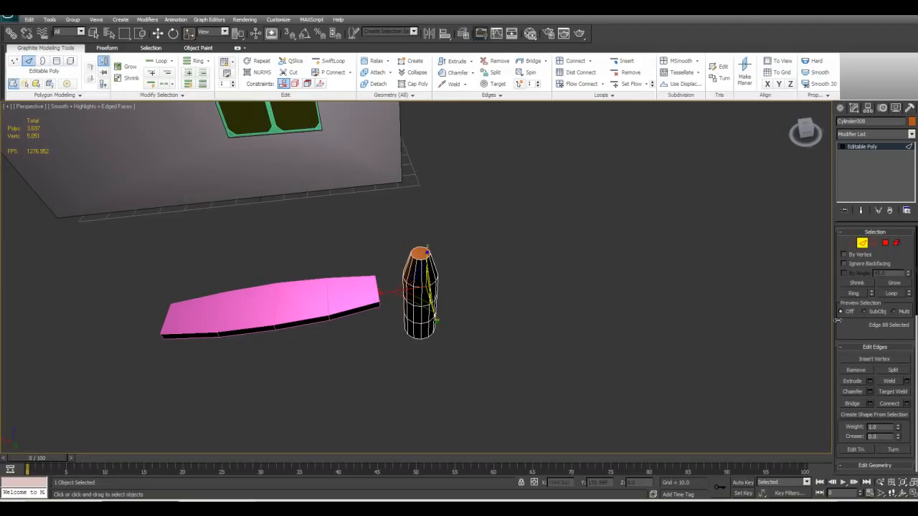
pyautogui.click(892, 294)
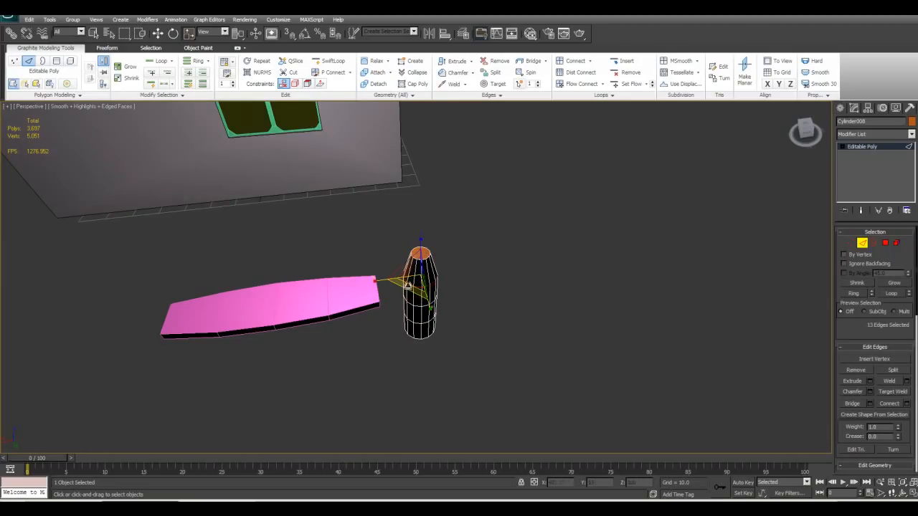
pyautogui.keyDown('alt'); pyautogui.moveTo(407, 286); pyautogui.dragTo(417, 318, button='middle'); pyautogui.keyUp('alt')
pyautogui.scroll(4, 440, 250)
pyautogui.scroll(-4, 404, 250)
# Select the edge loop around the leg's middle and scale it slightly inward horizontally
pyautogui.click(416, 318)
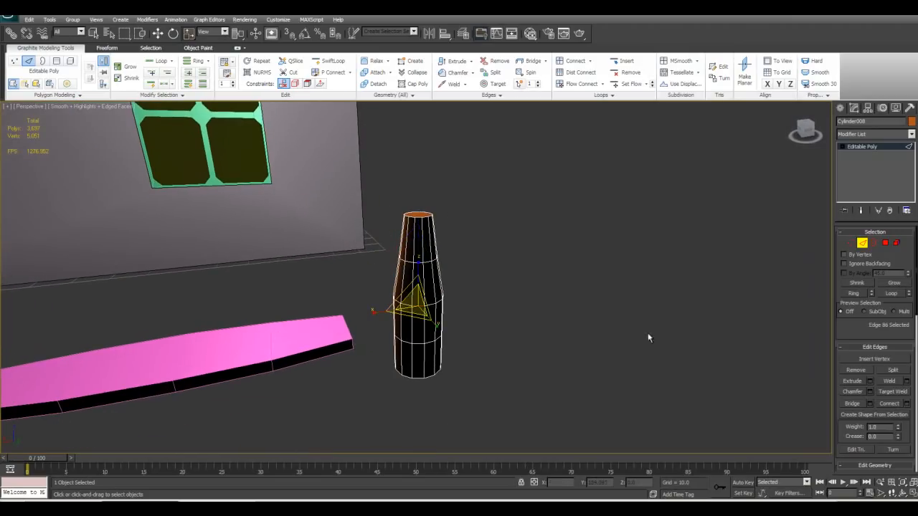
pyautogui.click(892, 295)
pyautogui.keyDown('alt'); pyautogui.moveTo(466, 345); pyautogui.dragTo(461, 342, button='middle'); pyautogui.keyUp('alt')
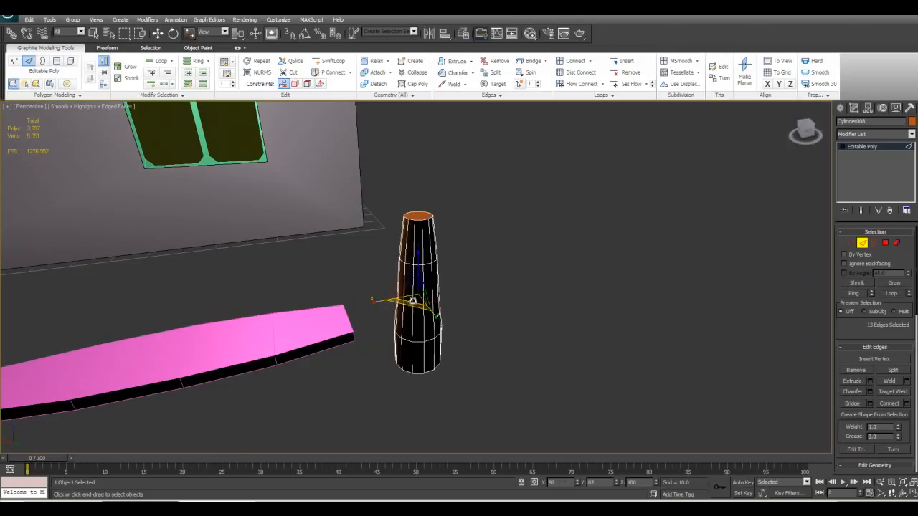
# Scale the leg's lowest inner edge loop slightly outward, and select an edge on the bottom rim
pyautogui.click(419, 343)
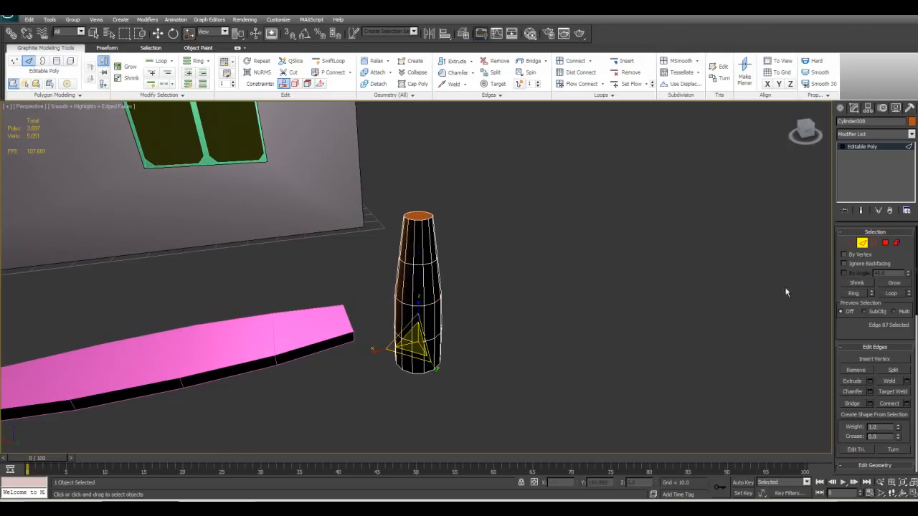
pyautogui.click(892, 293)
pyautogui.moveTo(411, 334); pyautogui.dragTo(431, 378)
pyautogui.click(416, 374)
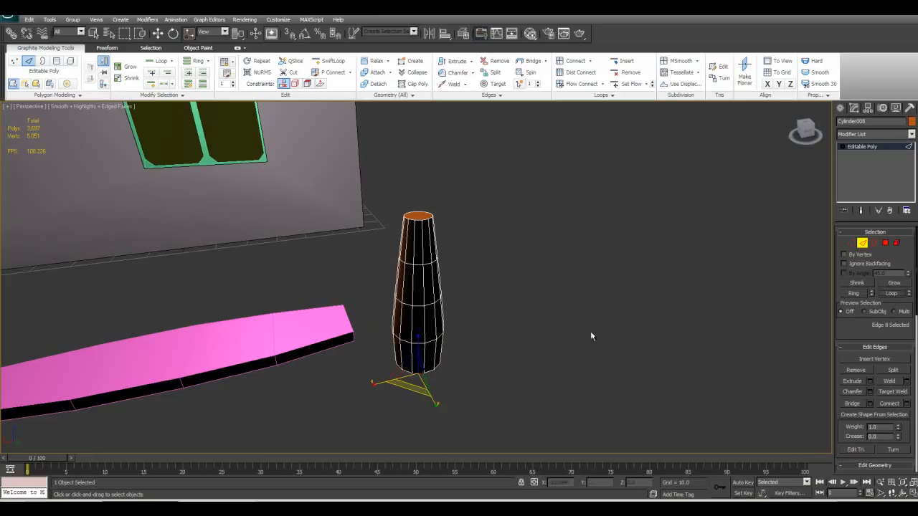
# Scale the bottom cap polygon of the orange cylinder to 120% in X and Y, and leave sub-object editing
pyautogui.keyDown('alt'); pyautogui.moveTo(426, 369); pyautogui.dragTo(459, 364, button='middle'); pyautogui.keyUp('alt')
pyautogui.scroll(5, 442, 313)
pyautogui.keyDown('ctrl'); pyautogui.click(418, 384); pyautogui.keyUp('ctrl')
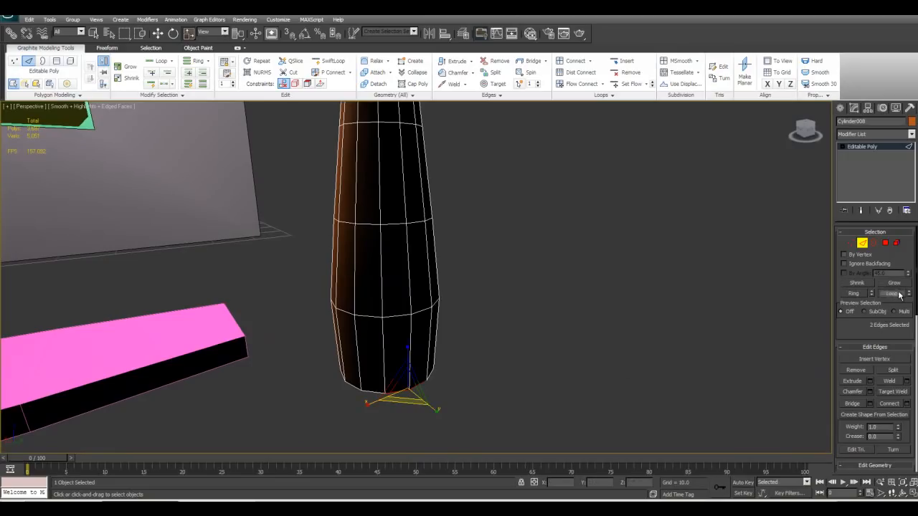
pyautogui.keyDown('alt'); pyautogui.moveTo(661, 338); pyautogui.dragTo(623, 274, button='middle'); pyautogui.keyUp('alt')
pyautogui.press('4')
pyautogui.click(375, 418)
pyautogui.keyDown('alt'); pyautogui.moveTo(376, 381); pyautogui.dragTo(410, 431, button='middle'); pyautogui.keyUp('alt')
pyautogui.scroll(-3, 385, 429)
pyautogui.moveTo(401, 339); pyautogui.dragTo(391, 342)
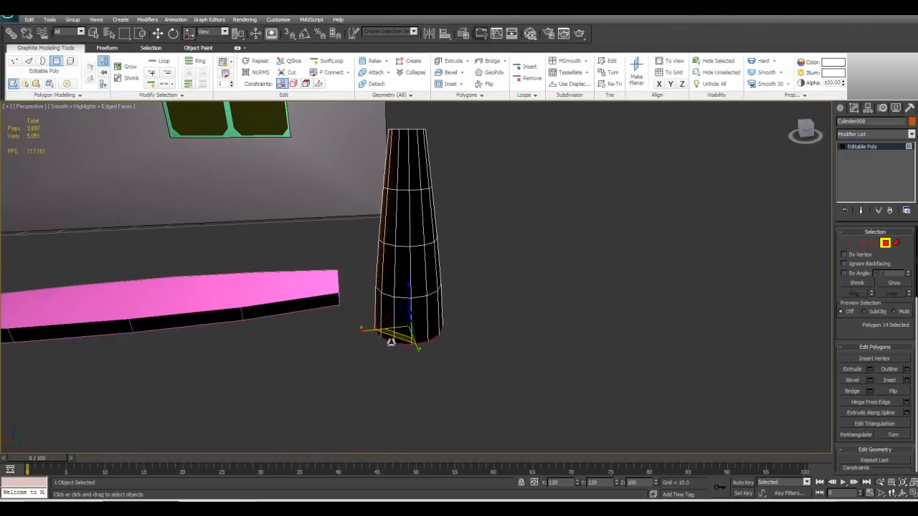
pyautogui.click(394, 339)
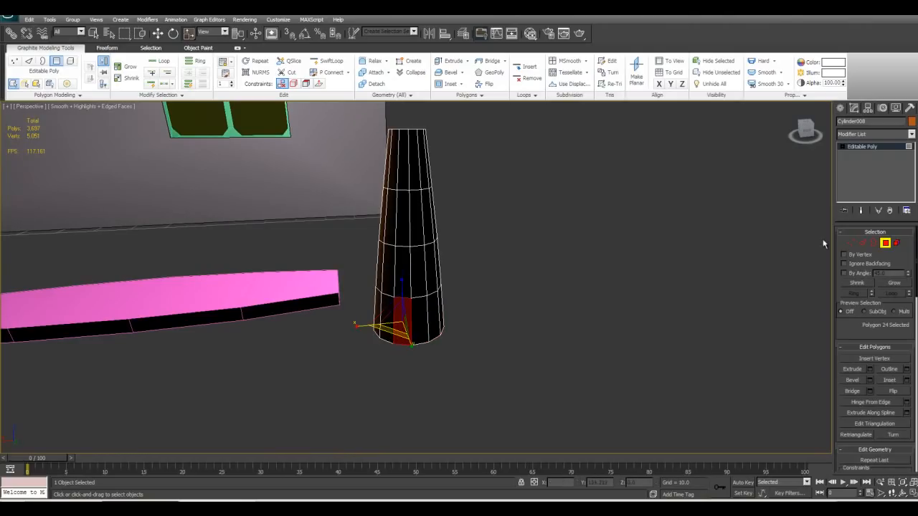
pyautogui.click(886, 244)
# Create a cone beside the orange cylinder, with base radius about 3.2, top radius about 1.3 and height about 28.1
pyautogui.keyDown('alt'); pyautogui.moveTo(535, 280); pyautogui.dragTo(486, 335, button='middle'); pyautogui.keyUp('alt')
pyautogui.scroll(5, 452, 283)
pyautogui.moveTo(437, 248); pyautogui.dragTo(423, 235, button='middle')
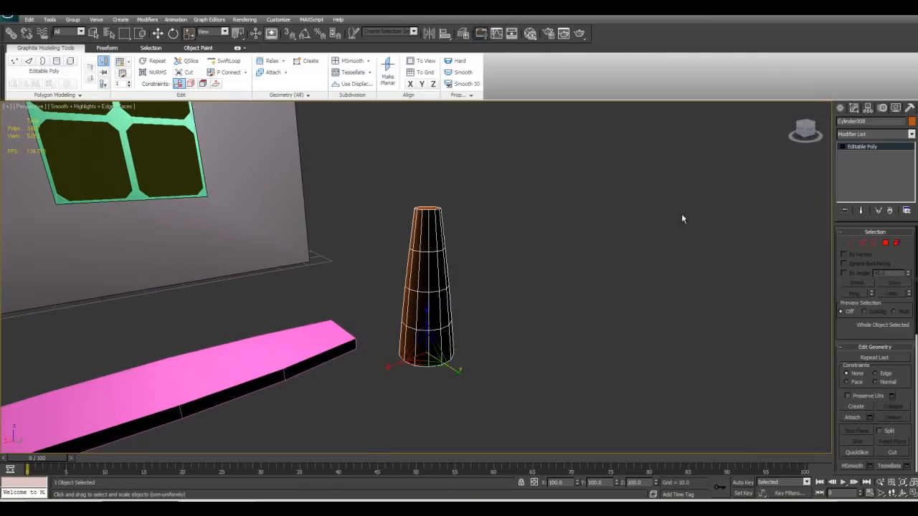
pyautogui.click(841, 107)
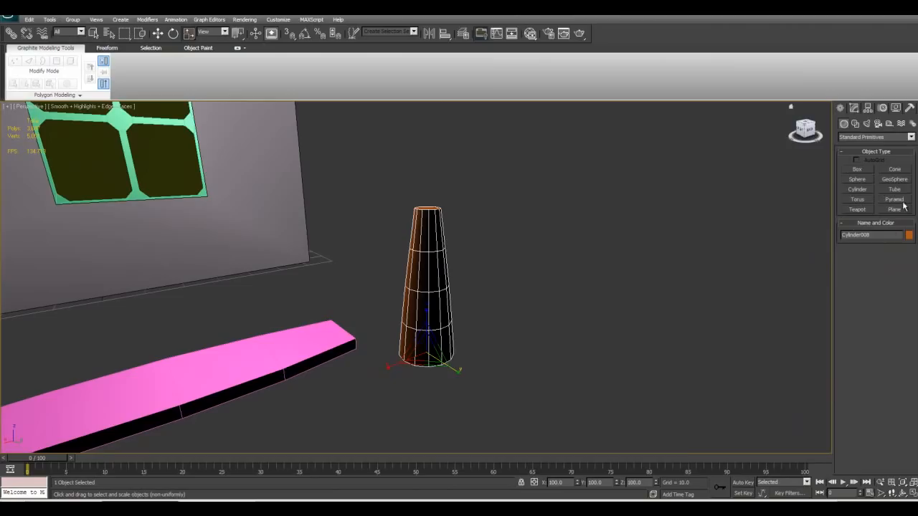
pyautogui.click(895, 169)
pyautogui.moveTo(512, 385); pyautogui.dragTo(532, 369)
pyautogui.click(549, 229)
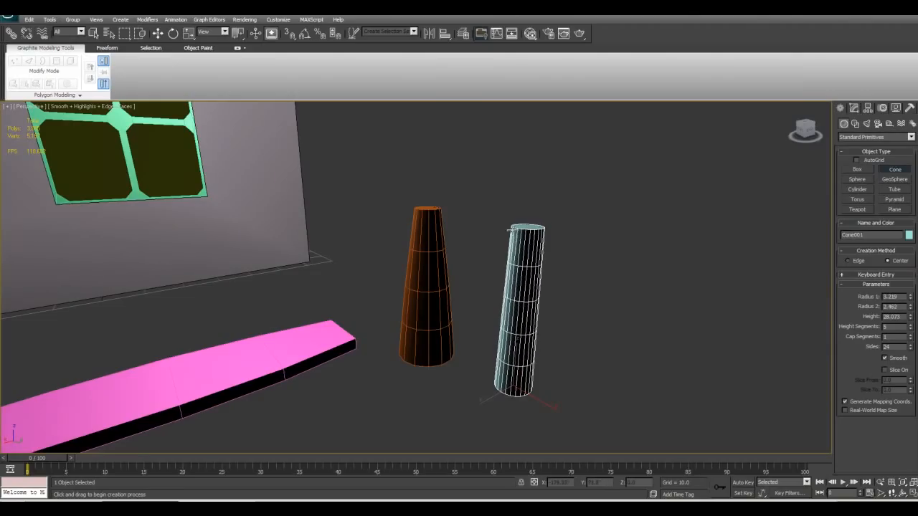
pyautogui.click(510, 244)
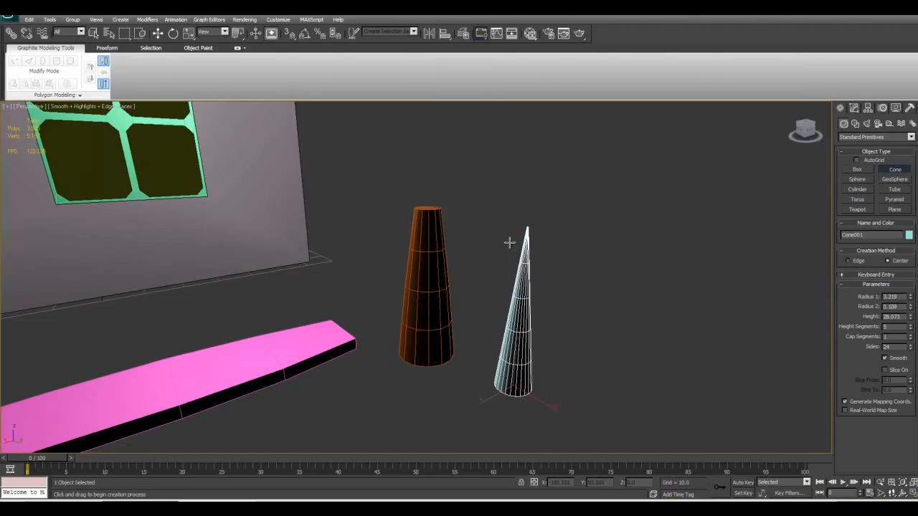
pyautogui.click(511, 240)
pyautogui.keyDown('alt'); pyautogui.moveTo(559, 281); pyautogui.dragTo(811, 342, button='middle'); pyautogui.keyUp('alt')
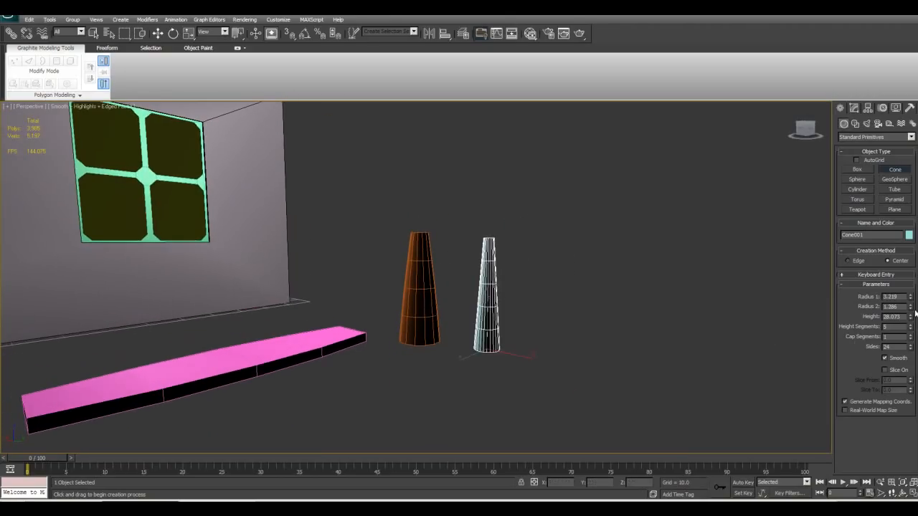
# Set the new cone's Radius 1 to about 5.09 and Radius 2 to about 1.92
pyautogui.moveTo(910, 298); pyautogui.dragTo(912, 267)
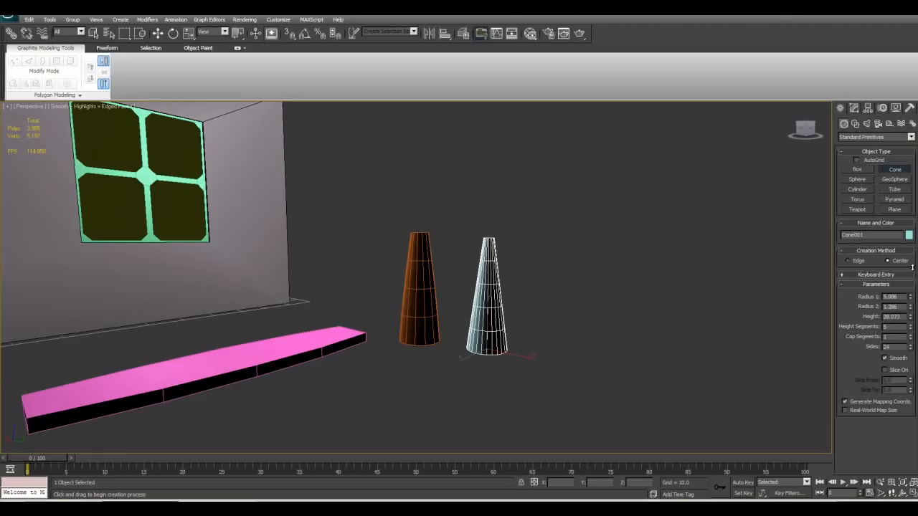
pyautogui.moveTo(910, 309); pyautogui.dragTo(910, 297)
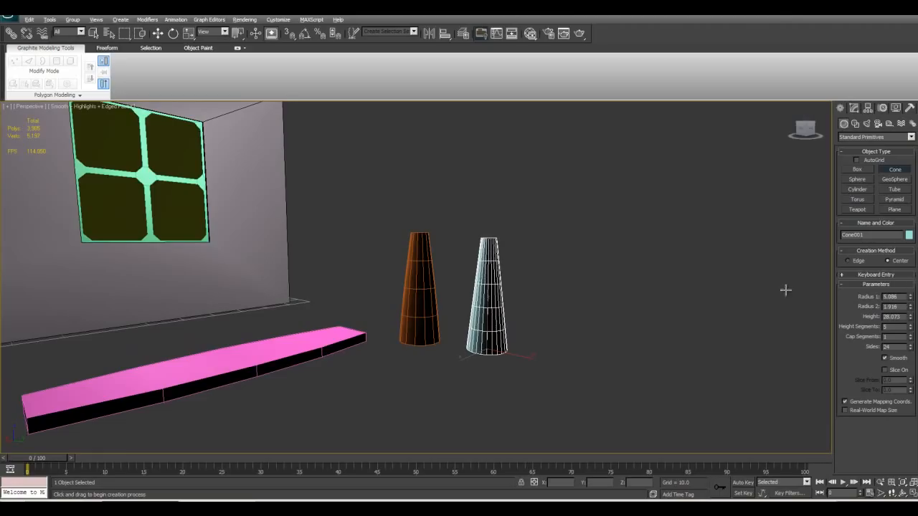
# Set the new cone to 13 sides and 5 height segments
pyautogui.keyDown('alt'); pyautogui.moveTo(651, 276); pyautogui.dragTo(660, 314, button='middle'); pyautogui.keyUp('alt')
pyautogui.scroll(5, 511, 319)
pyautogui.keyDown('alt'); pyautogui.moveTo(511, 319); pyautogui.dragTo(506, 272, button='middle'); pyautogui.keyUp('alt')
pyautogui.scroll(-5, 488, 313)
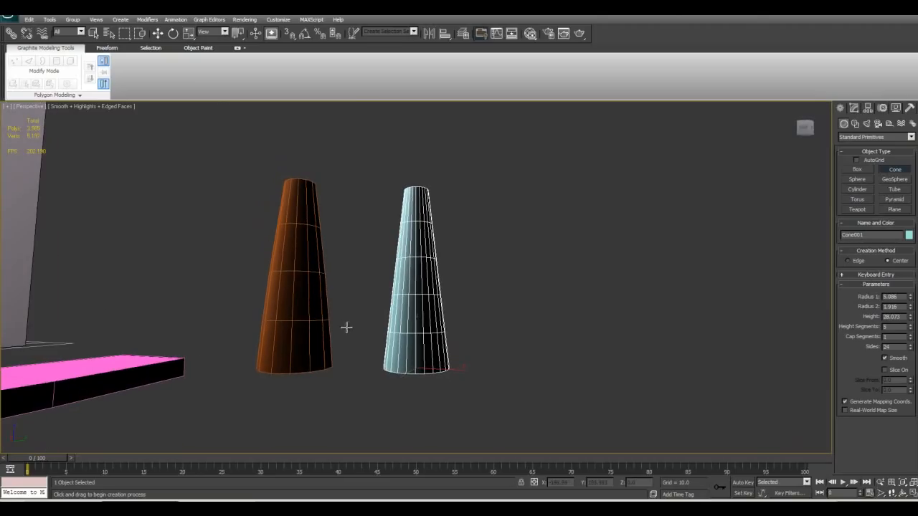
pyautogui.moveTo(910, 350); pyautogui.dragTo(917, 403)
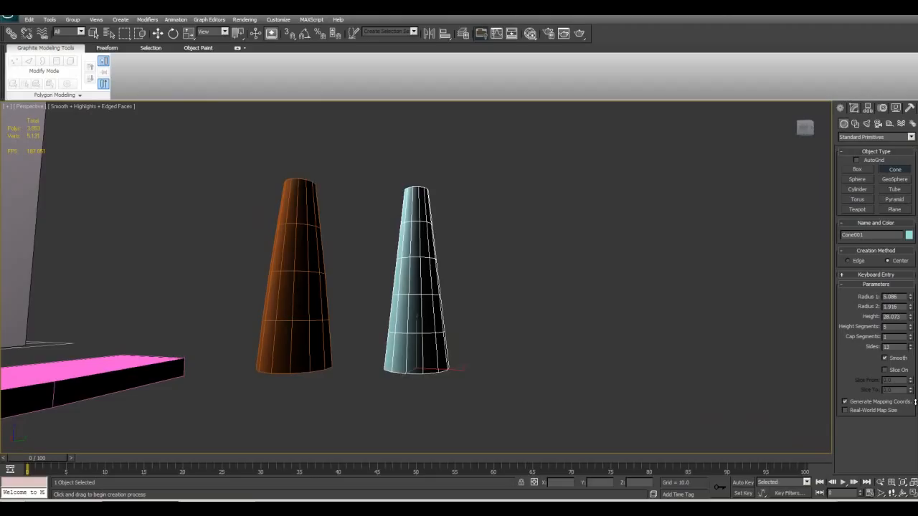
pyautogui.click(913, 330)
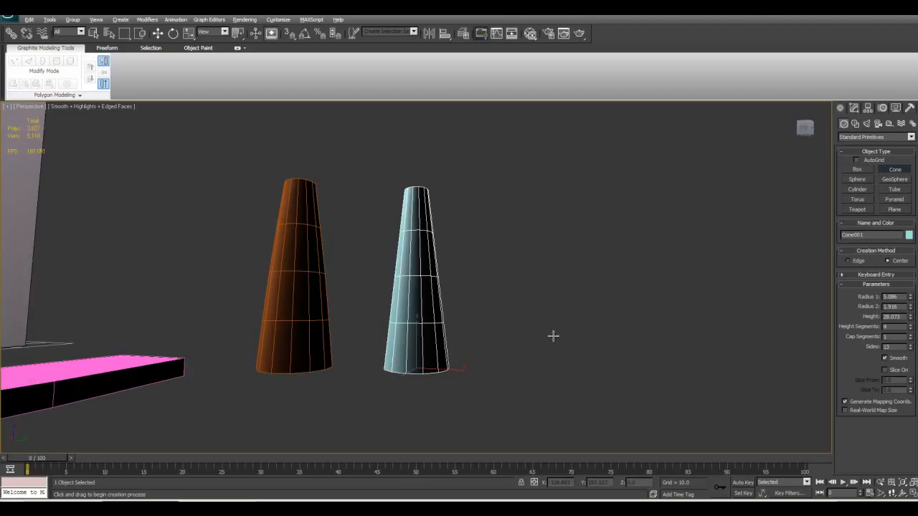
pyautogui.keyDown('alt'); pyautogui.moveTo(553, 337); pyautogui.dragTo(664, 352, button='middle'); pyautogui.keyUp('alt')
pyautogui.click(912, 325)
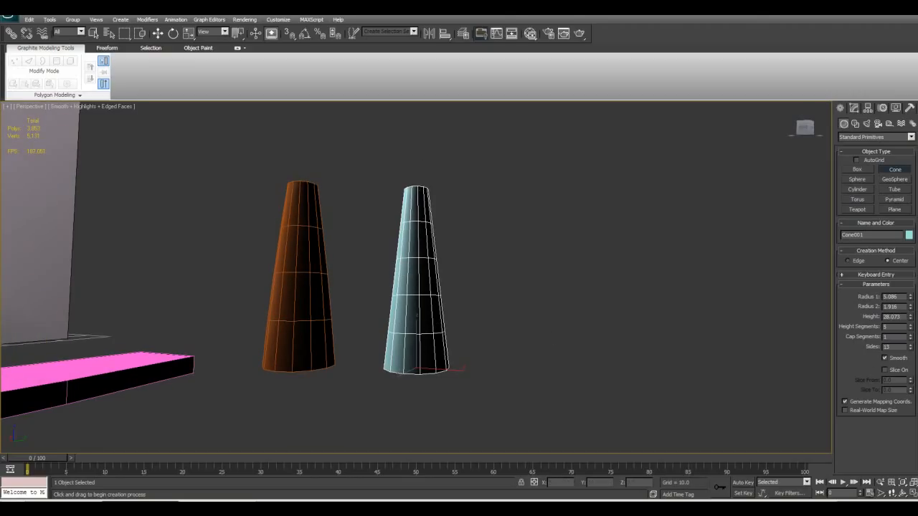
# Compare the shape of the new cone with the orange cylinder from several angles
pyautogui.keyDown('alt'); pyautogui.moveTo(472, 313); pyautogui.dragTo(41, 198, button='middle'); pyautogui.keyUp('alt')
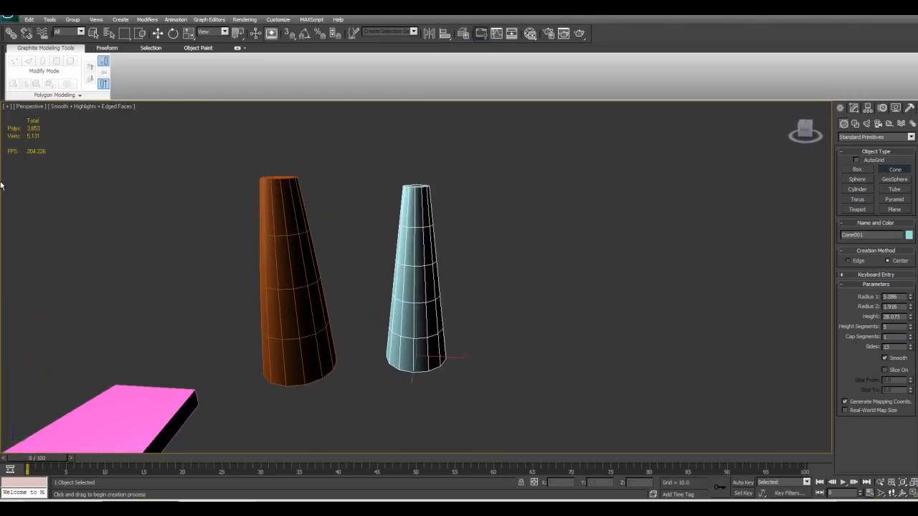
pyautogui.keyDown('alt'); pyautogui.moveTo(185, 221); pyautogui.dragTo(454, 307, button='middle'); pyautogui.keyUp('alt')
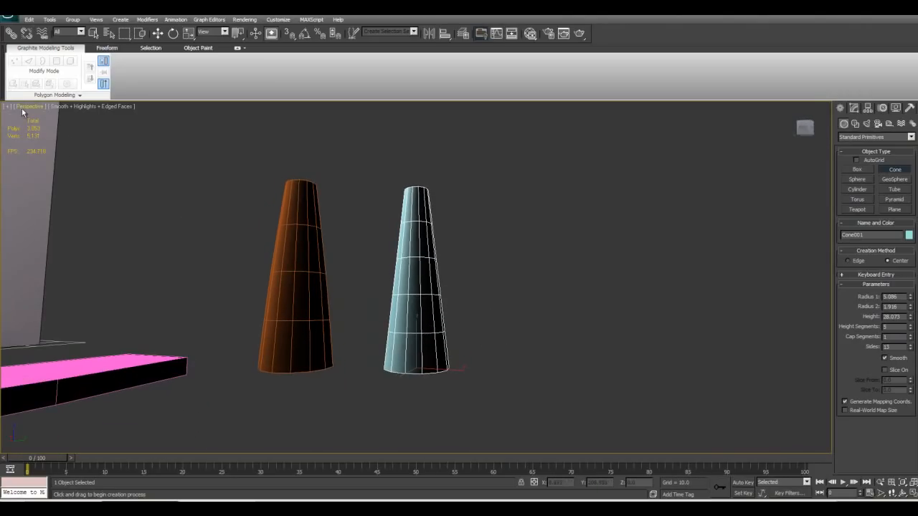
pyautogui.keyDown('alt'); pyautogui.moveTo(408, 274); pyautogui.dragTo(695, 371, button='middle'); pyautogui.keyUp('alt')
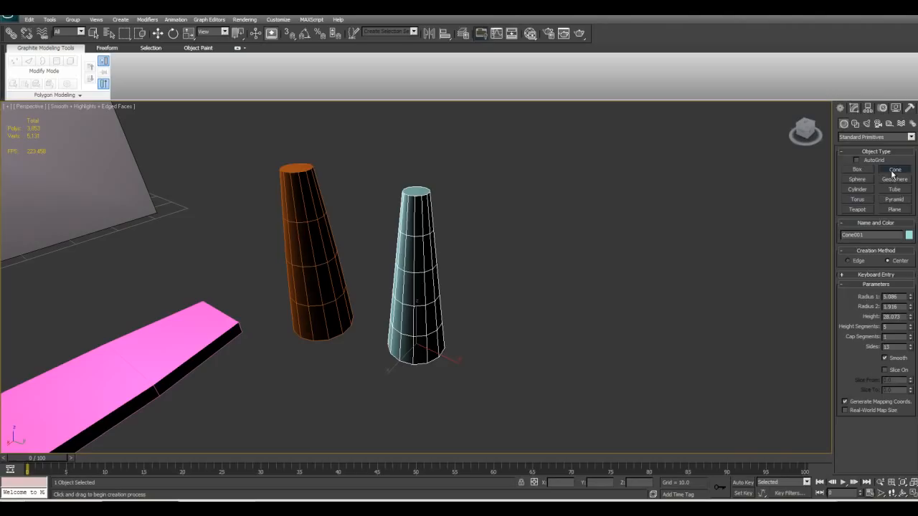
pyautogui.keyDown('alt'); pyautogui.moveTo(566, 287); pyautogui.dragTo(595, 309, button='middle'); pyautogui.keyUp('alt')
pyautogui.scroll(-4, 508, 318)
pyautogui.keyDown('alt'); pyautogui.moveTo(508, 318); pyautogui.dragTo(554, 274, button='middle'); pyautogui.keyUp('alt')
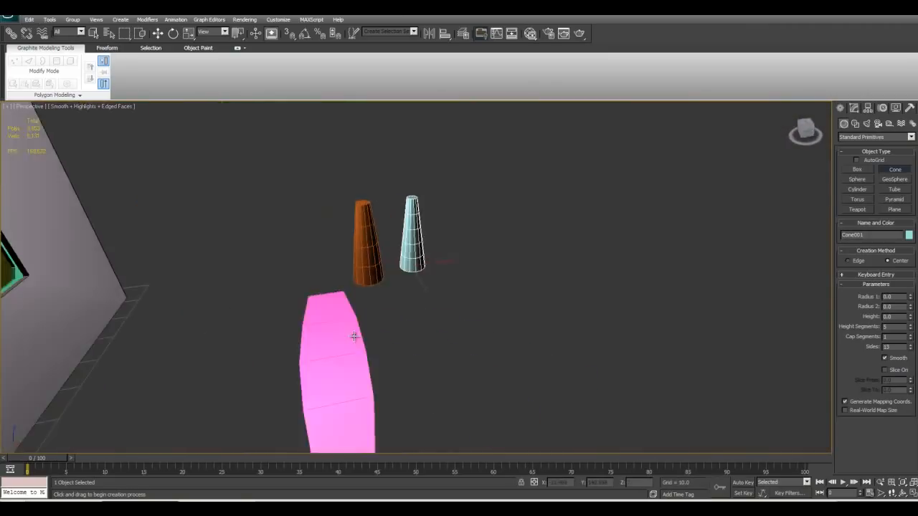
pyautogui.keyDown('alt'); pyautogui.moveTo(354, 332); pyautogui.dragTo(445, 201, button='middle'); pyautogui.keyUp('alt')
pyautogui.scroll(5, 424, 239)
pyautogui.scroll(-5, 424, 241)
# Convert the light-blue cone to an Editable Poly and select its top cap polygon
pyautogui.rightClick(452, 333)
pyautogui.rightClick(454, 337)
pyautogui.moveTo(512, 424)
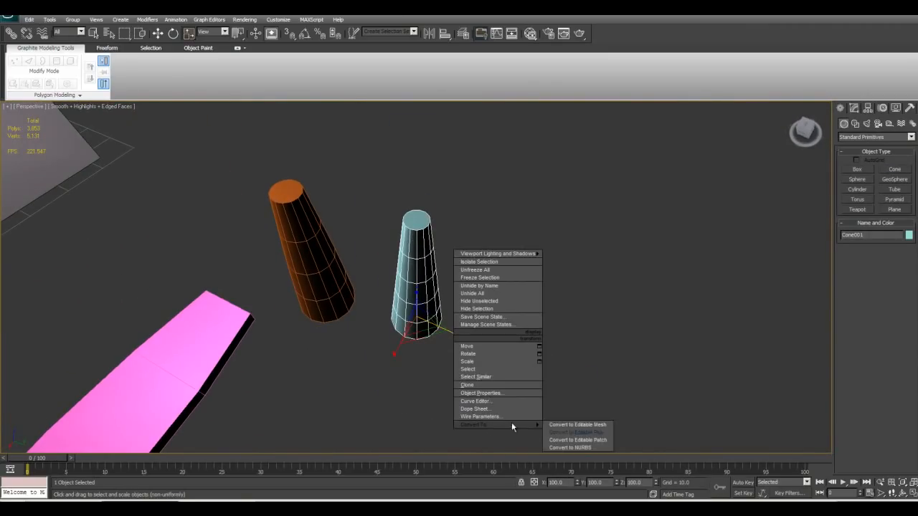
pyautogui.click(577, 433)
pyautogui.press('4')
pyautogui.click(420, 222)
pyautogui.keyDown('alt'); pyautogui.moveTo(442, 260); pyautogui.dragTo(477, 204, button='middle'); pyautogui.keyUp('alt')
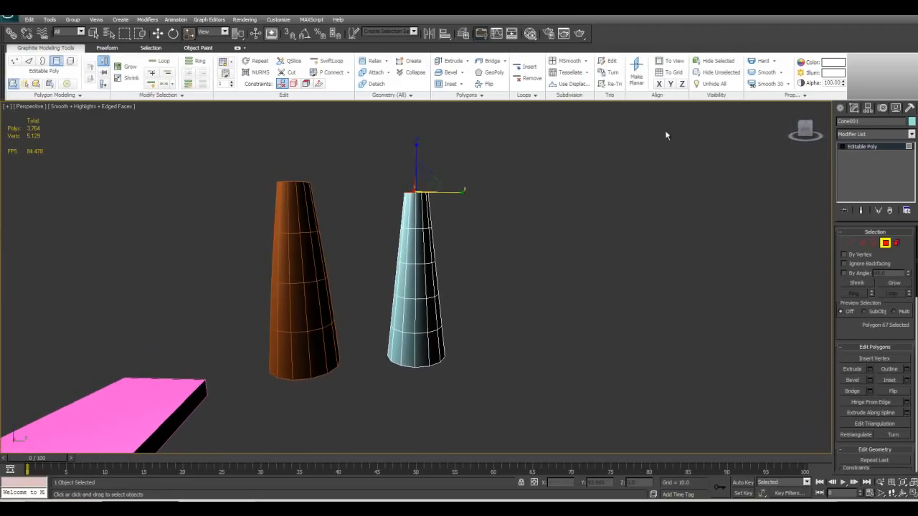
# Switch the viewport to an orthographic side view and frame the upper part of the light-blue cone
pyautogui.click(804, 132)
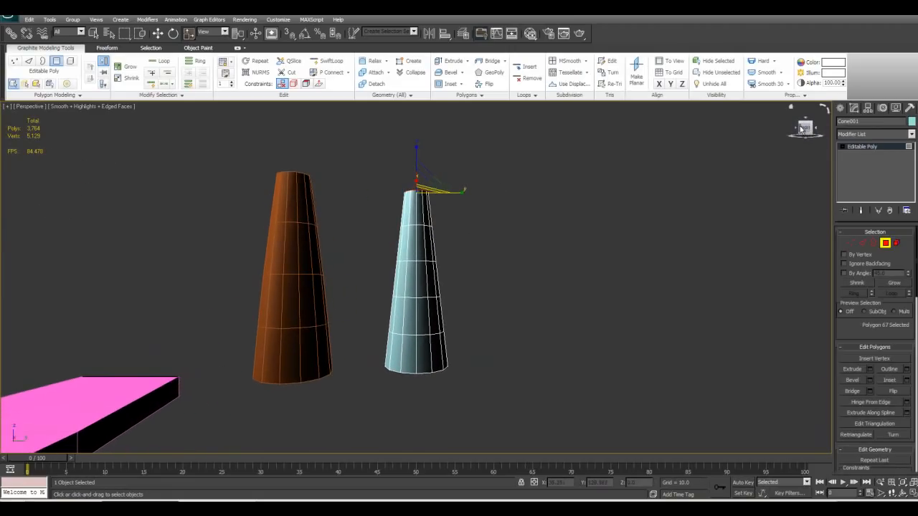
pyautogui.press('u')
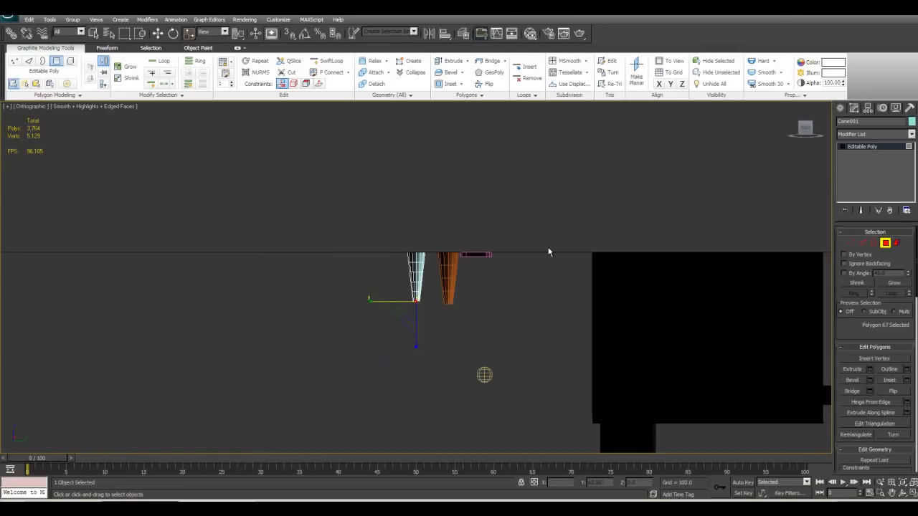
pyautogui.moveTo(581, 247); pyautogui.dragTo(459, 211, button='middle')
pyautogui.press('z')
pyautogui.scroll(-3, 538, 286)
pyautogui.scroll(-11, 533, 285)
pyautogui.moveTo(511, 316); pyautogui.dragTo(446, 271, button='middle')
pyautogui.scroll(1, 539, 340)
pyautogui.scroll(-1, 632, 349)
pyautogui.scroll(2, 622, 349)
pyautogui.scroll(1, 566, 312)
pyautogui.scroll(2, 550, 298)
pyautogui.scroll(1, 447, 231)
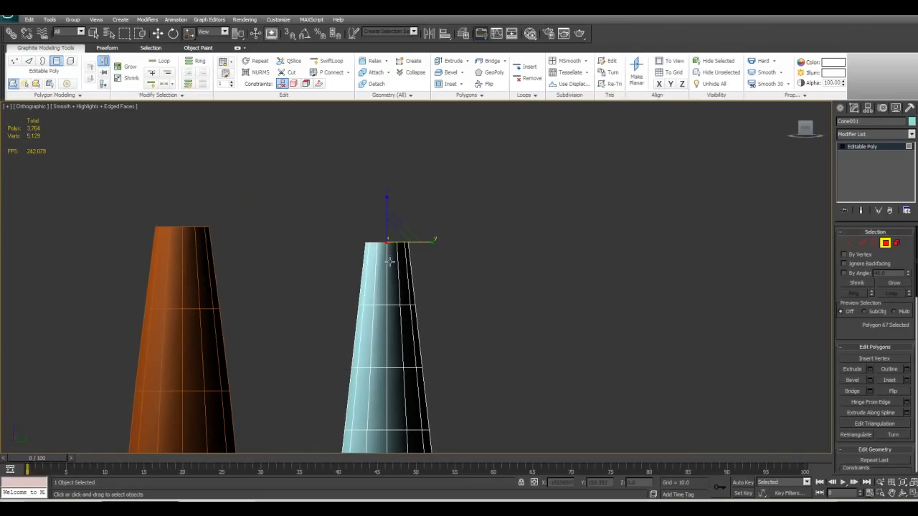
# Move the cone's top cap sideways along Y to about 168.16
pyautogui.press('w')
pyautogui.moveTo(410, 254); pyautogui.dragTo(367, 173, button='middle')
pyautogui.scroll(-1, 412, 205)
pyautogui.moveTo(396, 194); pyautogui.dragTo(415, 259)
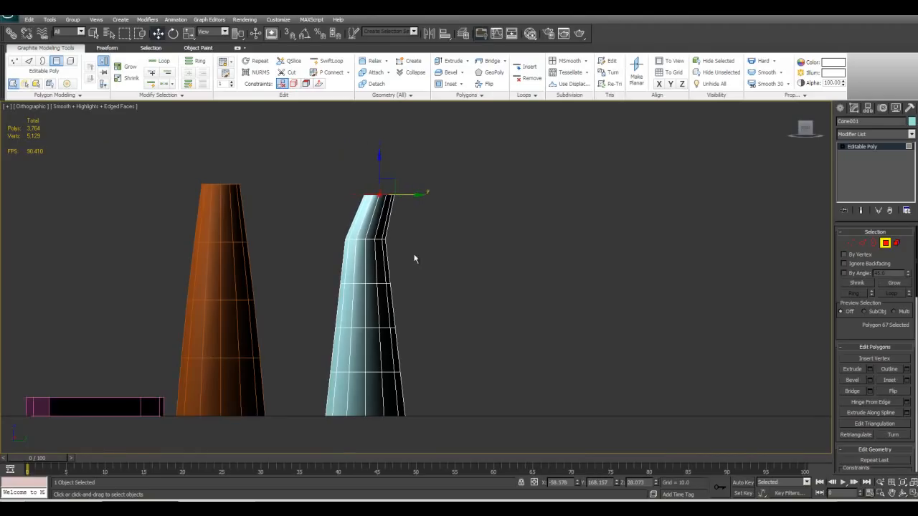
# Turn on Window selection, select the edge ring just below the cone's top and shift it along Y towards the offset cap
pyautogui.click(141, 33)
pyautogui.moveTo(332, 230); pyautogui.dragTo(407, 267)
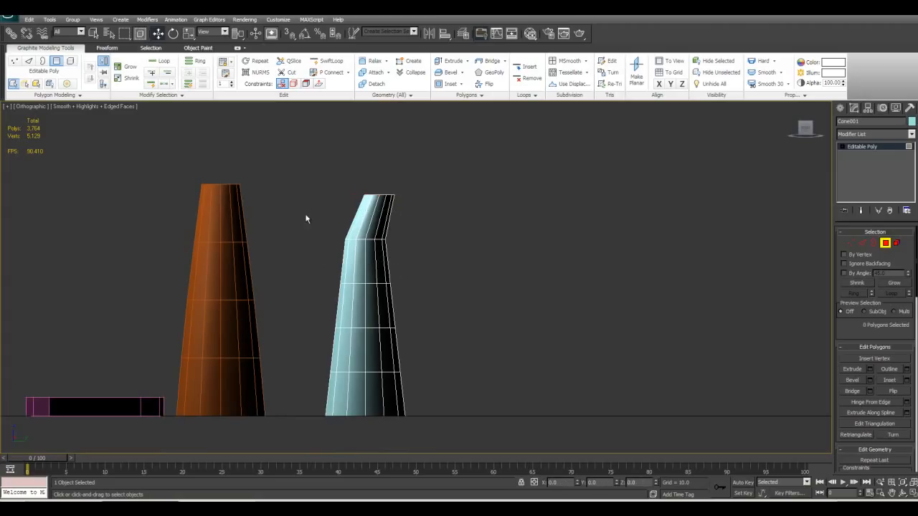
pyautogui.press('2')
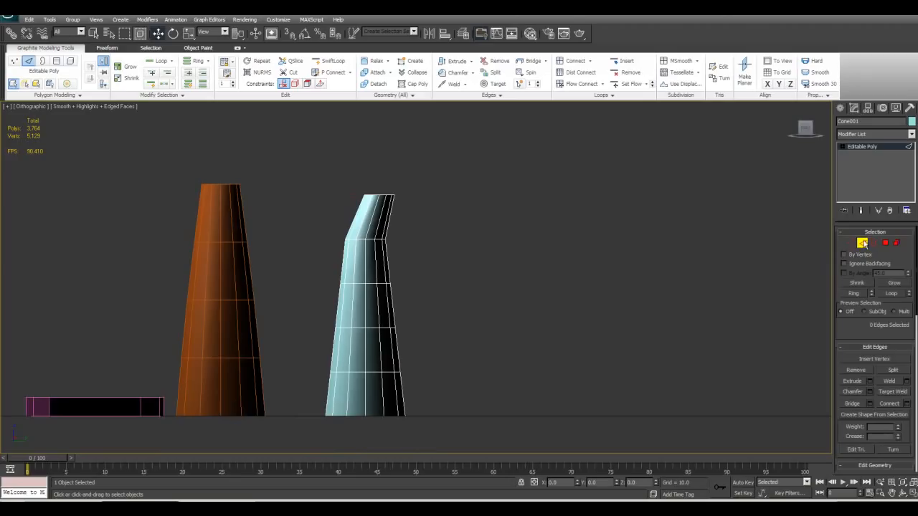
pyautogui.scroll(-2, 398, 250)
pyautogui.moveTo(403, 248); pyautogui.dragTo(335, 244)
pyautogui.moveTo(423, 262); pyautogui.dragTo(348, 239)
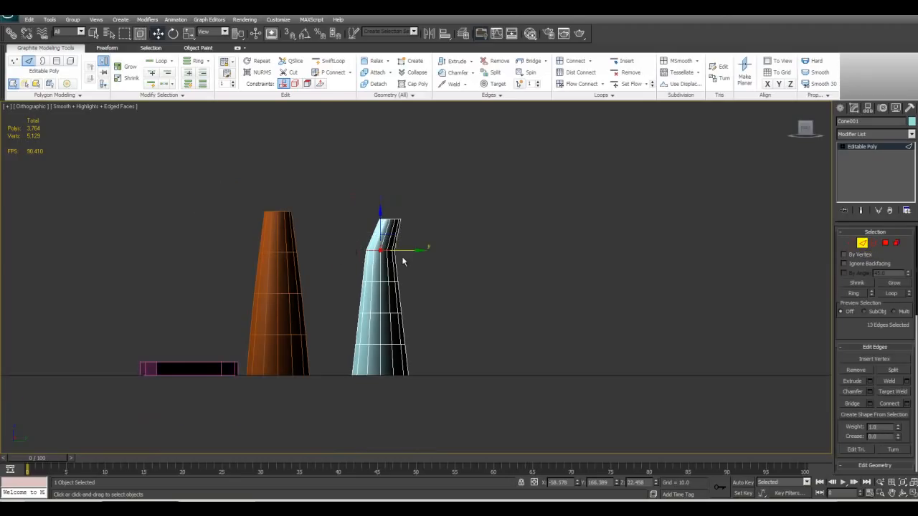
pyautogui.moveTo(402, 253); pyautogui.dragTo(409, 252)
# Shift the cone's lower edge rings along Y to even out the lean, placing the base ring at about 165.71
pyautogui.moveTo(417, 287)
pyautogui.mouseDown()
pyautogui.moveTo(338, 268)
pyautogui.moveTo(408, 282)
pyautogui.mouseUp()
pyautogui.moveTo(411, 331); pyautogui.dragTo(404, 314)
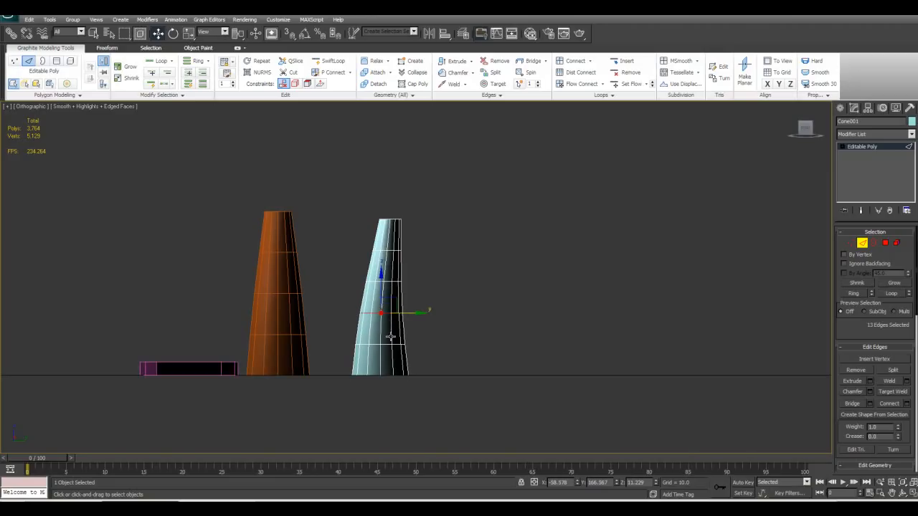
pyautogui.moveTo(346, 332); pyautogui.dragTo(406, 364)
pyautogui.moveTo(438, 414); pyautogui.dragTo(335, 367)
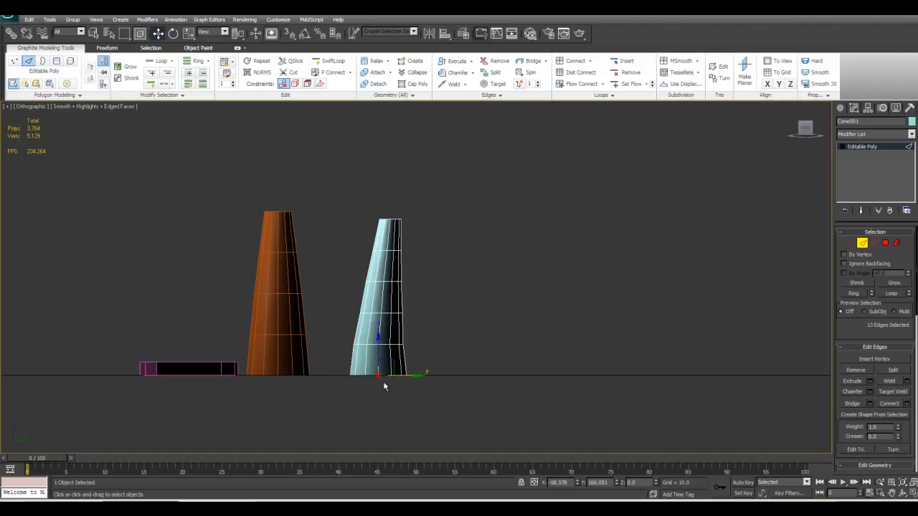
pyautogui.moveTo(408, 377); pyautogui.dragTo(406, 375)
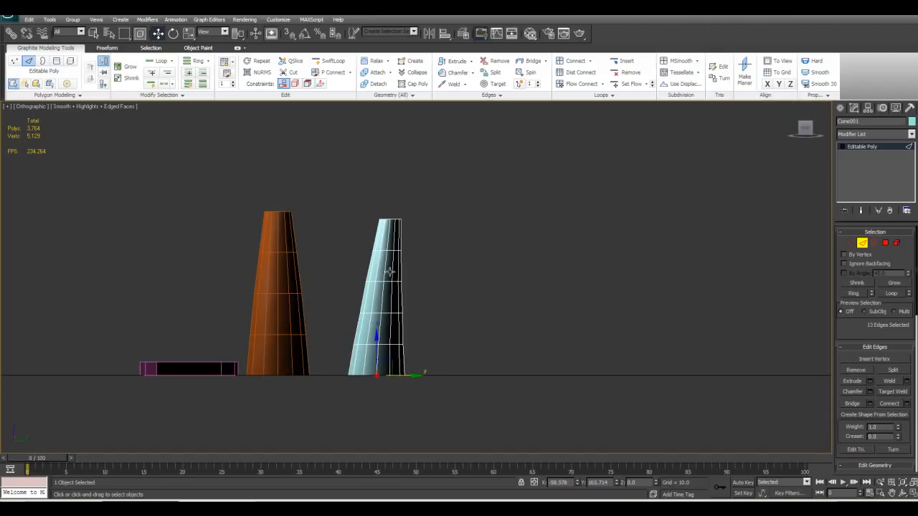
# Nudge the ring below the cone's top slightly back along Y, move the top rim to about 167.99, and leave edge editing
pyautogui.moveTo(361, 243); pyautogui.dragTo(415, 250)
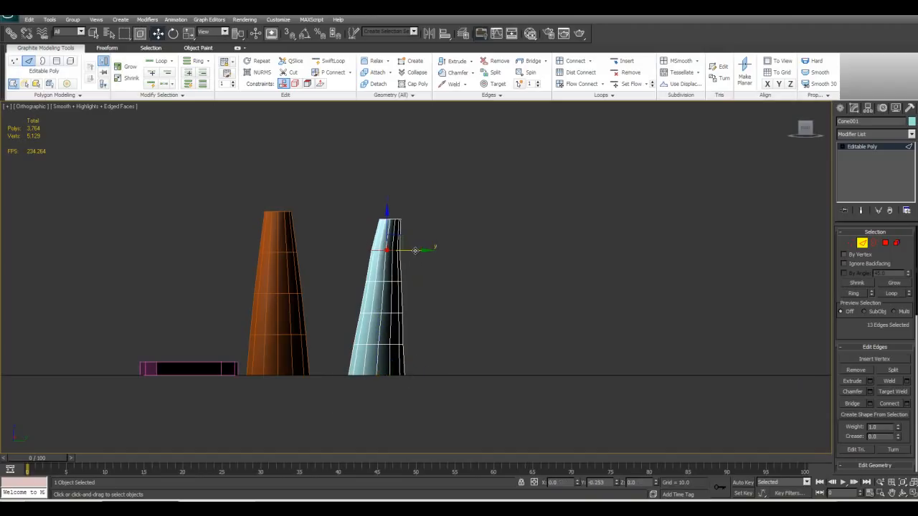
pyautogui.moveTo(346, 188); pyautogui.dragTo(423, 220)
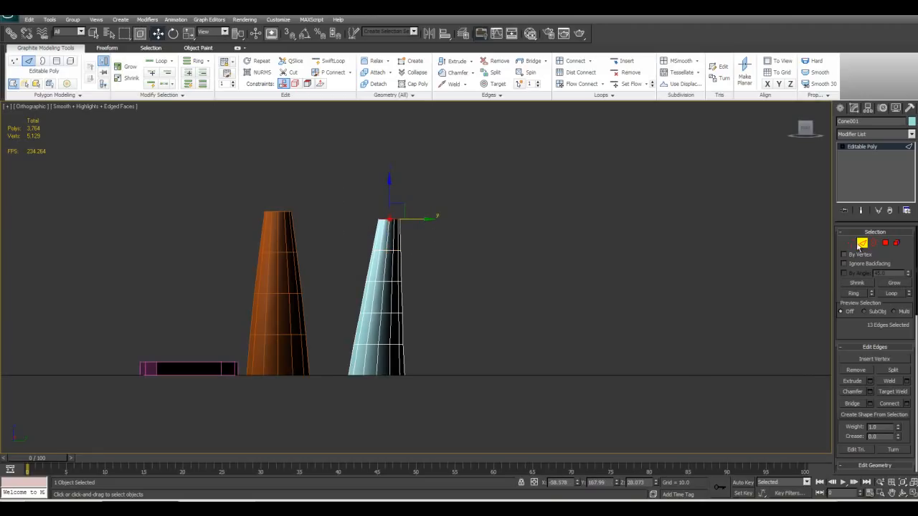
pyautogui.click(861, 244)
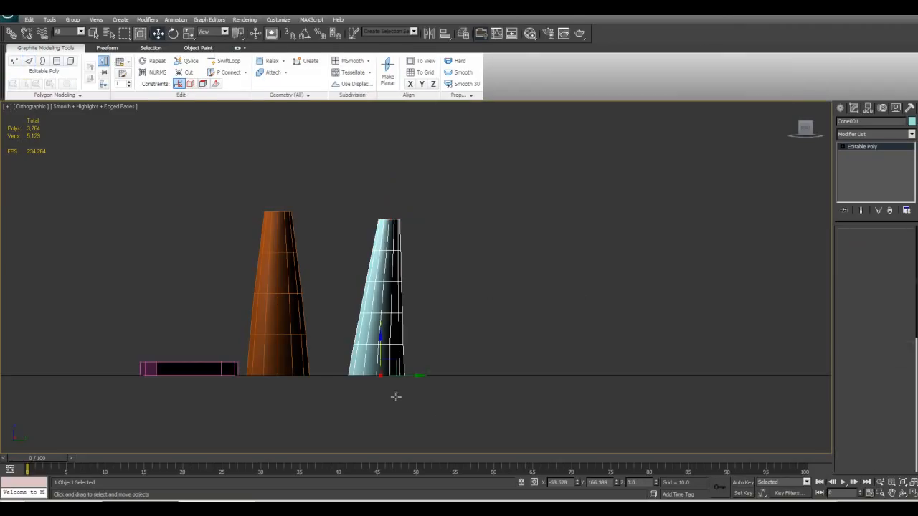
pyautogui.moveTo(458, 404); pyautogui.dragTo(392, 393)
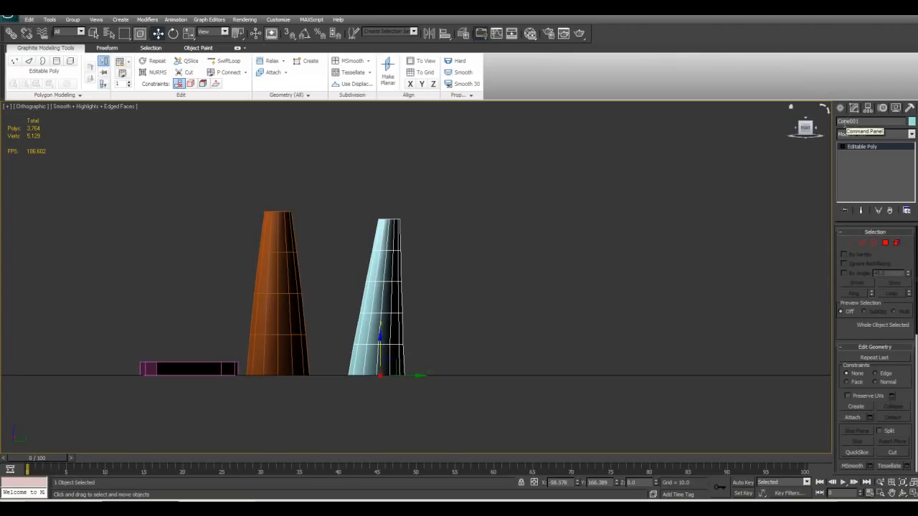
pyautogui.click(853, 136)
pyautogui.scroll(-12, 871, 325)
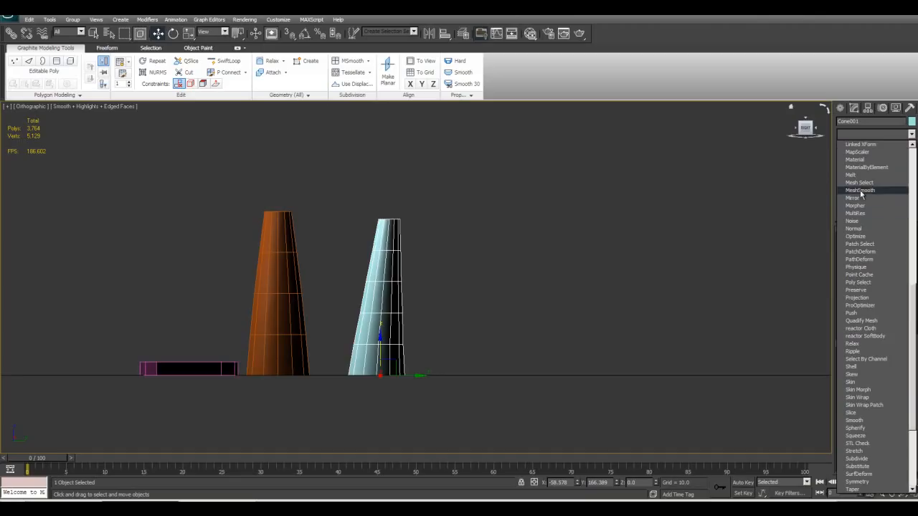
pyautogui.click(844, 112)
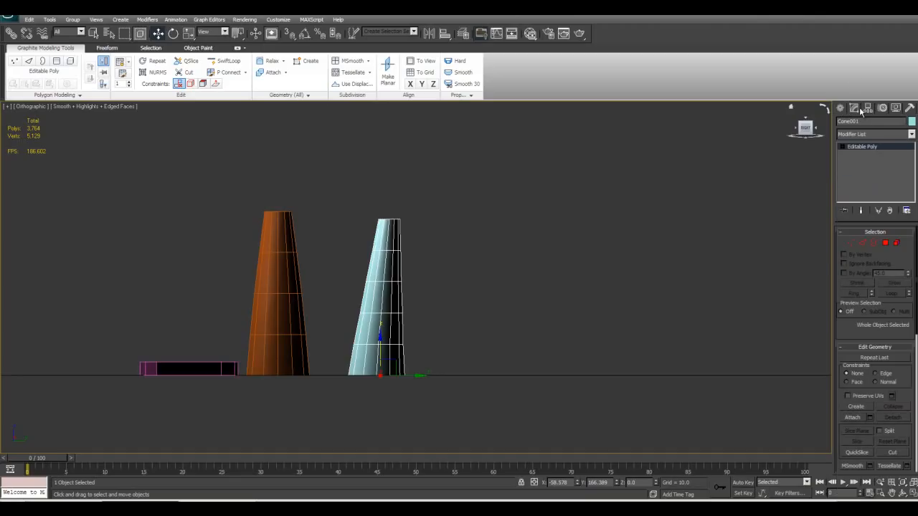
# Shift the cone's base edge ring slightly along Y to about 165.47 and leave edge editing
pyautogui.moveTo(393, 257); pyautogui.dragTo(404, 264, button='middle')
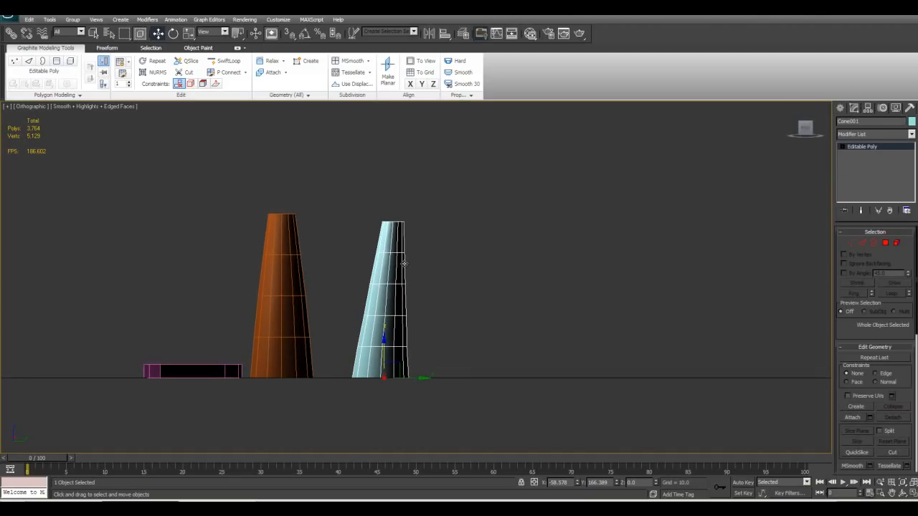
pyautogui.scroll(3, 444, 388)
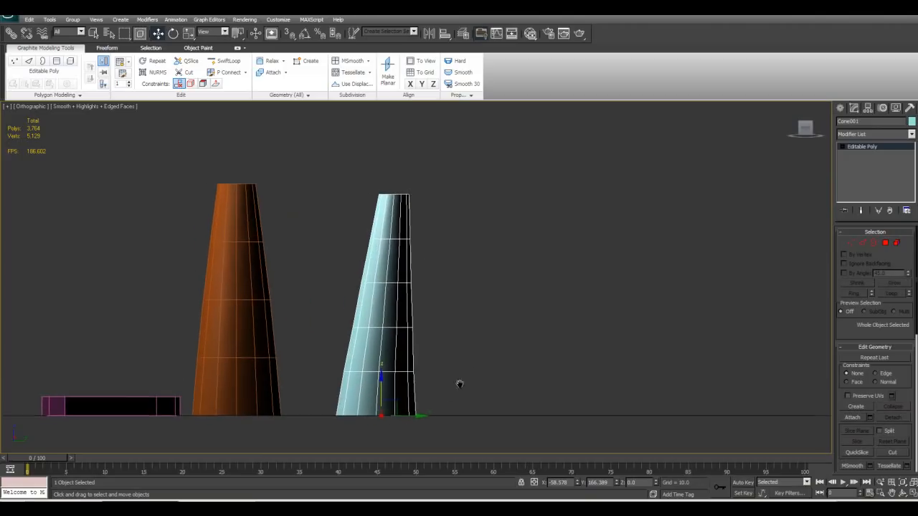
pyautogui.press('2')
pyautogui.moveTo(473, 430); pyautogui.dragTo(360, 405)
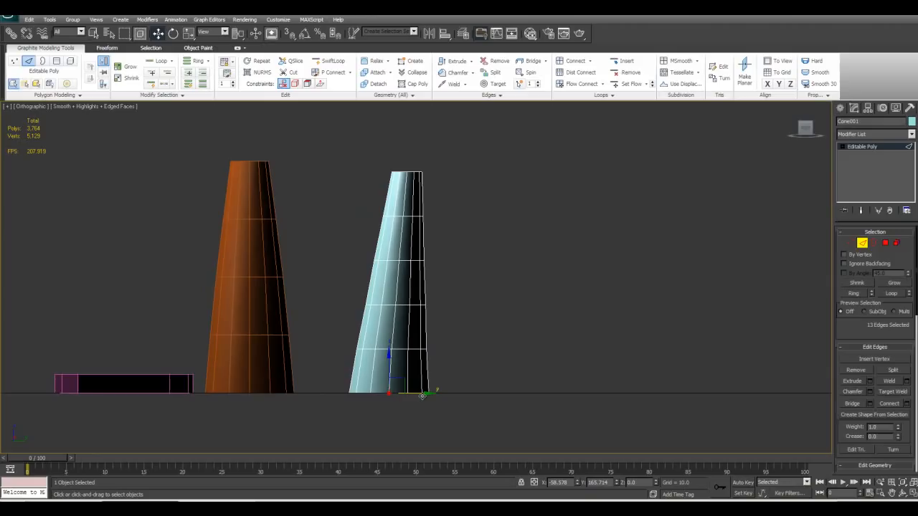
pyautogui.moveTo(421, 396); pyautogui.dragTo(420, 395)
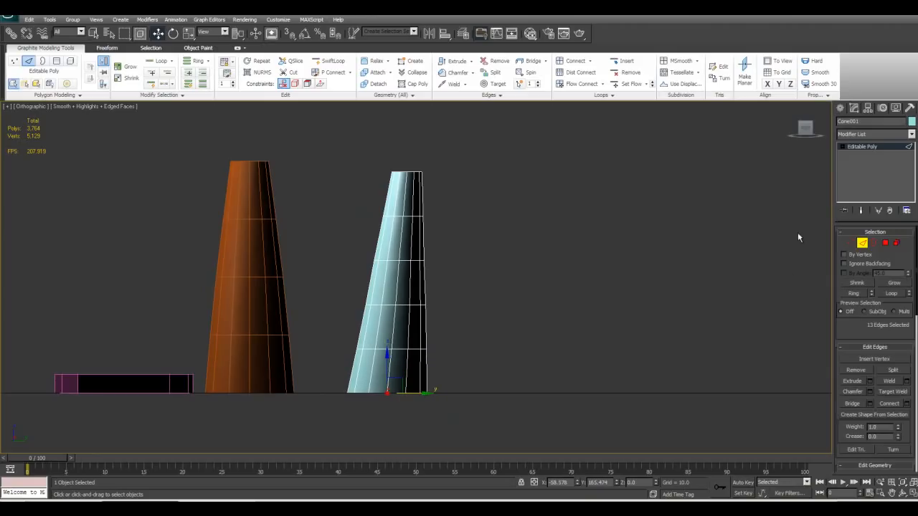
pyautogui.click(866, 244)
# In the perspective view, lower the cone to about Z -30.19 and move it beneath the end of the pink plank
pyautogui.scroll(-5, 559, 266)
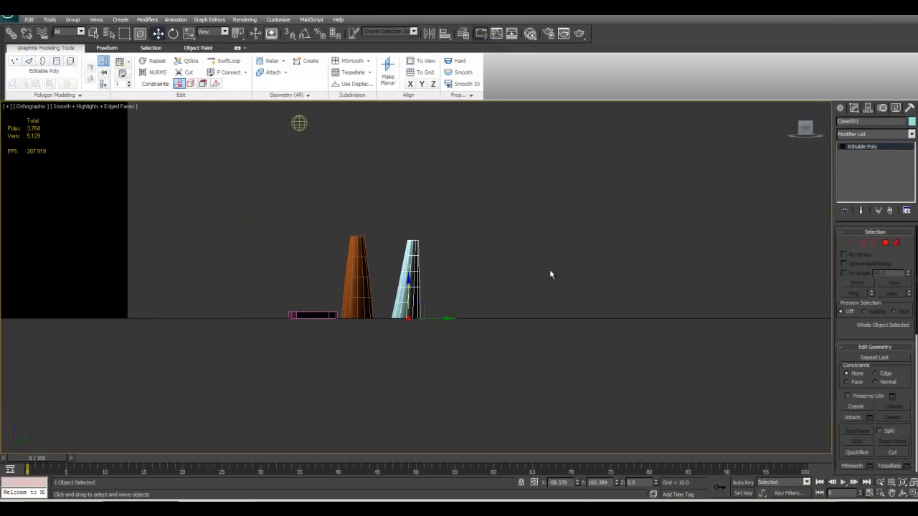
pyautogui.scroll(-2, 479, 283)
pyautogui.scroll(2, 479, 283)
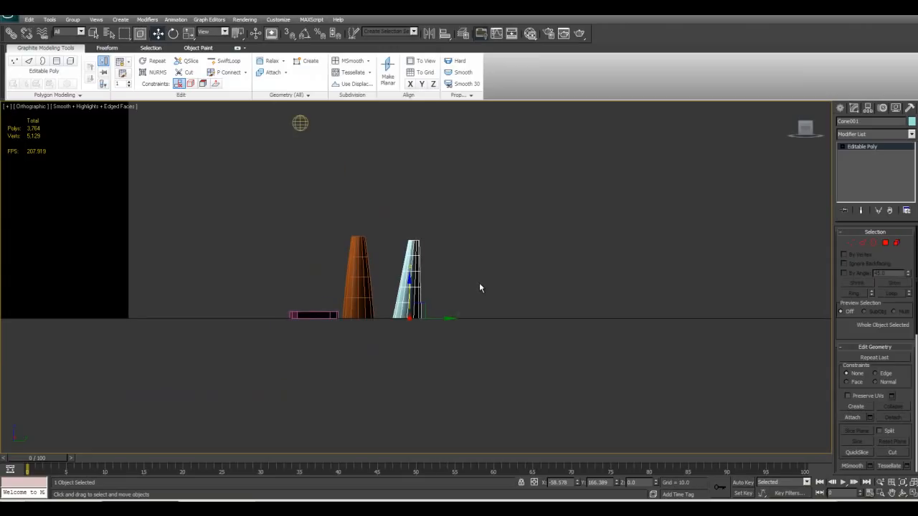
pyautogui.press('p')
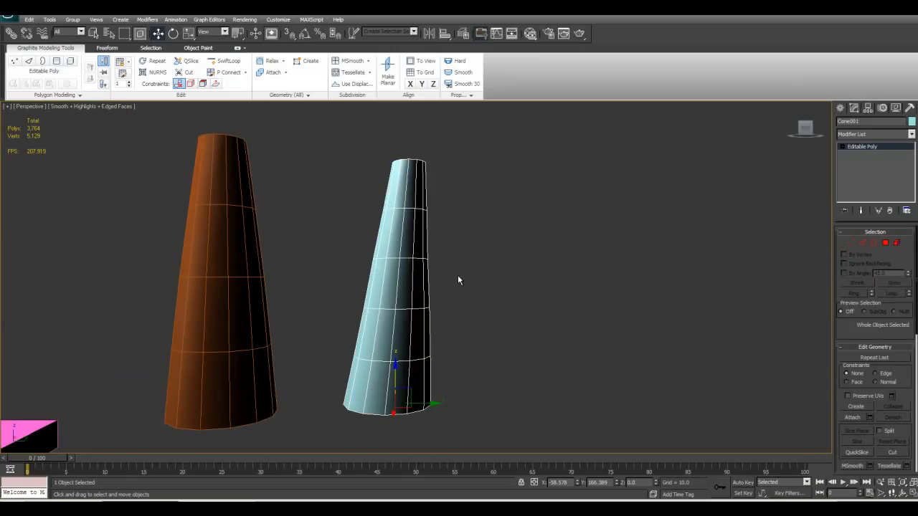
pyautogui.scroll(-8, 460, 276)
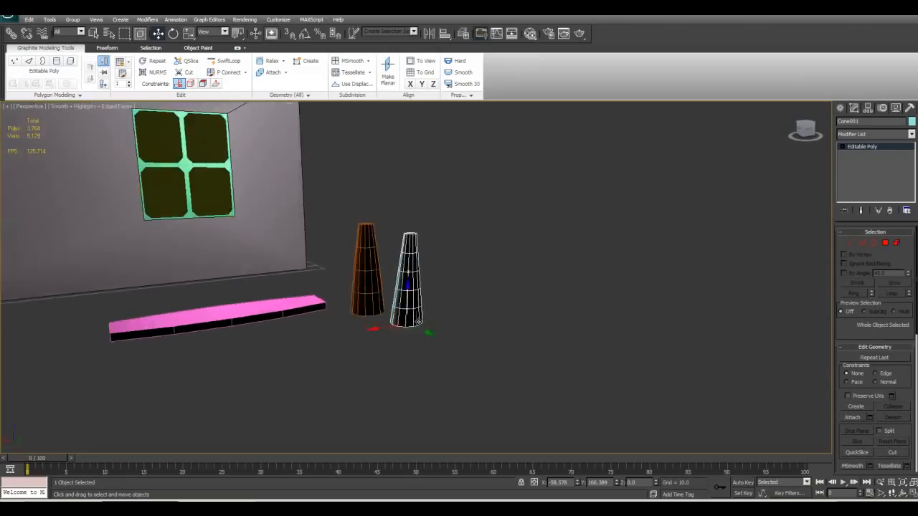
pyautogui.keyDown('alt'); pyautogui.moveTo(491, 359); pyautogui.dragTo(562, 316, button='middle'); pyautogui.keyUp('alt')
pyautogui.moveTo(514, 320); pyautogui.dragTo(406, 384)
pyautogui.moveTo(406, 384)
pyautogui.keyDown('alt'); pyautogui.mouseDown(button='middle')
pyautogui.moveTo(441, 374)
pyautogui.moveTo(412, 367)
pyautogui.mouseUp(button='middle'); pyautogui.keyUp('alt')
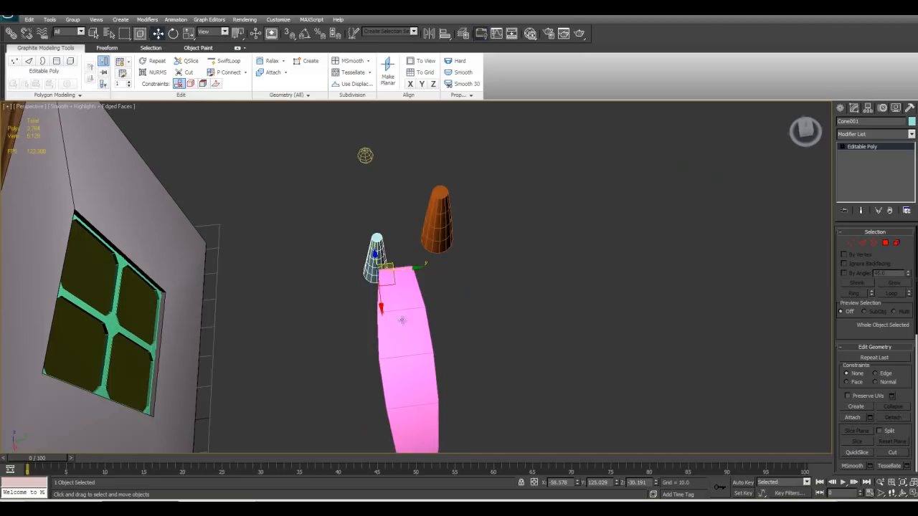
pyautogui.moveTo(396, 284); pyautogui.dragTo(402, 328)
pyautogui.keyDown('alt'); pyautogui.moveTo(406, 332); pyautogui.dragTo(328, 279, button='middle'); pyautogui.keyUp('alt')
# Scale the whole cone uniformly to about 61.39 percent so it suits the plank as a leg
pyautogui.press('r')
pyautogui.moveTo(446, 429); pyautogui.dragTo(459, 459)
pyautogui.keyDown('alt'); pyautogui.moveTo(459, 460); pyautogui.dragTo(402, 302, button='middle'); pyautogui.keyUp('alt')
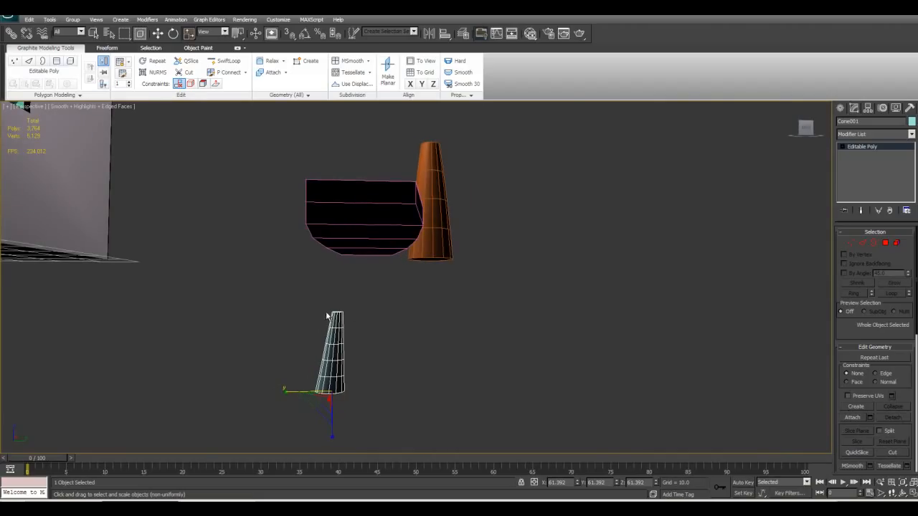
pyautogui.scroll(-3, 331, 326)
pyautogui.keyDown('alt'); pyautogui.moveTo(399, 328); pyautogui.dragTo(474, 350, button='middle'); pyautogui.keyUp('alt')
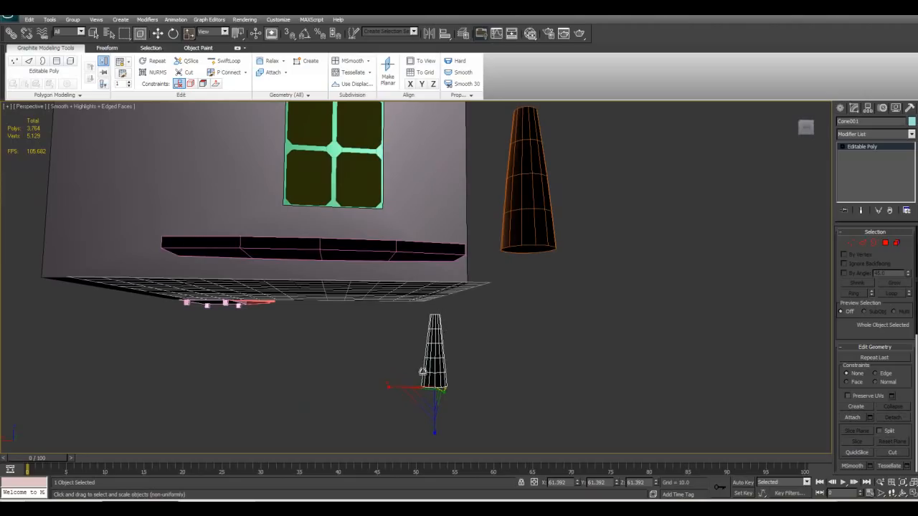
pyautogui.moveTo(495, 344)
pyautogui.keyDown('alt'); pyautogui.mouseDown(button='middle')
pyautogui.moveTo(557, 344)
pyautogui.moveTo(484, 338)
pyautogui.mouseUp(button='middle'); pyautogui.keyUp('alt')
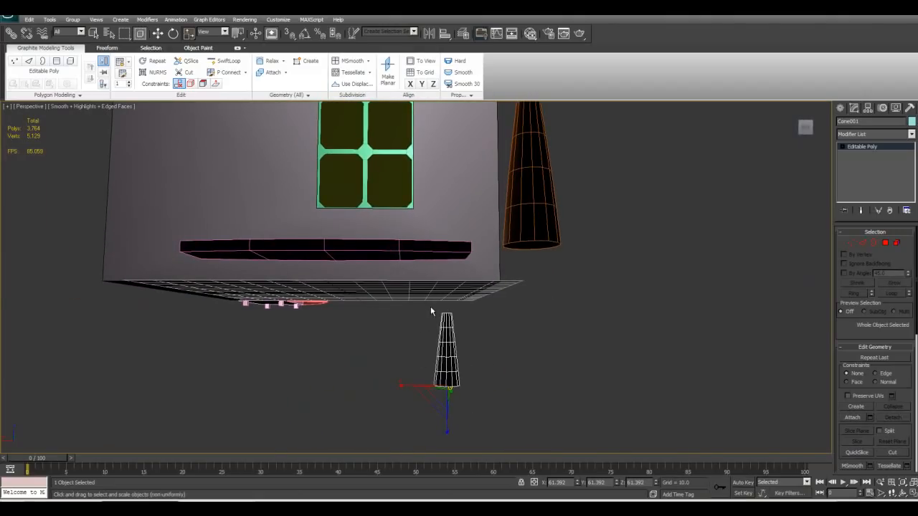
pyautogui.keyDown('alt'); pyautogui.moveTo(436, 373); pyautogui.dragTo(548, 391, button='middle'); pyautogui.keyUp('alt')
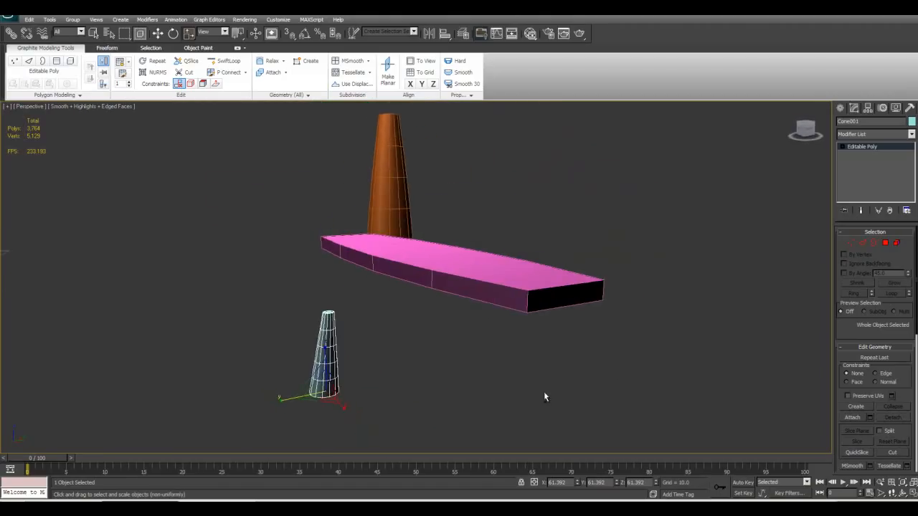
# Select the plank together with the cone and move both away from the house into open space
pyautogui.keyDown('alt'); pyautogui.moveTo(547, 388); pyautogui.dragTo(420, 322); pyautogui.keyUp('alt')
pyautogui.keyDown('ctrl'); pyautogui.click(409, 321); pyautogui.keyUp('ctrl')
pyautogui.scroll(-5, 389, 318)
pyautogui.press('w')
pyautogui.moveTo(418, 291); pyautogui.dragTo(583, 290)
pyautogui.press('z')
# Select only the cone and raise it to the underside of the plank's end
pyautogui.keyDown('alt'); pyautogui.moveTo(525, 266); pyautogui.dragTo(514, 359, button='middle'); pyautogui.keyUp('alt')
pyautogui.click(427, 349)
pyautogui.moveTo(502, 350); pyautogui.dragTo(492, 260)
pyautogui.keyDown('alt'); pyautogui.moveTo(491, 261); pyautogui.dragTo(416, 268, button='middle'); pyautogui.keyUp('alt')
# Rotate the cone about Z by roughly -44.46 degrees so its lean points out from the plank's corner
pyautogui.press('e')
pyautogui.moveTo(392, 275); pyautogui.dragTo(343, 278)
pyautogui.moveTo(343, 278)
pyautogui.keyDown('alt'); pyautogui.mouseDown(button='middle')
pyautogui.moveTo(328, 297)
pyautogui.moveTo(353, 285)
pyautogui.mouseUp(button='middle'); pyautogui.keyUp('alt')
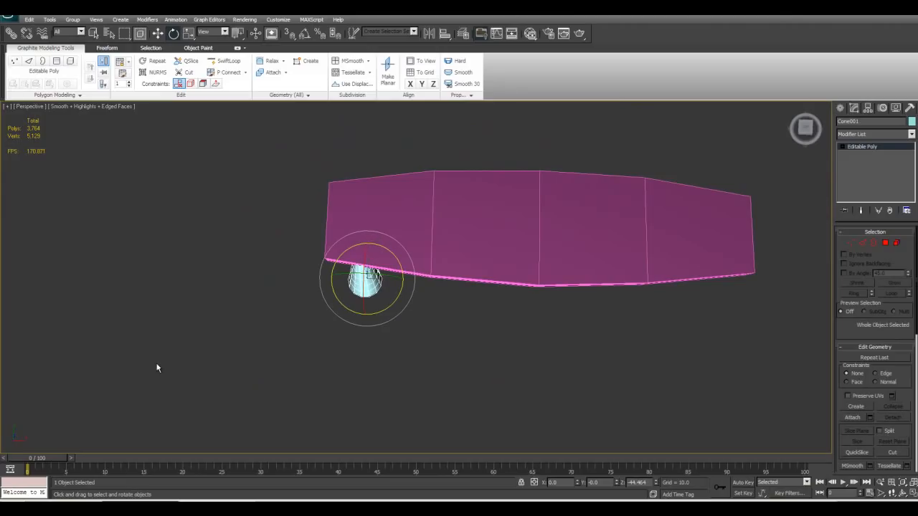
pyautogui.keyDown('alt'); pyautogui.moveTo(172, 366); pyautogui.dragTo(247, 211, button='middle'); pyautogui.keyUp('alt')
# Fit the cone leg under the plank's corner, placing it at about 248.10 along Y
pyautogui.press('w')
pyautogui.moveTo(405, 244); pyautogui.dragTo(394, 219)
pyautogui.keyDown('alt'); pyautogui.moveTo(394, 220); pyautogui.dragTo(470, 317, button='middle'); pyautogui.keyUp('alt')
pyautogui.scroll(3, 455, 267)
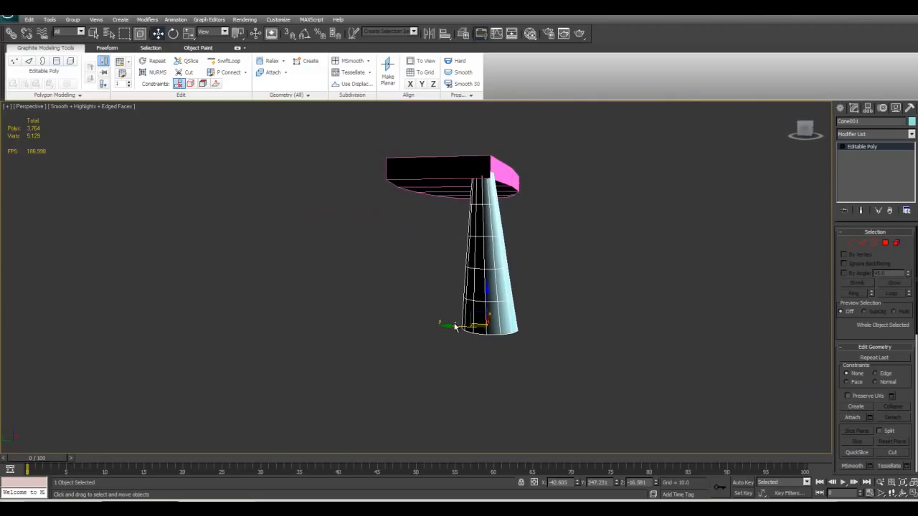
pyautogui.click(454, 327)
pyautogui.click(469, 329)
pyautogui.moveTo(451, 327); pyautogui.dragTo(447, 326)
pyautogui.keyDown('alt'); pyautogui.moveTo(446, 325); pyautogui.dragTo(390, 316, button='middle'); pyautogui.keyUp('alt')
# Try one cloned copy of the leg at the plank's opposite end, rotate it, and delete it
pyautogui.scroll(-4, 409, 292)
pyautogui.scroll(2, 408, 295)
pyautogui.moveTo(313, 323)
pyautogui.keyDown('shift'); pyautogui.mouseDown()
pyautogui.moveTo(605, 335)
pyautogui.moveTo(627, 323)
pyautogui.mouseUp(); pyautogui.keyUp('shift')
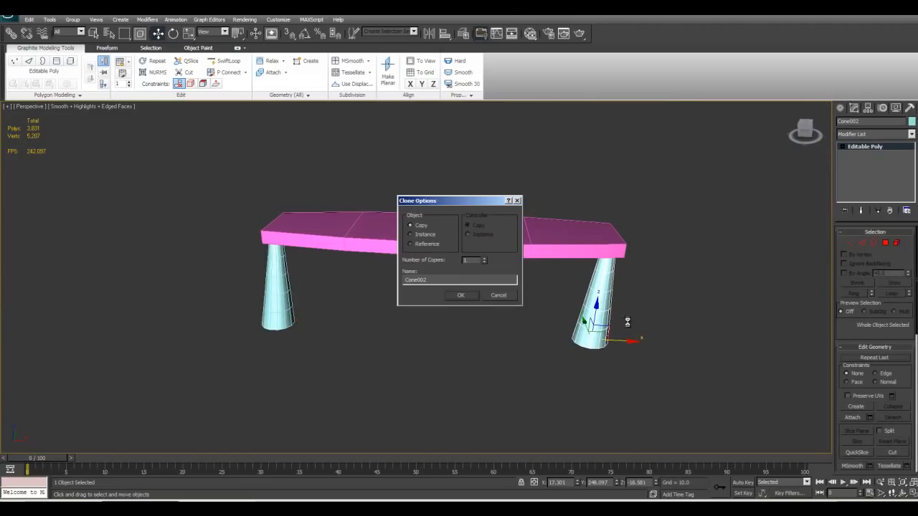
pyautogui.click(461, 296)
pyautogui.moveTo(624, 300)
pyautogui.mouseDown(button='middle')
pyautogui.moveTo(517, 302)
pyautogui.moveTo(498, 348)
pyautogui.moveTo(538, 351)
pyautogui.moveTo(521, 351)
pyautogui.moveTo(475, 313)
pyautogui.mouseUp(button='middle')
pyautogui.press('e')
pyautogui.moveTo(517, 332); pyautogui.dragTo(599, 310)
pyautogui.press('Delete')
# Mirror the original leg across X as a copy, offset to sit under the plank's opposite end
pyautogui.click(162, 318)
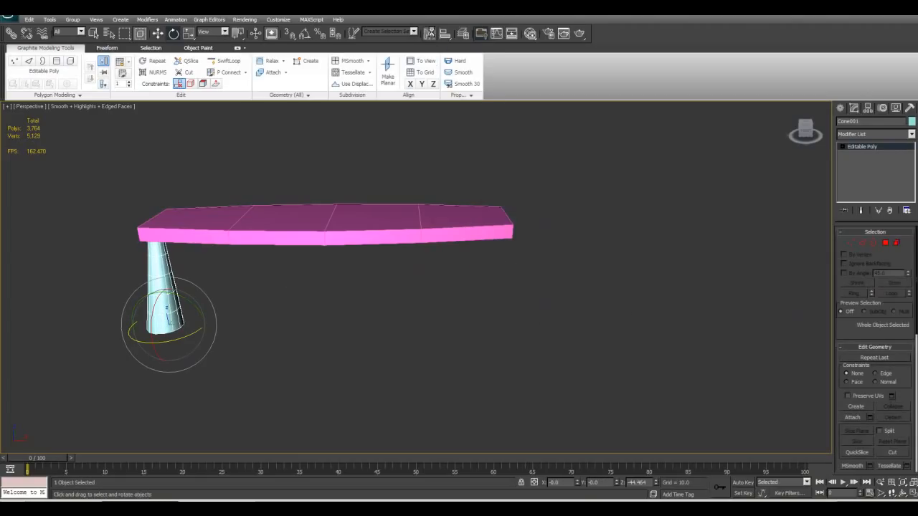
pyautogui.click(432, 34)
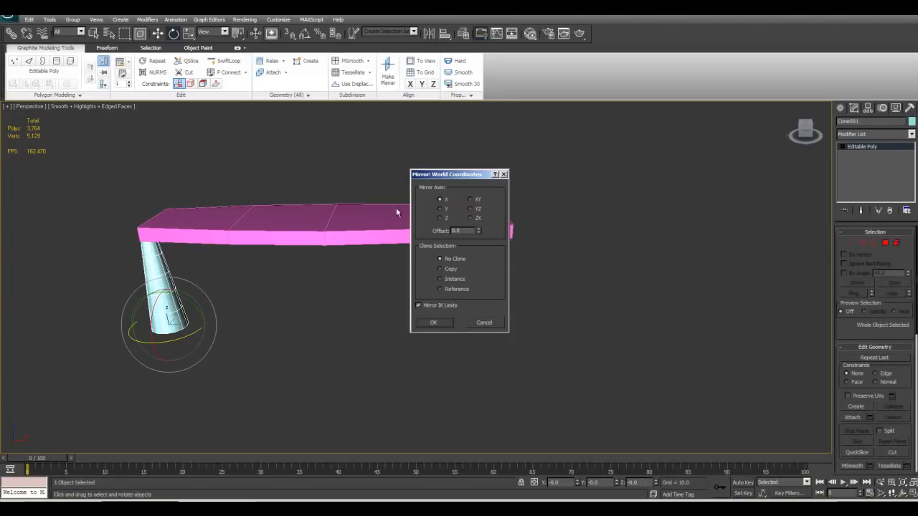
pyautogui.click(451, 270)
pyautogui.moveTo(452, 174); pyautogui.dragTo(578, 184)
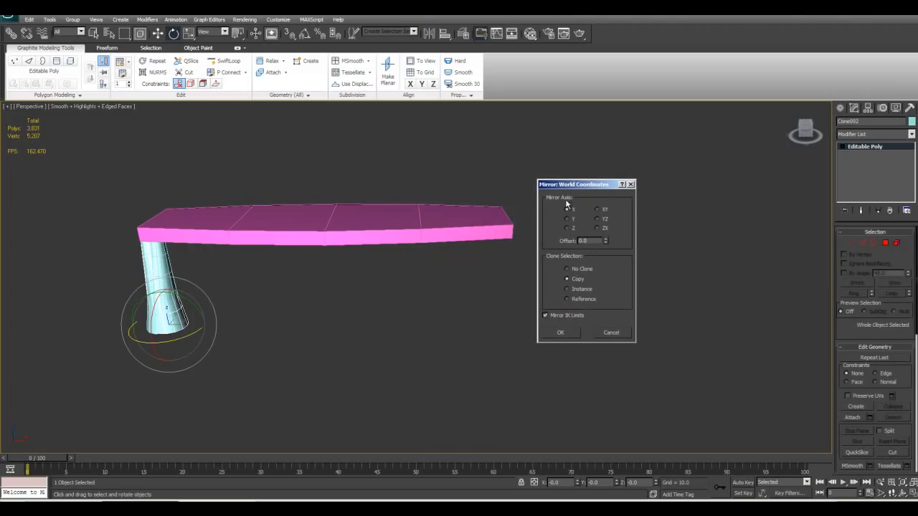
pyautogui.moveTo(606, 243); pyautogui.dragTo(576, 357)
pyautogui.click(562, 332)
pyautogui.keyDown('alt'); pyautogui.moveTo(503, 347); pyautogui.dragTo(457, 325, button='middle'); pyautogui.keyUp('alt')
pyautogui.scroll(-2, 305, 183)
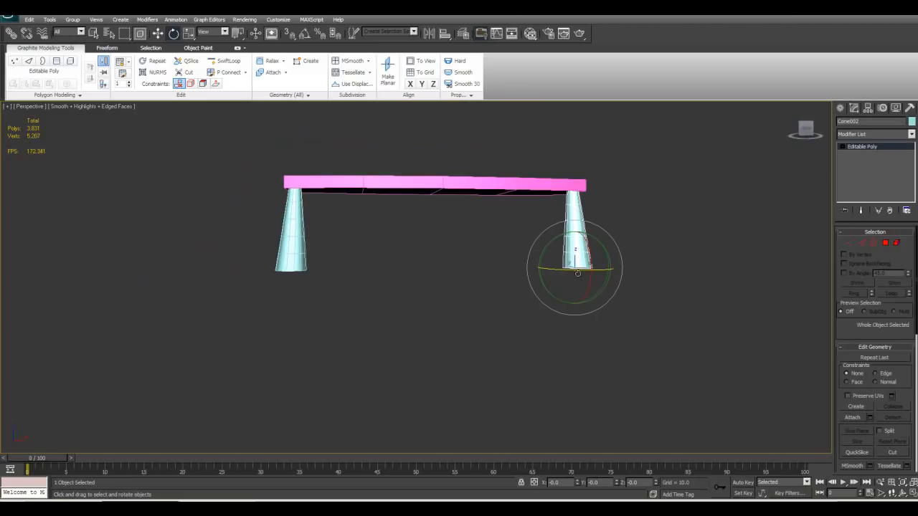
pyautogui.keyDown('alt'); pyautogui.moveTo(627, 255); pyautogui.dragTo(541, 259, button='middle'); pyautogui.keyUp('alt')
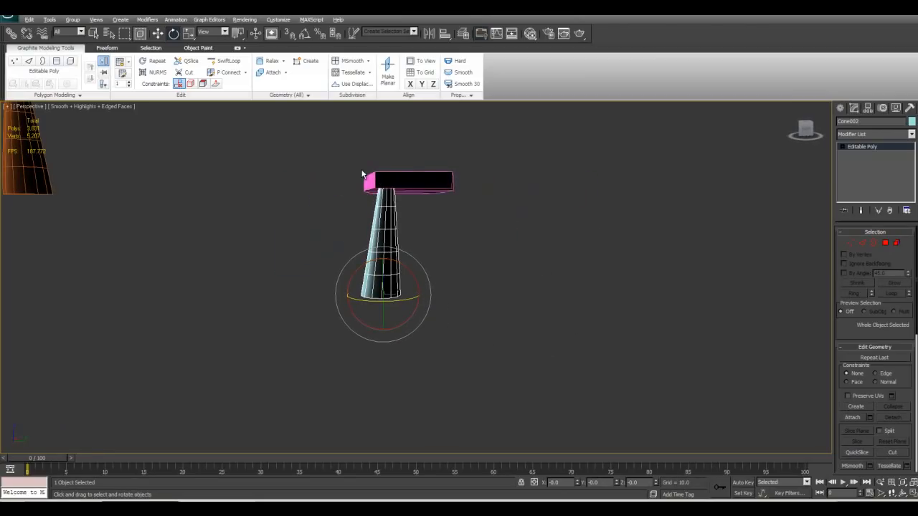
pyautogui.keyDown('alt'); pyautogui.moveTo(364, 179); pyautogui.dragTo(372, 178, button='middle'); pyautogui.keyUp('alt')
pyautogui.keyDown('alt'); pyautogui.moveTo(349, 264); pyautogui.dragTo(400, 179, button='middle'); pyautogui.keyUp('alt')
pyautogui.keyDown('alt'); pyautogui.moveTo(402, 268); pyautogui.dragTo(453, 296, button='middle'); pyautogui.keyUp('alt')
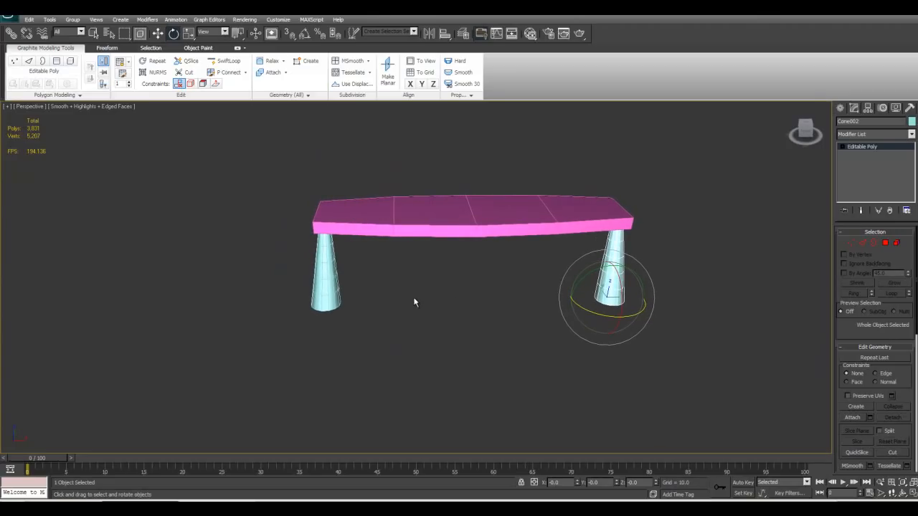
# Select both legs and mirror them across Y as copies, offset under the plank's other long side at about Y 257.71
pyautogui.keyDown('ctrl'); pyautogui.click(320, 278); pyautogui.keyUp('ctrl')
pyautogui.keyDown('alt'); pyautogui.moveTo(344, 293); pyautogui.dragTo(396, 287, button='middle'); pyautogui.keyUp('alt')
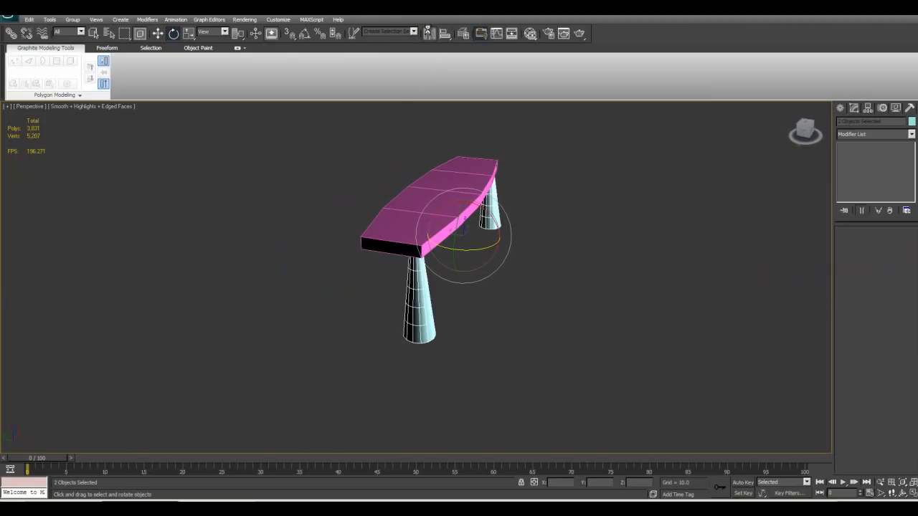
pyautogui.click(429, 34)
pyautogui.moveTo(465, 176); pyautogui.dragTo(574, 180)
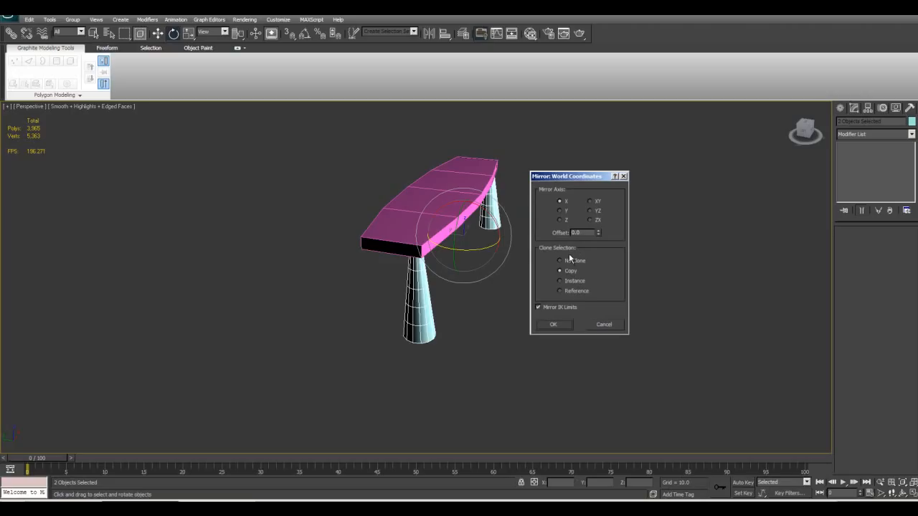
pyautogui.click(563, 272)
pyautogui.moveTo(600, 235); pyautogui.dragTo(663, 184)
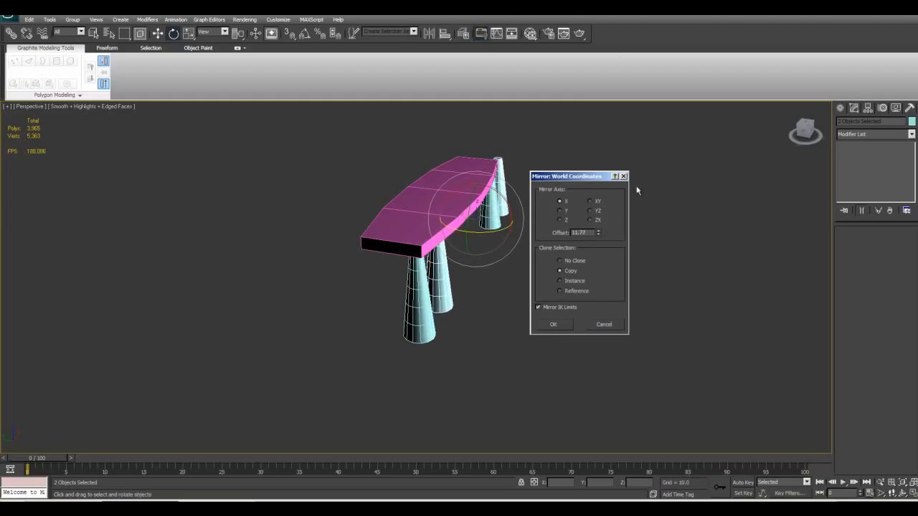
pyautogui.click(561, 211)
pyautogui.moveTo(600, 233); pyautogui.dragTo(607, 234)
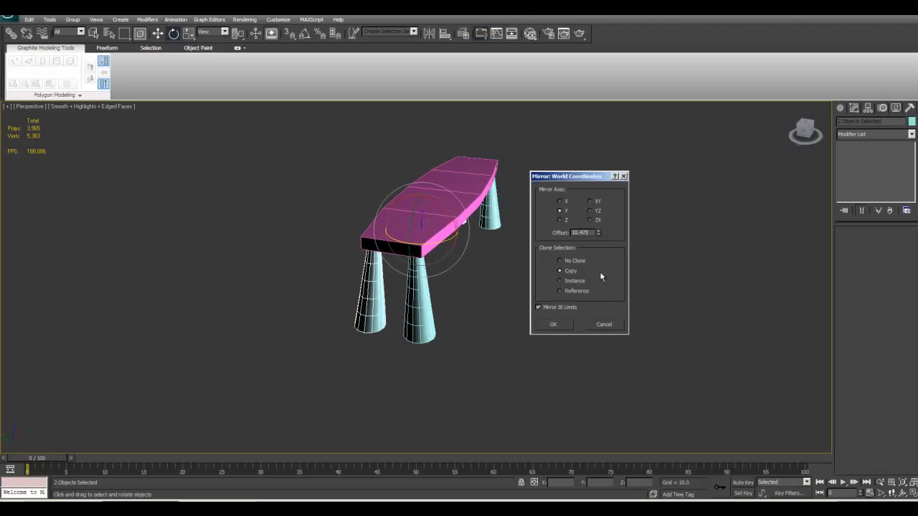
pyautogui.click(564, 324)
pyautogui.keyDown('alt'); pyautogui.moveTo(564, 324); pyautogui.dragTo(431, 314, button='middle'); pyautogui.keyUp('alt')
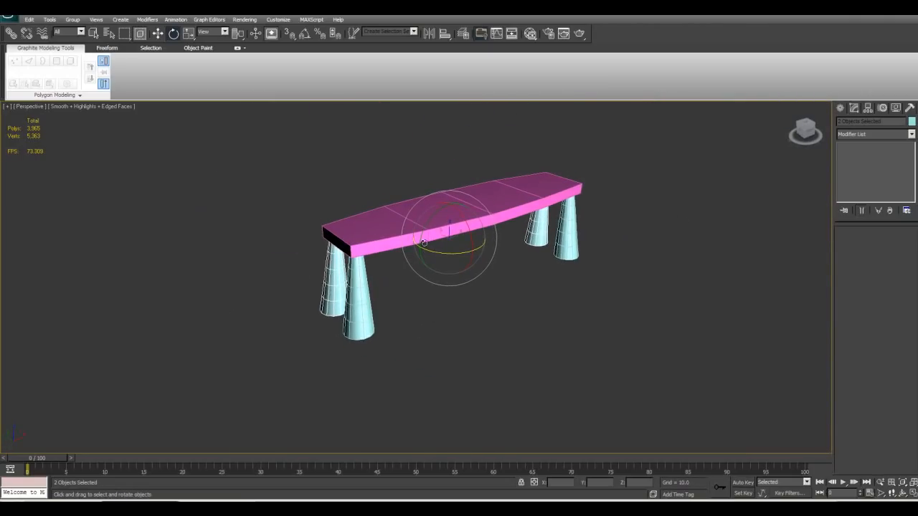
# Reposition the plank over the four legs, at about X -11.45 and Y 246.26
pyautogui.click(422, 231)
pyautogui.press('w')
pyautogui.moveTo(477, 208)
pyautogui.mouseDown()
pyautogui.moveTo(442, 160)
pyautogui.moveTo(481, 201)
pyautogui.mouseUp()
pyautogui.keyDown('alt'); pyautogui.moveTo(481, 201); pyautogui.dragTo(514, 273, button='middle'); pyautogui.keyUp('alt')
pyautogui.moveTo(479, 244); pyautogui.dragTo(457, 275, button='middle')
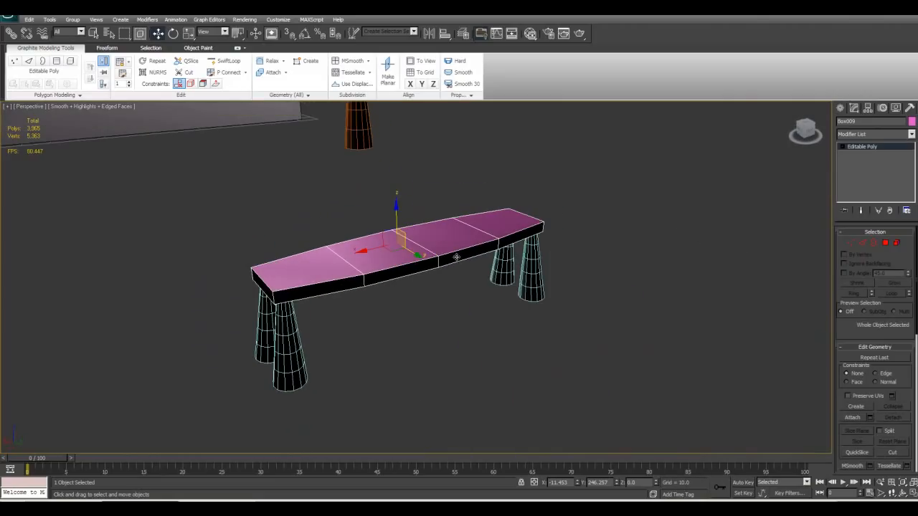
# Check the bench's separate parts by selecting individual legs one after another, finishing with the plank selected
pyautogui.click(505, 271)
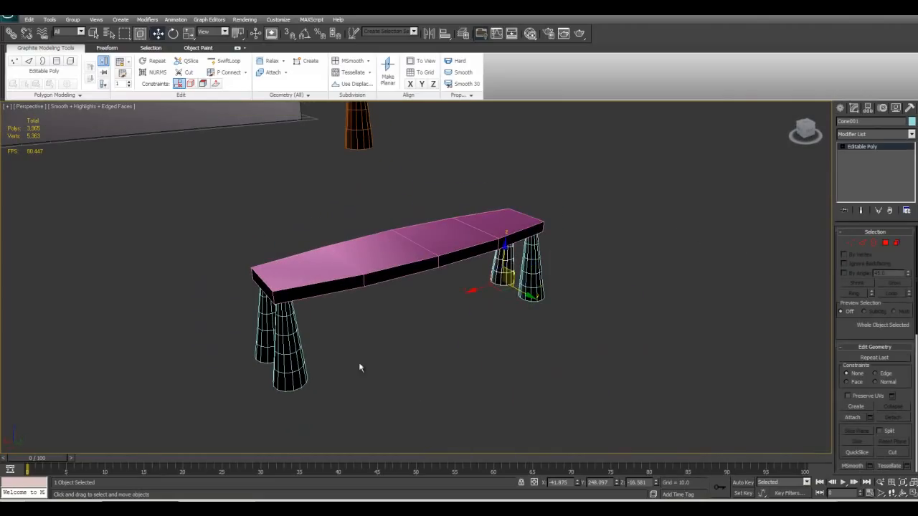
pyautogui.click(287, 343)
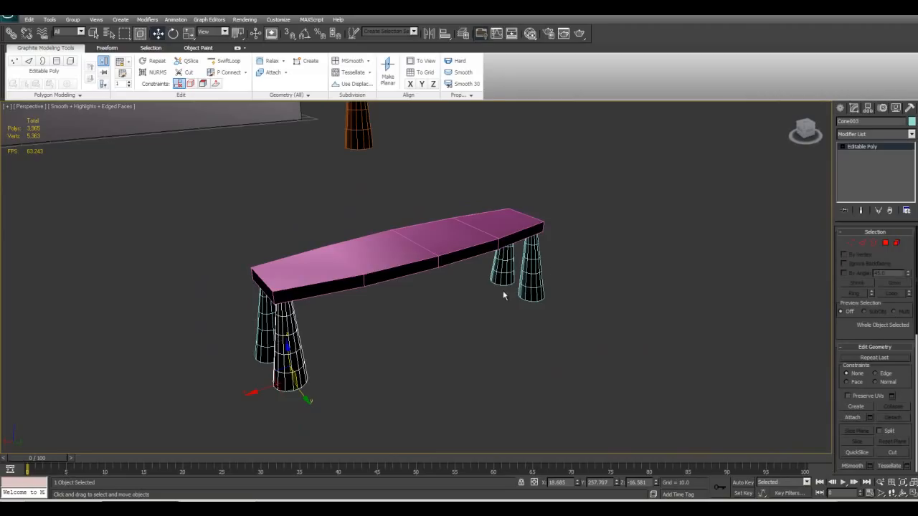
pyautogui.click(554, 269)
pyautogui.click(534, 276)
pyautogui.click(504, 265)
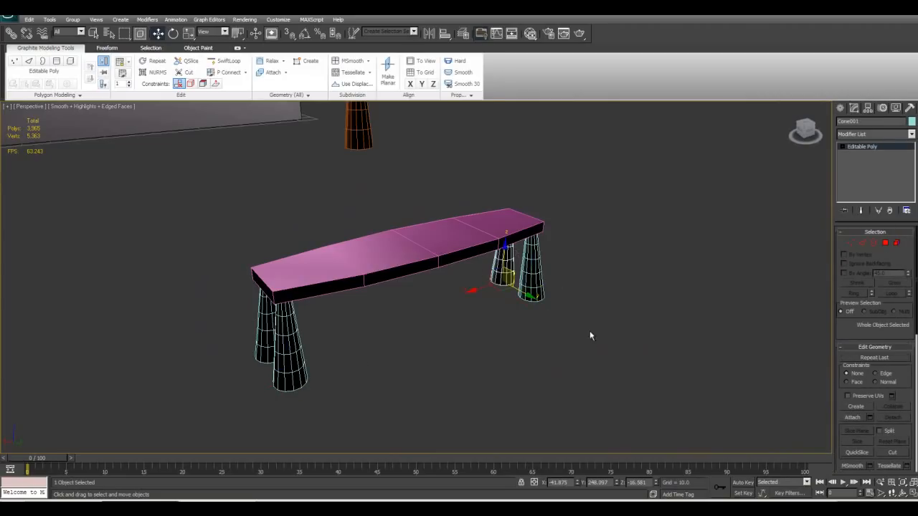
pyautogui.click(528, 276)
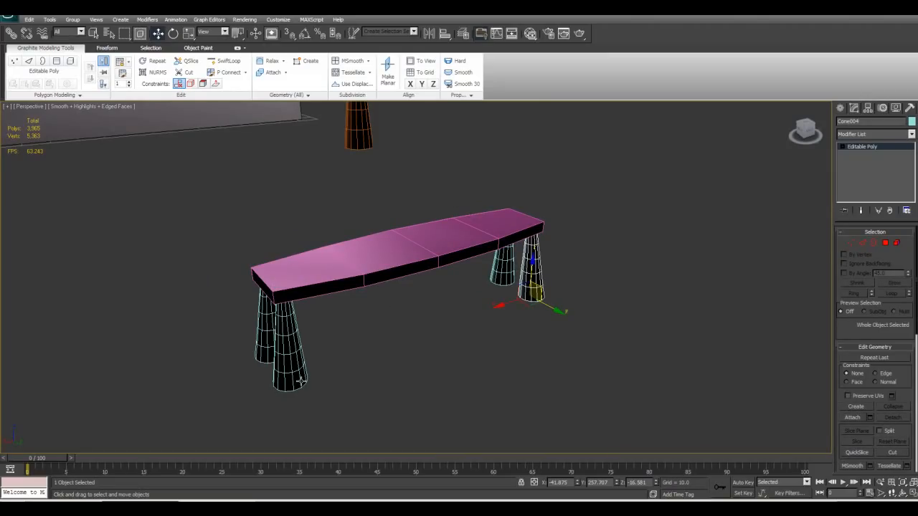
pyautogui.click(420, 264)
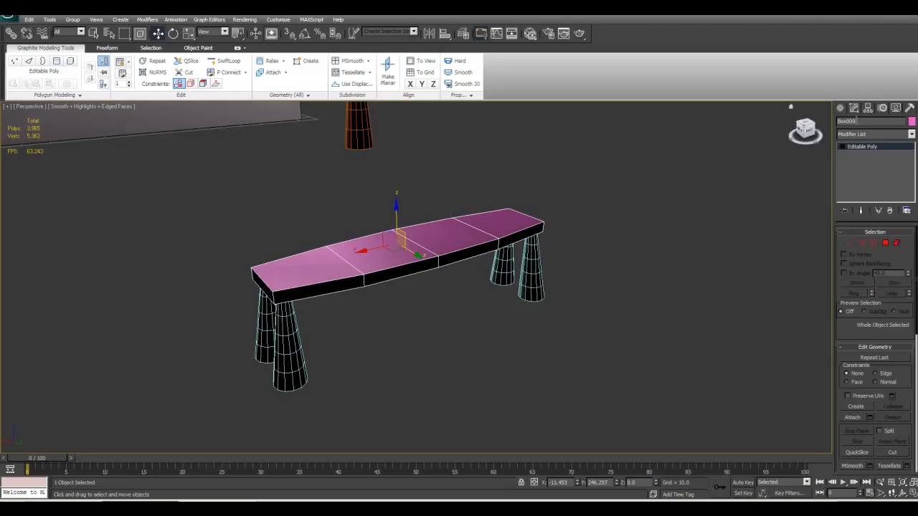
# Rename the bench's plank as Top Part and one of its end legs as Bench
pyautogui.press('BackSpace')
pyautogui.click(500, 272)
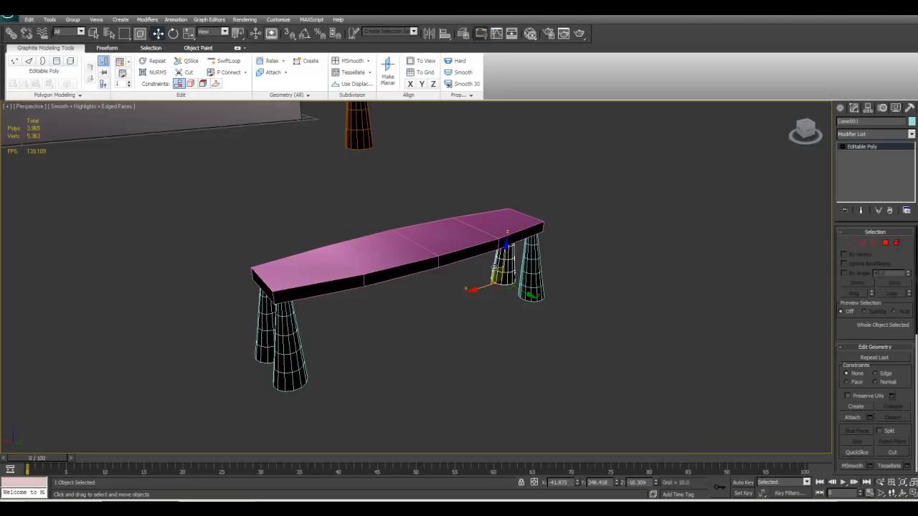
pyautogui.click(263, 323)
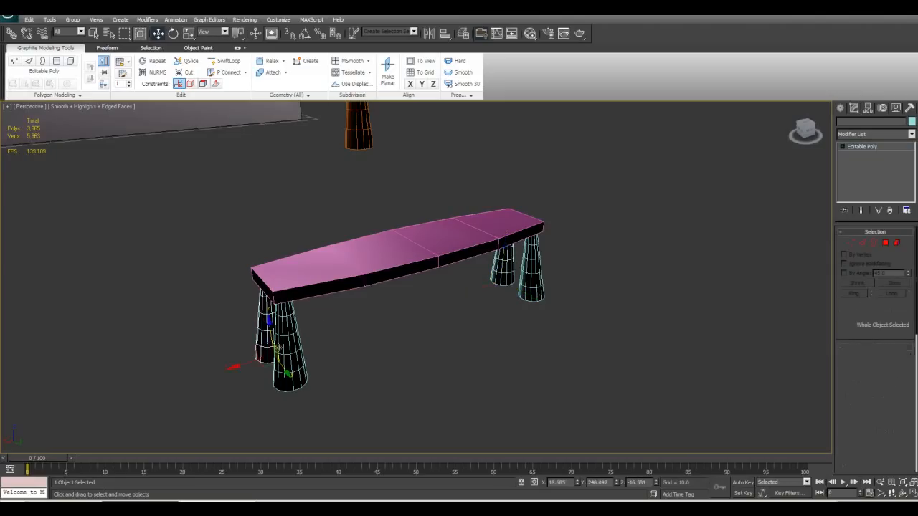
pyautogui.click(529, 287)
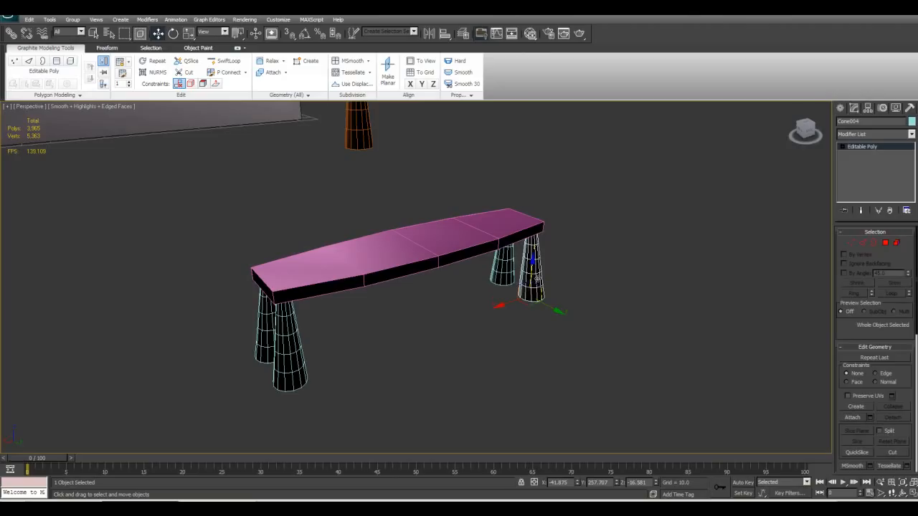
pyautogui.click(861, 121)
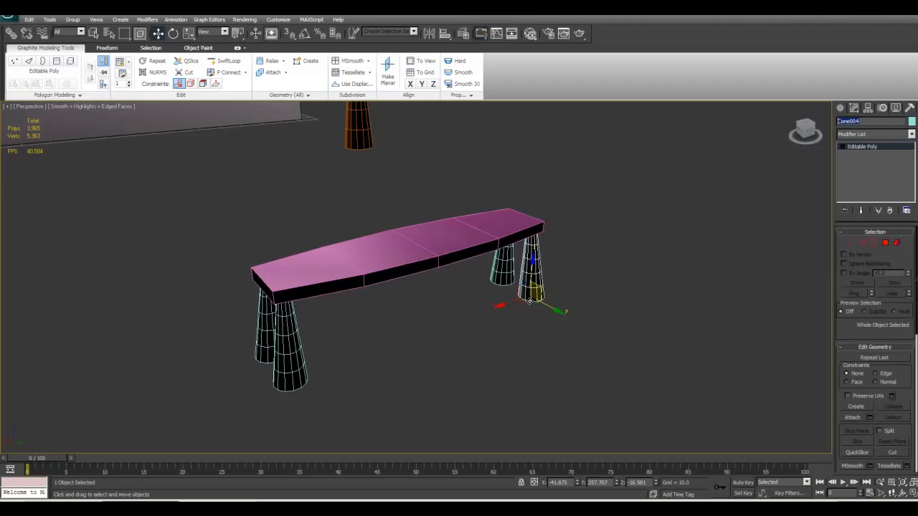
pyautogui.write('Bench')
pyautogui.keyDown('alt'); pyautogui.moveTo(561, 382); pyautogui.dragTo(419, 161, button='middle'); pyautogui.keyUp('alt')
pyautogui.press('z')
pyautogui.scroll(-5, 531, 328)
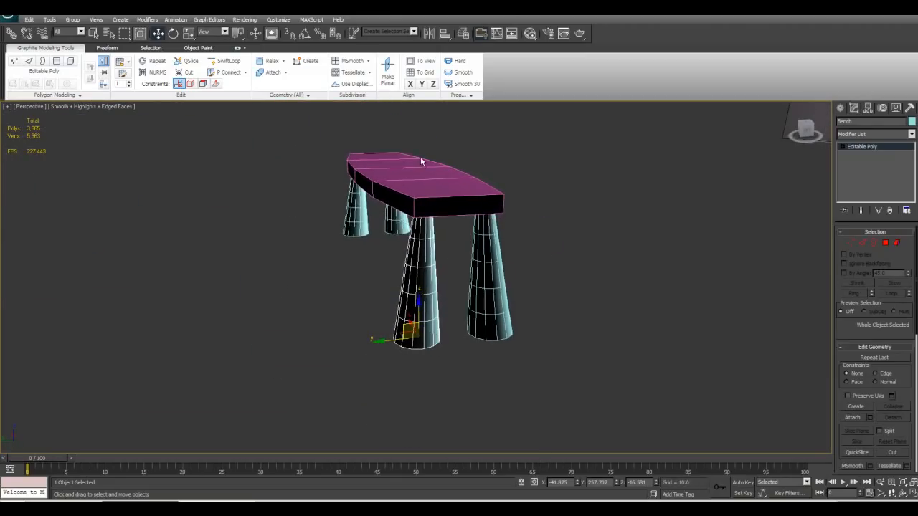
# Check the object names of the plank and the individual legs by selecting them one after another
pyautogui.click(416, 171)
pyautogui.keyDown('alt'); pyautogui.moveTo(639, 390); pyautogui.dragTo(704, 397, button='middle'); pyautogui.keyUp('alt')
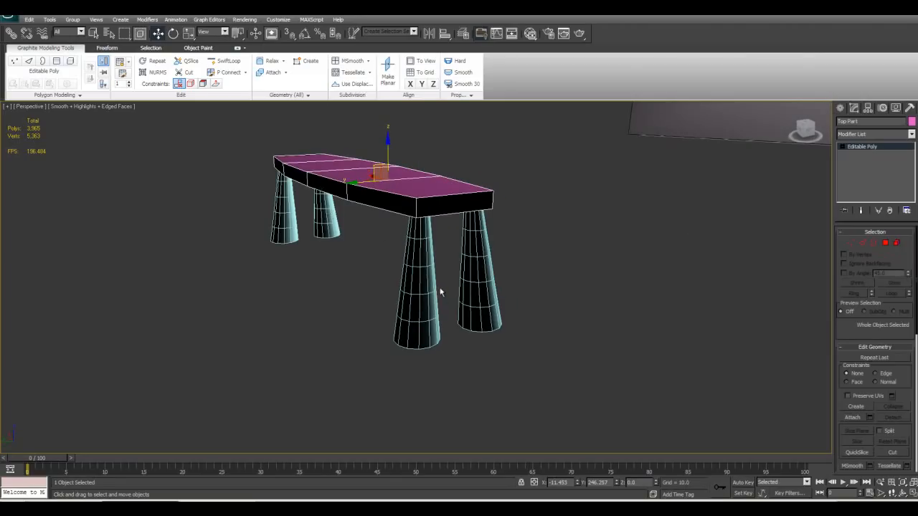
pyautogui.keyDown('alt'); pyautogui.moveTo(456, 191); pyautogui.dragTo(415, 203, button='middle'); pyautogui.keyUp('alt')
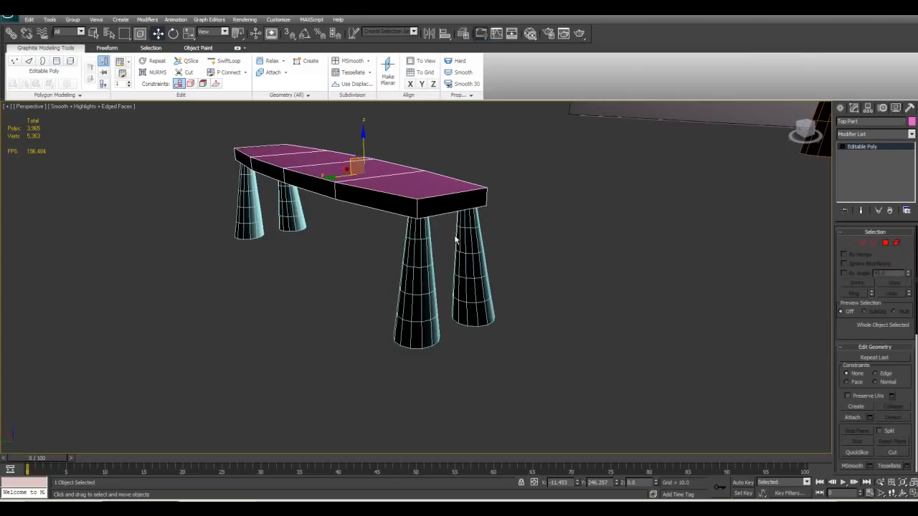
pyautogui.click(290, 215)
pyautogui.click(249, 215)
pyautogui.click(397, 293)
pyautogui.click(427, 293)
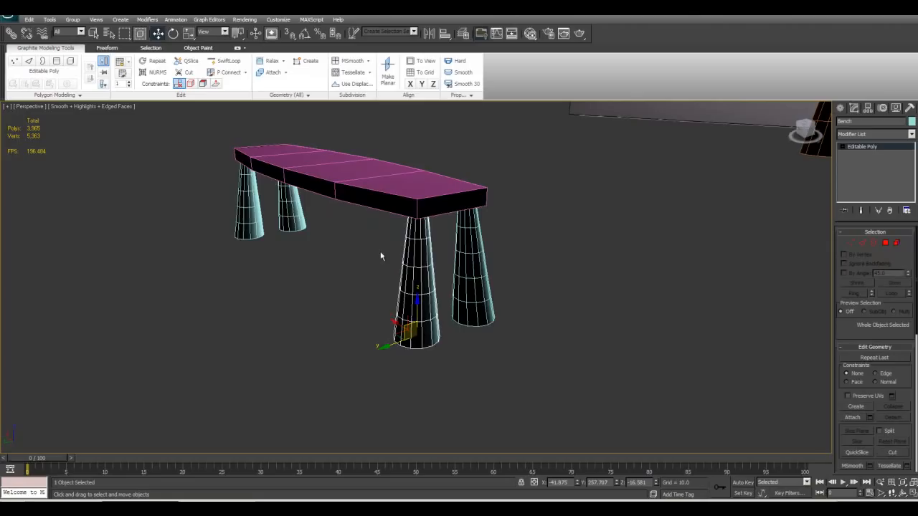
# Attach all four cone legs to the Top Part plank to make a single editable poly object
pyautogui.click(410, 205)
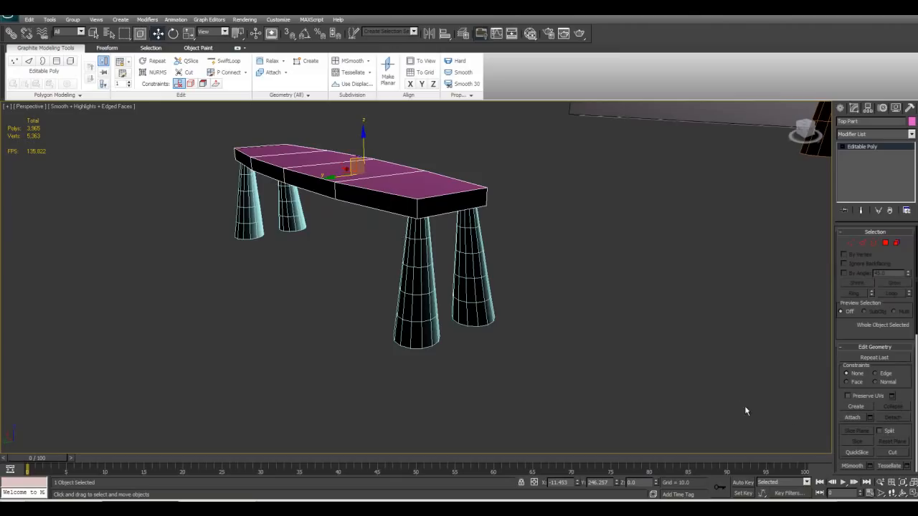
pyautogui.click(853, 419)
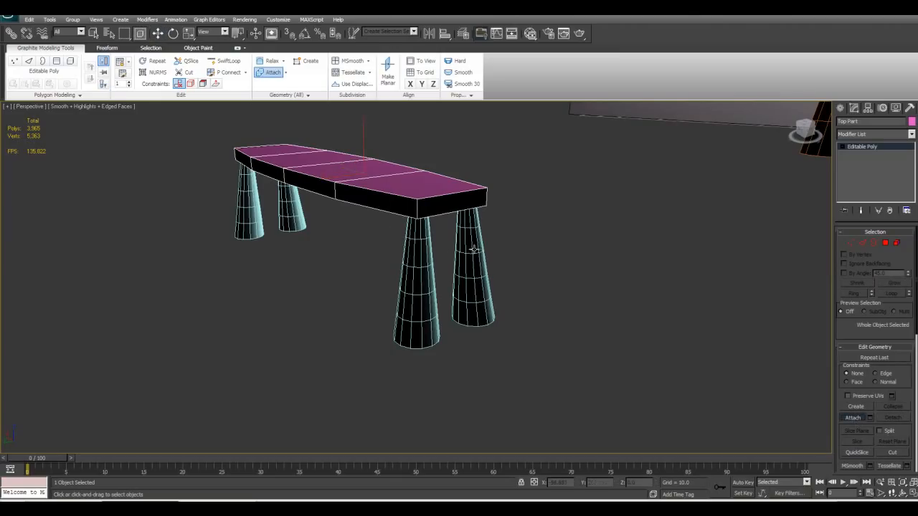
pyautogui.keyDown('alt'); pyautogui.moveTo(256, 212); pyautogui.dragTo(287, 180, button='middle'); pyautogui.keyUp('alt')
pyautogui.keyDown('alt'); pyautogui.moveTo(596, 178); pyautogui.dragTo(560, 215, button='middle'); pyautogui.keyUp('alt')
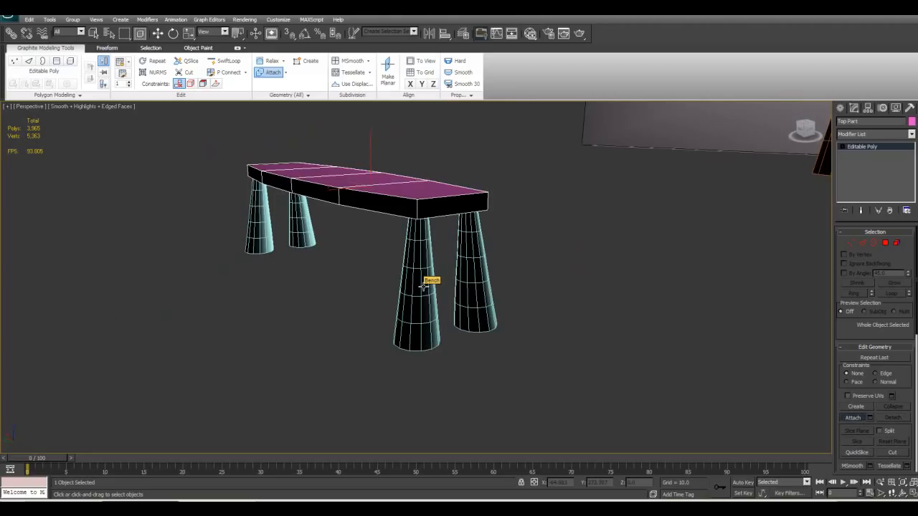
pyautogui.click(415, 289)
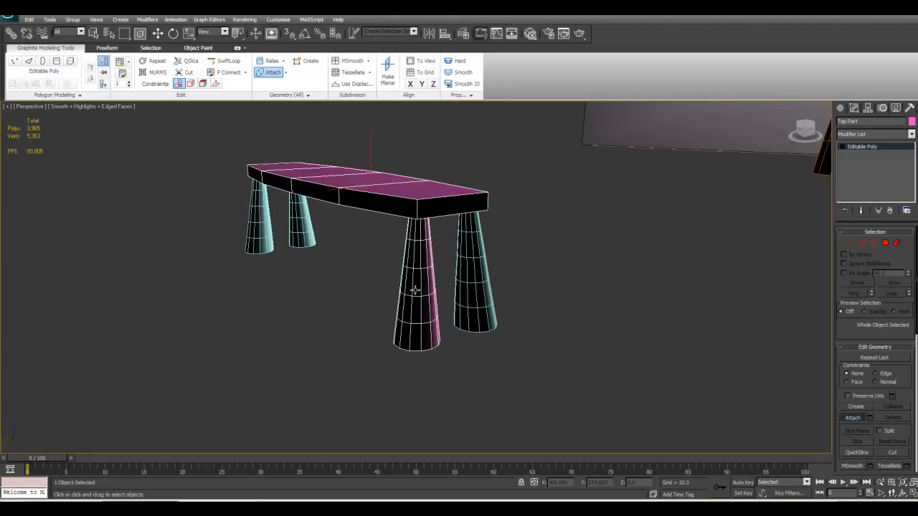
pyautogui.keyDown('alt'); pyautogui.moveTo(400, 287); pyautogui.dragTo(408, 317, button='middle'); pyautogui.keyUp('alt')
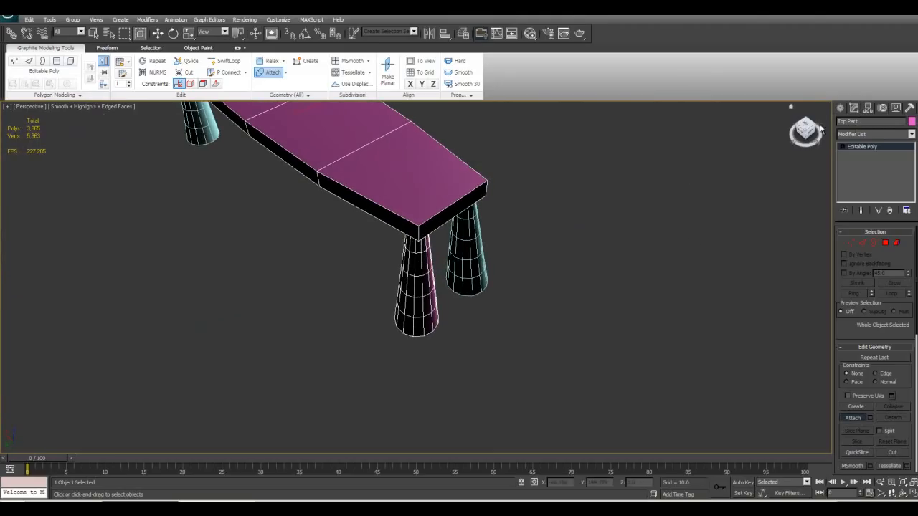
pyautogui.keyDown('alt'); pyautogui.moveTo(578, 289); pyautogui.dragTo(598, 277, button='middle'); pyautogui.keyUp('alt')
pyautogui.click(418, 280)
pyautogui.click(440, 240)
pyautogui.click(115, 206)
pyautogui.click(151, 178)
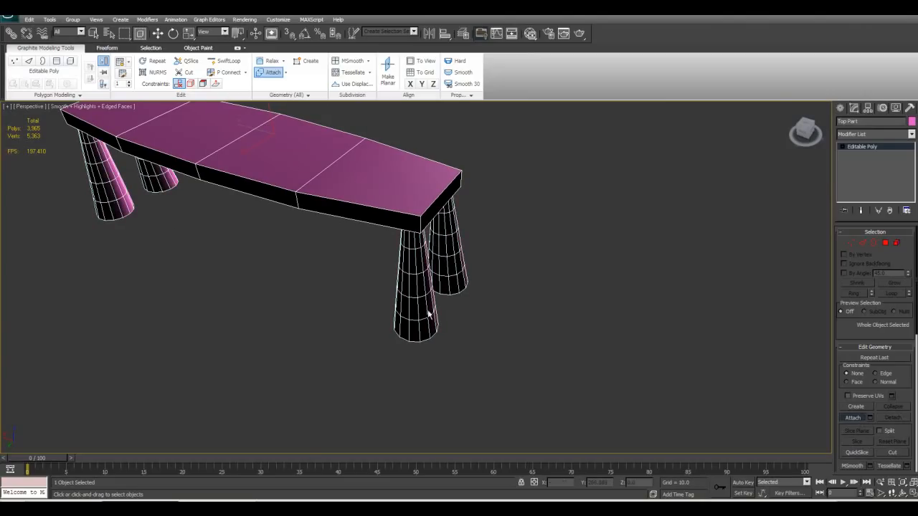
pyautogui.click(853, 419)
# Try moving the joined plank and legs as one object, and undo the move
pyautogui.moveTo(409, 301)
pyautogui.keyDown('alt'); pyautogui.mouseDown(button='middle')
pyautogui.moveTo(389, 287)
pyautogui.moveTo(395, 294)
pyautogui.mouseUp(button='middle'); pyautogui.keyUp('alt')
pyautogui.keyDown('alt'); pyautogui.moveTo(386, 254); pyautogui.dragTo(247, 204, button='middle'); pyautogui.keyUp('alt')
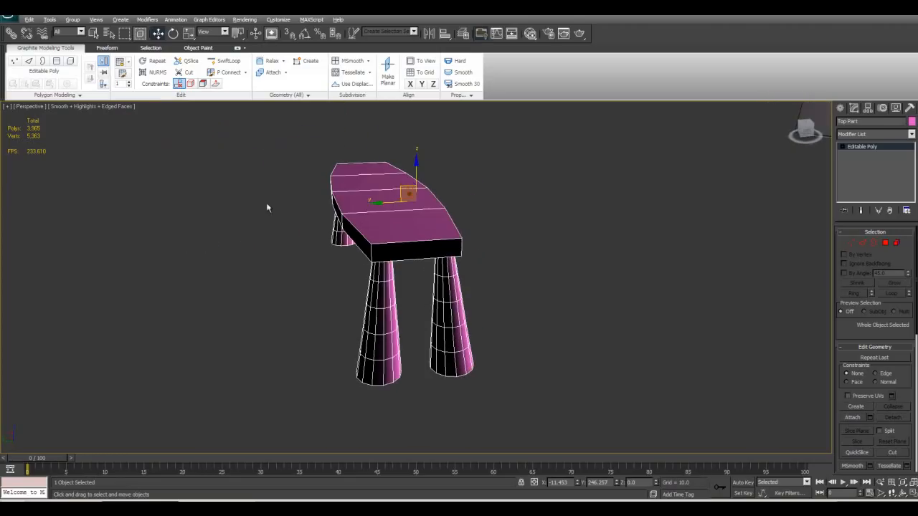
pyautogui.moveTo(403, 185); pyautogui.dragTo(374, 165)
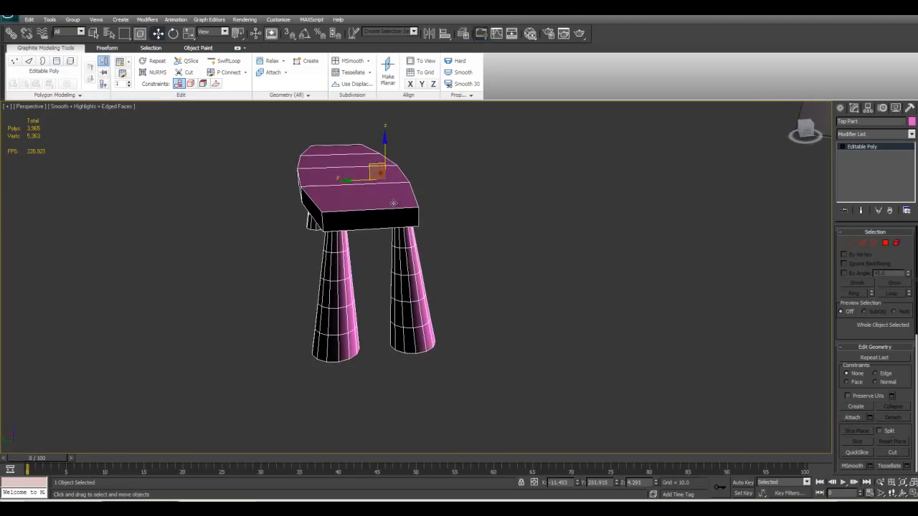
pyautogui.hotkey('ctrl', 'z')
# Rename the joined plank-and-legs object as Bench
pyautogui.keyDown('alt'); pyautogui.moveTo(315, 209); pyautogui.dragTo(412, 302, button='middle'); pyautogui.keyUp('alt')
pyautogui.scroll(-2, 361, 204)
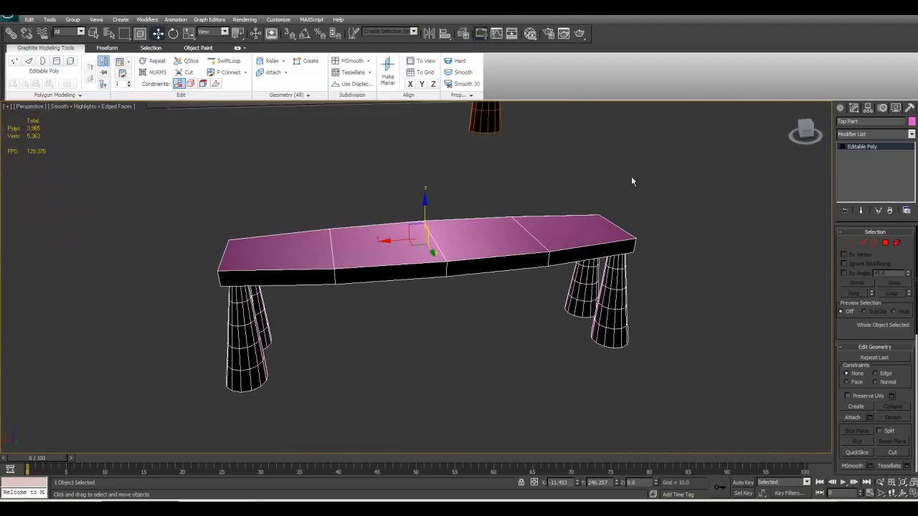
pyautogui.click(861, 121)
pyautogui.write('Bench')
# Examine the bench from several angles to judge how the legs sit relative to the plank's ends
pyautogui.keyDown('alt'); pyautogui.moveTo(499, 233); pyautogui.dragTo(598, 269, button='middle'); pyautogui.keyUp('alt')
pyautogui.keyDown('alt'); pyautogui.moveTo(239, 285); pyautogui.dragTo(335, 345, button='middle'); pyautogui.keyUp('alt')
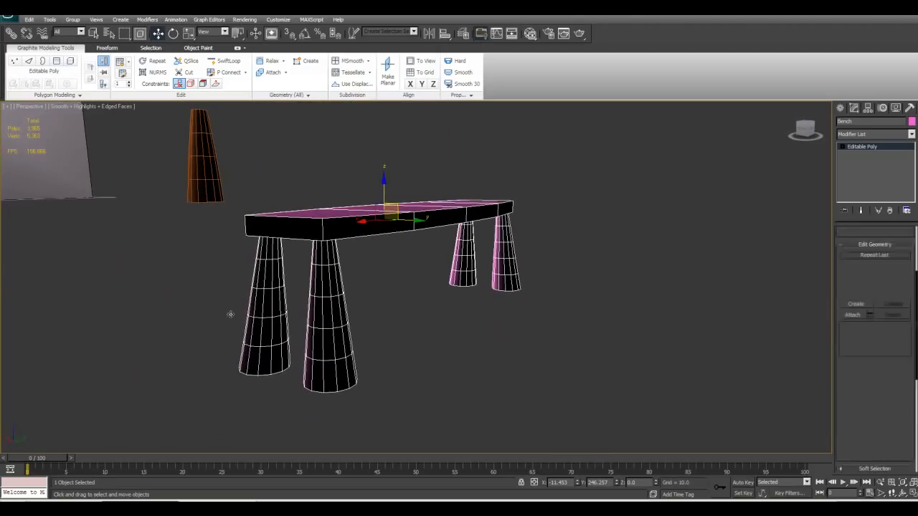
pyautogui.keyDown('alt'); pyautogui.moveTo(359, 301); pyautogui.dragTo(343, 236, button='middle'); pyautogui.keyUp('alt')
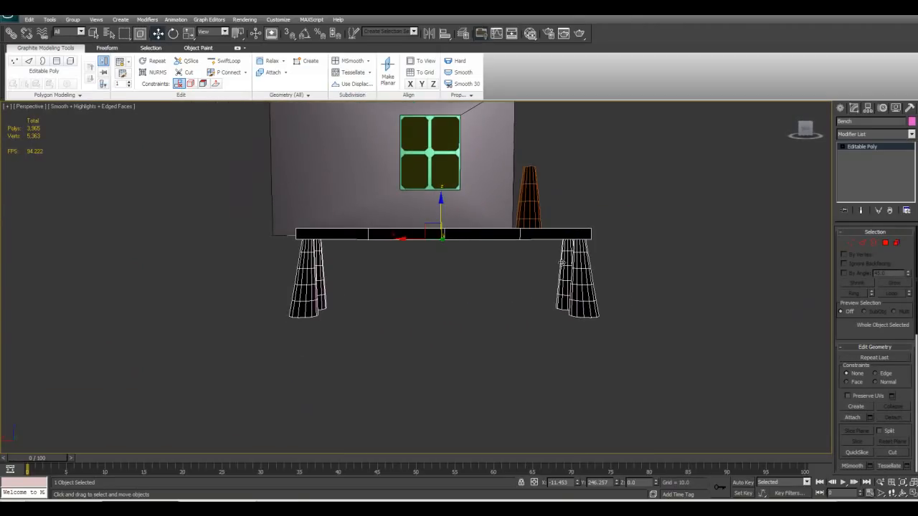
pyautogui.keyDown('alt'); pyautogui.moveTo(386, 260); pyautogui.dragTo(407, 185, button='middle'); pyautogui.keyUp('alt')
pyautogui.keyDown('alt'); pyautogui.moveTo(445, 335); pyautogui.dragTo(463, 277, button='middle'); pyautogui.keyUp('alt')
pyautogui.keyDown('alt'); pyautogui.moveTo(442, 240); pyautogui.dragTo(416, 246, button='middle'); pyautogui.keyUp('alt')
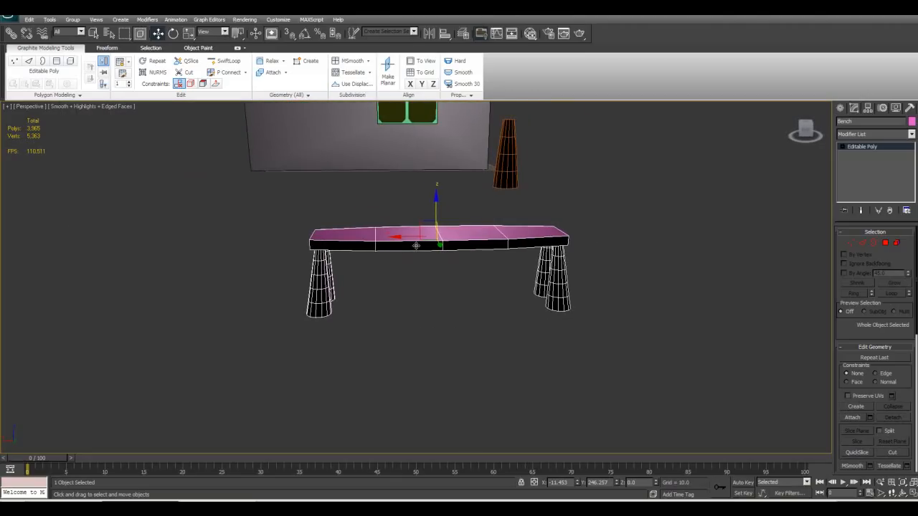
pyautogui.keyDown('alt'); pyautogui.moveTo(421, 332); pyautogui.dragTo(319, 285, button='middle'); pyautogui.keyUp('alt')
pyautogui.keyDown('alt'); pyautogui.moveTo(522, 284); pyautogui.dragTo(572, 312, button='middle'); pyautogui.keyUp('alt')
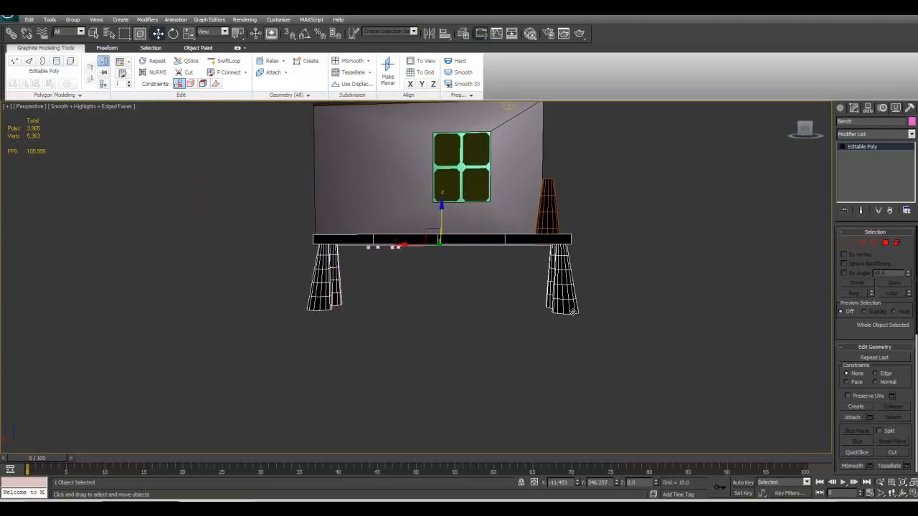
# Try to shift the lower polygons of the two legs at one end of the bench, and undo the move
pyautogui.press('4')
pyautogui.moveTo(449, 366); pyautogui.dragTo(231, 304)
pyautogui.moveTo(479, 382); pyautogui.dragTo(232, 266)
pyautogui.moveTo(288, 288); pyautogui.dragTo(223, 301)
pyautogui.hotkey('ctrl', 'z')
pyautogui.keyDown('alt'); pyautogui.moveTo(298, 313); pyautogui.dragTo(624, 345, button='middle'); pyautogui.keyUp('alt')
pyautogui.keyDown('alt'); pyautogui.moveTo(465, 315); pyautogui.dragTo(440, 319, button='middle'); pyautogui.keyUp('alt')
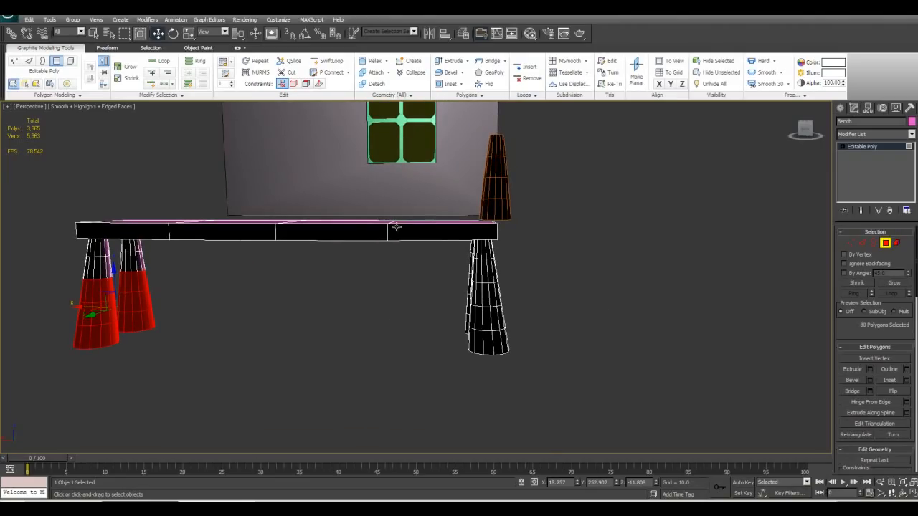
pyautogui.keyDown('alt'); pyautogui.moveTo(431, 234); pyautogui.dragTo(449, 247, button='middle'); pyautogui.keyUp('alt')
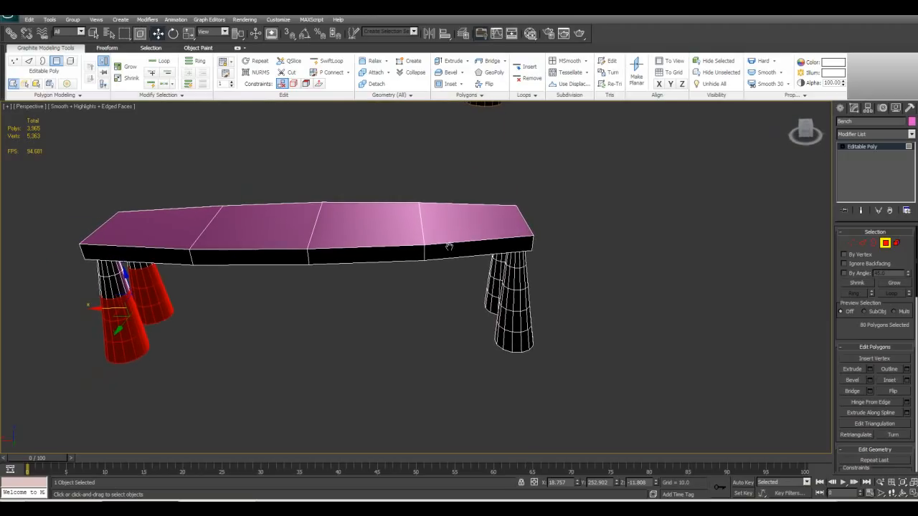
# Select the two legs at the bench's negative X end as elements and move them slightly inward along X
pyautogui.click(897, 243)
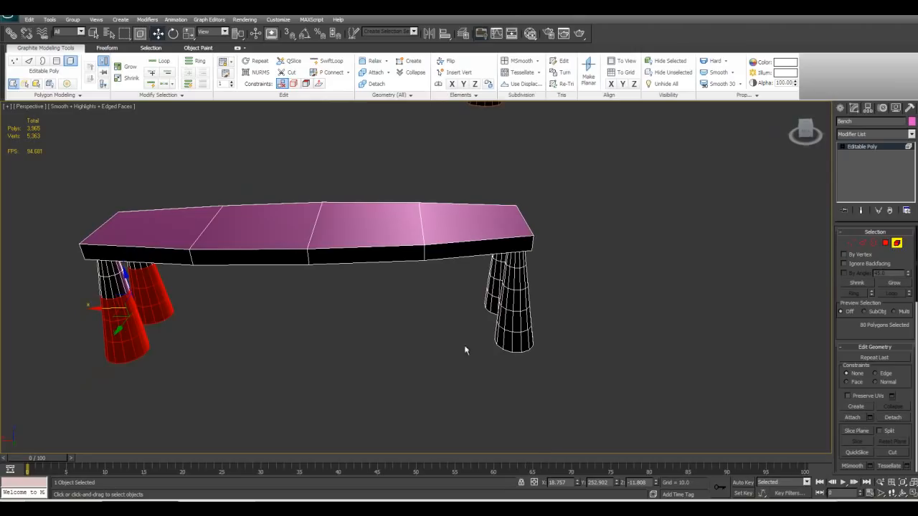
pyautogui.click(505, 307)
pyautogui.keyDown('ctrl'); pyautogui.click(492, 291); pyautogui.keyUp('ctrl')
pyautogui.keyDown('alt'); pyautogui.moveTo(498, 351); pyautogui.dragTo(467, 250, button='middle'); pyautogui.keyUp('alt')
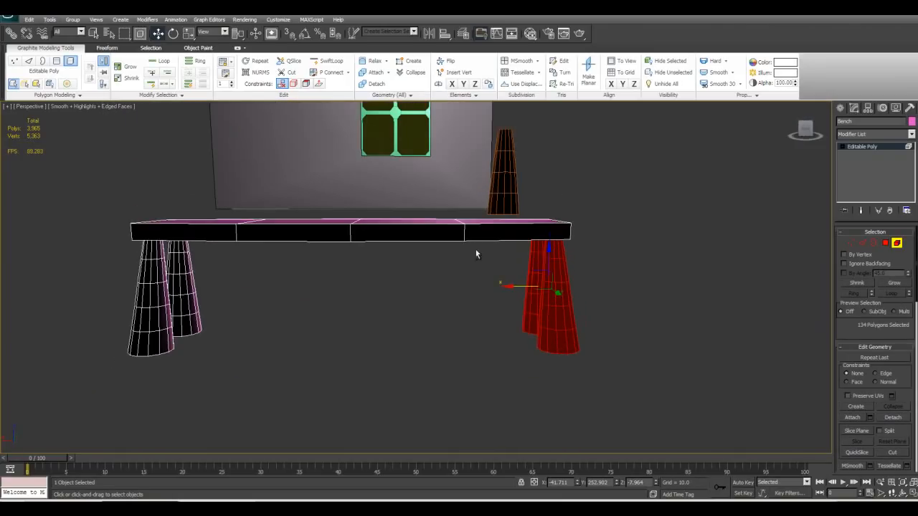
pyautogui.keyDown('alt'); pyautogui.moveTo(520, 288); pyautogui.dragTo(342, 329, button='middle'); pyautogui.keyUp('alt')
# Move the two leg elements at the bench's positive X end slightly inward along X and leave element editing
pyautogui.click(293, 316)
pyautogui.keyDown('ctrl'); pyautogui.click(267, 315); pyautogui.keyUp('ctrl')
pyautogui.moveTo(252, 308); pyautogui.dragTo(261, 307)
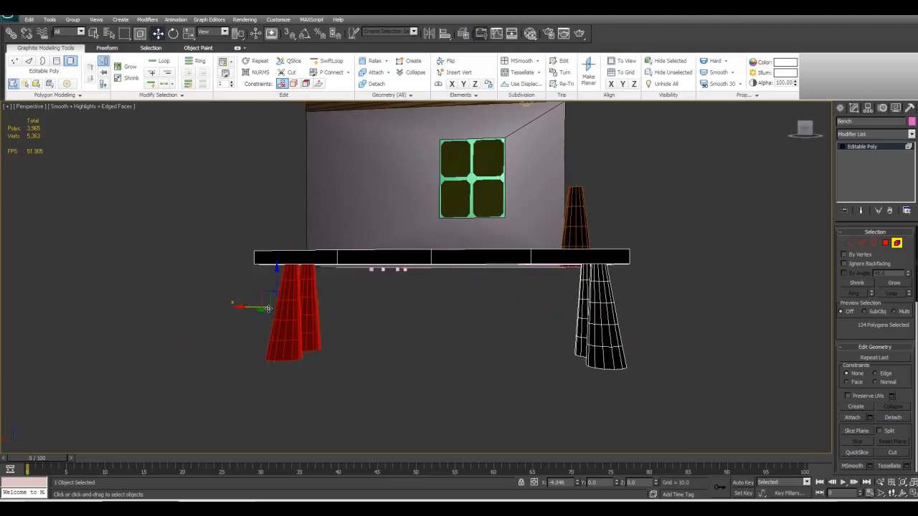
pyautogui.keyDown('alt'); pyautogui.moveTo(261, 307); pyautogui.dragTo(404, 328, button='middle'); pyautogui.keyUp('alt')
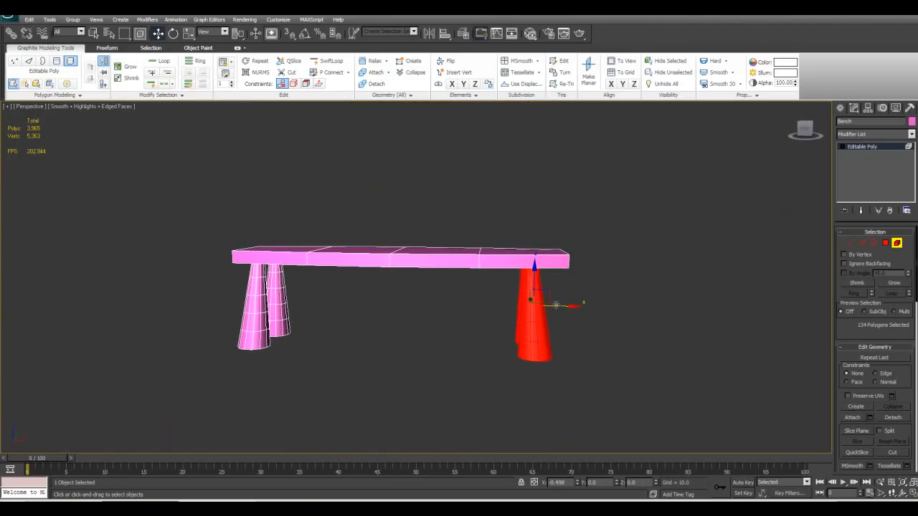
pyautogui.keyDown('alt'); pyautogui.moveTo(426, 308); pyautogui.dragTo(464, 307, button='middle'); pyautogui.keyUp('alt')
pyautogui.click(897, 243)
pyautogui.keyDown('alt'); pyautogui.moveTo(611, 277); pyautogui.dragTo(562, 265, button='middle'); pyautogui.keyUp('alt')
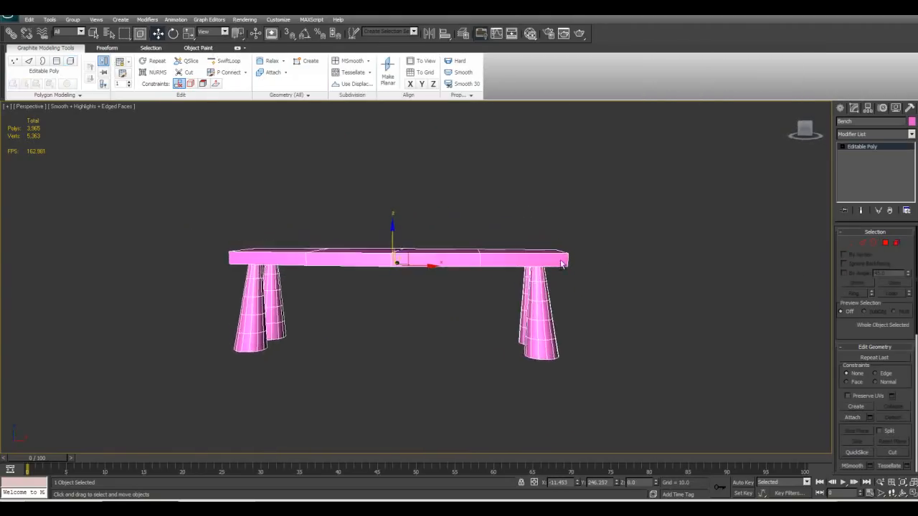
# Select the plank's positive X end edges with the neighbouring crosswise loop and move them inward, centred at about X 7.66
pyautogui.click(464, 255)
pyautogui.press('2')
pyautogui.moveTo(446, 212); pyautogui.dragTo(492, 291)
pyautogui.keyDown('alt'); pyautogui.moveTo(559, 283); pyautogui.dragTo(575, 271, button='middle'); pyautogui.keyUp('alt')
pyautogui.moveTo(578, 281); pyautogui.dragTo(560, 231)
pyautogui.keyDown('alt'); pyautogui.moveTo(562, 233); pyautogui.dragTo(573, 237, button='middle'); pyautogui.keyUp('alt')
pyautogui.moveTo(550, 261); pyautogui.dragTo(525, 260)
pyautogui.keyDown('alt'); pyautogui.moveTo(522, 262); pyautogui.dragTo(416, 281, button='middle'); pyautogui.keyUp('alt')
pyautogui.scroll(2, 443, 305)
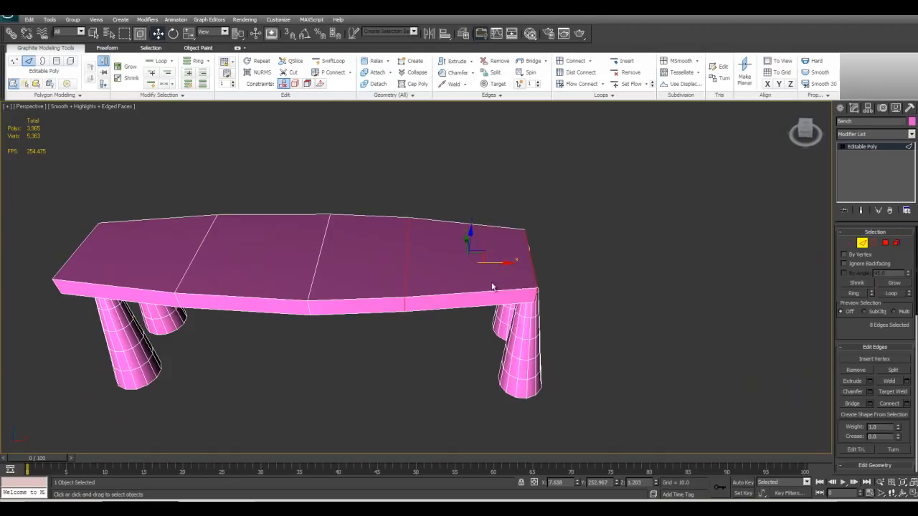
# Move the crosswise edge loop nearest the plank's positive X end outward to about X 2.54
pyautogui.keyDown('alt'); pyautogui.moveTo(478, 262); pyautogui.dragTo(435, 261, button='middle'); pyautogui.keyUp('alt')
pyautogui.moveTo(412, 241); pyautogui.dragTo(453, 356)
pyautogui.keyDown('alt'); pyautogui.moveTo(456, 355); pyautogui.dragTo(458, 359, button='middle'); pyautogui.keyUp('alt')
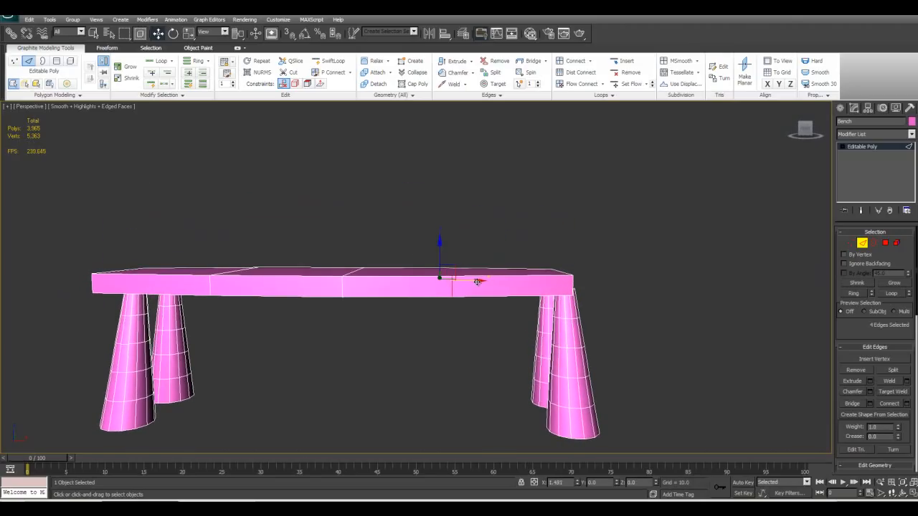
pyautogui.keyDown('alt'); pyautogui.moveTo(482, 282); pyautogui.dragTo(473, 236, button='middle'); pyautogui.keyUp('alt')
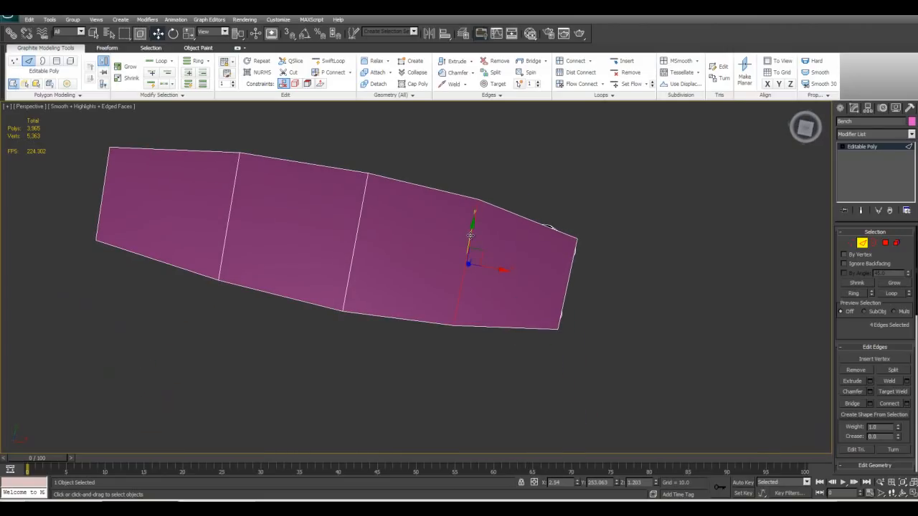
pyautogui.keyDown('alt'); pyautogui.moveTo(469, 236); pyautogui.dragTo(511, 269, button='middle'); pyautogui.keyUp('alt')
# Shorten the plank's negative X end by moving its edges inward, with the end edges at about X -40.53
pyautogui.moveTo(227, 202); pyautogui.dragTo(265, 283)
pyautogui.keyDown('alt'); pyautogui.moveTo(265, 284); pyautogui.dragTo(358, 269, button='middle'); pyautogui.keyUp('alt')
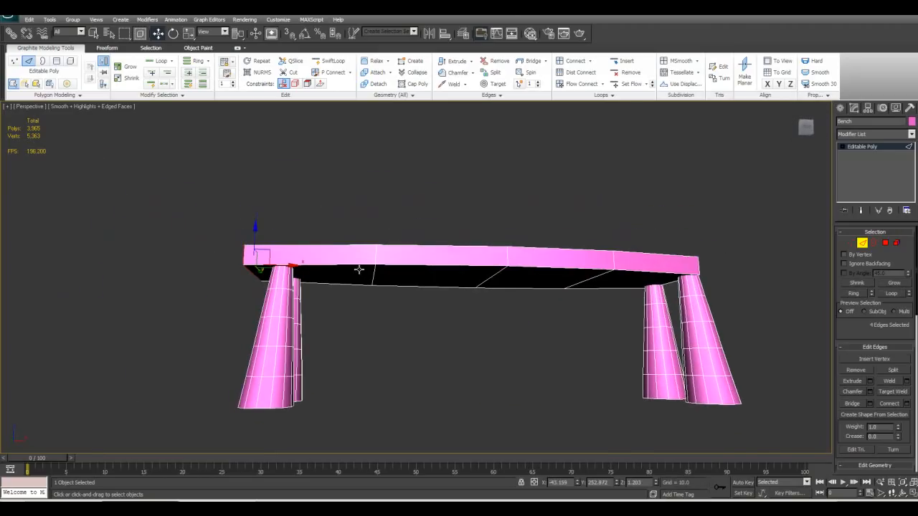
pyautogui.keyDown('ctrl'); pyautogui.moveTo(370, 292); pyautogui.dragTo(384, 316); pyautogui.keyUp('ctrl')
pyautogui.keyDown('alt'); pyautogui.moveTo(383, 316); pyautogui.dragTo(359, 278, button='middle'); pyautogui.keyUp('alt')
pyautogui.moveTo(355, 245); pyautogui.dragTo(367, 244)
pyautogui.keyDown('alt'); pyautogui.moveTo(280, 219); pyautogui.dragTo(284, 159, button='middle'); pyautogui.keyUp('alt')
pyautogui.moveTo(238, 209); pyautogui.dragTo(267, 277)
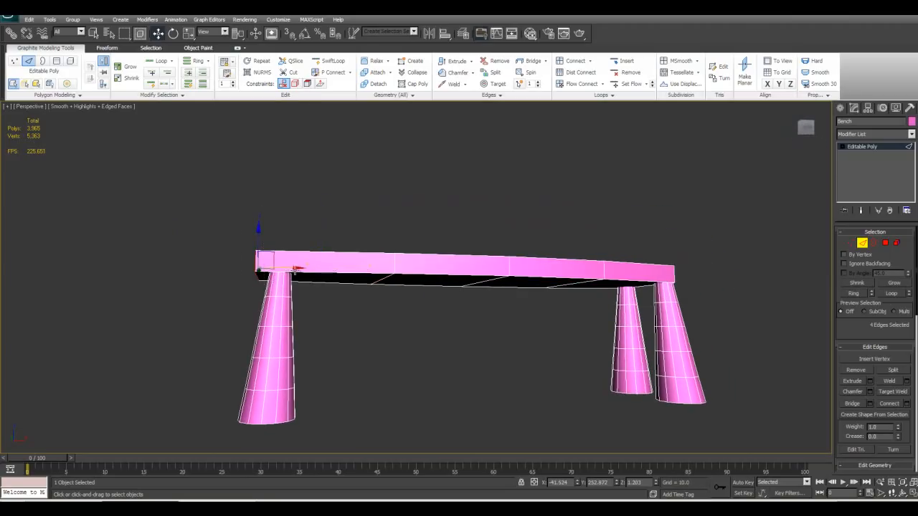
pyautogui.keyDown('alt'); pyautogui.moveTo(301, 272); pyautogui.dragTo(427, 308, button='middle'); pyautogui.keyUp('alt')
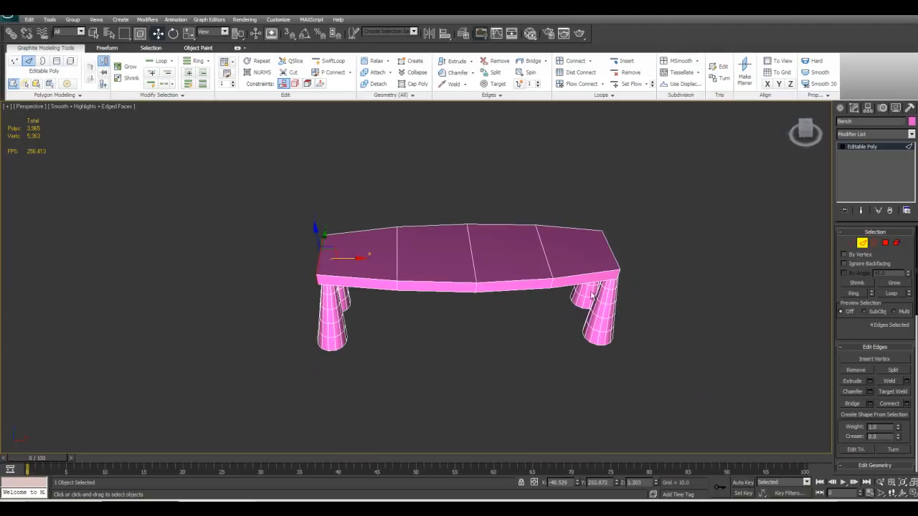
# Select the two leg elements at the bench's positive X end and move them inward along X by about 4.4
pyautogui.click(896, 243)
pyautogui.click(606, 307)
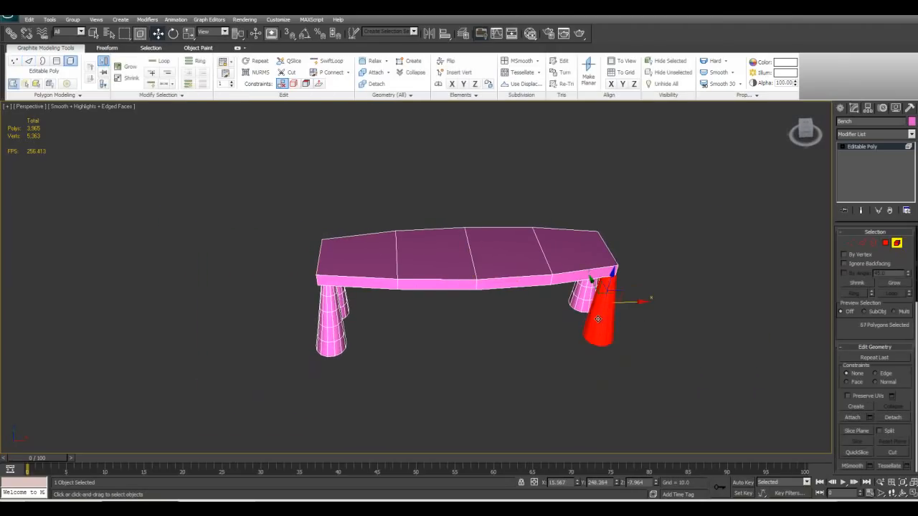
pyautogui.moveTo(617, 286); pyautogui.dragTo(595, 287)
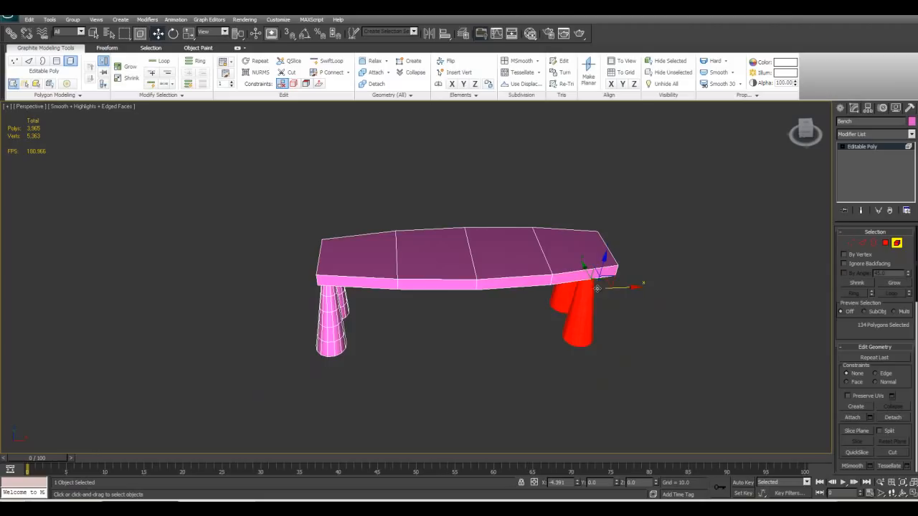
# Move the two leg elements at the negative X end inward, centred at about X -35.48, and leave element editing
pyautogui.click(340, 333)
pyautogui.moveTo(364, 296); pyautogui.dragTo(382, 296)
pyautogui.keyDown('alt'); pyautogui.moveTo(359, 269); pyautogui.dragTo(517, 276, button='middle'); pyautogui.keyUp('alt')
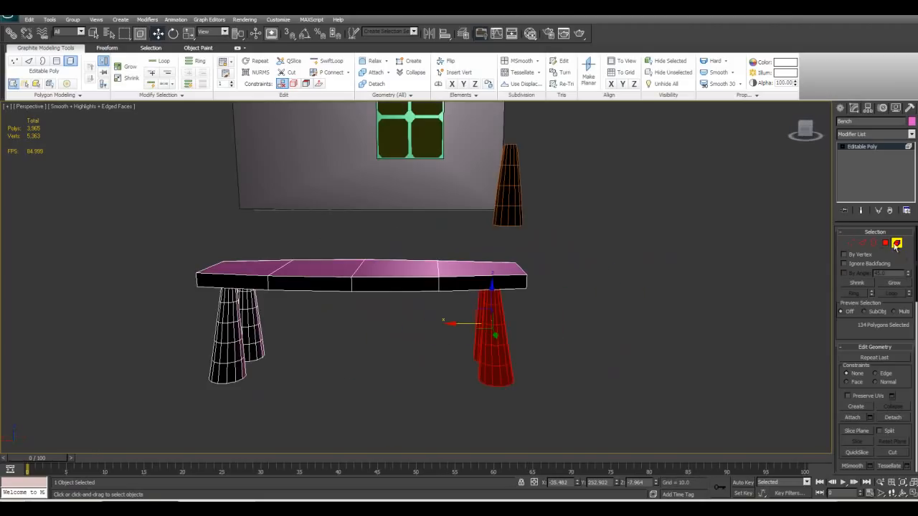
pyautogui.click(896, 243)
# Move the whole bench about -212 along Y into the house and raise it above the wooden floor
pyautogui.scroll(-3, 430, 278)
pyautogui.keyDown('alt'); pyautogui.moveTo(344, 273); pyautogui.dragTo(462, 255, button='middle'); pyautogui.keyUp('alt')
pyautogui.moveTo(457, 259); pyautogui.dragTo(254, 275)
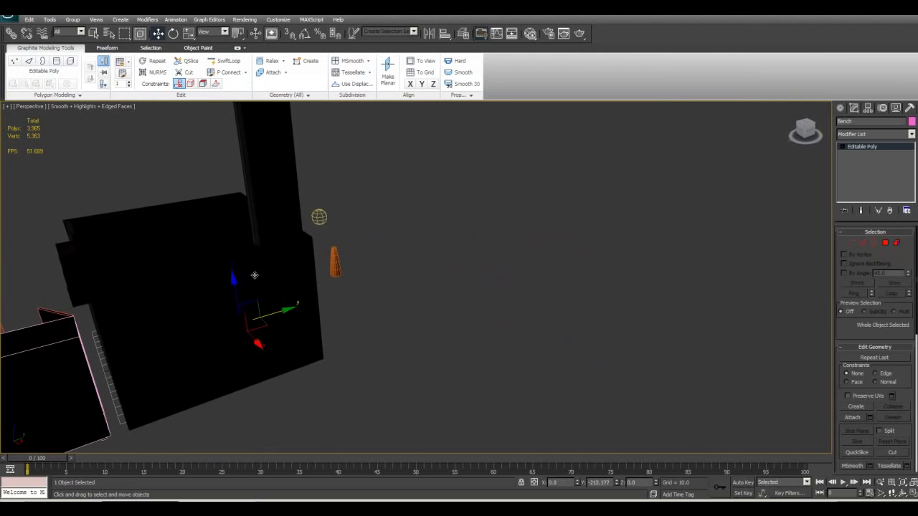
pyautogui.press('z')
pyautogui.keyDown('alt'); pyautogui.moveTo(252, 280); pyautogui.dragTo(327, 367, button='middle'); pyautogui.keyUp('alt')
pyautogui.scroll(-4, 325, 311)
pyautogui.scroll(4, 326, 312)
pyautogui.moveTo(410, 299); pyautogui.dragTo(412, 191)
# Try scaling the bench non-uniformly to about 105.4 percent in its XZ plane
pyautogui.press('r')
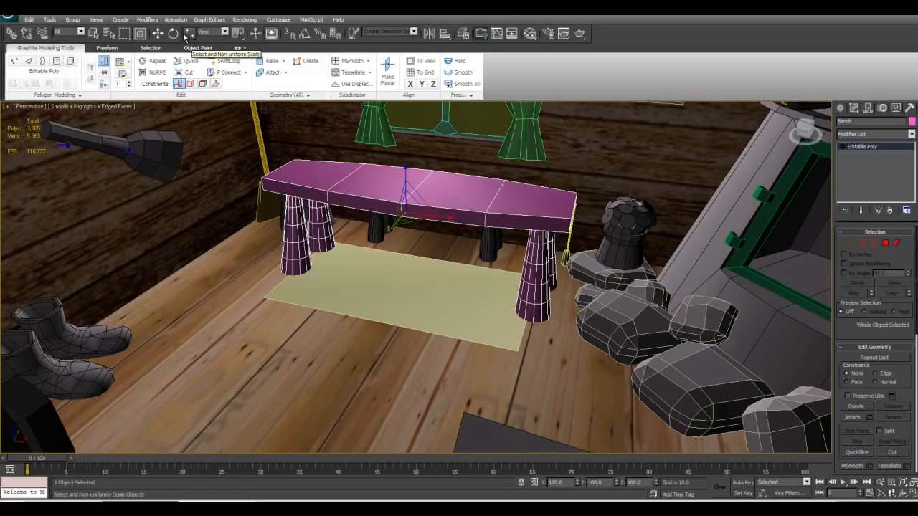
pyautogui.moveTo(184, 36); pyautogui.dragTo(188, 85)
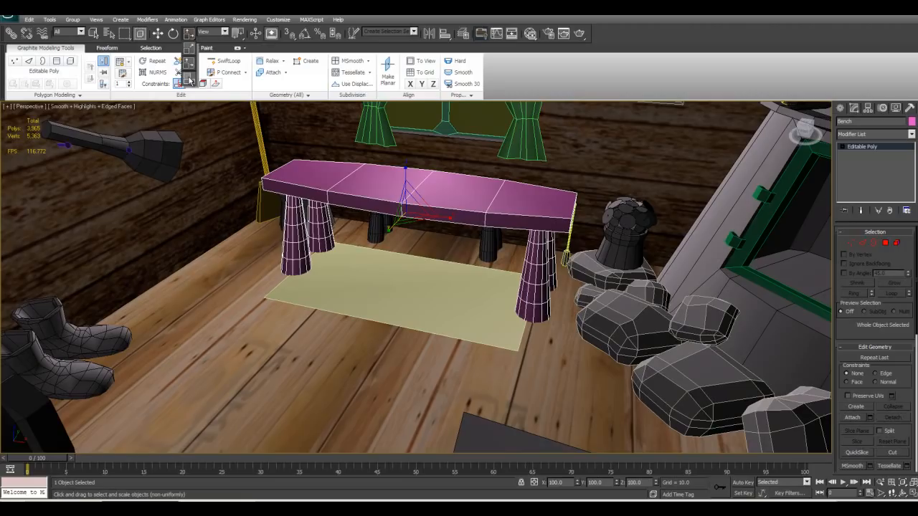
pyautogui.moveTo(190, 81); pyautogui.dragTo(191, 80)
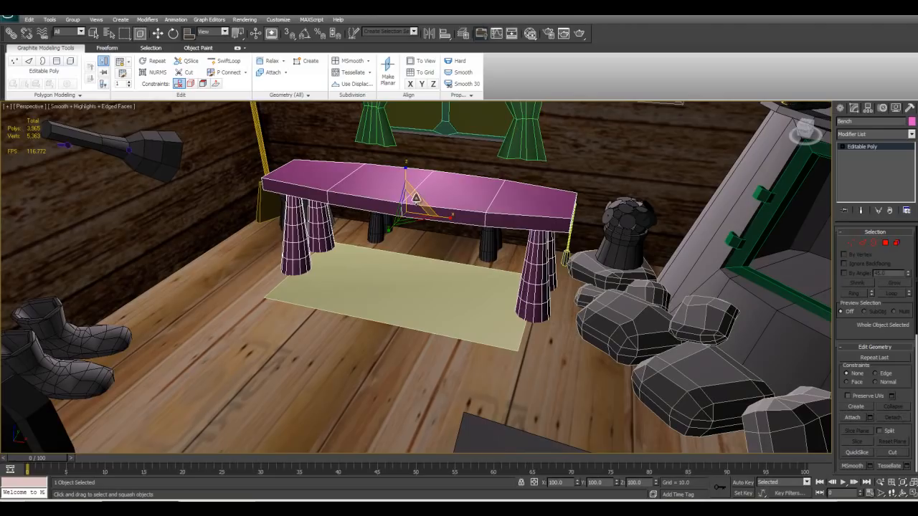
pyautogui.moveTo(190, 33); pyautogui.dragTo(191, 48)
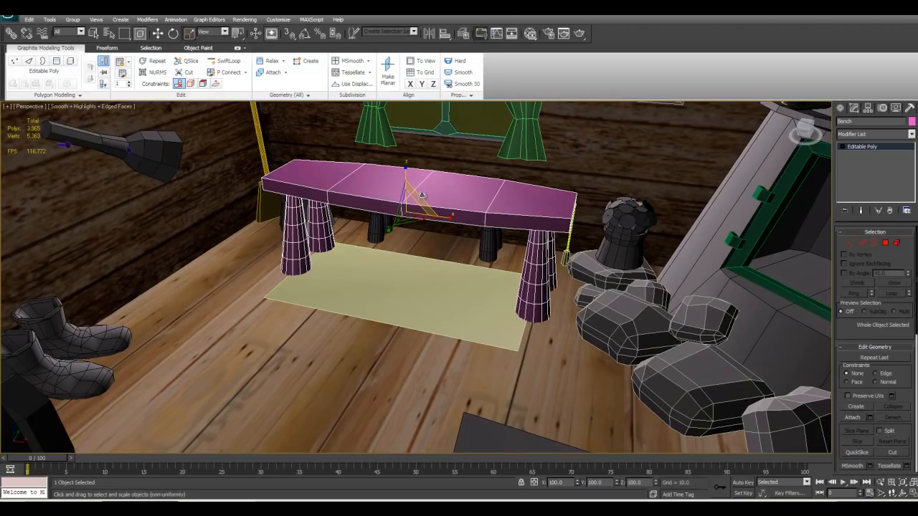
pyautogui.moveTo(423, 195); pyautogui.dragTo(385, 241)
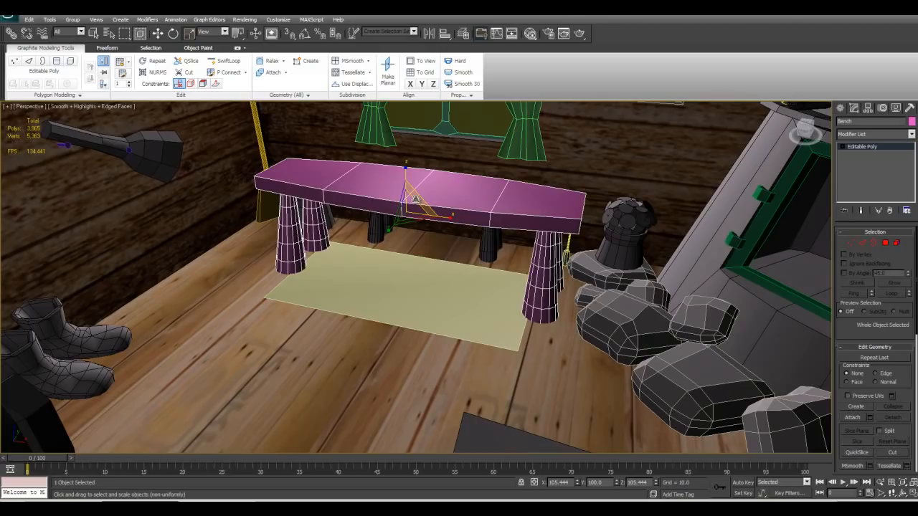
pyautogui.keyDown('alt'); pyautogui.moveTo(414, 199); pyautogui.dragTo(378, 257, button='middle'); pyautogui.keyUp('alt')
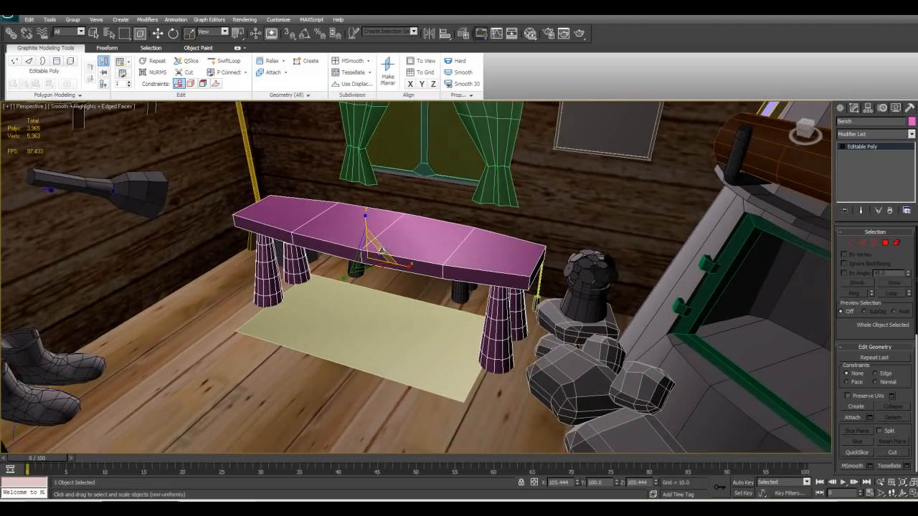
pyautogui.moveTo(381, 251)
pyautogui.mouseDown()
pyautogui.moveTo(404, 232)
pyautogui.moveTo(374, 267)
pyautogui.moveTo(385, 242)
pyautogui.mouseUp()
# Try enlarging the bench further with further scale drags, including uniform scaling
pyautogui.moveTo(190, 35); pyautogui.dragTo(189, 65)
pyautogui.moveTo(369, 247); pyautogui.dragTo(344, 289)
pyautogui.moveTo(360, 254); pyautogui.dragTo(391, 280)
pyautogui.keyDown('alt'); pyautogui.moveTo(376, 279); pyautogui.dragTo(324, 251, button='middle'); pyautogui.keyUp('alt')
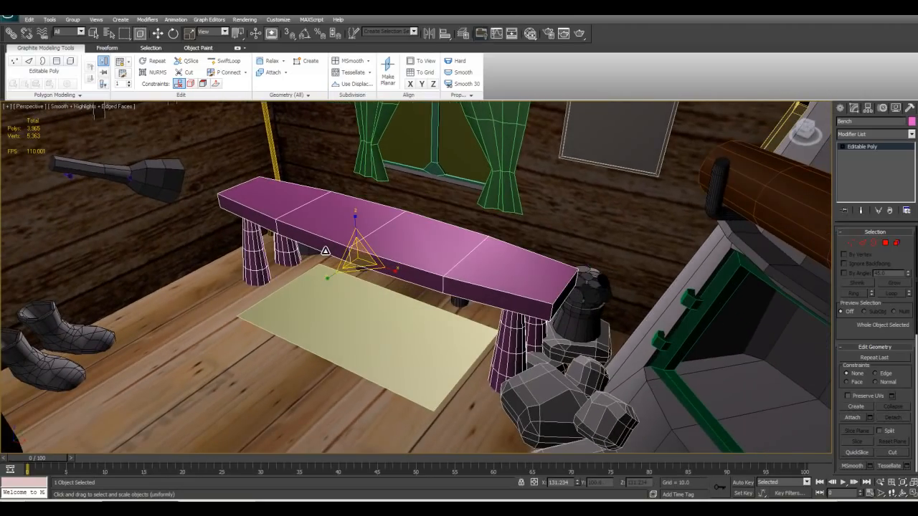
# Undo the trial scalings of the bench while keeping its placement inside the house
pyautogui.hotkey('ctrl', 'z')
pyautogui.hotkey('ctrl', 'z')
pyautogui.hotkey('ctrl', 'z')
pyautogui.hotkey('ctrl', 'z')
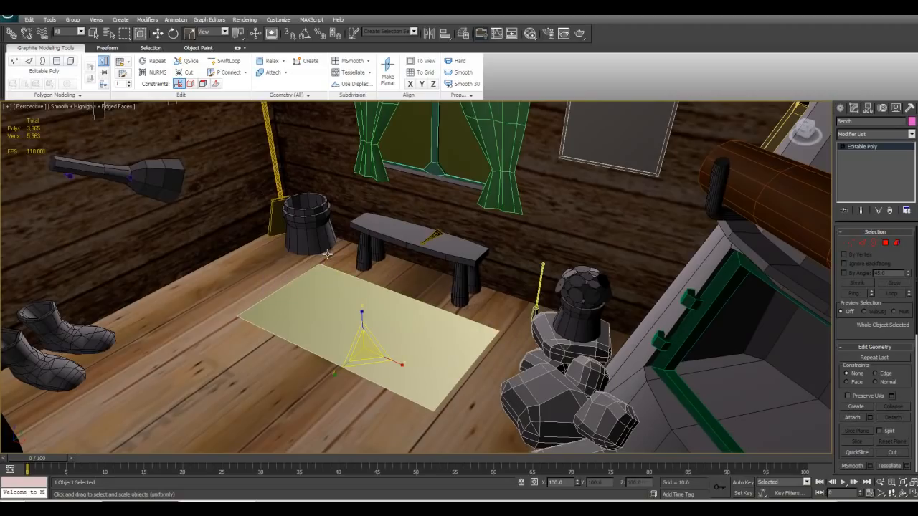
pyautogui.hotkey('ctrl', 'y')
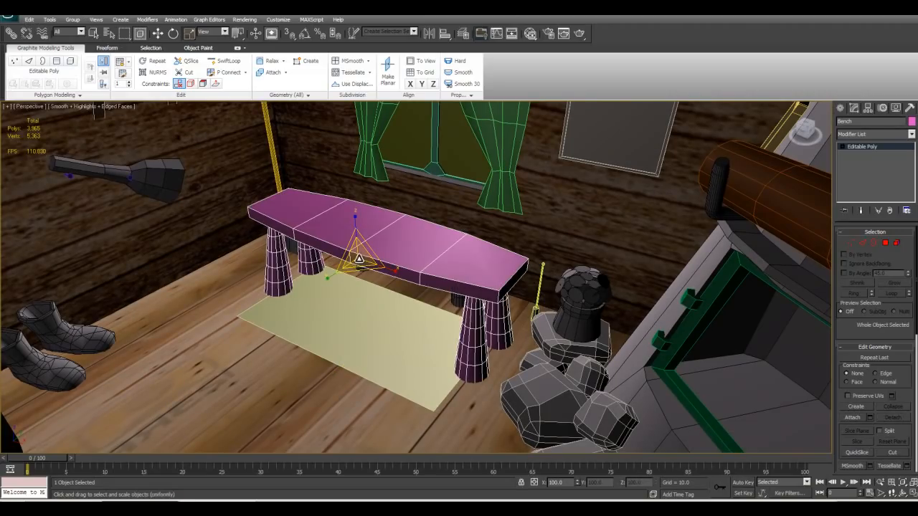
# Scale the bench down uniformly to about 59.28 percent
pyautogui.moveTo(357, 257); pyautogui.dragTo(358, 294)
pyautogui.keyDown('alt'); pyautogui.moveTo(358, 294); pyautogui.dragTo(368, 298, button='middle'); pyautogui.keyUp('alt')
# Try the Squash scale on the bench in its XZ plane and undo it
pyautogui.moveTo(190, 34); pyautogui.dragTo(192, 79)
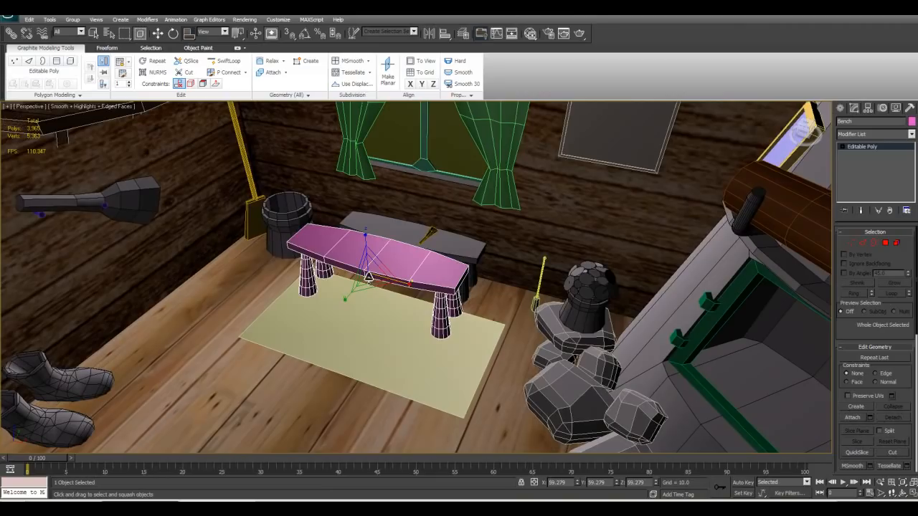
pyautogui.keyDown('alt'); pyautogui.moveTo(373, 288); pyautogui.dragTo(359, 306, button='middle'); pyautogui.keyUp('alt')
pyautogui.scroll(3, 378, 310)
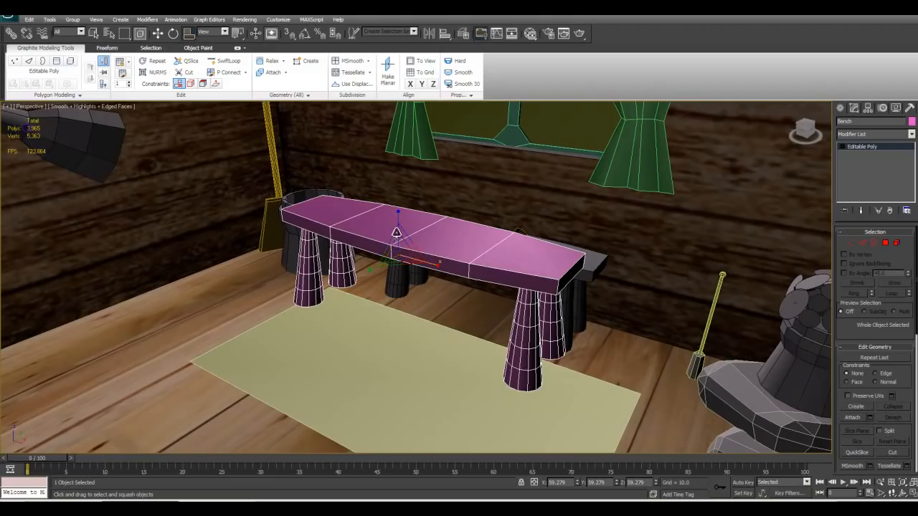
pyautogui.keyDown('alt'); pyautogui.moveTo(400, 253); pyautogui.dragTo(428, 268, button='middle'); pyautogui.keyUp('alt')
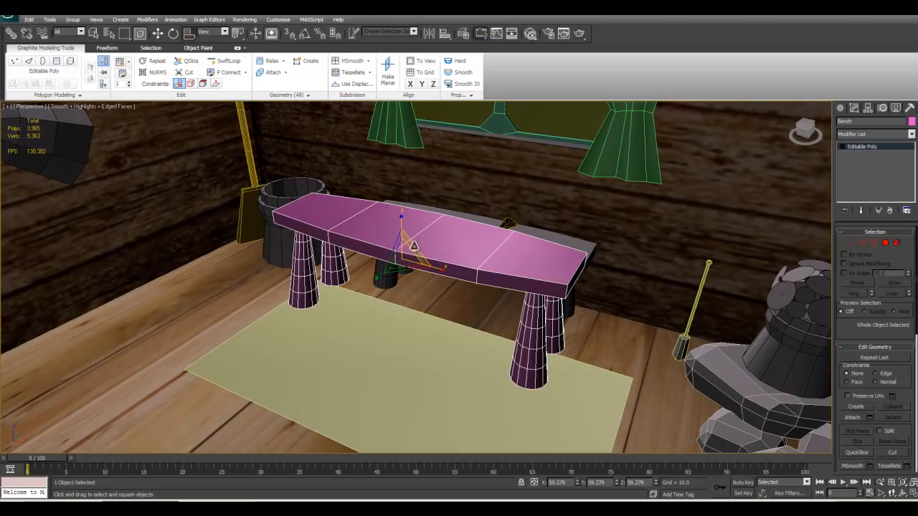
pyautogui.moveTo(418, 251); pyautogui.dragTo(382, 272)
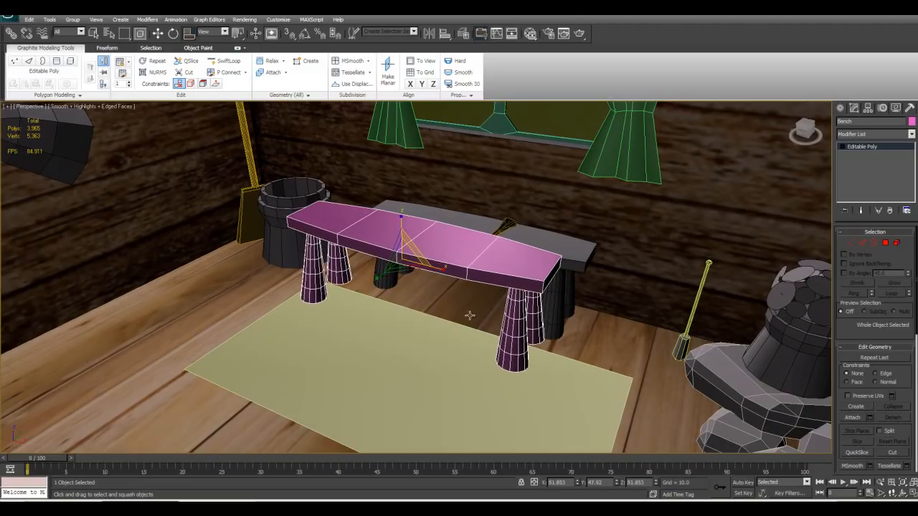
pyautogui.hotkey('ctrl', 'z')
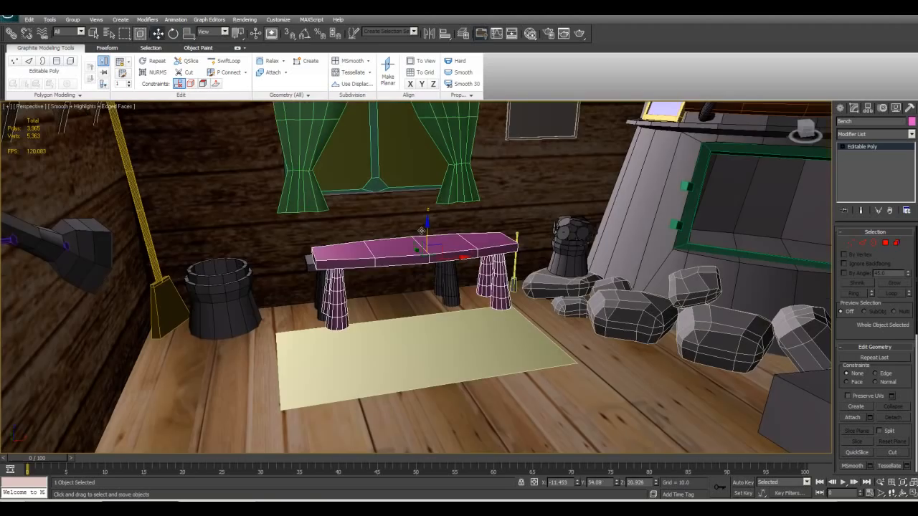
# Lower the bench along Z to about 15.56 so its legs meet the rug
pyautogui.moveTo(429, 232); pyautogui.dragTo(429, 265)
pyautogui.keyDown('alt'); pyautogui.moveTo(419, 279); pyautogui.dragTo(469, 343, button='middle'); pyautogui.keyUp('alt')
pyautogui.scroll(2, 428, 274)
pyautogui.scroll(2, 468, 342)
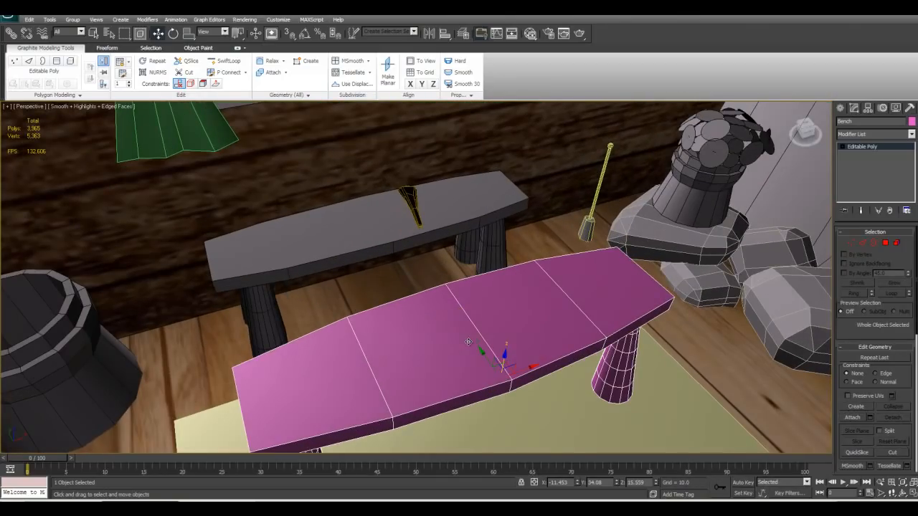
pyautogui.keyDown('alt'); pyautogui.moveTo(394, 310); pyautogui.dragTo(362, 264, button='middle'); pyautogui.keyUp('alt')
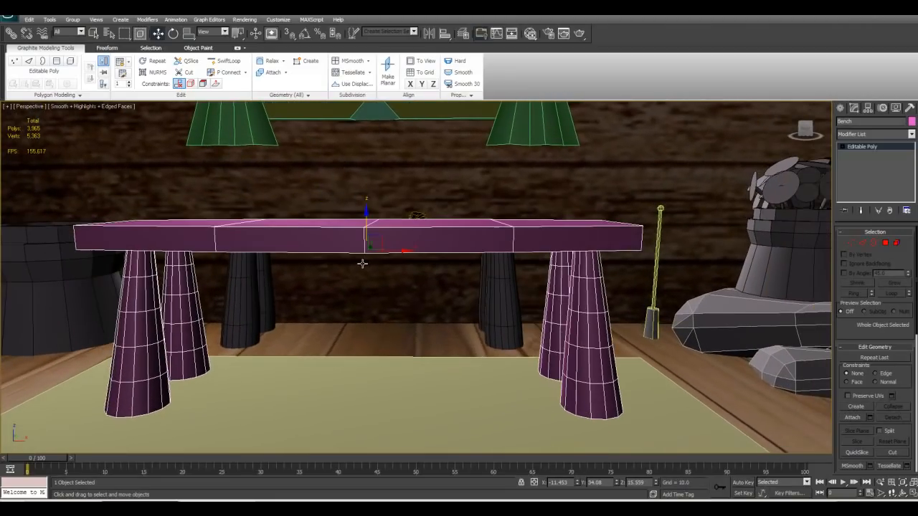
pyautogui.moveTo(248, 323)
pyautogui.keyDown('alt'); pyautogui.mouseDown(button='middle')
pyautogui.moveTo(265, 301)
pyautogui.moveTo(291, 309)
pyautogui.moveTo(227, 310)
pyautogui.moveTo(254, 325)
pyautogui.mouseUp(button='middle'); pyautogui.keyUp('alt')
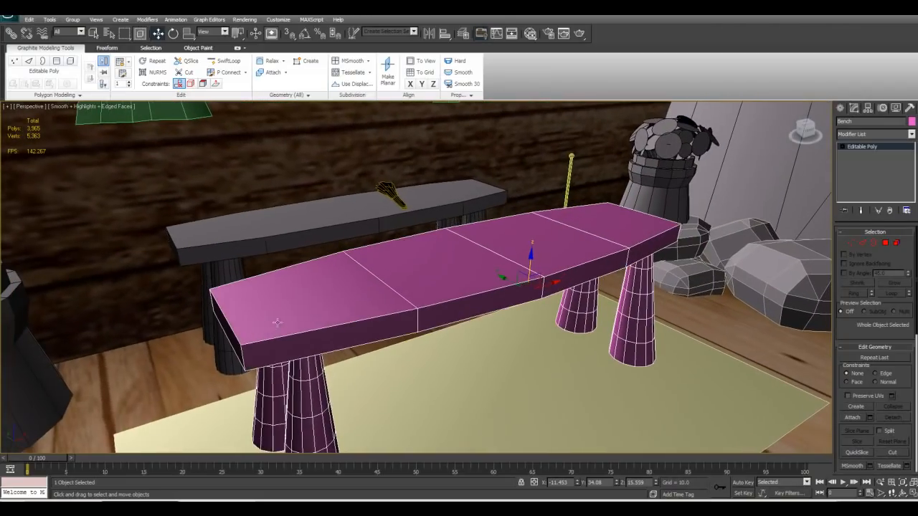
pyautogui.scroll(-3, 353, 286)
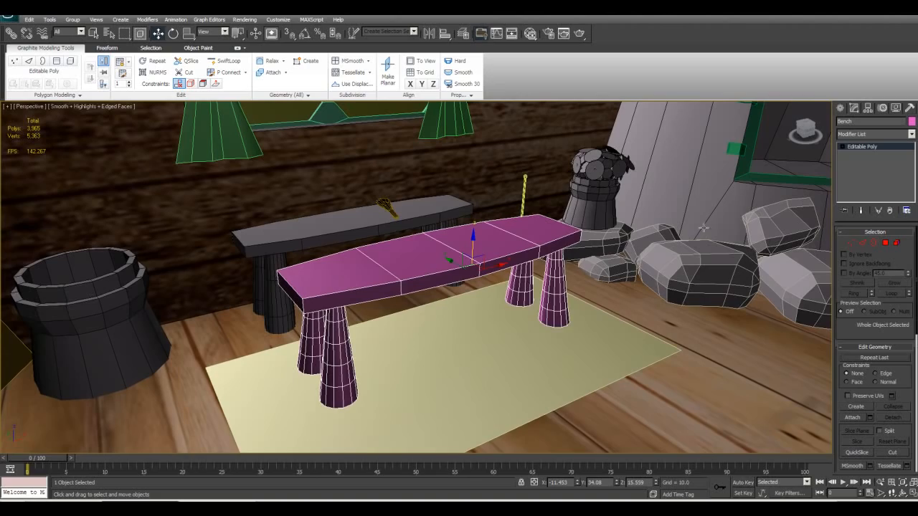
# Clone the bench along Y as 1000 separate copies
pyautogui.moveTo(475, 266)
pyautogui.keyDown('alt'); pyautogui.mouseDown(button='middle')
pyautogui.moveTo(522, 257)
pyautogui.moveTo(470, 268)
pyautogui.moveTo(486, 251)
pyautogui.moveTo(459, 271)
pyautogui.mouseUp(button='middle'); pyautogui.keyUp('alt')
pyautogui.moveTo(455, 267)
pyautogui.keyDown('shift'); pyautogui.mouseDown()
pyautogui.moveTo(525, 287)
pyautogui.moveTo(562, 317)
pyautogui.mouseUp(); pyautogui.keyUp('shift')
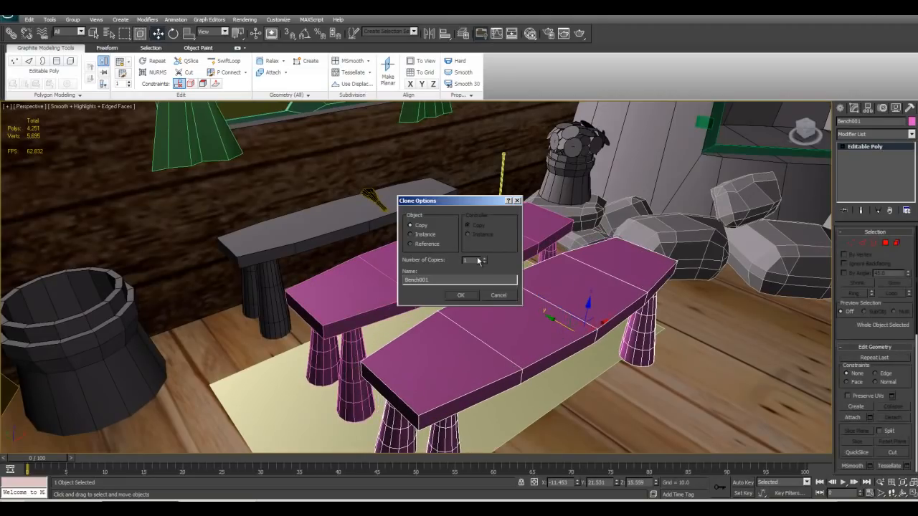
pyautogui.moveTo(479, 203); pyautogui.dragTo(346, 152)
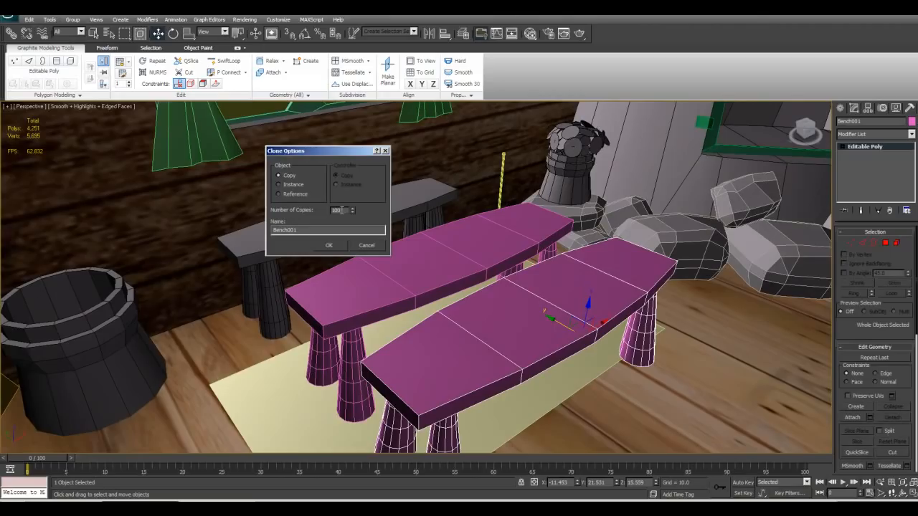
pyautogui.click(328, 246)
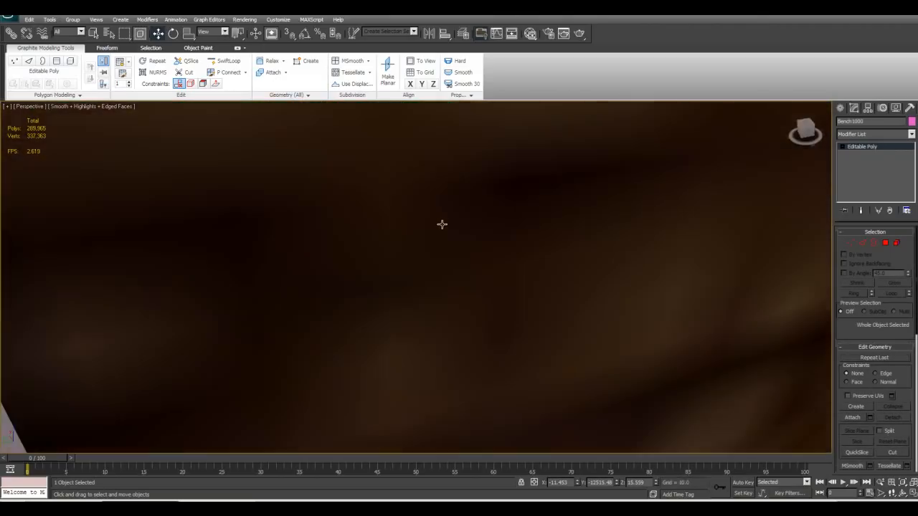
# Examine the long row of cloned benches and how far it extends from the house
pyautogui.keyDown('alt'); pyautogui.moveTo(442, 224); pyautogui.dragTo(232, 283, button='middle'); pyautogui.keyUp('alt')
pyautogui.scroll(-5, 368, 242)
pyautogui.scroll(2, 396, 242)
pyautogui.keyDown('alt'); pyautogui.moveTo(411, 202); pyautogui.dragTo(309, 321, button='middle'); pyautogui.keyUp('alt')
pyautogui.keyDown('alt'); pyautogui.moveTo(509, 315); pyautogui.dragTo(430, 327, button='middle'); pyautogui.keyUp('alt')
pyautogui.scroll(-3, 459, 323)
pyautogui.moveTo(567, 304); pyautogui.dragTo(191, 206, button='middle')
pyautogui.scroll(-4, 191, 206)
pyautogui.moveTo(610, 289); pyautogui.dragTo(96, 141, button='middle')
pyautogui.scroll(4, 584, 337)
pyautogui.keyDown('alt'); pyautogui.moveTo(584, 338); pyautogui.dragTo(689, 366, button='middle'); pyautogui.keyUp('alt')
pyautogui.press('z')
pyautogui.keyDown('alt'); pyautogui.moveTo(242, 201); pyautogui.dragTo(443, 314, button='middle'); pyautogui.keyUp('alt')
pyautogui.scroll(-5, 282, 214)
pyautogui.scroll(-3, 284, 214)
pyautogui.scroll(-7, 480, 334)
pyautogui.moveTo(481, 338); pyautogui.dragTo(563, 429, button='middle')
pyautogui.moveTo(553, 410); pyautogui.dragTo(445, 240)
# Undo the mass cloning and reframe the single original bench
pyautogui.hotkey('ctrl', 'z')
pyautogui.press('z')
pyautogui.keyDown('alt'); pyautogui.moveTo(360, 250); pyautogui.dragTo(336, 249, button='middle'); pyautogui.keyUp('alt')
pyautogui.scroll(-3, 328, 233)
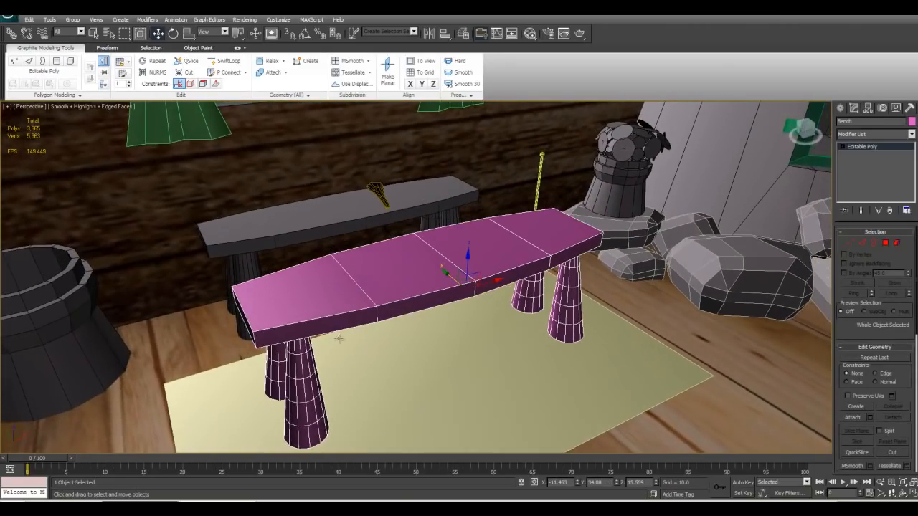
# Try sagging the bench plank by lowering its middle crosswise edge loop along Z
pyautogui.moveTo(251, 247); pyautogui.dragTo(262, 265, button='middle')
pyautogui.moveTo(369, 301)
pyautogui.keyDown('alt'); pyautogui.mouseDown(button='middle')
pyautogui.moveTo(380, 277)
pyautogui.moveTo(376, 286)
pyautogui.mouseUp(button='middle'); pyautogui.keyUp('alt')
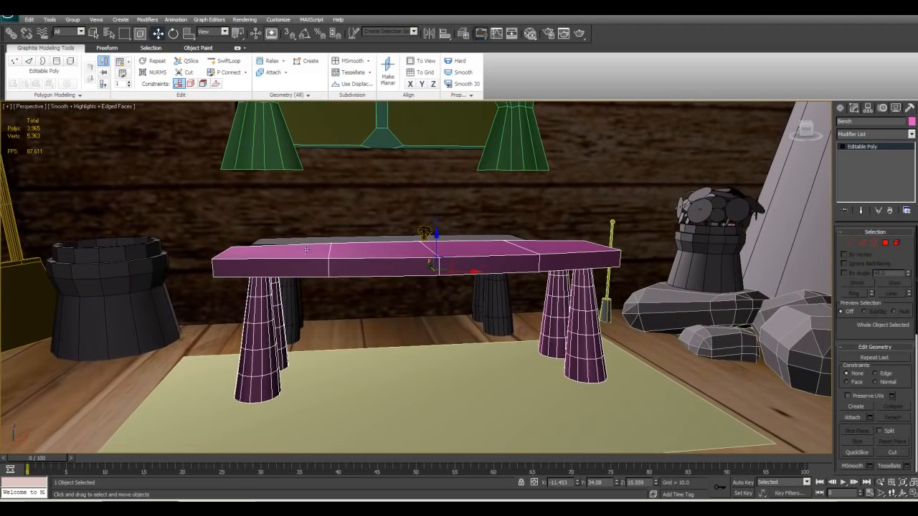
pyautogui.keyDown('alt'); pyautogui.moveTo(304, 257); pyautogui.dragTo(260, 301, button='middle'); pyautogui.keyUp('alt')
pyautogui.keyDown('alt'); pyautogui.moveTo(563, 246); pyautogui.dragTo(416, 244, button='middle'); pyautogui.keyUp('alt')
pyautogui.press('2')
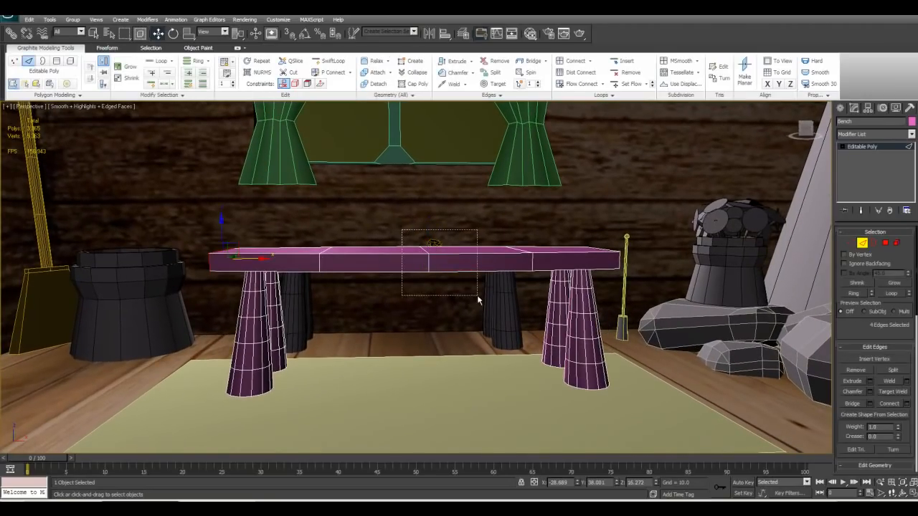
pyautogui.keyDown('alt'); pyautogui.moveTo(460, 291); pyautogui.dragTo(456, 282, button='middle'); pyautogui.keyUp('alt')
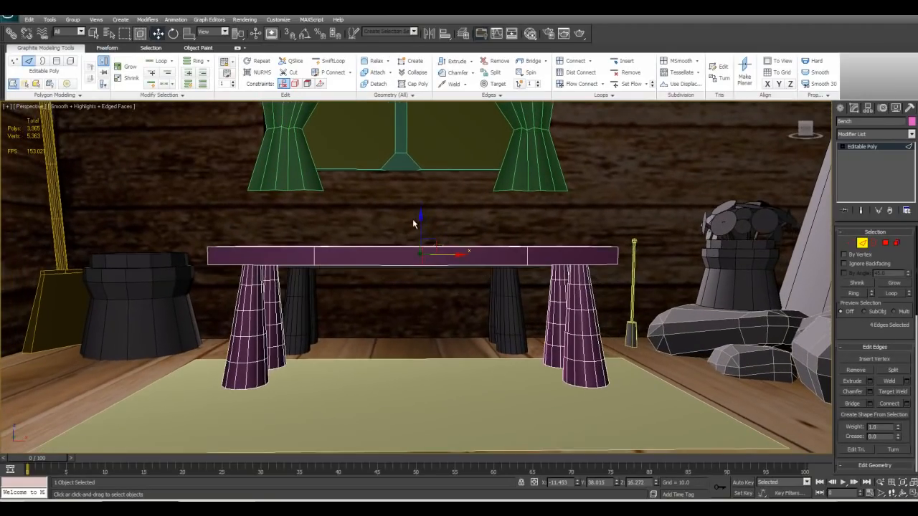
pyautogui.moveTo(420, 222); pyautogui.dragTo(534, 282)
# Try lowering the crosswise edge loops on both sides of the plank's middle slightly along Z
pyautogui.moveTo(513, 230); pyautogui.dragTo(514, 238)
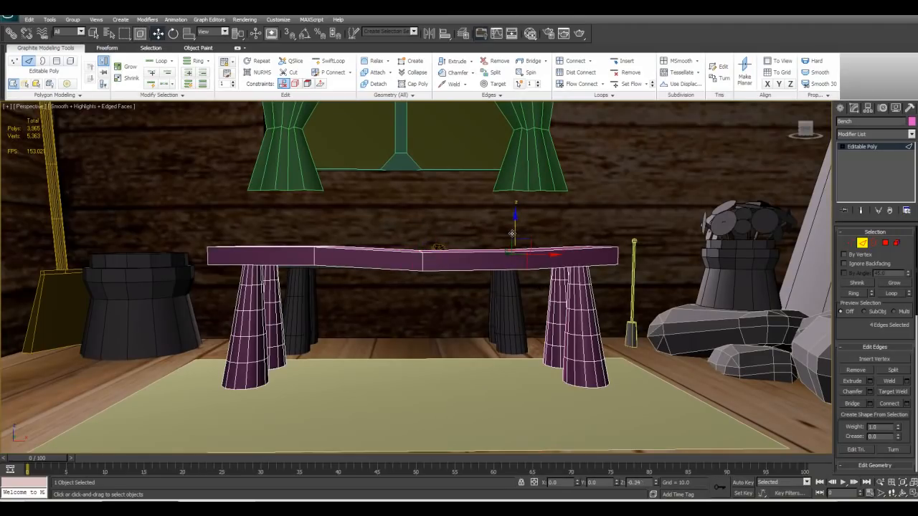
pyautogui.click(318, 255)
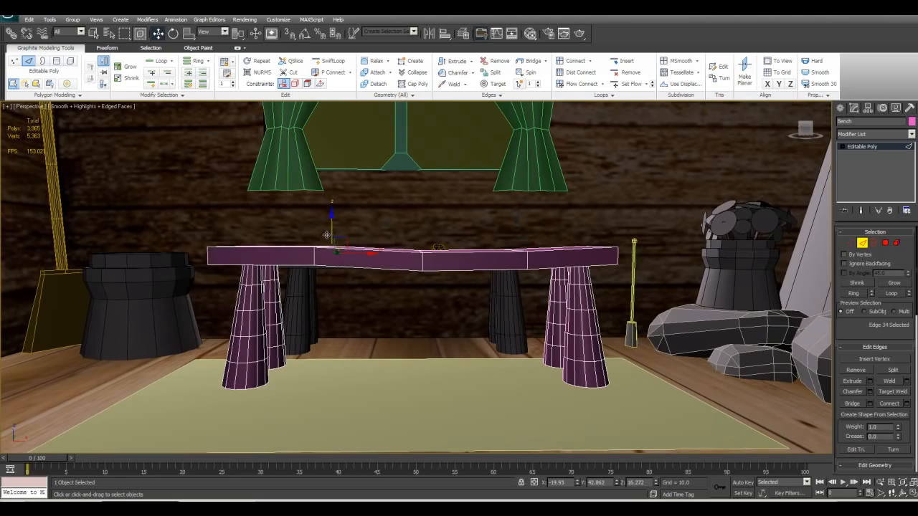
pyautogui.moveTo(344, 281); pyautogui.dragTo(344, 282)
pyautogui.moveTo(325, 224); pyautogui.dragTo(324, 230)
pyautogui.keyDown('alt'); pyautogui.moveTo(324, 230); pyautogui.dragTo(386, 307, button='middle'); pyautogui.keyUp('alt')
pyautogui.scroll(-4, 333, 278)
pyautogui.scroll(4, 378, 311)
# Undo the downward edge moves on the bench plank
pyautogui.hotkey('ctrl', 'z')
pyautogui.hotkey('ctrl', 'z')
pyautogui.hotkey('ctrl', 'z')
pyautogui.hotkey('ctrl', 'z')
pyautogui.hotkey('ctrl', 'z')
pyautogui.hotkey('ctrl', 'z')
pyautogui.keyDown('alt'); pyautogui.moveTo(381, 308); pyautogui.dragTo(449, 319, button='middle'); pyautogui.keyUp('alt')
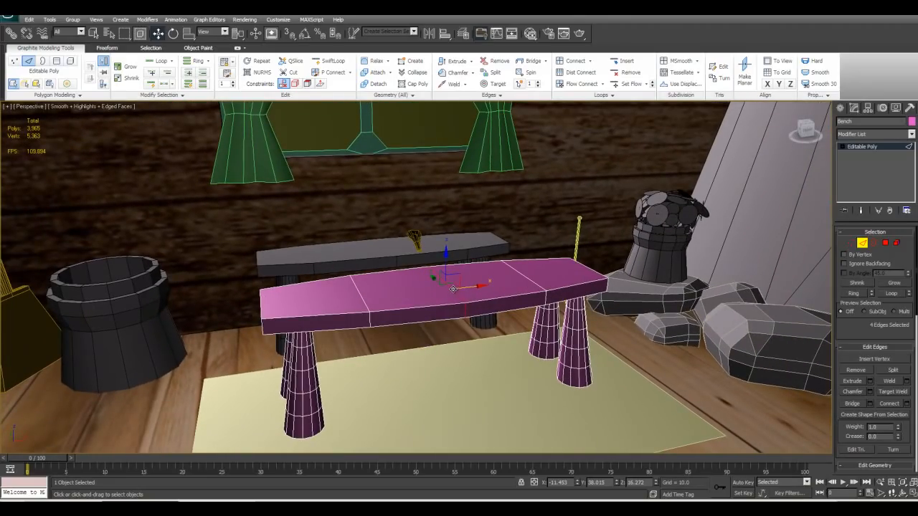
# Select the crosswise top edge nearest the plank's negative X end
pyautogui.scroll(3, 418, 334)
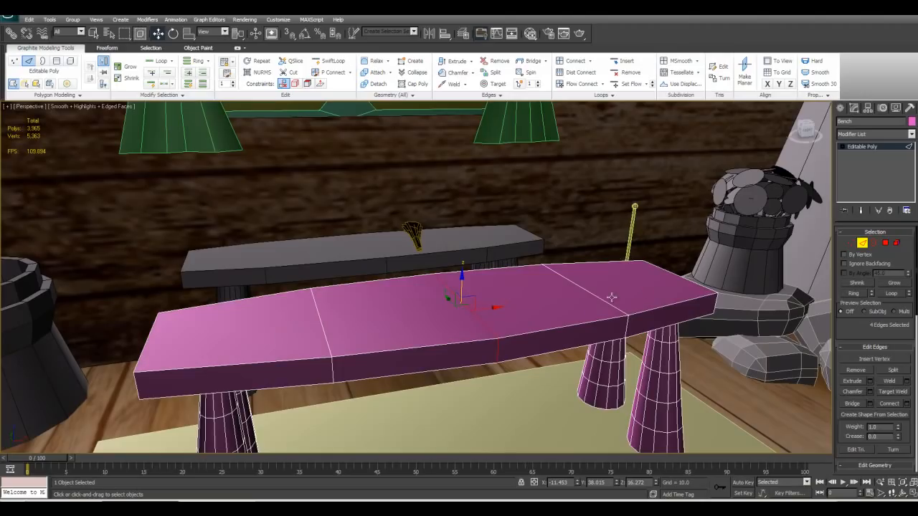
pyautogui.click(325, 331)
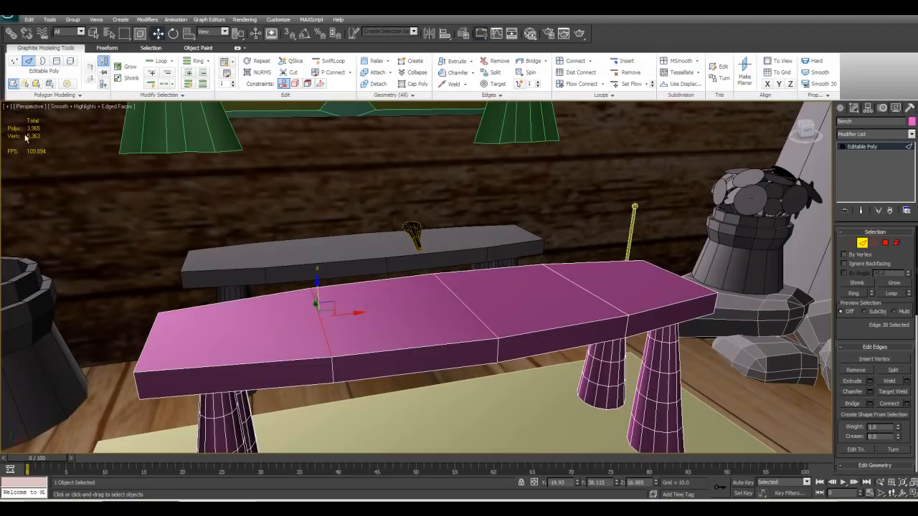
pyautogui.keyDown('alt'); pyautogui.moveTo(319, 275); pyautogui.dragTo(313, 341, button='middle'); pyautogui.keyUp('alt')
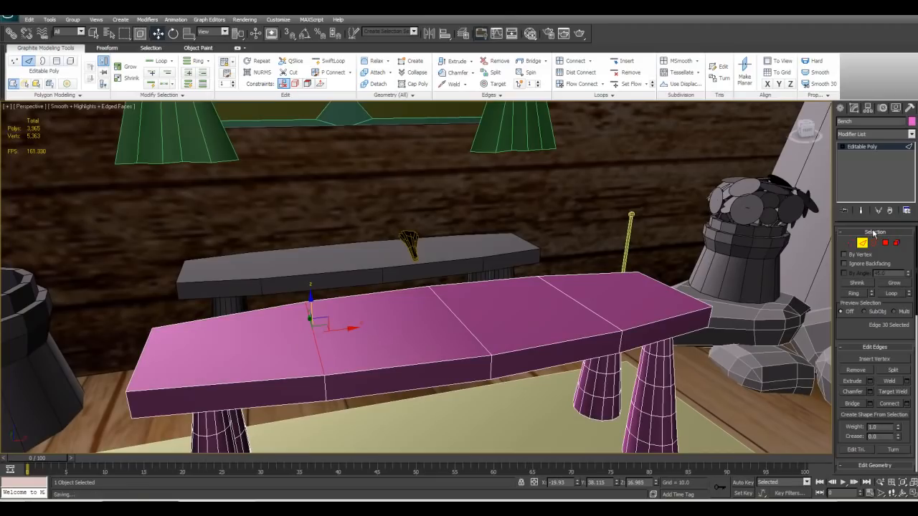
# Add the other two crosswise edges on the bench plank's top to the selection
pyautogui.keyDown('ctrl'); pyautogui.click(459, 321); pyautogui.keyUp('ctrl')
pyautogui.keyDown('ctrl'); pyautogui.click(581, 301); pyautogui.keyUp('ctrl')
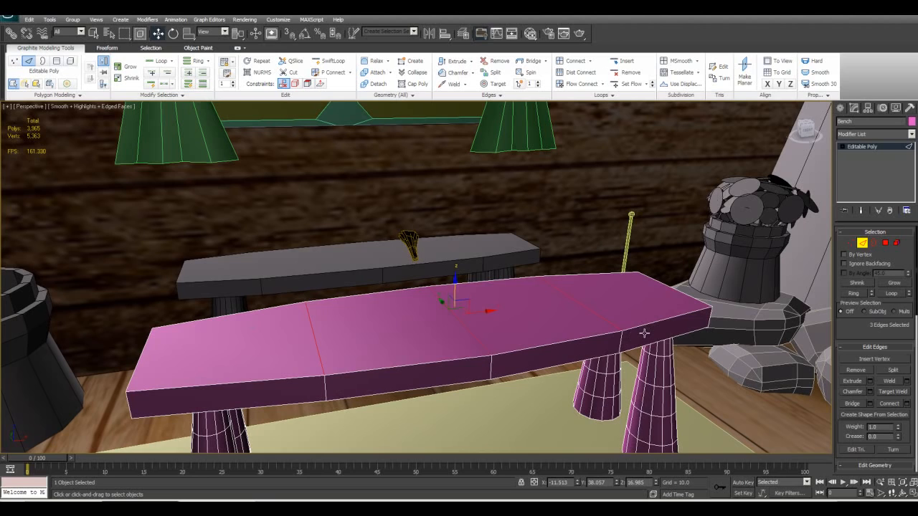
# Try deleting the three selected top edges and capping the opening in the plank, and undo both changes
pyautogui.press('Delete')
pyautogui.keyDown('alt'); pyautogui.moveTo(644, 334); pyautogui.dragTo(601, 353, button='middle'); pyautogui.keyUp('alt')
pyautogui.scroll(3, 633, 343)
pyautogui.scroll(-3, 629, 349)
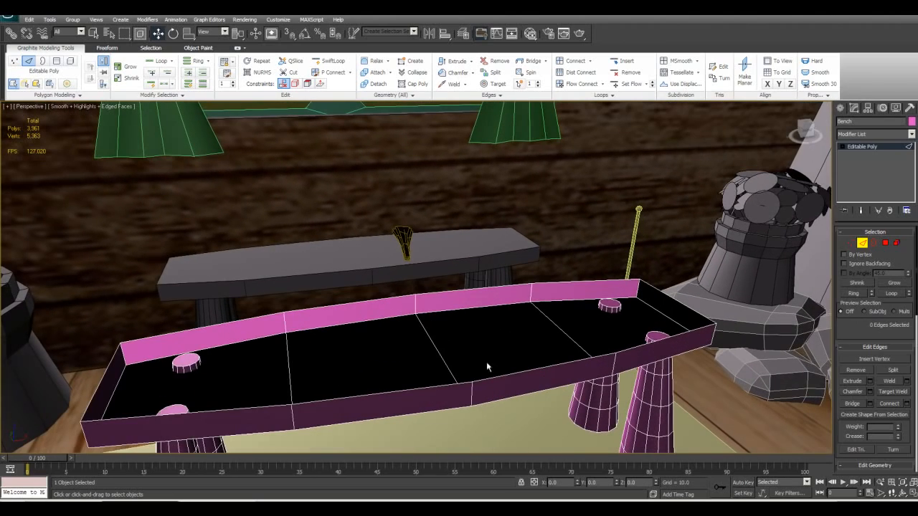
pyautogui.press('3')
pyautogui.click(379, 389)
pyautogui.rightClick(351, 378)
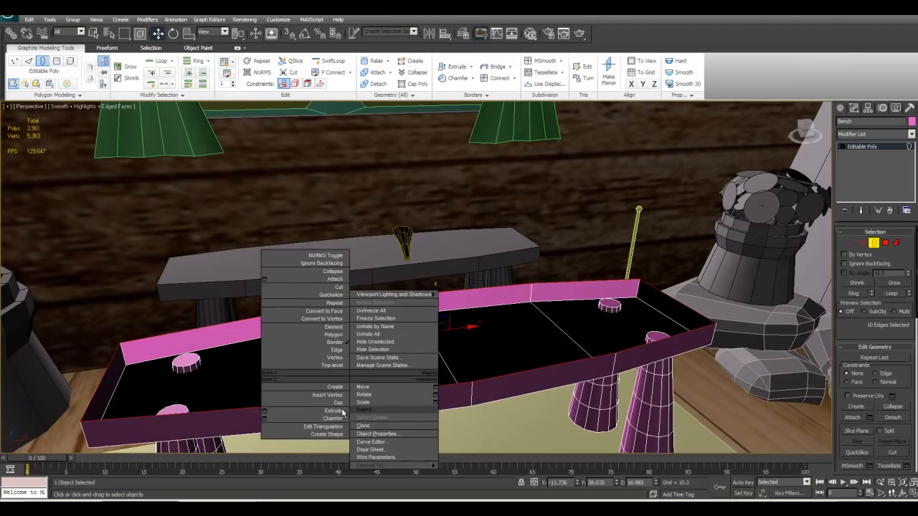
pyautogui.click(335, 403)
pyautogui.keyDown('alt'); pyautogui.moveTo(604, 337); pyautogui.dragTo(459, 325, button='middle'); pyautogui.keyUp('alt')
pyautogui.hotkey('ctrl', 'z')
pyautogui.hotkey('ctrl', 'z')
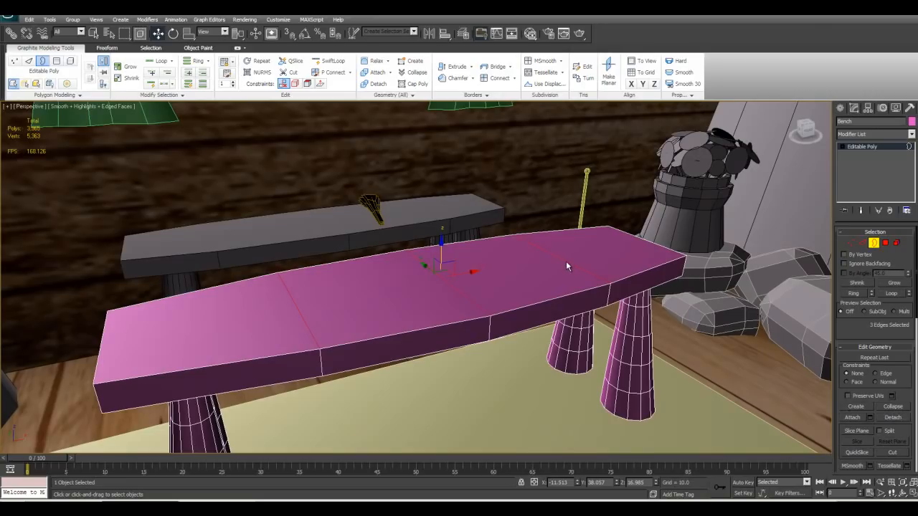
# Remove the three selected crosswise edges from the bench plank's top while keeping its surface
pyautogui.rightClick(441, 307)
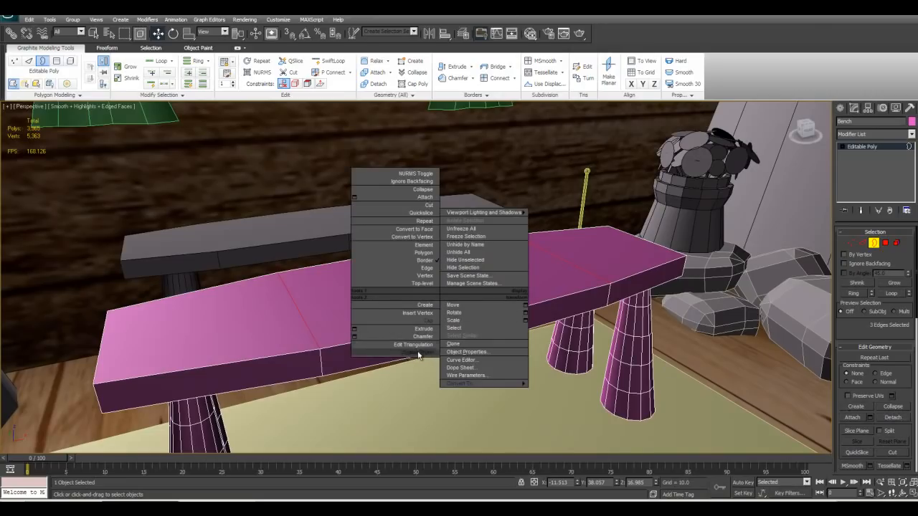
pyautogui.click(402, 386)
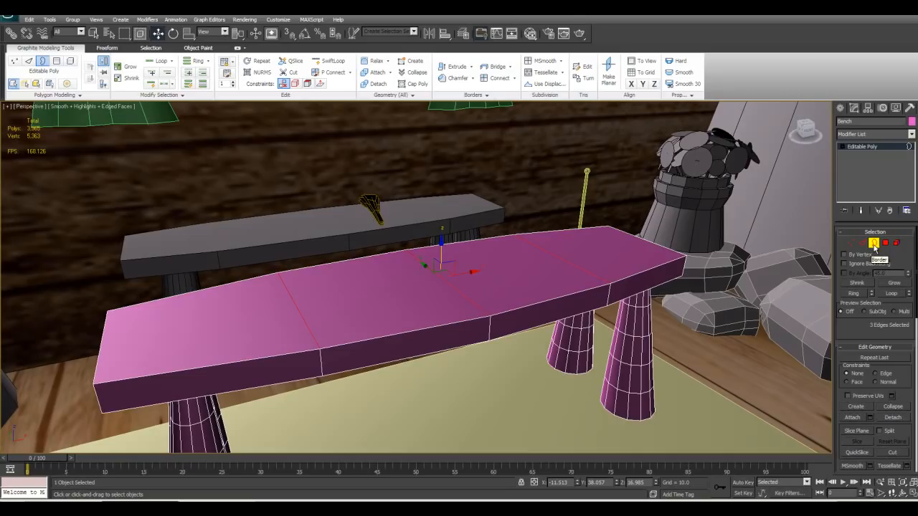
pyautogui.keyDown('alt'); pyautogui.moveTo(660, 331); pyautogui.dragTo(659, 334, button='middle'); pyautogui.keyUp('alt')
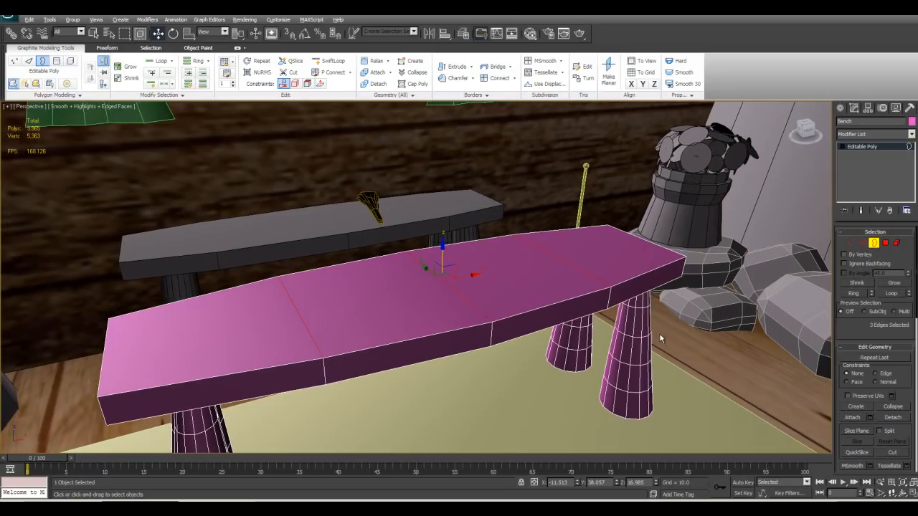
pyautogui.click(862, 244)
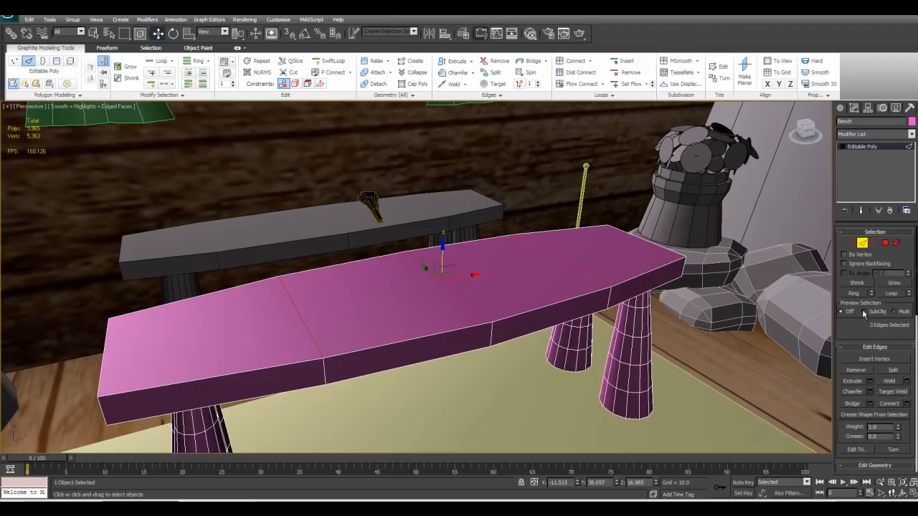
pyautogui.scroll(-2, 861, 301)
pyautogui.rightClick(391, 318)
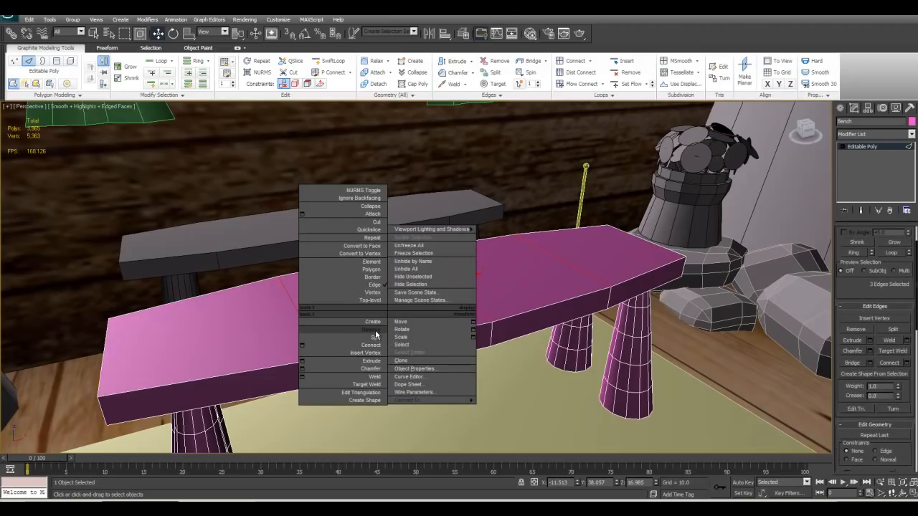
pyautogui.click(860, 289)
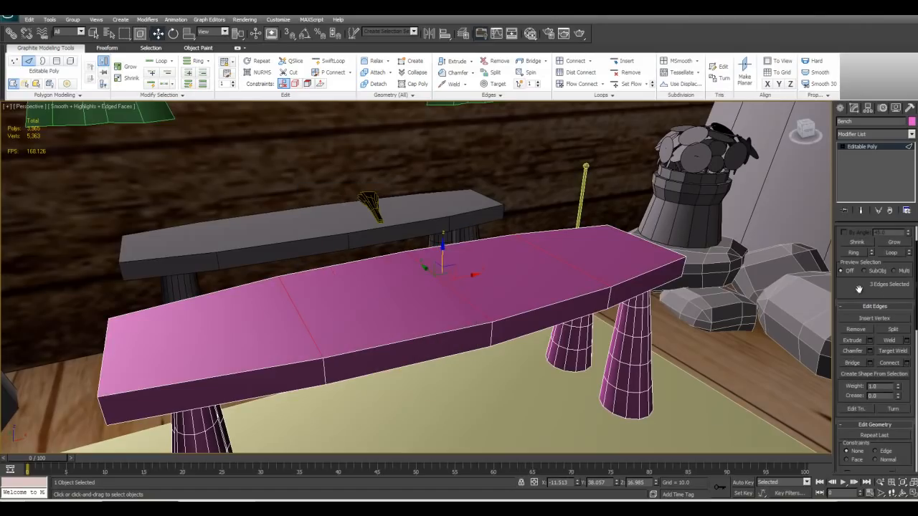
pyautogui.scroll(-1, 861, 315)
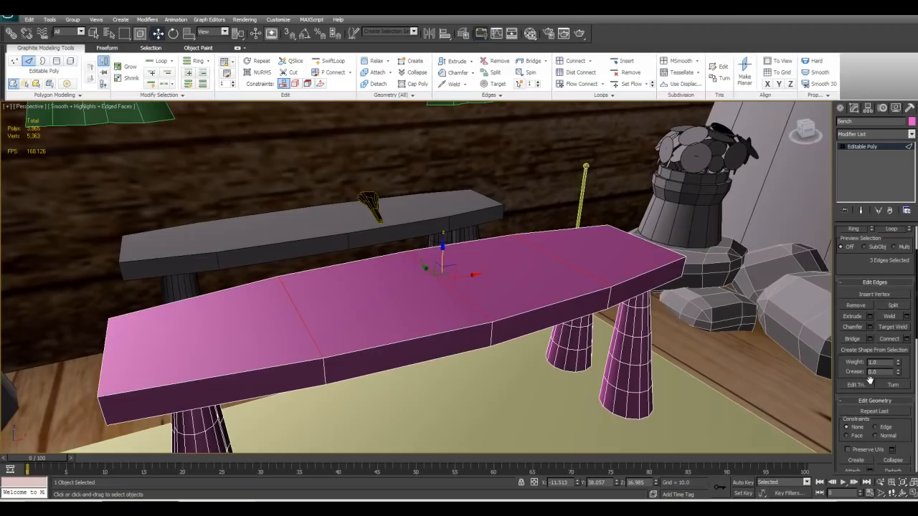
pyautogui.moveTo(870, 380); pyautogui.dragTo(870, 382)
pyautogui.click(857, 307)
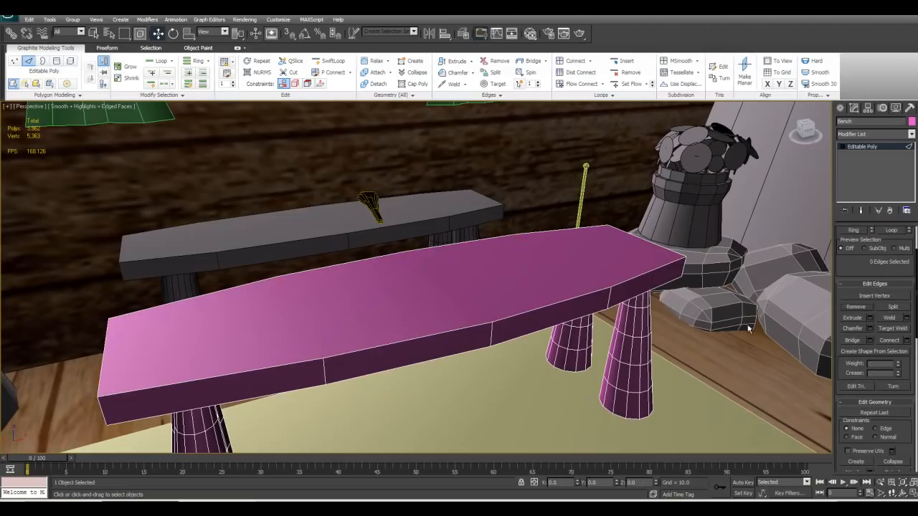
# Select the crosswise edges on the underside of the bench plank and remove them
pyautogui.keyDown('alt'); pyautogui.moveTo(602, 310); pyautogui.dragTo(513, 327, button='middle'); pyautogui.keyUp('alt')
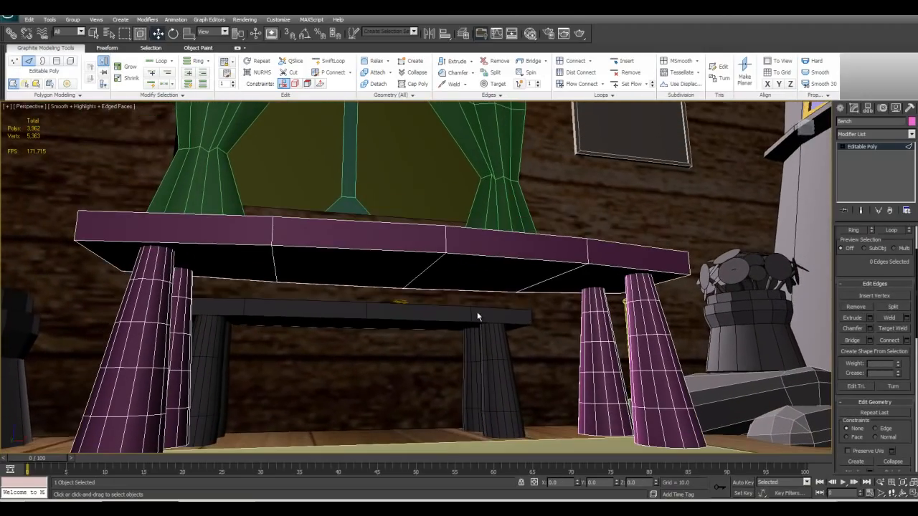
pyautogui.click(414, 280)
pyautogui.keyDown('ctrl'); pyautogui.click(537, 283); pyautogui.keyUp('ctrl')
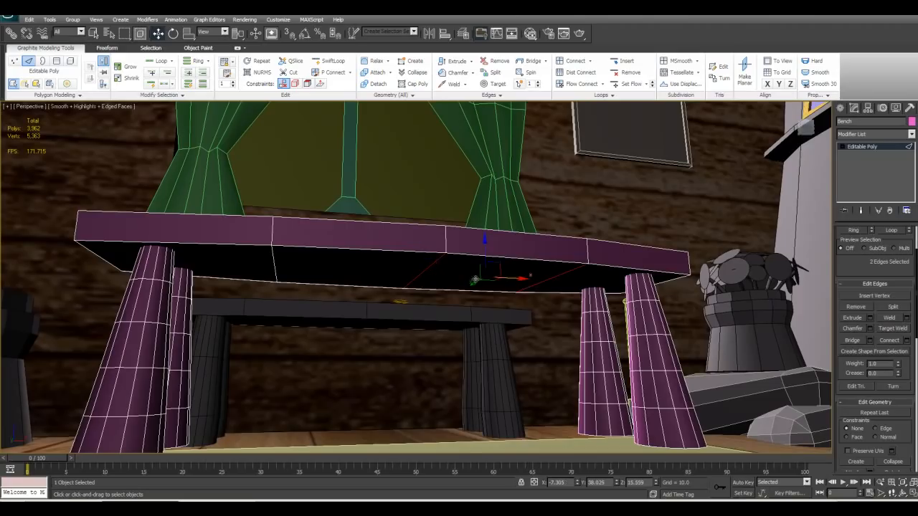
pyautogui.click(861, 307)
# Select the second horizontal edge loop from the top on all four bench legs
pyautogui.keyDown('alt'); pyautogui.moveTo(439, 313); pyautogui.dragTo(459, 335, button='middle'); pyautogui.keyUp('alt')
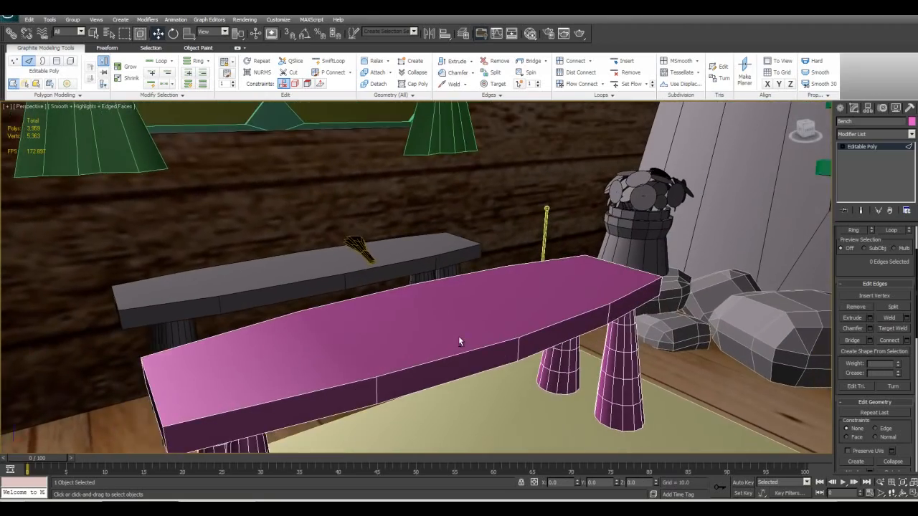
pyautogui.keyDown('alt'); pyautogui.moveTo(531, 295); pyautogui.dragTo(512, 310, button='middle'); pyautogui.keyUp('alt')
pyautogui.keyDown('alt'); pyautogui.moveTo(616, 342); pyautogui.dragTo(373, 286, button='middle'); pyautogui.keyUp('alt')
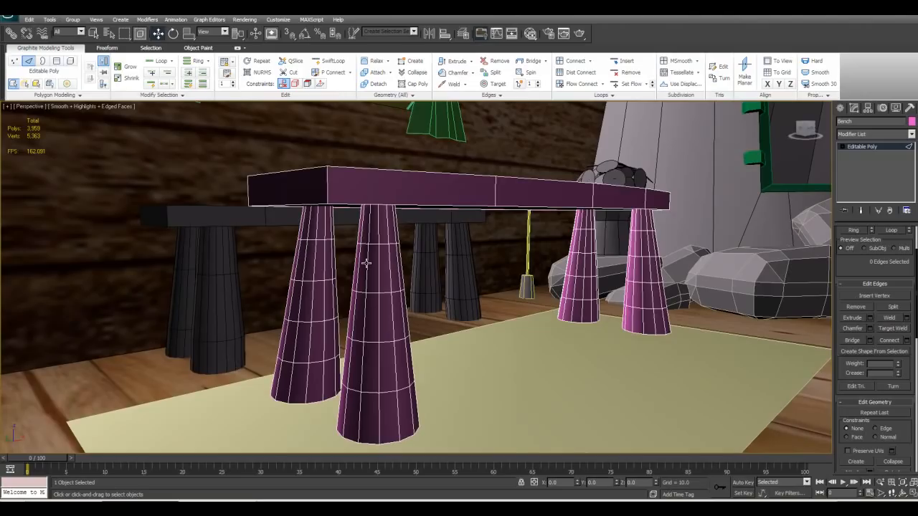
pyautogui.keyDown('alt'); pyautogui.moveTo(375, 401); pyautogui.dragTo(365, 323, button='middle'); pyautogui.keyUp('alt')
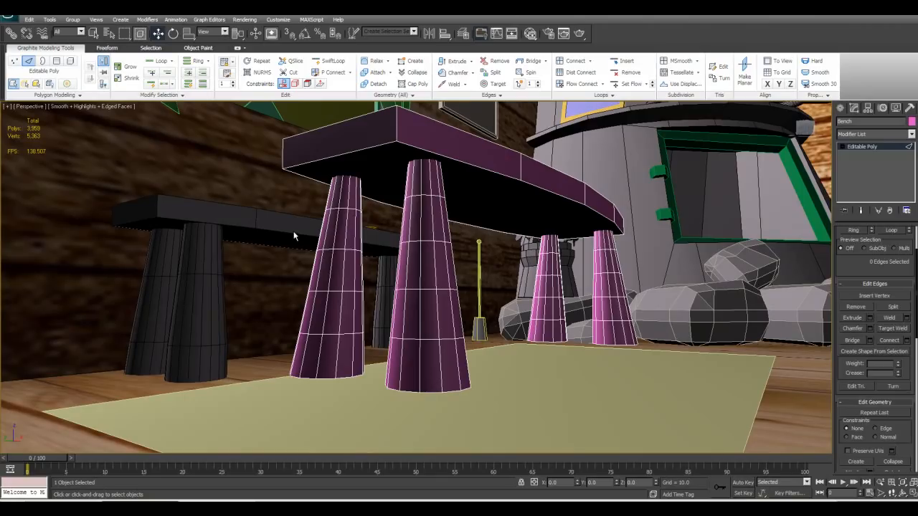
pyautogui.moveTo(293, 231); pyautogui.dragTo(372, 263)
pyautogui.keyDown('ctrl'); pyautogui.moveTo(385, 227); pyautogui.dragTo(450, 254); pyautogui.keyUp('ctrl')
pyautogui.keyDown('ctrl'); pyautogui.moveTo(587, 281); pyautogui.dragTo(634, 289); pyautogui.keyUp('ctrl')
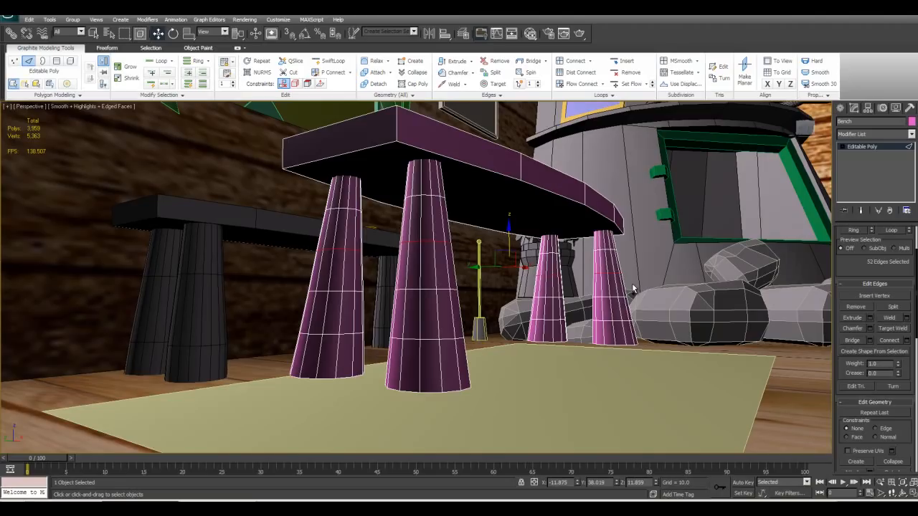
# Try removing the selected leg edge loops, and separately the vertices left behind on the nearest leg
pyautogui.rightClick(447, 275)
pyautogui.click(441, 290)
pyautogui.scroll(2, 455, 294)
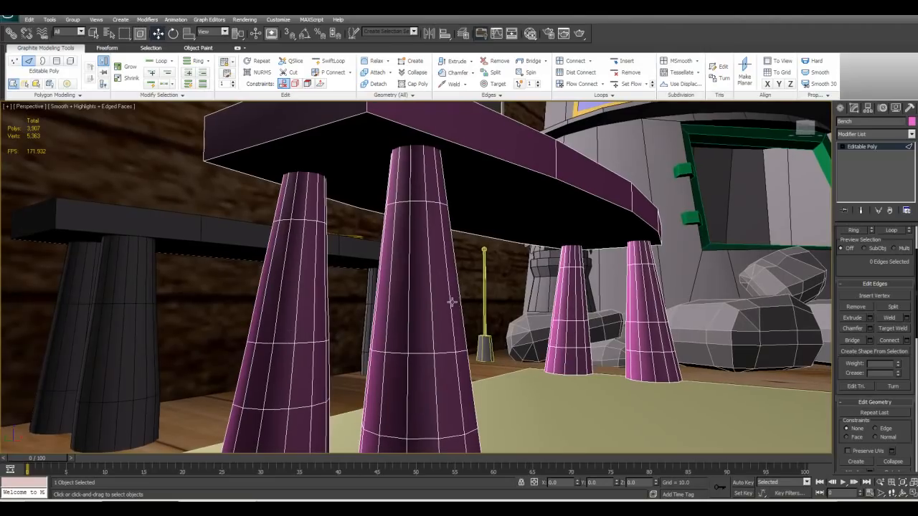
pyautogui.scroll(3, 875, 296)
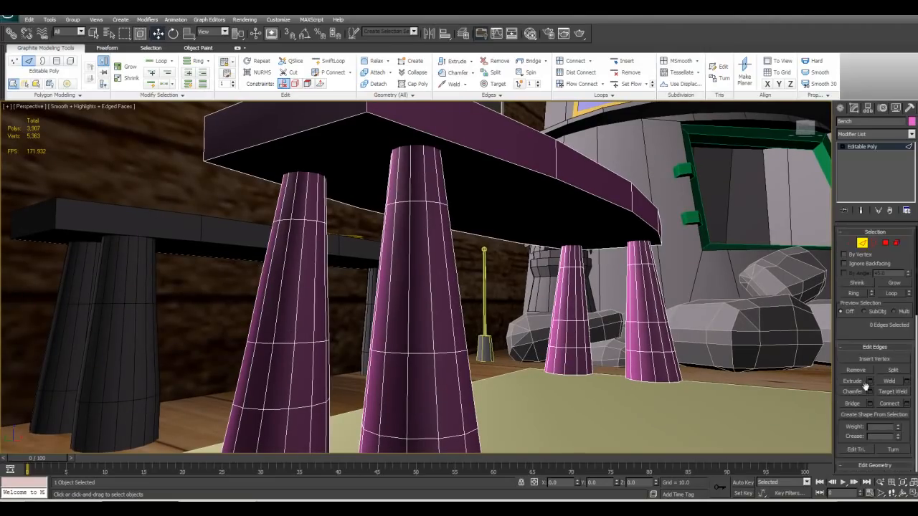
pyautogui.click(850, 244)
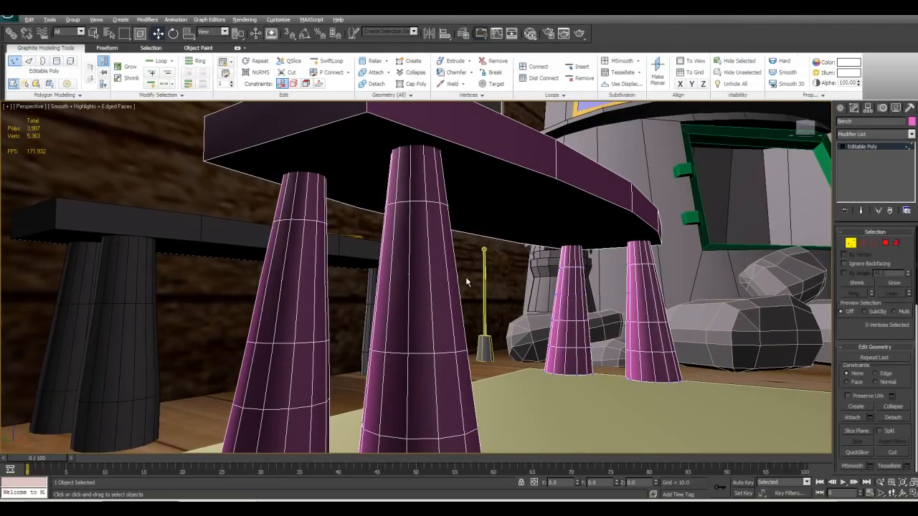
pyautogui.scroll(4, 470, 273)
pyautogui.scroll(2, 400, 281)
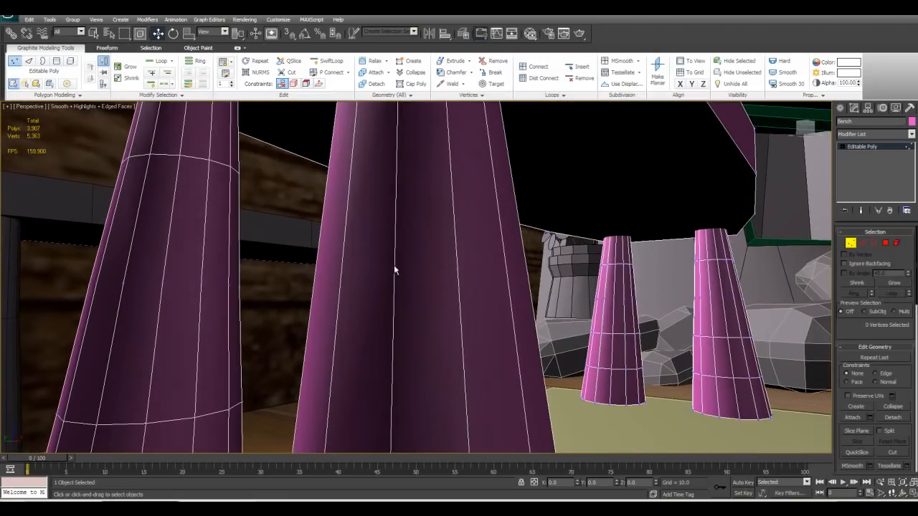
pyautogui.moveTo(311, 239); pyautogui.dragTo(550, 311)
pyautogui.scroll(-4, 548, 310)
pyautogui.scroll(5, 414, 316)
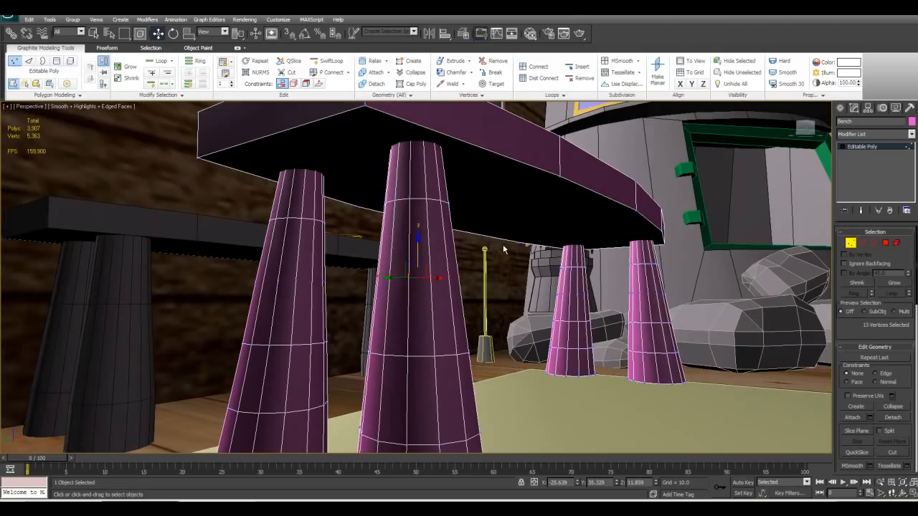
pyautogui.rightClick(433, 287)
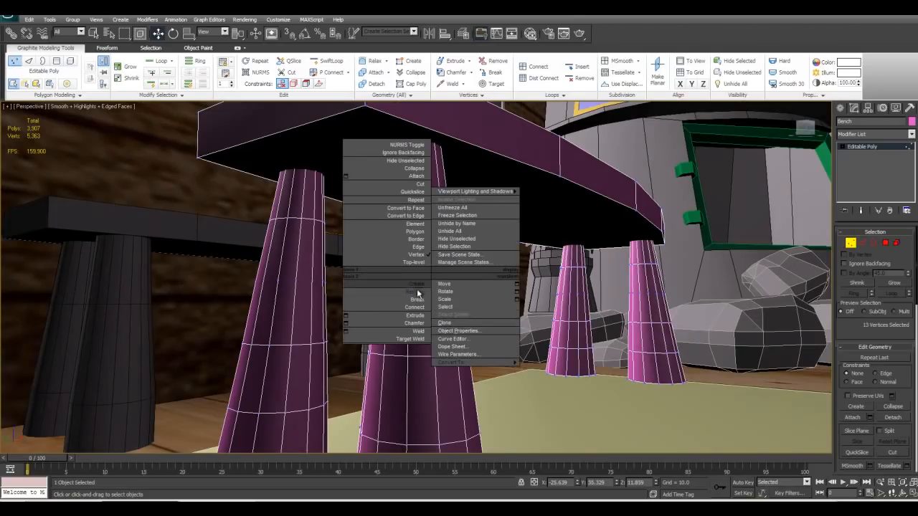
pyautogui.click(432, 305)
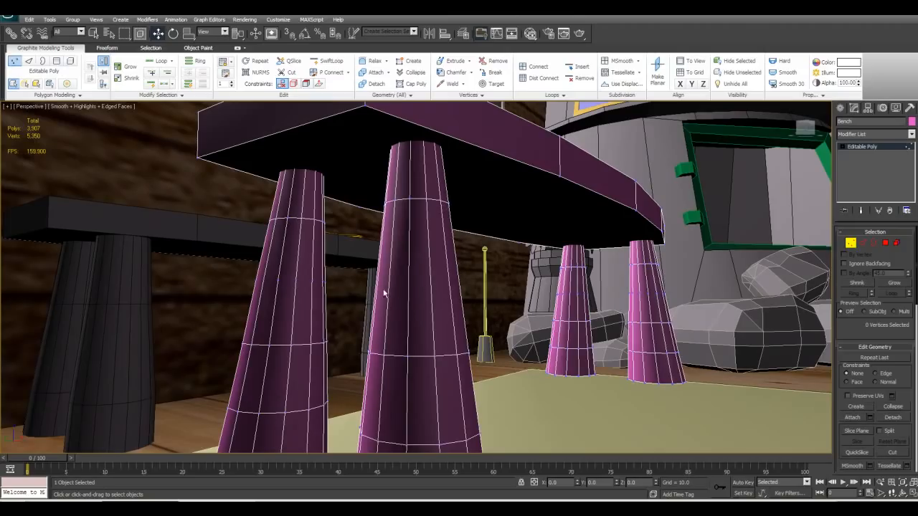
# Reselect the leftover vertices on the nearest leg, and undo the edge loop removal on all four legs
pyautogui.press('2')
pyautogui.click(455, 244)
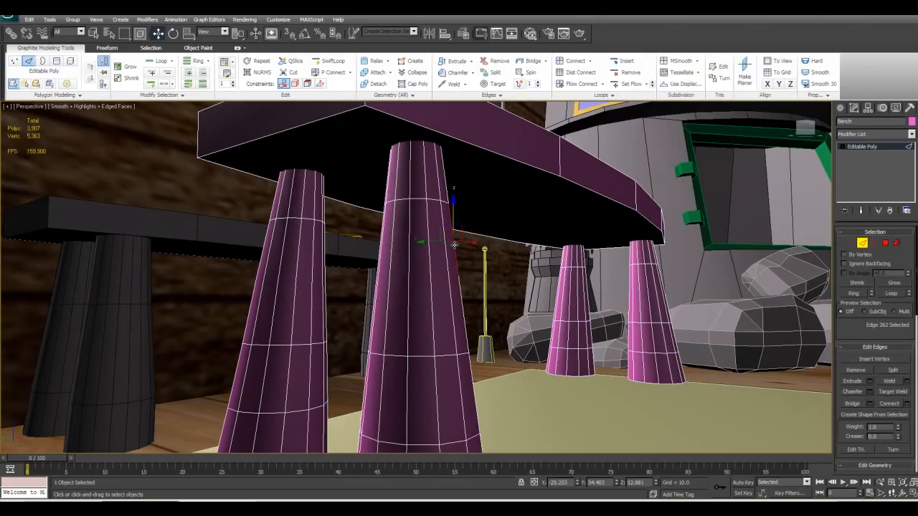
pyautogui.press('1')
pyautogui.moveTo(471, 283); pyautogui.dragTo(357, 266)
pyautogui.rightClick(384, 274)
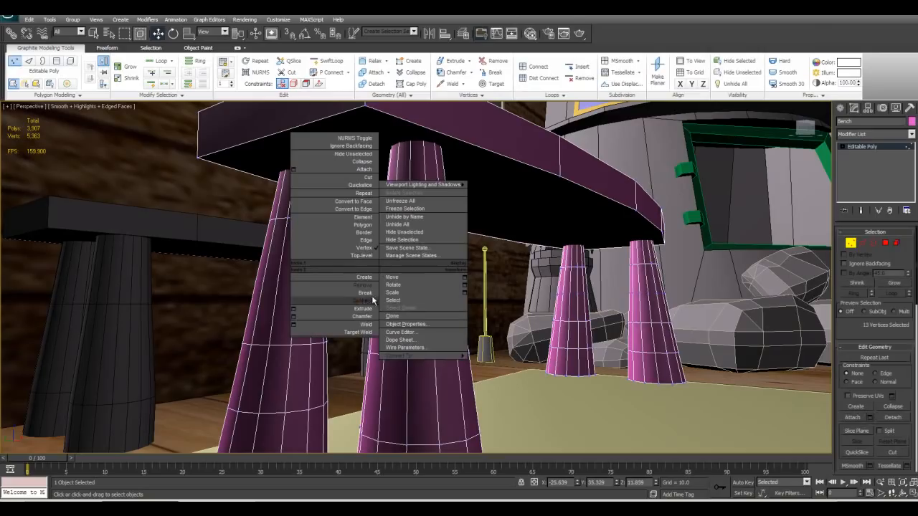
pyautogui.click(369, 294)
pyautogui.hotkey('ctrl', 'z')
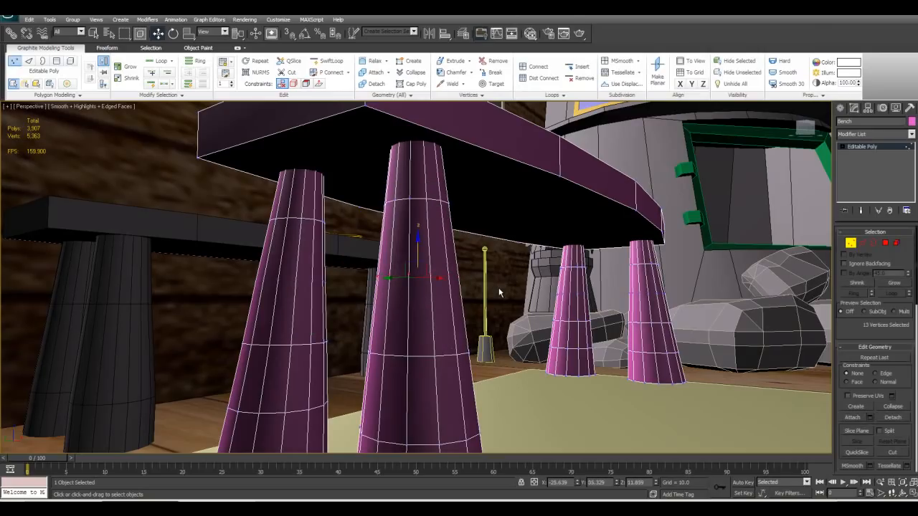
pyautogui.click(468, 292)
pyautogui.hotkey('ctrl', 'z')
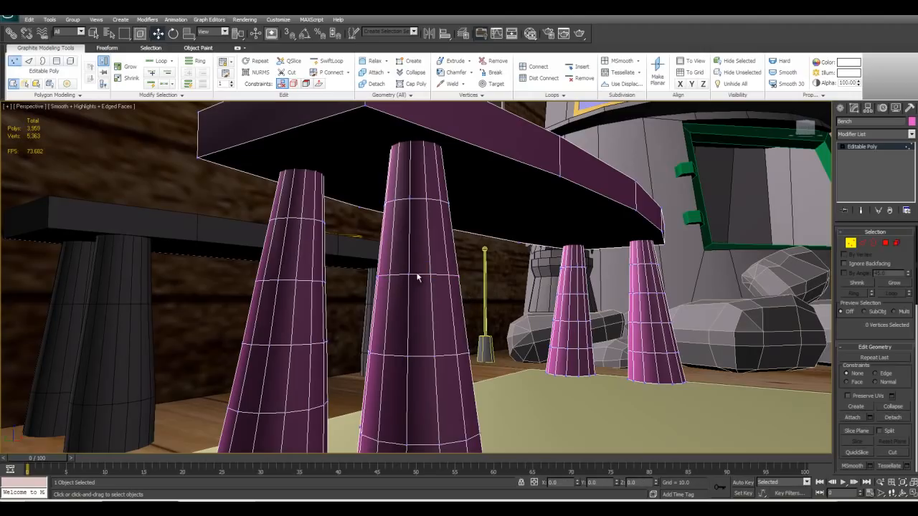
# Remove the selected edge loops from all four bench legs together with their vertices
pyautogui.press('2')
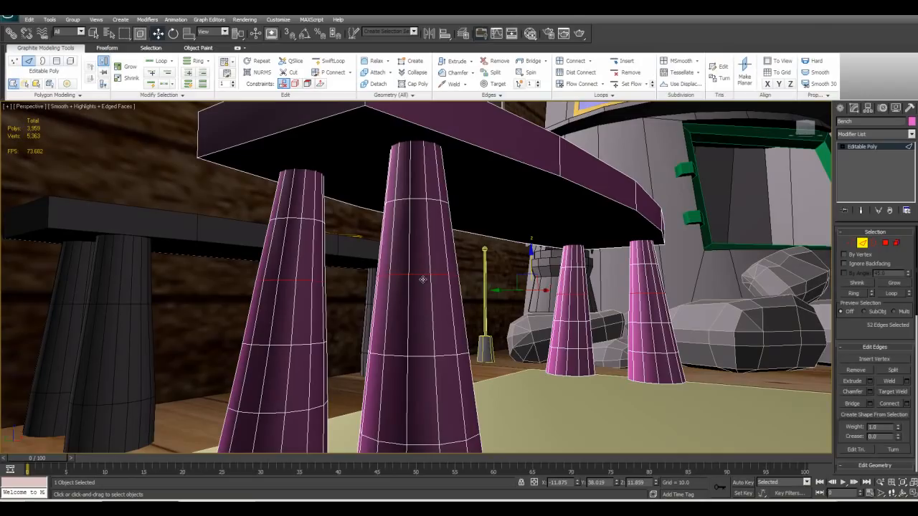
pyautogui.hotkey('ctrl', 'BackSpace')
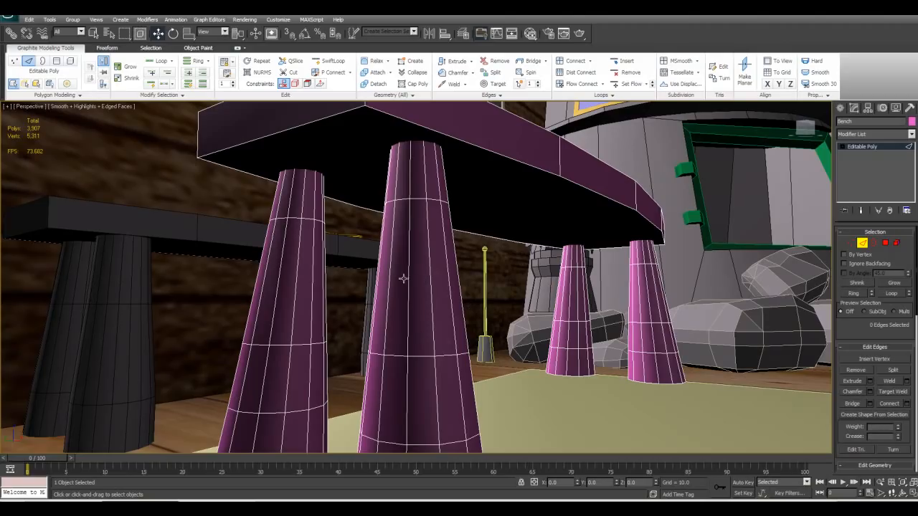
pyautogui.click(459, 280)
pyautogui.click(467, 290)
# Select the lowest horizontal edge loop on all four bench legs and remove it together with its vertices
pyautogui.moveTo(568, 287); pyautogui.dragTo(388, 293, button='middle')
pyautogui.scroll(2, 419, 301)
pyautogui.scroll(-2, 459, 315)
pyautogui.keyDown('alt'); pyautogui.moveTo(462, 316); pyautogui.dragTo(516, 316, button='middle'); pyautogui.keyUp('alt')
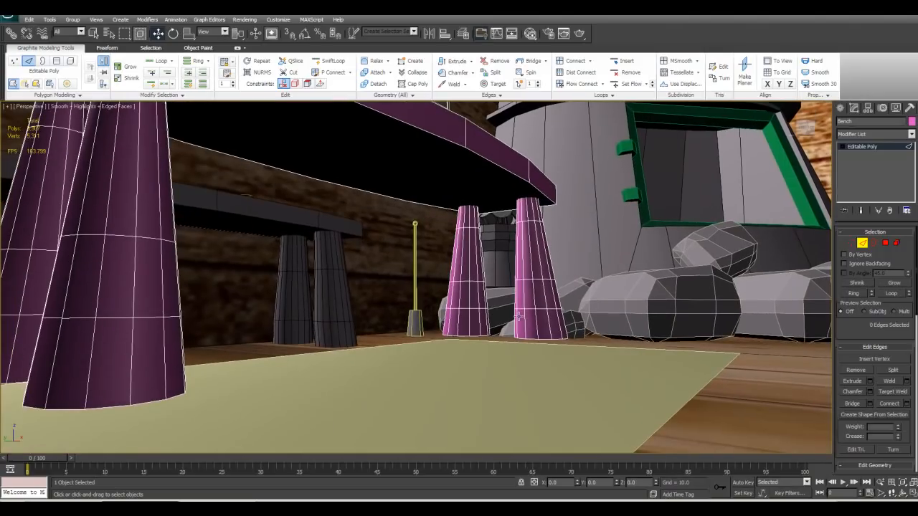
pyautogui.moveTo(505, 300); pyautogui.dragTo(587, 323)
pyautogui.keyDown('ctrl'); pyautogui.moveTo(427, 296); pyautogui.dragTo(511, 323); pyautogui.keyUp('ctrl')
pyautogui.keyDown('alt'); pyautogui.moveTo(510, 324); pyautogui.dragTo(574, 315, button='middle'); pyautogui.keyUp('alt')
pyautogui.keyDown('ctrl'); pyautogui.moveTo(314, 262); pyautogui.dragTo(454, 302); pyautogui.keyUp('ctrl')
pyautogui.keyDown('ctrl'); pyautogui.moveTo(174, 248); pyautogui.dragTo(301, 307); pyautogui.keyUp('ctrl')
pyautogui.hotkey('ctrl', 'BackSpace')
# Select the upper edge loop of the nearest bench leg and lower it along Z towards the loop below
pyautogui.scroll(-2, 363, 313)
pyautogui.keyDown('alt'); pyautogui.moveTo(363, 314); pyautogui.dragTo(358, 316, button='middle'); pyautogui.keyUp('alt')
pyautogui.moveTo(383, 248); pyautogui.dragTo(495, 305, button='middle')
pyautogui.scroll(-3, 383, 267)
pyautogui.scroll(2, 500, 307)
pyautogui.keyDown('alt'); pyautogui.moveTo(416, 299); pyautogui.dragTo(437, 292, button='middle'); pyautogui.keyUp('alt')
pyautogui.keyDown('alt'); pyautogui.moveTo(440, 253); pyautogui.dragTo(434, 256, button='middle'); pyautogui.keyUp('alt')
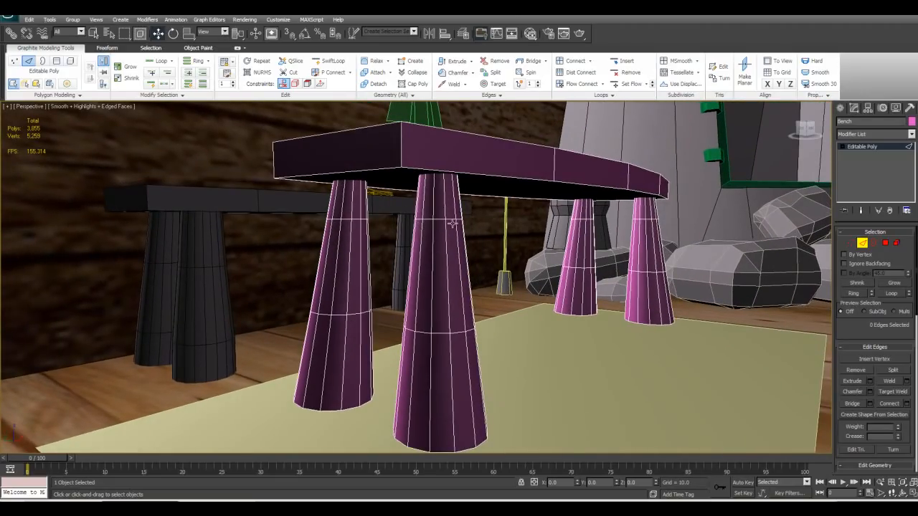
pyautogui.moveTo(406, 209); pyautogui.dragTo(480, 241)
pyautogui.moveTo(439, 189); pyautogui.dragTo(455, 246)
# Try to lower and scale the upper edge loop of one end leg of the bench without a constraint, and undo the changes
pyautogui.rightClick(454, 246)
pyautogui.keyDown('alt'); pyautogui.moveTo(456, 248); pyautogui.dragTo(477, 248, button='middle'); pyautogui.keyUp('alt')
pyautogui.moveTo(532, 198); pyautogui.dragTo(551, 298)
pyautogui.keyDown('alt'); pyautogui.moveTo(551, 297); pyautogui.dragTo(596, 344, button='middle'); pyautogui.keyUp('alt')
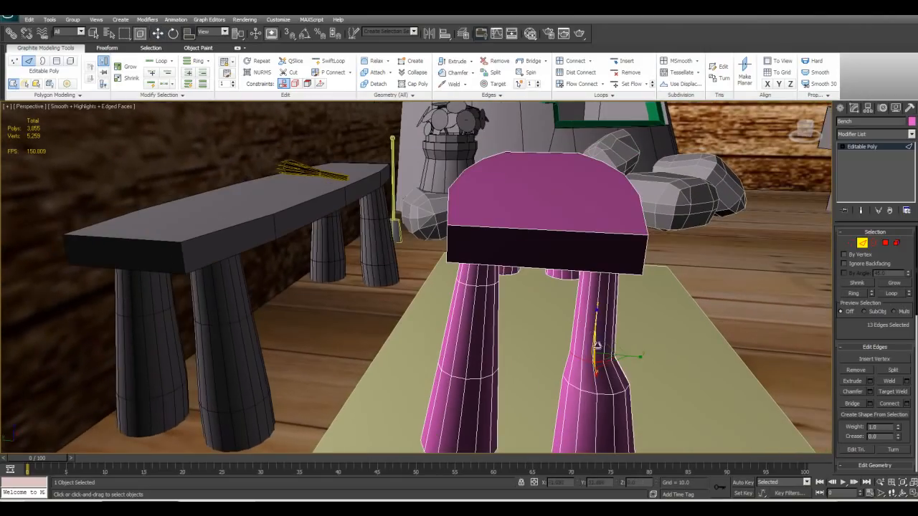
pyautogui.moveTo(605, 358)
pyautogui.mouseDown()
pyautogui.moveTo(619, 368)
pyautogui.moveTo(603, 355)
pyautogui.mouseUp()
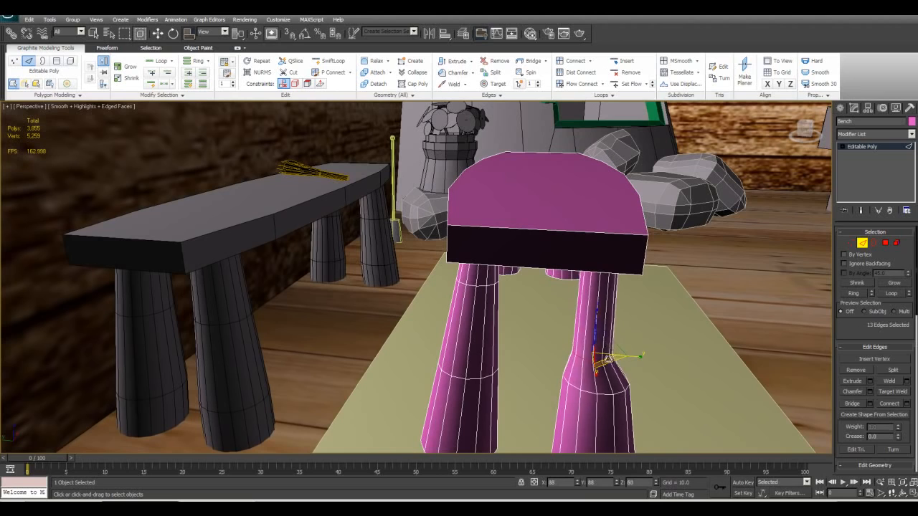
pyautogui.keyDown('alt'); pyautogui.moveTo(602, 359); pyautogui.dragTo(662, 347, button='middle'); pyautogui.keyUp('alt')
pyautogui.hotkey('ctrl', 'z')
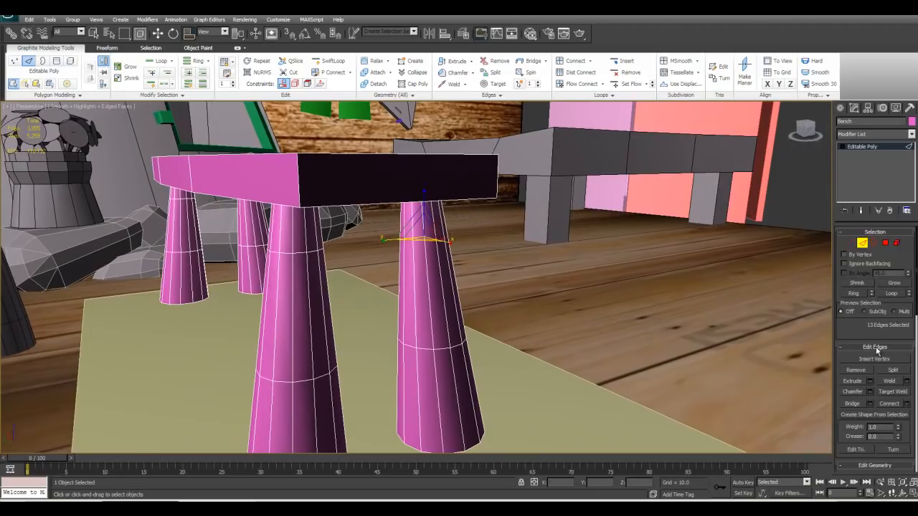
# Set the movement constraint to Edge and lower the selected upper edge loop of the leg along Z
pyautogui.scroll(-3, 884, 401)
pyautogui.keyDown('alt'); pyautogui.moveTo(344, 346); pyautogui.dragTo(545, 294, button='middle'); pyautogui.keyUp('alt')
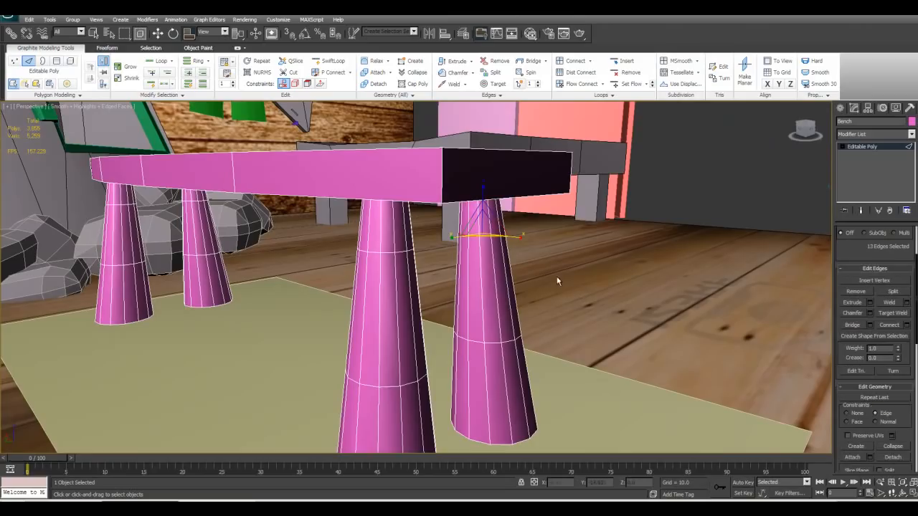
pyautogui.press('w')
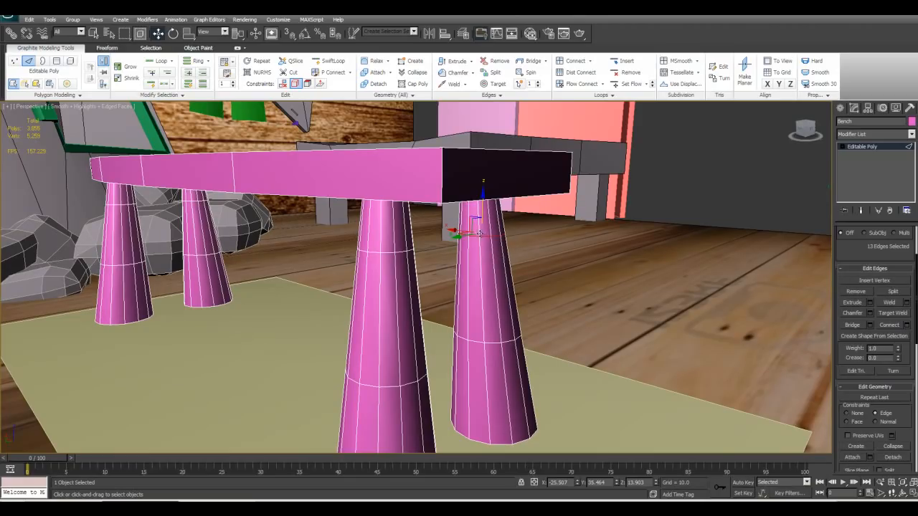
pyautogui.moveTo(481, 210); pyautogui.dragTo(482, 253)
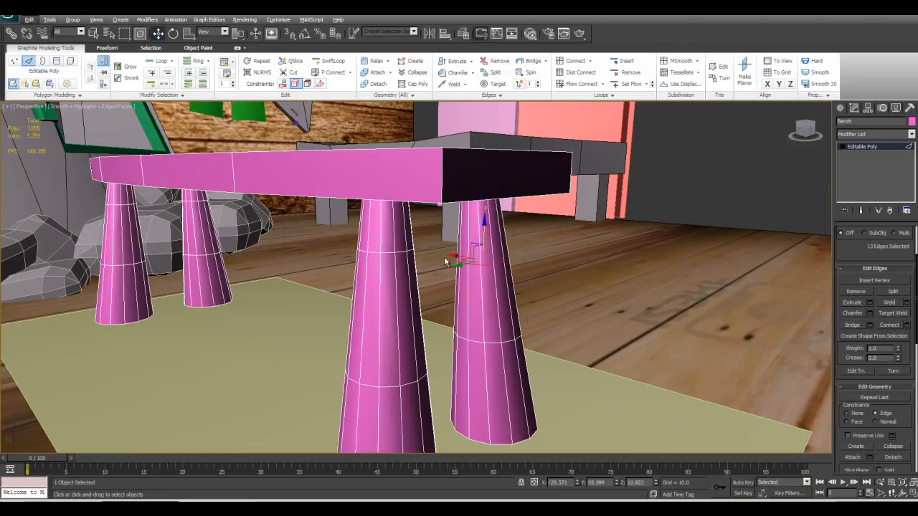
pyautogui.keyDown('alt'); pyautogui.moveTo(457, 257); pyautogui.dragTo(422, 304, button='middle'); pyautogui.keyUp('alt')
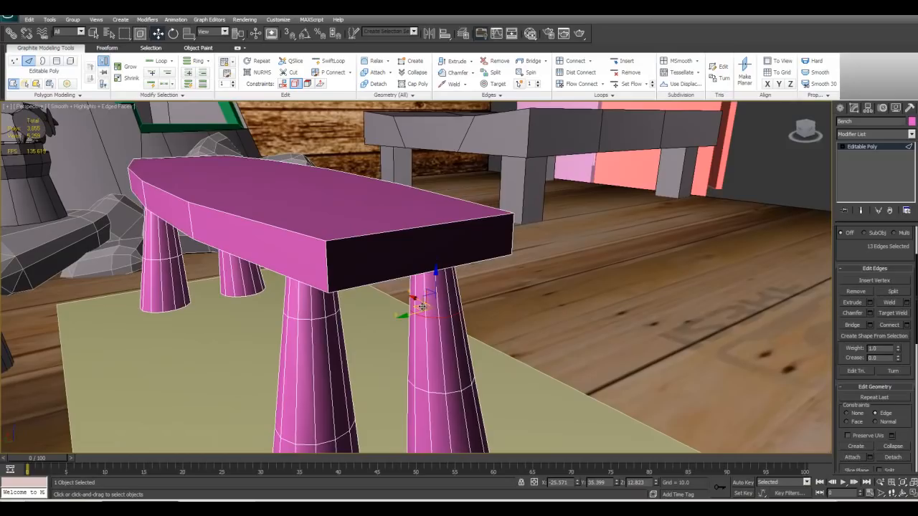
# Try moving the leg's upper edge loop with the constraint set to None and again with Edge, undoing both moves
pyautogui.click(847, 414)
pyautogui.moveTo(419, 305); pyautogui.dragTo(411, 329)
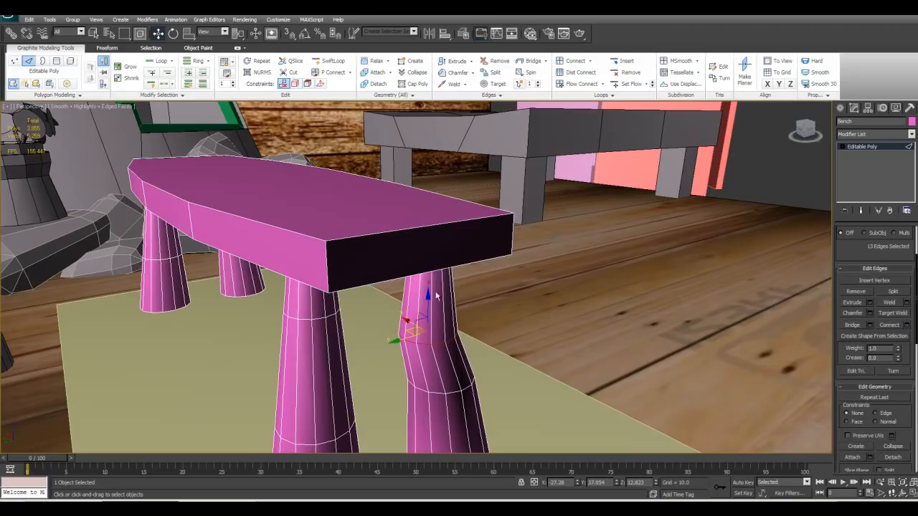
pyautogui.hotkey('ctrl', 'z')
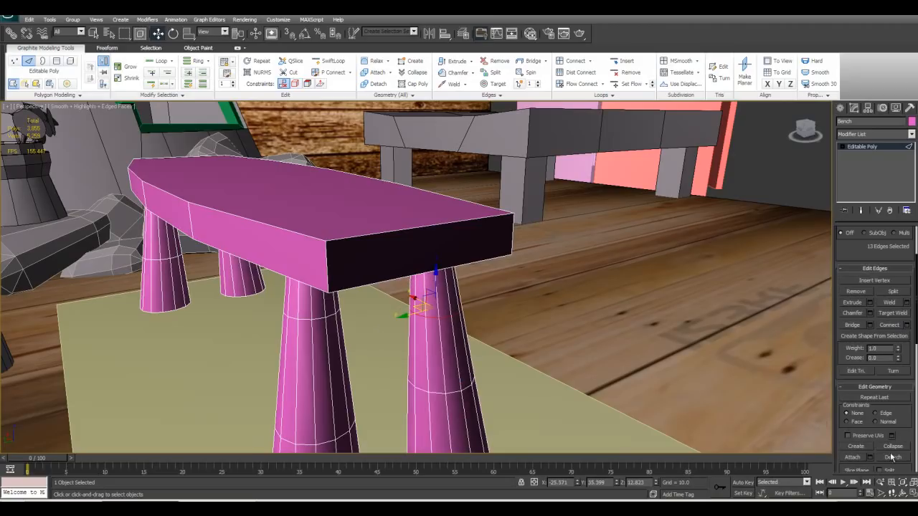
pyautogui.click(876, 414)
pyautogui.moveTo(415, 304)
pyautogui.mouseDown()
pyautogui.moveTo(390, 314)
pyautogui.moveTo(430, 319)
pyautogui.moveTo(424, 316)
pyautogui.mouseUp()
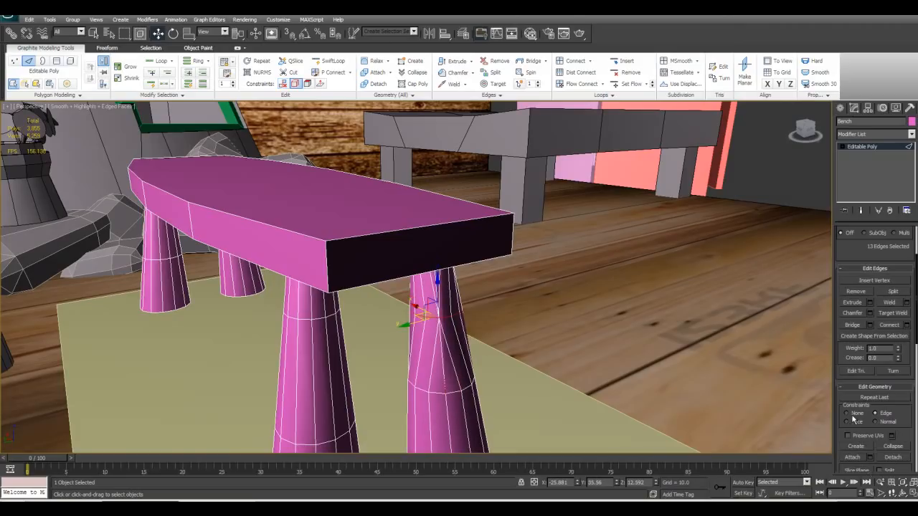
pyautogui.hotkey('ctrl', 'z')
pyautogui.hotkey('ctrl', 'z')
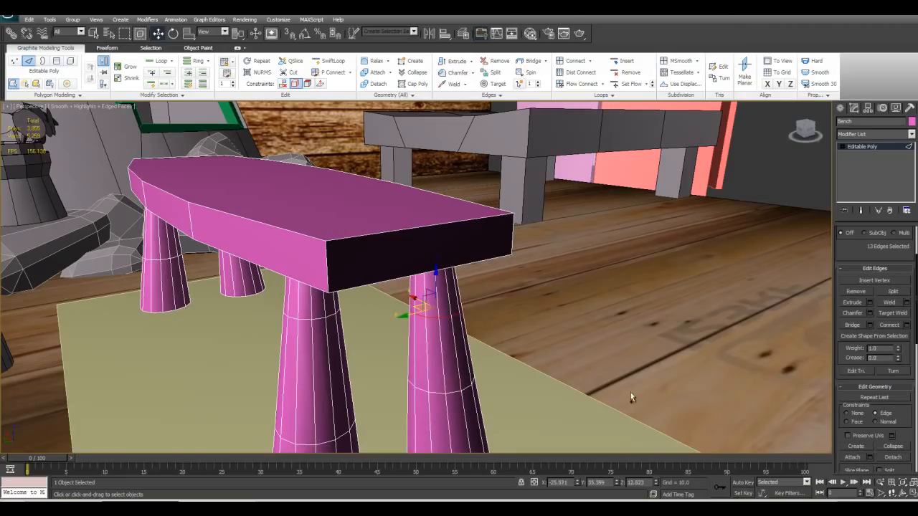
# Set the movement constraint back to Edge, and undo the lowering of the single leg's upper edge loop
pyautogui.keyDown('alt'); pyautogui.moveTo(549, 348); pyautogui.dragTo(798, 355, button='middle'); pyautogui.keyUp('alt')
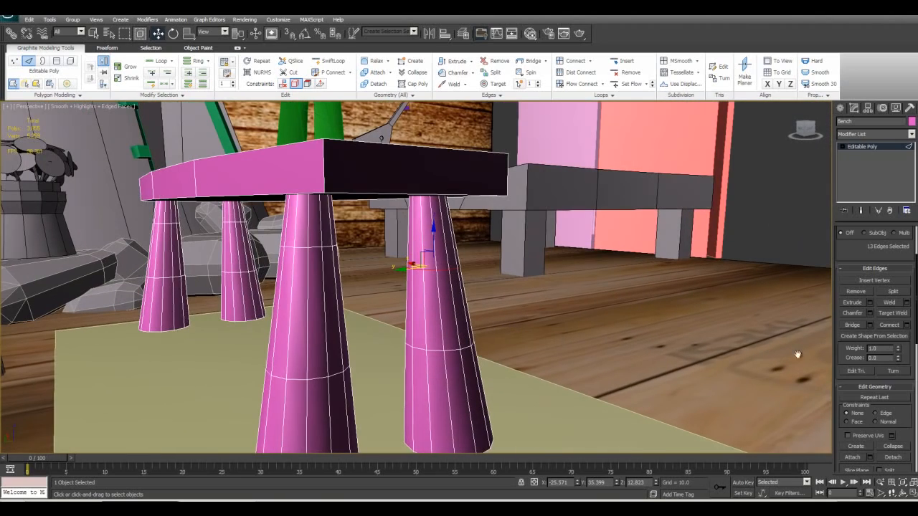
pyautogui.click(886, 415)
pyautogui.moveTo(430, 242); pyautogui.dragTo(436, 262)
pyautogui.hotkey('ctrl', 'z')
pyautogui.keyDown('alt'); pyautogui.moveTo(461, 295); pyautogui.dragTo(351, 275, button='middle'); pyautogui.keyUp('alt')
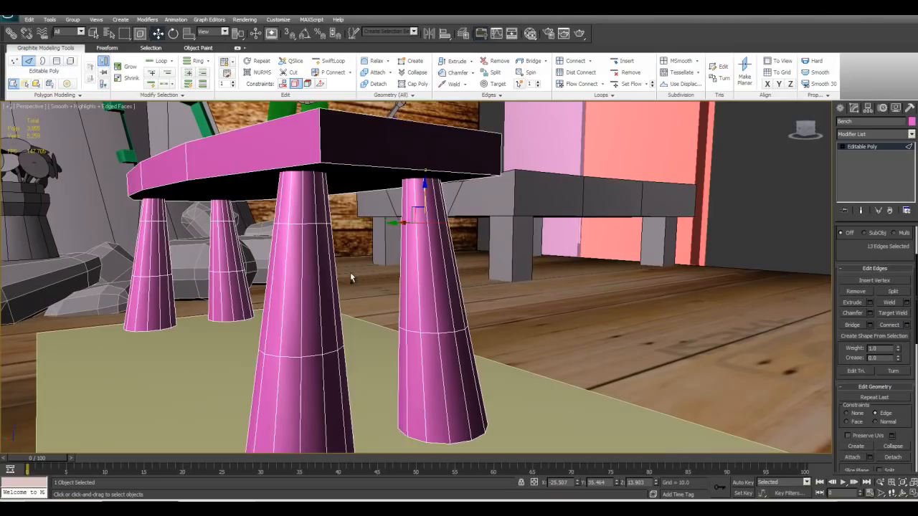
# Add the upper edge loops of the other three legs to the selection and lower all four along Z
pyautogui.keyDown('ctrl'); pyautogui.doubleClick(279, 223); pyautogui.keyUp('ctrl')
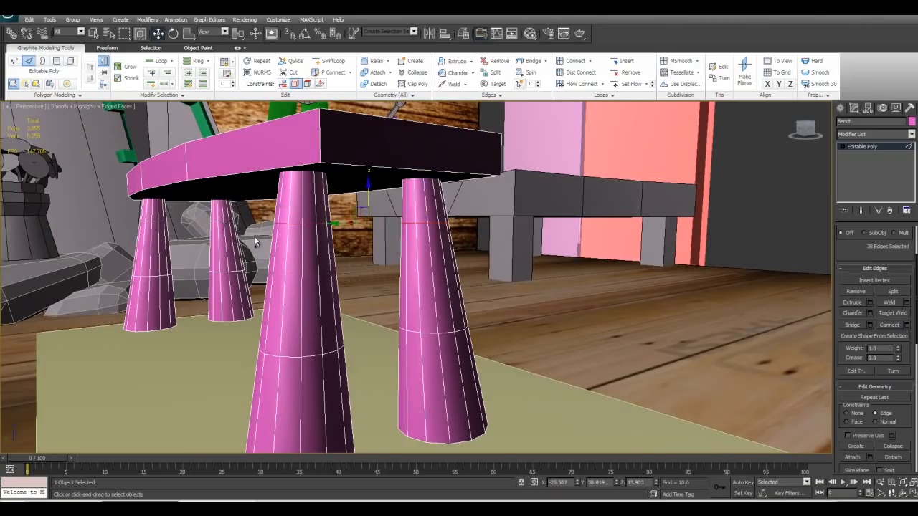
pyautogui.keyDown('ctrl'); pyautogui.moveTo(194, 212); pyautogui.dragTo(129, 216); pyautogui.keyUp('ctrl')
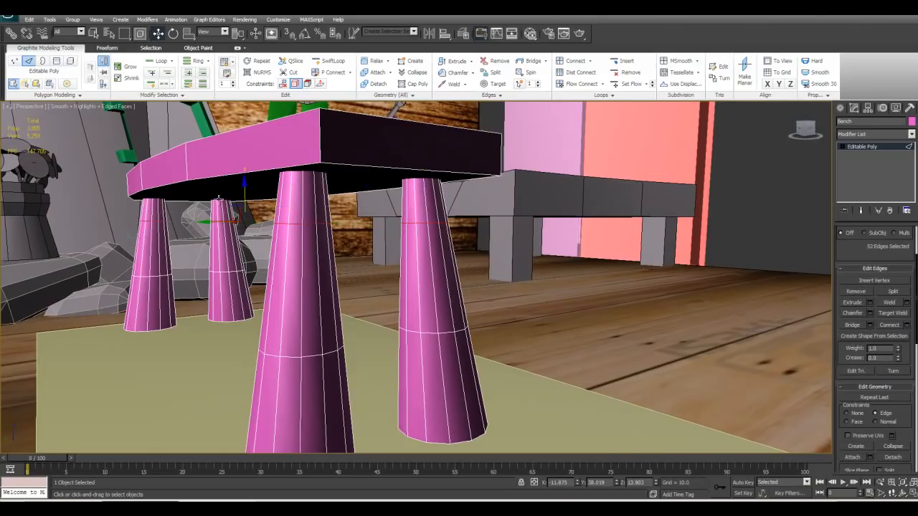
pyautogui.moveTo(244, 188); pyautogui.dragTo(245, 224)
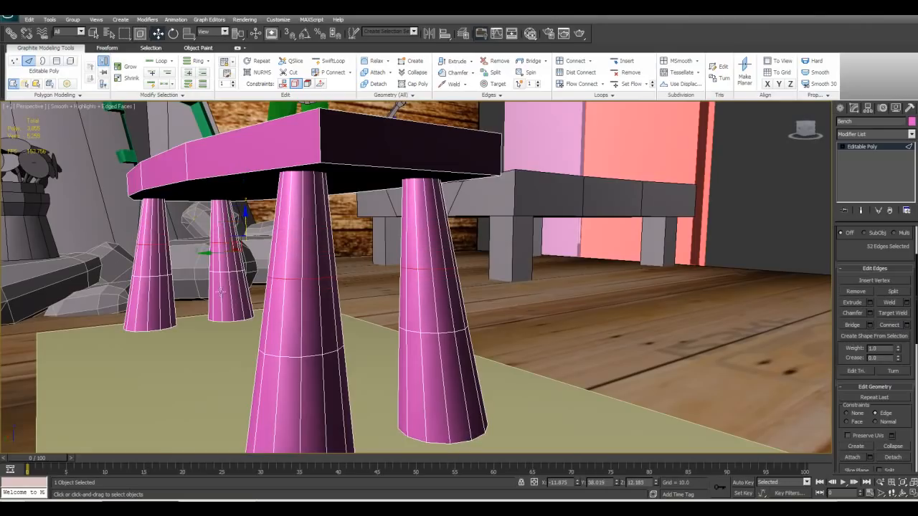
# Select the lower edge loops on all four bench legs and slide them down along Z towards the feet
pyautogui.keyDown('alt'); pyautogui.moveTo(236, 302); pyautogui.dragTo(228, 285, button='middle'); pyautogui.keyUp('alt')
pyautogui.moveTo(243, 295); pyautogui.dragTo(175, 269)
pyautogui.keyDown('ctrl'); pyautogui.moveTo(104, 276); pyautogui.dragTo(156, 300); pyautogui.keyUp('ctrl')
pyautogui.keyDown('ctrl'); pyautogui.moveTo(400, 337); pyautogui.dragTo(402, 337); pyautogui.keyUp('ctrl')
pyautogui.keyDown('ctrl'); pyautogui.moveTo(406, 303); pyautogui.dragTo(529, 336); pyautogui.keyUp('ctrl')
pyautogui.moveTo(243, 261); pyautogui.dragTo(241, 283)
# Leave edge editing and examine the whole bench's silhouette in shaded view with the edge overlay turned off
pyautogui.keyDown('alt'); pyautogui.moveTo(434, 295); pyautogui.dragTo(448, 319, button='middle'); pyautogui.keyUp('alt')
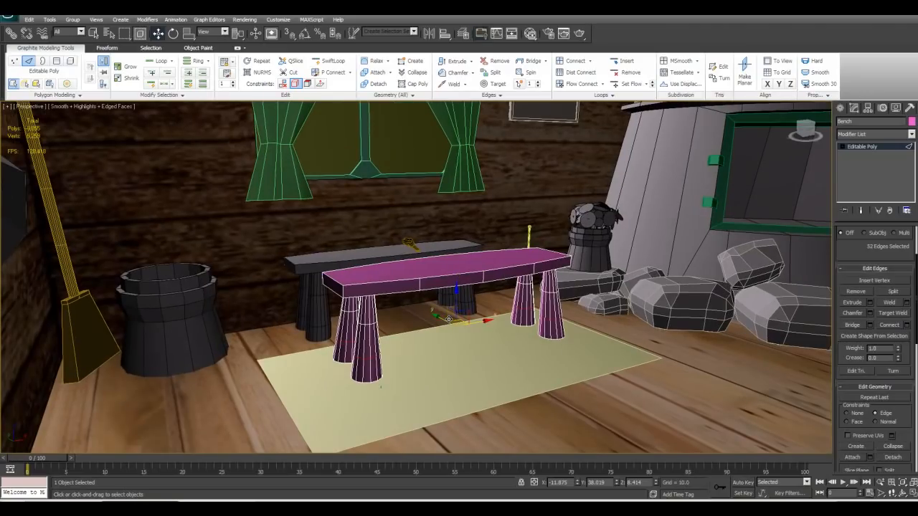
pyautogui.scroll(3, 435, 320)
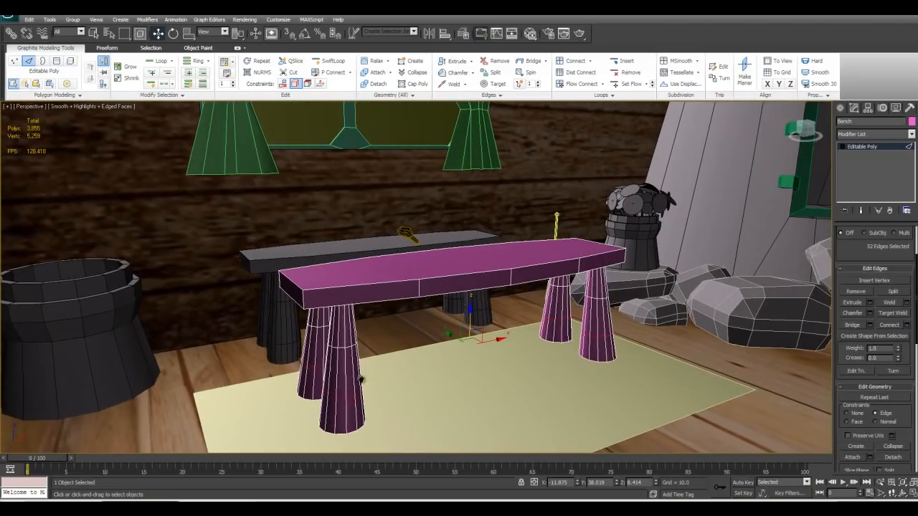
pyautogui.scroll(3, 864, 273)
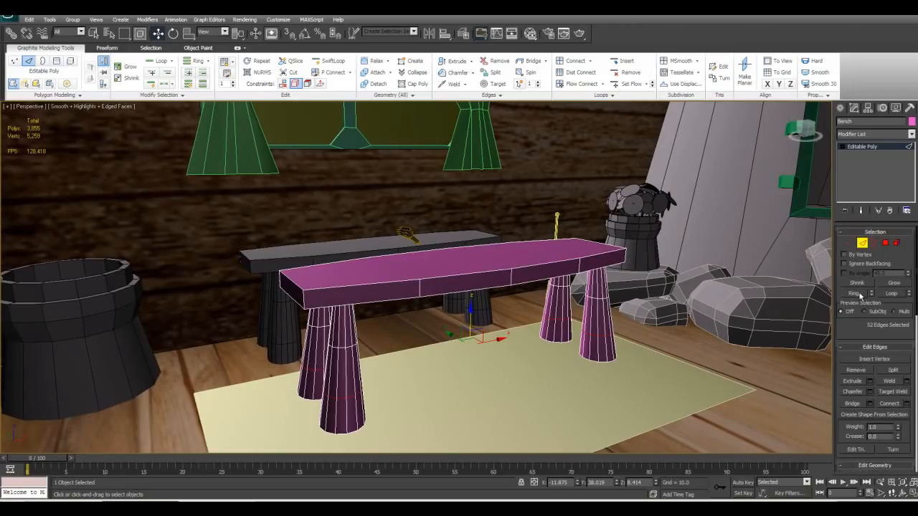
pyautogui.click(862, 243)
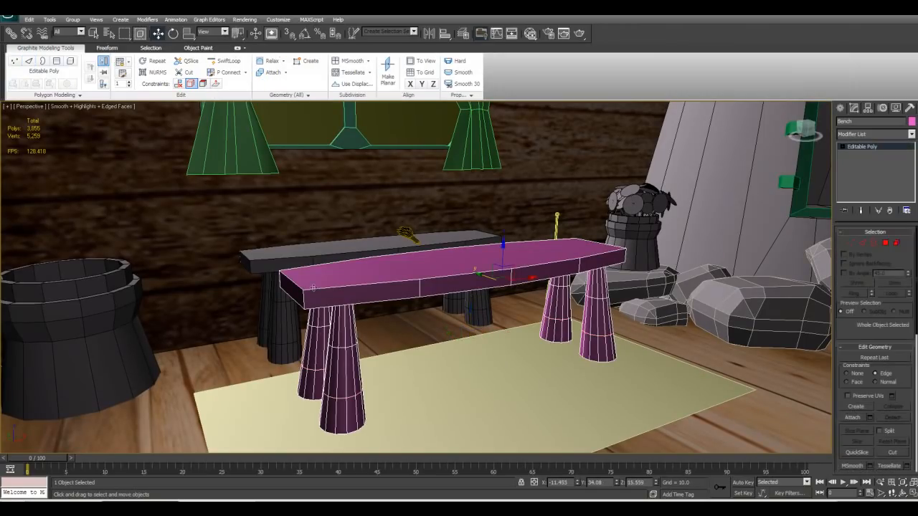
pyautogui.keyDown('alt'); pyautogui.moveTo(340, 331); pyautogui.dragTo(339, 348, button='middle'); pyautogui.keyUp('alt')
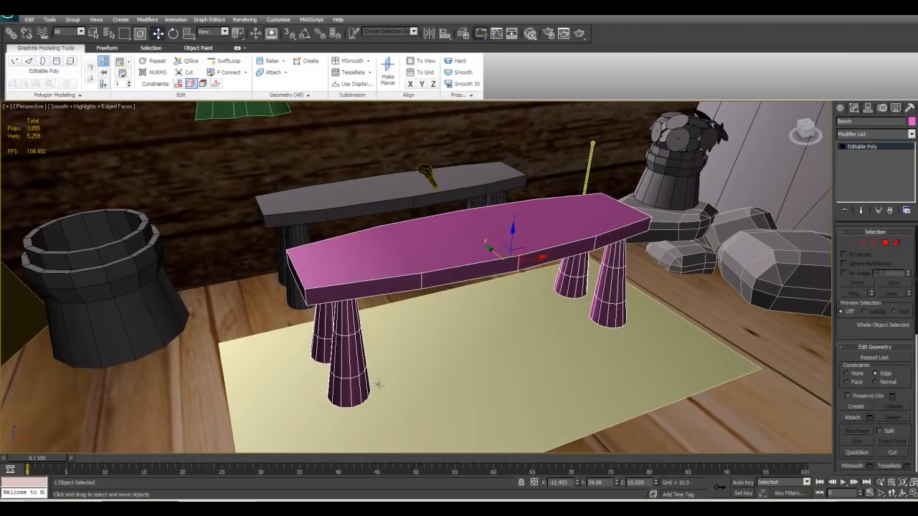
pyautogui.press('F4')
pyautogui.press('F4')
pyautogui.press('F4')
pyautogui.keyDown('alt'); pyautogui.moveTo(575, 308); pyautogui.dragTo(456, 329, button='middle'); pyautogui.keyUp('alt')
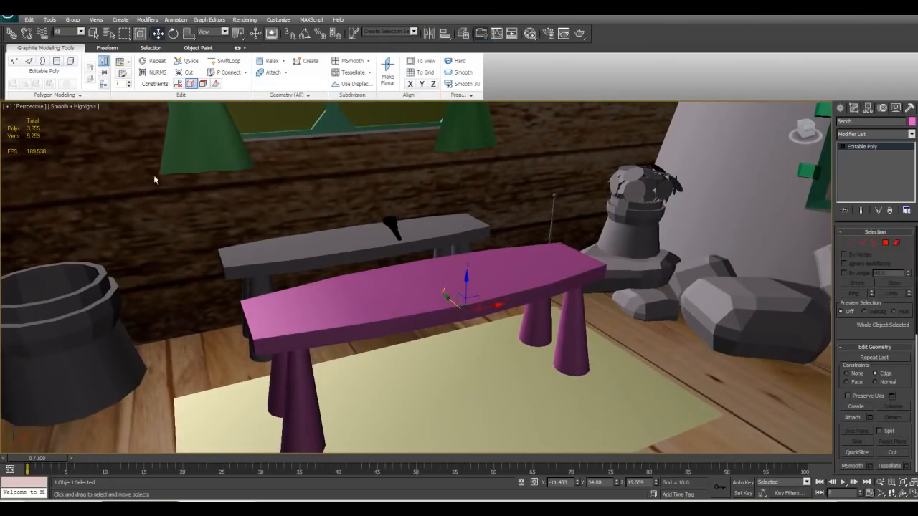
# Turn Edged Faces display back on and examine the plank and legs of the bench
pyautogui.click(61, 107)
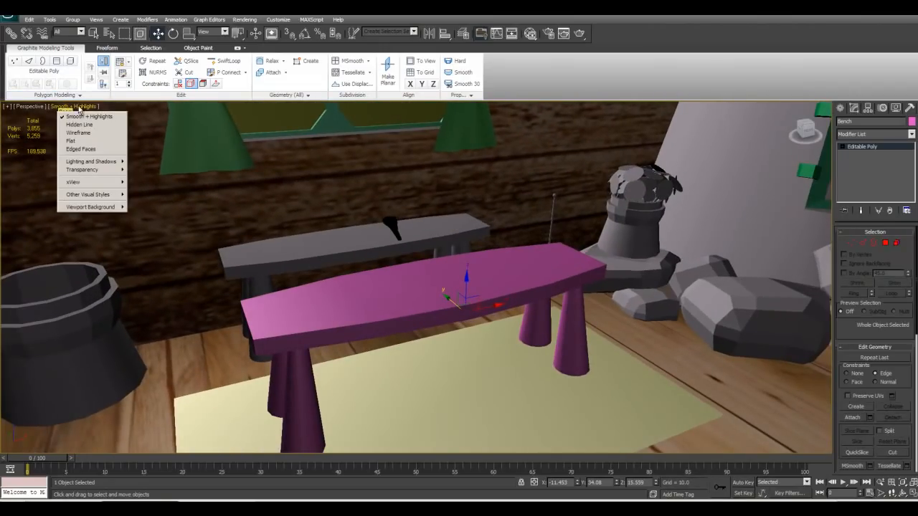
pyautogui.click(93, 151)
pyautogui.keyDown('alt'); pyautogui.moveTo(213, 218); pyautogui.dragTo(305, 251, button='middle'); pyautogui.keyUp('alt')
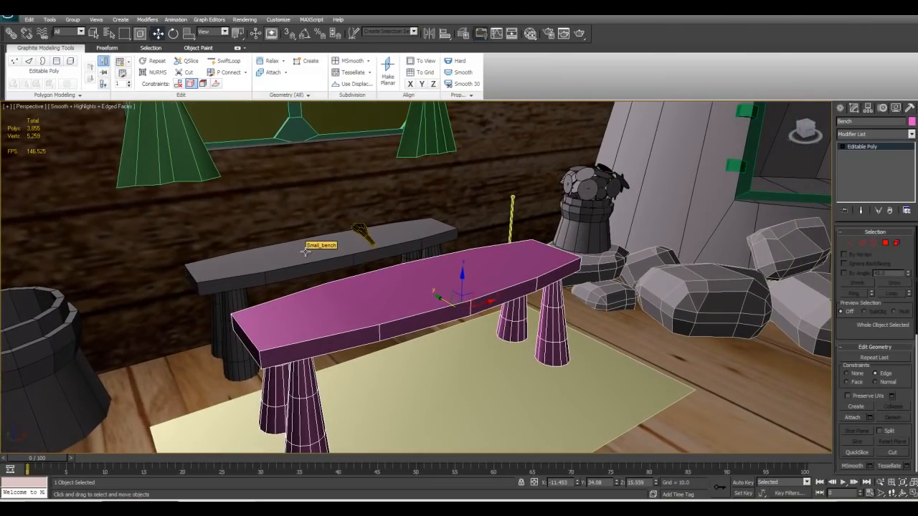
pyautogui.keyDown('alt'); pyautogui.moveTo(475, 312); pyautogui.dragTo(500, 317, button='middle'); pyautogui.keyUp('alt')
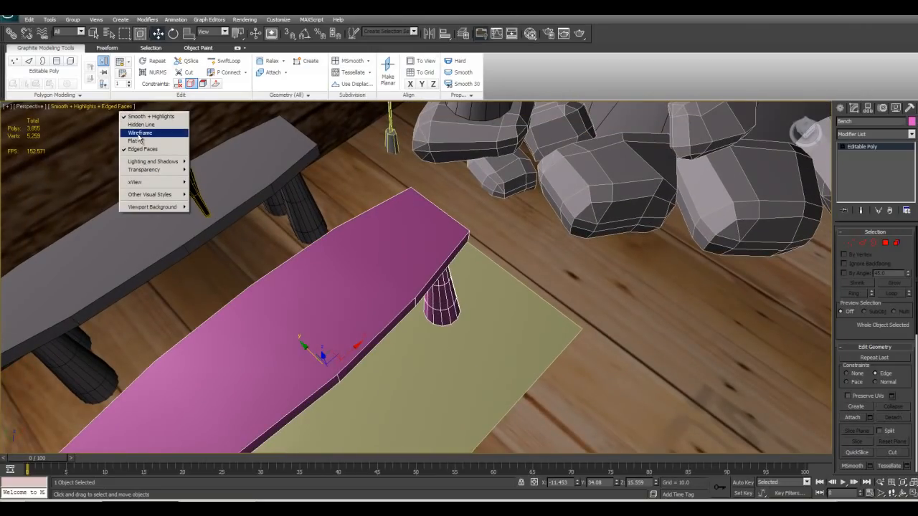
# Set the viewport to Wireframe display and examine the leg ends where they meet the underside of the plank
pyautogui.click(140, 132)
pyautogui.moveTo(333, 244)
pyautogui.keyDown('alt'); pyautogui.mouseDown(button='middle')
pyautogui.moveTo(324, 185)
pyautogui.moveTo(433, 213)
pyautogui.moveTo(420, 196)
pyautogui.moveTo(327, 192)
pyautogui.moveTo(337, 244)
pyautogui.moveTo(377, 250)
pyautogui.moveTo(393, 302)
pyautogui.mouseUp(button='middle'); pyautogui.keyUp('alt')
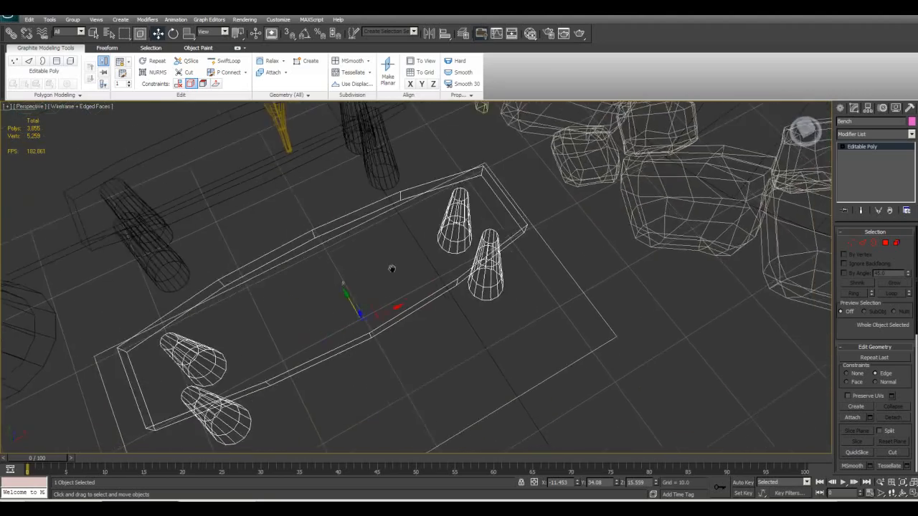
pyautogui.scroll(3, 441, 270)
pyautogui.moveTo(445, 270); pyautogui.dragTo(377, 274, button='middle')
pyautogui.moveTo(307, 263)
pyautogui.keyDown('alt'); pyautogui.mouseDown(button='middle')
pyautogui.moveTo(262, 217)
pyautogui.moveTo(355, 207)
pyautogui.moveTo(395, 159)
pyautogui.moveTo(438, 82)
pyautogui.moveTo(368, 234)
pyautogui.moveTo(297, 241)
pyautogui.moveTo(363, 294)
pyautogui.moveTo(389, 283)
pyautogui.mouseUp(button='middle'); pyautogui.keyUp('alt')
pyautogui.press('F3')
pyautogui.press('F3')
pyautogui.press('F3')
pyautogui.moveTo(335, 297)
pyautogui.mouseDown(button='middle')
pyautogui.moveTo(351, 296)
pyautogui.moveTo(368, 248)
pyautogui.moveTo(409, 190)
pyautogui.moveTo(385, 208)
pyautogui.moveTo(415, 211)
pyautogui.moveTo(472, 393)
pyautogui.mouseUp(button='middle')
pyautogui.press('F3')
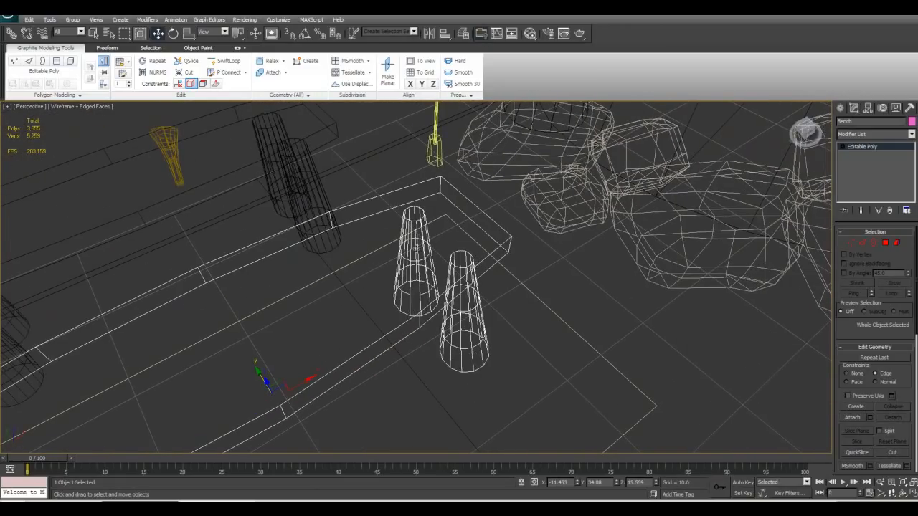
# Switch the bench to polygon editing and try to select the top cap polygons of its legs in wireframe
pyautogui.keyDown('alt'); pyautogui.moveTo(416, 248); pyautogui.dragTo(537, 243, button='middle'); pyautogui.keyUp('alt')
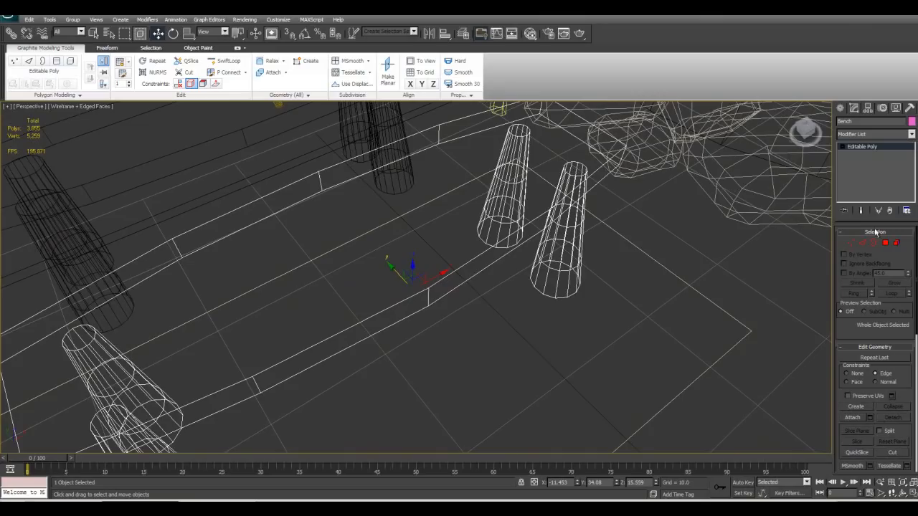
pyautogui.click(886, 244)
pyautogui.click(574, 165)
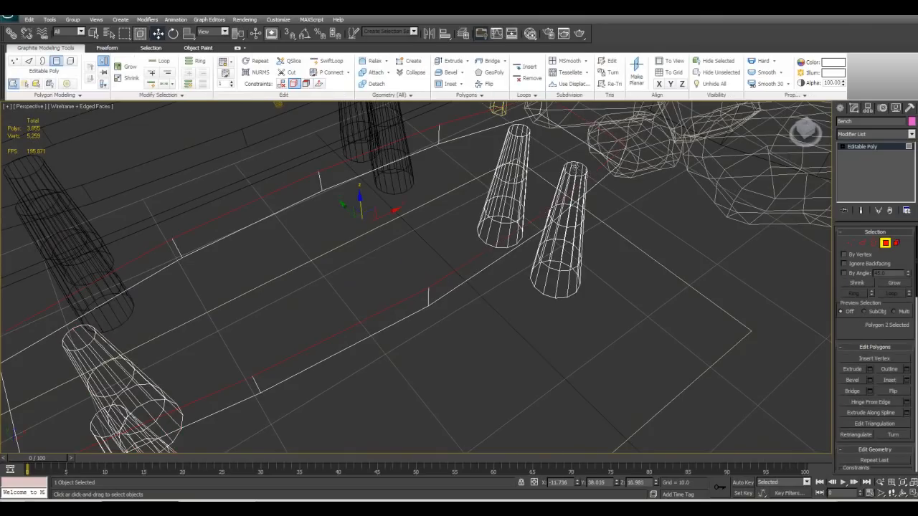
pyautogui.click(524, 130)
pyautogui.click(522, 128)
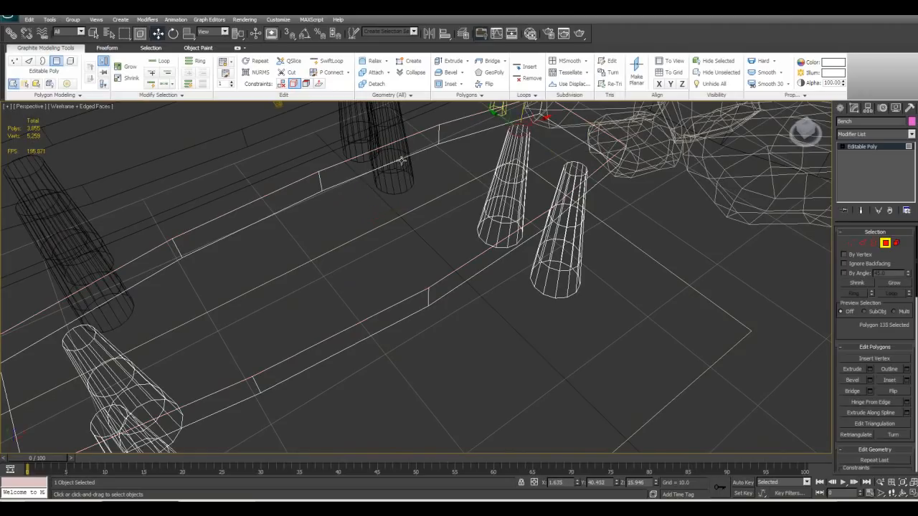
pyautogui.keyDown('alt'); pyautogui.moveTo(414, 163); pyautogui.dragTo(419, 242, button='middle'); pyautogui.keyUp('alt')
pyautogui.click(244, 349)
pyautogui.keyDown('alt'); pyautogui.moveTo(229, 351); pyautogui.dragTo(248, 372, button='middle'); pyautogui.keyUp('alt')
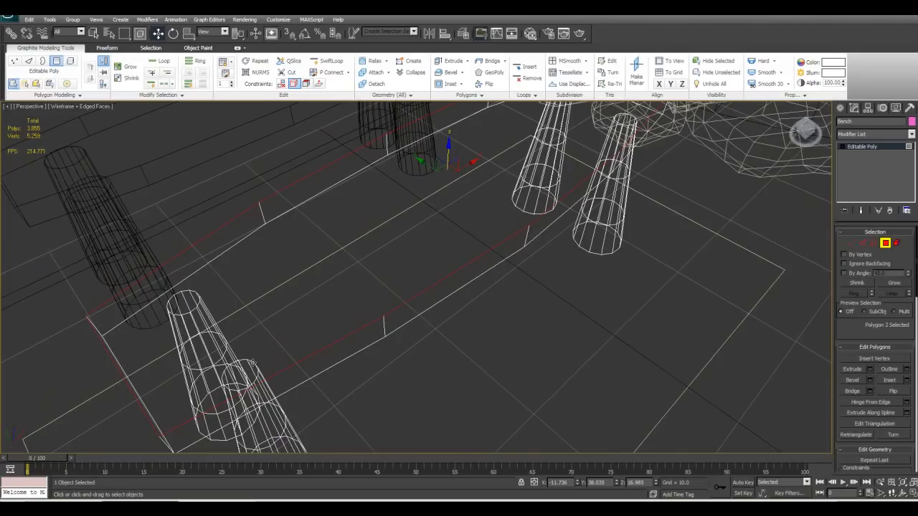
# Return the viewport to shaded display and show the selected top polygon of the plank as a filled face
pyautogui.scroll(3, 256, 359)
pyautogui.scroll(-1, 255, 358)
pyautogui.moveTo(255, 359); pyautogui.dragTo(363, 305, button='middle')
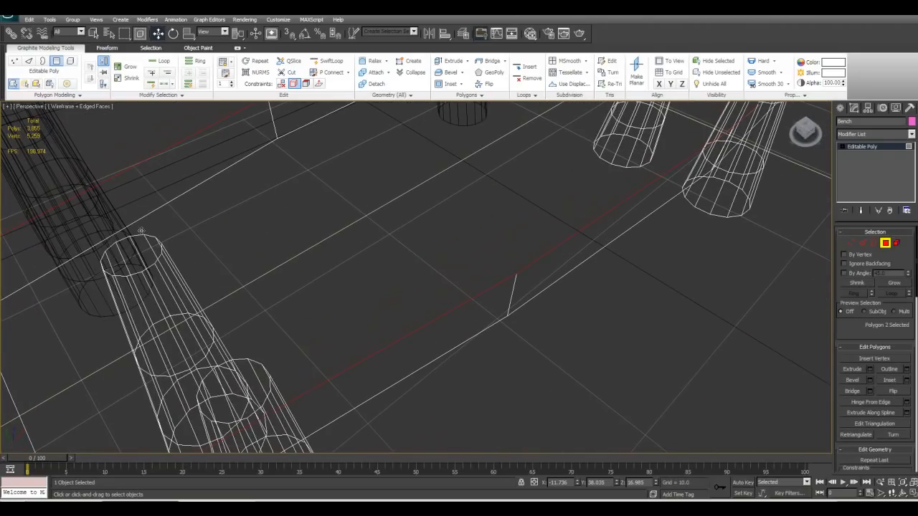
pyautogui.keyDown('alt'); pyautogui.moveTo(135, 244); pyautogui.dragTo(217, 322, button='middle'); pyautogui.keyUp('alt')
pyautogui.scroll(-3, 245, 317)
pyautogui.keyDown('alt'); pyautogui.moveTo(594, 278); pyautogui.dragTo(450, 277, button='middle'); pyautogui.keyUp('alt')
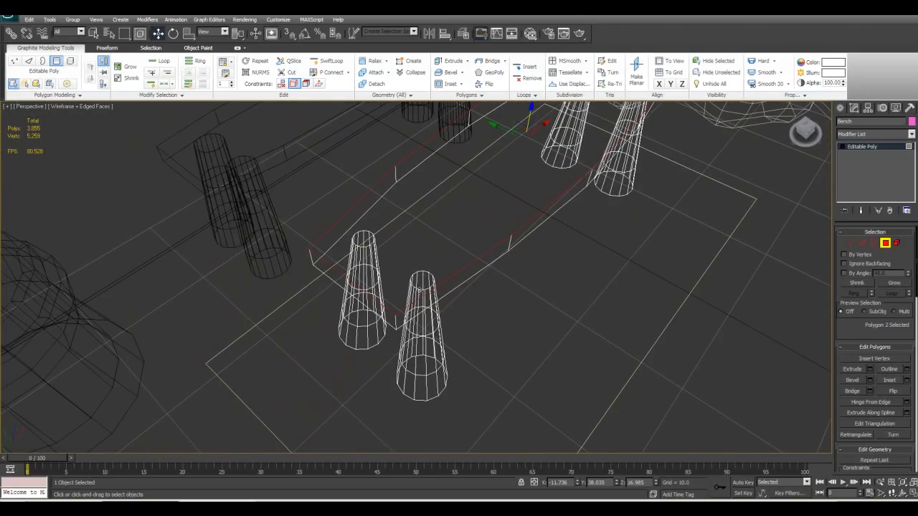
pyautogui.keyDown('alt'); pyautogui.moveTo(428, 277); pyautogui.dragTo(435, 215, button='middle'); pyautogui.keyUp('alt')
pyautogui.moveTo(482, 173)
pyautogui.keyDown('alt'); pyautogui.mouseDown(button='middle')
pyautogui.moveTo(574, 205)
pyautogui.moveTo(529, 188)
pyautogui.moveTo(497, 282)
pyautogui.moveTo(428, 268)
pyautogui.moveTo(428, 284)
pyautogui.mouseUp(button='middle'); pyautogui.keyUp('alt')
pyautogui.press('F3')
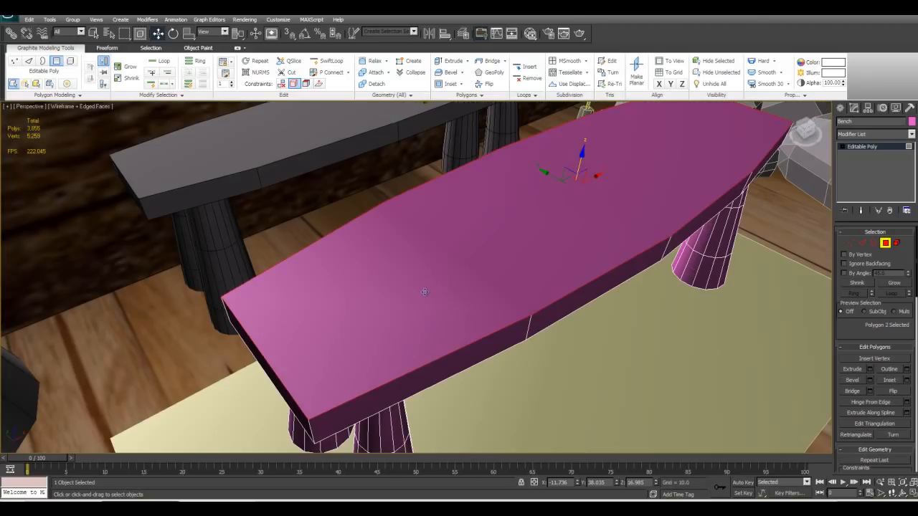
pyautogui.press('F3')
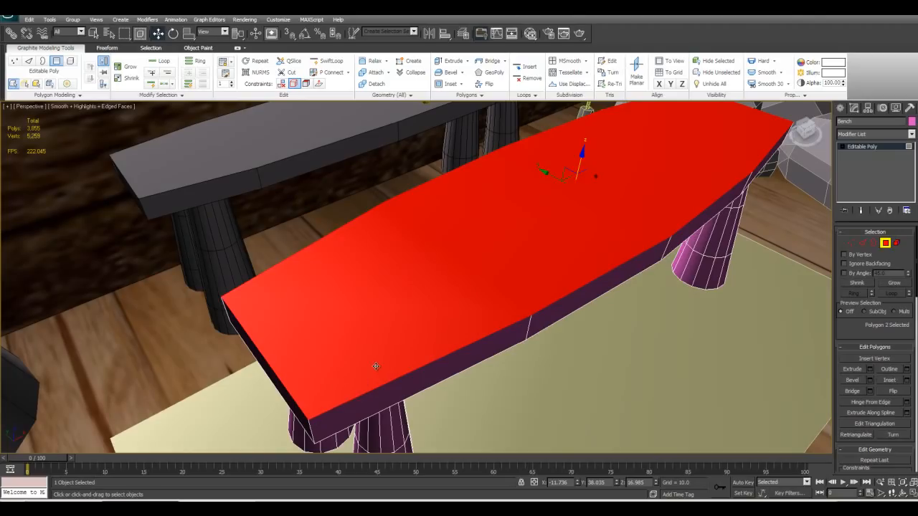
# Delete the plank's top polygon to inspect the hidden leg caps beneath it, and undo the deletion
pyautogui.press('Delete')
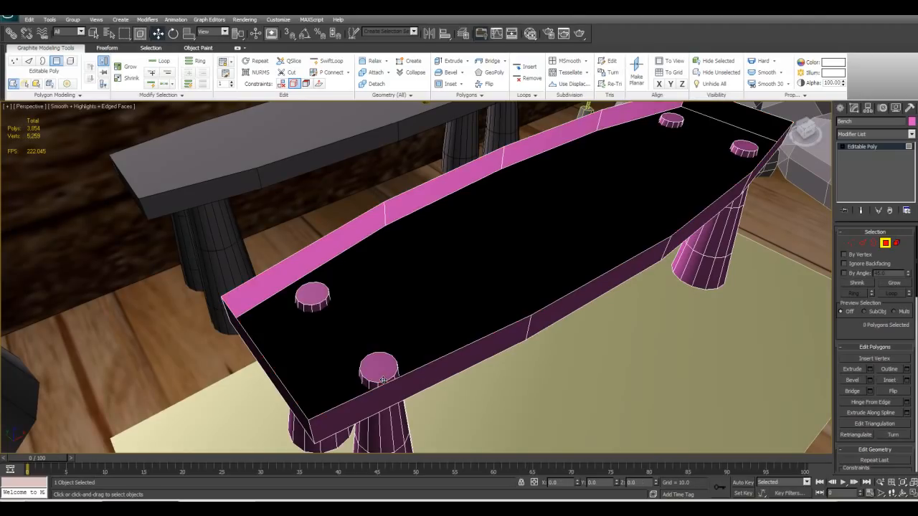
pyautogui.click(375, 370)
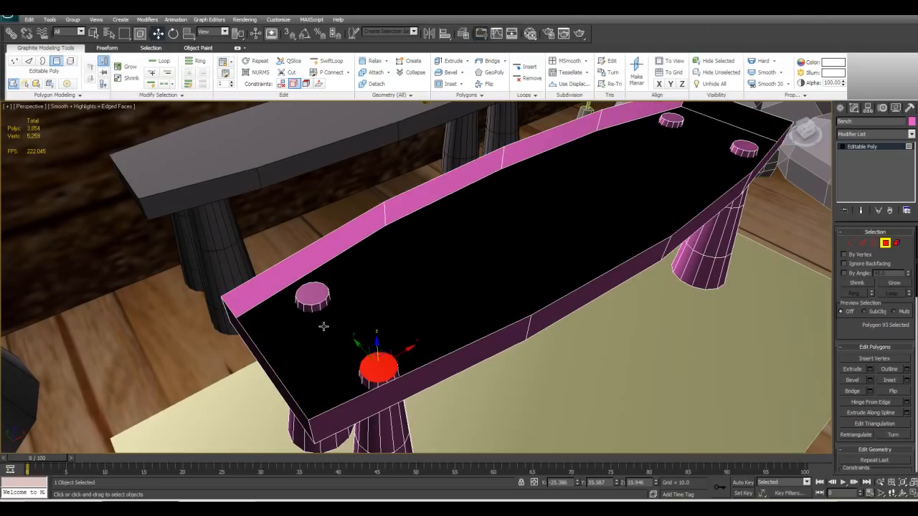
pyautogui.press('F2')
pyautogui.hotkey('ctrl', 'z')
pyautogui.hotkey('ctrl', 'z')
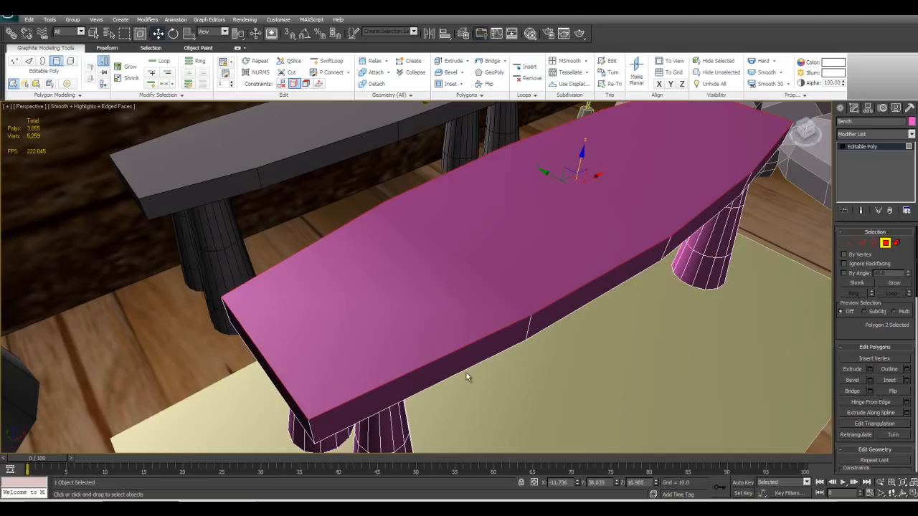
# Select the top cap polygons of two neighbouring bench legs from inside the plank
pyautogui.keyDown('alt'); pyautogui.moveTo(447, 351); pyautogui.dragTo(348, 426, button='middle'); pyautogui.keyUp('alt')
pyautogui.scroll(3, 305, 335)
pyautogui.scroll(2, 329, 338)
pyautogui.moveTo(329, 339); pyautogui.dragTo(491, 222, button='middle')
pyautogui.keyDown('alt'); pyautogui.moveTo(491, 222); pyautogui.dragTo(484, 115, button='middle'); pyautogui.keyUp('alt')
pyautogui.moveTo(485, 114); pyautogui.dragTo(542, 68, button='middle')
pyautogui.click(584, 201)
pyautogui.moveTo(583, 200); pyautogui.dragTo(822, 228, button='middle')
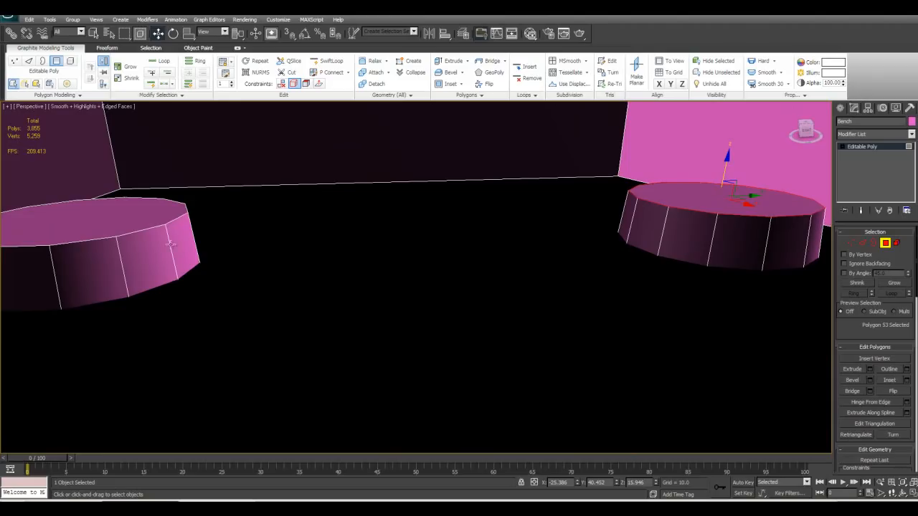
pyautogui.keyDown('ctrl'); pyautogui.click(124, 223); pyautogui.keyUp('ctrl')
pyautogui.moveTo(478, 244); pyautogui.dragTo(472, 250, button='middle')
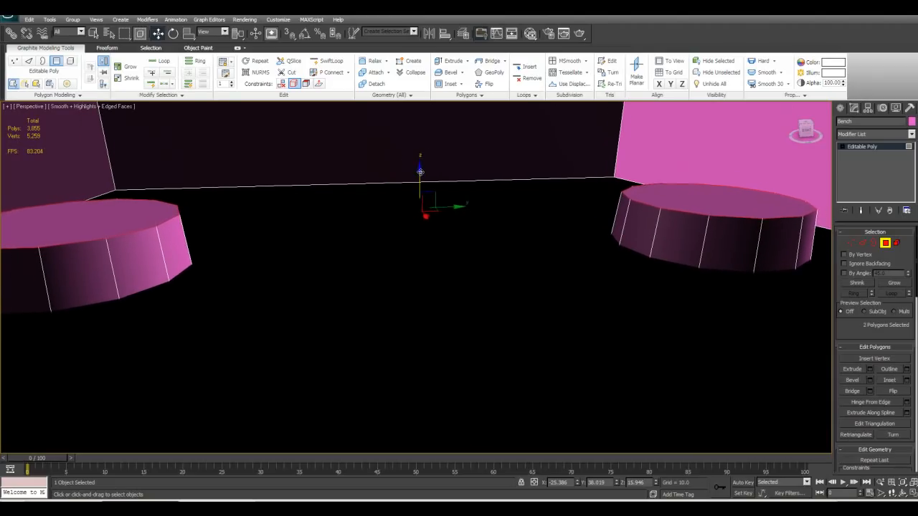
# Try to move the two selected leg caps with the Edge constraint active, and check them in wireframe
pyautogui.scroll(-2, 416, 198)
pyautogui.keyDown('alt'); pyautogui.moveTo(416, 197); pyautogui.dragTo(489, 196, button='middle'); pyautogui.keyUp('alt')
pyautogui.scroll(-2, 489, 196)
pyautogui.scroll(-5, 489, 196)
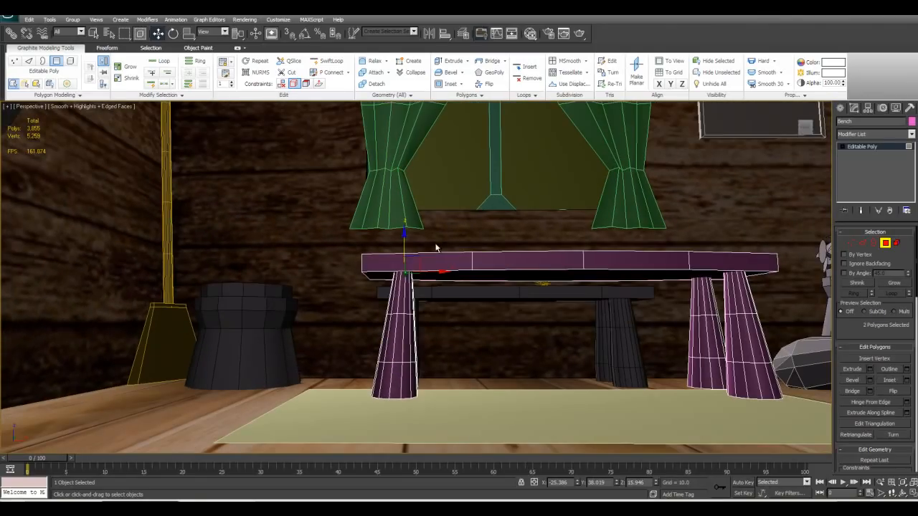
pyautogui.moveTo(427, 271); pyautogui.dragTo(430, 247)
pyautogui.scroll(4, 428, 269)
pyautogui.scroll(-4, 857, 337)
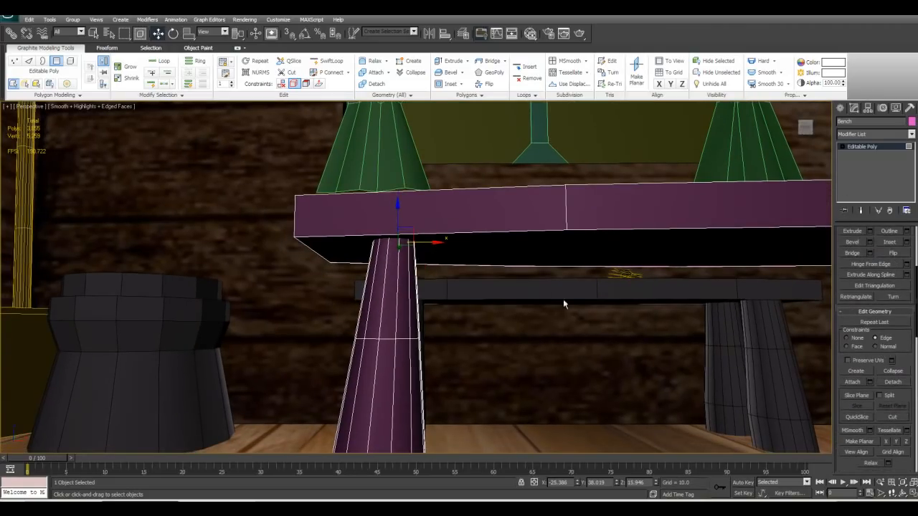
pyautogui.moveTo(431, 245); pyautogui.dragTo(431, 248)
pyautogui.press('F3')
pyautogui.press('F3')
# Set the editing constraint to None, test moving the leg caps along X, and undo the move
pyautogui.scroll(-5, 875, 359)
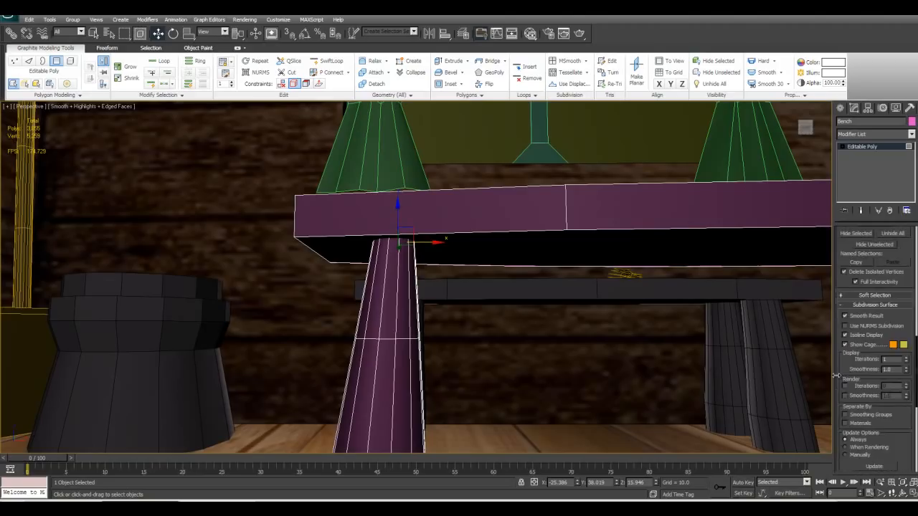
pyautogui.scroll(3, 881, 386)
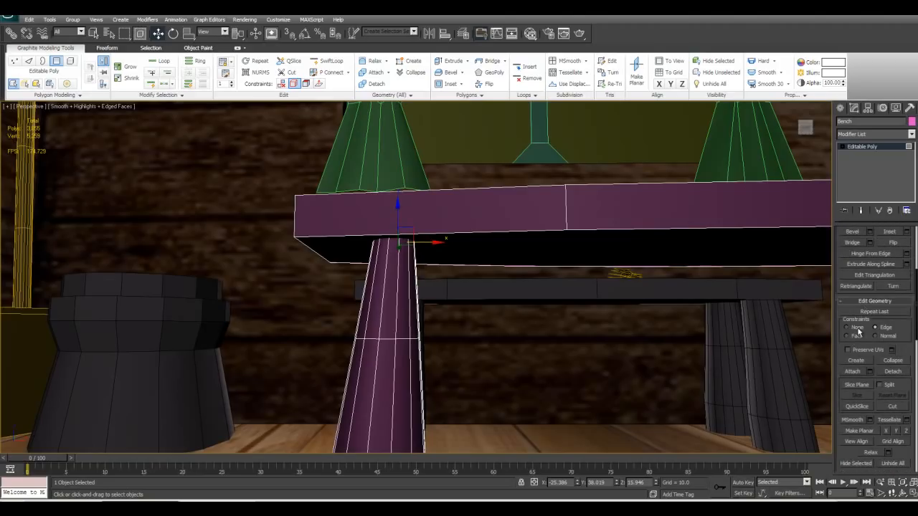
pyautogui.moveTo(435, 242); pyautogui.dragTo(429, 244)
pyautogui.scroll(-3, 447, 267)
pyautogui.hotkey('ctrl', 'z')
pyautogui.scroll(-4, 442, 271)
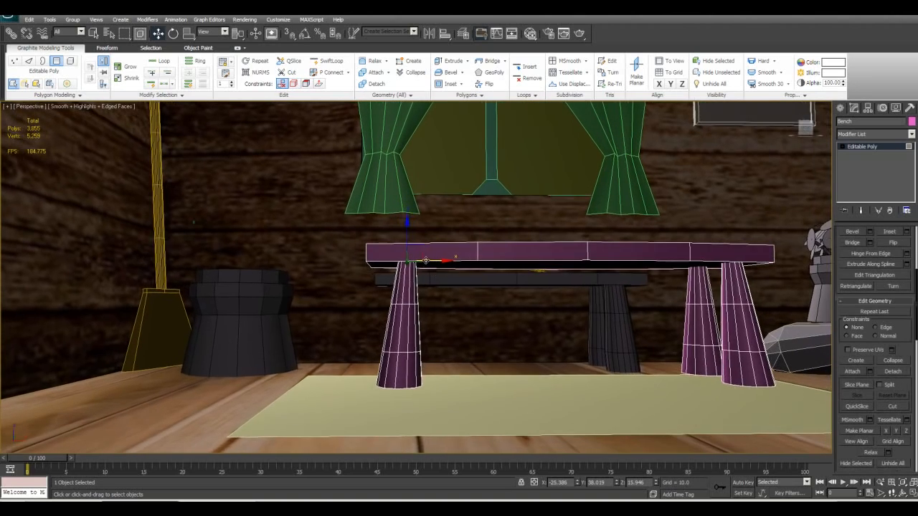
# Select front side polygons and the top polygon of the plank in turn to demonstrate polygon selection
pyautogui.keyDown('alt'); pyautogui.moveTo(441, 283); pyautogui.dragTo(478, 289, button='middle'); pyautogui.keyUp('alt')
pyautogui.scroll(3, 520, 308)
pyautogui.scroll(3, 478, 289)
pyautogui.click(464, 287)
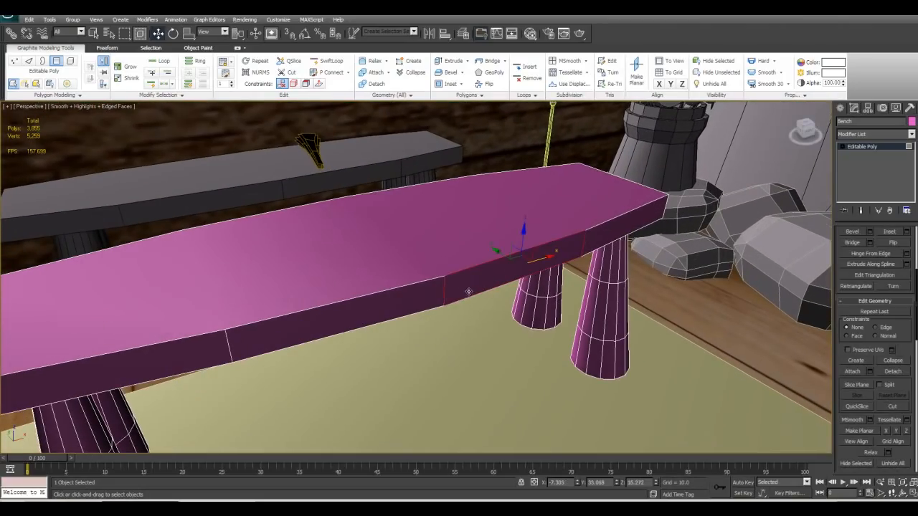
pyautogui.scroll(5, 905, 318)
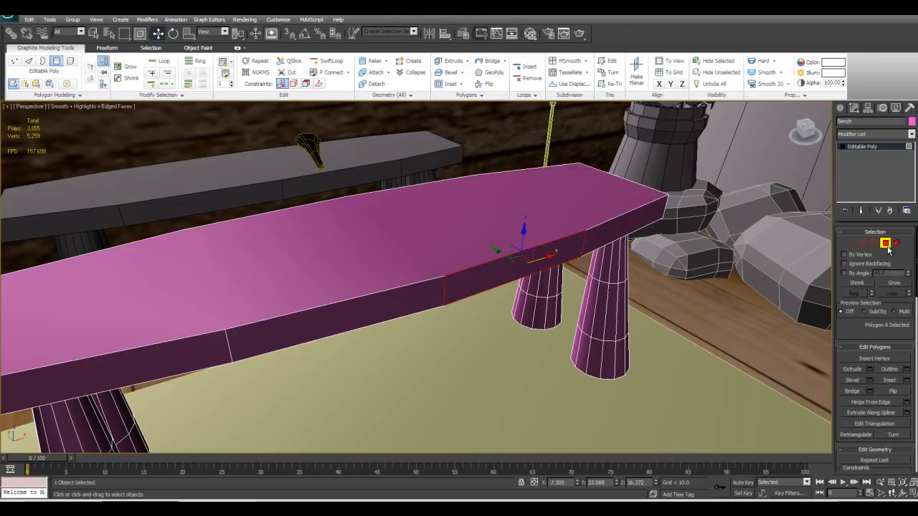
pyautogui.click(386, 303)
pyautogui.click(382, 271)
pyautogui.click(538, 265)
pyautogui.click(610, 235)
# Select the plank's top polygon in polygon editing and compare filled and outlined display of the selection
pyautogui.moveTo(448, 237); pyautogui.dragTo(474, 237, button='middle')
pyautogui.press('2')
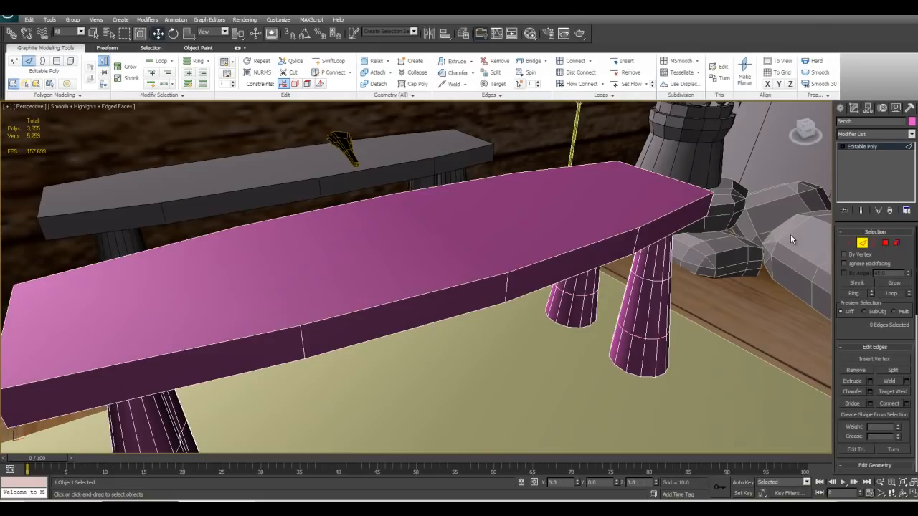
pyautogui.press('4')
pyautogui.click(503, 245)
pyautogui.press('F2')
pyautogui.press('F2')
pyautogui.press('F2')
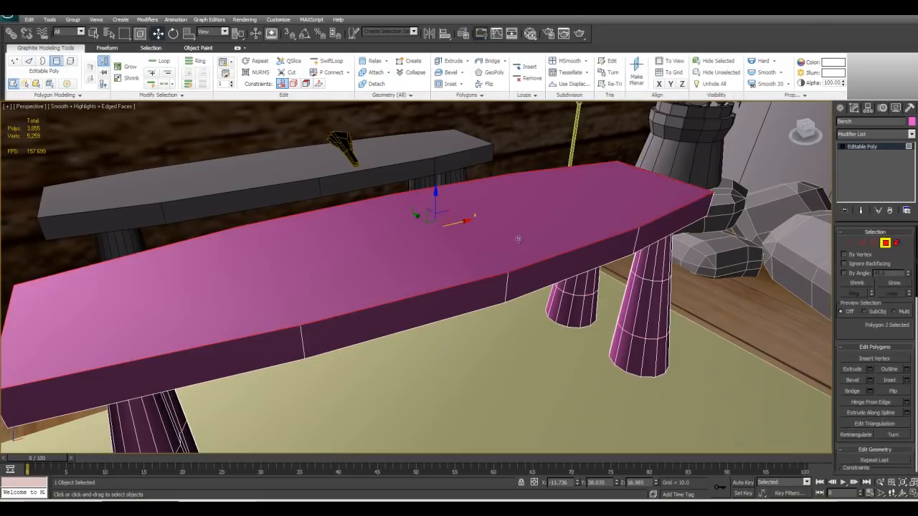
pyautogui.moveTo(464, 263)
pyautogui.keyDown('alt'); pyautogui.mouseDown(button='middle')
pyautogui.moveTo(477, 248)
pyautogui.moveTo(487, 330)
pyautogui.mouseUp(button='middle'); pyautogui.keyUp('alt')
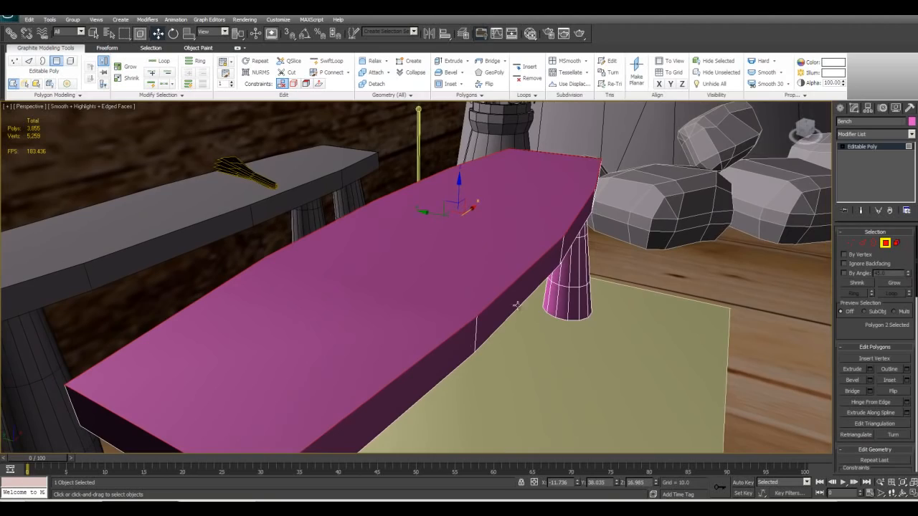
pyautogui.keyDown('alt'); pyautogui.moveTo(571, 178); pyautogui.dragTo(484, 203, button='middle'); pyautogui.keyUp('alt')
pyautogui.keyDown('alt'); pyautogui.moveTo(416, 202); pyautogui.dragTo(492, 223, button='middle'); pyautogui.keyUp('alt')
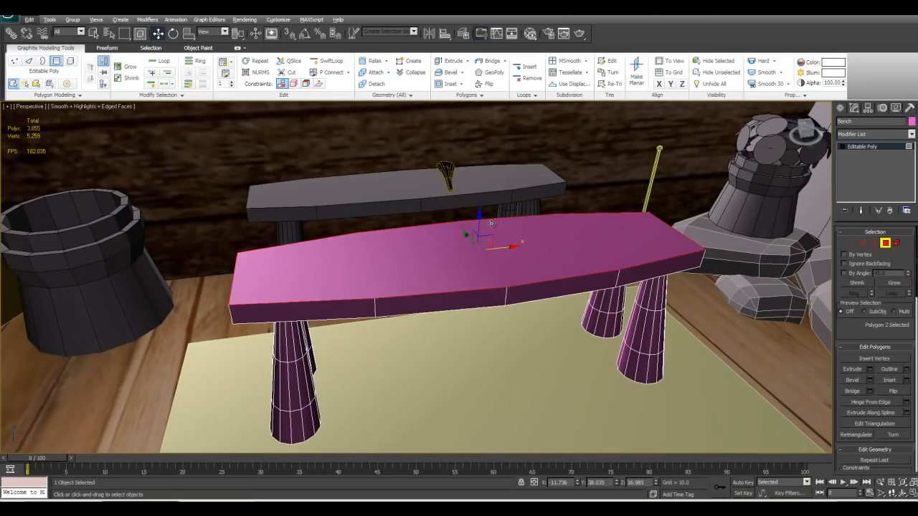
# Reselect the plank's top polygon and display the selection as a filled face
pyautogui.press('F1')
pyautogui.click(380, 13)
pyautogui.scroll(5, 475, 238)
pyautogui.press('F2')
pyautogui.keyDown('alt'); pyautogui.moveTo(475, 238); pyautogui.dragTo(401, 330, button='middle'); pyautogui.keyUp('alt')
pyautogui.click(461, 229)
pyautogui.press('F2')
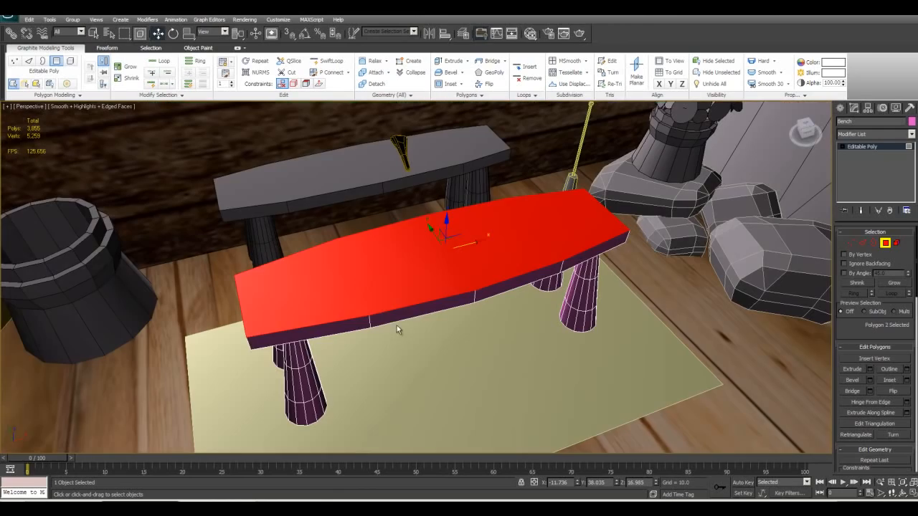
pyautogui.keyDown('alt'); pyautogui.moveTo(539, 314); pyautogui.dragTo(554, 290, button='middle'); pyautogui.keyUp('alt')
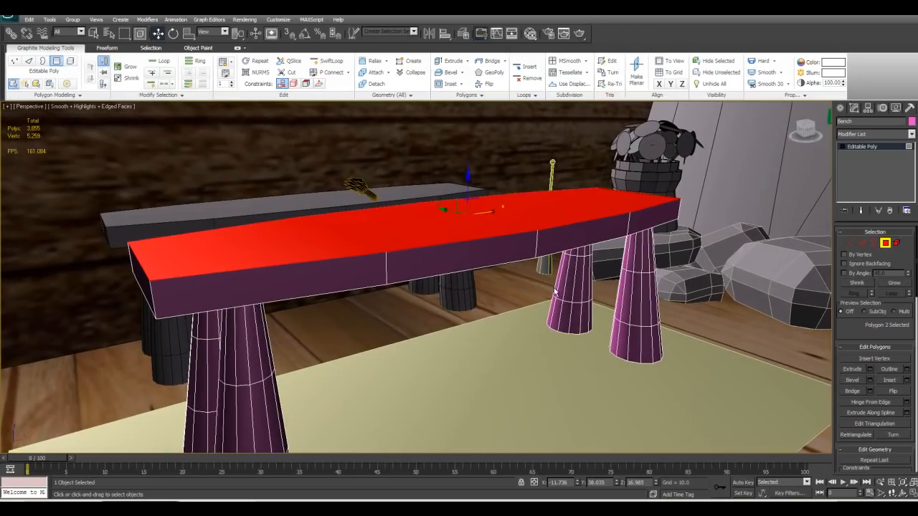
# Switch the bench to edge editing and remove one vertical edge from the plank's front side
pyautogui.click(388, 271)
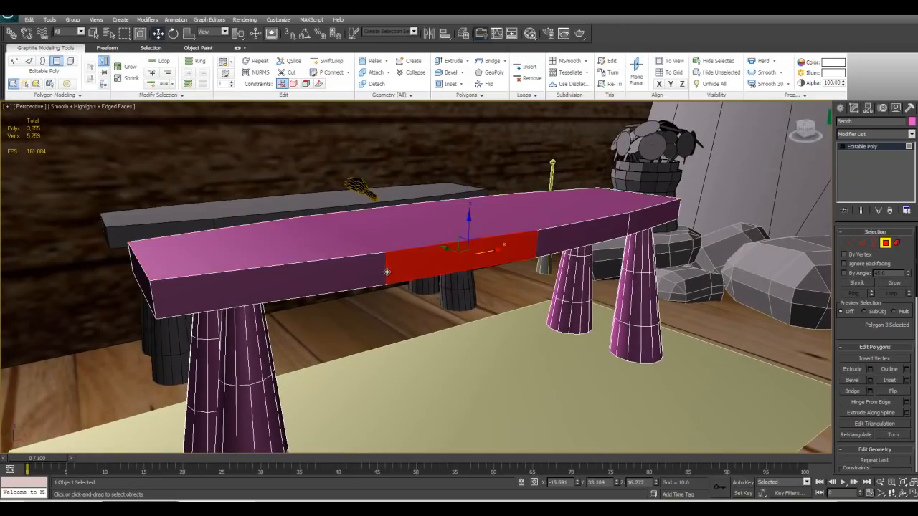
pyautogui.press('2')
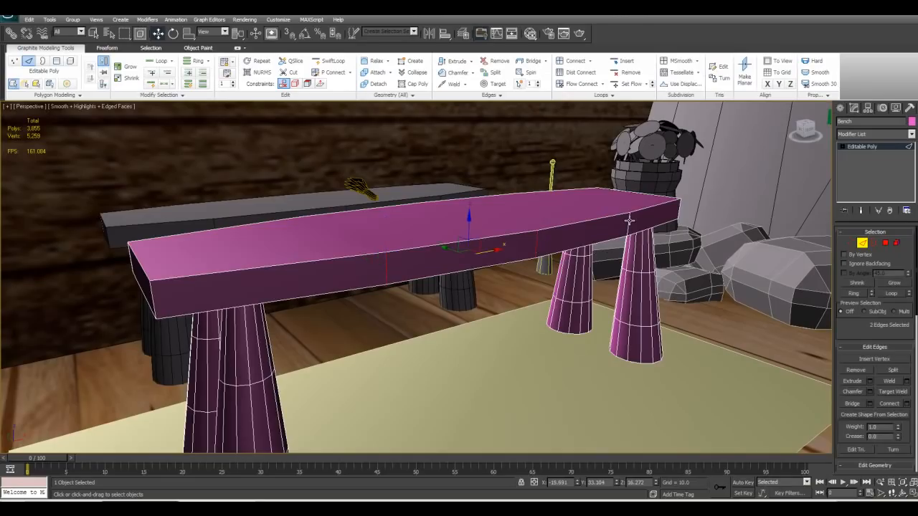
pyautogui.keyDown('alt'); pyautogui.moveTo(603, 263); pyautogui.dragTo(608, 289, button='middle'); pyautogui.keyUp('alt')
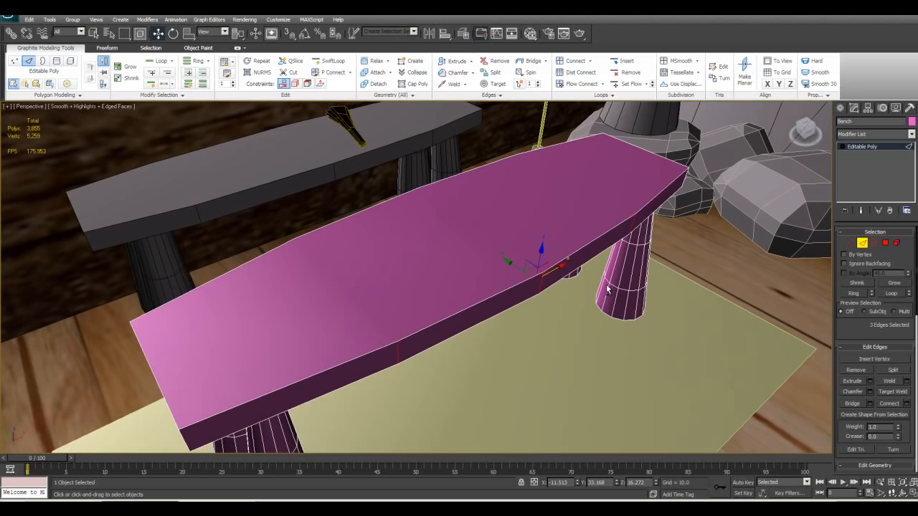
pyautogui.hotkey('ctrl', 'z')
pyautogui.keyDown('alt'); pyautogui.moveTo(606, 289); pyautogui.dragTo(511, 290, button='middle'); pyautogui.keyUp('alt')
pyautogui.hotkey('ctrl', 'y')
pyautogui.scroll(3, 500, 296)
pyautogui.keyDown('alt'); pyautogui.moveTo(503, 324); pyautogui.dragTo(451, 321, button='middle'); pyautogui.keyUp('alt')
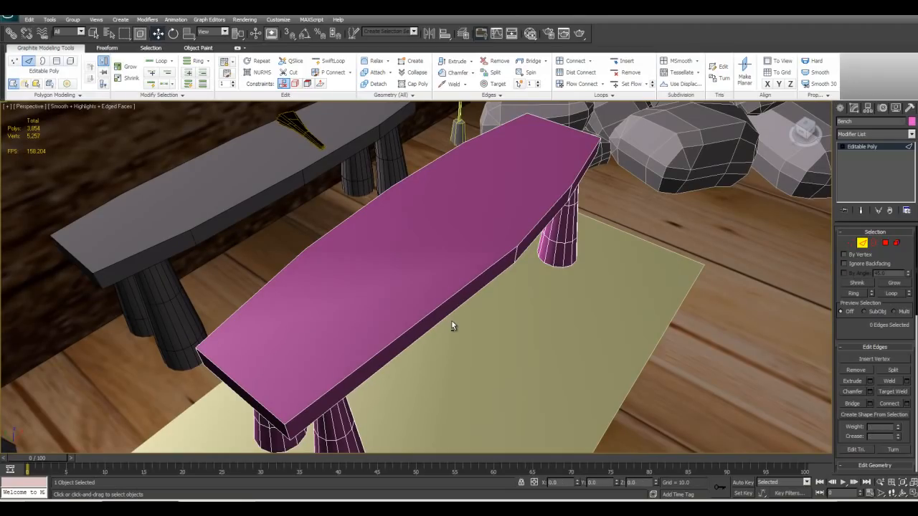
# Remove the pink bench from the scene, keeping the dark bench beside the wall
pyautogui.keyDown('alt'); pyautogui.moveTo(452, 320); pyautogui.dragTo(336, 255, button='middle'); pyautogui.keyUp('alt')
pyautogui.click(450, 258)
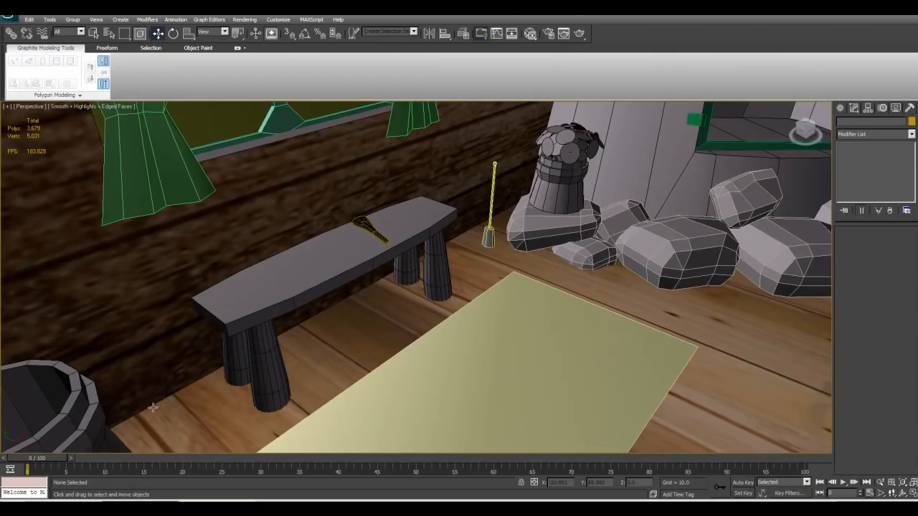
pyautogui.keyDown('alt'); pyautogui.moveTo(274, 423); pyautogui.dragTo(285, 329, button='middle'); pyautogui.keyUp('alt')
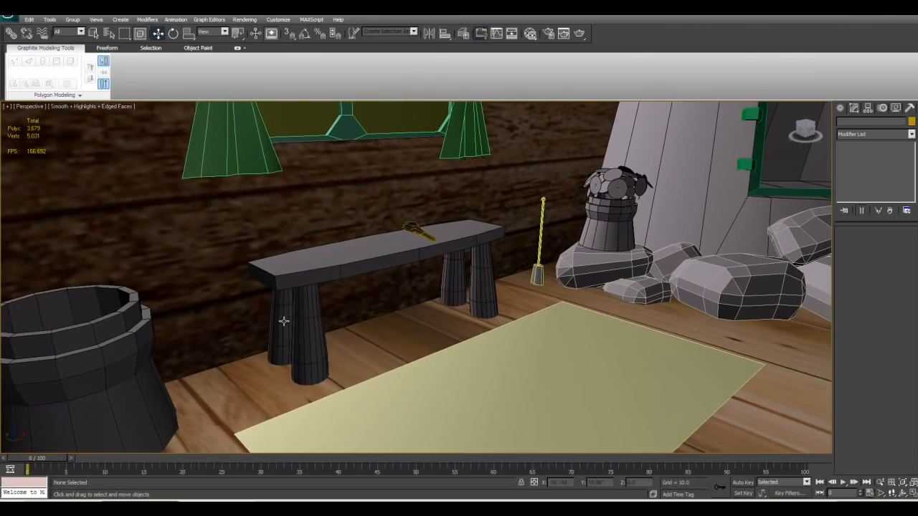
# Select the bed across the room and examine its segmented top and legs
pyautogui.keyDown('alt'); pyautogui.moveTo(472, 307); pyautogui.dragTo(285, 325, button='middle'); pyautogui.keyUp('alt')
pyautogui.moveTo(335, 310); pyautogui.dragTo(430, 350, button='middle')
pyautogui.scroll(-5, 408, 345)
pyautogui.moveTo(480, 320); pyautogui.dragTo(399, 336, button='middle')
pyautogui.keyDown('alt'); pyautogui.moveTo(527, 326); pyautogui.dragTo(313, 302, button='middle'); pyautogui.keyUp('alt')
pyautogui.scroll(3, 496, 324)
pyautogui.click(475, 310)
pyautogui.keyDown('alt'); pyautogui.moveTo(459, 304); pyautogui.dragTo(525, 307, button='middle'); pyautogui.keyUp('alt')
pyautogui.moveTo(603, 323); pyautogui.dragTo(447, 345, button='middle')
pyautogui.click(447, 345)
pyautogui.scroll(-6, 447, 345)
pyautogui.scroll(3, 434, 266)
pyautogui.keyDown('alt'); pyautogui.moveTo(433, 265); pyautogui.dragTo(430, 252, button='middle'); pyautogui.keyUp('alt')
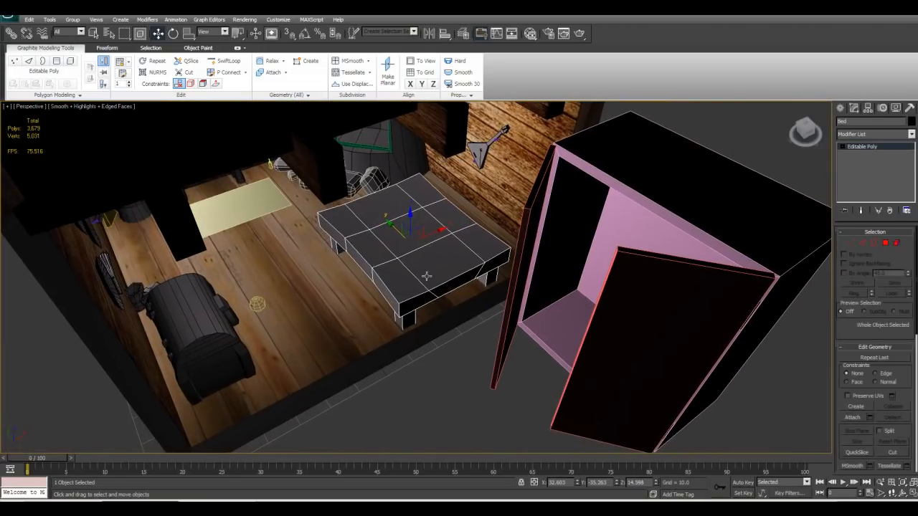
pyautogui.keyDown('alt'); pyautogui.moveTo(430, 324); pyautogui.dragTo(638, 246, button='middle'); pyautogui.keyUp('alt')
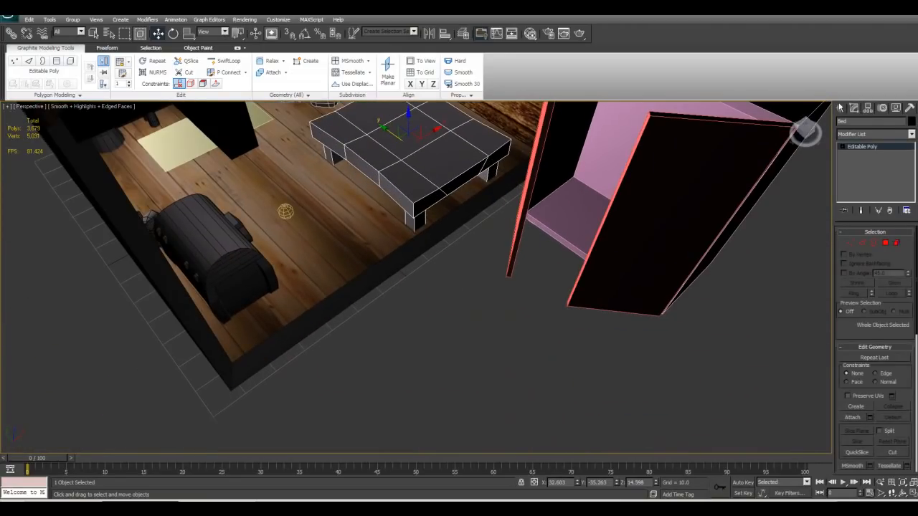
# Create a flat box about 42 units long and 49 units wide in the empty area outside the house
pyautogui.click(841, 108)
pyautogui.click(859, 168)
pyautogui.moveTo(500, 295); pyautogui.dragTo(491, 515)
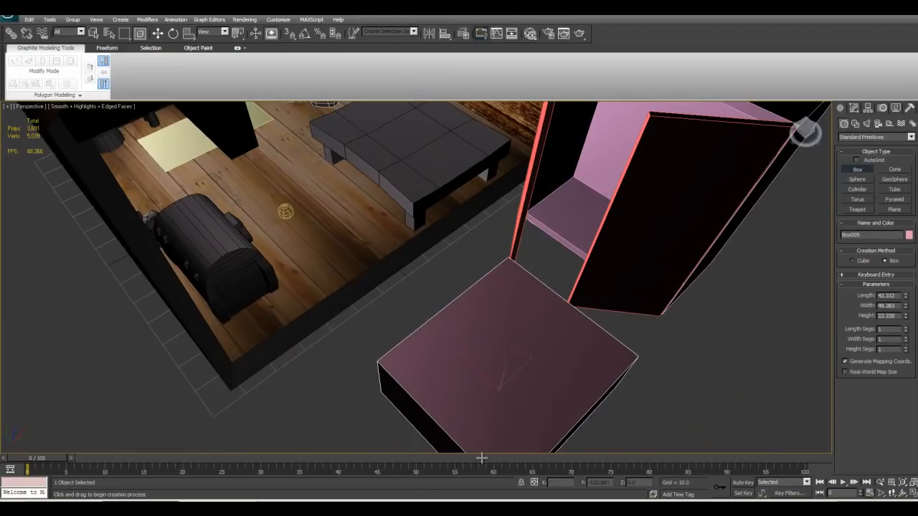
pyautogui.click(497, 488)
pyautogui.keyDown('alt'); pyautogui.moveTo(448, 373); pyautogui.dragTo(453, 279, button='middle'); pyautogui.keyUp('alt')
pyautogui.press('z')
pyautogui.scroll(-5, 484, 294)
# Convert the new box to an Editable Poly
pyautogui.rightClick(452, 279)
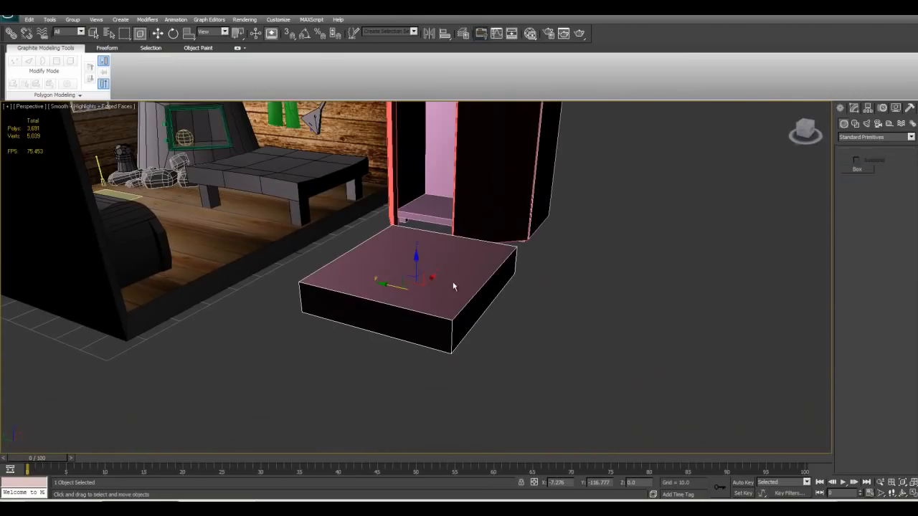
pyautogui.rightClick(467, 333)
pyautogui.moveTo(533, 424)
pyautogui.click(583, 429)
# Select the box's four parallel edges running in one direction and connect them with 2 segments
pyautogui.keyDown('alt'); pyautogui.moveTo(583, 426); pyautogui.dragTo(422, 355, button='middle'); pyautogui.keyUp('alt')
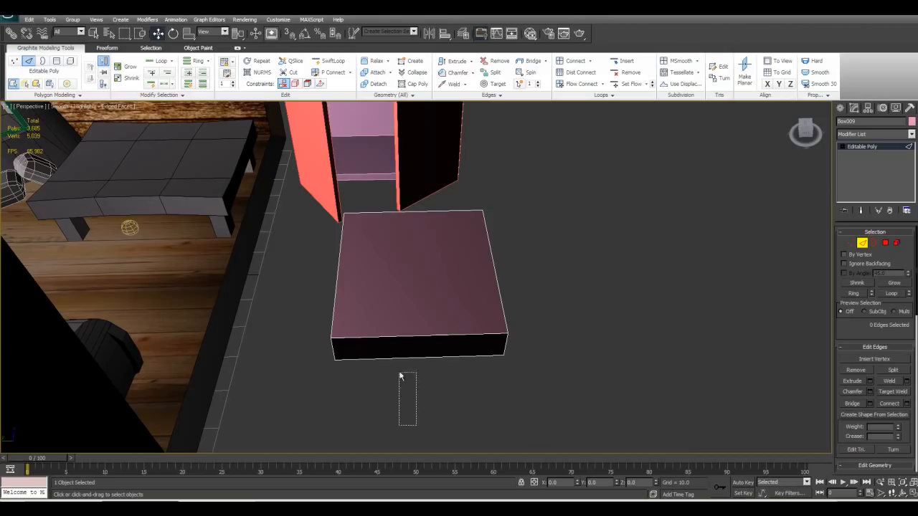
pyautogui.moveTo(411, 188); pyautogui.dragTo(411, 187)
pyautogui.keyDown('alt'); pyautogui.moveTo(488, 346); pyautogui.dragTo(482, 348, button='middle'); pyautogui.keyUp('alt')
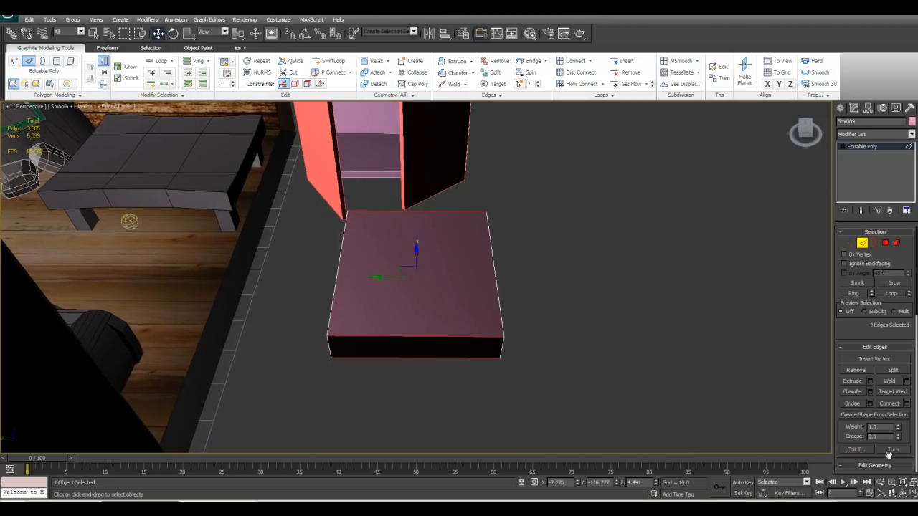
pyautogui.click(908, 405)
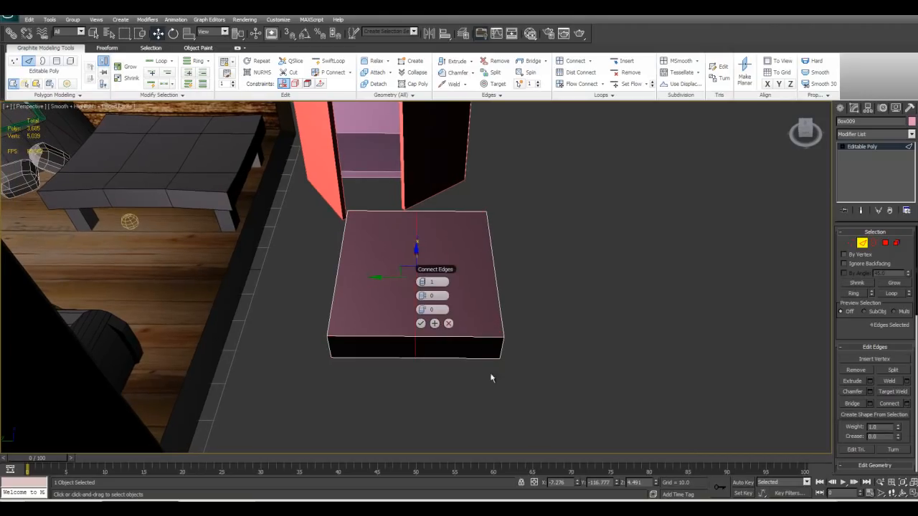
pyautogui.click(426, 282)
pyautogui.click(421, 330)
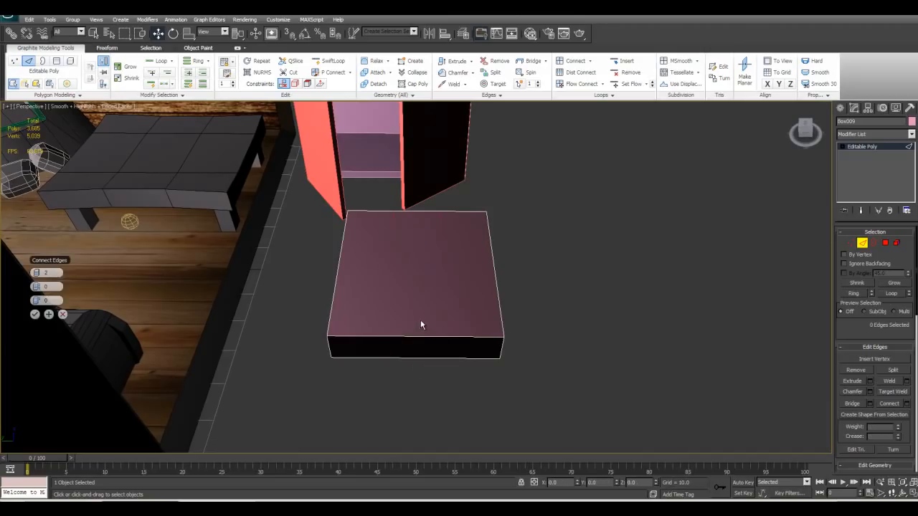
pyautogui.click(419, 324)
# Select the box's edges running in the other direction and connect them with 2 segments
pyautogui.keyDown('alt'); pyautogui.moveTo(419, 324); pyautogui.dragTo(407, 398, button='middle'); pyautogui.keyUp('alt')
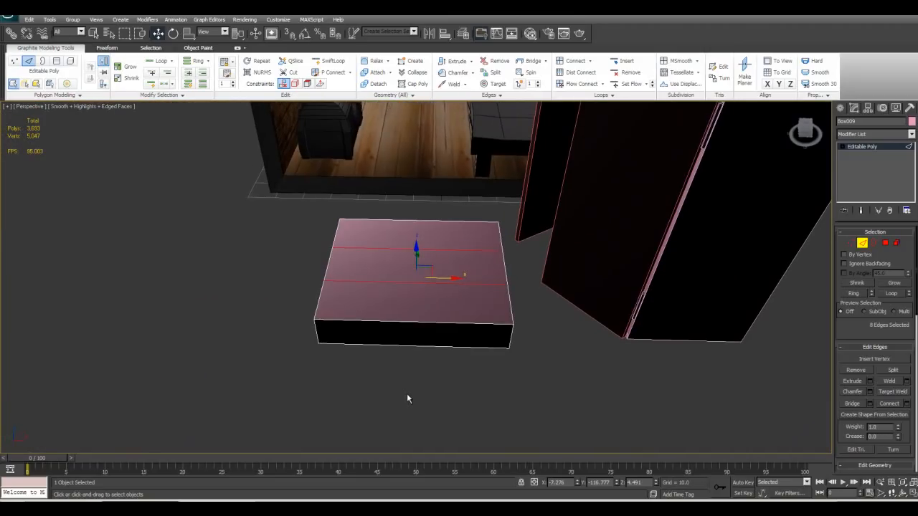
pyautogui.moveTo(408, 144); pyautogui.dragTo(409, 146)
pyautogui.keyDown('alt'); pyautogui.moveTo(328, 384); pyautogui.dragTo(444, 413, button='middle'); pyautogui.keyUp('alt')
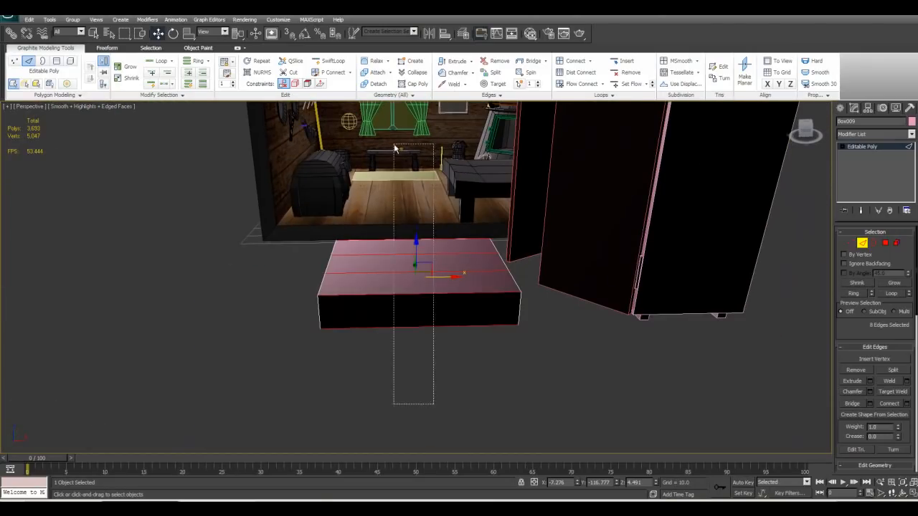
pyautogui.click(906, 404)
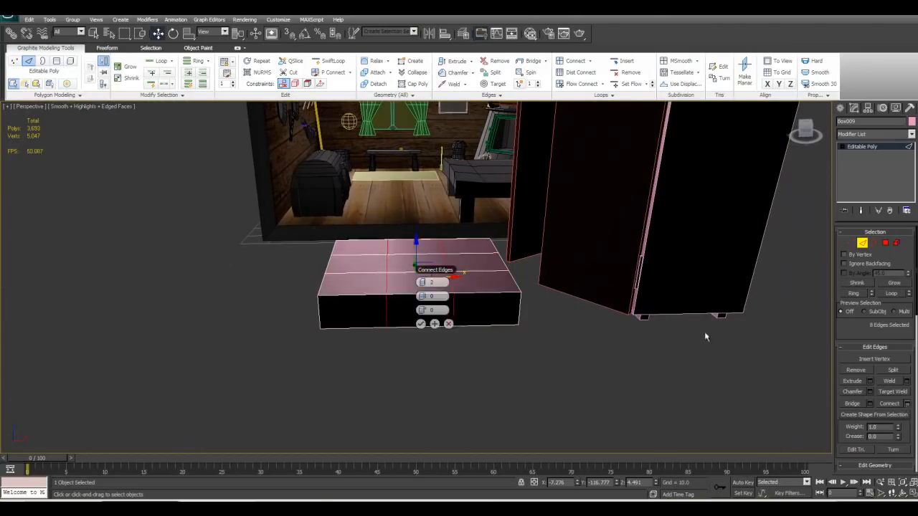
pyautogui.click(420, 325)
# Select the four corner polygons on the box's underside and inset them to form small leg bases
pyautogui.keyDown('alt'); pyautogui.moveTo(420, 325); pyautogui.dragTo(340, 237, button='middle'); pyautogui.keyUp('alt')
pyautogui.press('2')
pyautogui.press('4')
pyautogui.click(359, 253)
pyautogui.keyDown('ctrl'); pyautogui.click(464, 244); pyautogui.keyUp('ctrl')
pyautogui.keyDown('ctrl'); pyautogui.click(484, 336); pyautogui.keyUp('ctrl')
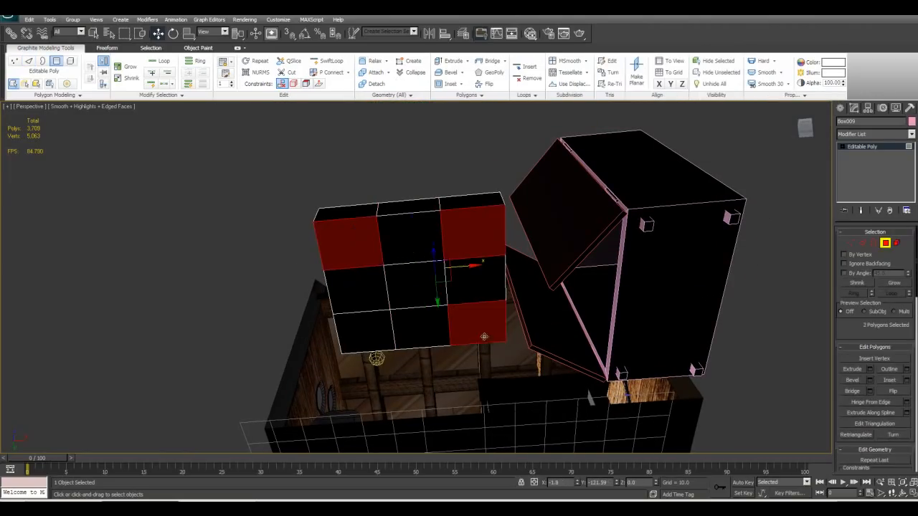
pyautogui.keyDown('ctrl'); pyautogui.click(374, 337); pyautogui.keyUp('ctrl')
pyautogui.keyDown('alt'); pyautogui.moveTo(375, 337); pyautogui.dragTo(792, 480, button='middle'); pyautogui.keyUp('alt')
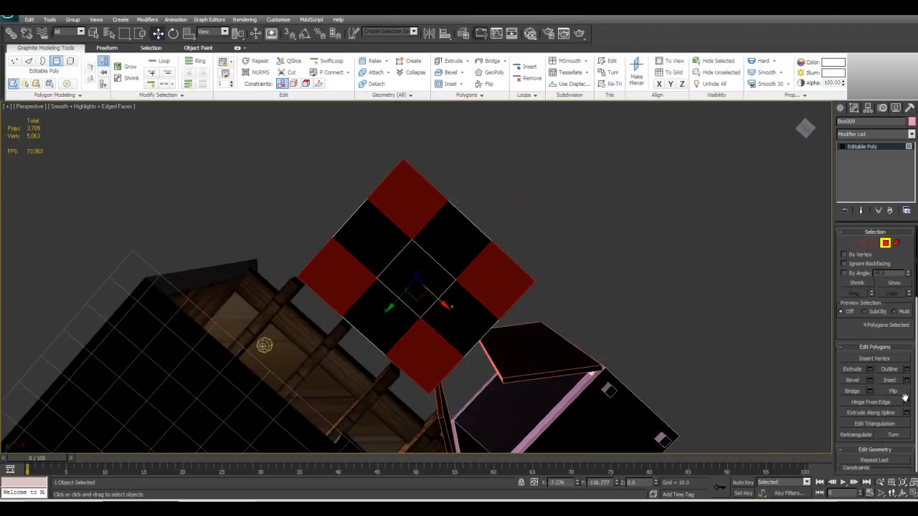
pyautogui.scroll(-1, 889, 351)
pyautogui.click(907, 365)
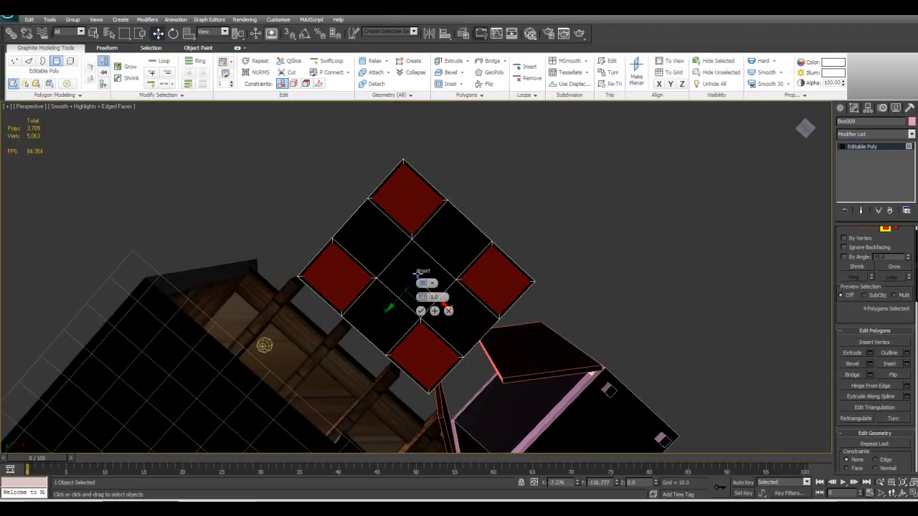
pyautogui.moveTo(424, 296)
pyautogui.mouseDown()
pyautogui.moveTo(428, 279)
pyautogui.moveTo(431, 289)
pyautogui.mouseUp()
pyautogui.click(421, 310)
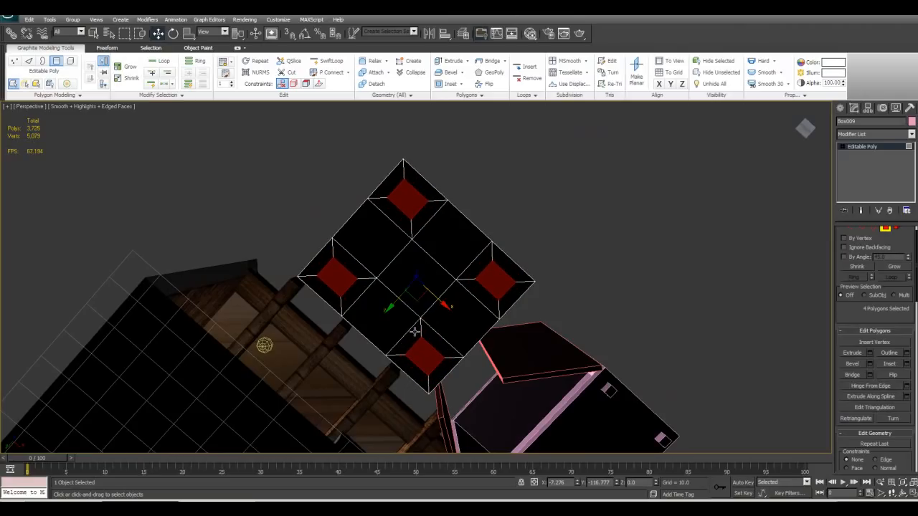
# Move the two inset polygon pairs outward along X, toward the opposite ends of the underside
pyautogui.click(414, 359)
pyautogui.keyDown('ctrl'); pyautogui.click(495, 281); pyautogui.keyUp('ctrl')
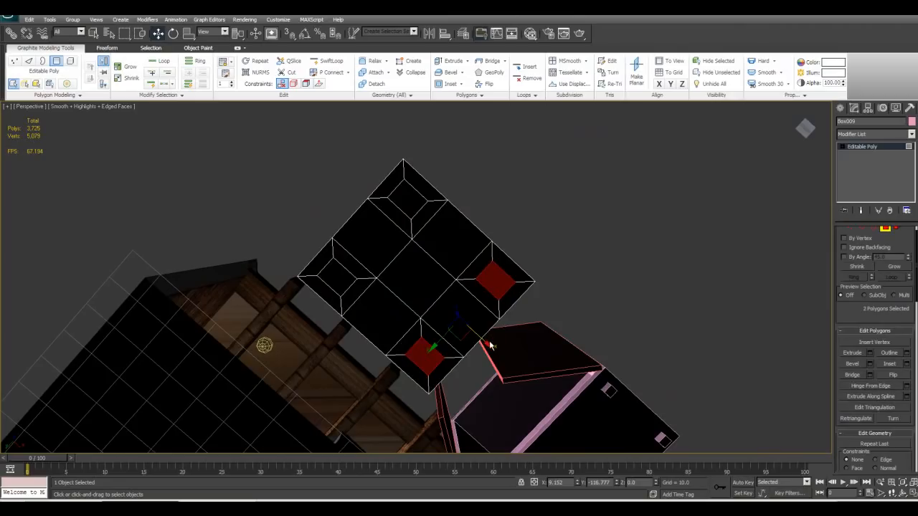
pyautogui.moveTo(487, 345); pyautogui.dragTo(495, 347)
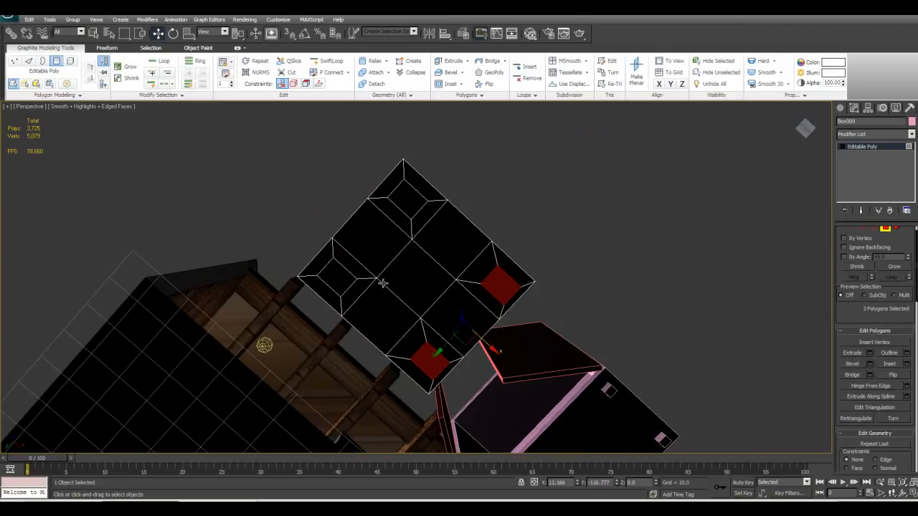
pyautogui.click(344, 277)
pyautogui.keyDown('ctrl'); pyautogui.click(406, 199); pyautogui.keyUp('ctrl')
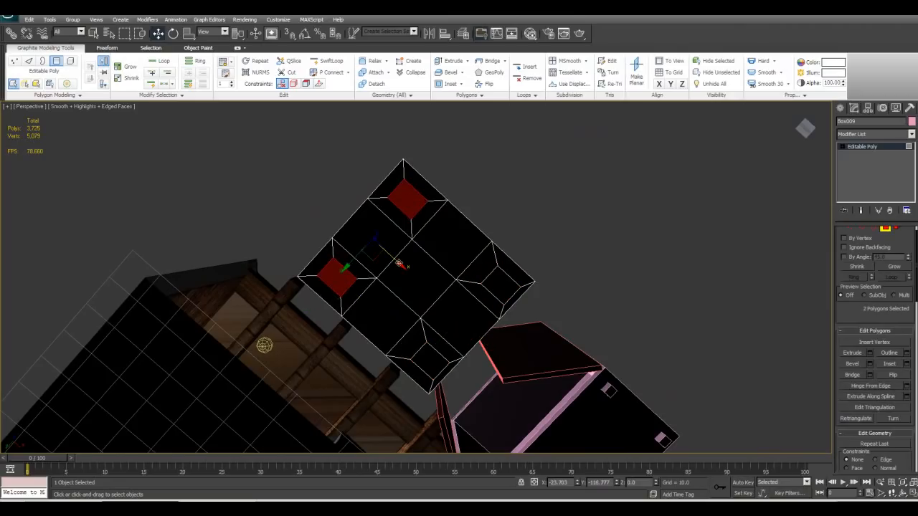
pyautogui.moveTo(396, 263); pyautogui.dragTo(390, 259)
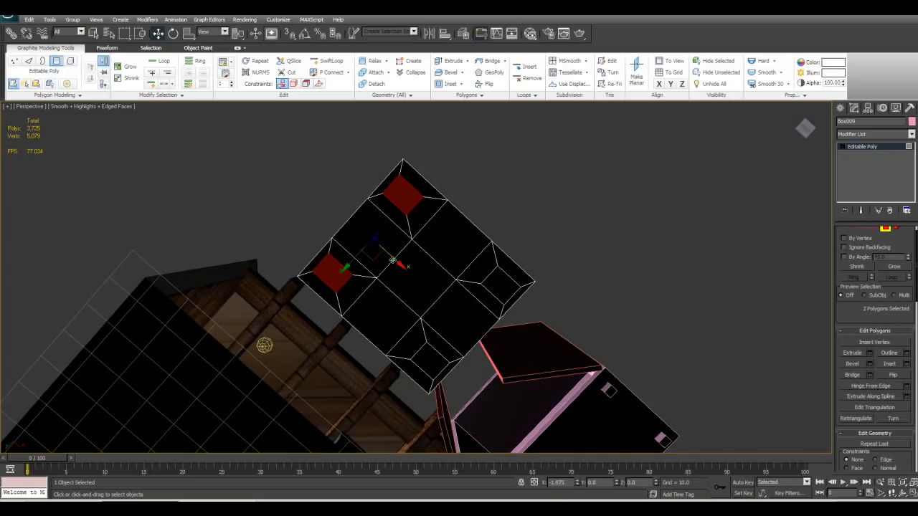
# Move the two inset polygon pairs outward along Y, toward the opposite sides of the underside
pyautogui.click(342, 276)
pyautogui.keyDown('ctrl'); pyautogui.click(430, 359); pyautogui.keyUp('ctrl')
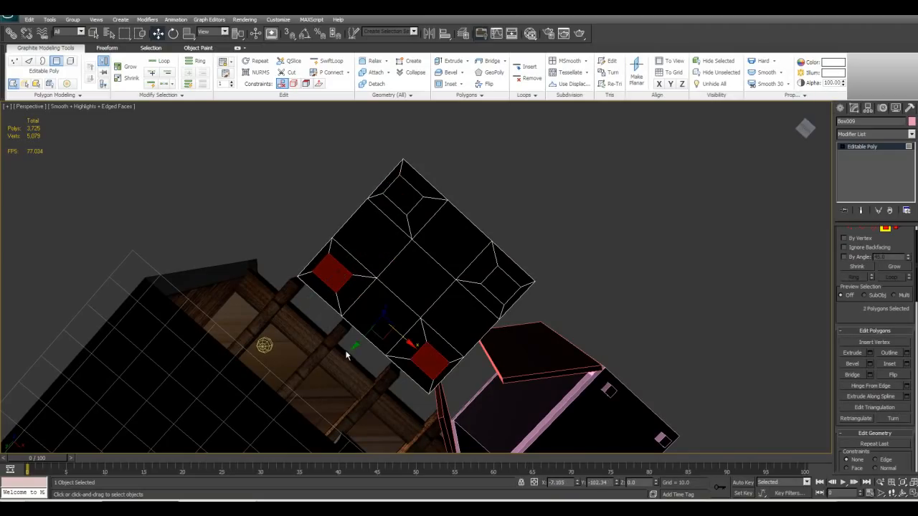
pyautogui.moveTo(354, 345); pyautogui.dragTo(347, 346)
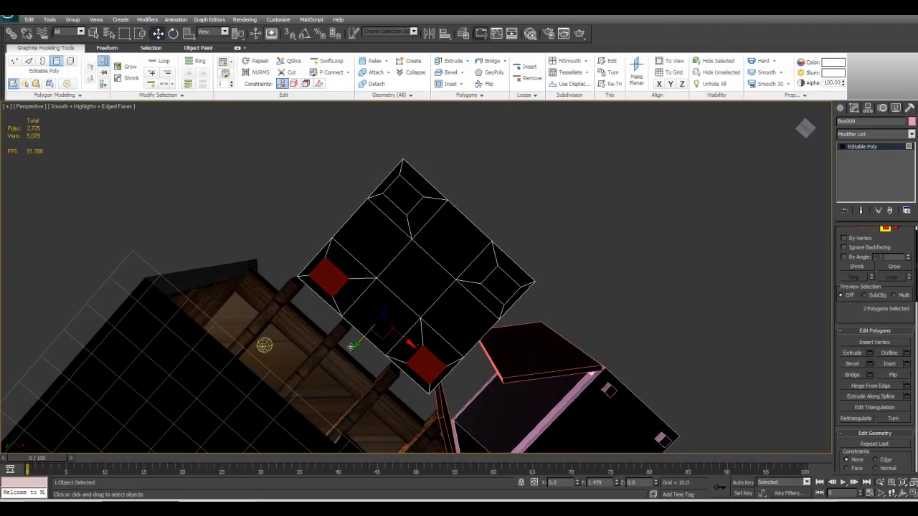
pyautogui.click(406, 206)
pyautogui.keyDown('ctrl'); pyautogui.click(490, 291); pyautogui.keyUp('ctrl')
pyautogui.moveTo(429, 271); pyautogui.dragTo(432, 266)
# Extrude all four inset corner polygons by about 14 units to form the bed legs
pyautogui.keyDown('ctrl'); pyautogui.click(420, 357); pyautogui.keyUp('ctrl')
pyautogui.keyDown('ctrl'); pyautogui.click(324, 274); pyautogui.keyUp('ctrl')
pyautogui.keyDown('alt'); pyautogui.moveTo(325, 275); pyautogui.dragTo(559, 383, button='middle'); pyautogui.keyUp('alt')
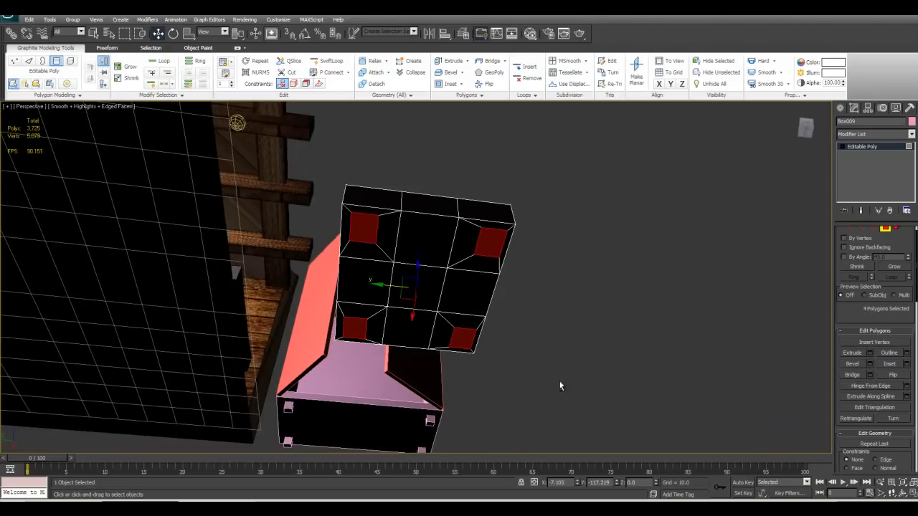
pyautogui.click(869, 353)
pyautogui.keyDown('alt'); pyautogui.moveTo(602, 297); pyautogui.dragTo(567, 344, button='middle'); pyautogui.keyUp('alt')
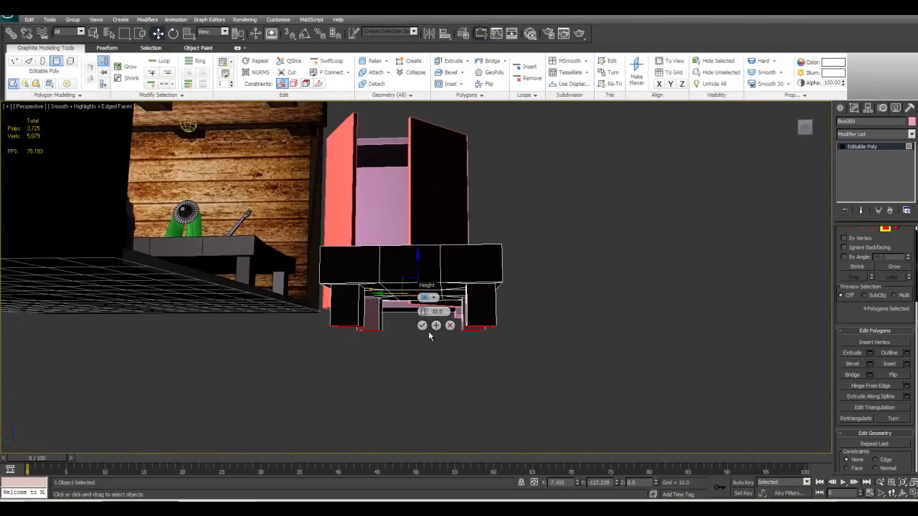
pyautogui.moveTo(428, 316); pyautogui.dragTo(434, 310)
pyautogui.keyDown('alt'); pyautogui.moveTo(466, 287); pyautogui.dragTo(464, 297, button='middle'); pyautogui.keyUp('alt')
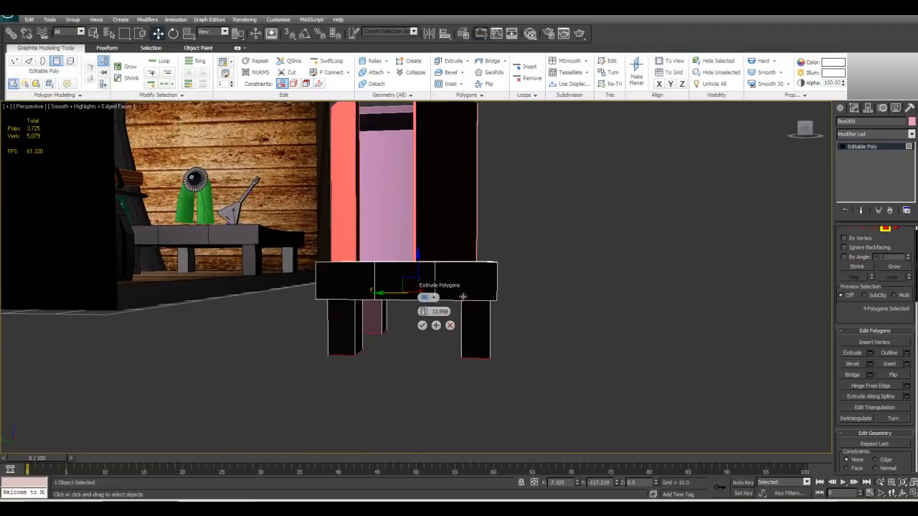
pyautogui.click(422, 327)
# Switch from polygon to edge level and set region selection to window mode
pyautogui.keyDown('alt'); pyautogui.moveTo(422, 327); pyautogui.dragTo(767, 302, button='middle'); pyautogui.keyUp('alt')
pyautogui.click(885, 229)
pyautogui.keyDown('alt'); pyautogui.moveTo(610, 276); pyautogui.dragTo(516, 225, button='middle'); pyautogui.keyUp('alt')
pyautogui.press('2')
pyautogui.moveTo(516, 378); pyautogui.dragTo(423, 226)
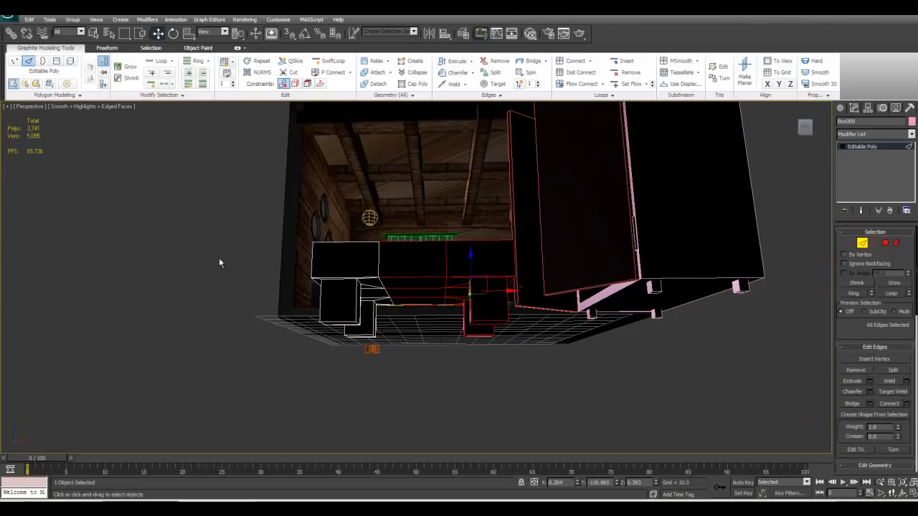
pyautogui.click(140, 33)
# Try to lengthen the bed by moving the edges at one end outward along X
pyautogui.moveTo(512, 373); pyautogui.dragTo(454, 237)
pyautogui.moveTo(508, 296); pyautogui.dragTo(541, 308)
pyautogui.keyDown('alt'); pyautogui.moveTo(541, 308); pyautogui.dragTo(526, 359, button='middle'); pyautogui.keyUp('alt')
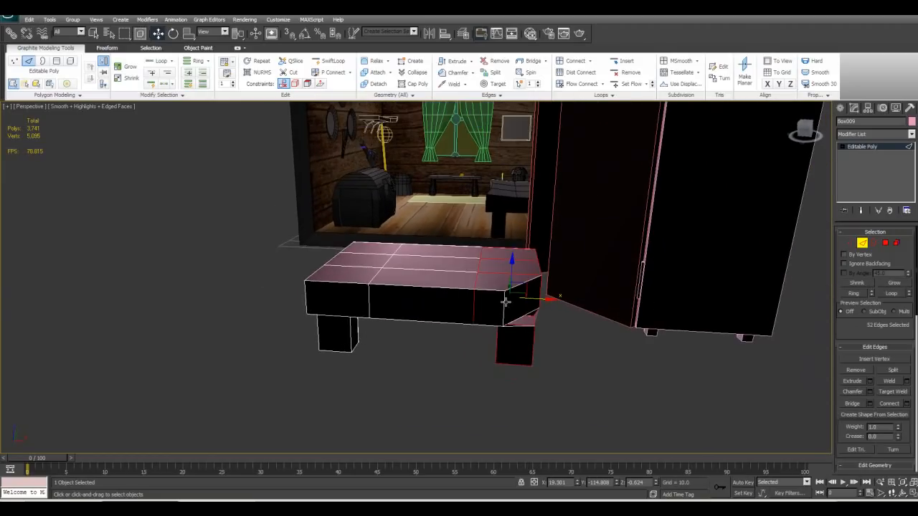
pyautogui.hotkey('ctrl', 'z')
# Select all edges at the wardrobe end, including the legs, and move them outward along X to lengthen the bed
pyautogui.keyDown('alt'); pyautogui.moveTo(536, 391); pyautogui.dragTo(547, 322, button='middle'); pyautogui.keyUp('alt')
pyautogui.moveTo(558, 394); pyautogui.dragTo(426, 187)
pyautogui.keyDown('alt'); pyautogui.moveTo(426, 188); pyautogui.dragTo(515, 322, button='middle'); pyautogui.keyUp('alt')
pyautogui.moveTo(507, 294); pyautogui.dragTo(540, 291)
pyautogui.keyDown('alt'); pyautogui.moveTo(539, 291); pyautogui.dragTo(319, 307, button='middle'); pyautogui.keyUp('alt')
pyautogui.moveTo(546, 285)
pyautogui.keyDown('alt'); pyautogui.mouseDown(button='middle')
pyautogui.moveTo(543, 338)
pyautogui.moveTo(531, 312)
pyautogui.moveTo(555, 329)
pyautogui.moveTo(495, 324)
pyautogui.moveTo(502, 304)
pyautogui.moveTo(497, 309)
pyautogui.moveTo(532, 342)
pyautogui.moveTo(586, 282)
pyautogui.moveTo(516, 338)
pyautogui.moveTo(567, 322)
pyautogui.moveTo(549, 328)
pyautogui.moveTo(575, 290)
pyautogui.moveTo(591, 285)
pyautogui.moveTo(563, 290)
pyautogui.mouseUp(button='middle'); pyautogui.keyUp('alt')
pyautogui.click(865, 248)
pyautogui.scroll(2, 563, 290)
# Select the three middle polygons forming the lengthwise strip on the bed's top
pyautogui.keyDown('alt'); pyautogui.moveTo(546, 301); pyautogui.dragTo(462, 315, button='middle'); pyautogui.keyUp('alt')
pyautogui.press('2')
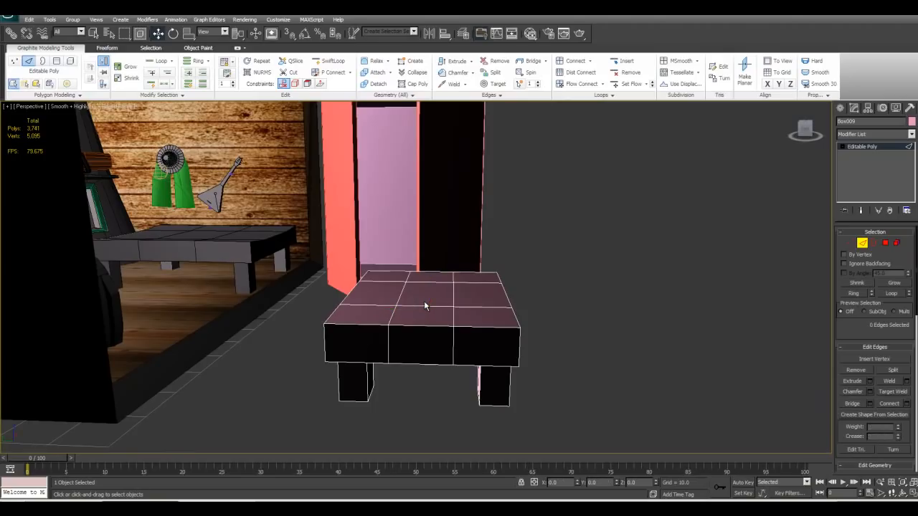
pyautogui.press('F4')
pyautogui.press('F4')
pyautogui.press('4')
pyautogui.click(424, 303)
pyautogui.keyDown('ctrl'); pyautogui.click(430, 319); pyautogui.keyUp('ctrl')
pyautogui.keyDown('ctrl'); pyautogui.click(436, 280); pyautogui.keyUp('ctrl')
# Try to widen the selected top strip along Y by scaling it
pyautogui.press('r')
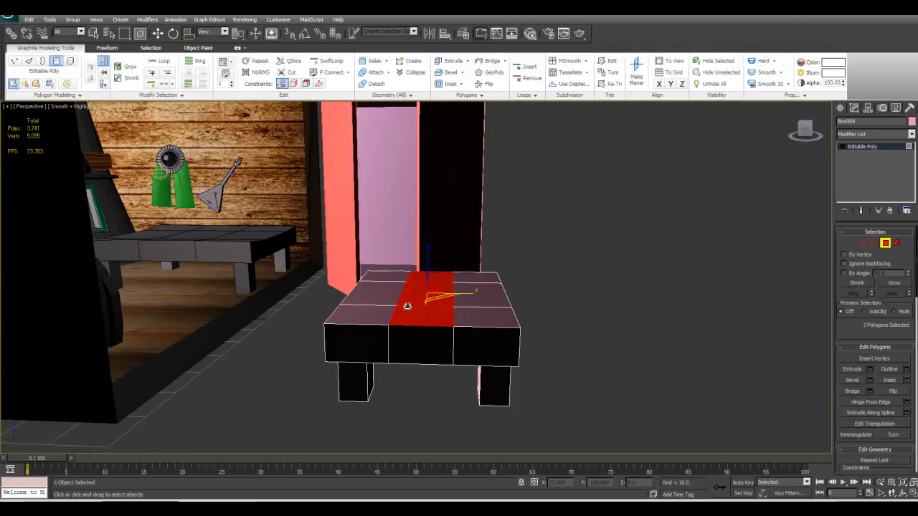
pyautogui.moveTo(479, 290); pyautogui.dragTo(481, 294)
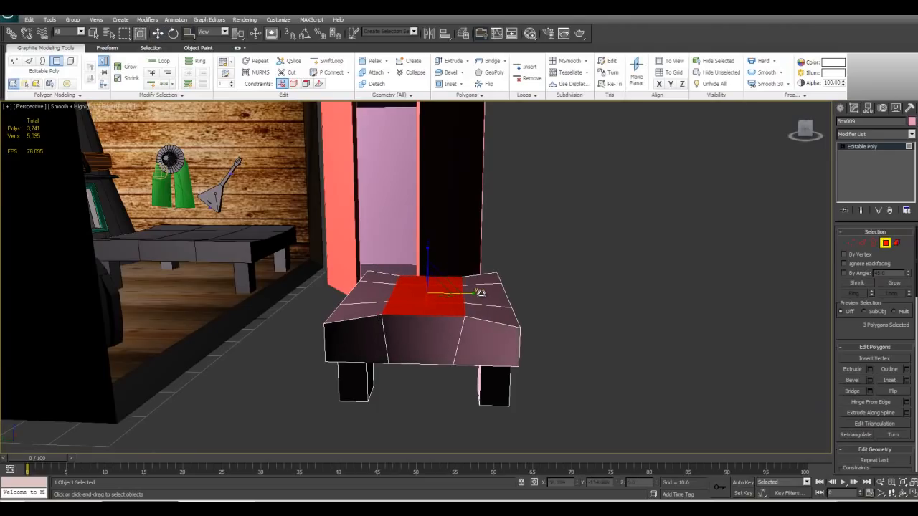
pyautogui.keyDown('alt'); pyautogui.moveTo(456, 298); pyautogui.dragTo(443, 311, button='middle'); pyautogui.keyUp('alt')
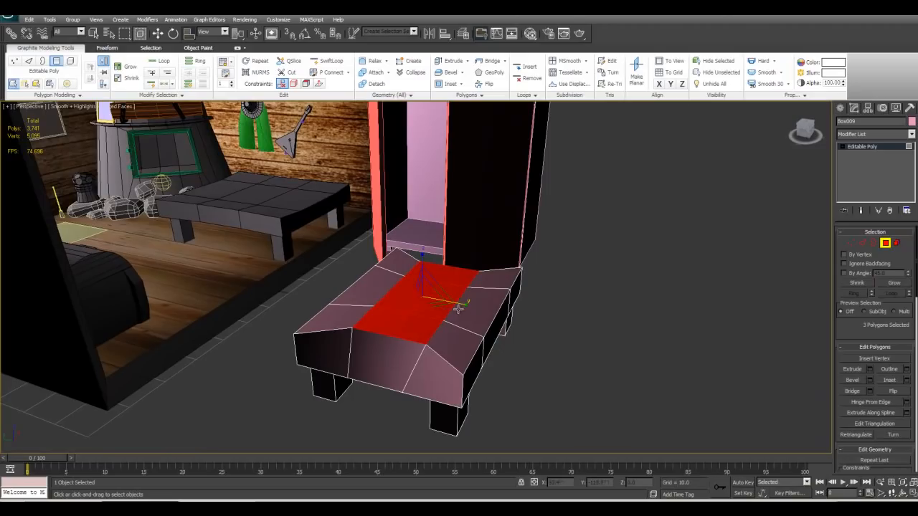
pyautogui.hotkey('ctrl', 'z')
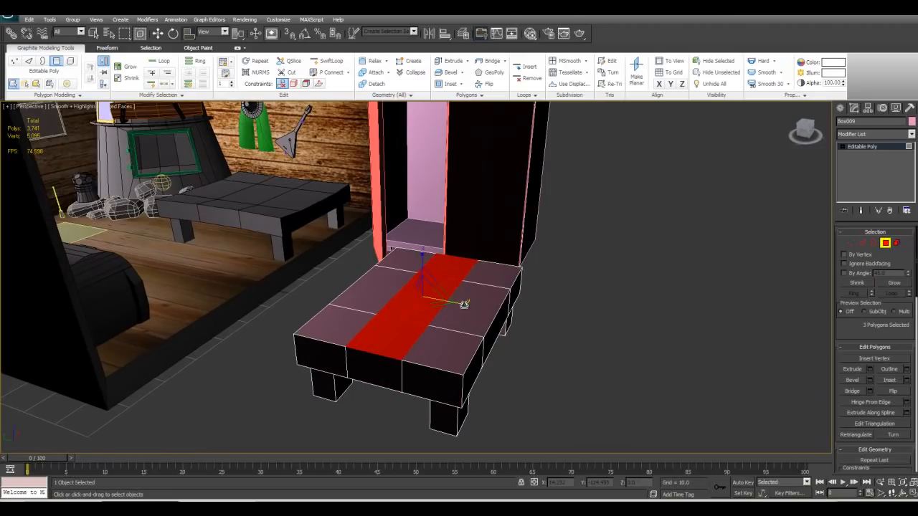
# Scale the selected top strip wider along Y and lower it slightly to make a shallow dip
pyautogui.press('r')
pyautogui.moveTo(470, 304); pyautogui.dragTo(489, 308)
pyautogui.keyDown('alt'); pyautogui.moveTo(489, 309); pyautogui.dragTo(429, 267, button='middle'); pyautogui.keyUp('alt')
pyautogui.moveTo(429, 266); pyautogui.dragTo(429, 270)
pyautogui.keyDown('alt'); pyautogui.moveTo(429, 270); pyautogui.dragTo(479, 278, button='middle'); pyautogui.keyUp('alt')
pyautogui.press('2')
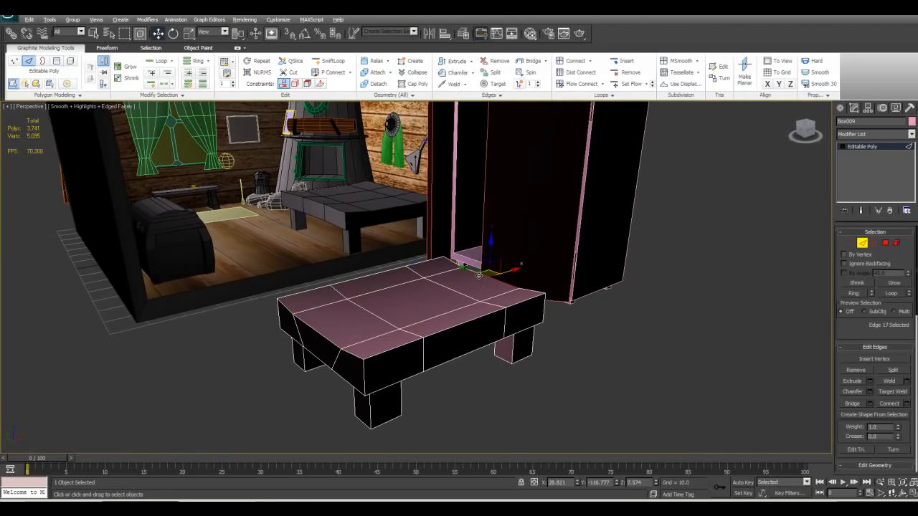
pyautogui.scroll(5, 478, 275)
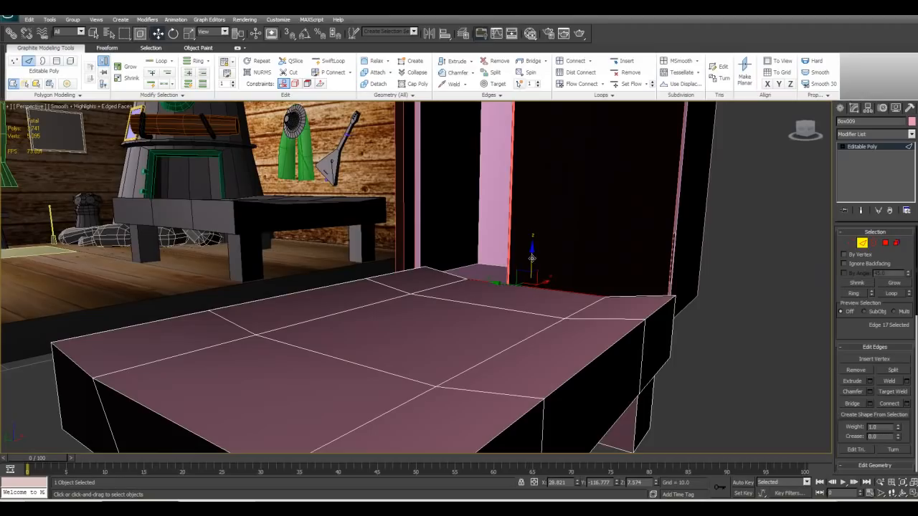
pyautogui.moveTo(531, 258)
pyautogui.mouseDown()
pyautogui.moveTo(530, 232)
pyautogui.moveTo(523, 258)
pyautogui.mouseUp()
pyautogui.keyDown('alt'); pyautogui.moveTo(523, 257); pyautogui.dragTo(361, 256, button='middle'); pyautogui.keyUp('alt')
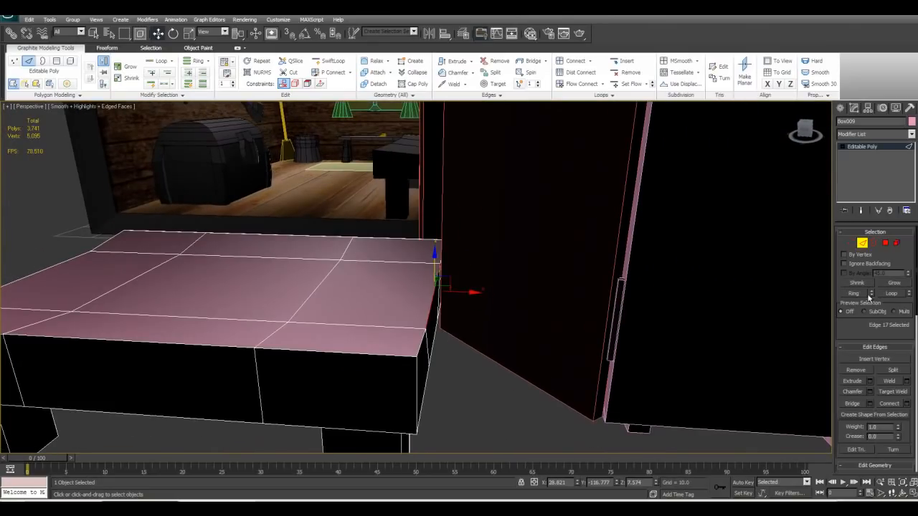
# Leave edge level and move the whole bed about 69 units along negative X, away from the wardrobe
pyautogui.click(862, 244)
pyautogui.scroll(-4, 368, 333)
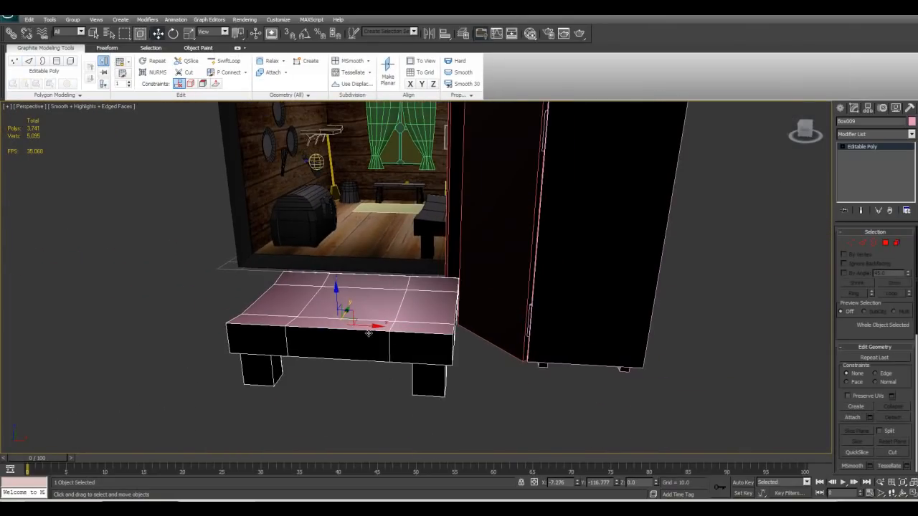
pyautogui.moveTo(370, 327); pyautogui.dragTo(151, 308)
pyautogui.keyDown('alt'); pyautogui.moveTo(151, 309); pyautogui.dragTo(281, 304, button='middle'); pyautogui.keyUp('alt')
pyautogui.press('z')
pyautogui.scroll(-2, 421, 309)
pyautogui.keyDown('alt'); pyautogui.moveTo(421, 309); pyautogui.dragTo(507, 338, button='middle'); pyautogui.keyUp('alt')
pyautogui.scroll(-5, 405, 287)
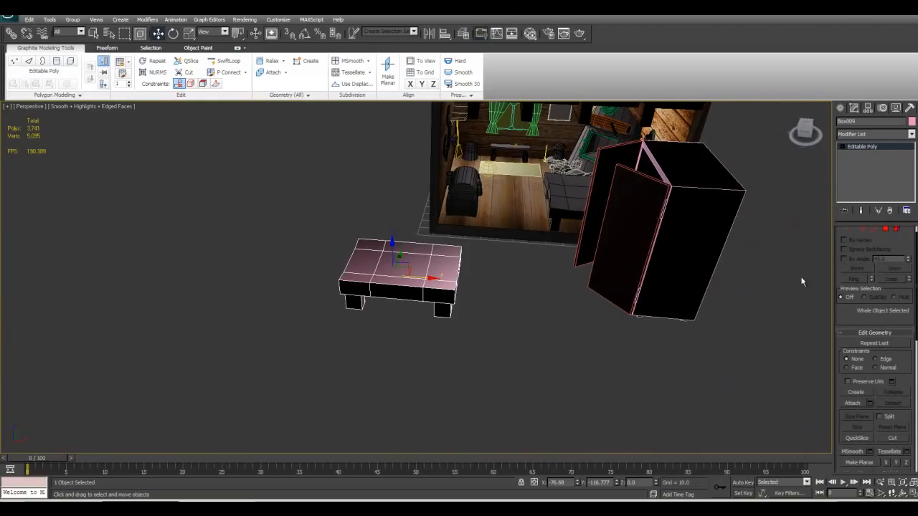
# Go through the vertex, edge and border levels of the bed, region-selecting its geometry to compare them
pyautogui.moveTo(867, 240); pyautogui.dragTo(824, 271)
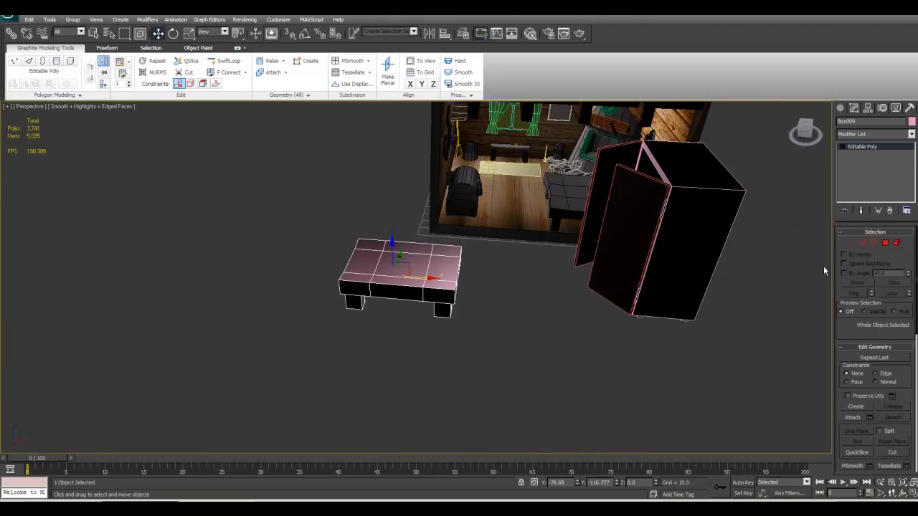
pyautogui.click(865, 245)
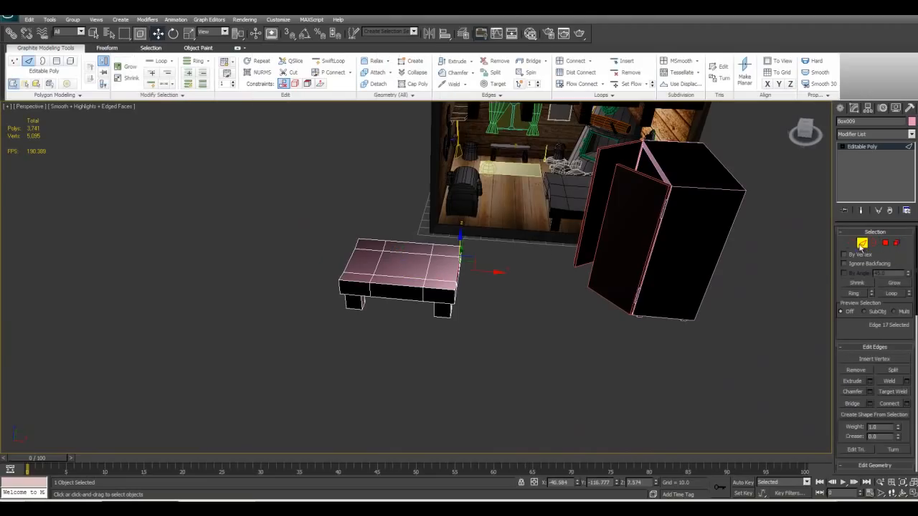
pyautogui.click(851, 244)
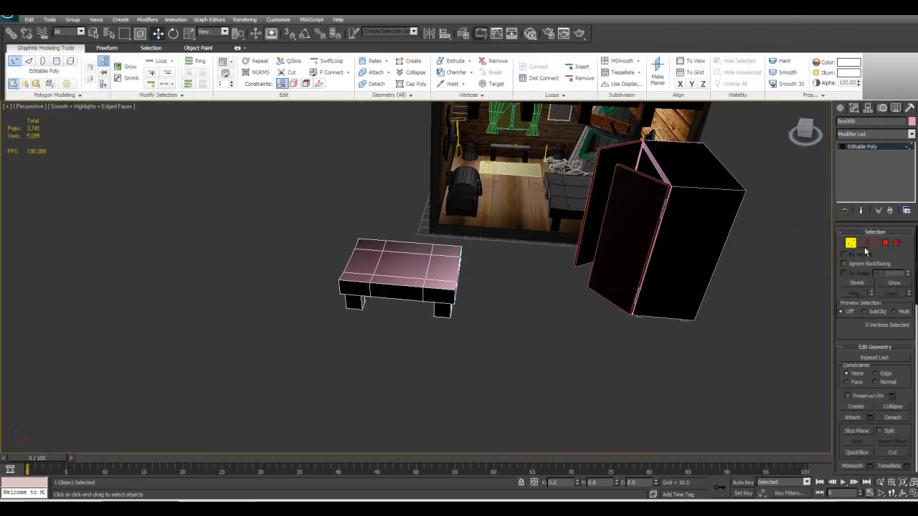
pyautogui.scroll(5, 369, 274)
pyautogui.moveTo(588, 316); pyautogui.dragTo(589, 317)
pyautogui.moveTo(557, 441); pyautogui.dragTo(23, 223)
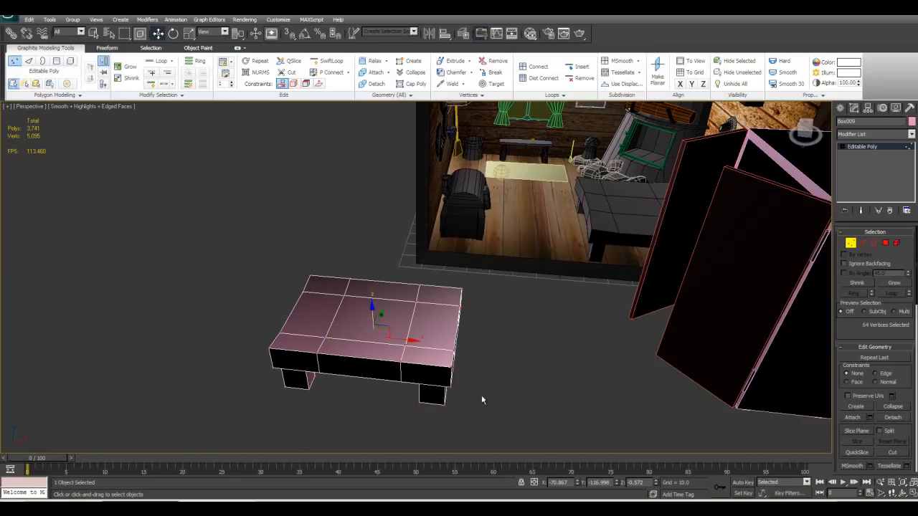
pyautogui.press('2')
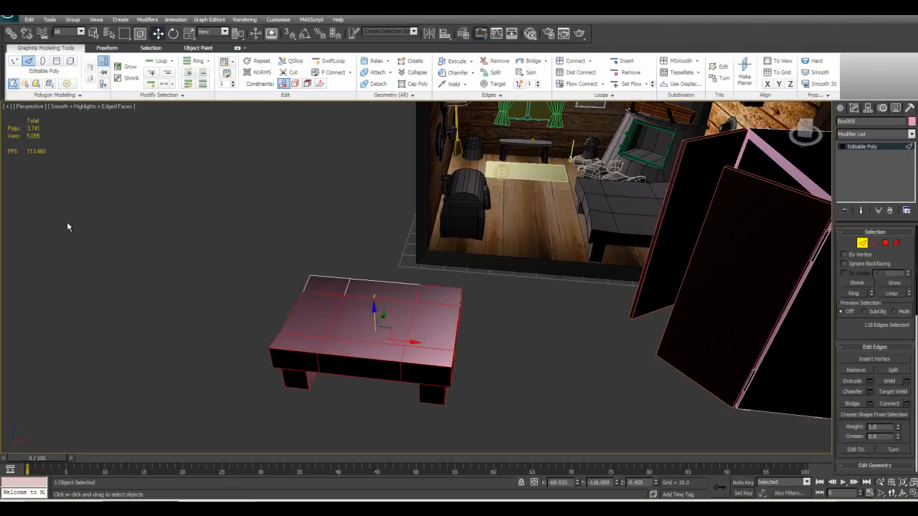
pyautogui.press('3')
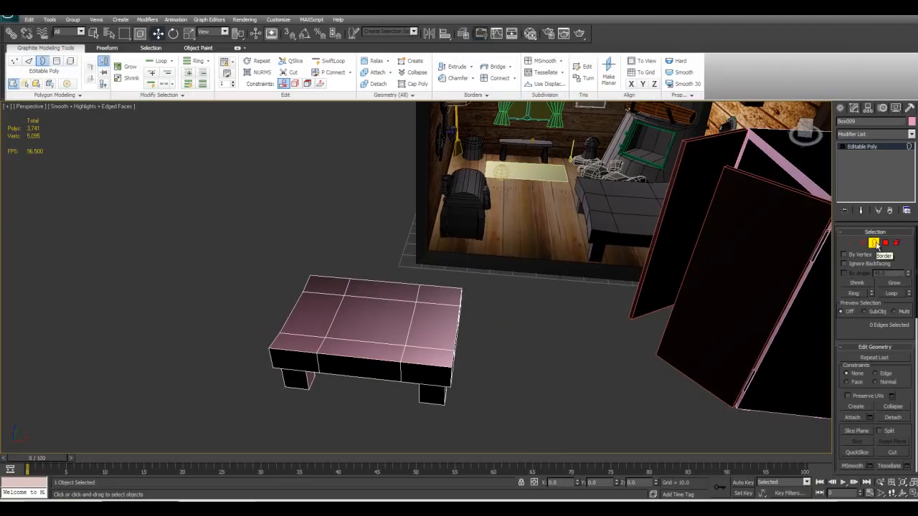
pyautogui.keyDown('alt'); pyautogui.moveTo(493, 366); pyautogui.dragTo(431, 363, button='middle'); pyautogui.keyUp('alt')
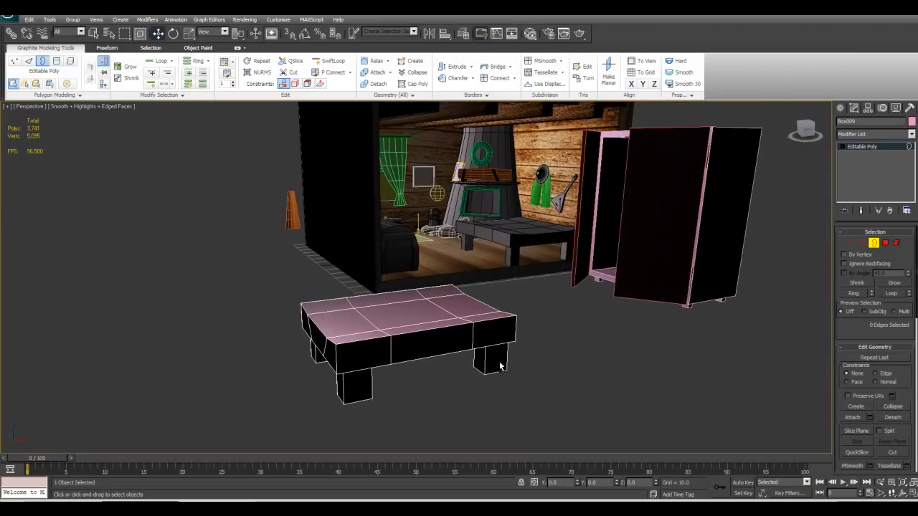
# Delete the middle polygon on the bed's long front side and inspect the opening
pyautogui.press('4')
pyautogui.click(416, 352)
pyautogui.press('Delete')
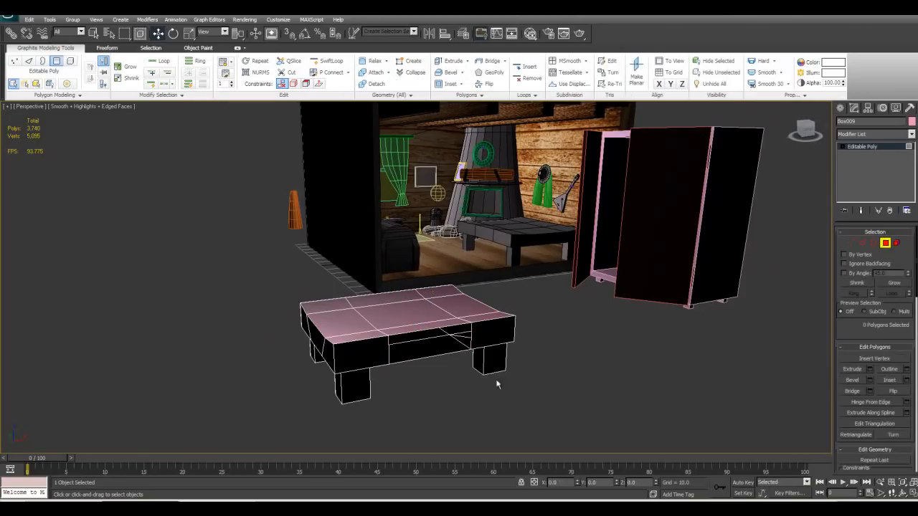
pyautogui.scroll(6, 480, 354)
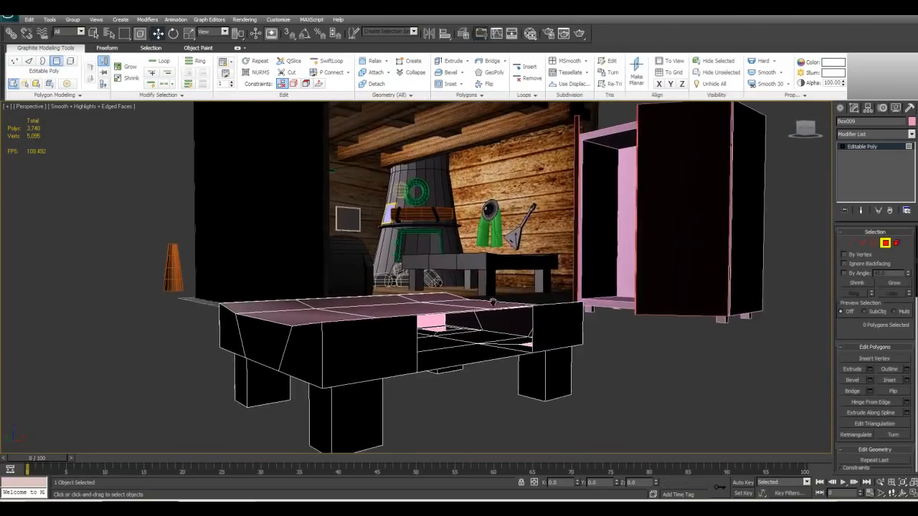
pyautogui.keyDown('alt'); pyautogui.moveTo(484, 307); pyautogui.dragTo(500, 342, button='middle'); pyautogui.keyUp('alt')
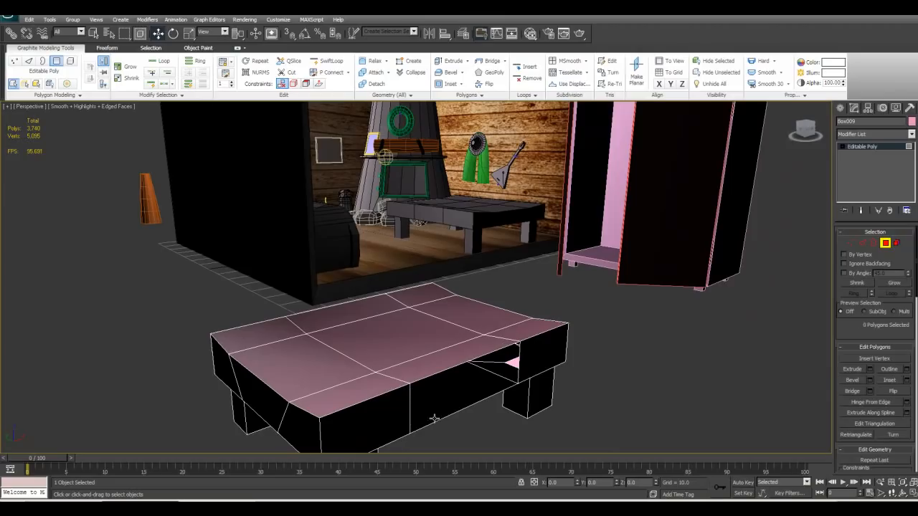
# Select the border around the opening in the bed's front side and cap it
pyautogui.press('3')
pyautogui.click(496, 352)
pyautogui.moveTo(482, 352); pyautogui.dragTo(479, 325, button='middle')
pyautogui.rightClick(485, 358)
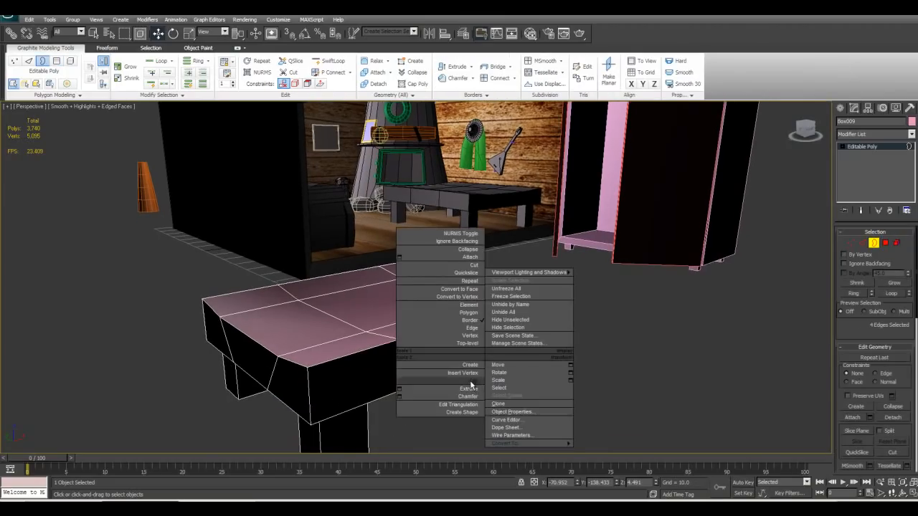
pyautogui.click(477, 382)
pyautogui.moveTo(483, 383)
pyautogui.keyDown('alt'); pyautogui.mouseDown(button='middle')
pyautogui.moveTo(512, 373)
pyautogui.moveTo(496, 372)
pyautogui.mouseUp(button='middle'); pyautogui.keyUp('alt')
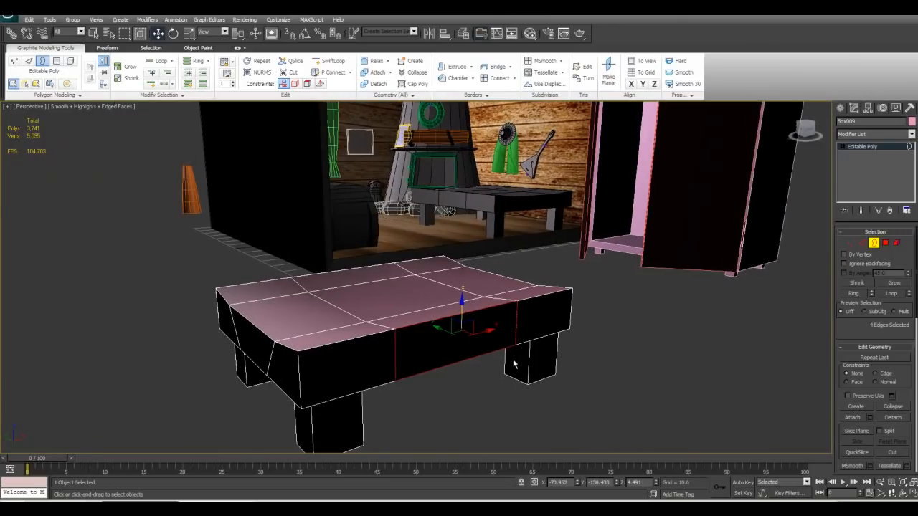
pyautogui.rightClick(414, 340)
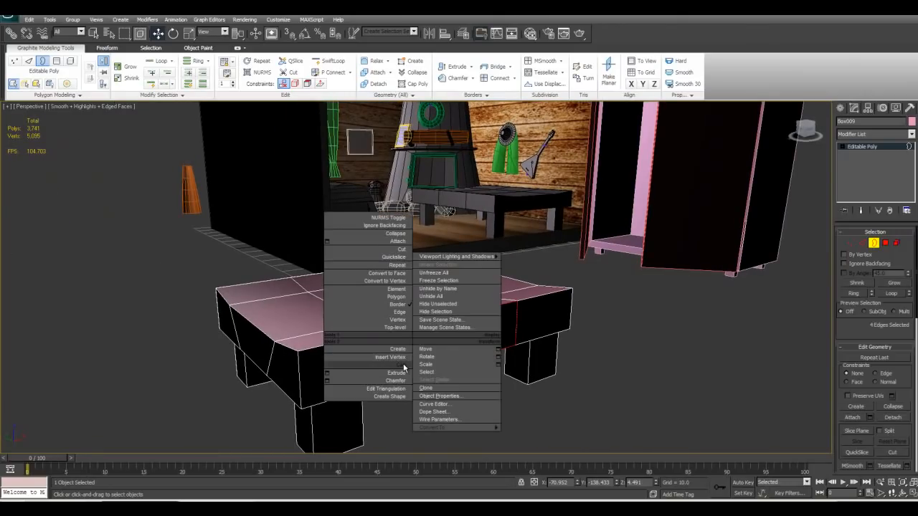
pyautogui.click(407, 367)
pyautogui.keyDown('alt'); pyautogui.moveTo(409, 370); pyautogui.dragTo(812, 303, button='middle'); pyautogui.keyUp('alt')
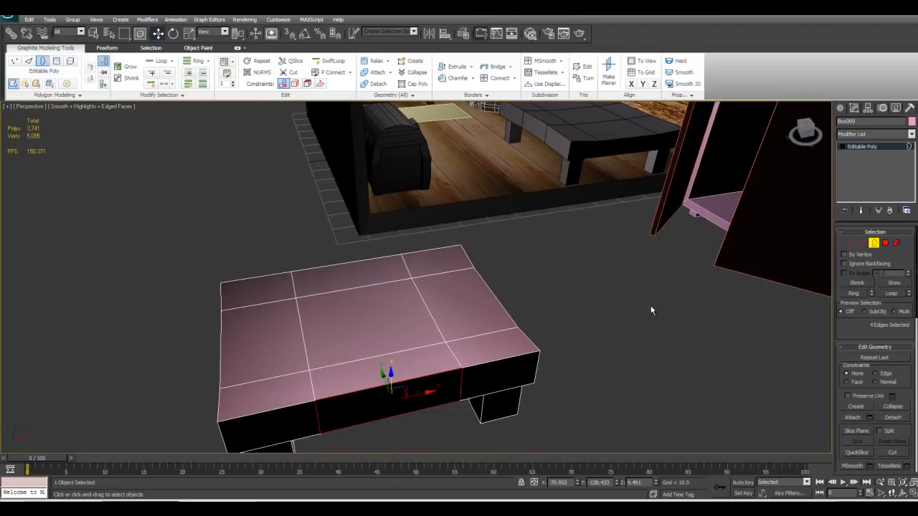
# At polygon level, region-select all of the bed's polygons, then select individual polygons on its top
pyautogui.press('4')
pyautogui.keyDown('alt'); pyautogui.moveTo(576, 309); pyautogui.dragTo(522, 311, button='middle'); pyautogui.keyUp('alt')
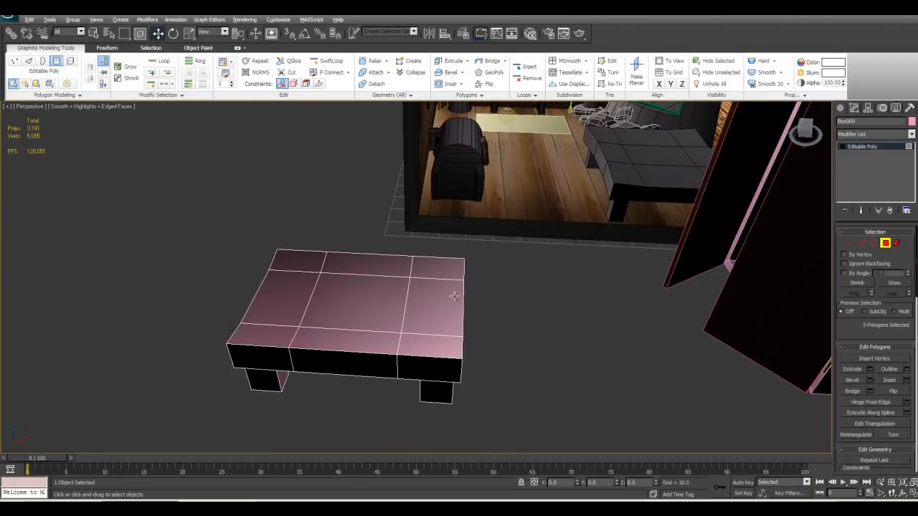
pyautogui.keyDown('alt'); pyautogui.moveTo(453, 295); pyautogui.dragTo(446, 297, button='middle'); pyautogui.keyUp('alt')
pyautogui.moveTo(178, 210); pyautogui.dragTo(522, 429)
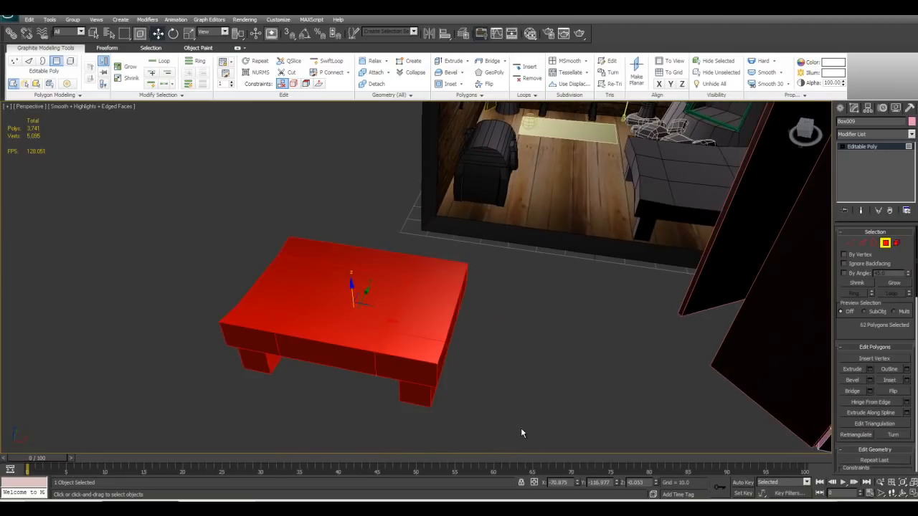
pyautogui.keyDown('alt'); pyautogui.moveTo(502, 400); pyautogui.dragTo(480, 373, button='middle'); pyautogui.keyUp('alt')
pyautogui.click(405, 301)
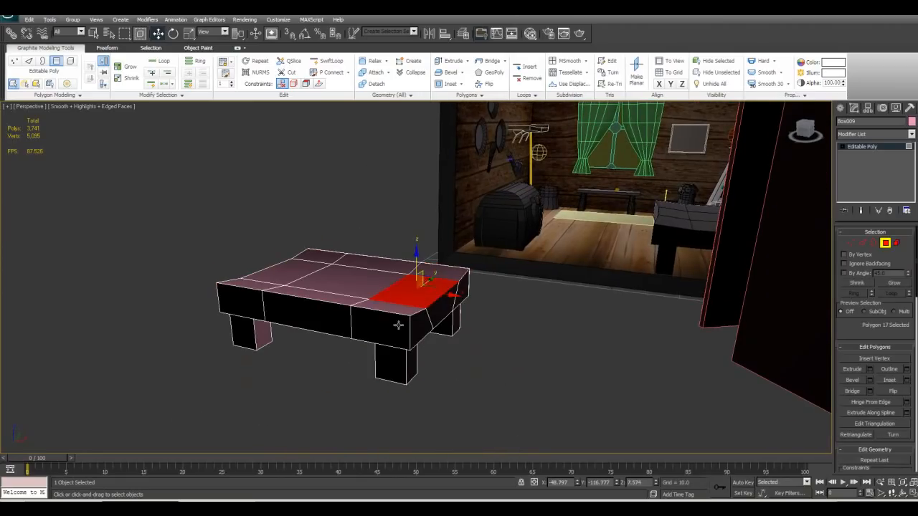
pyautogui.click(298, 269)
# At element level, select the whole bed as one element, inspect it and leave sub-object editing
pyautogui.press('5')
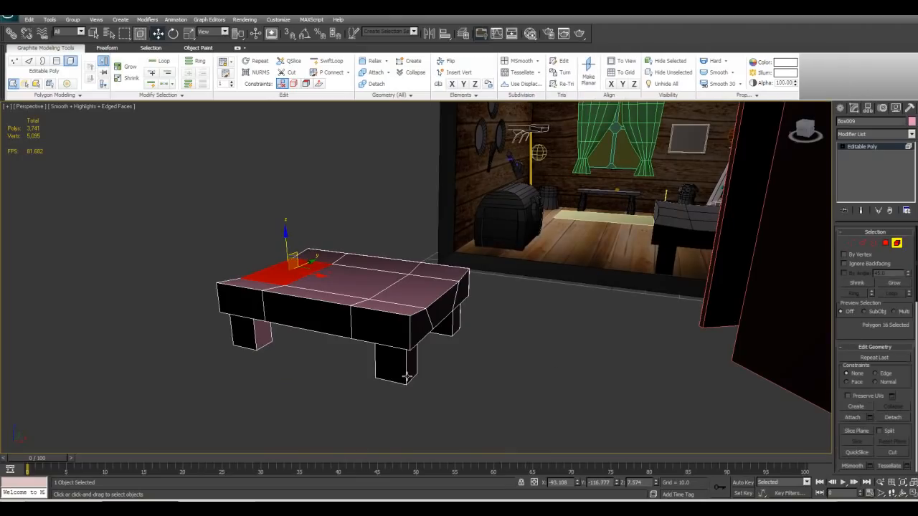
pyautogui.click(396, 318)
pyautogui.keyDown('alt'); pyautogui.moveTo(375, 296); pyautogui.dragTo(503, 248, button='middle'); pyautogui.keyUp('alt')
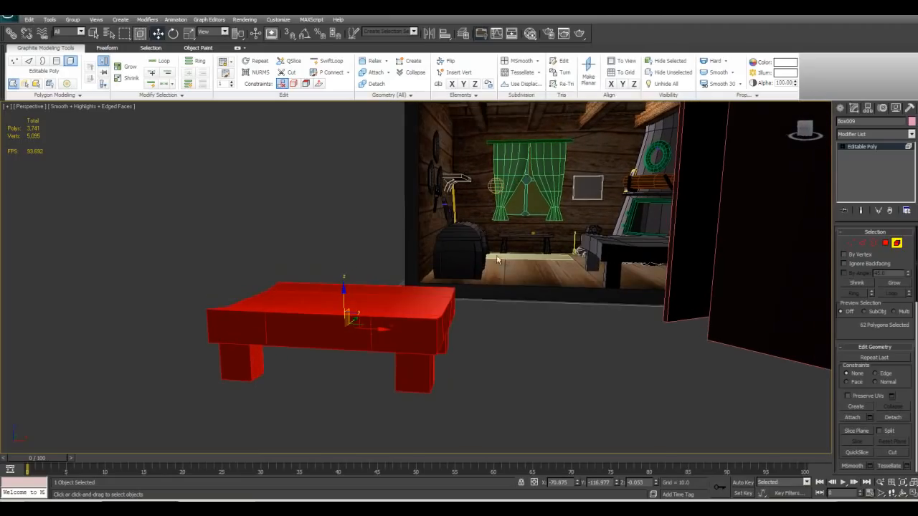
pyautogui.keyDown('alt'); pyautogui.moveTo(226, 366); pyautogui.dragTo(284, 347, button='middle'); pyautogui.keyUp('alt')
pyautogui.keyDown('alt'); pyautogui.moveTo(320, 302); pyautogui.dragTo(347, 324, button='middle'); pyautogui.keyUp('alt')
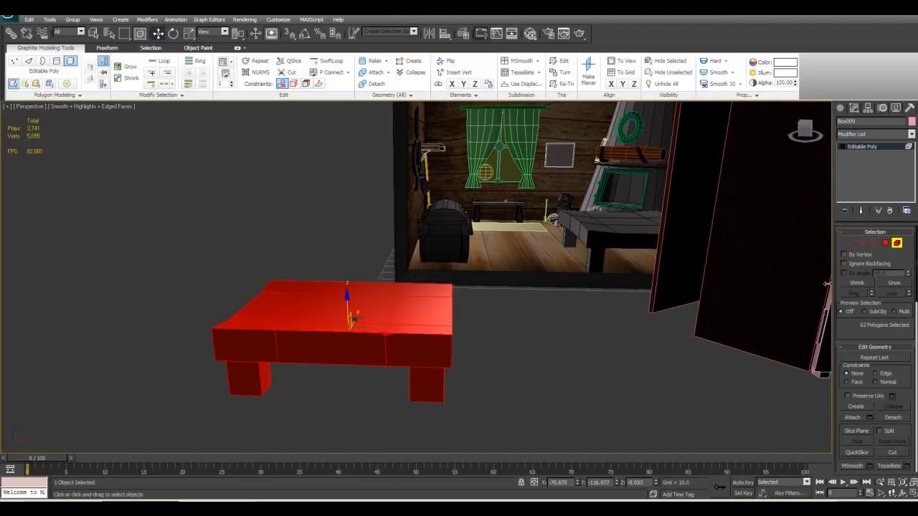
pyautogui.click(895, 244)
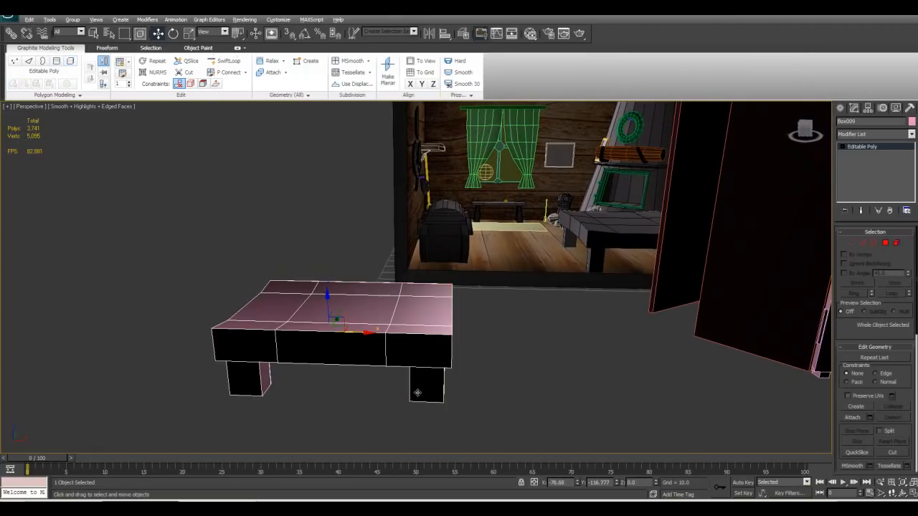
# Select the room, the wardrobe and the chest in turn, and frame the chest for inspection
pyautogui.scroll(10, 428, 398)
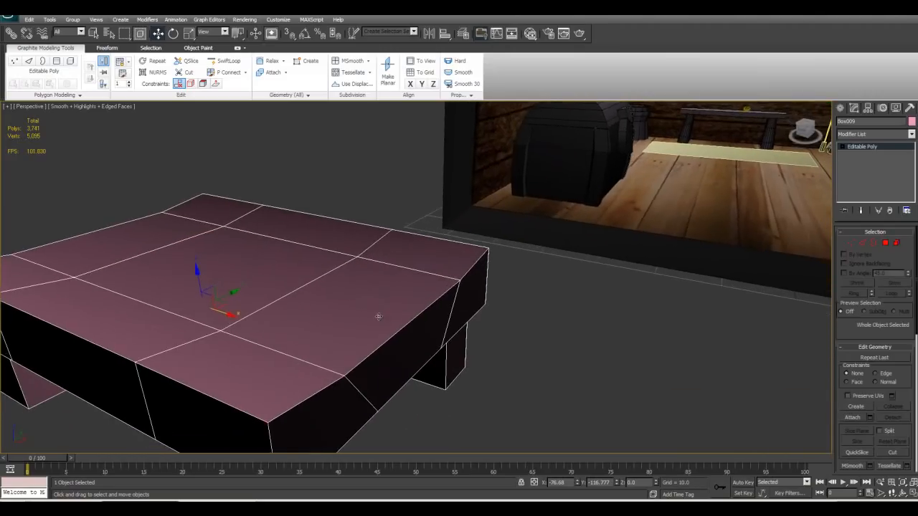
pyautogui.scroll(-5, 379, 319)
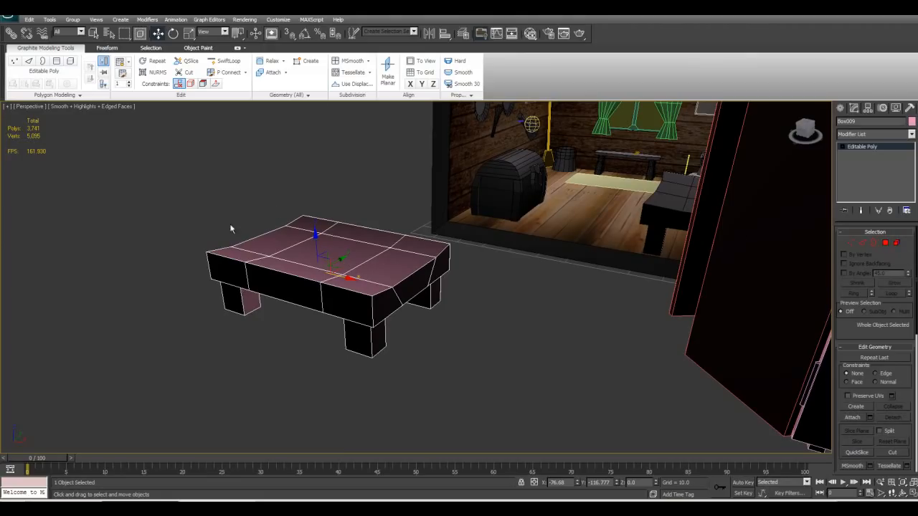
pyautogui.moveTo(388, 280); pyautogui.dragTo(368, 286, button='middle')
pyautogui.click(452, 237)
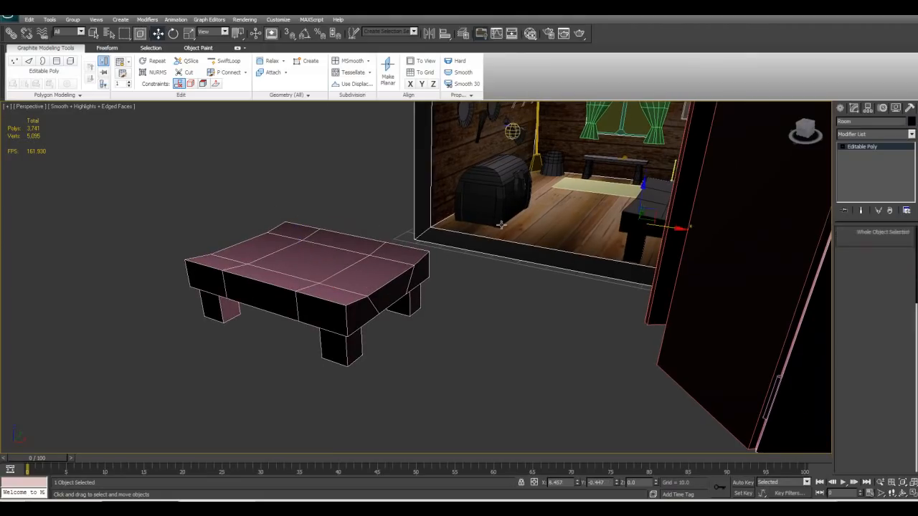
pyautogui.click(694, 327)
pyautogui.click(485, 208)
pyautogui.press('z')
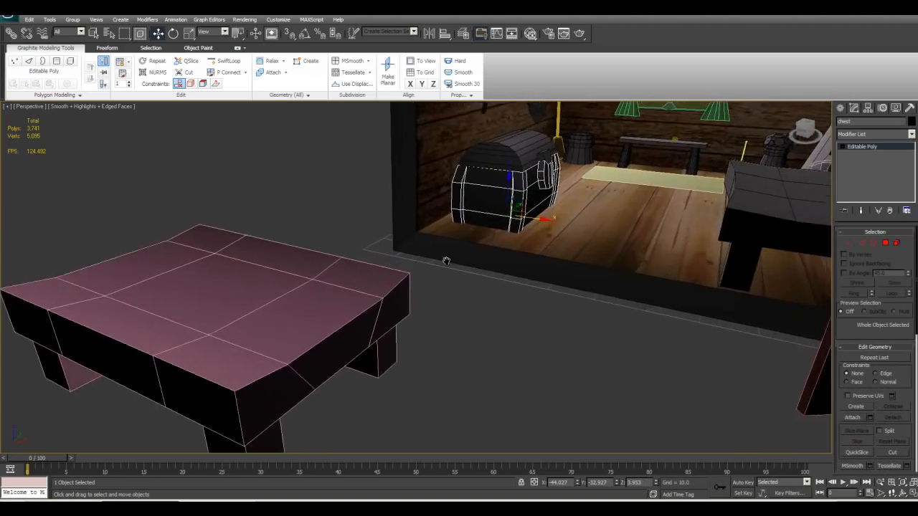
# Reselect the bed and frame it for further editing
pyautogui.keyDown('alt'); pyautogui.moveTo(438, 283); pyautogui.dragTo(409, 277, button='middle'); pyautogui.keyUp('alt')
pyautogui.scroll(-5, 408, 313)
pyautogui.keyDown('alt'); pyautogui.moveTo(408, 313); pyautogui.dragTo(438, 312, button='middle'); pyautogui.keyUp('alt')
pyautogui.moveTo(437, 312); pyautogui.dragTo(520, 307, button='middle')
pyautogui.click(326, 351)
pyautogui.keyDown('alt'); pyautogui.moveTo(326, 352); pyautogui.dragTo(402, 328, button='middle'); pyautogui.keyUp('alt')
pyautogui.press('z')
# At edge level, raise the middle top edge at one end of the bed
pyautogui.scroll(-4, 390, 330)
pyautogui.press('2')
pyautogui.click(486, 233)
pyautogui.keyDown('alt'); pyautogui.moveTo(487, 233); pyautogui.dragTo(485, 257, button='middle'); pyautogui.keyUp('alt')
pyautogui.moveTo(485, 256); pyautogui.dragTo(482, 277, button='middle')
pyautogui.keyDown('alt'); pyautogui.moveTo(452, 214); pyautogui.dragTo(505, 245, button='middle'); pyautogui.keyUp('alt')
# Select the bent corner polygon beside the raised edge and examine its shape from several angles
pyautogui.press('4')
pyautogui.click(513, 313)
pyautogui.keyDown('alt'); pyautogui.moveTo(605, 291); pyautogui.dragTo(419, 335, button='middle'); pyautogui.keyUp('alt')
pyautogui.scroll(2, 533, 305)
pyautogui.scroll(1, 522, 305)
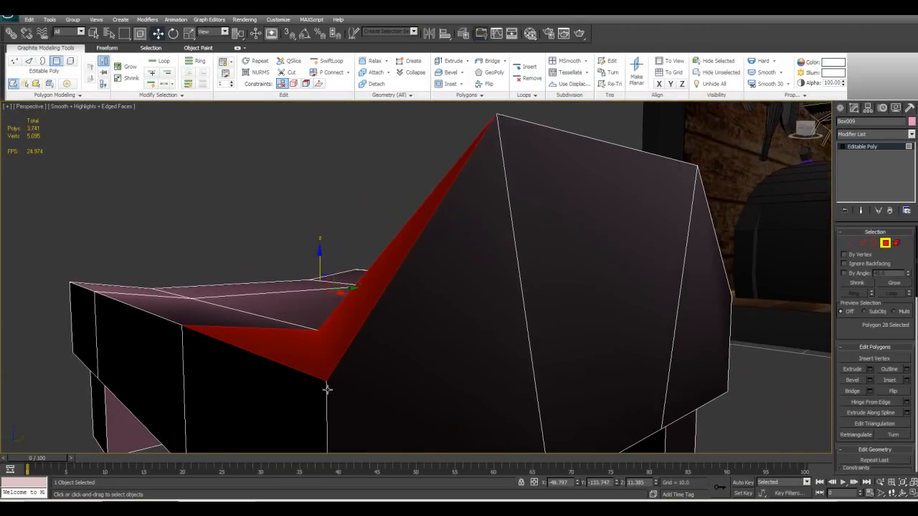
pyautogui.keyDown('alt'); pyautogui.moveTo(294, 353); pyautogui.dragTo(437, 290, button='middle'); pyautogui.keyUp('alt')
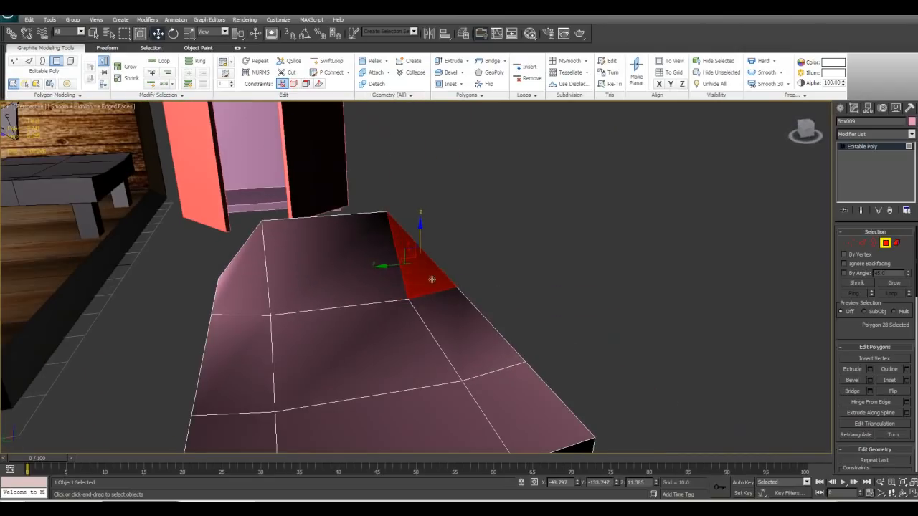
pyautogui.scroll(3, 445, 283)
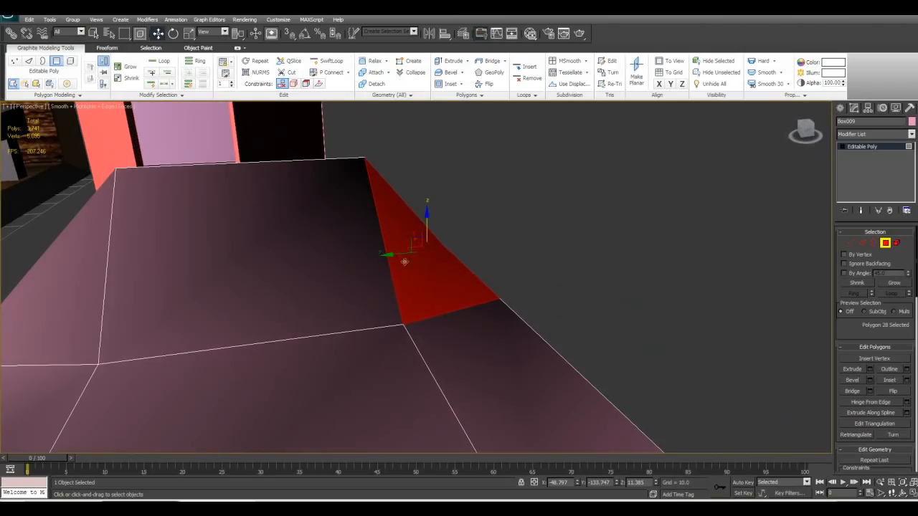
pyautogui.keyDown('alt'); pyautogui.moveTo(446, 268); pyautogui.dragTo(465, 311, button='middle'); pyautogui.keyUp('alt')
# Connect the corner polygon's inner vertex to its outer corner vertex with a diagonal edge
pyautogui.press('1')
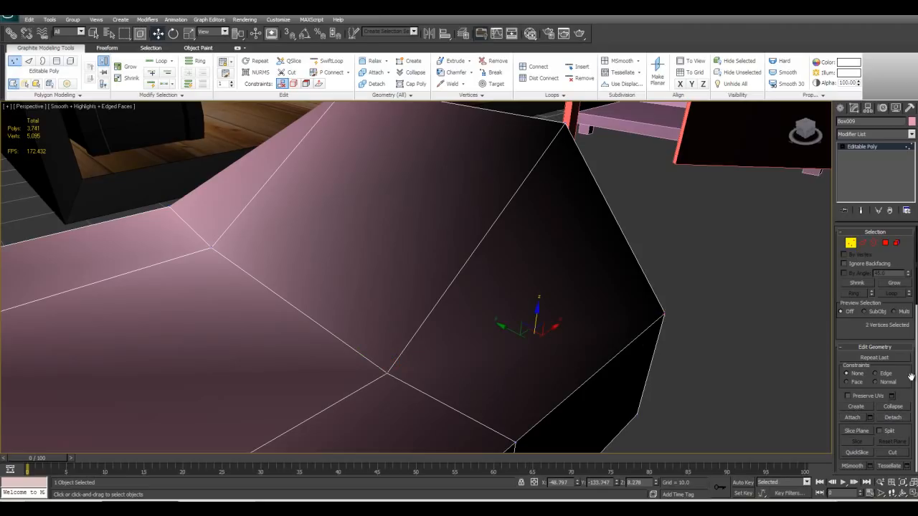
pyautogui.scroll(-10, 889, 322)
pyautogui.scroll(-5, 893, 386)
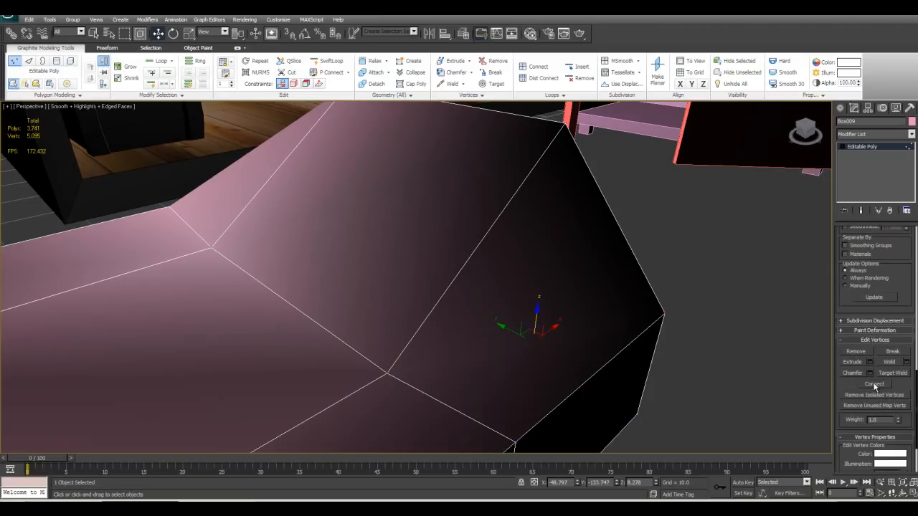
pyautogui.click(873, 385)
# Select the triangle next to the new diagonal and examine the split corner from several sides
pyautogui.keyDown('alt'); pyautogui.moveTo(610, 380); pyautogui.dragTo(492, 297, button='middle'); pyautogui.keyUp('alt')
pyautogui.scroll(-4, 477, 323)
pyautogui.scroll(5, 493, 296)
pyautogui.moveTo(427, 351); pyautogui.dragTo(428, 324, button='middle')
pyautogui.press('4')
pyautogui.click(422, 356)
pyautogui.scroll(-10, 370, 306)
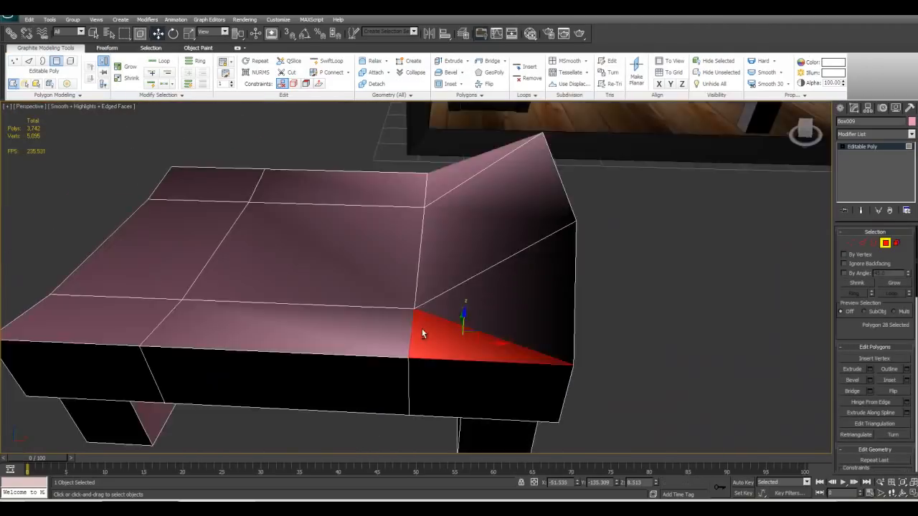
pyautogui.keyDown('alt'); pyautogui.moveTo(422, 330); pyautogui.dragTo(454, 365, button='middle'); pyautogui.keyUp('alt')
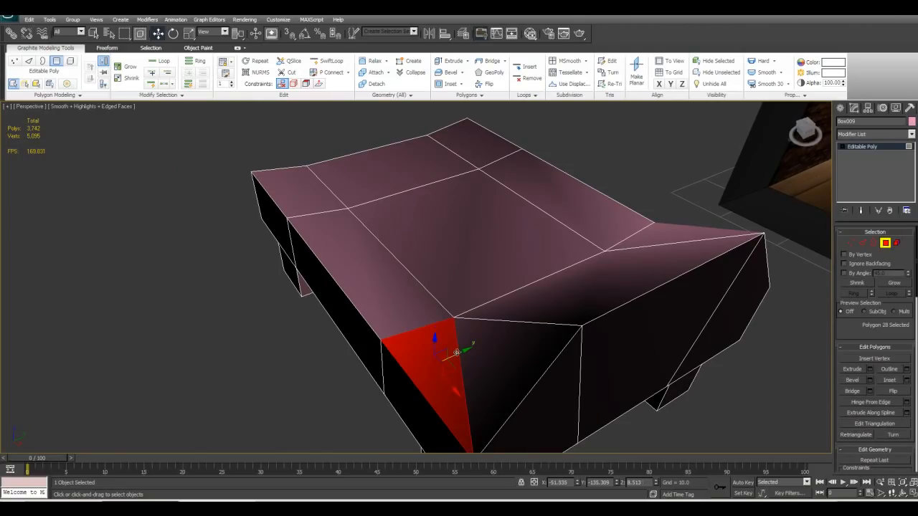
pyautogui.keyDown('alt'); pyautogui.moveTo(482, 369); pyautogui.dragTo(460, 347, button='middle'); pyautogui.keyUp('alt')
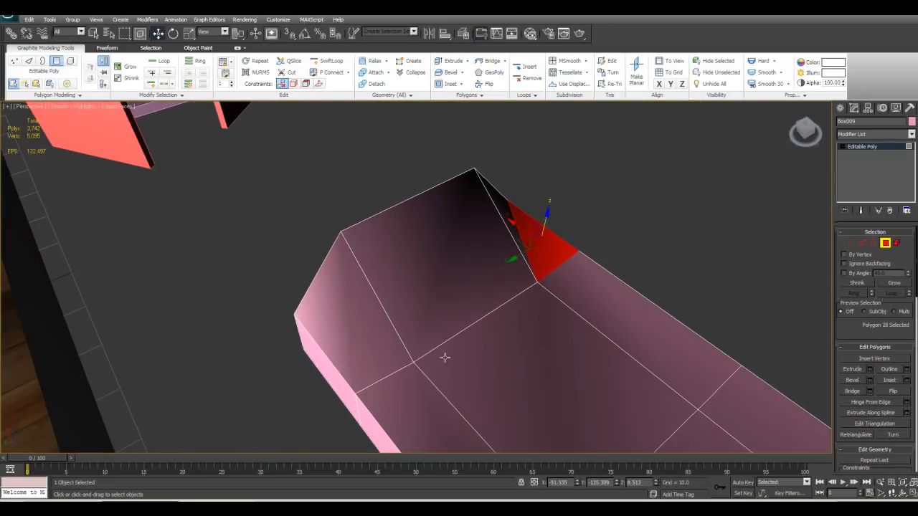
# Connect the inner and outer corner vertices of the matching polygon on the other side of the raised end
pyautogui.press('1')
pyautogui.keyDown('alt'); pyautogui.moveTo(364, 376); pyautogui.dragTo(371, 357, button='middle'); pyautogui.keyUp('alt')
pyautogui.keyDown('alt'); pyautogui.moveTo(365, 235); pyautogui.dragTo(364, 347, button='middle'); pyautogui.keyUp('alt')
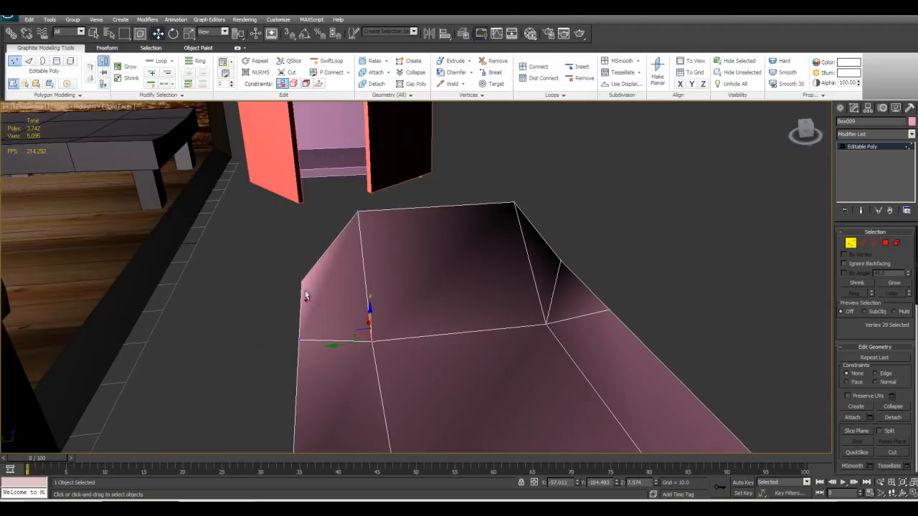
pyautogui.moveTo(856, 339); pyautogui.dragTo(843, 280)
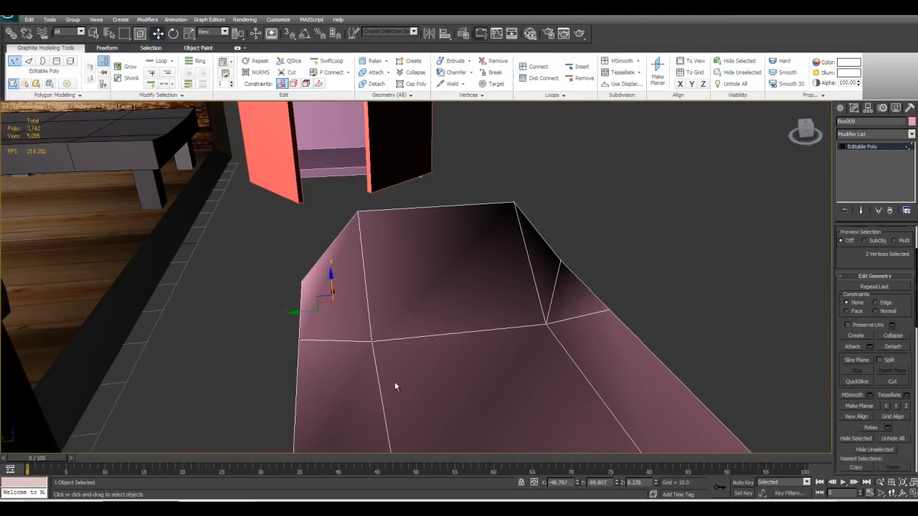
pyautogui.rightClick(543, 351)
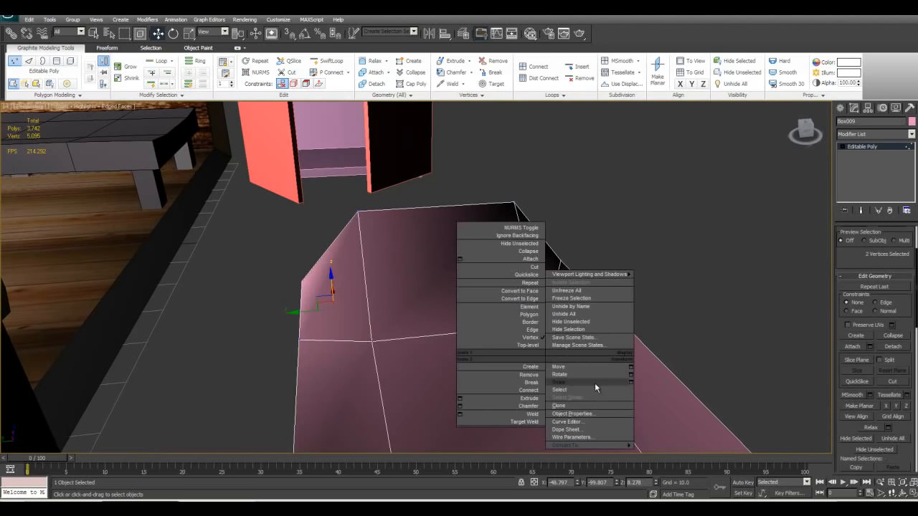
pyautogui.click(522, 395)
pyautogui.keyDown('alt'); pyautogui.moveTo(523, 394); pyautogui.dragTo(399, 312, button='middle'); pyautogui.keyUp('alt')
# Remove the two diagonal edges from the corner polygons beside the raised end
pyautogui.press('2')
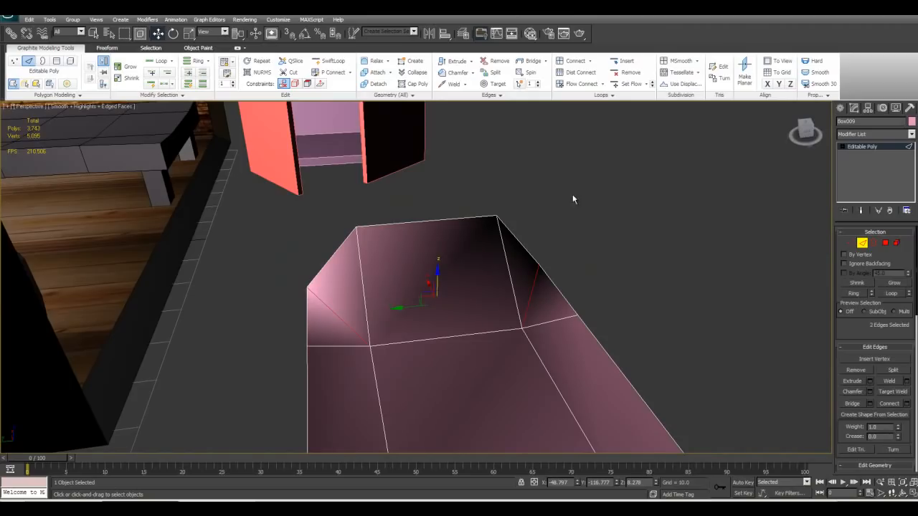
pyautogui.rightClick(503, 267)
pyautogui.moveTo(397, 262); pyautogui.dragTo(435, 266, button='middle')
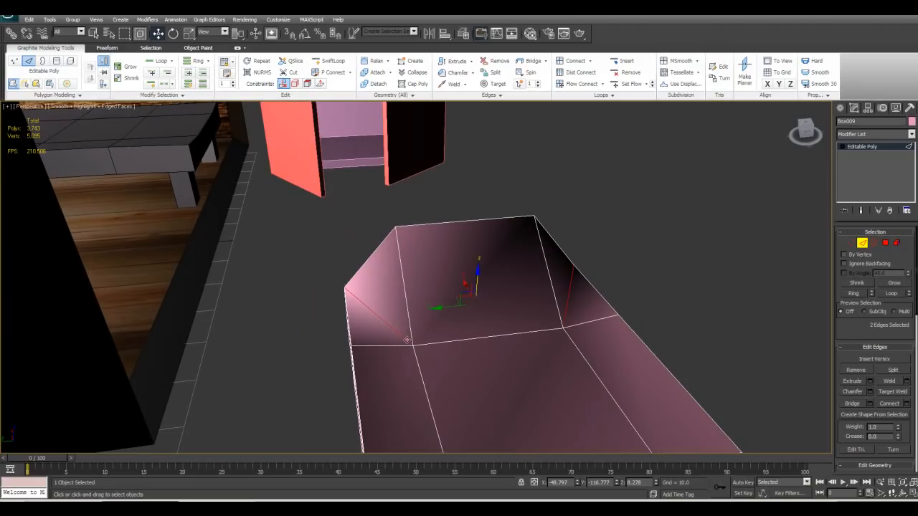
pyautogui.moveTo(414, 332); pyautogui.dragTo(508, 313, button='middle')
pyautogui.scroll(3, 331, 310)
pyautogui.scroll(-3, 488, 309)
pyautogui.rightClick(532, 311)
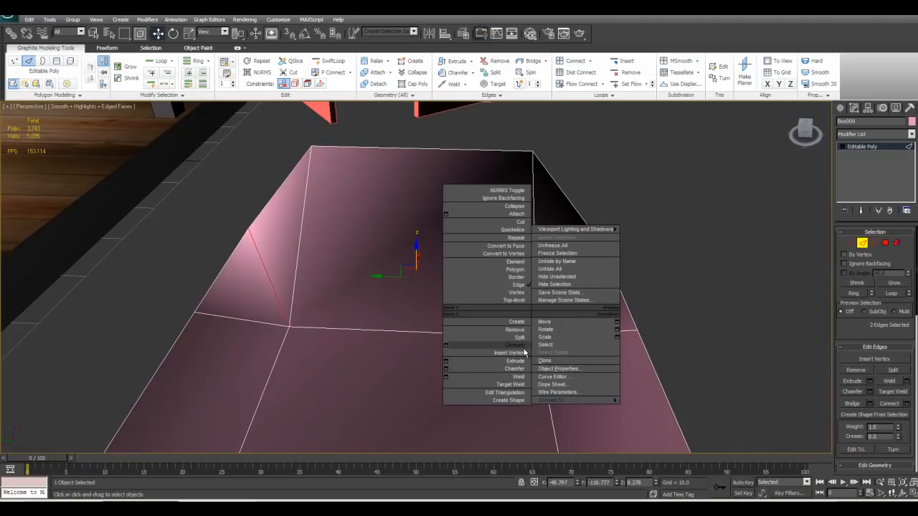
pyautogui.click(524, 352)
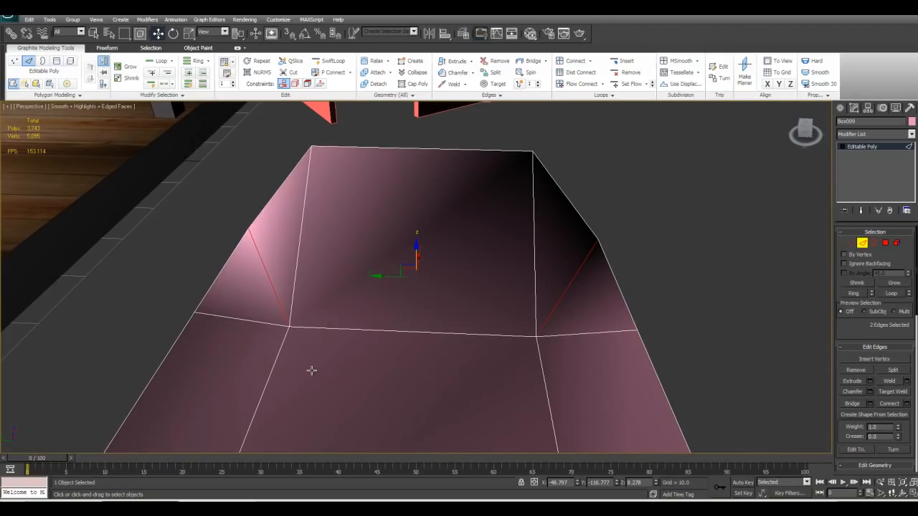
pyautogui.press('BackSpace')
# Connect the raised end's top corner vertex to the outer rim vertex at the foot of its slope, reversing the corner diagonal
pyautogui.press('1')
pyautogui.moveTo(341, 332); pyautogui.dragTo(251, 347, button='middle')
pyautogui.scroll(2, 322, 325)
pyautogui.scroll(-2, 321, 325)
pyautogui.keyDown('alt'); pyautogui.moveTo(208, 369); pyautogui.dragTo(227, 358, button='middle'); pyautogui.keyUp('alt')
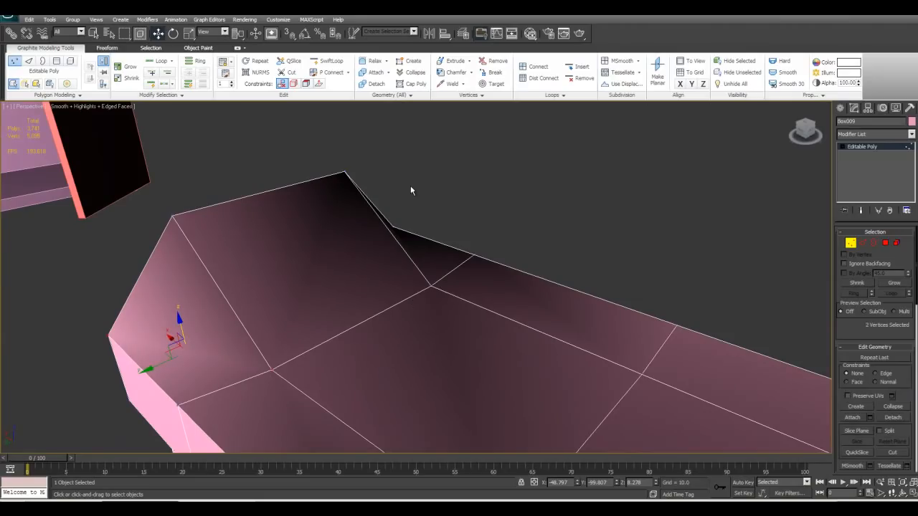
pyautogui.keyDown('alt'); pyautogui.moveTo(423, 219); pyautogui.dragTo(576, 324, button='middle'); pyautogui.keyUp('alt')
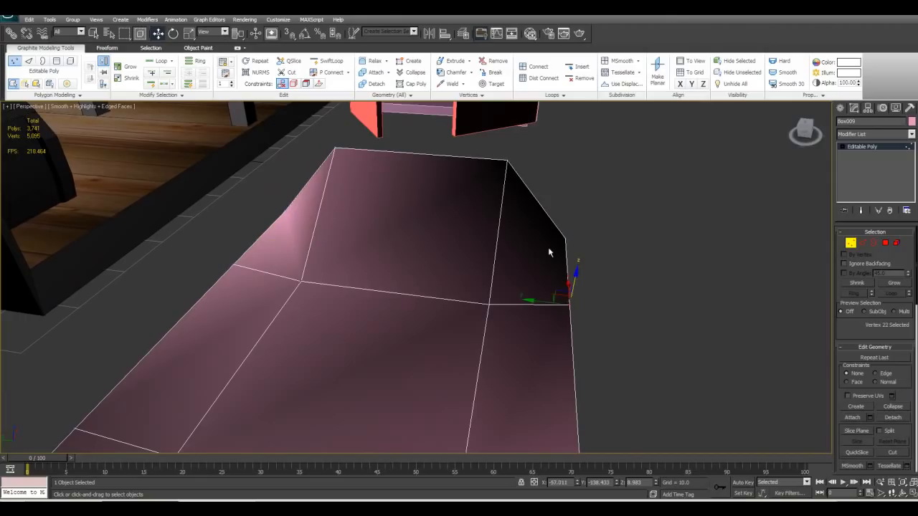
pyautogui.keyDown('alt'); pyautogui.moveTo(536, 271); pyautogui.dragTo(731, 442, button='middle'); pyautogui.keyUp('alt')
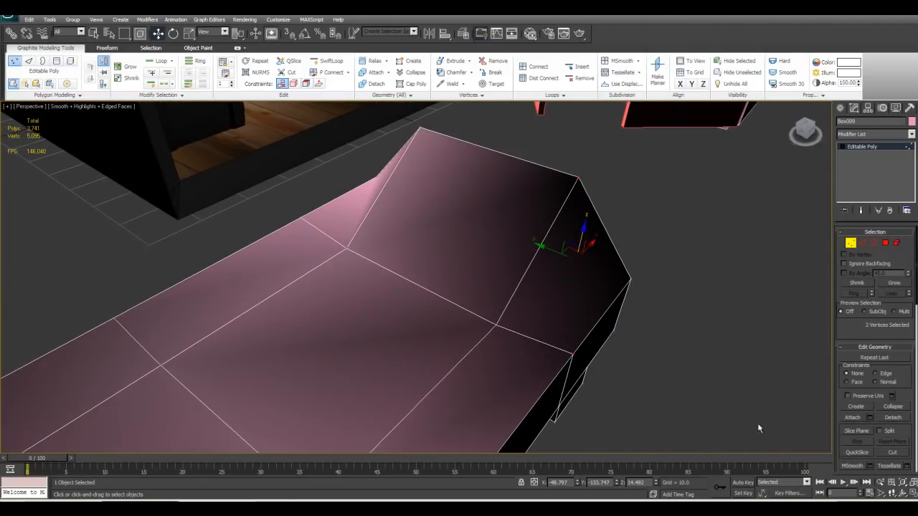
pyautogui.scroll(-5, 897, 387)
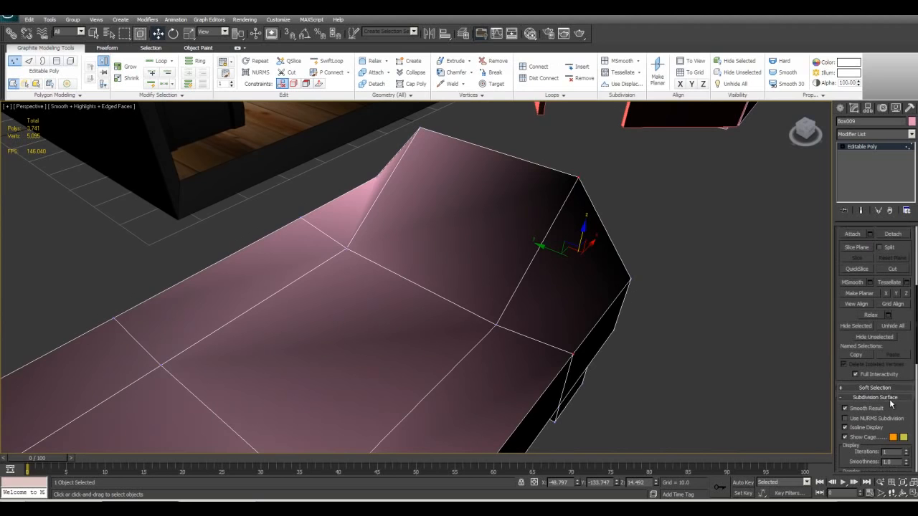
pyautogui.rightClick(575, 319)
# Connect the matching top corner vertex and outer rim vertex on the opposite side of the raised end
pyautogui.keyDown('alt'); pyautogui.moveTo(569, 354); pyautogui.dragTo(243, 416, button='middle'); pyautogui.keyUp('alt')
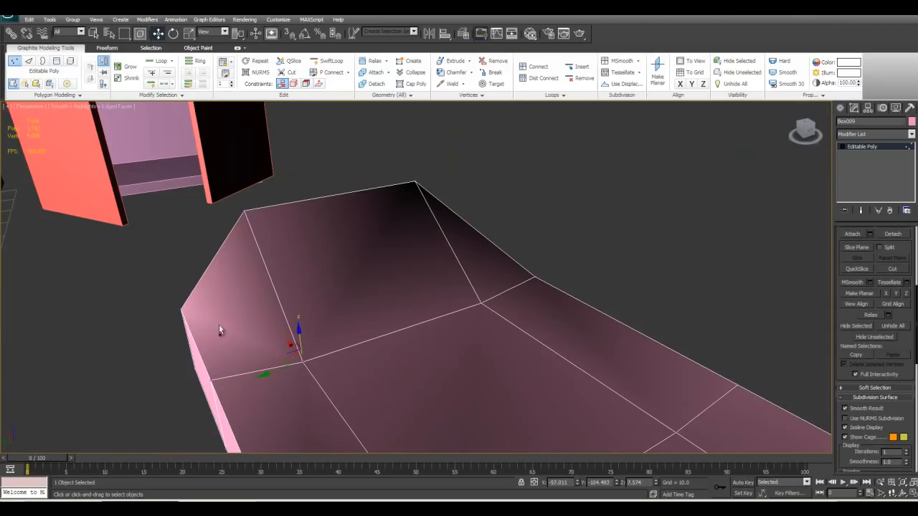
pyautogui.rightClick(158, 308)
pyautogui.click(147, 341)
pyautogui.keyDown('alt'); pyautogui.moveTo(261, 327); pyautogui.dragTo(221, 319, button='middle'); pyautogui.keyUp('alt')
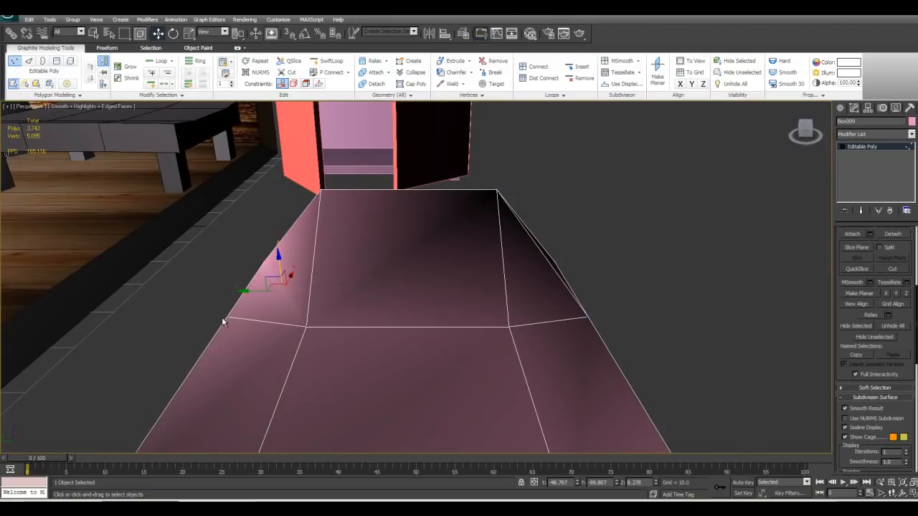
pyautogui.rightClick(321, 192)
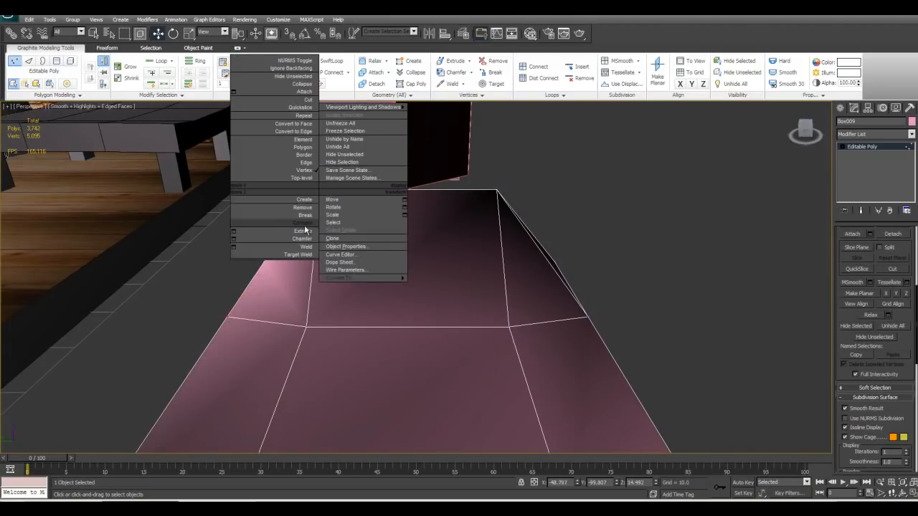
pyautogui.click(299, 229)
pyautogui.keyDown('alt'); pyautogui.moveTo(298, 230); pyautogui.dragTo(511, 289, button='middle'); pyautogui.keyUp('alt')
pyautogui.scroll(5, 497, 275)
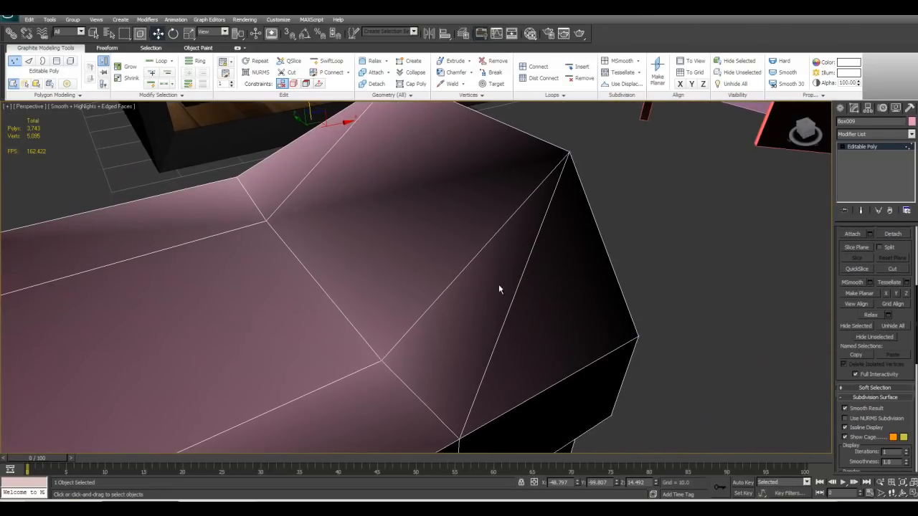
pyautogui.scroll(-5, 454, 309)
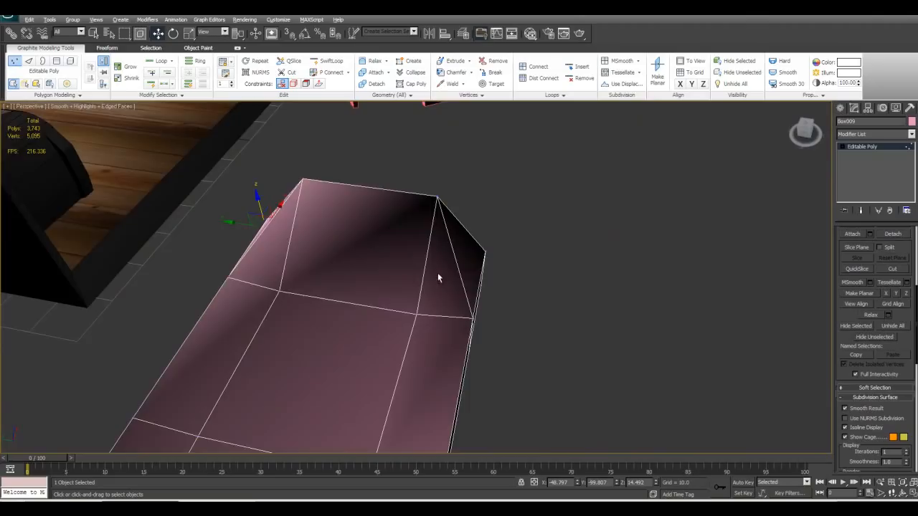
# Select all of the bed's polygons, apply Hard shading to them and leave polygon editing
pyautogui.keyDown('alt'); pyautogui.moveTo(437, 273); pyautogui.dragTo(418, 287, button='middle'); pyautogui.keyUp('alt')
pyautogui.press('4')
pyautogui.click(446, 292)
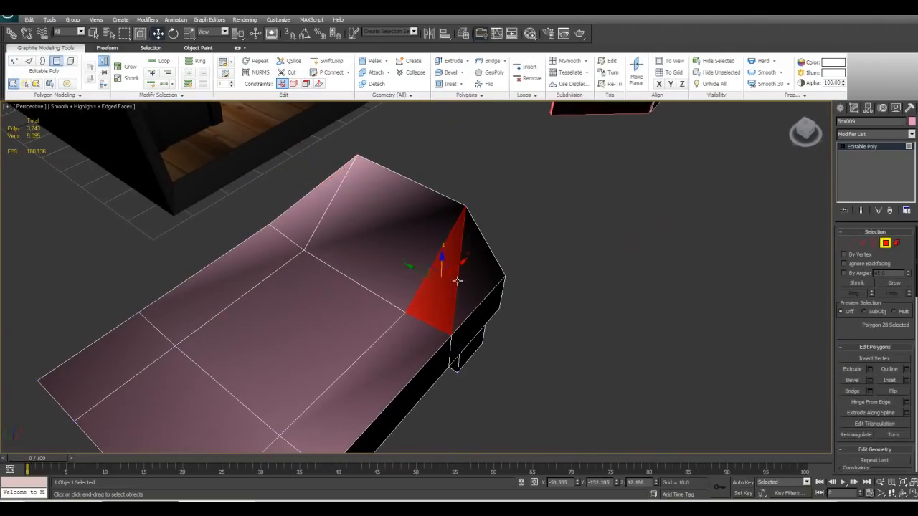
pyautogui.hotkey('ctrl', 'a')
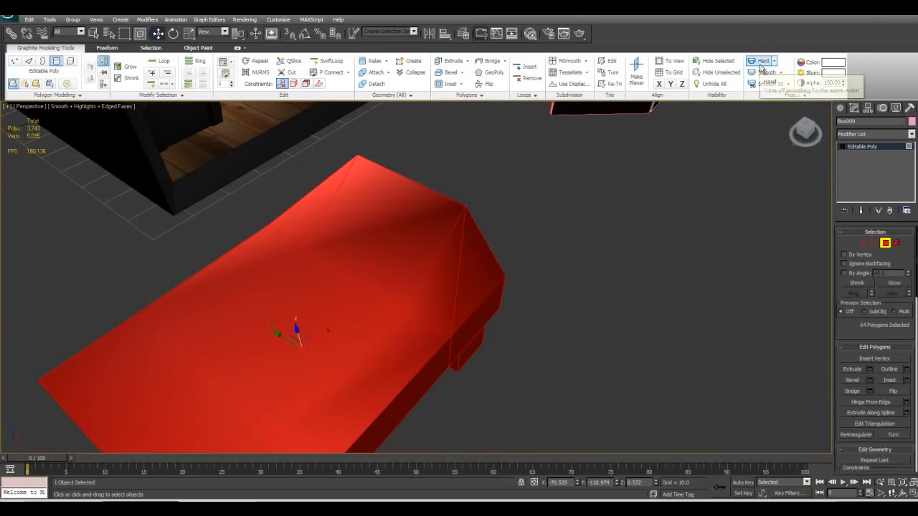
pyautogui.click(765, 72)
pyautogui.click(650, 314)
pyautogui.click(886, 245)
# Examine the hard-shaded bed from all sides, checking the raised end, mattress surface and legs
pyautogui.keyDown('alt'); pyautogui.moveTo(548, 269); pyautogui.dragTo(571, 287, button='middle'); pyautogui.keyUp('alt')
pyautogui.scroll(-4, 540, 275)
pyautogui.scroll(5, 567, 318)
pyautogui.keyDown('alt'); pyautogui.moveTo(568, 319); pyautogui.dragTo(609, 135, button='middle'); pyautogui.keyUp('alt')
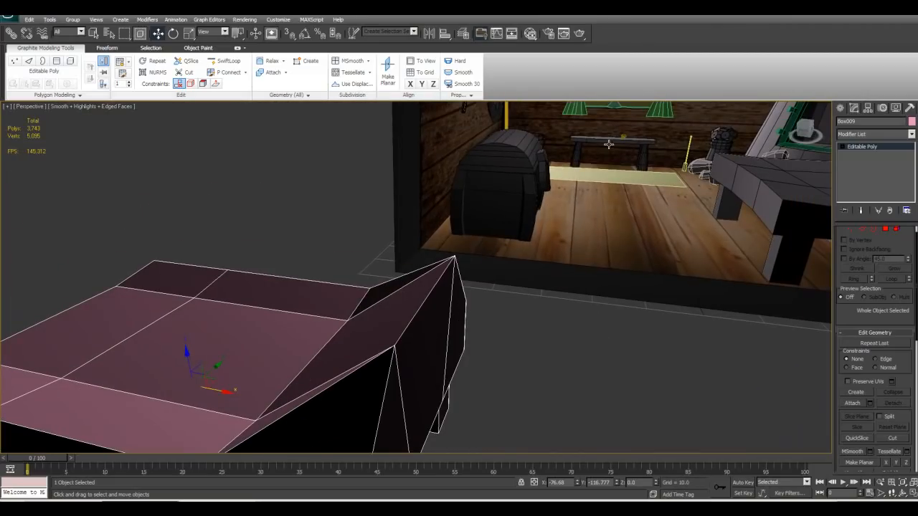
pyautogui.scroll(-6, 374, 337)
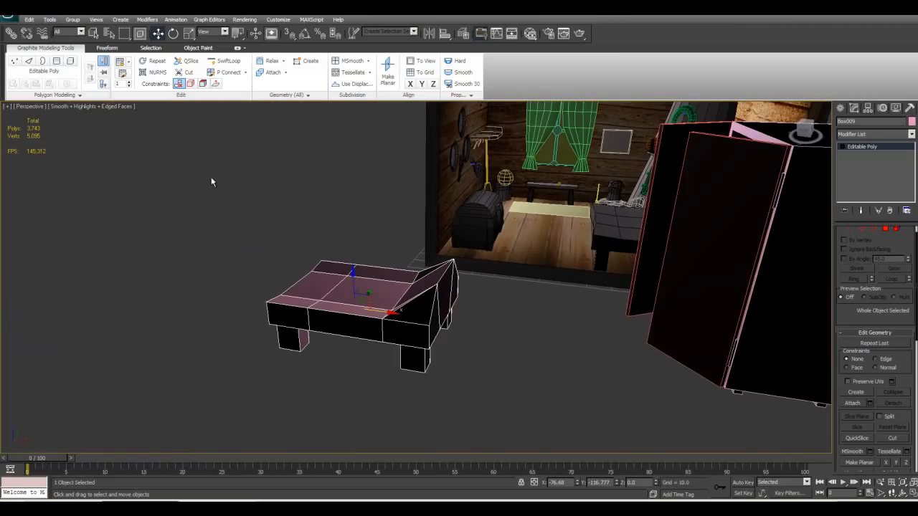
pyautogui.moveTo(469, 427); pyautogui.dragTo(474, 439)
pyautogui.keyDown('alt'); pyautogui.moveTo(364, 374); pyautogui.dragTo(401, 388, button='middle'); pyautogui.keyUp('alt')
pyautogui.scroll(5, 340, 374)
pyautogui.keyDown('alt'); pyautogui.moveTo(340, 374); pyautogui.dragTo(498, 259, button='middle'); pyautogui.keyUp('alt')
pyautogui.scroll(-4, 389, 320)
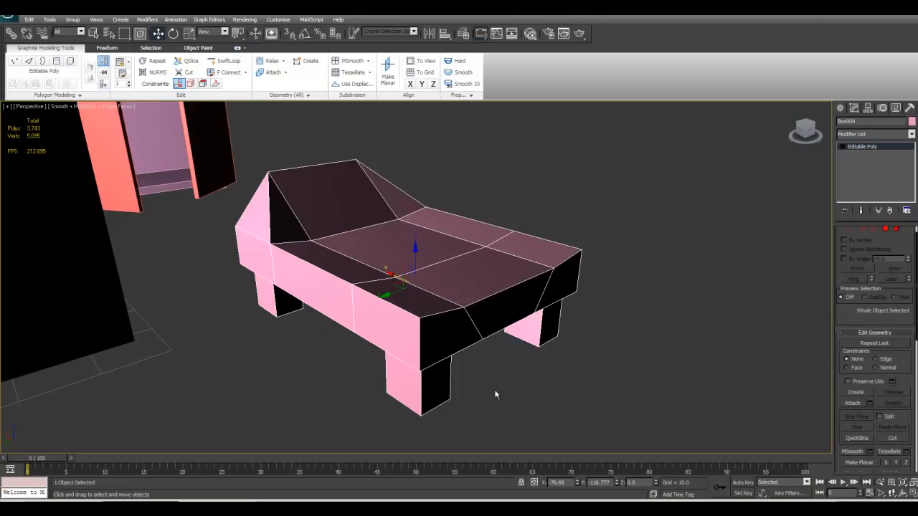
pyautogui.keyDown('alt'); pyautogui.moveTo(471, 211); pyautogui.dragTo(685, 221, button='middle'); pyautogui.keyUp('alt')
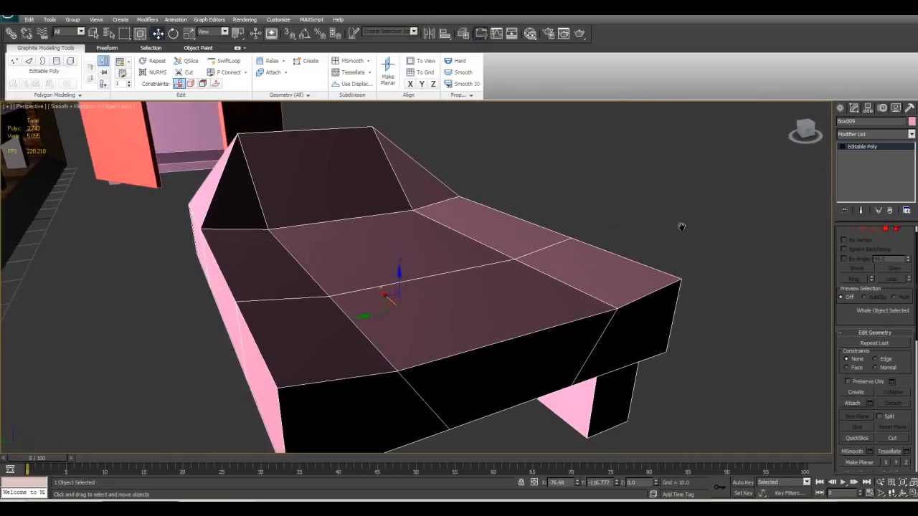
pyautogui.scroll(-4, 684, 221)
# Smooth the whole bed and hide the edged-face display to show only its shading
pyautogui.click(462, 84)
pyautogui.moveTo(492, 194)
pyautogui.keyDown('alt'); pyautogui.mouseDown(button='middle')
pyautogui.moveTo(520, 268)
pyautogui.moveTo(516, 310)
pyautogui.moveTo(496, 298)
pyautogui.moveTo(543, 248)
pyautogui.moveTo(524, 261)
pyautogui.mouseUp(button='middle'); pyautogui.keyUp('alt')
pyautogui.scroll(2, 527, 266)
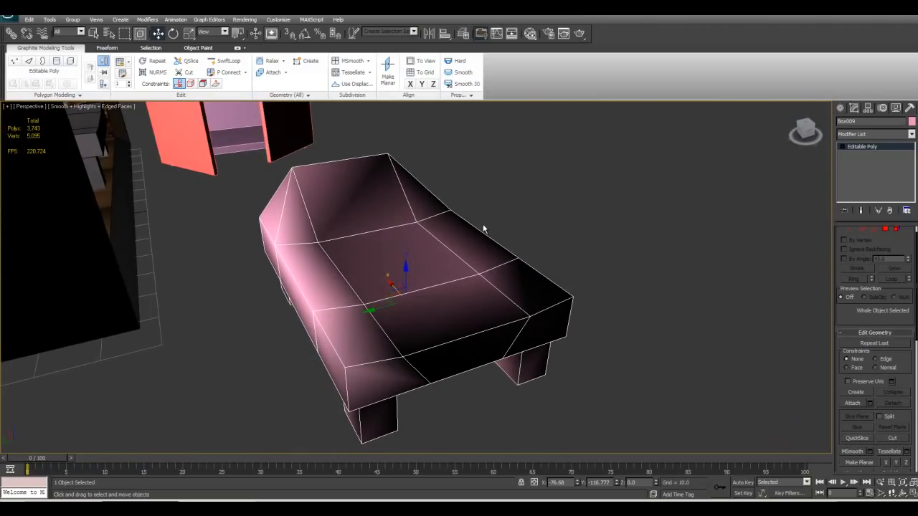
pyautogui.press('F4')
pyautogui.moveTo(518, 250)
pyautogui.keyDown('alt'); pyautogui.mouseDown(button='middle')
pyautogui.moveTo(498, 272)
pyautogui.moveTo(518, 307)
pyautogui.moveTo(540, 267)
pyautogui.moveTo(502, 294)
pyautogui.moveTo(495, 273)
pyautogui.mouseUp(button='middle'); pyautogui.keyUp('alt')
# Apply Smooth 30 to the bed and check the shading along its top and side edges
pyautogui.click(451, 85)
pyautogui.moveTo(377, 301)
pyautogui.keyDown('alt'); pyautogui.mouseDown(button='middle')
pyautogui.moveTo(381, 314)
pyautogui.moveTo(352, 307)
pyautogui.moveTo(349, 260)
pyautogui.moveTo(446, 226)
pyautogui.mouseUp(button='middle'); pyautogui.keyUp('alt')
pyautogui.keyDown('alt'); pyautogui.moveTo(282, 235); pyautogui.dragTo(424, 270, button='middle'); pyautogui.keyUp('alt')
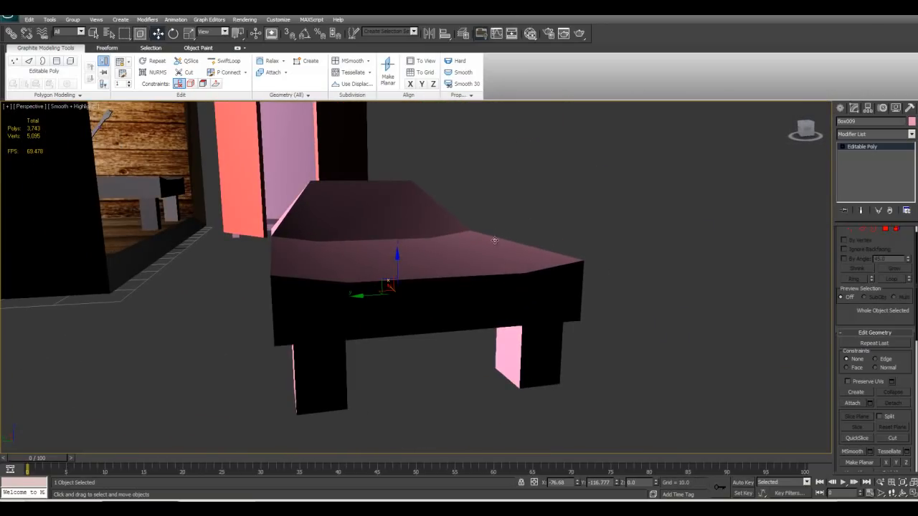
pyautogui.moveTo(279, 257)
pyautogui.keyDown('alt'); pyautogui.mouseDown(button='middle')
pyautogui.moveTo(375, 299)
pyautogui.moveTo(287, 258)
pyautogui.mouseUp(button='middle'); pyautogui.keyUp('alt')
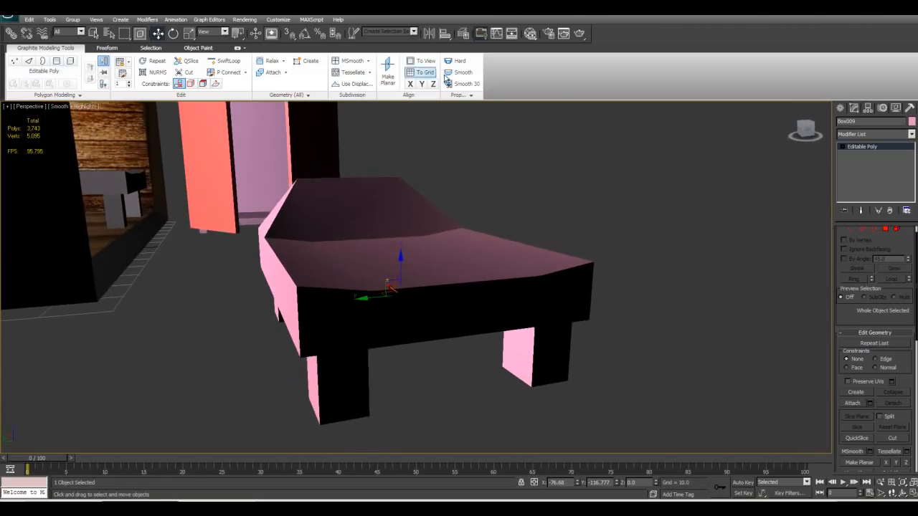
pyautogui.keyDown('alt'); pyautogui.moveTo(334, 188); pyautogui.dragTo(378, 287, button='middle'); pyautogui.keyUp('alt')
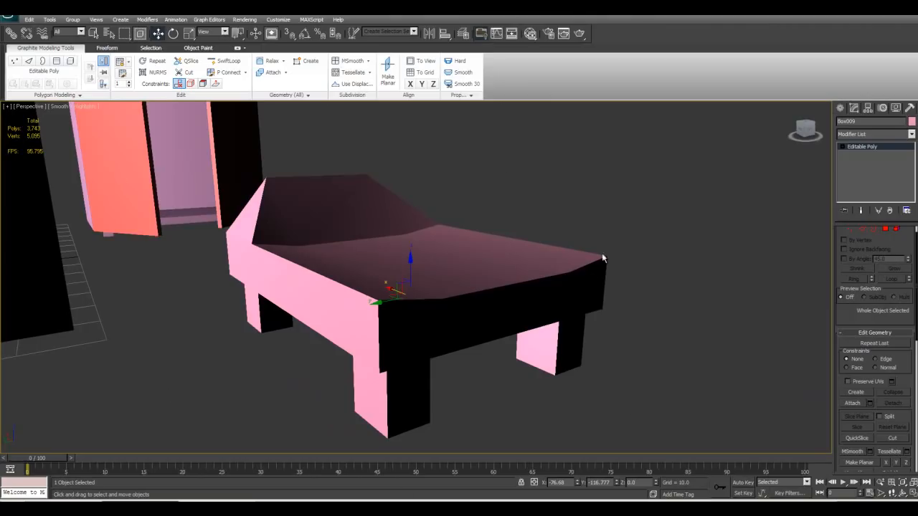
pyautogui.click(467, 84)
pyautogui.keyDown('alt'); pyautogui.moveTo(536, 238); pyautogui.dragTo(449, 232, button='middle'); pyautogui.keyUp('alt')
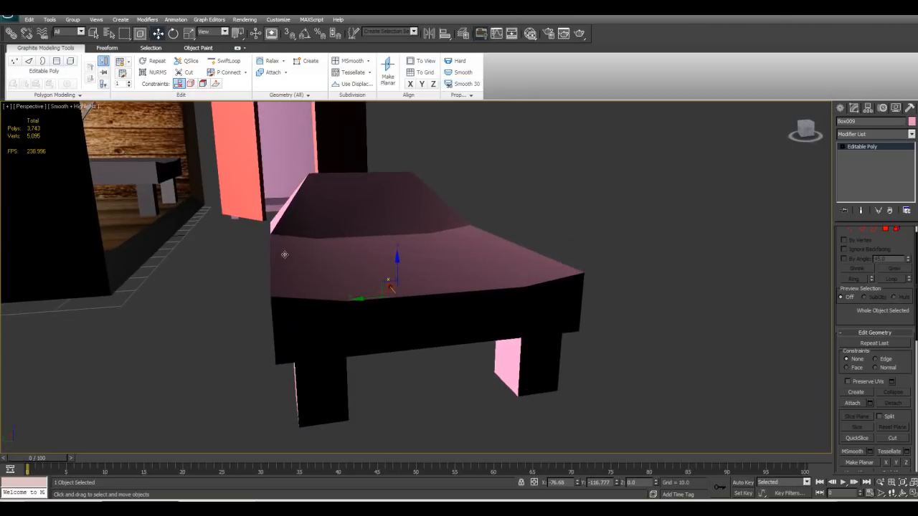
pyautogui.keyDown('alt'); pyautogui.moveTo(419, 289); pyautogui.dragTo(373, 291, button='middle'); pyautogui.keyUp('alt')
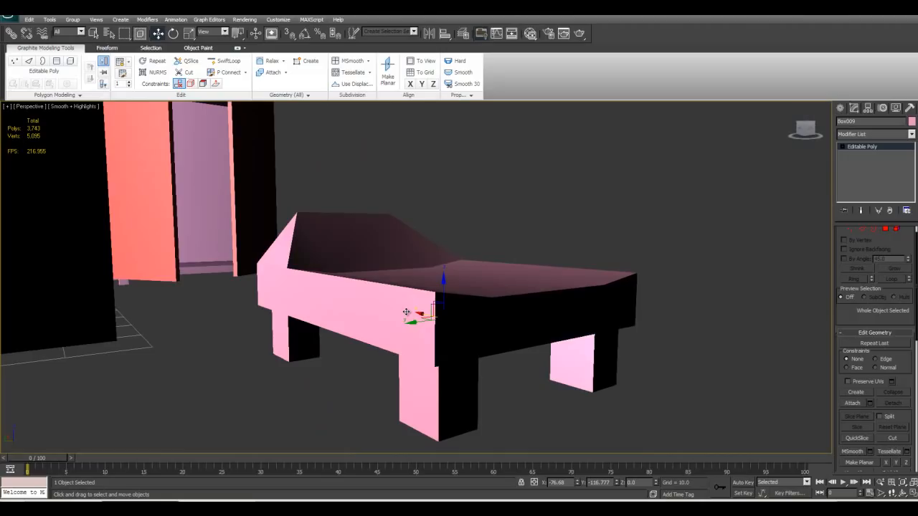
# Select the three polygons along the bed frame's long side and examine their edge against the mattress surface
pyautogui.press('4')
pyautogui.click(401, 310)
pyautogui.keyDown('ctrl'); pyautogui.click(329, 310); pyautogui.keyUp('ctrl')
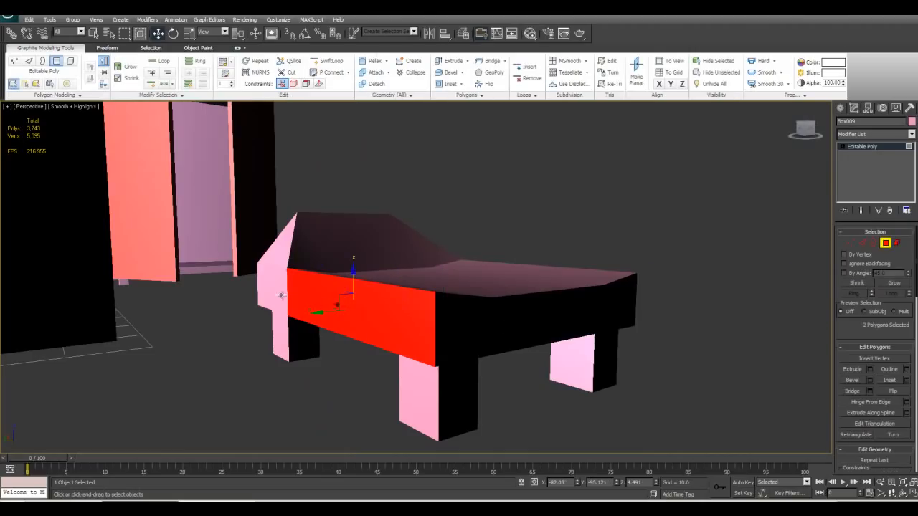
pyautogui.keyDown('alt'); pyautogui.moveTo(370, 323); pyautogui.dragTo(406, 336, button='middle'); pyautogui.keyUp('alt')
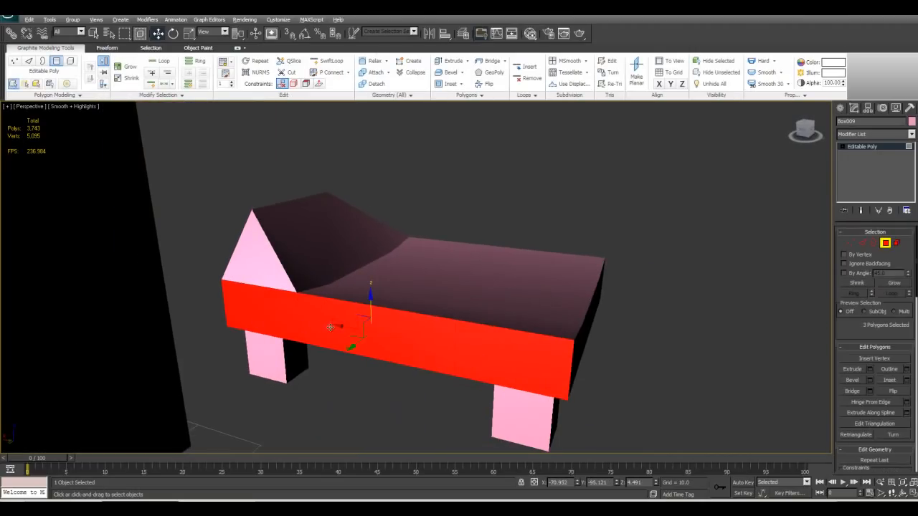
pyautogui.keyDown('alt'); pyautogui.moveTo(304, 327); pyautogui.dragTo(241, 322, button='middle'); pyautogui.keyUp('alt')
pyautogui.moveTo(374, 337)
pyautogui.keyDown('alt'); pyautogui.mouseDown(button='middle')
pyautogui.moveTo(278, 286)
pyautogui.moveTo(277, 301)
pyautogui.mouseUp(button='middle'); pyautogui.keyUp('alt')
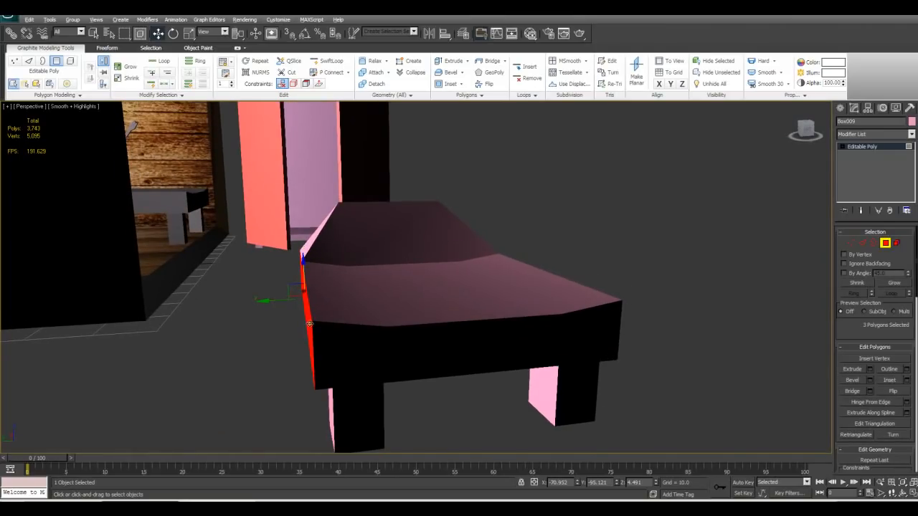
# Select individual polygons across the bed's sides and top one after another to examine how they are shaded
pyautogui.keyDown('alt'); pyautogui.moveTo(327, 318); pyautogui.dragTo(318, 330, button='middle'); pyautogui.keyUp('alt')
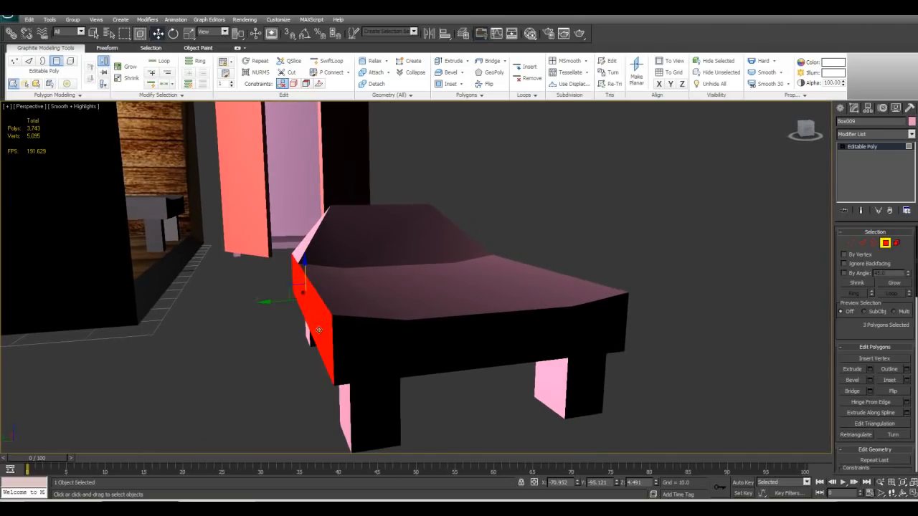
pyautogui.click(324, 269)
pyautogui.click(395, 268)
pyautogui.click(480, 256)
pyautogui.click(498, 265)
pyautogui.click(362, 280)
pyautogui.click(337, 281)
pyautogui.click(431, 276)
pyautogui.click(487, 266)
pyautogui.keyDown('alt'); pyautogui.moveTo(269, 379); pyautogui.dragTo(433, 403, button='middle'); pyautogui.keyUp('alt')
pyautogui.click(261, 300)
pyautogui.click(299, 311)
pyautogui.click(423, 372)
pyautogui.click(453, 353)
pyautogui.click(504, 316)
pyautogui.click(570, 271)
pyautogui.keyDown('alt'); pyautogui.moveTo(573, 271); pyautogui.dragTo(444, 261, button='middle'); pyautogui.keyUp('alt')
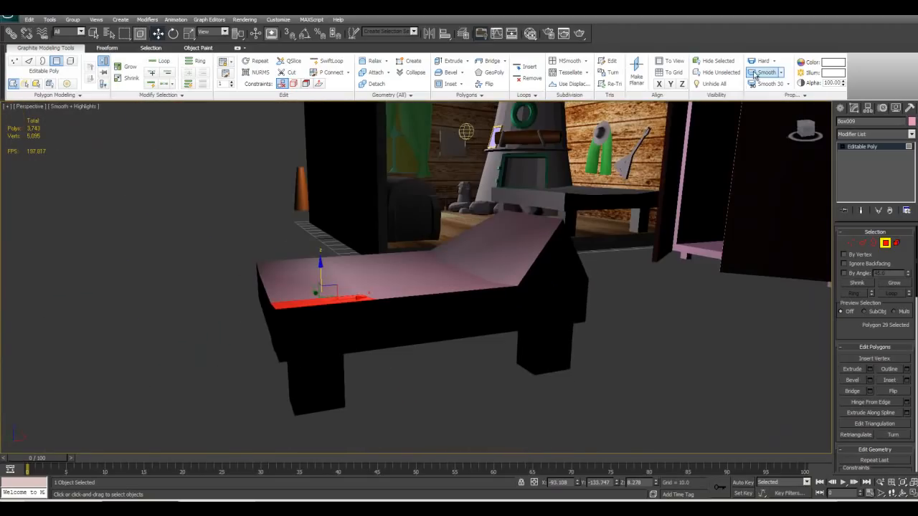
# Apply Hard shading to the bed's polygons and leave polygon-level editing
pyautogui.keyDown('alt'); pyautogui.moveTo(566, 179); pyautogui.dragTo(624, 243, button='middle'); pyautogui.keyUp('alt')
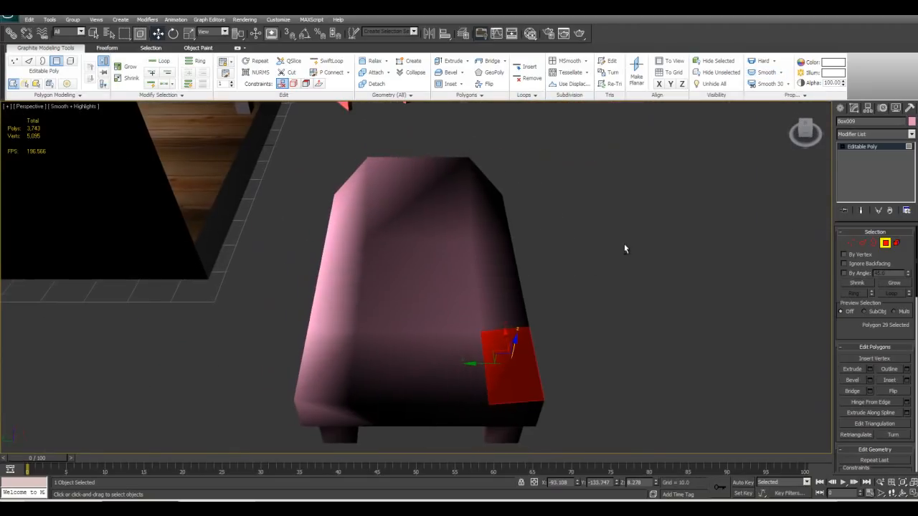
pyautogui.scroll(-3, 624, 243)
pyautogui.click(760, 63)
pyautogui.keyDown('alt'); pyautogui.moveTo(404, 211); pyautogui.dragTo(489, 228, button='middle'); pyautogui.keyUp('alt')
pyautogui.press('4')
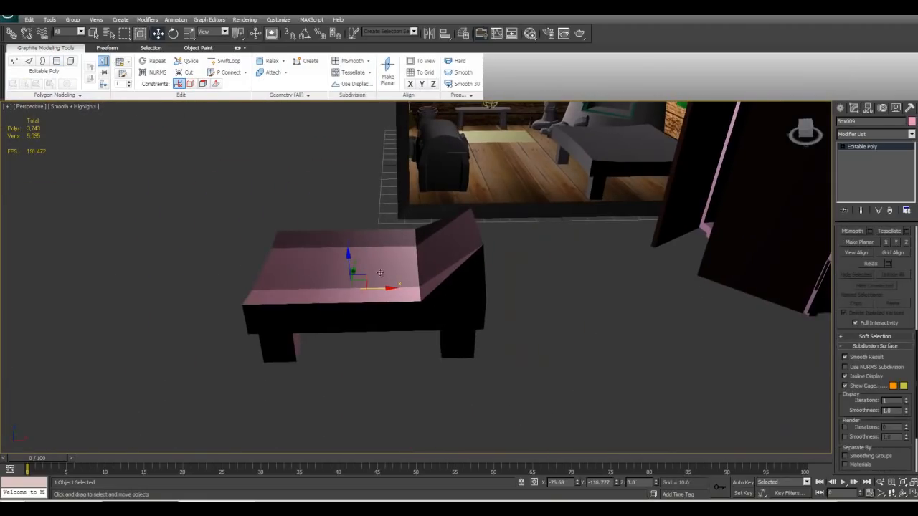
# Turn on edged faces in the perspective view and switch the bed to edge-level editing
pyautogui.press('F4')
pyautogui.keyDown('alt'); pyautogui.moveTo(389, 290); pyautogui.dragTo(411, 296, button='middle'); pyautogui.keyUp('alt')
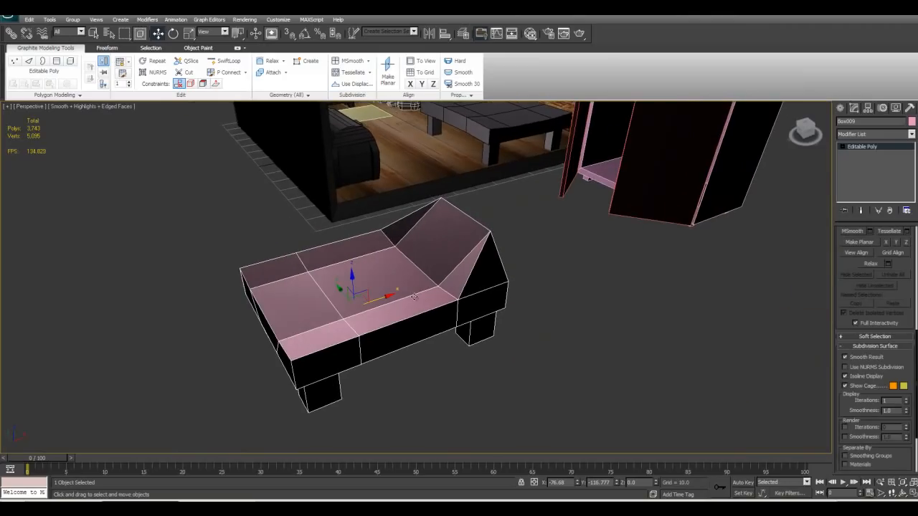
pyautogui.scroll(4, 903, 366)
pyautogui.scroll(6, 873, 255)
pyautogui.scroll(-15, 872, 359)
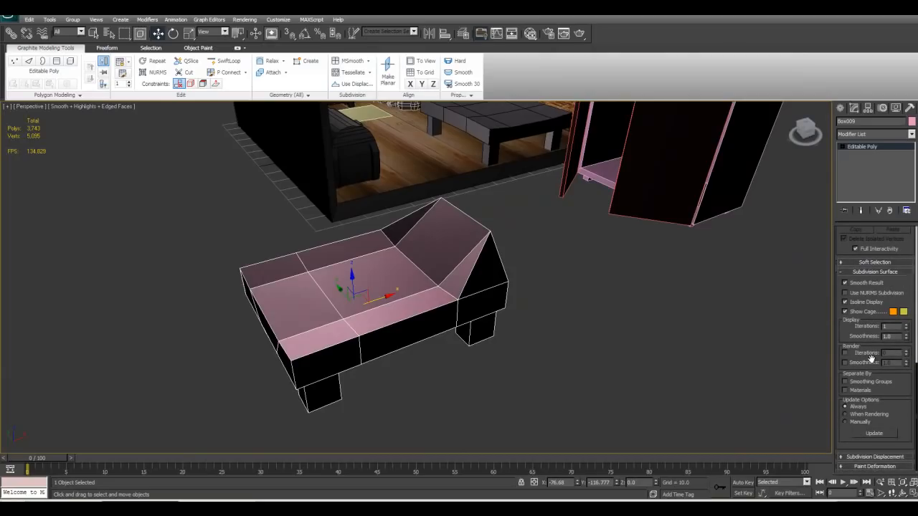
pyautogui.press('2')
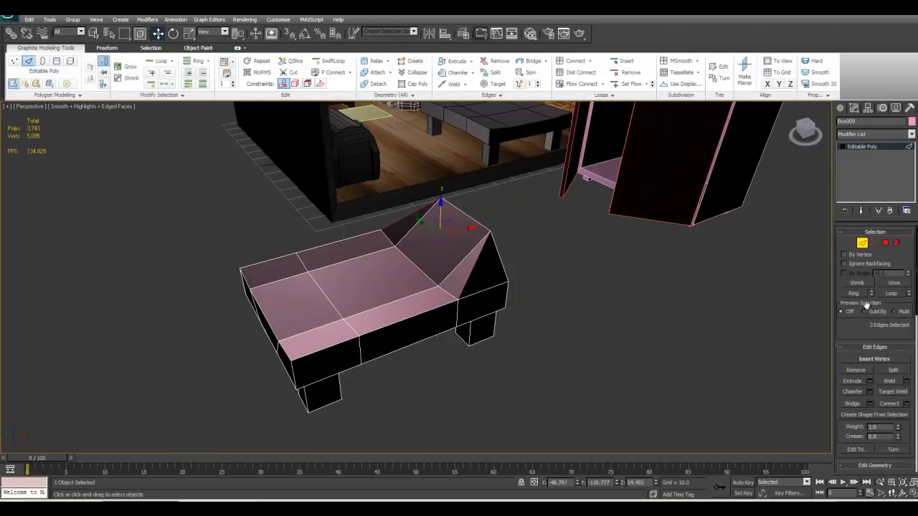
# Look through the bed's edge-editing settings and collapse the Subdivision Surface rollout
pyautogui.scroll(-2, 871, 332)
pyautogui.scroll(2, 868, 337)
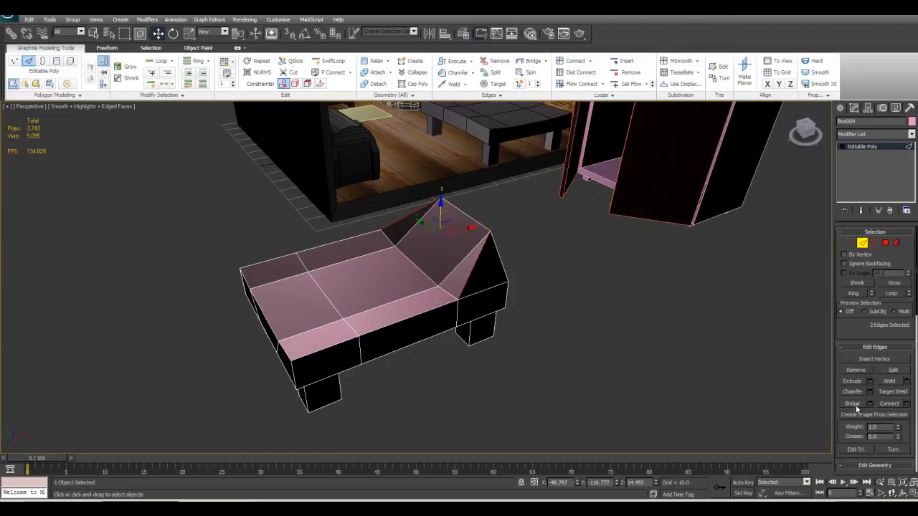
pyautogui.moveTo(881, 326); pyautogui.dragTo(858, 326)
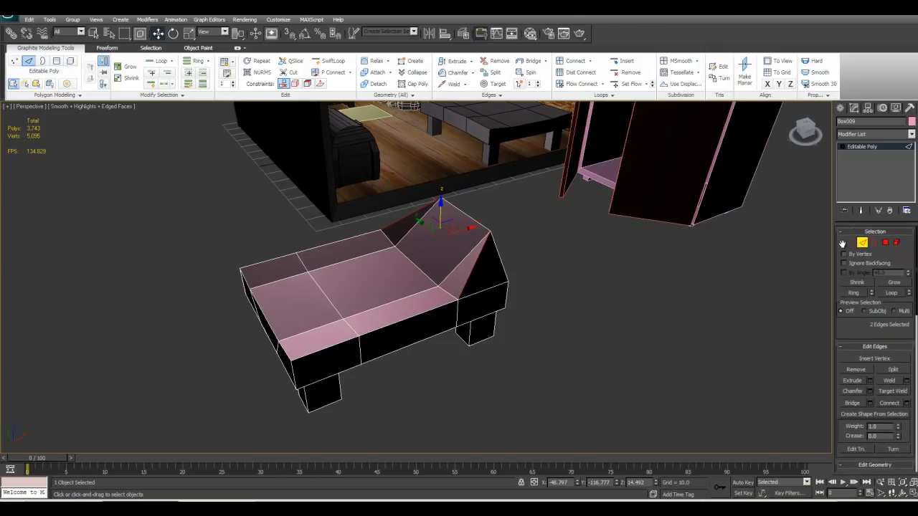
pyautogui.scroll(-5, 872, 287)
pyautogui.scroll(-10, 879, 411)
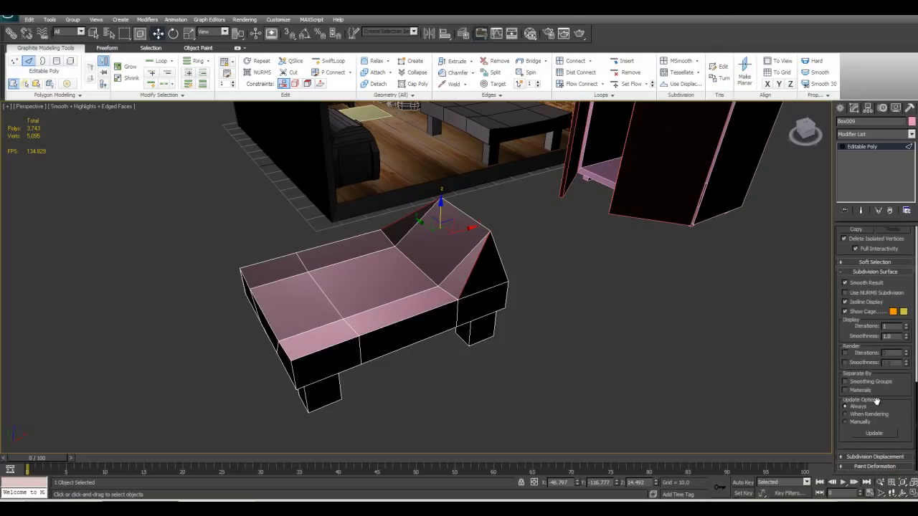
pyautogui.scroll(1, 857, 322)
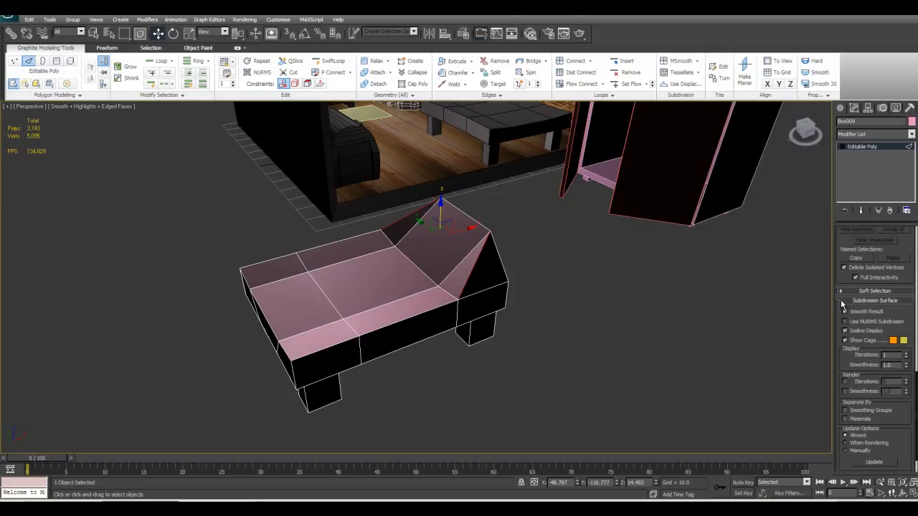
pyautogui.click(842, 302)
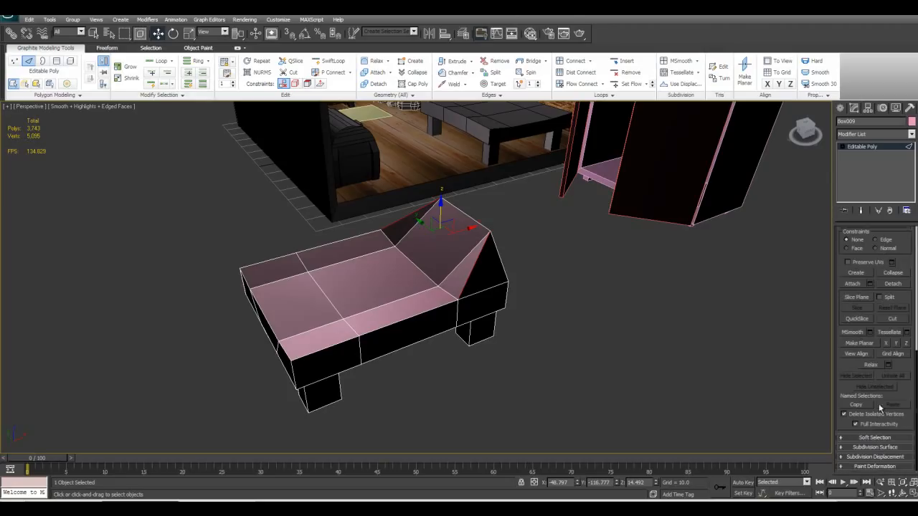
# Collapse the Edit Geometry and Edit Edges rollouts, keeping Subdivision Displacement collapsed after a brief look inside
pyautogui.scroll(2, 876, 454)
pyautogui.scroll(-2, 875, 447)
pyautogui.scroll(4, 851, 428)
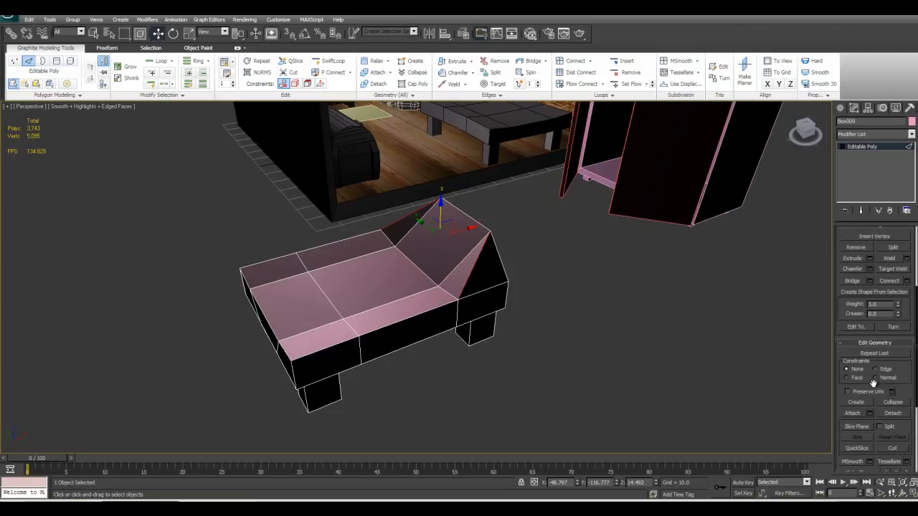
pyautogui.click(842, 343)
pyautogui.scroll(1, 864, 349)
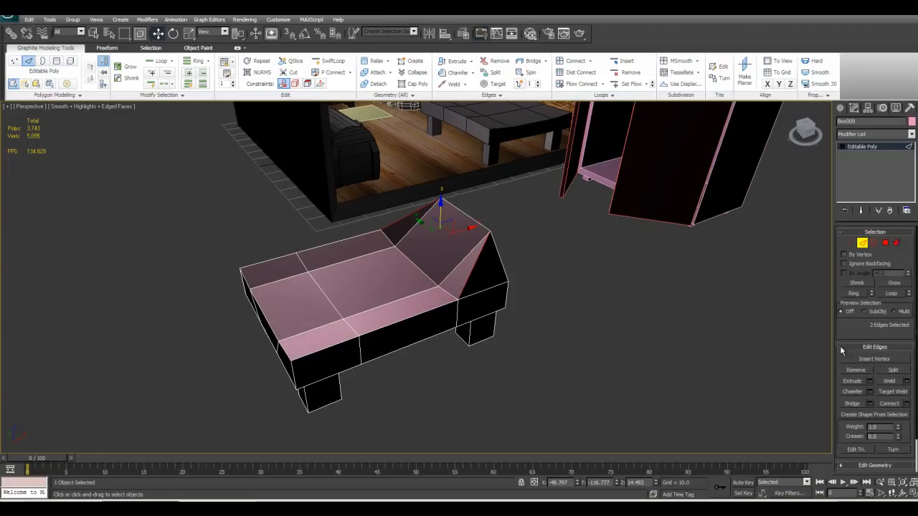
pyautogui.click(843, 348)
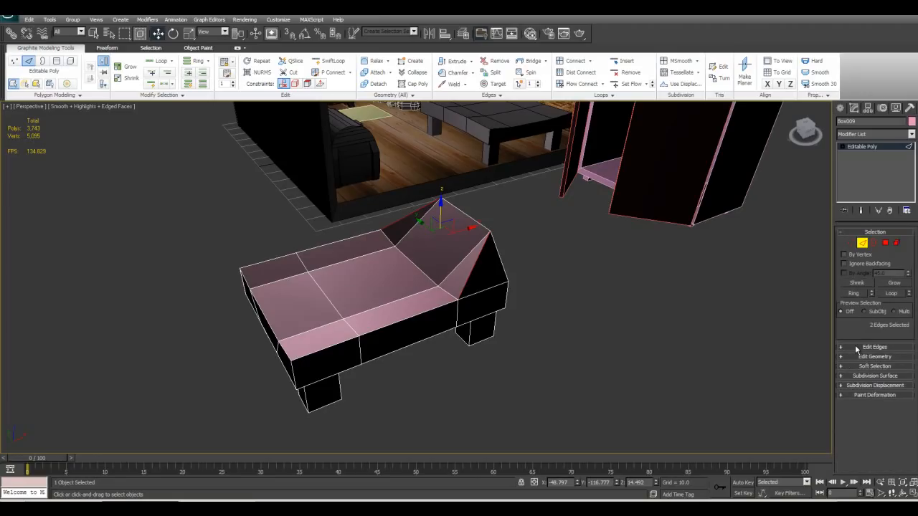
pyautogui.click(842, 386)
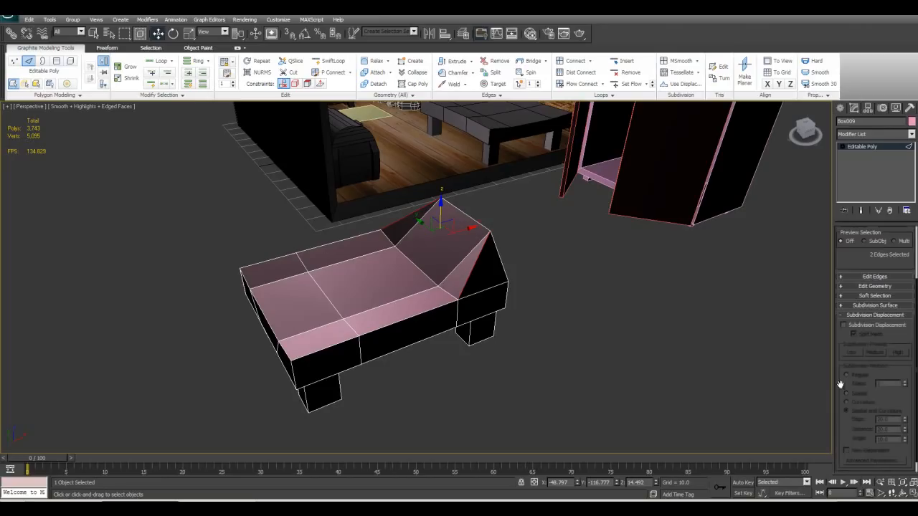
pyautogui.click(842, 315)
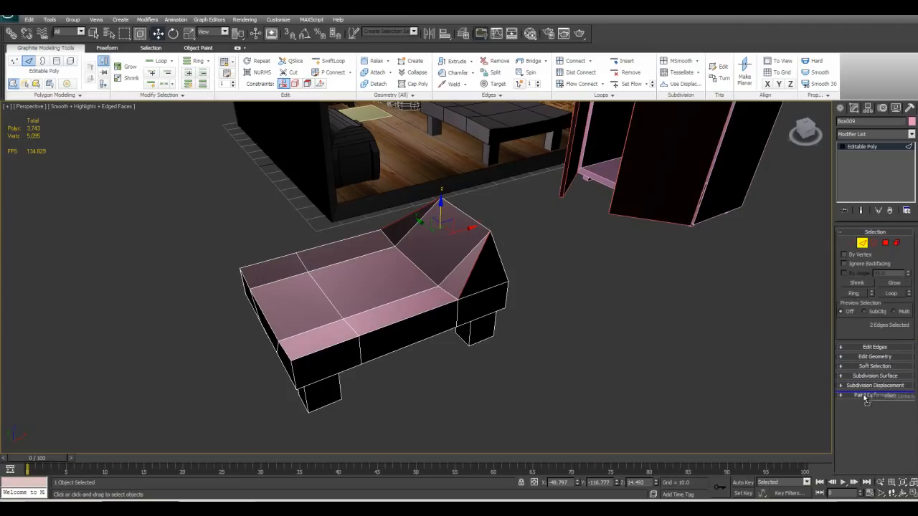
# Try out rollout reordering by moving Edit Geometry above Edit Edges and back again
pyautogui.moveTo(873, 361); pyautogui.dragTo(879, 350)
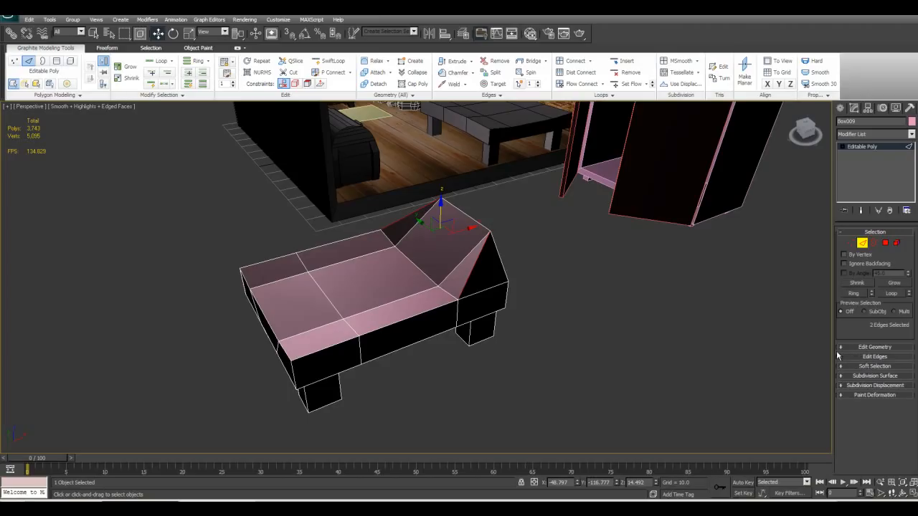
pyautogui.click(845, 350)
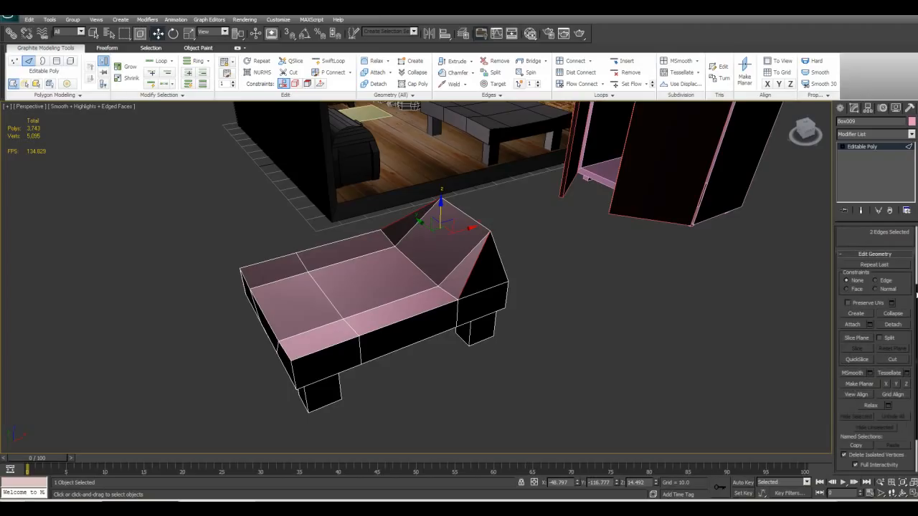
pyautogui.scroll(3, 894, 309)
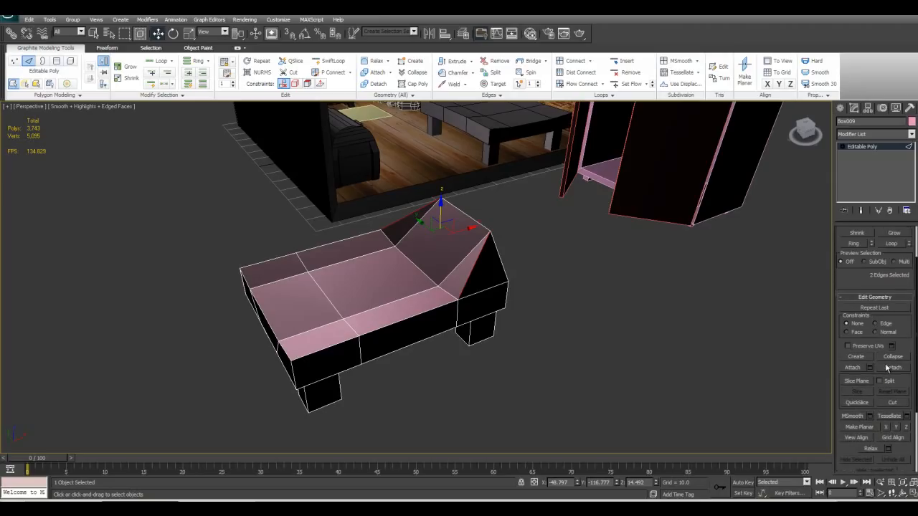
pyautogui.click(847, 349)
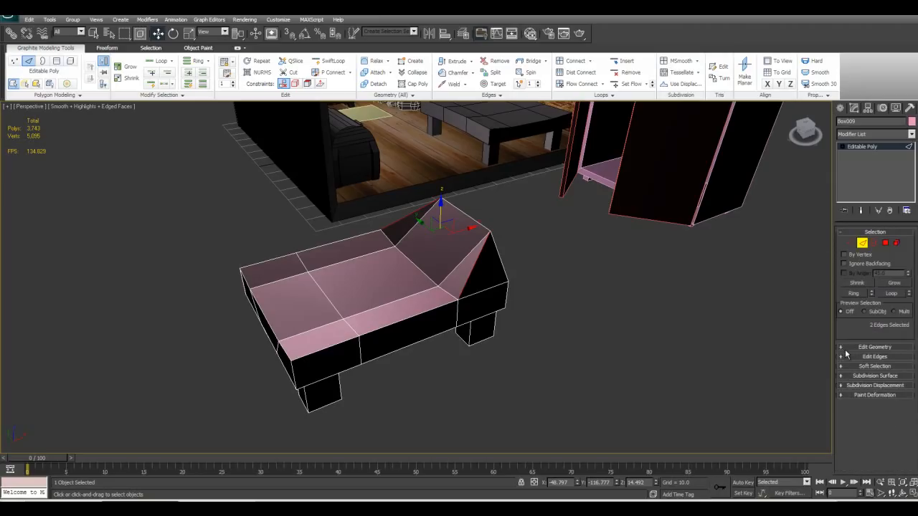
pyautogui.moveTo(860, 359); pyautogui.dragTo(865, 349)
# Expand the Edit Edges rollout, look through Edit Geometry and collapse it, and leave edge-level editing
pyautogui.click(853, 350)
pyautogui.scroll(-1, 847, 354)
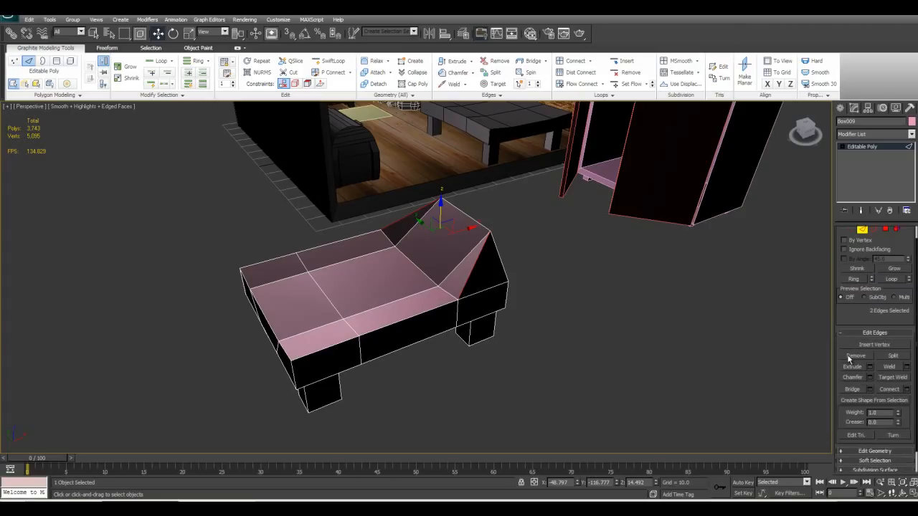
pyautogui.click(842, 427)
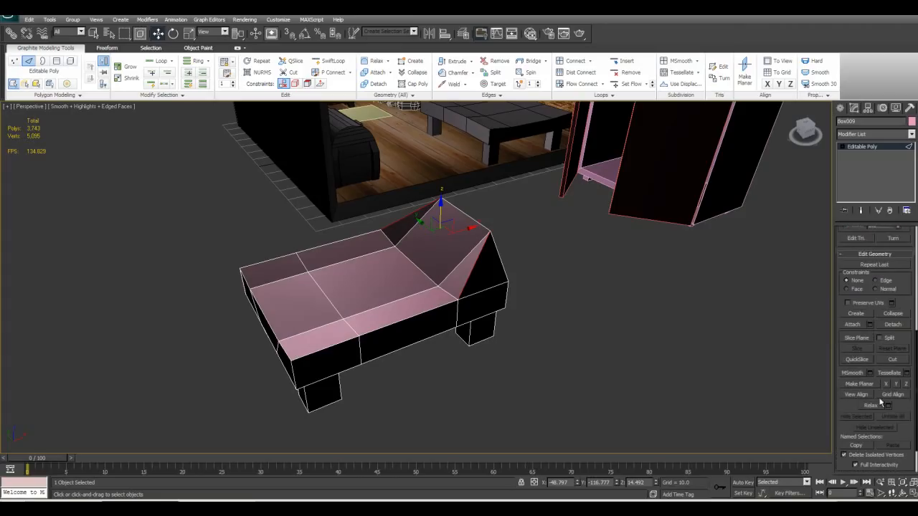
pyautogui.scroll(2, 876, 417)
pyautogui.click(844, 299)
pyautogui.press('2')
# Switch to vertex-level editing and move the upper corner vertex at the bed's foot end inward and down
pyautogui.keyDown('alt'); pyautogui.moveTo(424, 315); pyautogui.dragTo(429, 277, button='middle'); pyautogui.keyUp('alt')
pyautogui.scroll(4, 412, 313)
pyautogui.scroll(-4, 429, 309)
pyautogui.press('z')
pyautogui.scroll(-4, 509, 315)
pyautogui.scroll(3, 317, 328)
pyautogui.scroll(3, 394, 317)
pyautogui.keyDown('alt'); pyautogui.moveTo(375, 297); pyautogui.dragTo(635, 294, button='middle'); pyautogui.keyUp('alt')
pyautogui.press('1')
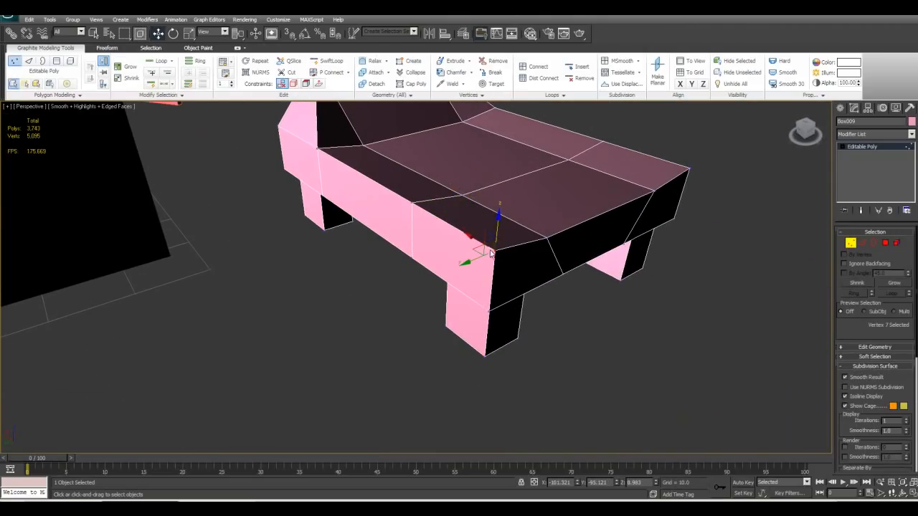
pyautogui.press('z')
pyautogui.scroll(-4, 495, 261)
pyautogui.keyDown('alt'); pyautogui.moveTo(495, 262); pyautogui.dragTo(543, 253, button='middle'); pyautogui.keyUp('alt')
pyautogui.keyDown('alt'); pyautogui.moveTo(424, 265); pyautogui.dragTo(270, 303, button='middle'); pyautogui.keyUp('alt')
pyautogui.scroll(-3, 461, 319)
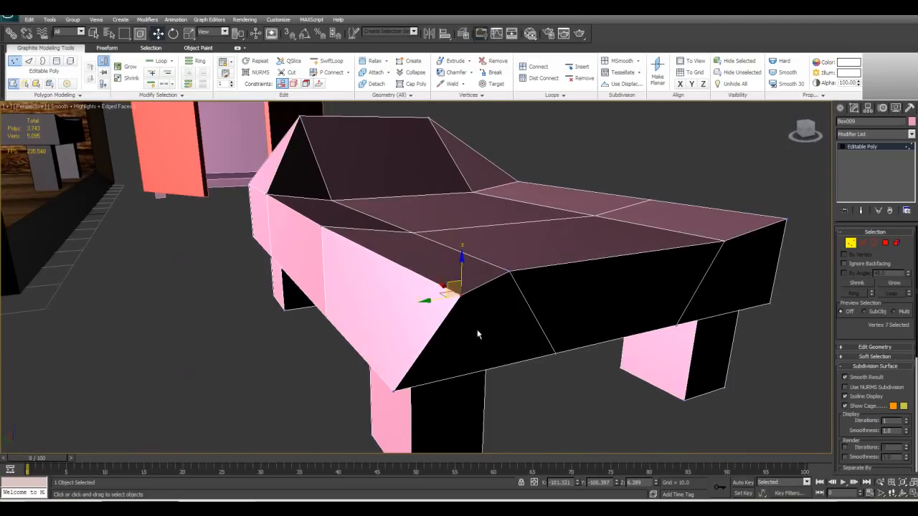
# Select the polygons around the moved corner vertex one by one to examine which faces share it
pyautogui.press('4')
pyautogui.click(409, 320)
pyautogui.click(432, 261)
pyautogui.click(495, 336)
pyautogui.click(398, 323)
pyautogui.click(461, 358)
pyautogui.click(417, 314)
pyautogui.click(482, 359)
# Move the corner vertex back out to the bed's corner and break it into separate vertices
pyautogui.press('1')
pyautogui.moveTo(465, 291); pyautogui.dragTo(397, 266)
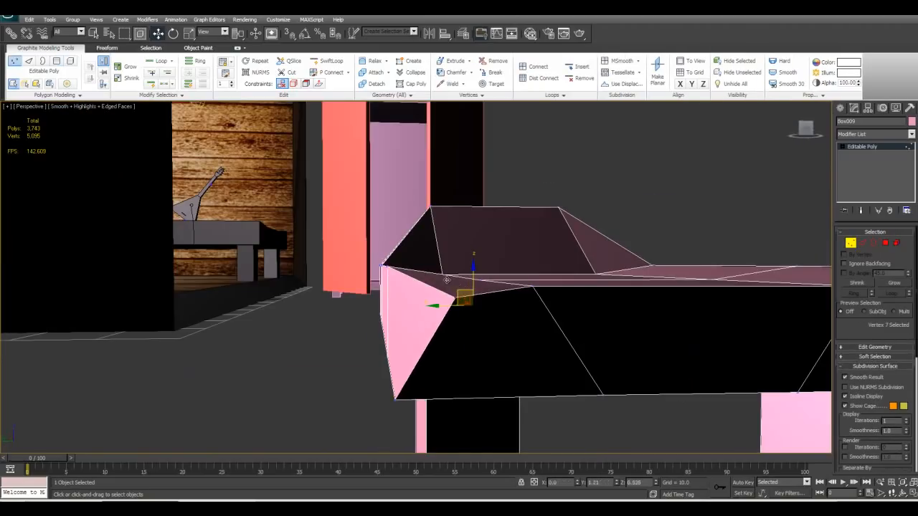
pyautogui.keyDown('alt'); pyautogui.moveTo(396, 266); pyautogui.dragTo(487, 297, button='middle'); pyautogui.keyUp('alt')
pyautogui.scroll(2, 501, 284)
pyautogui.rightClick(487, 297)
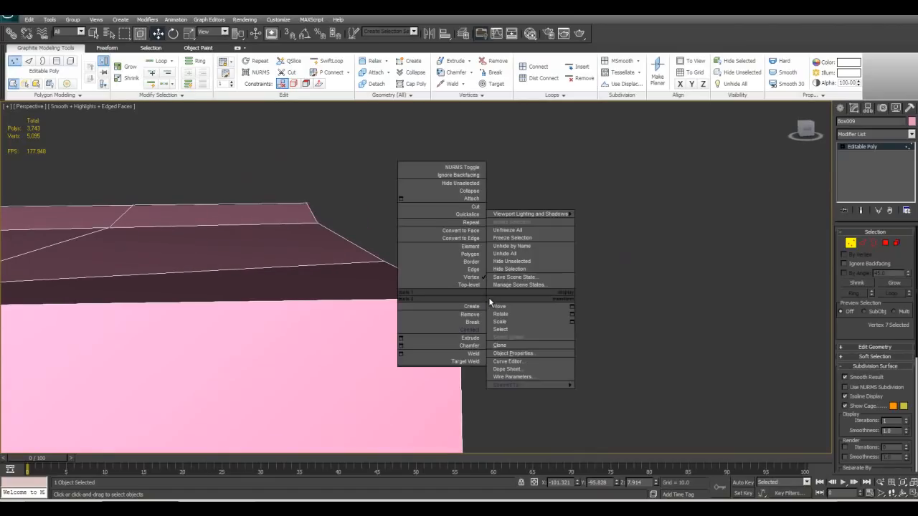
pyautogui.click(478, 322)
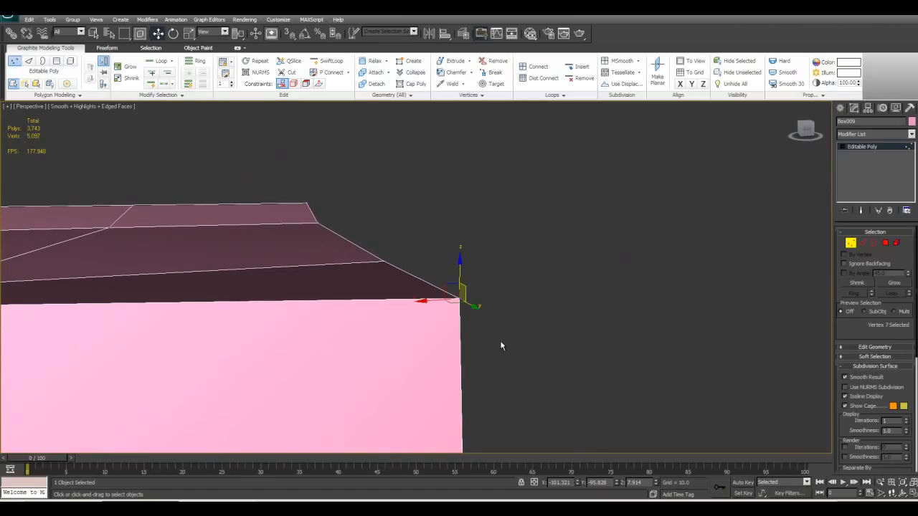
pyautogui.keyDown('alt'); pyautogui.moveTo(489, 333); pyautogui.dragTo(394, 368, button='middle'); pyautogui.keyUp('alt')
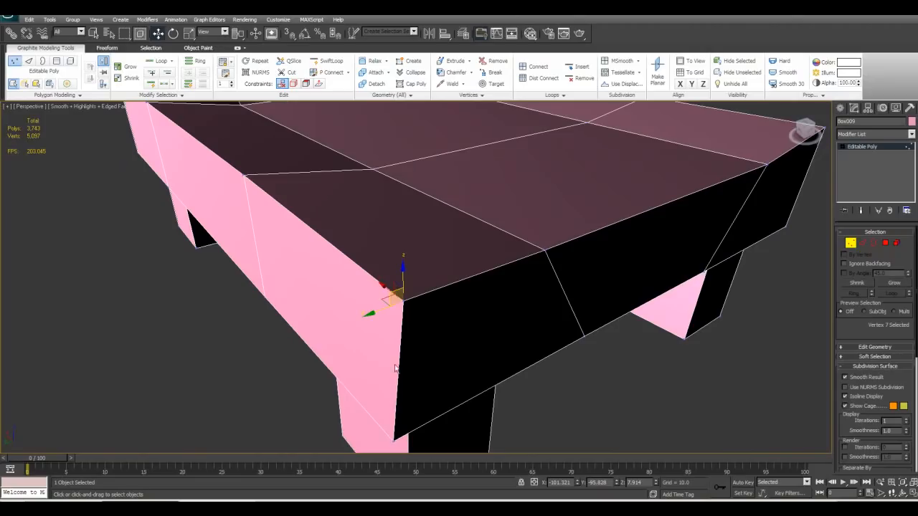
# Select a single one of the separated vertices at the bed's upper corner
pyautogui.click(403, 300)
pyautogui.scroll(-2, 412, 312)
pyautogui.press('z')
pyautogui.keyDown('alt'); pyautogui.moveTo(413, 314); pyautogui.dragTo(445, 316, button='middle'); pyautogui.keyUp('alt')
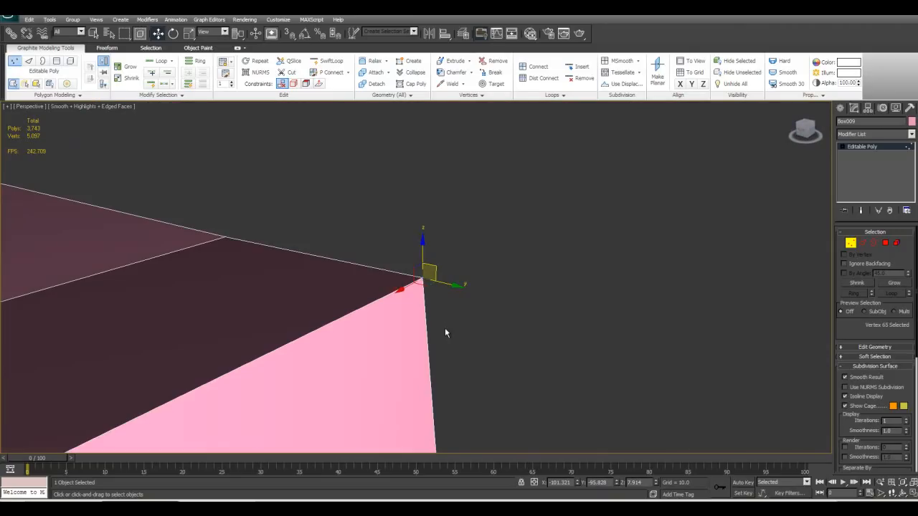
pyautogui.click(431, 290)
pyautogui.click(423, 276)
pyautogui.scroll(-5, 450, 299)
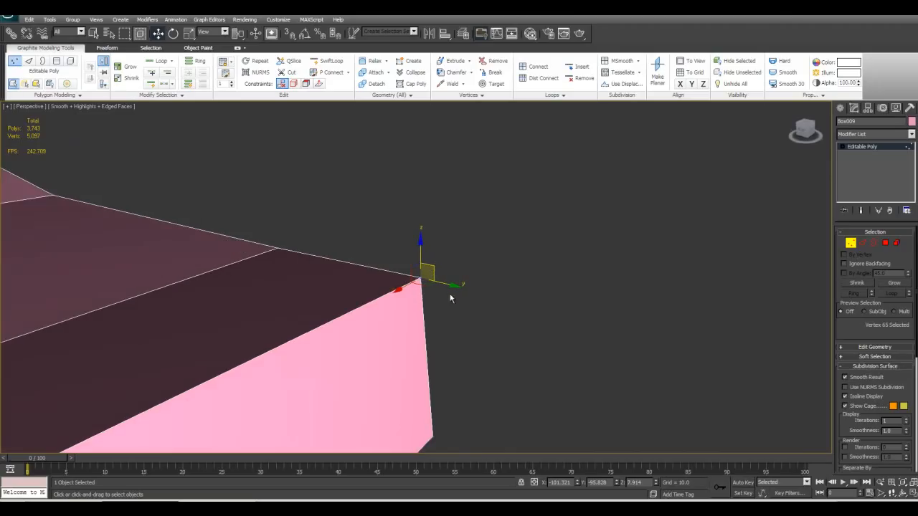
# Pull the separated vertices at the upper corner apart to open a gap between the side, top and front faces
pyautogui.keyDown('alt'); pyautogui.moveTo(468, 309); pyautogui.dragTo(427, 252, button='middle'); pyautogui.keyUp('alt')
pyautogui.moveTo(358, 220)
pyautogui.mouseDown()
pyautogui.moveTo(383, 267)
pyautogui.moveTo(383, 242)
pyautogui.moveTo(356, 217)
pyautogui.mouseUp()
pyautogui.click(347, 236)
pyautogui.click(346, 236)
pyautogui.moveTo(346, 236)
pyautogui.keyDown('alt'); pyautogui.mouseDown(button='middle')
pyautogui.moveTo(270, 257)
pyautogui.moveTo(248, 225)
pyautogui.moveTo(330, 231)
pyautogui.mouseUp(button='middle'); pyautogui.keyUp('alt')
pyautogui.moveTo(450, 278); pyautogui.dragTo(413, 282)
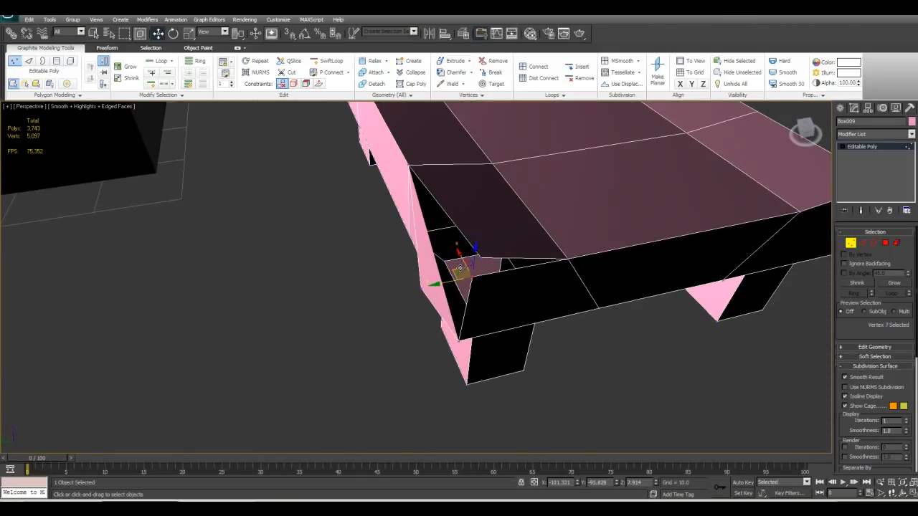
# Break the lower corner vertex of the bed frame beneath the opened corner
pyautogui.keyDown('alt'); pyautogui.moveTo(454, 271); pyautogui.dragTo(569, 242, button='middle'); pyautogui.keyUp('alt')
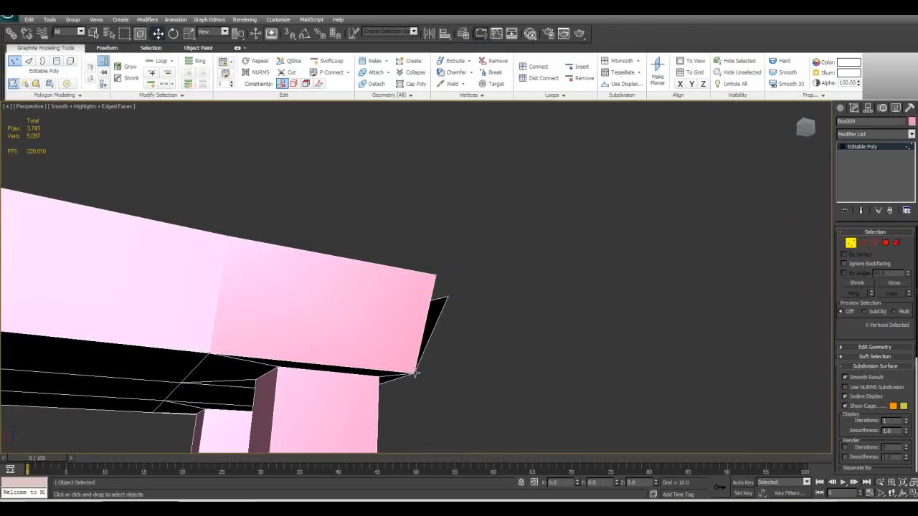
pyautogui.click(417, 374)
pyautogui.rightClick(418, 383)
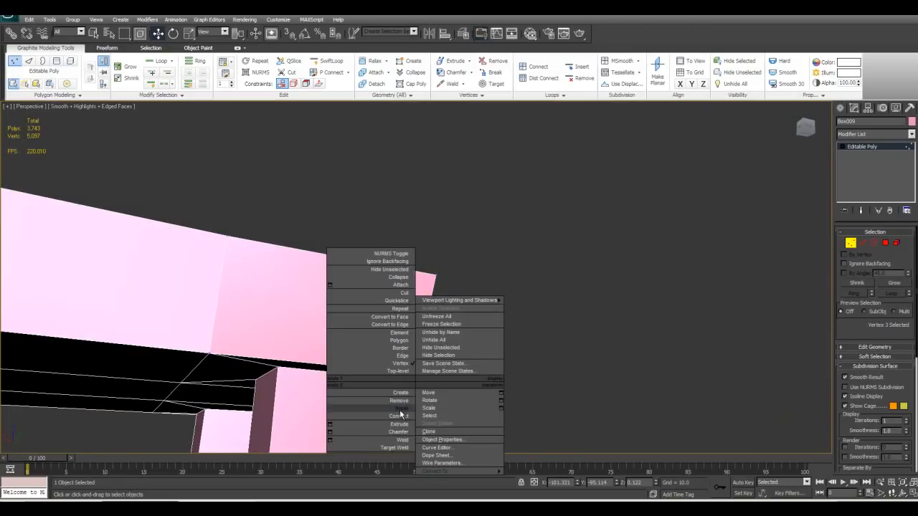
pyautogui.click(403, 410)
pyautogui.keyDown('alt'); pyautogui.moveTo(463, 376); pyautogui.dragTo(343, 395, button='middle'); pyautogui.keyUp('alt')
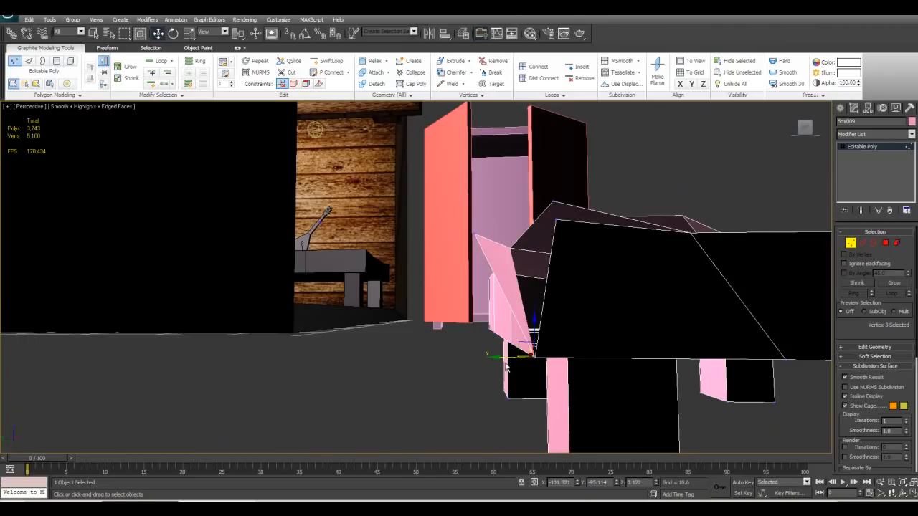
# Try to pull one of the broken vertices away from the bed frame's lower corner, then undo the move and the break
pyautogui.click(533, 357)
pyautogui.keyDown('alt'); pyautogui.moveTo(534, 357); pyautogui.dragTo(547, 312, button='middle'); pyautogui.keyUp('alt')
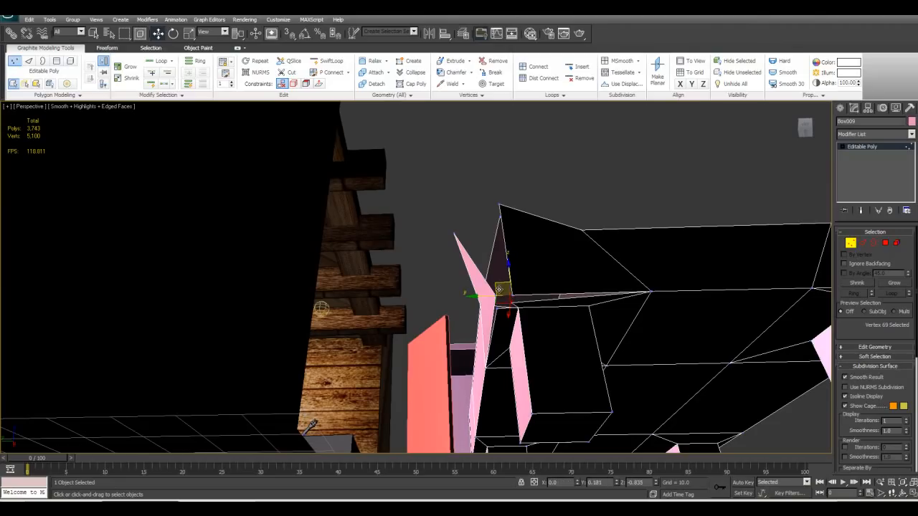
pyautogui.click(505, 312)
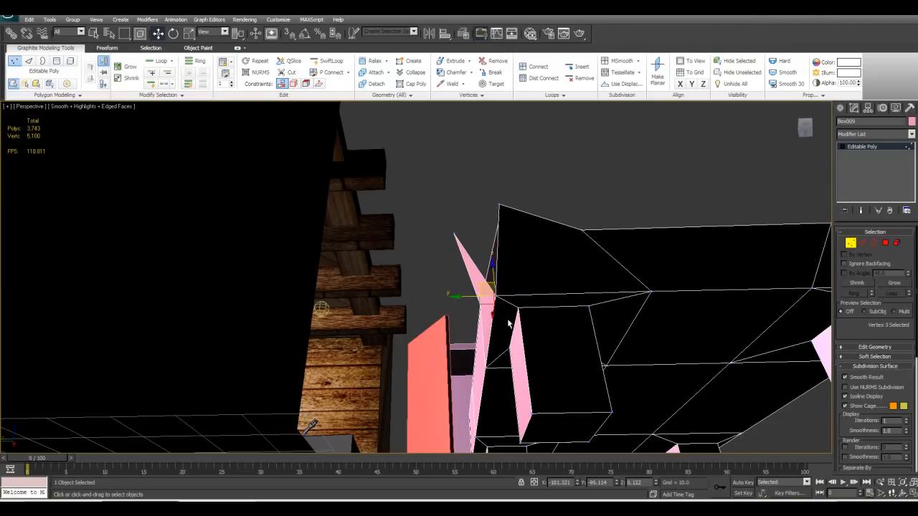
# Examine the lower corner vertex of the bed frame from several sides and from beneath
pyautogui.scroll(10, 507, 324)
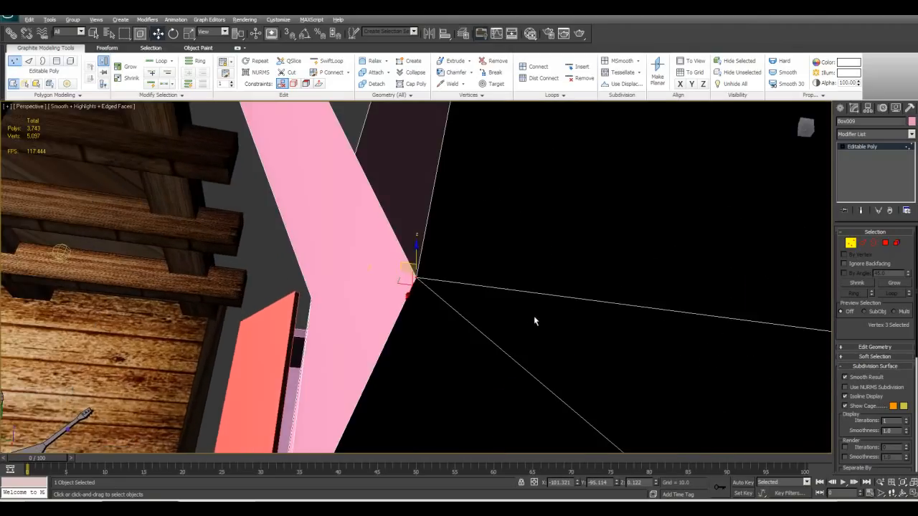
pyautogui.scroll(-10, 526, 291)
pyautogui.keyDown('alt'); pyautogui.moveTo(529, 307); pyautogui.dragTo(551, 387, button='middle'); pyautogui.keyUp('alt')
pyautogui.keyDown('alt'); pyautogui.moveTo(435, 197); pyautogui.dragTo(393, 161, button='middle'); pyautogui.keyUp('alt')
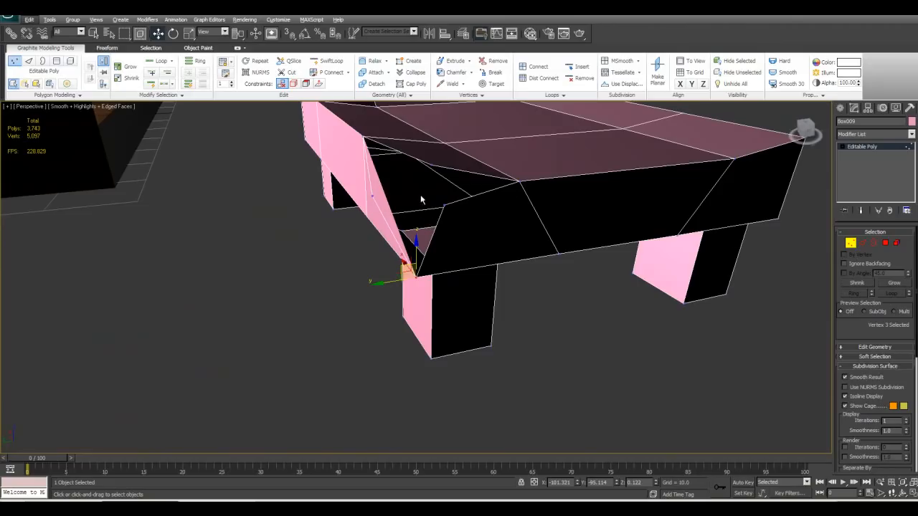
pyautogui.keyDown('alt'); pyautogui.moveTo(452, 214); pyautogui.dragTo(455, 181, button='middle'); pyautogui.keyUp('alt')
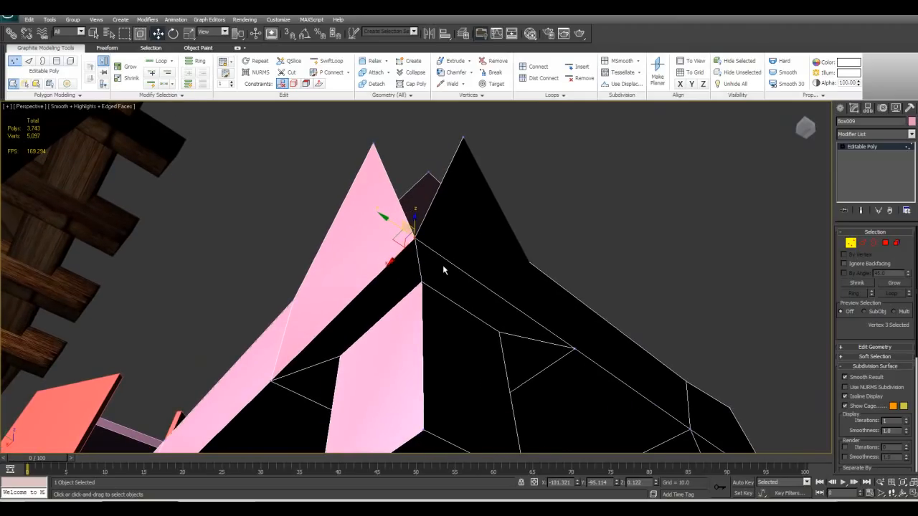
pyautogui.keyDown('alt'); pyautogui.moveTo(407, 244); pyautogui.dragTo(398, 316, button='middle'); pyautogui.keyUp('alt')
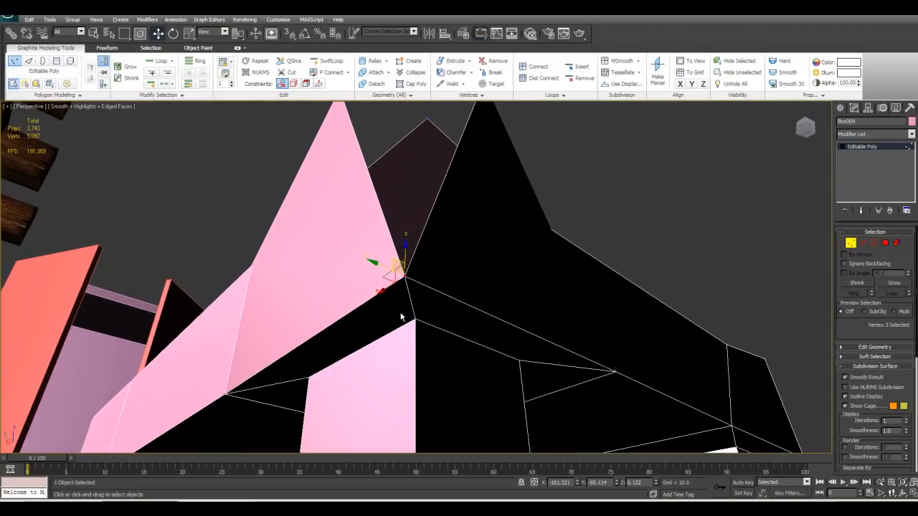
pyautogui.keyDown('alt'); pyautogui.moveTo(432, 263); pyautogui.dragTo(423, 150, button='middle'); pyautogui.keyUp('alt')
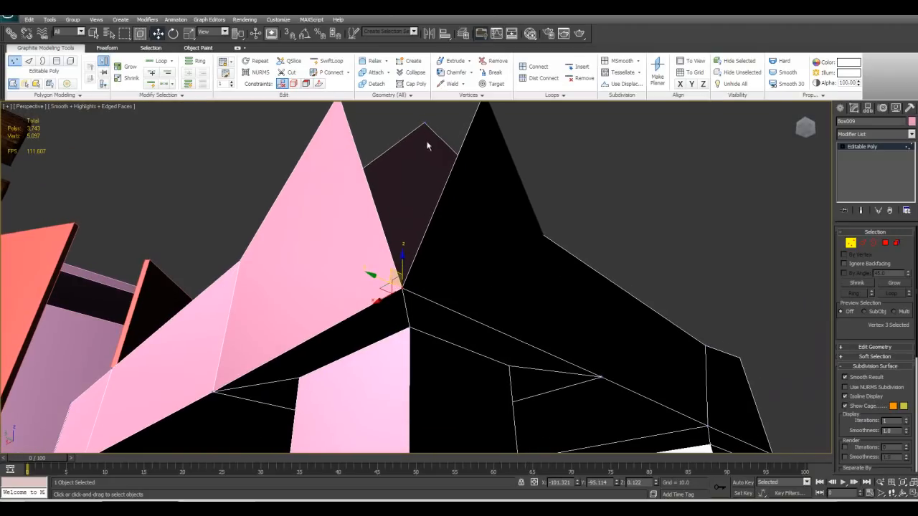
pyautogui.keyDown('alt'); pyautogui.moveTo(403, 229); pyautogui.dragTo(366, 327, button='middle'); pyautogui.keyUp('alt')
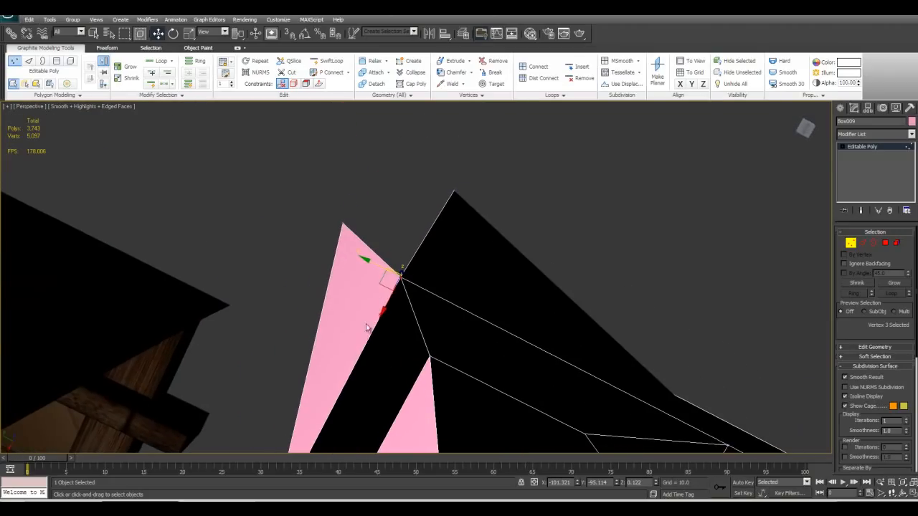
# Break the bed frame's lower corner vertex into separate vertices
pyautogui.rightClick(399, 280)
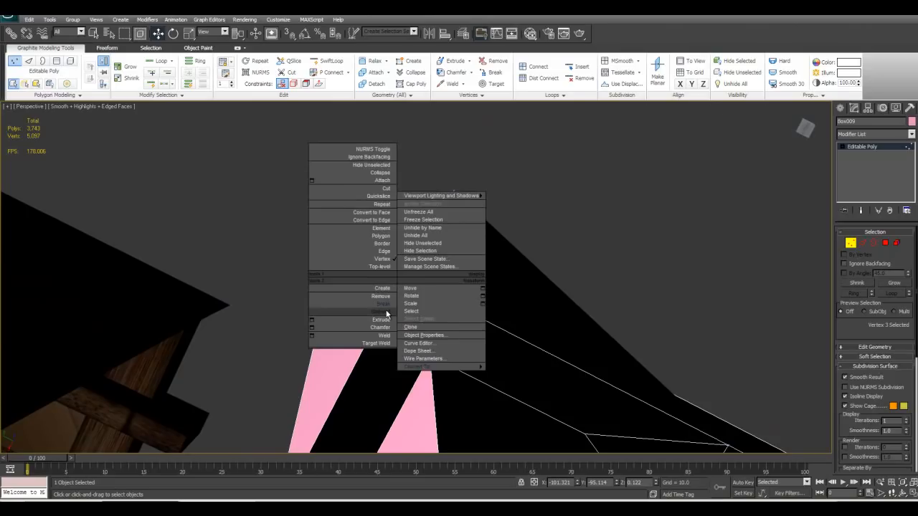
pyautogui.click(387, 311)
pyautogui.keyDown('alt'); pyautogui.moveTo(412, 302); pyautogui.dragTo(416, 307, button='middle'); pyautogui.keyUp('alt')
pyautogui.rightClick(411, 309)
pyautogui.click(286, 270)
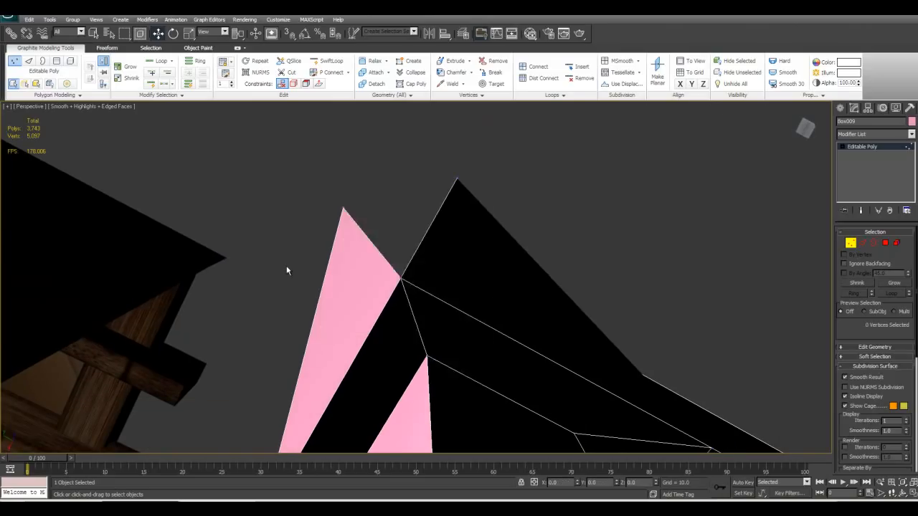
pyautogui.rightClick(410, 287)
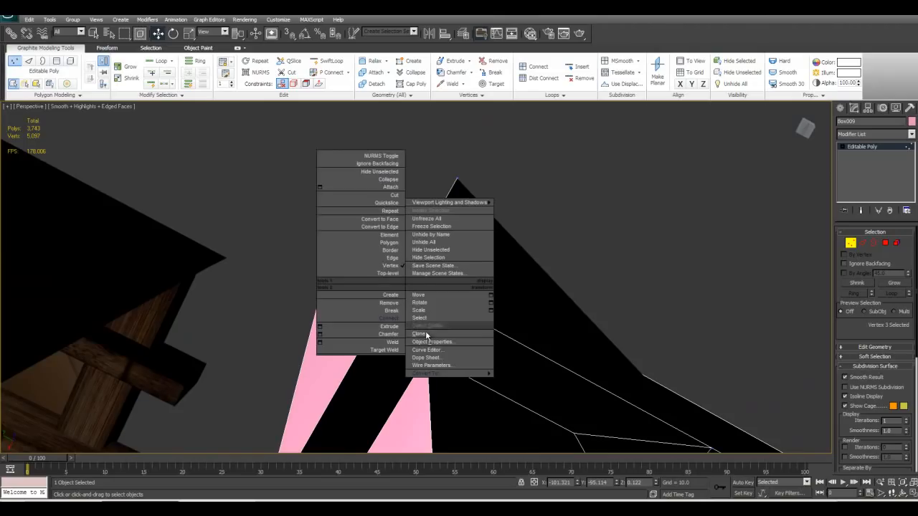
pyautogui.click(388, 324)
pyautogui.rightClick(385, 284)
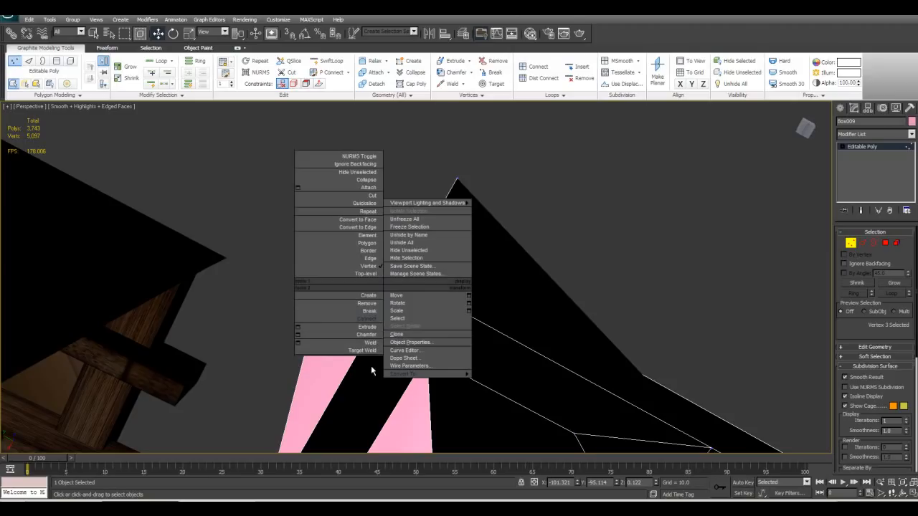
pyautogui.click(371, 312)
# Pull the separated vertices at the lower corner apart so the side, front and underside faces no longer meet
pyautogui.keyDown('alt'); pyautogui.moveTo(384, 304); pyautogui.dragTo(429, 249, button='middle'); pyautogui.keyUp('alt')
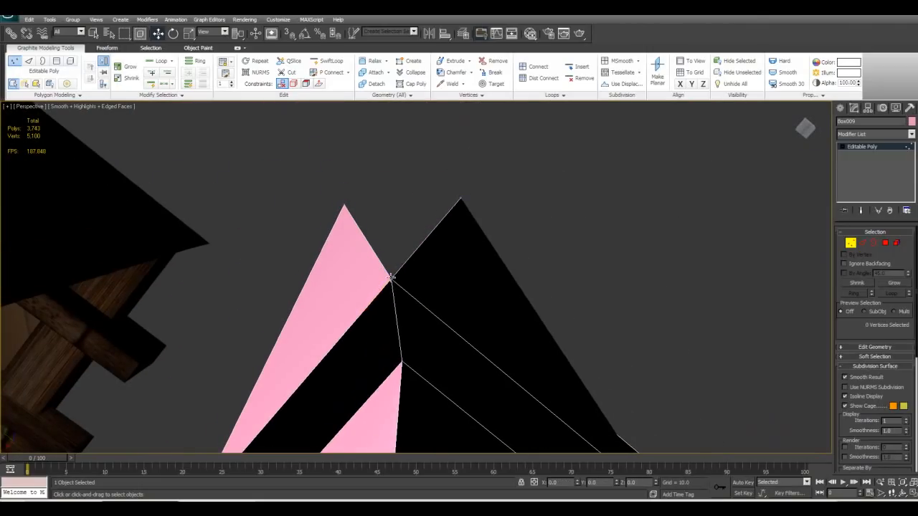
pyautogui.moveTo(367, 281); pyautogui.dragTo(399, 271)
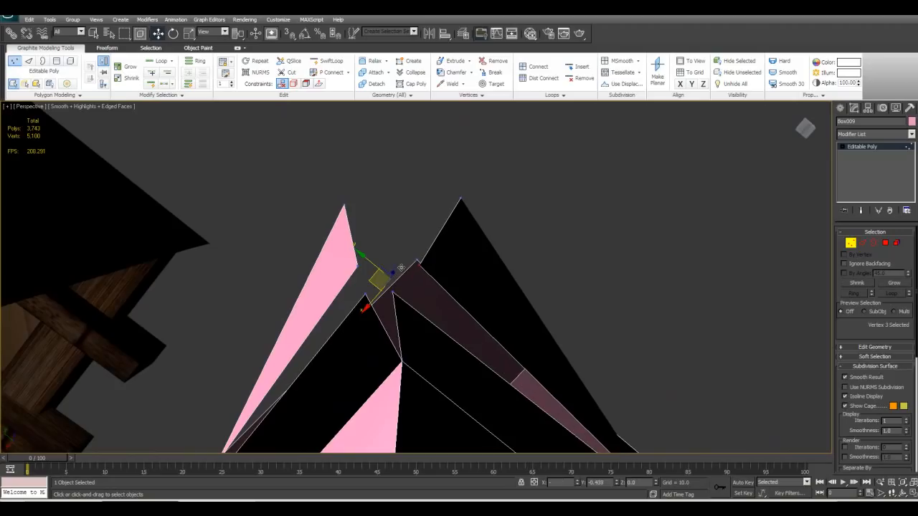
pyautogui.keyDown('alt'); pyautogui.moveTo(439, 264); pyautogui.dragTo(355, 280, button='middle'); pyautogui.keyUp('alt')
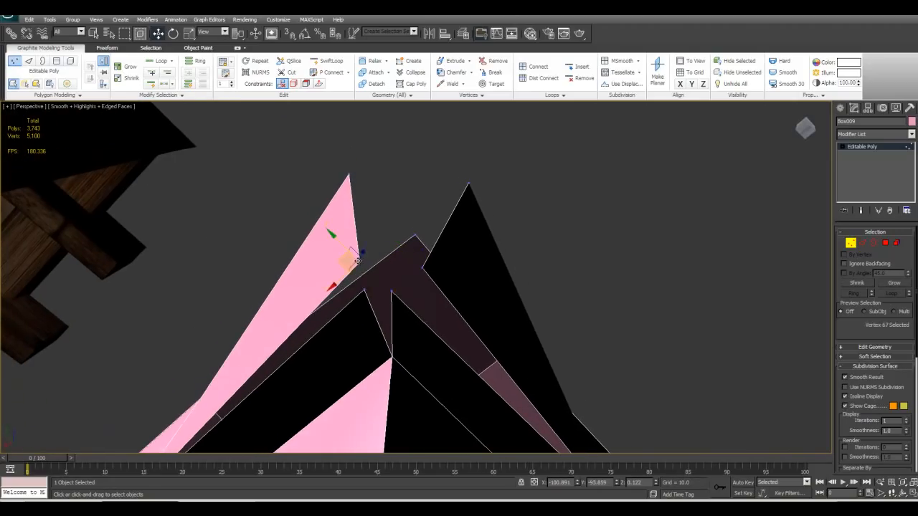
pyautogui.moveTo(341, 263); pyautogui.dragTo(407, 284)
pyautogui.click(421, 267)
pyautogui.moveTo(422, 268)
pyautogui.keyDown('alt'); pyautogui.mouseDown(button='middle')
pyautogui.moveTo(418, 293)
pyautogui.moveTo(443, 299)
pyautogui.moveTo(425, 257)
pyautogui.mouseUp(button='middle'); pyautogui.keyUp('alt')
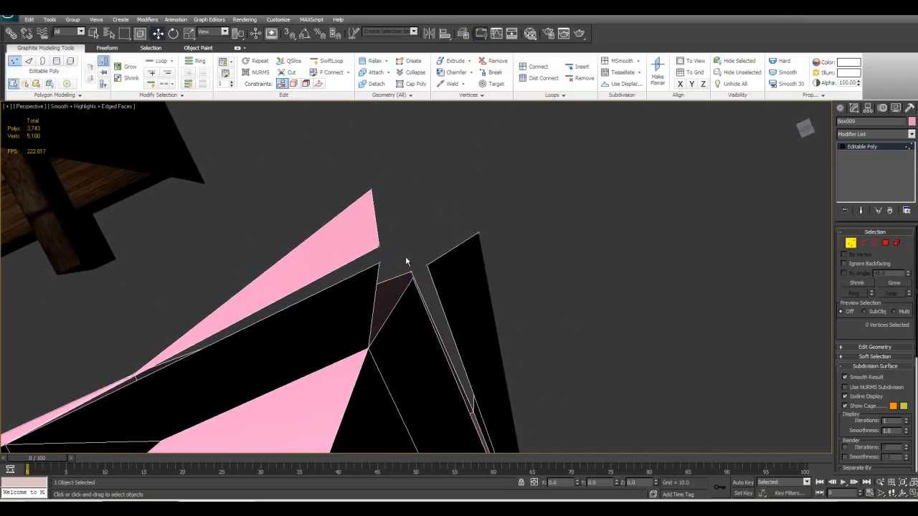
# Spread the lower corner further by moving the front face's vertex outward, the two underside vertices inward and the side panel's vertex outward
pyautogui.moveTo(409, 256); pyautogui.dragTo(410, 256)
pyautogui.keyDown('alt'); pyautogui.moveTo(410, 256); pyautogui.dragTo(341, 273, button='middle'); pyautogui.keyUp('alt')
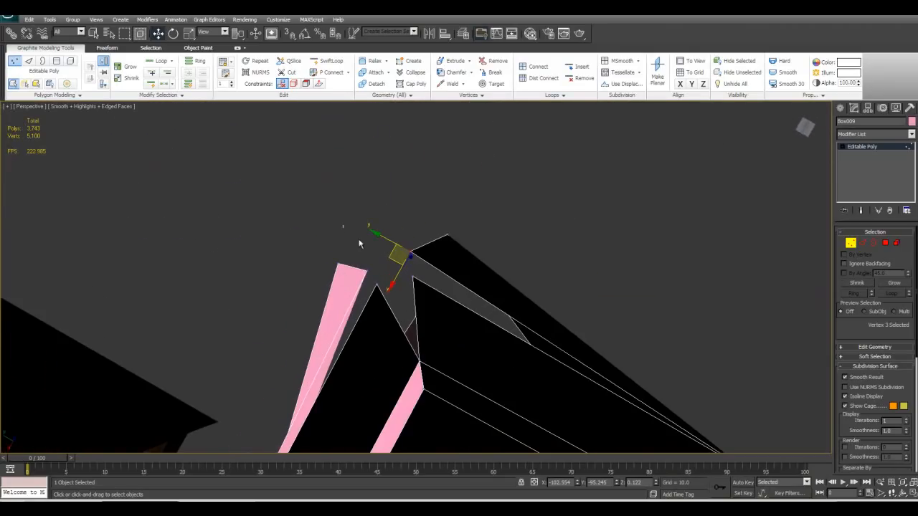
pyautogui.moveTo(419, 284); pyautogui.dragTo(423, 289)
pyautogui.keyDown('alt'); pyautogui.moveTo(423, 289); pyautogui.dragTo(455, 284, button='middle'); pyautogui.keyUp('alt')
pyautogui.click(434, 233)
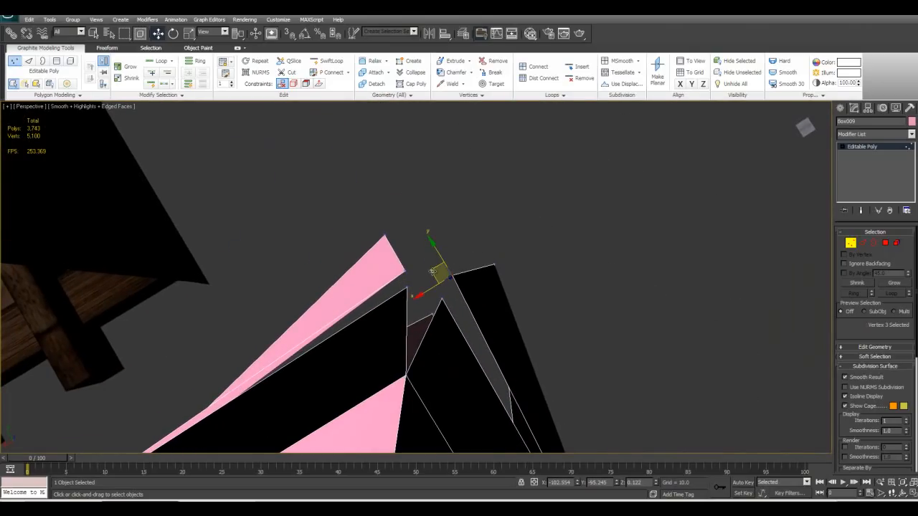
pyautogui.moveTo(433, 272); pyautogui.dragTo(446, 282)
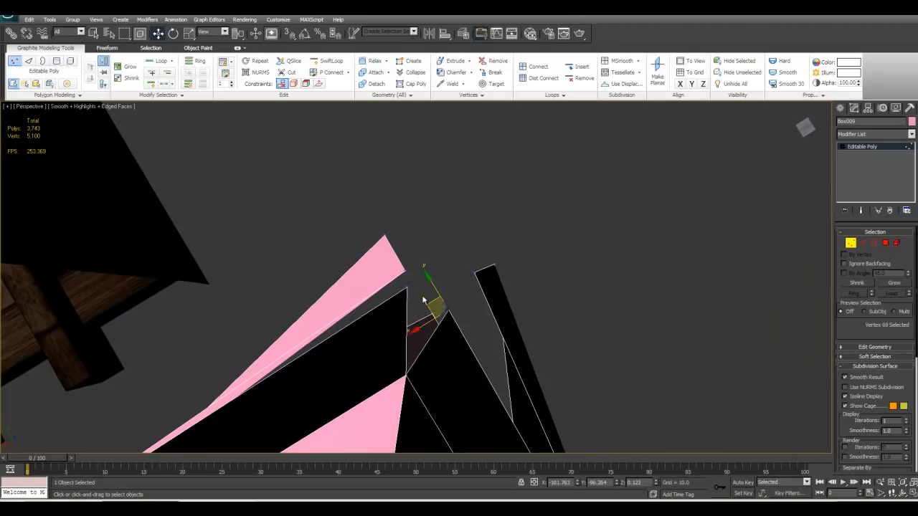
pyautogui.moveTo(383, 287); pyautogui.dragTo(386, 289)
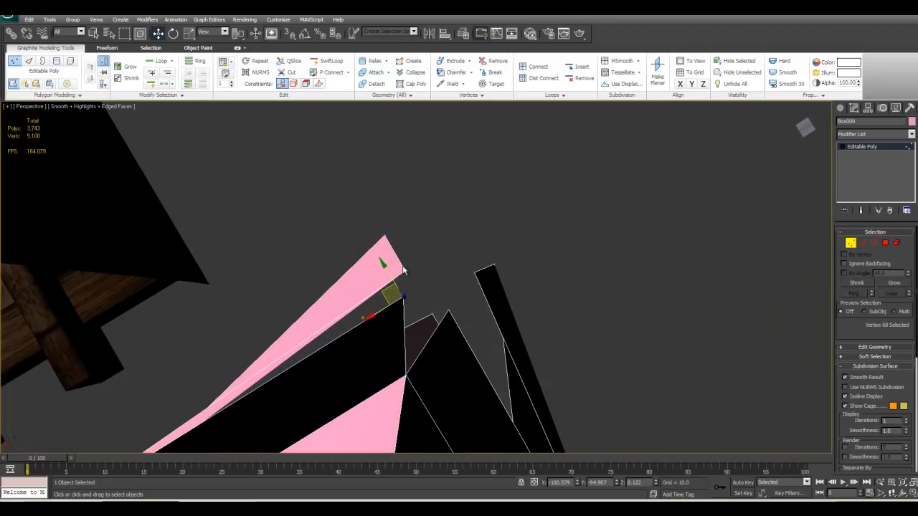
pyautogui.moveTo(391, 271); pyautogui.dragTo(378, 259)
# Adjust the front face's separated lower corner vertex and clear the vertex selection
pyautogui.keyDown('alt'); pyautogui.moveTo(381, 263); pyautogui.dragTo(415, 172, button='middle'); pyautogui.keyUp('alt')
pyautogui.scroll(-4, 440, 298)
pyautogui.click(394, 287)
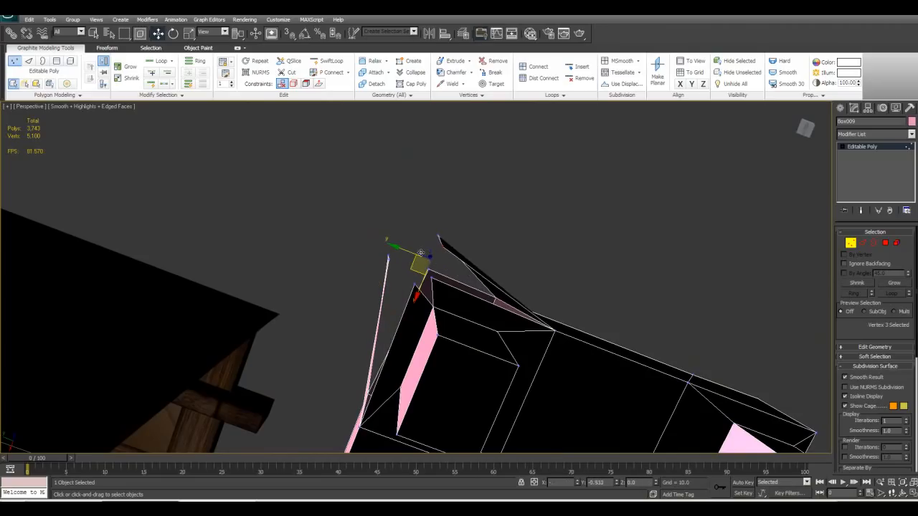
pyautogui.keyDown('alt'); pyautogui.moveTo(419, 245); pyautogui.dragTo(483, 330, button='middle'); pyautogui.keyUp('alt')
pyautogui.click(474, 292)
# Examine the opened corner of the bed from underneath, from a distance and from above
pyautogui.keyDown('alt'); pyautogui.moveTo(474, 292); pyautogui.dragTo(525, 287, button='middle'); pyautogui.keyUp('alt')
pyautogui.scroll(-5, 495, 290)
pyautogui.moveTo(348, 291); pyautogui.dragTo(470, 294, button='middle')
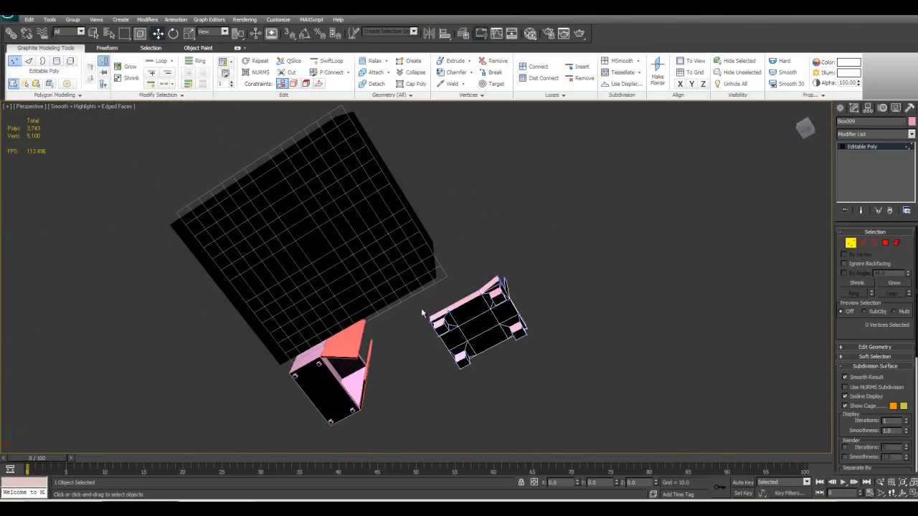
pyautogui.keyDown('alt'); pyautogui.moveTo(322, 194); pyautogui.dragTo(406, 295, button='middle'); pyautogui.keyUp('alt')
pyautogui.scroll(4, 407, 295)
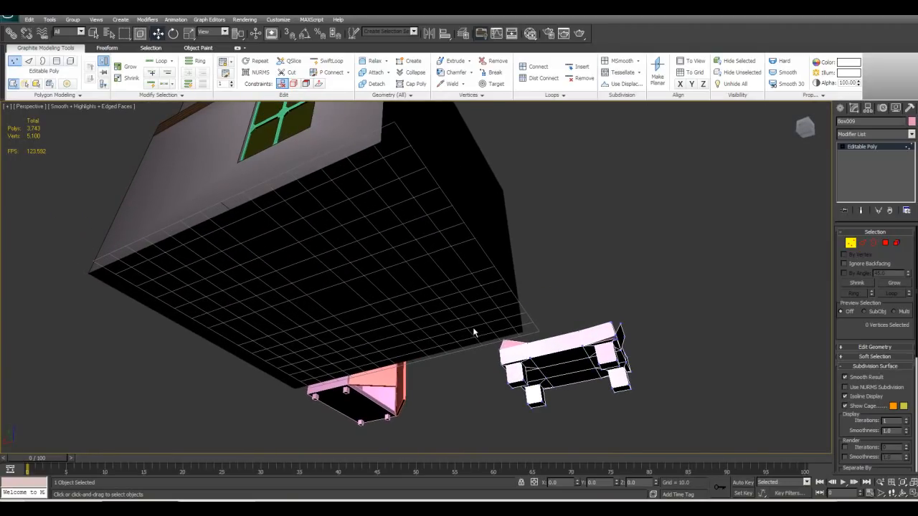
pyautogui.keyDown('alt'); pyautogui.moveTo(472, 334); pyautogui.dragTo(401, 282, button='middle'); pyautogui.keyUp('alt')
pyautogui.scroll(2, 444, 334)
pyautogui.scroll(3, 515, 315)
pyautogui.keyDown('alt'); pyautogui.moveTo(447, 314); pyautogui.dragTo(508, 353, button='middle'); pyautogui.keyUp('alt')
pyautogui.scroll(-3, 494, 329)
pyautogui.moveTo(481, 303)
pyautogui.keyDown('alt'); pyautogui.mouseDown(button='middle')
pyautogui.moveTo(455, 261)
pyautogui.moveTo(465, 287)
pyautogui.moveTo(472, 262)
pyautogui.moveTo(461, 290)
pyautogui.moveTo(475, 313)
pyautogui.mouseUp(button='middle'); pyautogui.keyUp('alt')
pyautogui.scroll(3, 475, 313)
# Select the open vertical edges of the side and front panels at the split corner and bridge them
pyautogui.press('2')
pyautogui.click(437, 374)
pyautogui.moveTo(443, 339); pyautogui.dragTo(447, 321, button='middle')
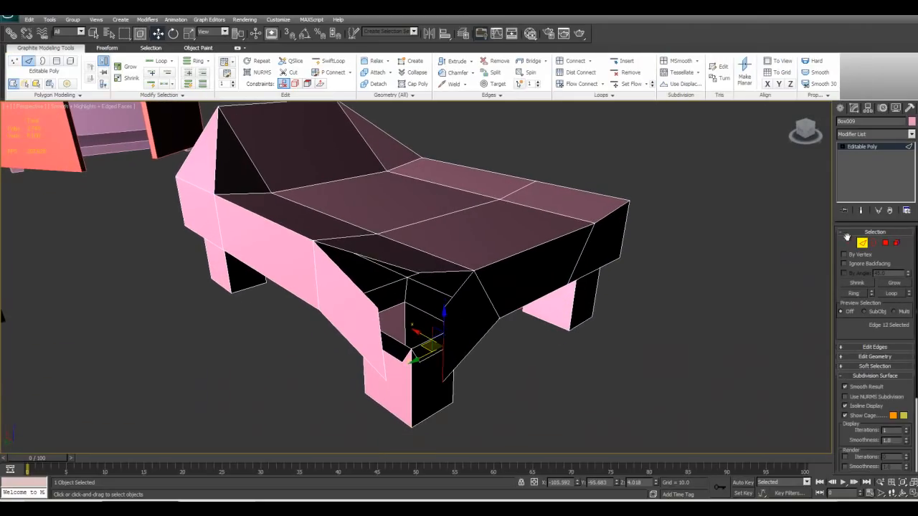
pyautogui.keyDown('alt'); pyautogui.moveTo(388, 346); pyautogui.dragTo(418, 358, button='middle'); pyautogui.keyUp('alt')
pyautogui.scroll(3, 418, 358)
pyautogui.moveTo(526, 358); pyautogui.dragTo(494, 340, button='middle')
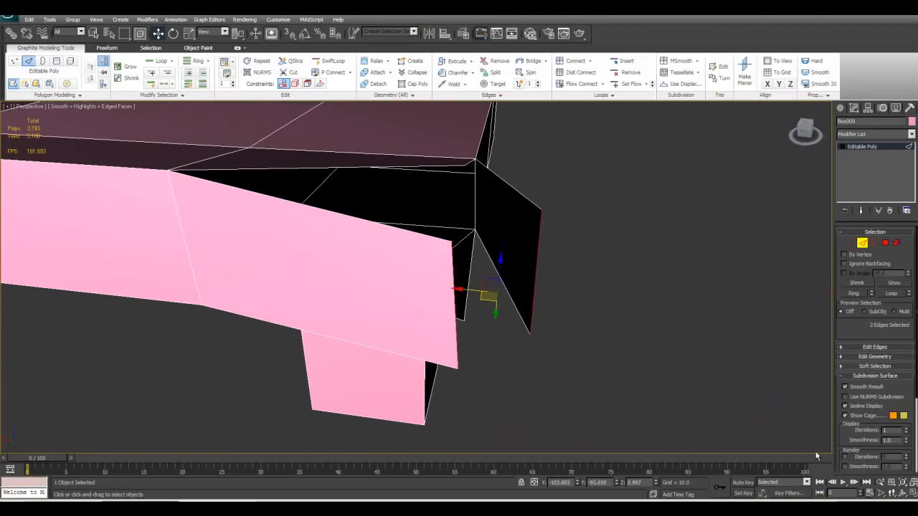
pyautogui.scroll(-2, 875, 328)
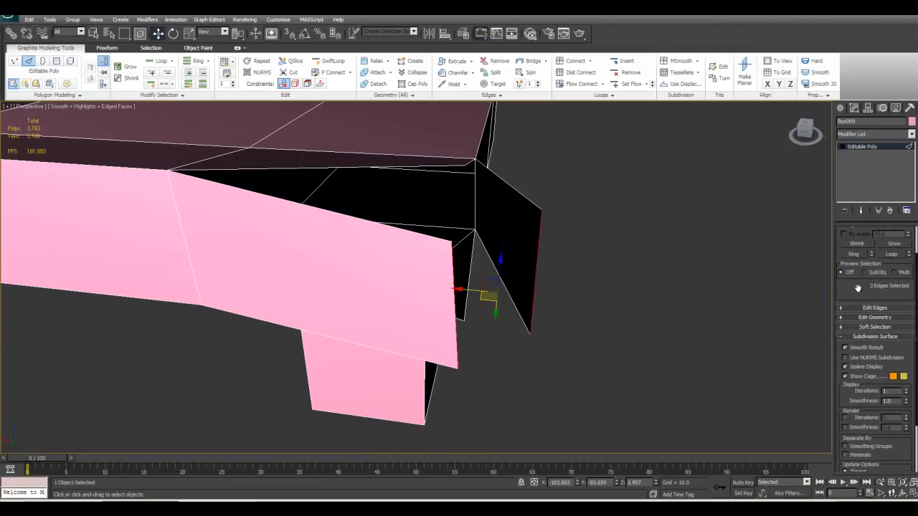
pyautogui.click(848, 308)
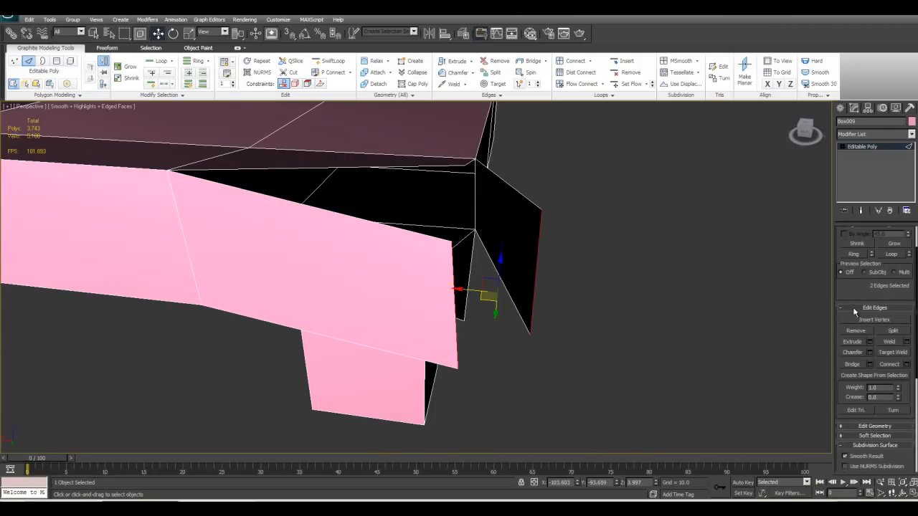
pyautogui.click(852, 365)
pyautogui.keyDown('alt'); pyautogui.moveTo(648, 361); pyautogui.dragTo(404, 310, button='middle'); pyautogui.keyUp('alt')
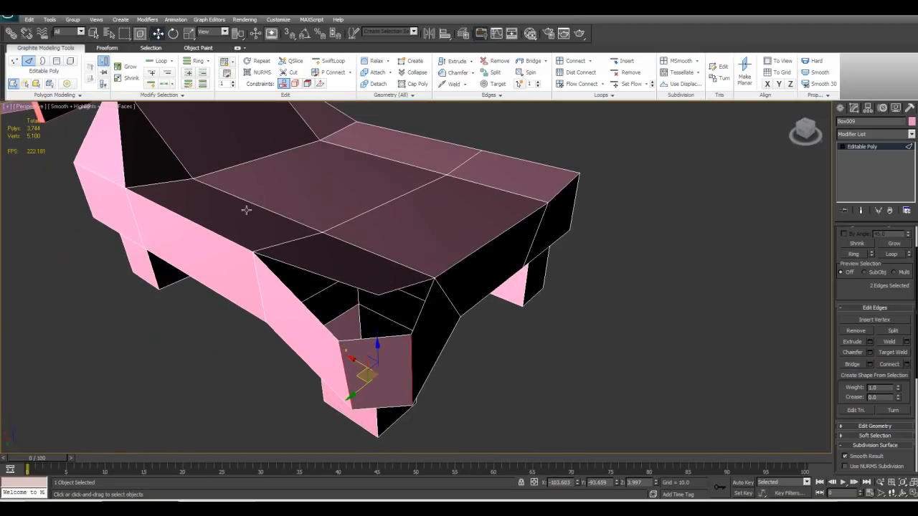
# Flip the normal of the front panel's polygon beside the opened corner
pyautogui.keyDown('alt'); pyautogui.moveTo(424, 378); pyautogui.dragTo(472, 293, button='middle'); pyautogui.keyUp('alt')
pyautogui.scroll(5, 449, 314)
pyautogui.keyDown('alt'); pyautogui.moveTo(532, 274); pyautogui.dragTo(528, 339, button='middle'); pyautogui.keyUp('alt')
pyautogui.click(496, 319)
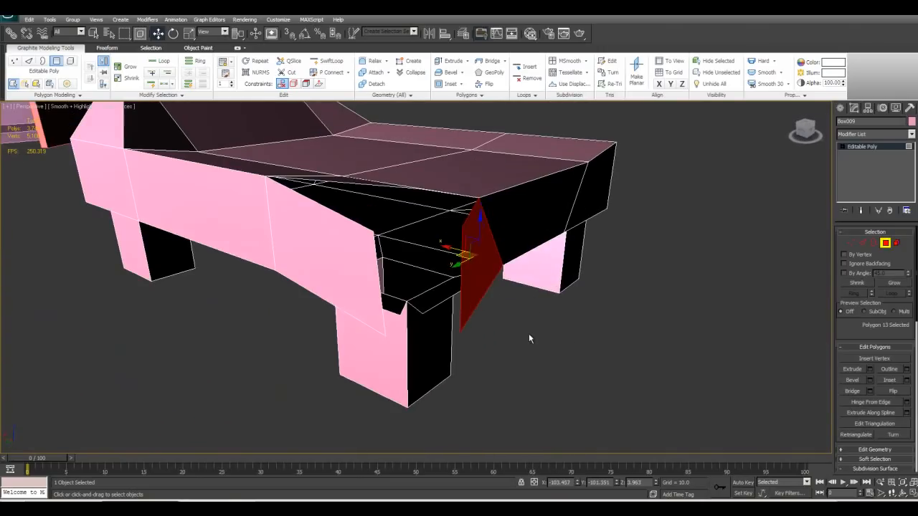
pyautogui.click(529, 335)
pyautogui.press('2')
pyautogui.click(459, 294)
pyautogui.keyDown('alt'); pyautogui.moveTo(470, 304); pyautogui.dragTo(501, 271, button='middle'); pyautogui.keyUp('alt')
pyautogui.press('4')
pyautogui.click(501, 271)
pyautogui.click(893, 392)
# Bridge the side panel's open vertical edge to the open edge of the flipped front polygon
pyautogui.press('2')
pyautogui.keyDown('alt'); pyautogui.moveTo(472, 338); pyautogui.dragTo(713, 465, button='middle'); pyautogui.keyUp('alt')
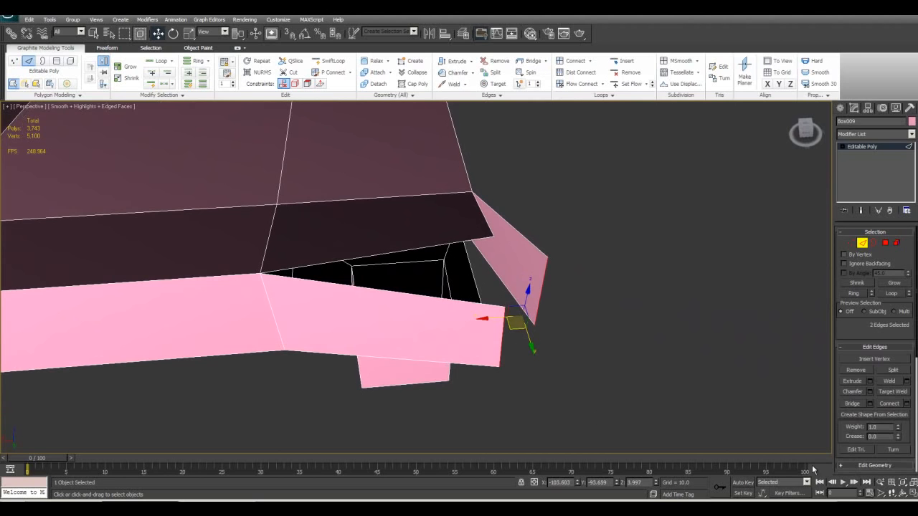
pyautogui.click(851, 404)
pyautogui.keyDown('alt'); pyautogui.moveTo(769, 403); pyautogui.dragTo(613, 367, button='middle'); pyautogui.keyUp('alt')
pyautogui.moveTo(511, 259)
pyautogui.keyDown('alt'); pyautogui.mouseDown(button='middle')
pyautogui.moveTo(469, 222)
pyautogui.moveTo(566, 218)
pyautogui.moveTo(584, 254)
pyautogui.moveTo(568, 288)
pyautogui.moveTo(564, 268)
pyautogui.moveTo(524, 269)
pyautogui.moveTo(545, 263)
pyautogui.moveTo(527, 252)
pyautogui.mouseUp(button='middle'); pyautogui.keyUp('alt')
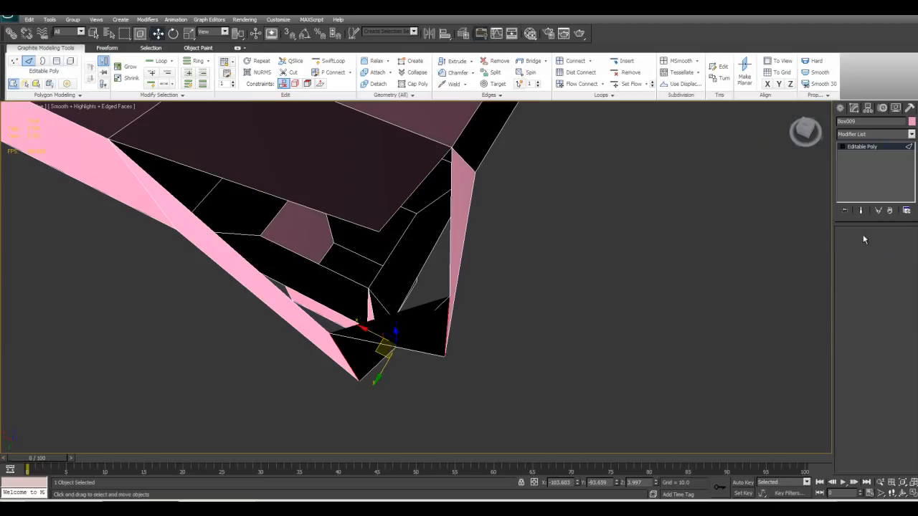
# Leave edge editing and create two rectangular Plane primitives side by side on the ground next to the bed
pyautogui.click(865, 244)
pyautogui.click(841, 108)
pyautogui.click(857, 170)
pyautogui.moveTo(676, 242); pyautogui.dragTo(575, 262, button='middle')
pyautogui.scroll(-3, 575, 261)
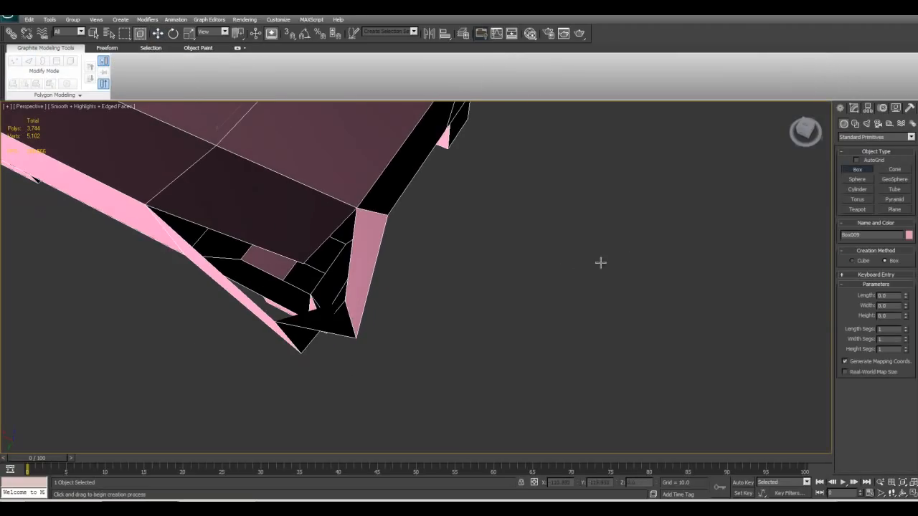
pyautogui.click(894, 210)
pyautogui.moveTo(594, 176); pyautogui.dragTo(677, 311)
pyautogui.moveTo(676, 311); pyautogui.dragTo(536, 228, button='middle')
pyautogui.moveTo(523, 218); pyautogui.dragTo(593, 378)
pyautogui.keyDown('alt'); pyautogui.moveTo(594, 381); pyautogui.dragTo(584, 352, button='middle'); pyautogui.keyUp('alt')
# Activate the Move tool and select the orange plane, the purple plane and the bed in turn
pyautogui.scroll(2, 584, 352)
pyautogui.press('w')
pyautogui.scroll(-4, 562, 333)
pyautogui.keyDown('alt'); pyautogui.moveTo(550, 270); pyautogui.dragTo(519, 330, button='middle'); pyautogui.keyUp('alt')
pyautogui.click(513, 292)
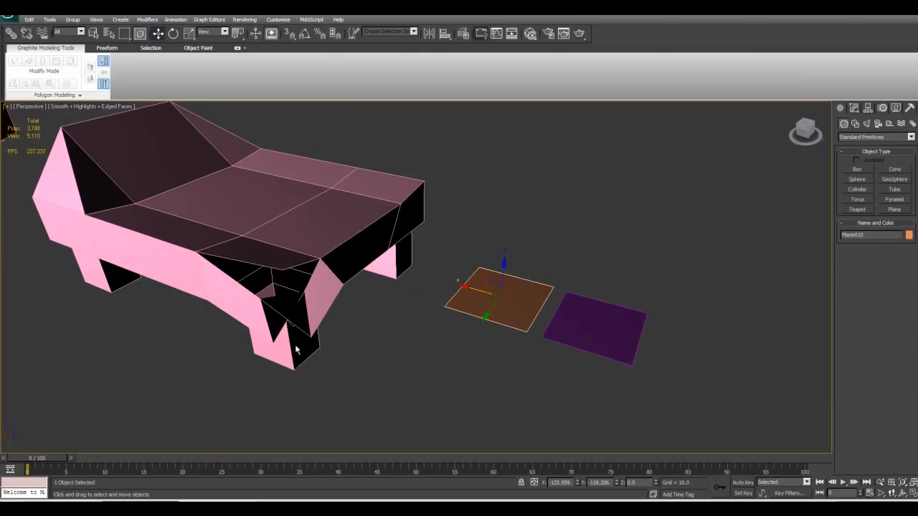
pyautogui.click(582, 326)
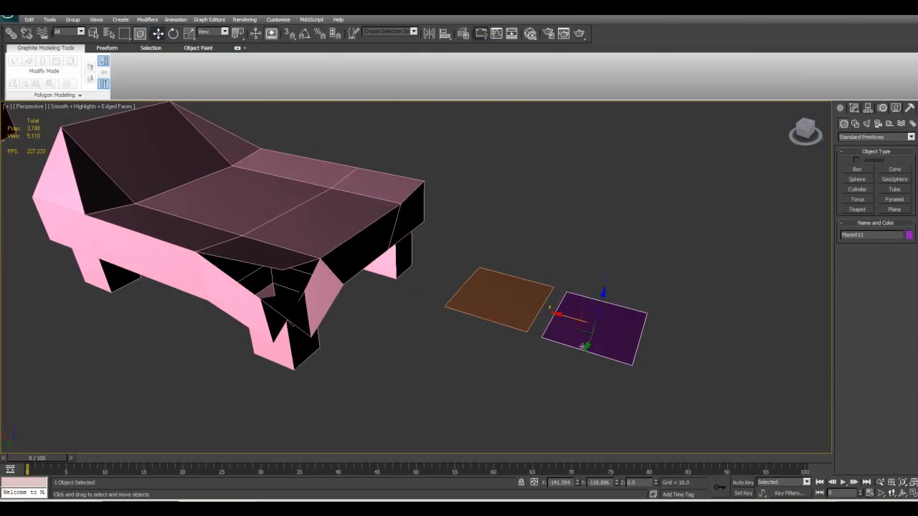
pyautogui.keyDown('alt'); pyautogui.moveTo(237, 335); pyautogui.dragTo(326, 307, button='middle'); pyautogui.keyUp('alt')
pyautogui.click(282, 325)
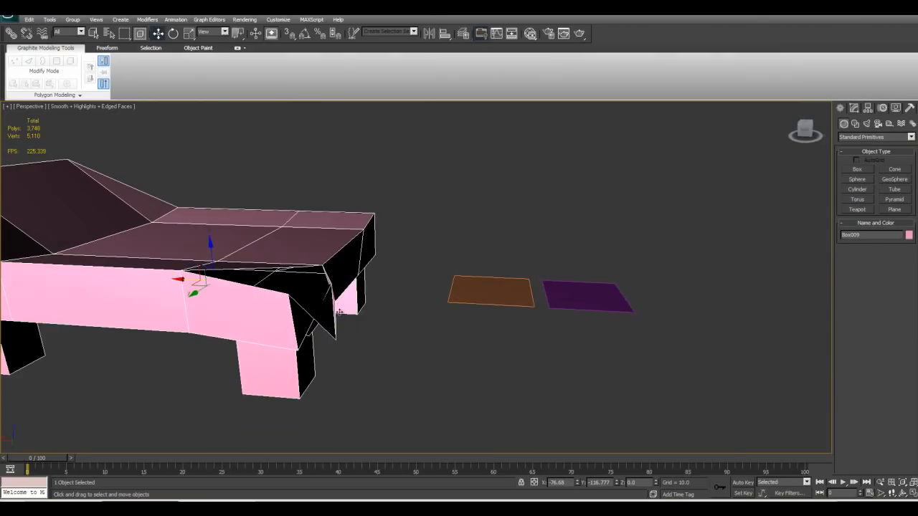
# Examine the two ground planes up close, selecting the purple plane and the orange plane in turn
pyautogui.moveTo(499, 296); pyautogui.dragTo(466, 315, button='middle')
pyautogui.scroll(4, 468, 314)
pyautogui.moveTo(566, 313); pyautogui.dragTo(495, 291, button='middle')
pyautogui.click(540, 320)
pyautogui.keyDown('alt'); pyautogui.moveTo(540, 320); pyautogui.dragTo(546, 351, button='middle'); pyautogui.keyUp('alt')
pyautogui.scroll(2, 545, 351)
pyautogui.moveTo(545, 350); pyautogui.dragTo(510, 365, button='middle')
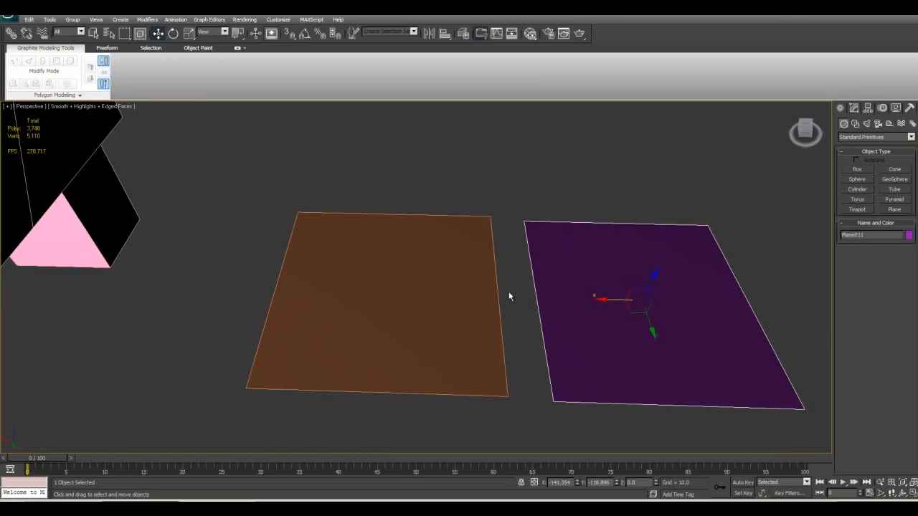
pyautogui.click(437, 285)
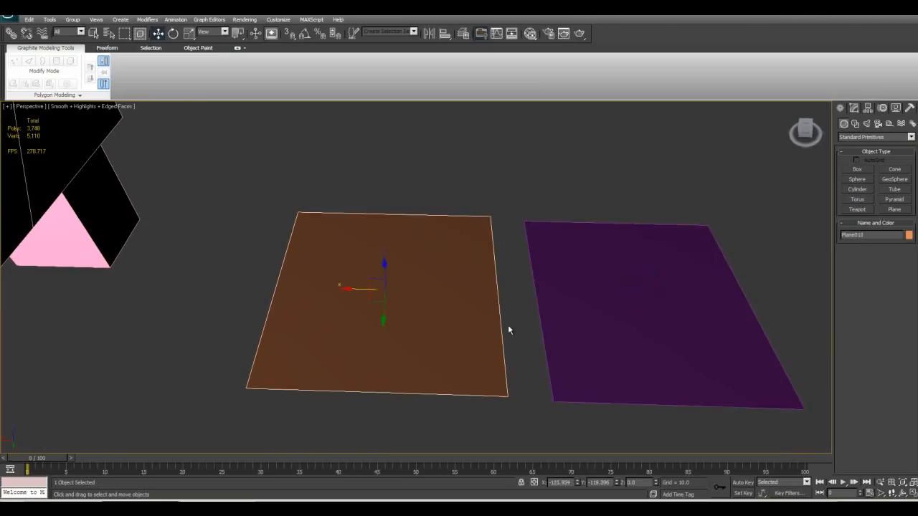
# Turn the purple plane upside down by rotating it 180 degrees about its X axis
pyautogui.click(537, 296)
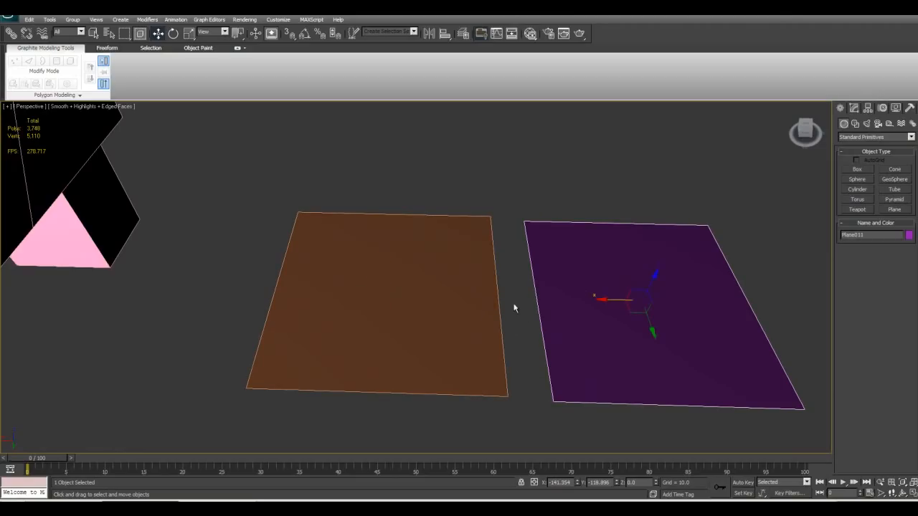
pyautogui.moveTo(564, 297); pyautogui.dragTo(629, 175, button='middle')
pyautogui.keyDown('alt'); pyautogui.moveTo(507, 249); pyautogui.dragTo(381, 236, button='middle'); pyautogui.keyUp('alt')
pyautogui.scroll(-3, 381, 236)
pyautogui.moveTo(682, 308); pyautogui.dragTo(431, 307, button='middle')
pyautogui.press('e')
pyautogui.moveTo(413, 303); pyautogui.dragTo(330, 338)
pyautogui.keyDown('alt'); pyautogui.moveTo(330, 339); pyautogui.dragTo(394, 305, button='middle'); pyautogui.keyUp('alt')
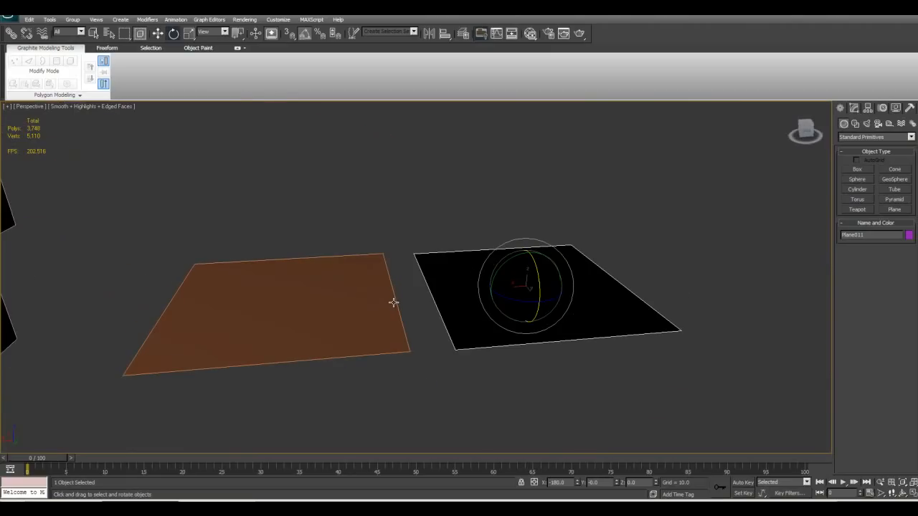
# Compare the facing directions of the orange and purple planes by viewing both from above and below
pyautogui.click(420, 287)
pyautogui.click(432, 289)
pyautogui.keyDown('alt'); pyautogui.moveTo(403, 228); pyautogui.dragTo(397, 230, button='middle'); pyautogui.keyUp('alt')
pyautogui.keyDown('alt'); pyautogui.moveTo(506, 329); pyautogui.dragTo(534, 265, button='middle'); pyautogui.keyUp('alt')
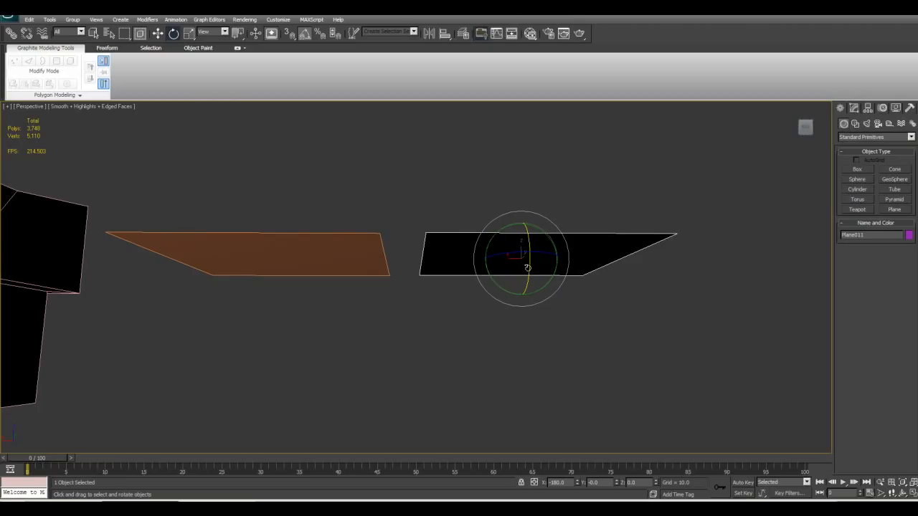
pyautogui.keyDown('alt'); pyautogui.moveTo(528, 268); pyautogui.dragTo(619, 261, button='middle'); pyautogui.keyUp('alt')
pyautogui.click(457, 213)
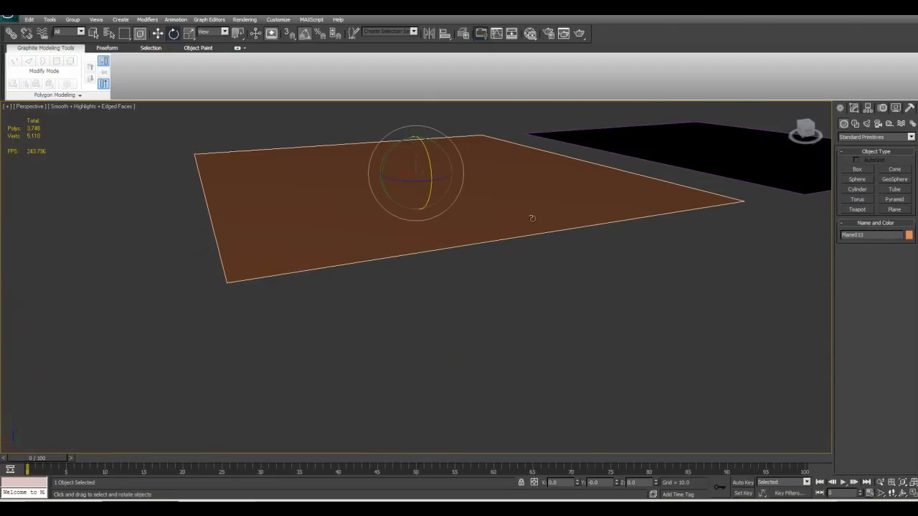
pyautogui.keyDown('alt'); pyautogui.moveTo(495, 179); pyautogui.dragTo(256, 274, button='middle'); pyautogui.keyUp('alt')
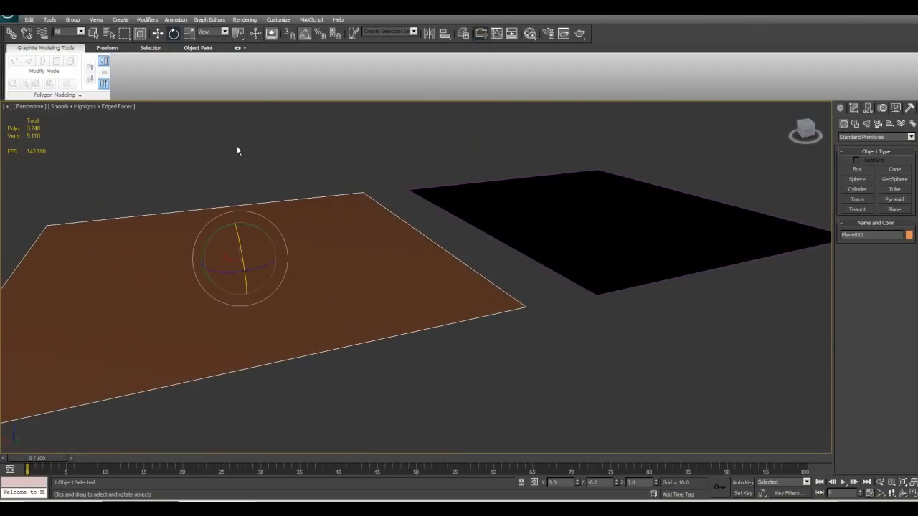
pyautogui.keyDown('alt'); pyautogui.moveTo(251, 187); pyautogui.dragTo(173, 342, button='middle'); pyautogui.keyUp('alt')
pyautogui.keyDown('alt'); pyautogui.moveTo(379, 293); pyautogui.dragTo(430, 367, button='middle'); pyautogui.keyUp('alt')
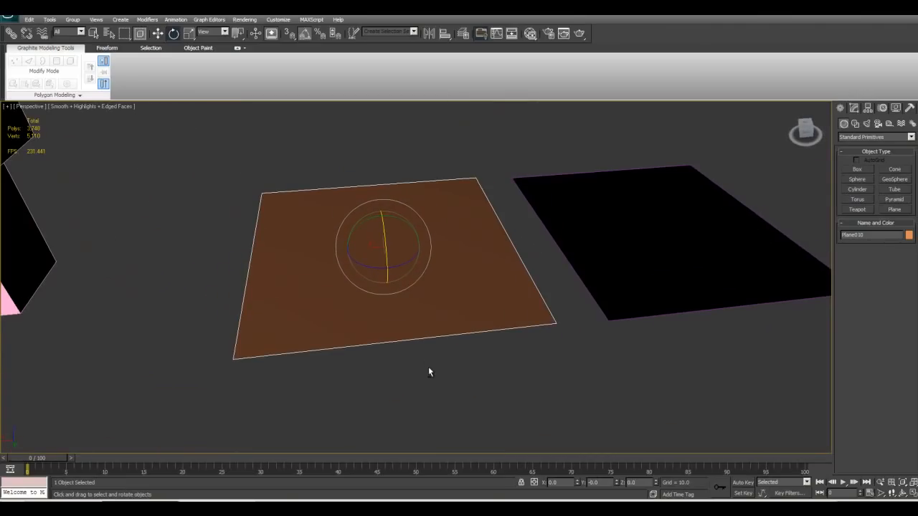
pyautogui.moveTo(569, 284); pyautogui.dragTo(328, 285, button='middle')
pyautogui.click(402, 269)
pyautogui.keyDown('alt'); pyautogui.moveTo(438, 281); pyautogui.dragTo(381, 272, button='middle'); pyautogui.keyUp('alt')
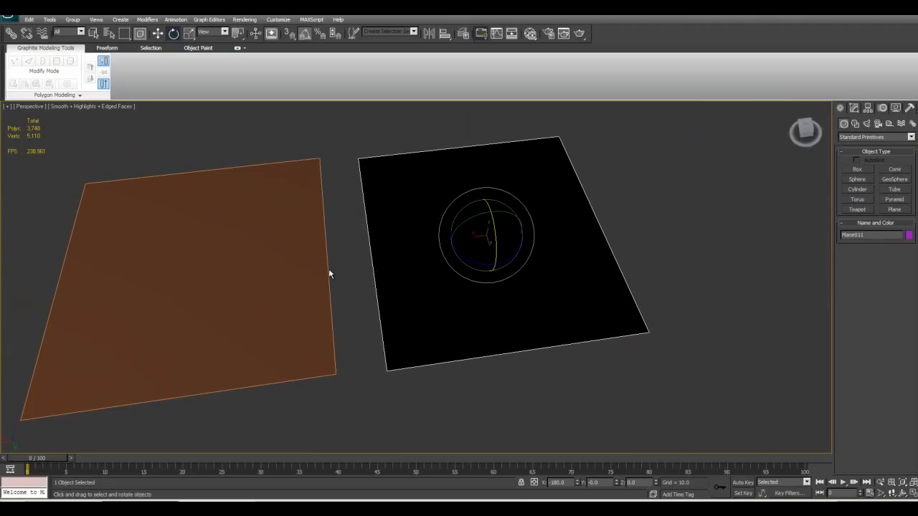
pyautogui.moveTo(380, 276)
pyautogui.keyDown('alt'); pyautogui.mouseDown(button='middle')
pyautogui.moveTo(430, 261)
pyautogui.moveTo(441, 287)
pyautogui.moveTo(527, 281)
pyautogui.moveTo(386, 291)
pyautogui.mouseUp(button='middle'); pyautogui.keyUp('alt')
# Delete both ground planes, then select the bed and frame it in the view
pyautogui.scroll(-6, 440, 287)
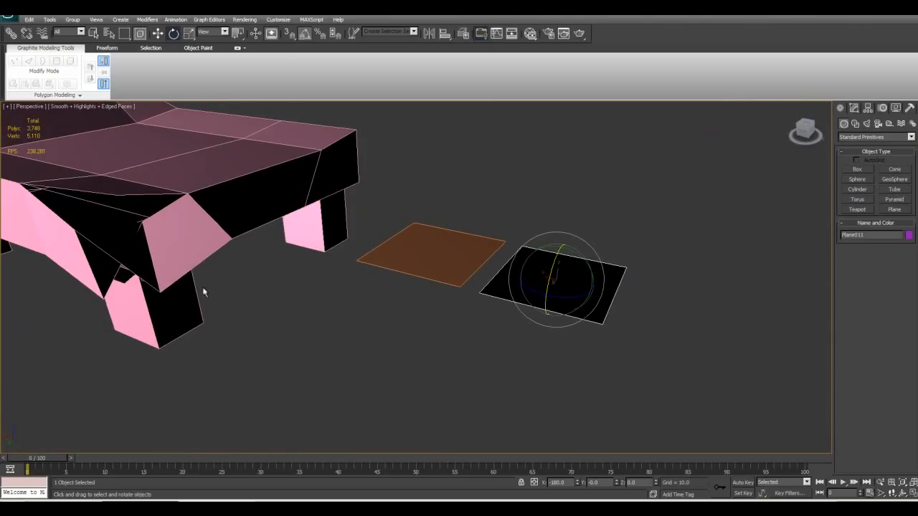
pyautogui.keyDown('ctrl'); pyautogui.click(435, 245); pyautogui.keyUp('ctrl')
pyautogui.press('Delete')
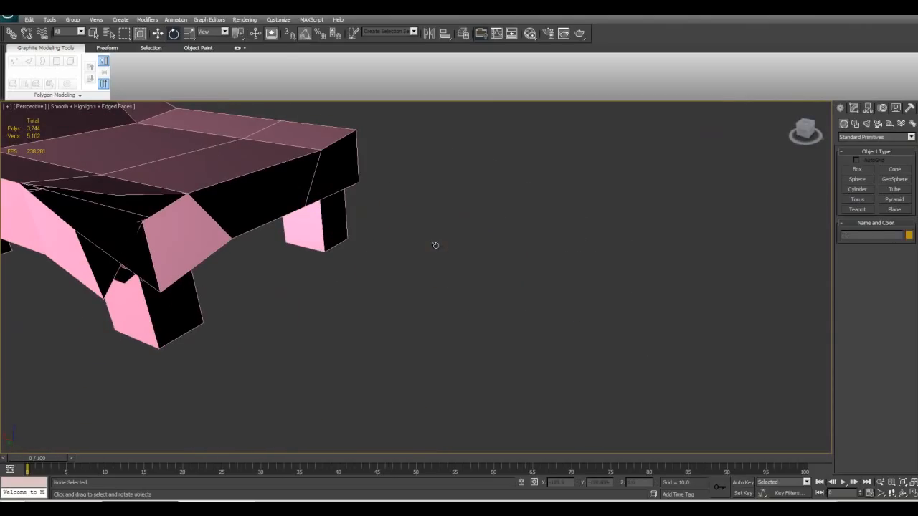
pyautogui.click(232, 202)
pyautogui.press('z')
pyautogui.keyDown('alt'); pyautogui.moveTo(233, 213); pyautogui.dragTo(193, 180, button='middle'); pyautogui.keyUp('alt')
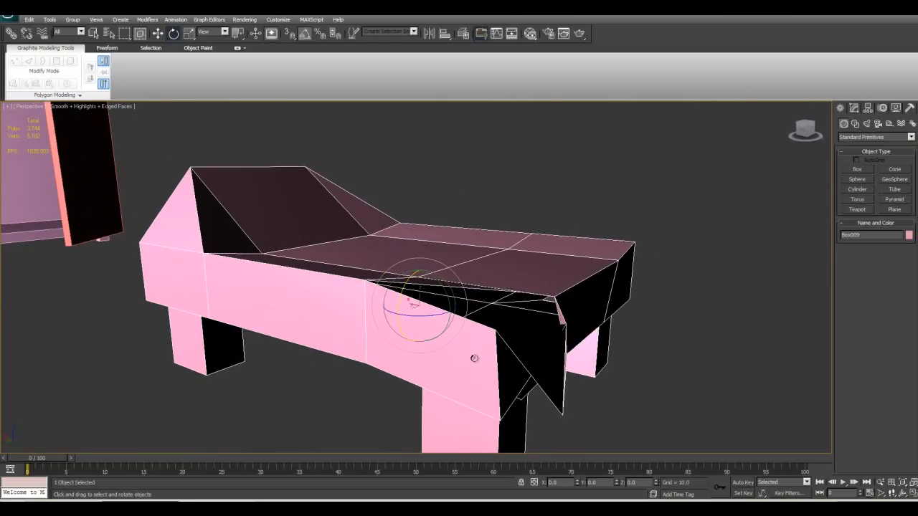
# Select the front panel's reversed polygon beside the opened corner and flip its normal back
pyautogui.press('4')
pyautogui.click(608, 338)
pyautogui.keyDown('alt'); pyautogui.moveTo(552, 327); pyautogui.dragTo(497, 348, button='middle'); pyautogui.keyUp('alt')
pyautogui.click(497, 347)
pyautogui.keyDown('ctrl'); pyautogui.click(396, 353); pyautogui.keyUp('ctrl')
pyautogui.keyDown('alt'); pyautogui.moveTo(559, 388); pyautogui.dragTo(559, 251, button='middle'); pyautogui.keyUp('alt')
pyautogui.click(579, 245)
pyautogui.moveTo(628, 253); pyautogui.dragTo(563, 244, button='middle')
pyautogui.scroll(-1, 896, 366)
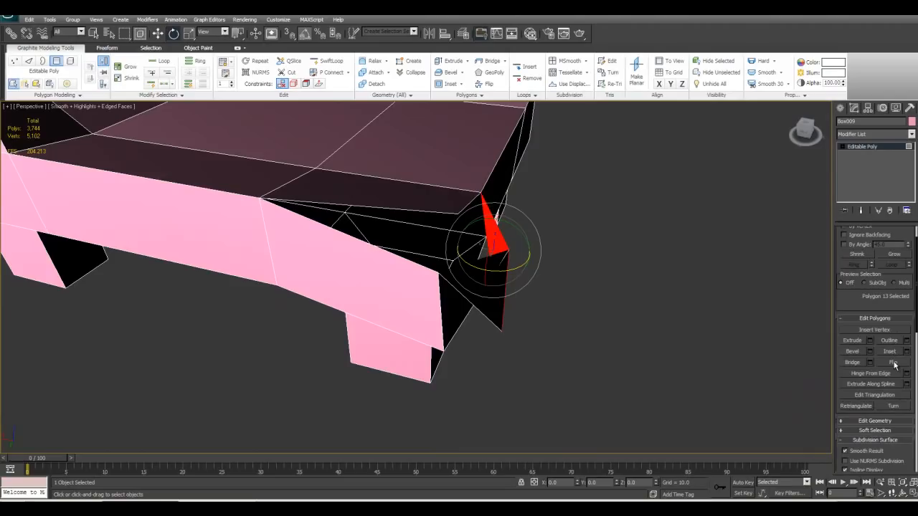
pyautogui.click(893, 363)
pyautogui.keyDown('alt'); pyautogui.moveTo(491, 361); pyautogui.dragTo(442, 322, button='middle'); pyautogui.keyUp('alt')
pyautogui.moveTo(513, 274)
pyautogui.keyDown('alt'); pyautogui.mouseDown(button='middle')
pyautogui.moveTo(488, 251)
pyautogui.moveTo(488, 220)
pyautogui.moveTo(505, 287)
pyautogui.mouseUp(button='middle'); pyautogui.keyUp('alt')
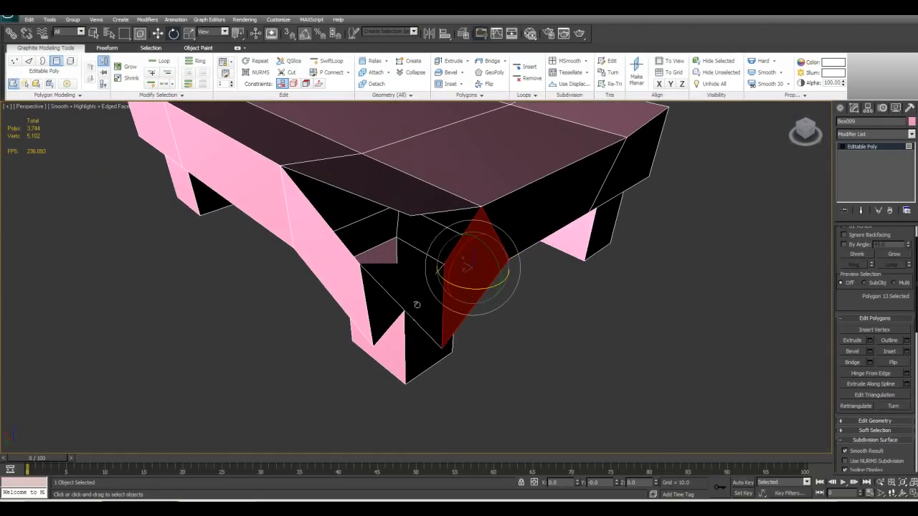
# Delete the twisted bridge polygon spanning the opened corner and select the front panel's corner polygon
pyautogui.press('Delete')
pyautogui.click(454, 286)
pyautogui.keyDown('alt'); pyautogui.moveTo(455, 286); pyautogui.dragTo(603, 284, button='middle'); pyautogui.keyUp('alt')
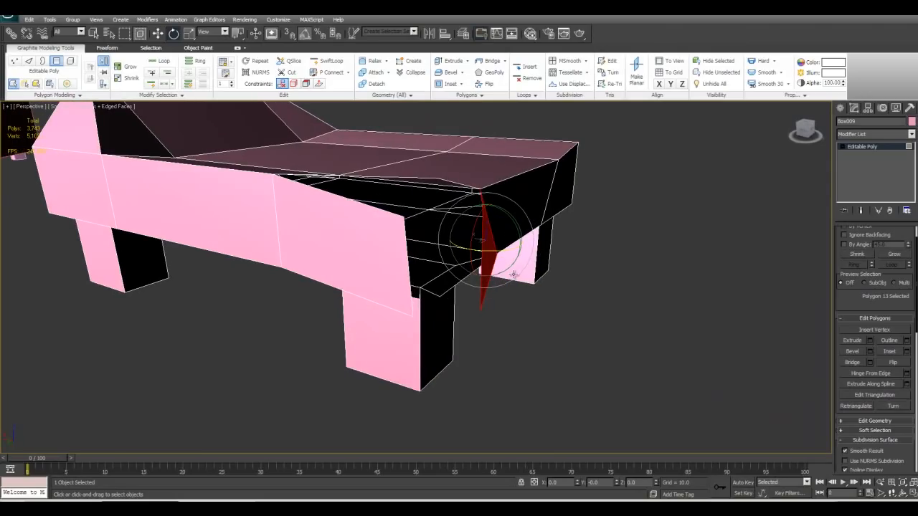
# Bridge the front polygon's open vertical edge to the side panel's open vertical edge at the corner
pyautogui.scroll(5, 514, 275)
pyautogui.keyDown('alt'); pyautogui.moveTo(463, 336); pyautogui.dragTo(402, 343, button='middle'); pyautogui.keyUp('alt')
pyautogui.scroll(-5, 397, 342)
pyautogui.press('2')
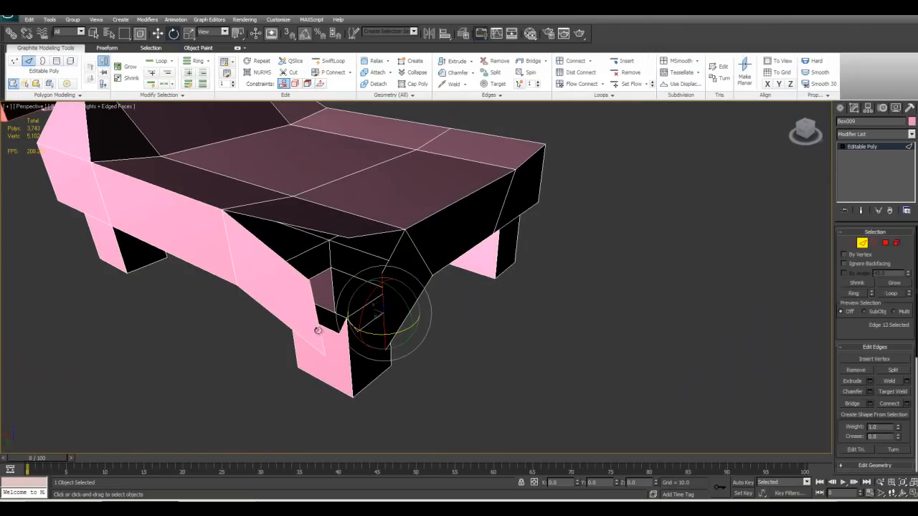
pyautogui.keyDown('ctrl'); pyautogui.click(319, 331); pyautogui.keyUp('ctrl')
pyautogui.keyDown('alt'); pyautogui.moveTo(319, 331); pyautogui.dragTo(524, 378, button='middle'); pyautogui.keyUp('alt')
pyautogui.keyDown('alt'); pyautogui.moveTo(744, 403); pyautogui.dragTo(492, 367, button='middle'); pyautogui.keyUp('alt')
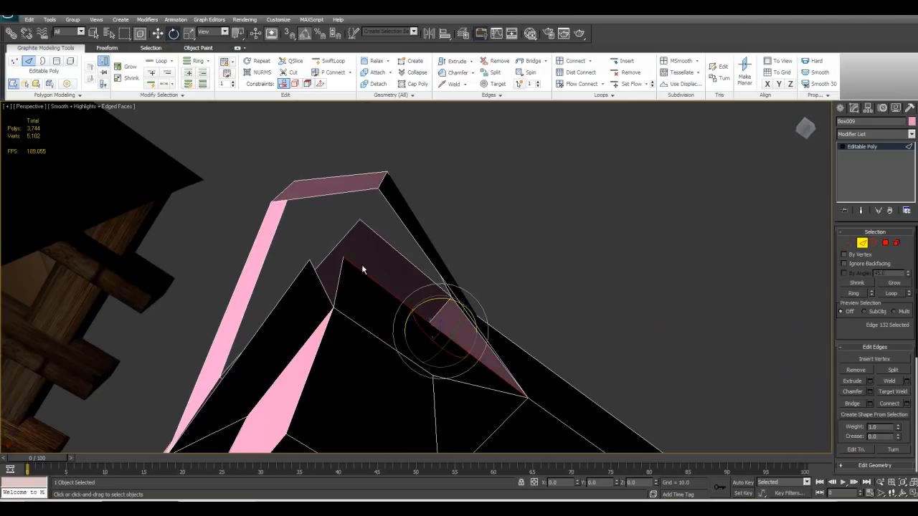
# Check the separate vertices beneath the open corner by selecting two of them in turn
pyautogui.keyDown('alt'); pyautogui.moveTo(362, 267); pyautogui.dragTo(390, 292, button='middle'); pyautogui.keyUp('alt')
pyautogui.press('1')
pyautogui.click(365, 271)
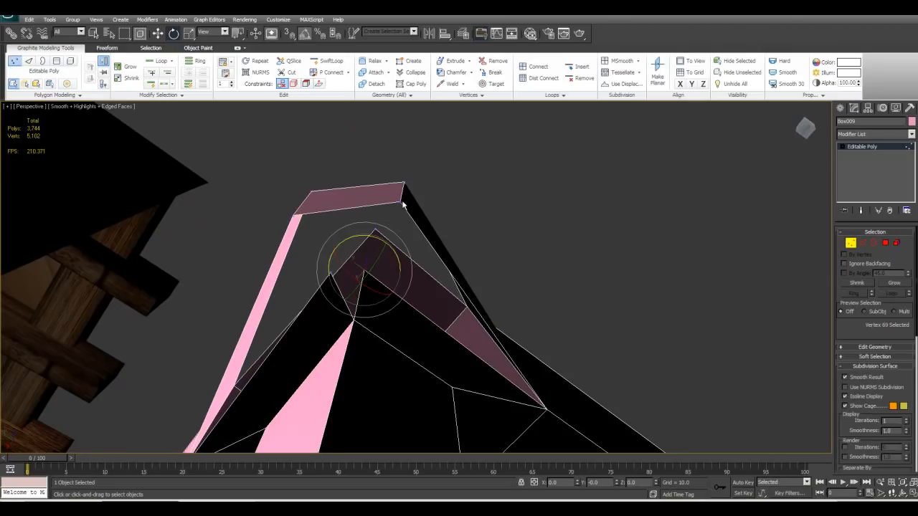
pyautogui.click(375, 230)
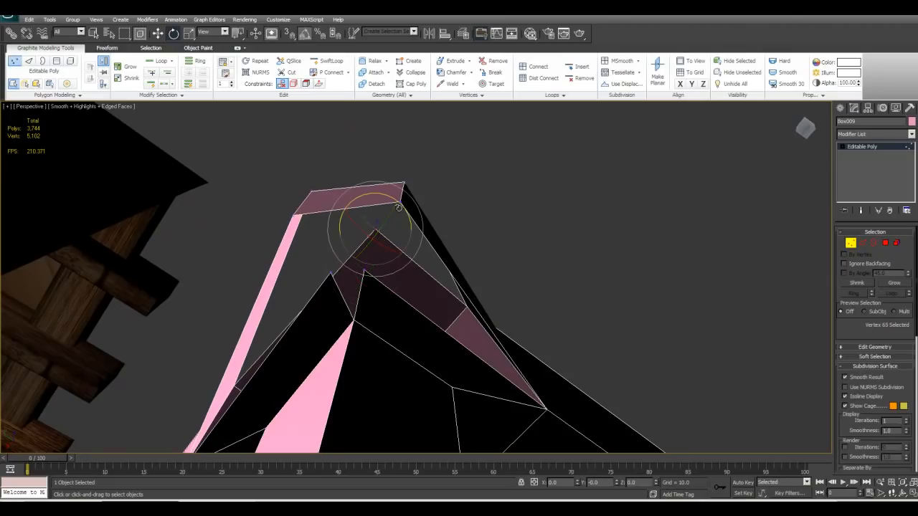
# Try to close the irregular gap around the bed's opened corner by capping its border
pyautogui.press('3')
pyautogui.click(429, 240)
pyautogui.keyDown('alt'); pyautogui.moveTo(457, 299); pyautogui.dragTo(790, 351, button='middle'); pyautogui.keyUp('alt')
pyautogui.rightClick(518, 228)
pyautogui.click(511, 244)
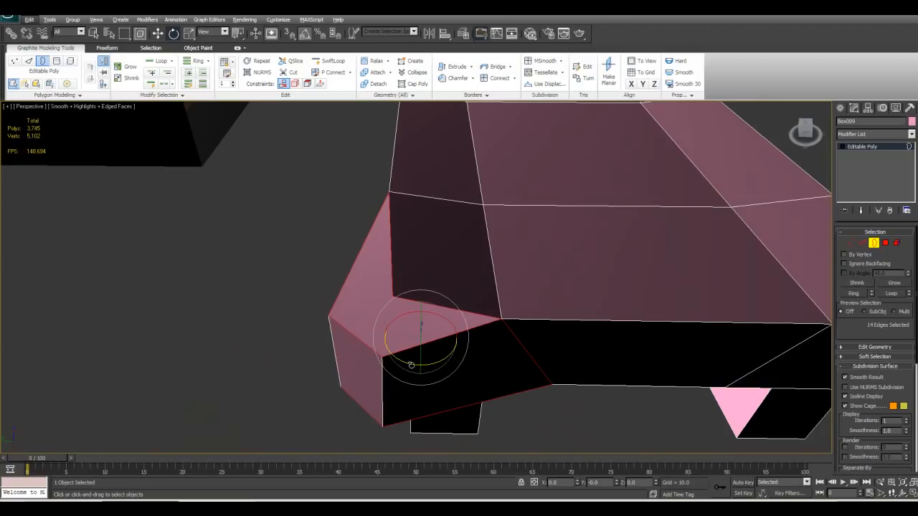
pyautogui.keyDown('alt'); pyautogui.moveTo(295, 405); pyautogui.dragTo(379, 331, button='middle'); pyautogui.keyUp('alt')
# Delete the middle polygon of the long side panel opposite the opened corner
pyautogui.keyDown('alt'); pyautogui.moveTo(453, 341); pyautogui.dragTo(565, 298, button='middle'); pyautogui.keyUp('alt')
pyautogui.press('4')
pyautogui.click(618, 316)
pyautogui.keyDown('alt'); pyautogui.moveTo(618, 316); pyautogui.dragTo(506, 316, button='middle'); pyautogui.keyUp('alt')
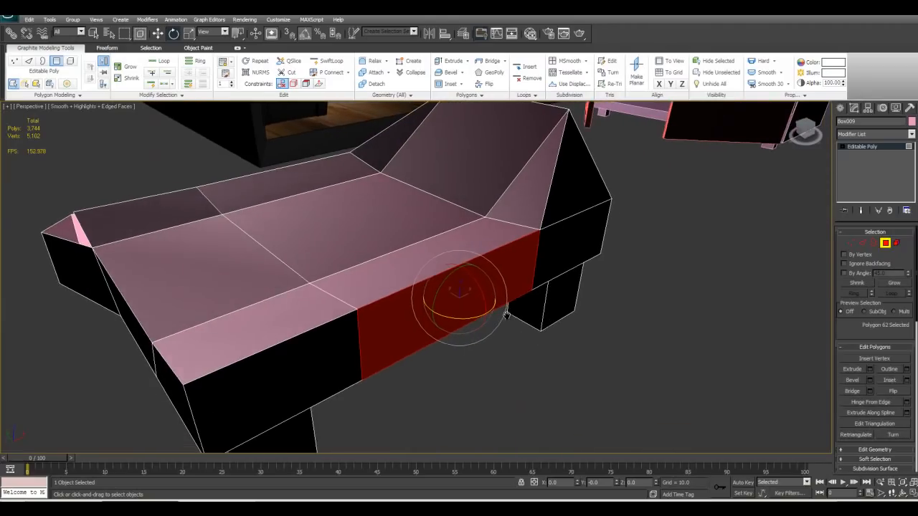
pyautogui.scroll(3, 507, 316)
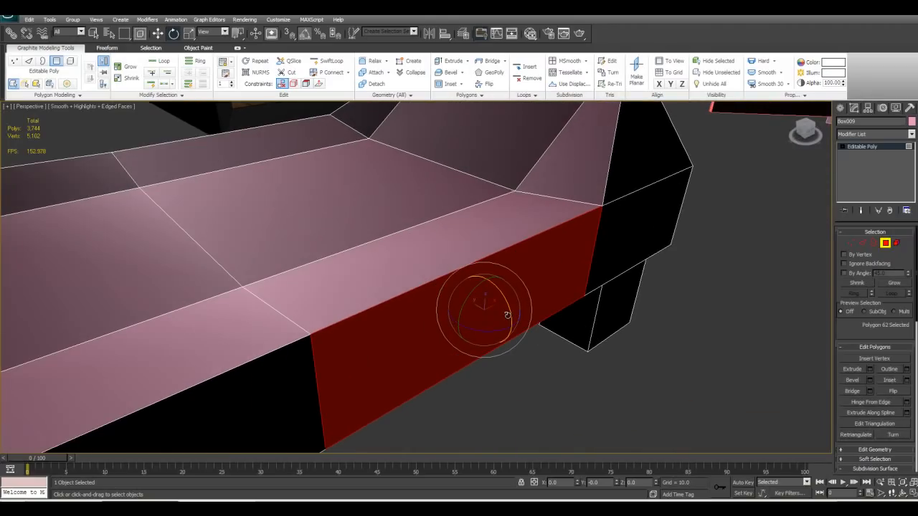
pyautogui.keyDown('alt'); pyautogui.moveTo(504, 347); pyautogui.dragTo(572, 367, button='middle'); pyautogui.keyUp('alt')
pyautogui.keyDown('alt'); pyautogui.moveTo(109, 345); pyautogui.dragTo(358, 366, button='middle'); pyautogui.keyUp('alt')
pyautogui.keyDown('alt'); pyautogui.moveTo(446, 406); pyautogui.dragTo(584, 385, button='middle'); pyautogui.keyUp('alt')
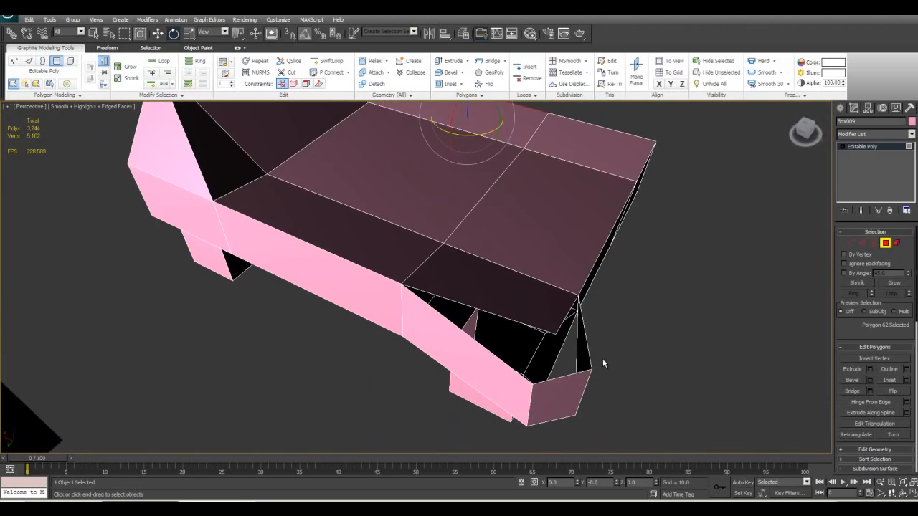
pyautogui.keyDown('alt'); pyautogui.moveTo(498, 347); pyautogui.dragTo(639, 326, button='middle'); pyautogui.keyUp('alt')
pyautogui.keyDown('alt'); pyautogui.moveTo(582, 286); pyautogui.dragTo(569, 229, button='middle'); pyautogui.keyUp('alt')
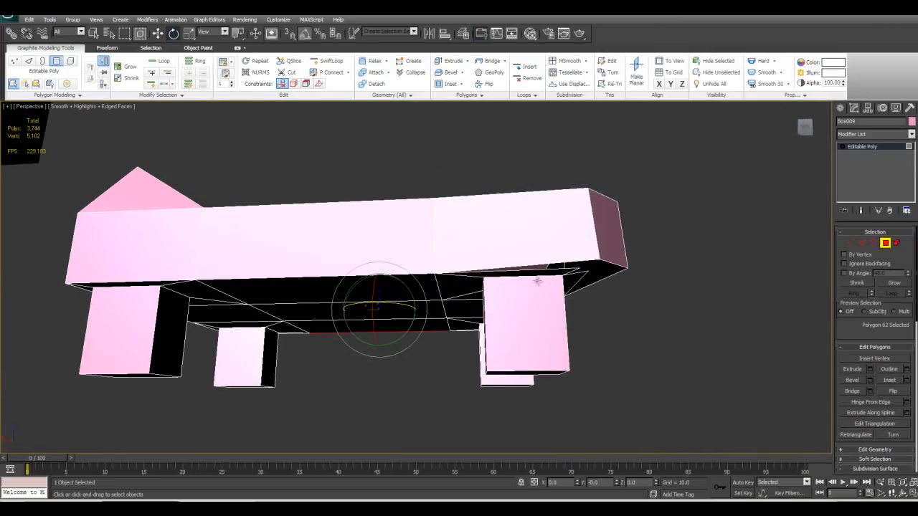
pyautogui.keyDown('alt'); pyautogui.moveTo(578, 362); pyautogui.dragTo(634, 270, button='middle'); pyautogui.keyUp('alt')
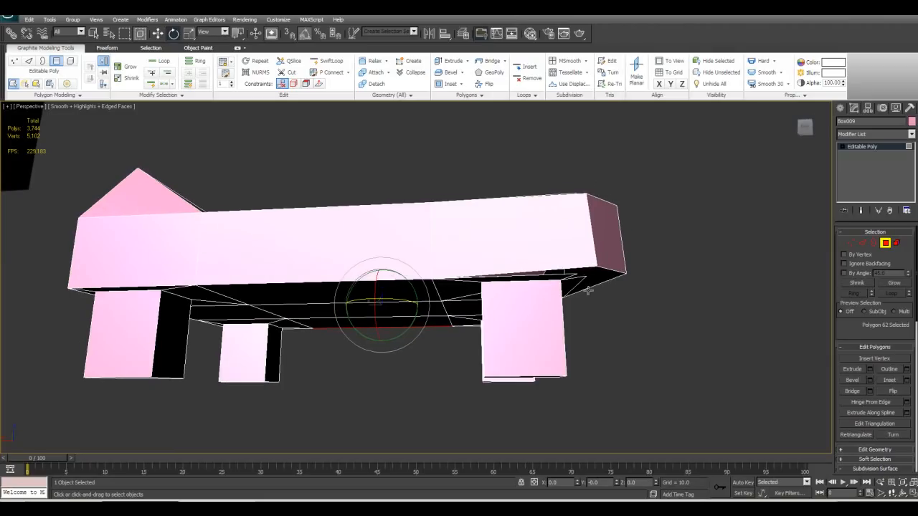
pyautogui.keyDown('alt'); pyautogui.moveTo(589, 327); pyautogui.dragTo(524, 268, button='middle'); pyautogui.keyUp('alt')
pyautogui.press('Delete')
# Select the open border of the hole in the long side panel and cap it
pyautogui.press('3')
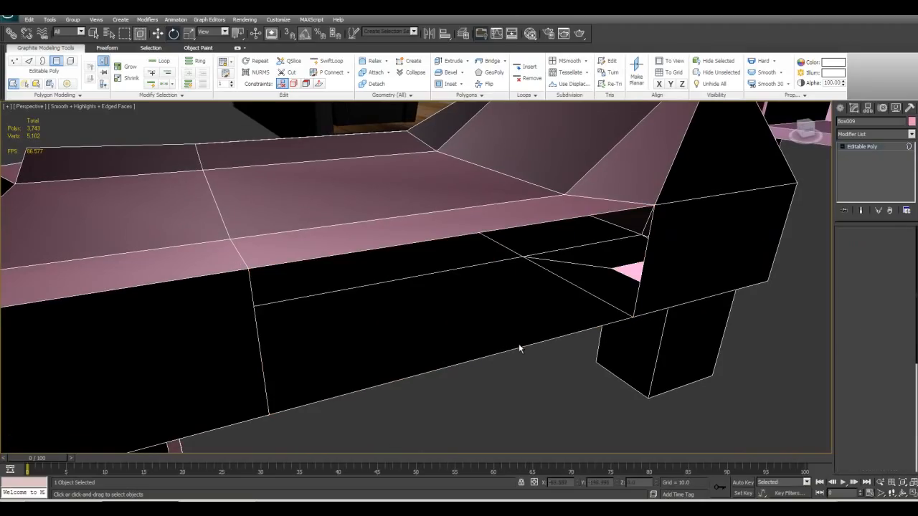
pyautogui.click(521, 349)
pyautogui.rightClick(520, 349)
pyautogui.click(512, 374)
# Connect the two long edges of the underside's centre polygon with 2 segments
pyautogui.keyDown('alt'); pyautogui.moveTo(513, 373); pyautogui.dragTo(527, 232, button='middle'); pyautogui.keyUp('alt')
pyautogui.scroll(-4, 515, 252)
pyautogui.keyDown('alt'); pyautogui.moveTo(395, 307); pyautogui.dragTo(378, 285, button='middle'); pyautogui.keyUp('alt')
pyautogui.scroll(4, 378, 289)
pyautogui.press('2')
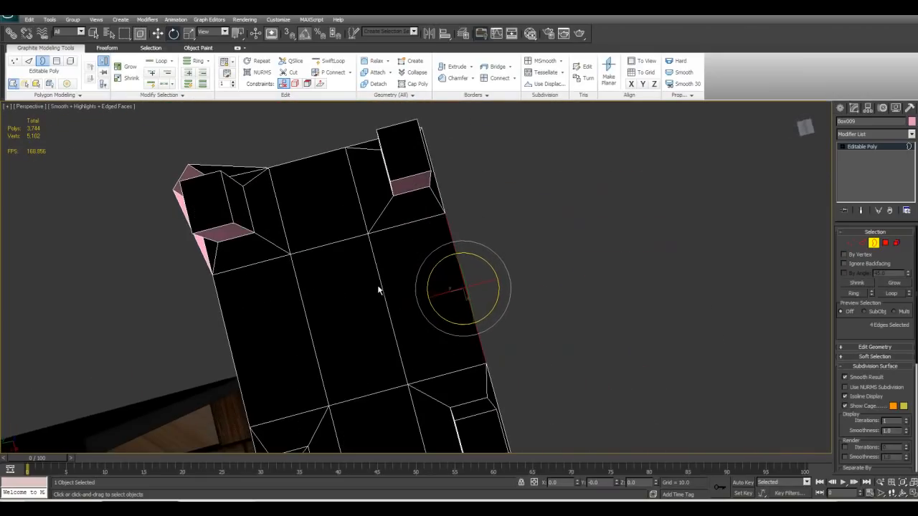
pyautogui.keyDown('ctrl'); pyautogui.click(307, 323); pyautogui.keyUp('ctrl')
pyautogui.hotkey('ctrl', 'shift', 'e')
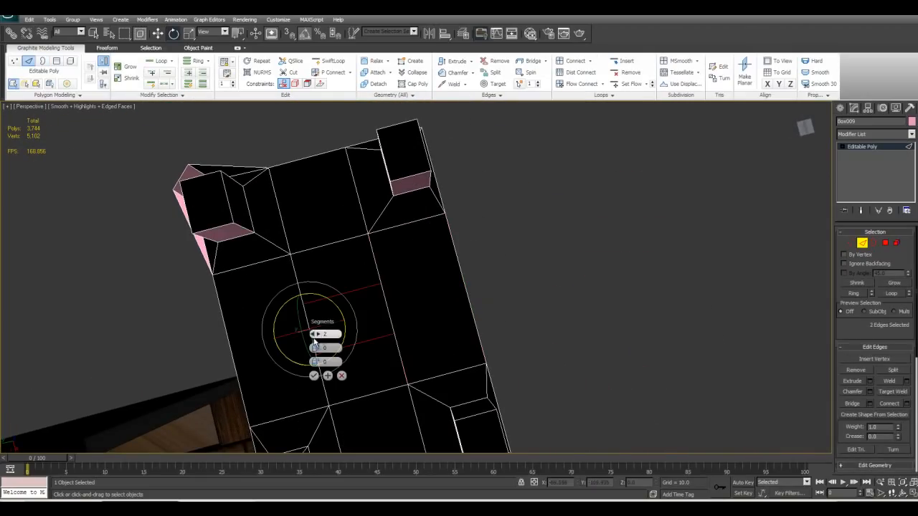
pyautogui.click(313, 376)
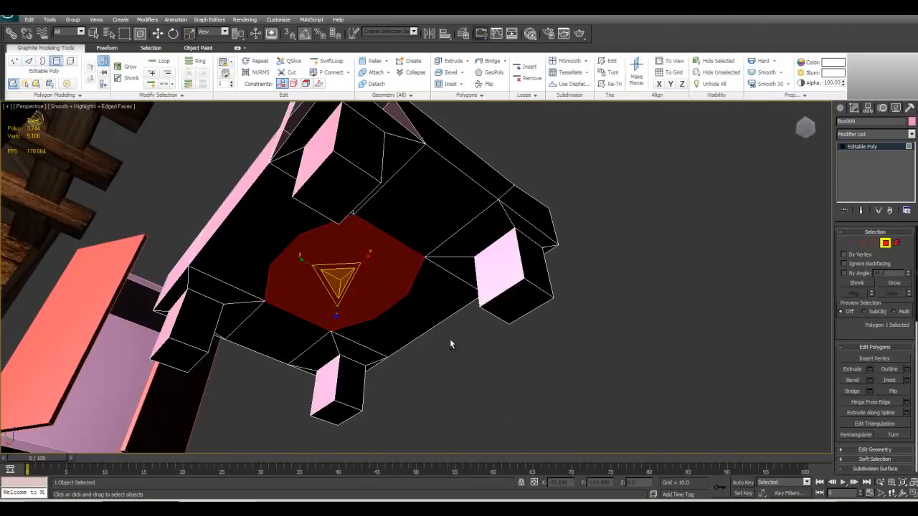
# Delete the eight-sided polygon in the middle of the bed's underside and cap the open border
pyautogui.press('Delete')
pyautogui.keyDown('alt'); pyautogui.moveTo(355, 323); pyautogui.dragTo(433, 287, button='middle'); pyautogui.keyUp('alt')
pyautogui.press('3')
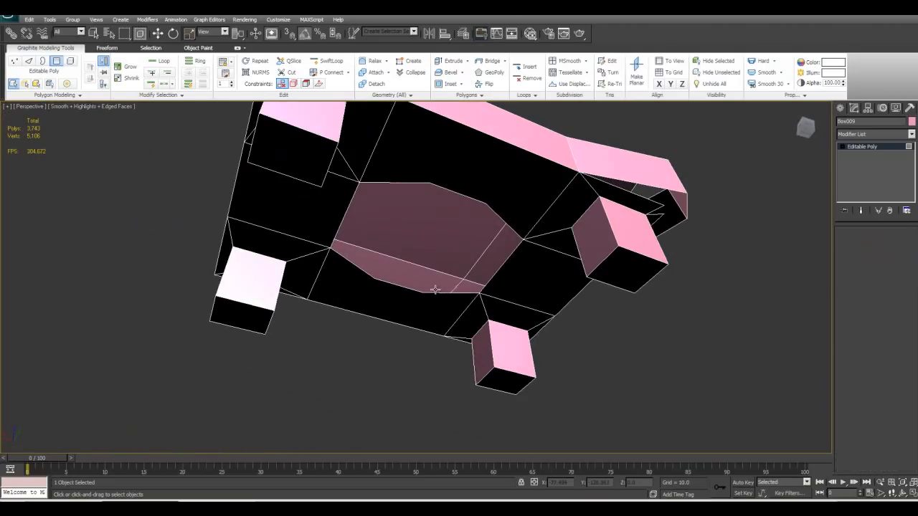
pyautogui.click(434, 292)
pyautogui.rightClick(434, 292)
pyautogui.click(413, 317)
pyautogui.keyDown('alt'); pyautogui.moveTo(412, 317); pyautogui.dragTo(501, 270, button='middle'); pyautogui.keyUp('alt')
# Remove the four extra vertices along the sides of the capped underside polygon
pyautogui.press('1')
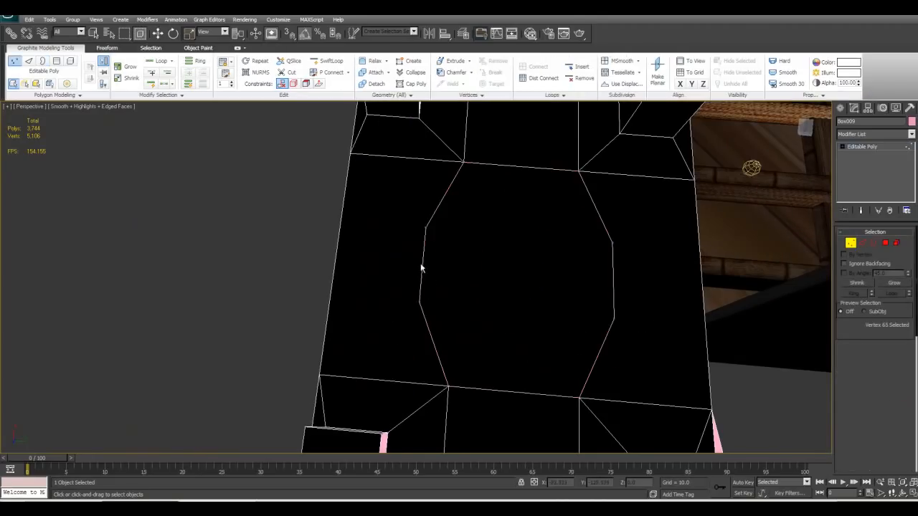
pyautogui.moveTo(403, 210); pyautogui.dragTo(443, 321)
pyautogui.keyDown('alt'); pyautogui.moveTo(601, 300); pyautogui.dragTo(623, 309, button='middle'); pyautogui.keyUp('alt')
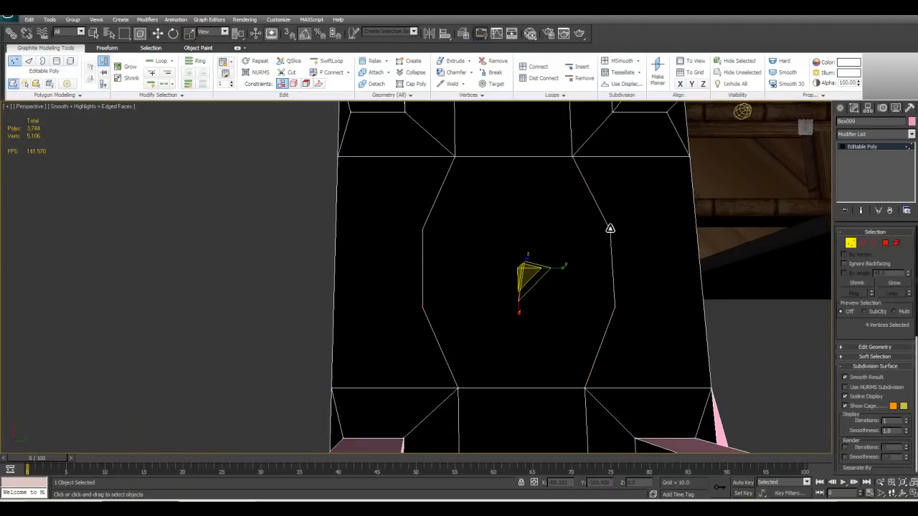
pyautogui.press('BackSpace')
# Target-weld the bridge polygon's upper vertex at the front panel to the corner vertex of the bed's top surface
pyautogui.keyDown('alt'); pyautogui.moveTo(611, 228); pyautogui.dragTo(466, 373, button='middle'); pyautogui.keyUp('alt')
pyautogui.scroll(4, 471, 281)
pyautogui.scroll(-4, 441, 303)
pyautogui.scroll(3, 394, 287)
pyautogui.keyDown('alt'); pyautogui.moveTo(635, 280); pyautogui.dragTo(796, 298, button='middle'); pyautogui.keyUp('alt')
pyautogui.keyDown('alt'); pyautogui.moveTo(255, 289); pyautogui.dragTo(409, 334, button='middle'); pyautogui.keyUp('alt')
pyautogui.scroll(3, 310, 343)
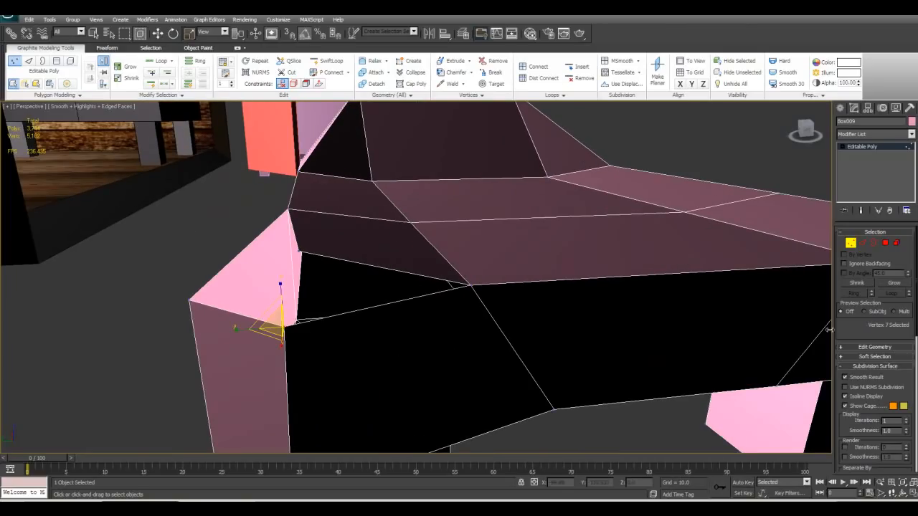
pyautogui.scroll(-5, 872, 354)
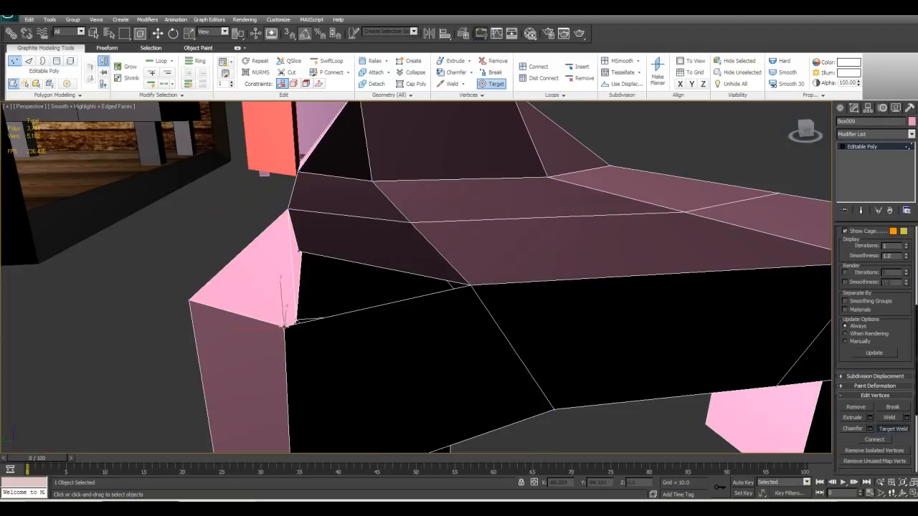
pyautogui.click(300, 251)
# Target-weld the stray vertices around the bed's open corner together and move the corner vertex about -3.13 units along Y
pyautogui.keyDown('alt'); pyautogui.moveTo(319, 274); pyautogui.dragTo(575, 402, button='middle'); pyautogui.keyUp('alt')
pyautogui.scroll(-2, 330, 259)
pyautogui.scroll(2, 345, 287)
pyautogui.keyDown('alt'); pyautogui.moveTo(613, 286); pyautogui.dragTo(403, 252, button='middle'); pyautogui.keyUp('alt')
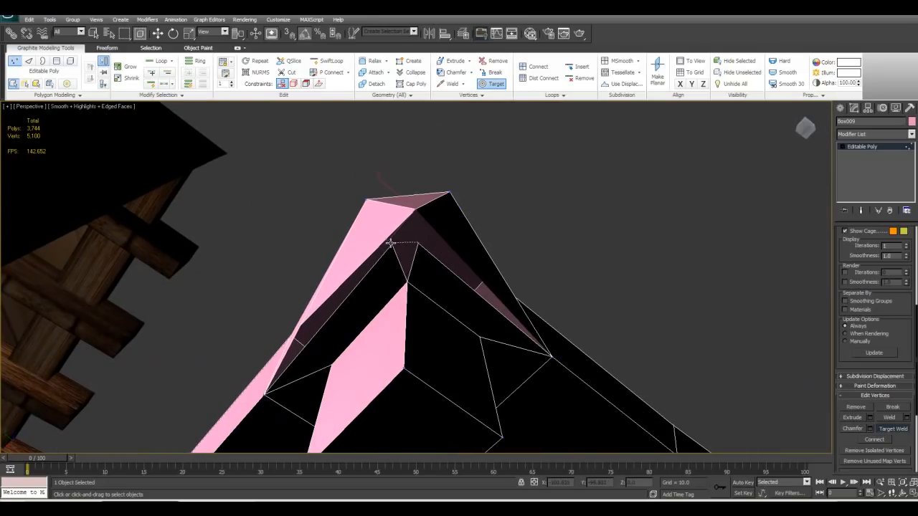
pyautogui.click(390, 243)
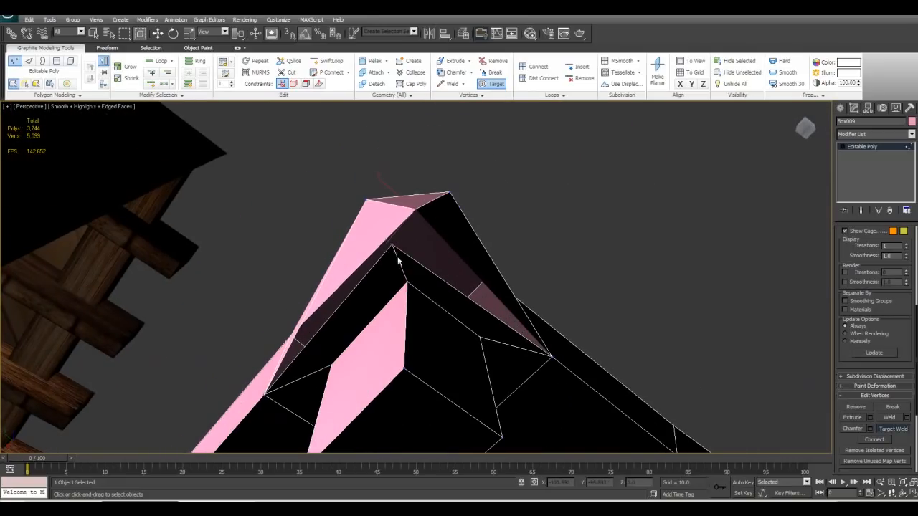
pyautogui.click(449, 190)
pyautogui.keyDown('alt'); pyautogui.moveTo(369, 204); pyautogui.dragTo(385, 230, button='middle'); pyautogui.keyUp('alt')
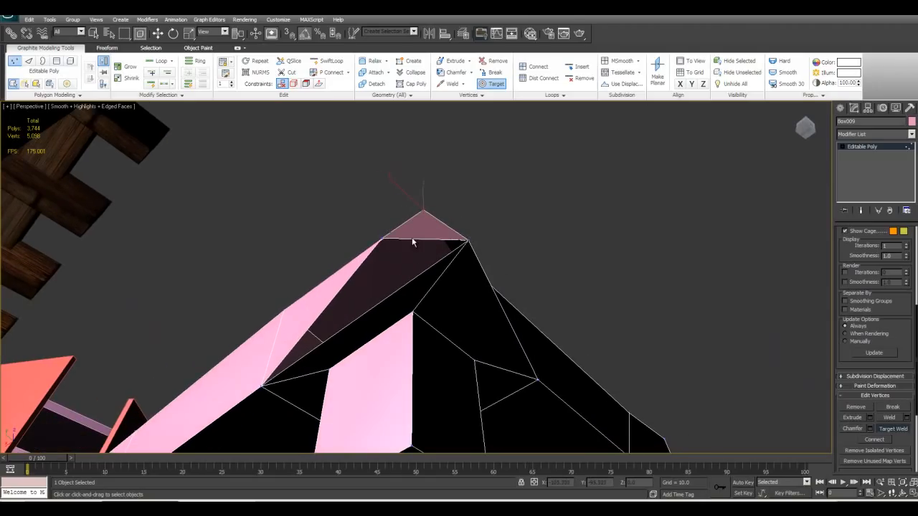
pyautogui.click(382, 239)
pyautogui.keyDown('alt'); pyautogui.moveTo(383, 239); pyautogui.dragTo(290, 314, button='middle'); pyautogui.keyUp('alt')
pyautogui.moveTo(278, 286); pyautogui.dragTo(311, 285)
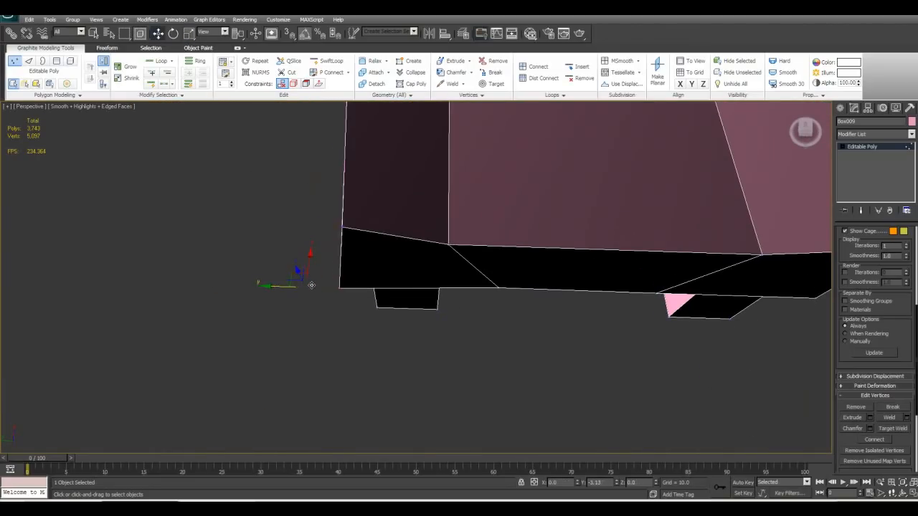
pyautogui.keyDown('alt'); pyautogui.moveTo(317, 287); pyautogui.dragTo(502, 215, button='middle'); pyautogui.keyUp('alt')
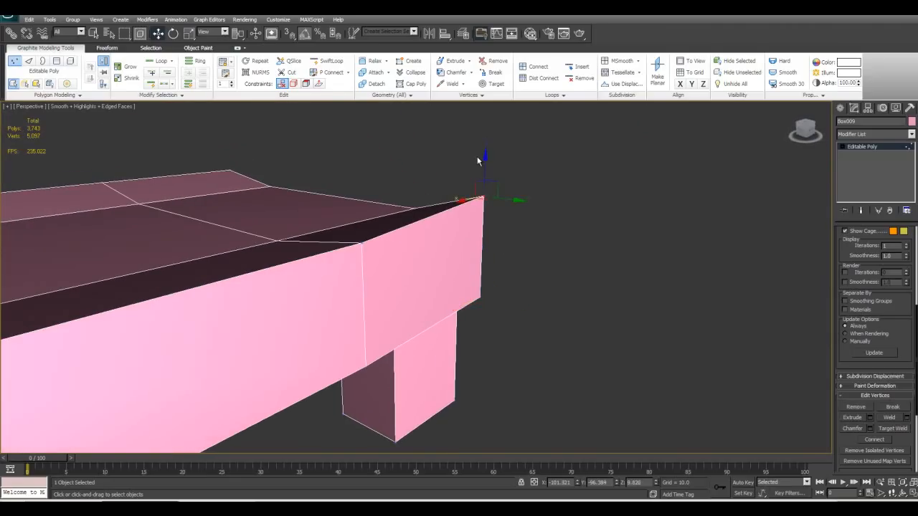
# Try to collapse four selected vertices at the lower end of the bed's broken corner
pyautogui.keyDown('alt'); pyautogui.moveTo(486, 168); pyautogui.dragTo(541, 341, button='middle'); pyautogui.keyUp('alt')
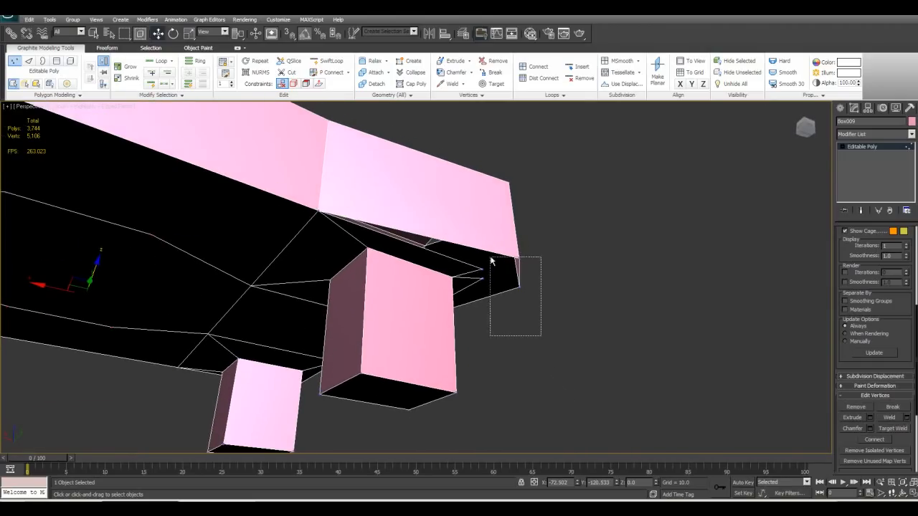
pyautogui.keyDown('alt'); pyautogui.moveTo(524, 286); pyautogui.dragTo(547, 321, button='middle'); pyautogui.keyUp('alt')
pyautogui.moveTo(905, 352); pyautogui.dragTo(901, 280)
pyautogui.scroll(-10, 890, 362)
pyautogui.click(883, 348)
pyautogui.scroll(-3, 889, 337)
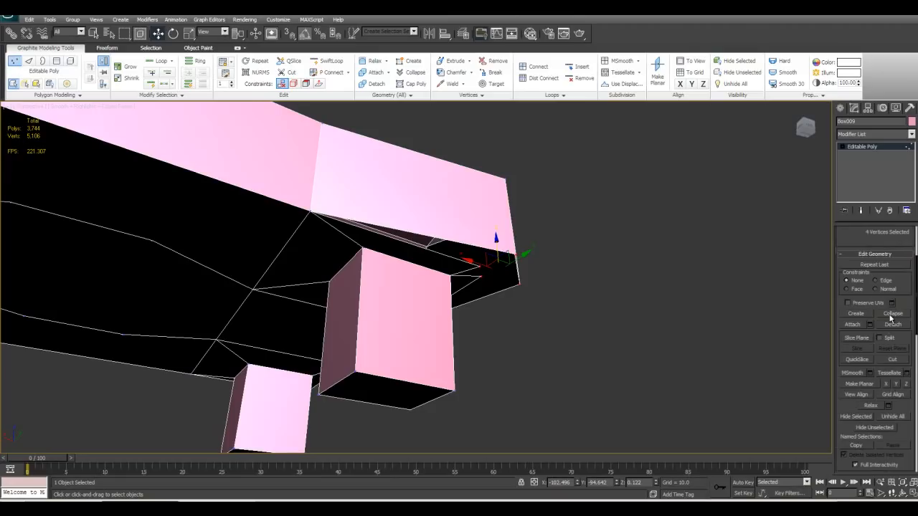
pyautogui.click(893, 314)
pyautogui.scroll(6, 604, 297)
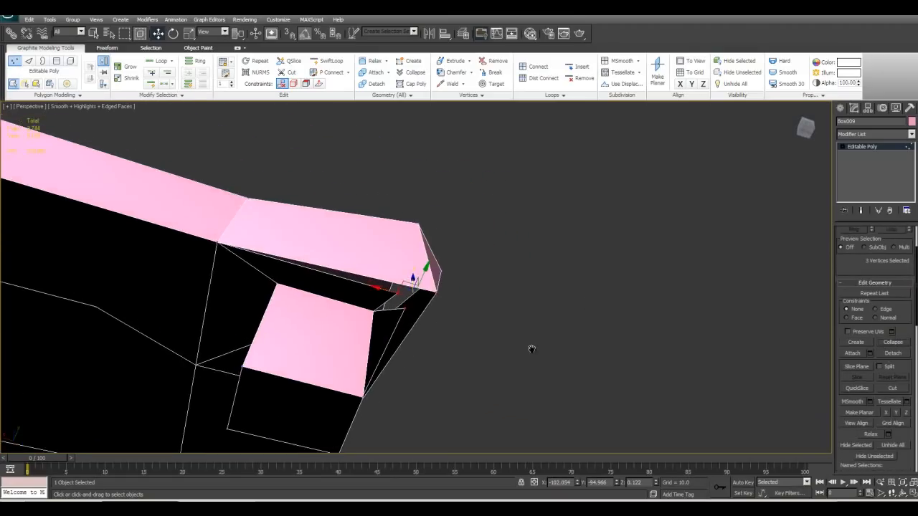
# Collapse the three vertices at the upper end of the bed's open corner into one
pyautogui.keyDown('alt'); pyautogui.moveTo(498, 395); pyautogui.dragTo(505, 326, button='middle'); pyautogui.keyUp('alt')
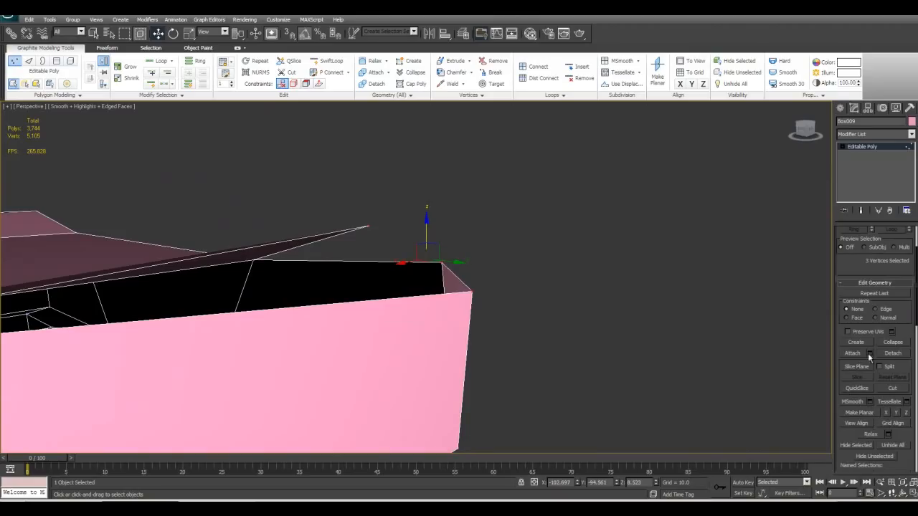
pyautogui.moveTo(892, 272); pyautogui.dragTo(887, 378)
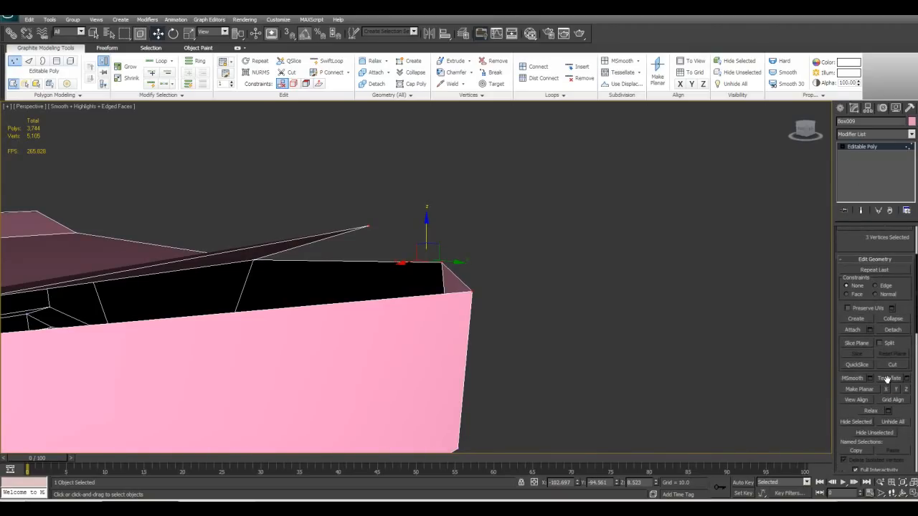
pyautogui.click(891, 320)
pyautogui.click(891, 320)
# Collapse the three vertices at the lower end of the same corner into one
pyautogui.keyDown('alt'); pyautogui.moveTo(481, 330); pyautogui.dragTo(543, 279, button='middle'); pyautogui.keyUp('alt')
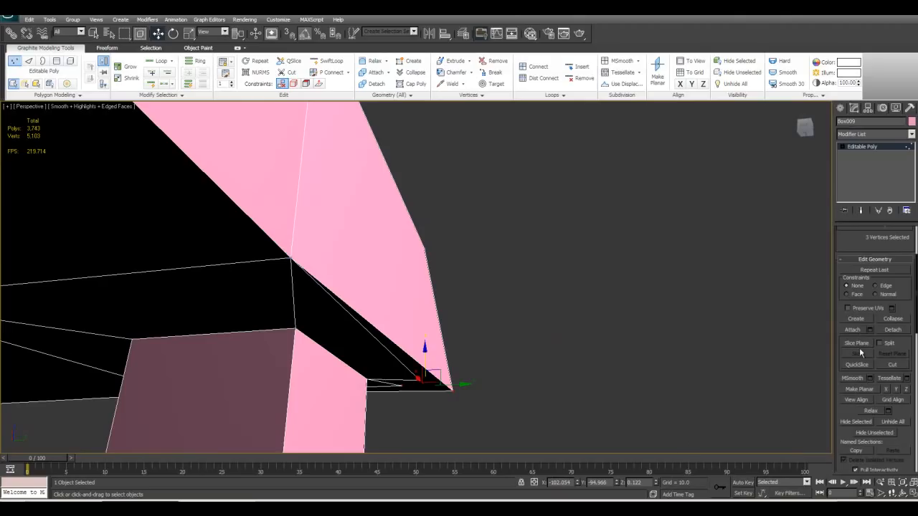
pyautogui.click(890, 321)
pyautogui.keyDown('alt'); pyautogui.moveTo(574, 352); pyautogui.dragTo(488, 338, button='middle'); pyautogui.keyUp('alt')
pyautogui.scroll(-3, 400, 368)
pyautogui.scroll(3, 493, 410)
# Select the vertical edge at the repaired corner, move it slightly along X, and leave edge editing
pyautogui.press('2')
pyautogui.click(408, 294)
pyautogui.keyDown('alt'); pyautogui.moveTo(408, 294); pyautogui.dragTo(451, 340, button='middle'); pyautogui.keyUp('alt')
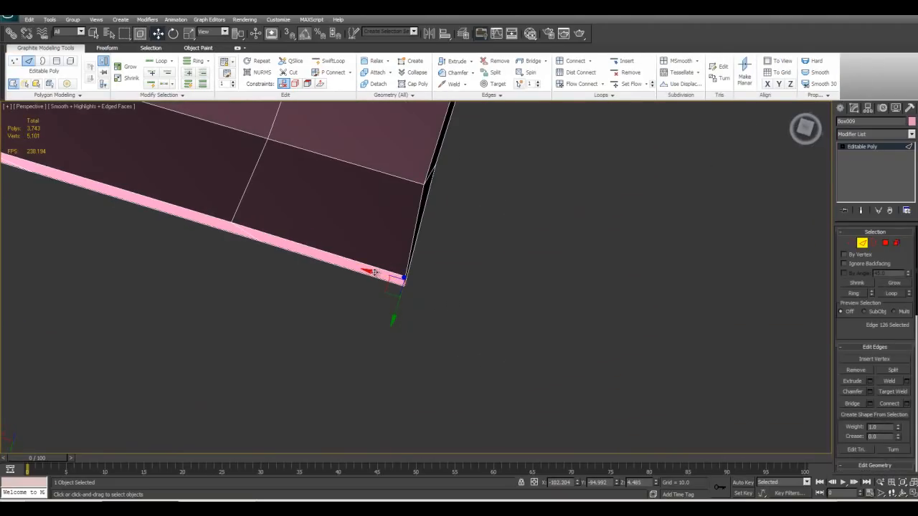
pyautogui.moveTo(366, 273); pyautogui.dragTo(356, 270)
pyautogui.scroll(-4, 356, 271)
pyautogui.keyDown('alt'); pyautogui.moveTo(356, 271); pyautogui.dragTo(342, 187, button='middle'); pyautogui.keyUp('alt')
pyautogui.scroll(-3, 342, 187)
pyautogui.keyDown('alt'); pyautogui.moveTo(407, 280); pyautogui.dragTo(416, 355, button='middle'); pyautogui.keyUp('alt')
pyautogui.moveTo(579, 310); pyautogui.dragTo(406, 346, button='middle')
pyautogui.press('2')
# Rotate the whole bed freehand about the Z axis and fine-tune its Z rotation to 22.904
pyautogui.moveTo(401, 307); pyautogui.dragTo(393, 349, button='middle')
pyautogui.scroll(-3, 392, 349)
pyautogui.moveTo(406, 324); pyautogui.dragTo(423, 335)
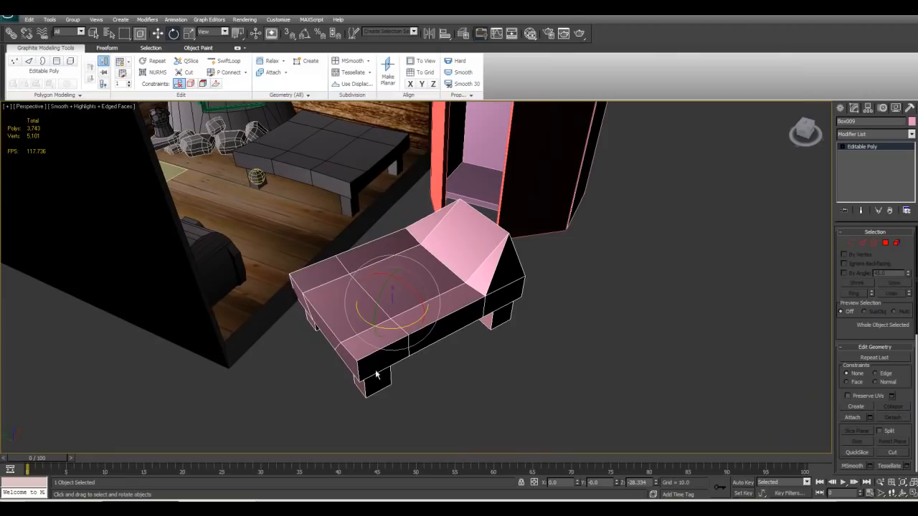
pyautogui.moveTo(394, 331); pyautogui.dragTo(429, 327)
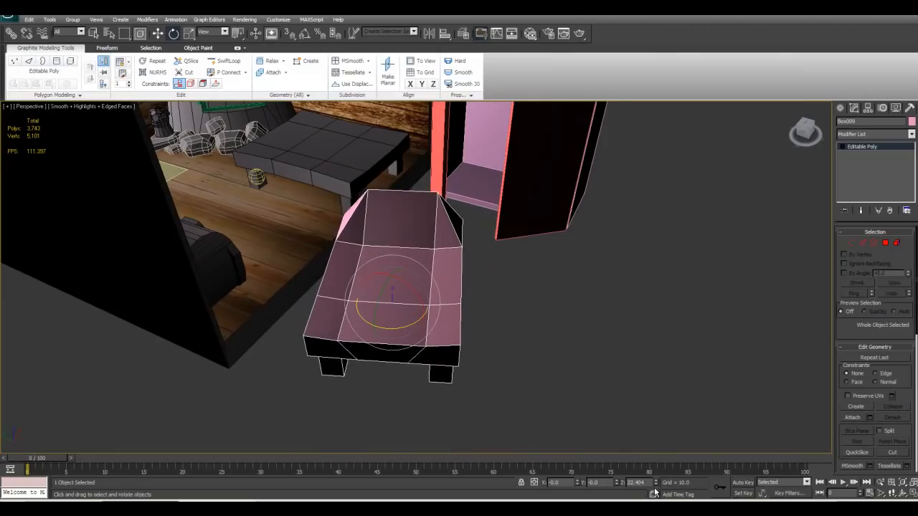
pyautogui.moveTo(656, 485); pyautogui.dragTo(657, 472)
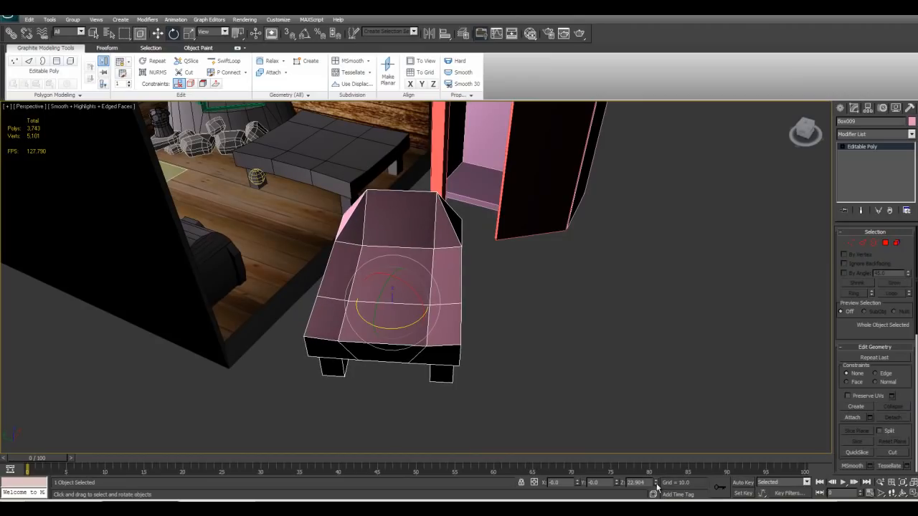
# Turn the bed back about the Z axis and set its Z rotation to exactly -39
pyautogui.moveTo(394, 328); pyautogui.dragTo(353, 327)
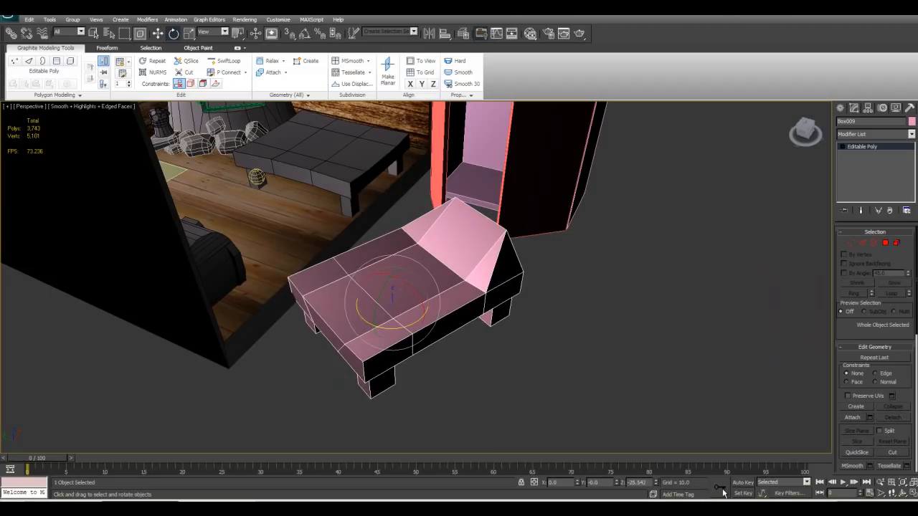
pyautogui.write('-')
pyautogui.write('39')
pyautogui.press('Return')
# Try a free rotation of the bed around all axes at once and undo it
pyautogui.keyDown('alt'); pyautogui.moveTo(405, 298); pyautogui.dragTo(404, 304, button='middle'); pyautogui.keyUp('alt')
pyautogui.moveTo(404, 304); pyautogui.dragTo(399, 324)
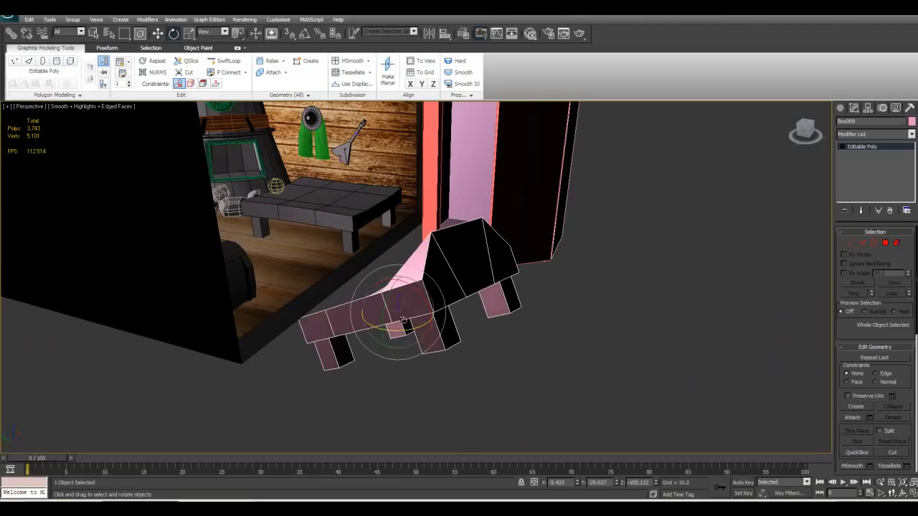
pyautogui.hotkey('ctrl', 'z')
pyautogui.keyDown('alt'); pyautogui.moveTo(406, 317); pyautogui.dragTo(414, 323, button='middle'); pyautogui.keyUp('alt')
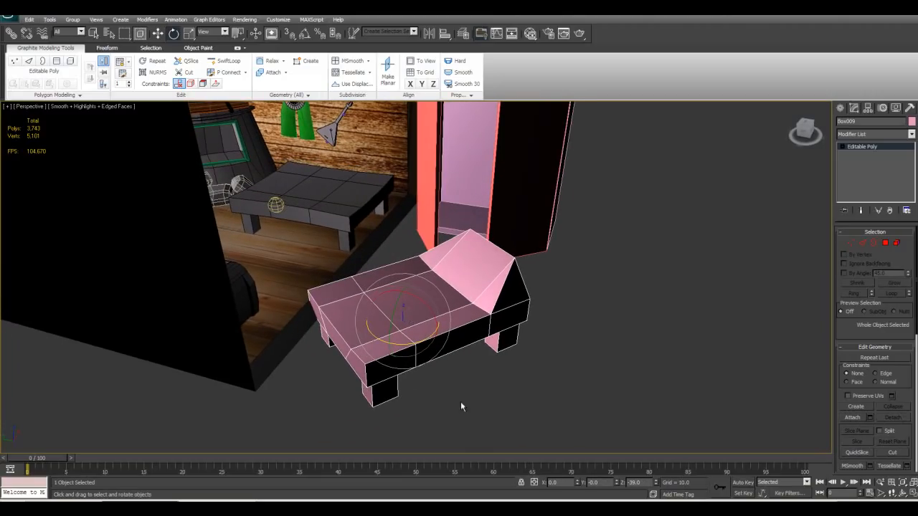
# Try an angle-snapped rotation of the bed about Z to -129 and undo it
pyautogui.scroll(3, 444, 352)
pyautogui.moveTo(440, 356); pyautogui.dragTo(437, 327, button='middle')
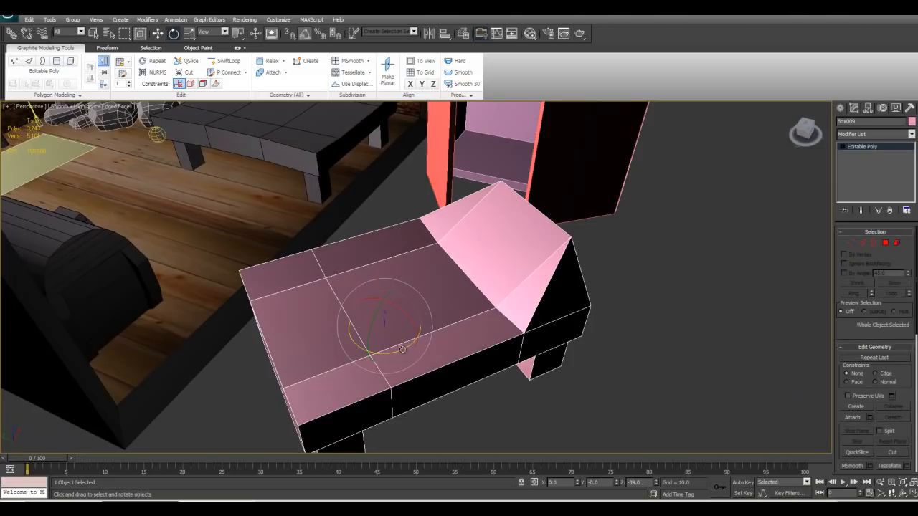
pyautogui.moveTo(401, 349); pyautogui.dragTo(378, 353)
pyautogui.moveTo(401, 350); pyautogui.dragTo(315, 353)
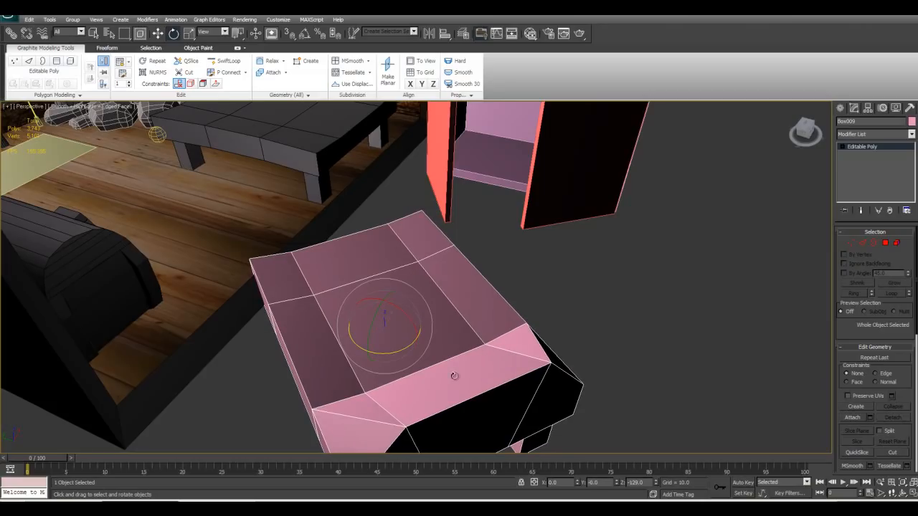
pyautogui.hotkey('ctrl', 'z')
# Rotate the bed about the Z axis in snapped increments to -79
pyautogui.moveTo(399, 350); pyautogui.dragTo(370, 352)
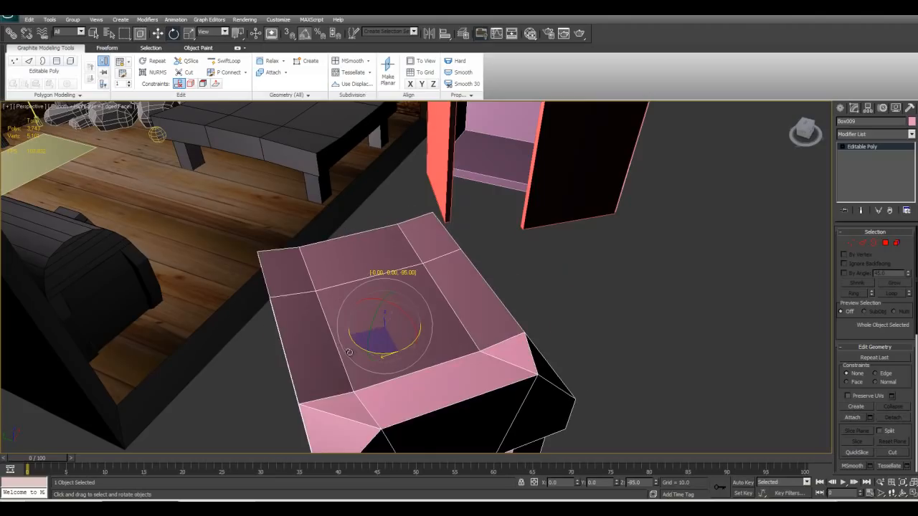
pyautogui.keyDown('alt'); pyautogui.moveTo(363, 358); pyautogui.dragTo(387, 359, button='middle'); pyautogui.keyUp('alt')
pyautogui.scroll(-3, 459, 380)
pyautogui.moveTo(359, 334); pyautogui.dragTo(391, 333)
pyautogui.scroll(3, 402, 323)
pyautogui.keyDown('alt'); pyautogui.moveTo(401, 323); pyautogui.dragTo(360, 353, button='middle'); pyautogui.keyUp('alt')
pyautogui.scroll(-4, 427, 289)
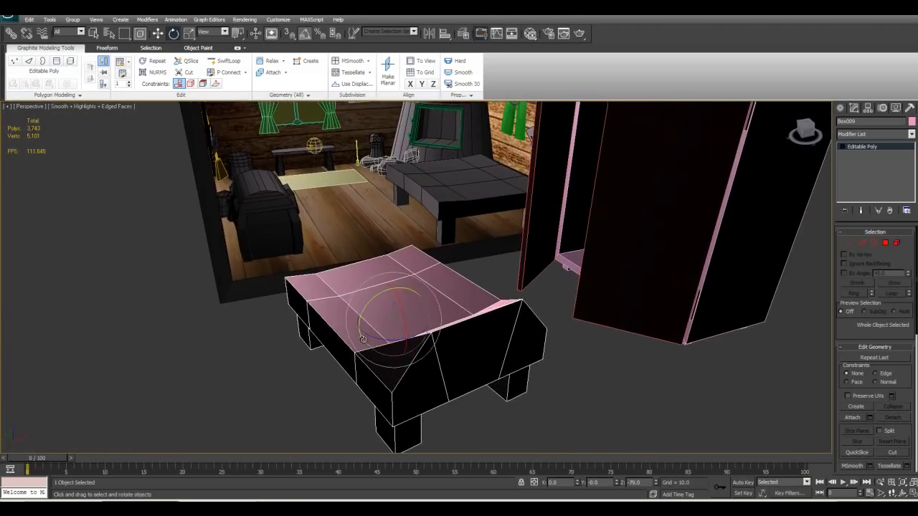
# Delete the pink bed and select the pale rug on the cabin floor
pyautogui.press('Delete')
pyautogui.click(322, 179)
pyautogui.press('z')
pyautogui.keyDown('alt'); pyautogui.moveTo(323, 178); pyautogui.dragTo(77, 188, button='middle'); pyautogui.keyUp('alt')
pyautogui.scroll(-4, 300, 181)
pyautogui.scroll(-2, 232, 297)
pyautogui.scroll(2, 233, 298)
pyautogui.keyDown('alt'); pyautogui.moveTo(459, 287); pyautogui.dragTo(380, 288, button='middle'); pyautogui.keyUp('alt')
pyautogui.scroll(-4, 377, 279)
pyautogui.moveTo(531, 322); pyautogui.dragTo(402, 316, button='middle')
# Select the wardrobe and navigate inside it in Walk Through mode to examine its open doors from within
pyautogui.click(611, 304)
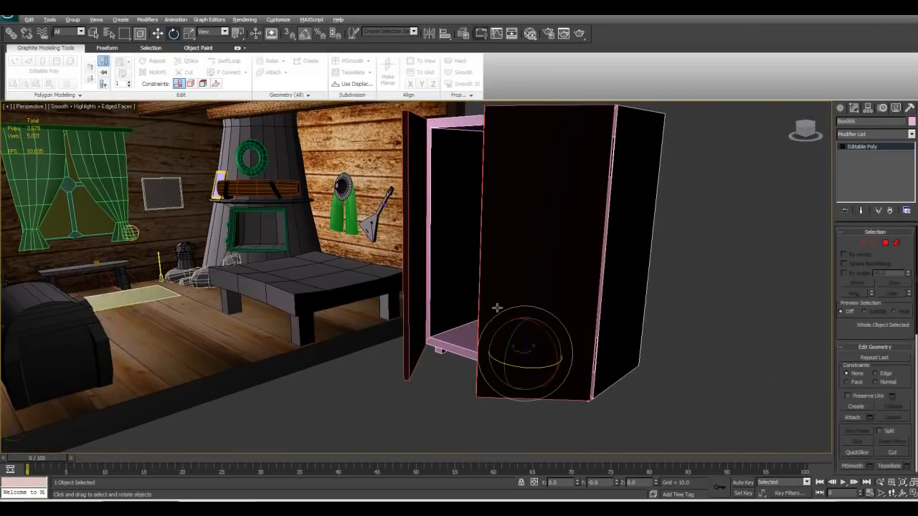
pyautogui.keyDown('alt'); pyautogui.moveTo(504, 303); pyautogui.dragTo(508, 359, button='middle'); pyautogui.keyUp('alt')
pyautogui.moveTo(508, 359); pyautogui.dragTo(497, 290, button='middle')
pyautogui.keyDown('alt'); pyautogui.moveTo(495, 256); pyautogui.dragTo(496, 249, button='middle'); pyautogui.keyUp('alt')
pyautogui.scroll(3, 539, 312)
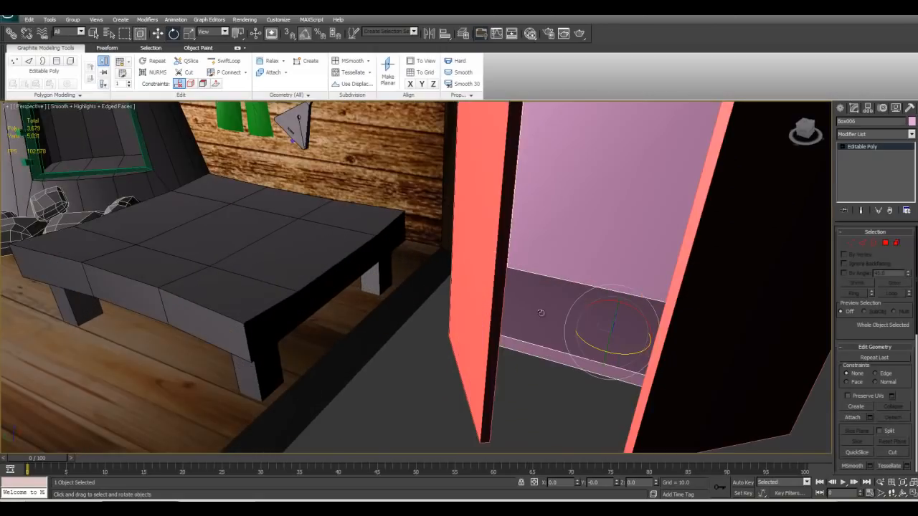
pyautogui.scroll(-3, 542, 321)
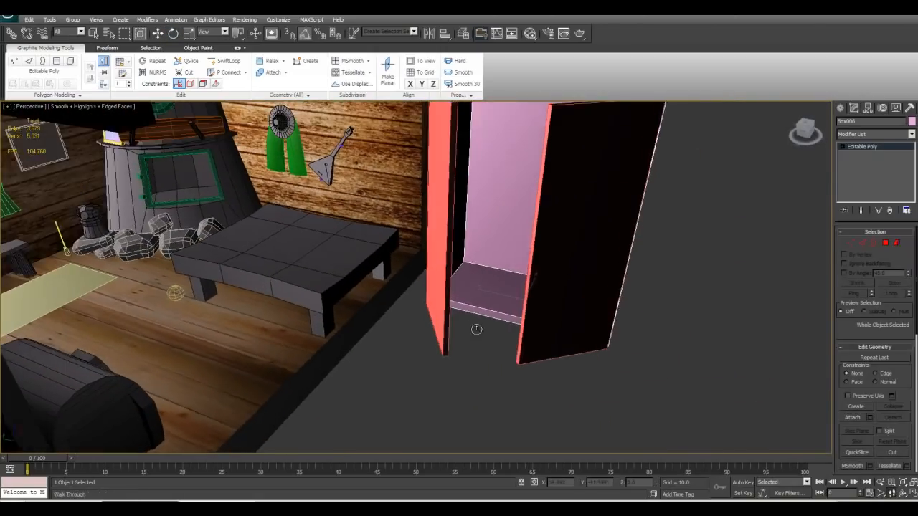
pyautogui.moveTo(476, 329); pyautogui.dragTo(806, 349)
pyautogui.press('Up')
pyautogui.press('Up')
pyautogui.press('Up')
pyautogui.press('Up')
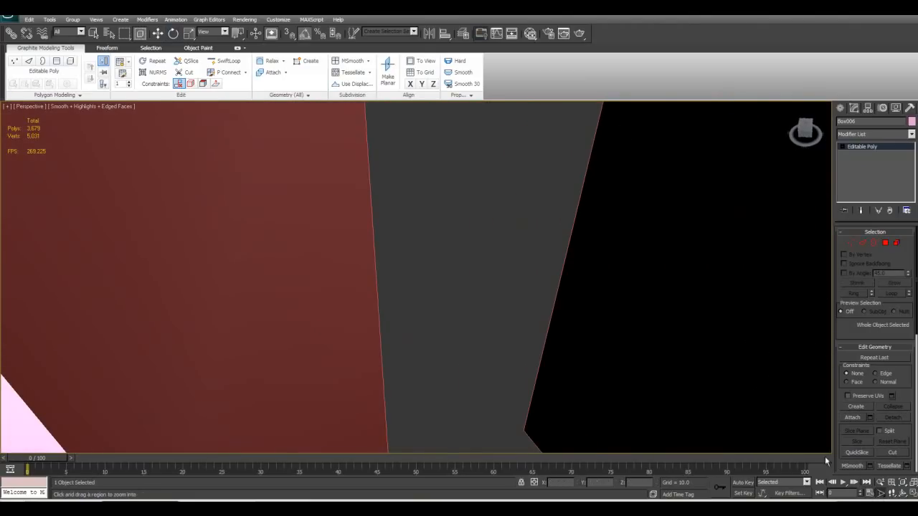
pyautogui.moveTo(518, 291); pyautogui.dragTo(519, 310)
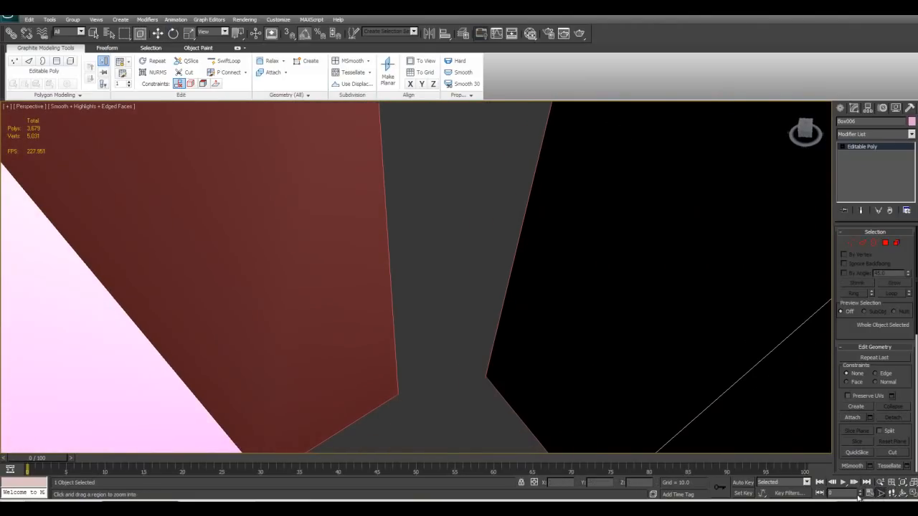
pyautogui.moveTo(417, 298); pyautogui.dragTo(436, 274)
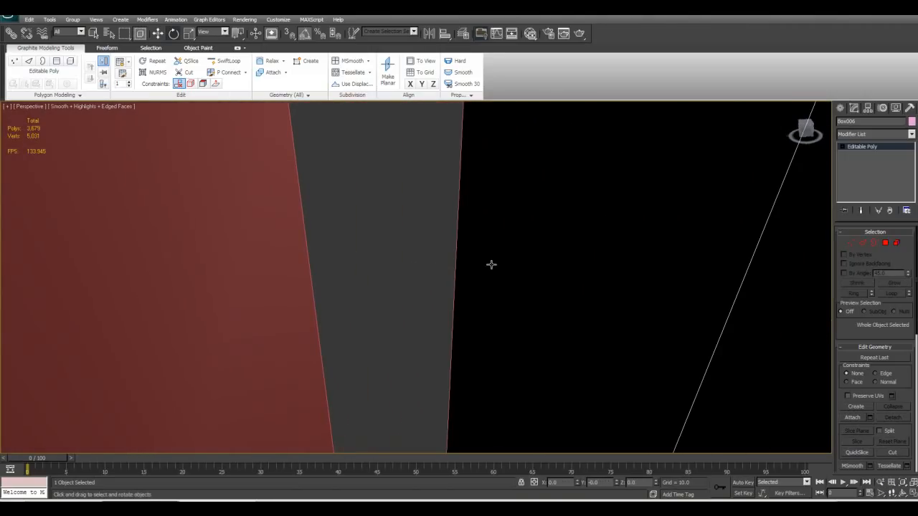
# Select the wardrobe door Box008 and rotate it shut against the wardrobe's front
pyautogui.click(521, 343)
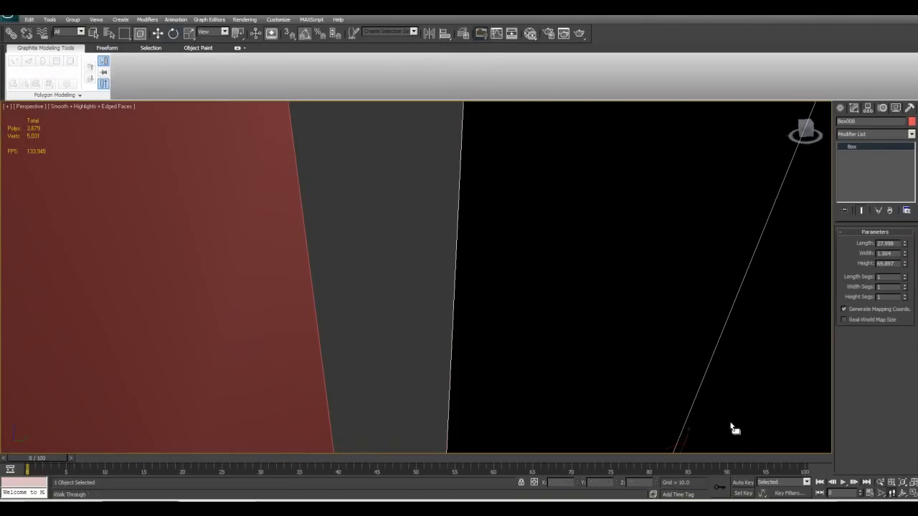
pyautogui.moveTo(675, 405); pyautogui.dragTo(520, 376)
pyautogui.click(892, 495)
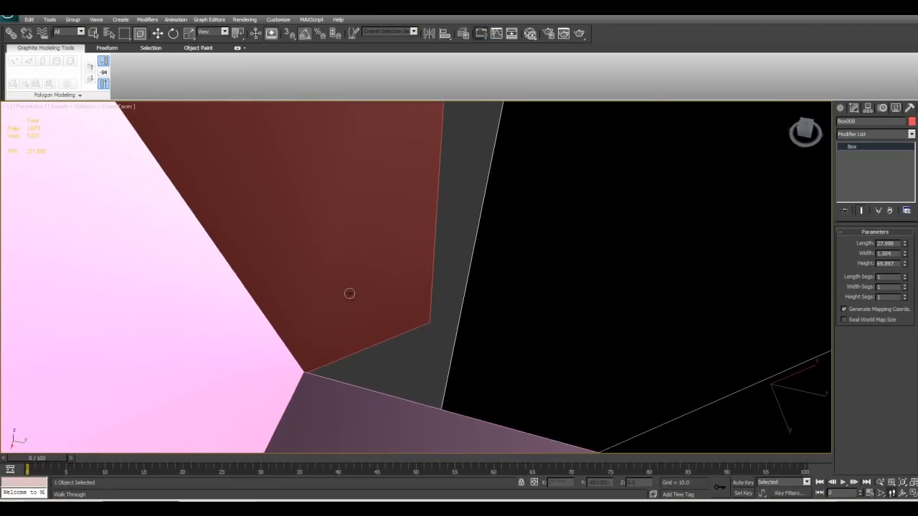
# Rotate the wardrobe's other door, Box007, about Z to -0.13 so that it closes flush with the front
pyautogui.rightClick(334, 286)
pyautogui.click(337, 288)
pyautogui.moveTo(223, 269); pyautogui.dragTo(204, 276)
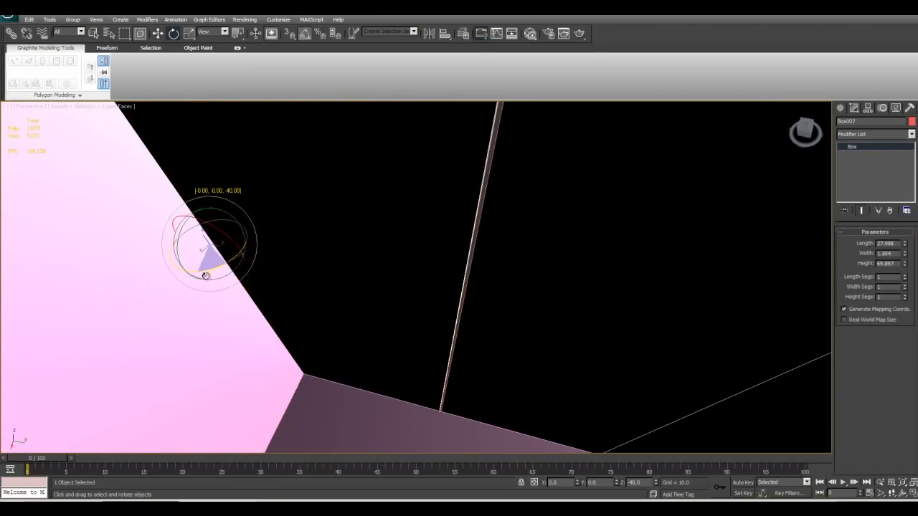
pyautogui.moveTo(437, 320); pyautogui.dragTo(633, 271)
pyautogui.rightClick(633, 271)
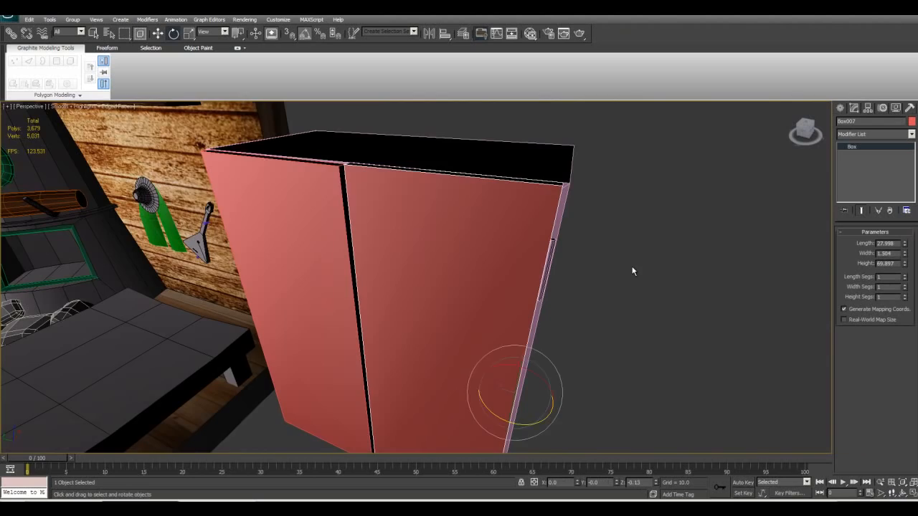
pyautogui.scroll(-4, 633, 271)
pyautogui.scroll(4, 576, 270)
pyautogui.keyDown('alt'); pyautogui.moveTo(514, 271); pyautogui.dragTo(513, 298, button='middle'); pyautogui.keyUp('alt')
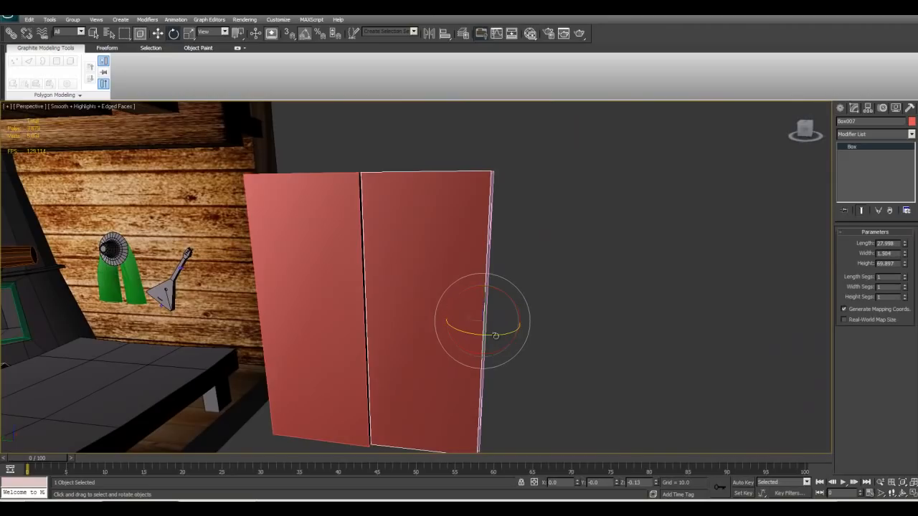
pyautogui.moveTo(496, 336)
pyautogui.mouseDown()
pyautogui.moveTo(488, 337)
pyautogui.moveTo(541, 332)
pyautogui.moveTo(494, 342)
pyautogui.mouseUp()
pyautogui.keyDown('alt'); pyautogui.moveTo(494, 341); pyautogui.dragTo(454, 319, button='middle'); pyautogui.keyUp('alt')
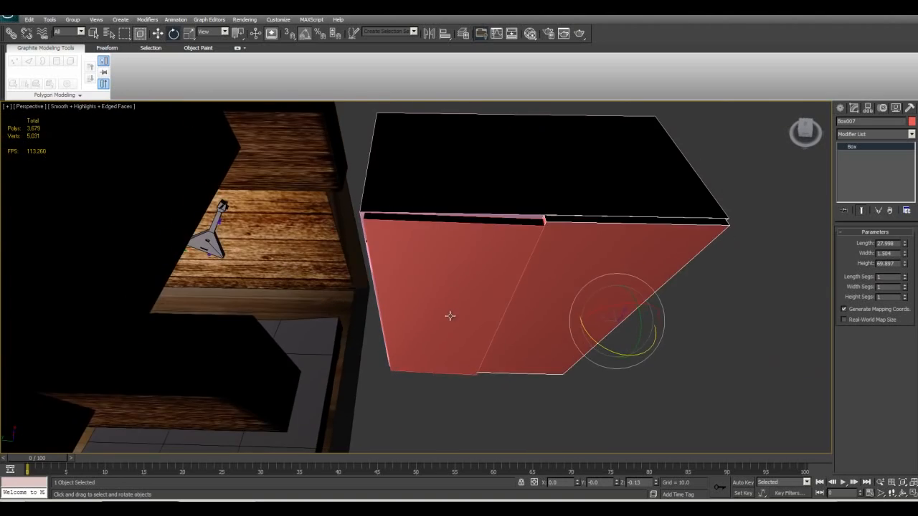
# Try a further small rotation of a wardrobe door and undo it
pyautogui.keyDown('alt'); pyautogui.moveTo(596, 210); pyautogui.dragTo(513, 328, button='middle'); pyautogui.keyUp('alt')
pyautogui.click(514, 328)
pyautogui.moveTo(541, 425); pyautogui.dragTo(564, 421)
pyautogui.hotkey('ctrl', 'z')
# Inspect the closed wardrobe and rotate both of its red doors open
pyautogui.keyDown('alt'); pyautogui.moveTo(511, 367); pyautogui.dragTo(510, 266, button='middle'); pyautogui.keyUp('alt')
pyautogui.click(475, 317)
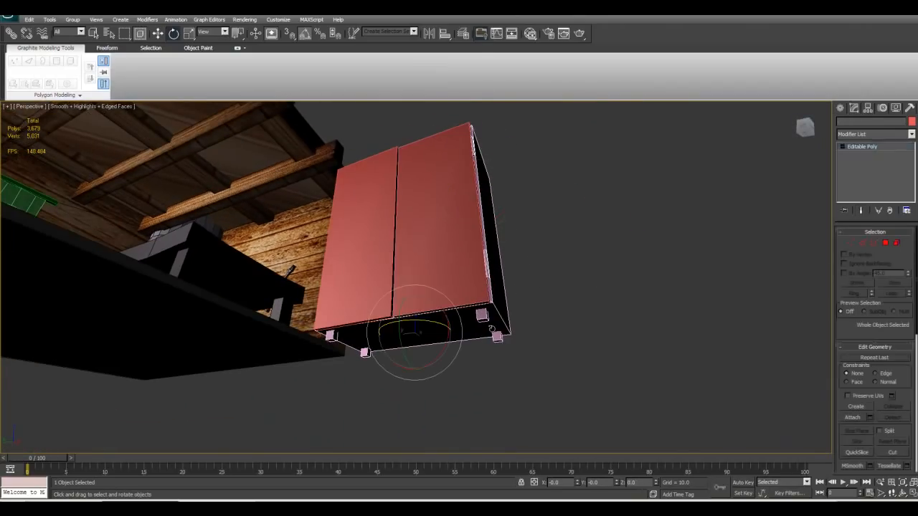
pyautogui.keyDown('alt'); pyautogui.moveTo(475, 317); pyautogui.dragTo(491, 372, button='middle'); pyautogui.keyUp('alt')
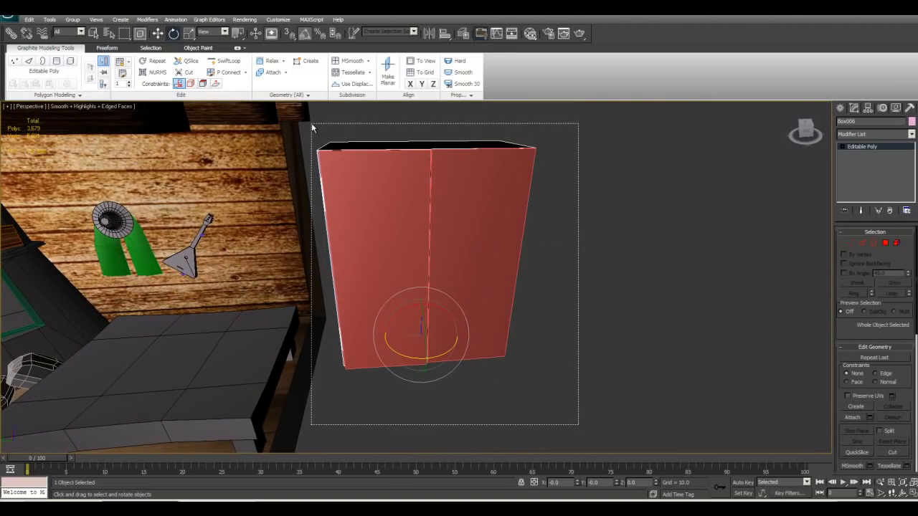
pyautogui.moveTo(312, 127); pyautogui.dragTo(312, 126)
pyautogui.keyDown('alt'); pyautogui.moveTo(311, 127); pyautogui.dragTo(470, 255, button='middle'); pyautogui.keyUp('alt')
pyautogui.scroll(4, 402, 226)
pyautogui.click(472, 256)
pyautogui.scroll(-5, 474, 273)
pyautogui.moveTo(502, 277); pyautogui.dragTo(539, 279)
pyautogui.moveTo(381, 287); pyautogui.dragTo(342, 288)
# Examine the opened wardrobe's hinge gaps, door positions and interior from several angles with the cabinet body selected
pyautogui.keyDown('alt'); pyautogui.moveTo(387, 241); pyautogui.dragTo(406, 259, button='middle'); pyautogui.keyUp('alt')
pyautogui.click(407, 259)
pyautogui.scroll(10, 423, 287)
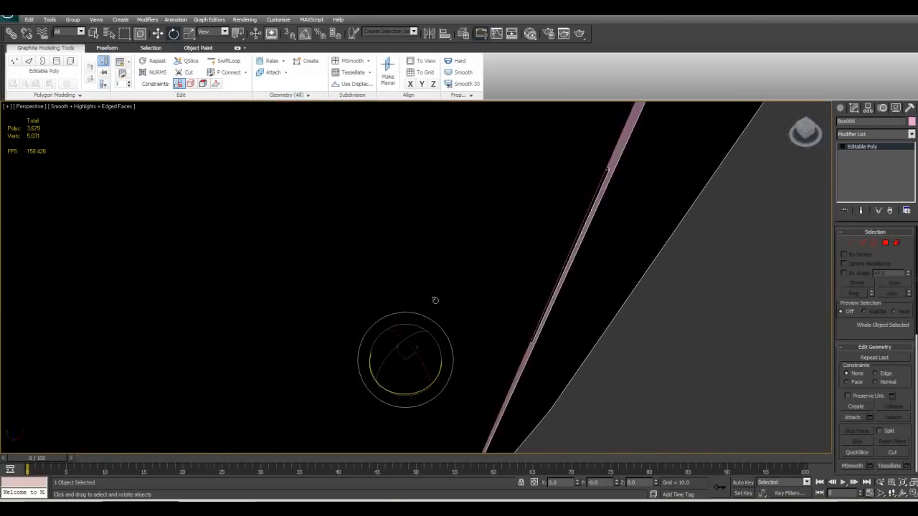
pyautogui.keyDown('alt'); pyautogui.moveTo(435, 301); pyautogui.dragTo(426, 374, button='middle'); pyautogui.keyUp('alt')
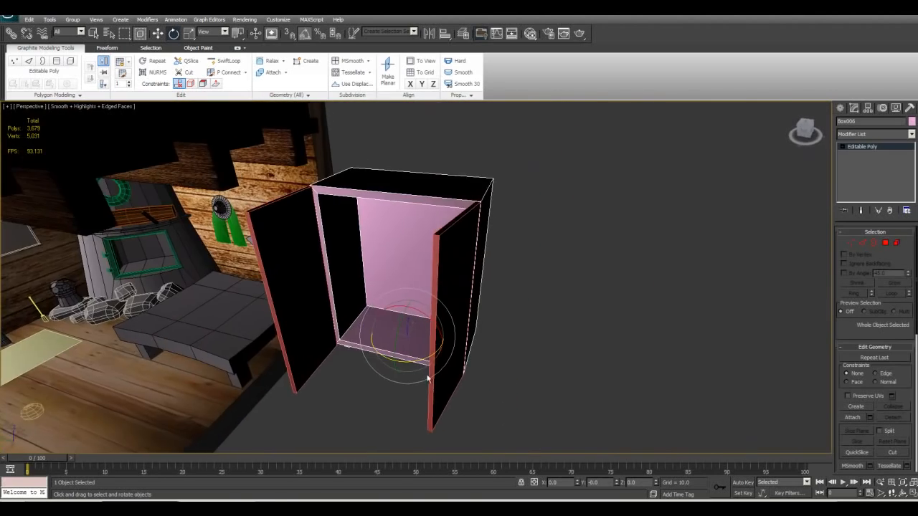
pyautogui.keyDown('alt'); pyautogui.moveTo(488, 205); pyautogui.dragTo(358, 323, button='middle'); pyautogui.keyUp('alt')
pyautogui.moveTo(417, 239)
pyautogui.keyDown('alt'); pyautogui.mouseDown(button='middle')
pyautogui.moveTo(492, 279)
pyautogui.moveTo(411, 284)
pyautogui.moveTo(467, 275)
pyautogui.moveTo(342, 266)
pyautogui.moveTo(500, 334)
pyautogui.moveTo(587, 318)
pyautogui.mouseUp(button='middle'); pyautogui.keyUp('alt')
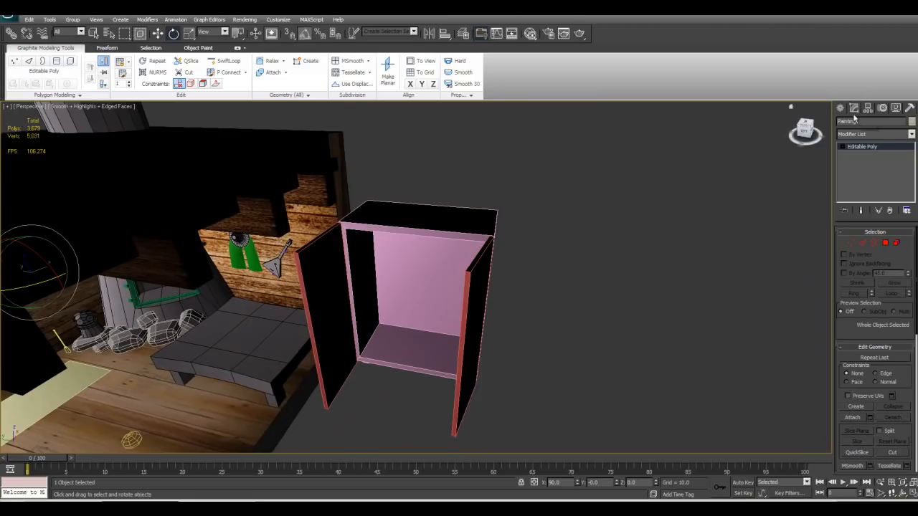
pyautogui.keyDown('alt'); pyautogui.moveTo(546, 220); pyautogui.dragTo(486, 208, button='middle'); pyautogui.keyUp('alt')
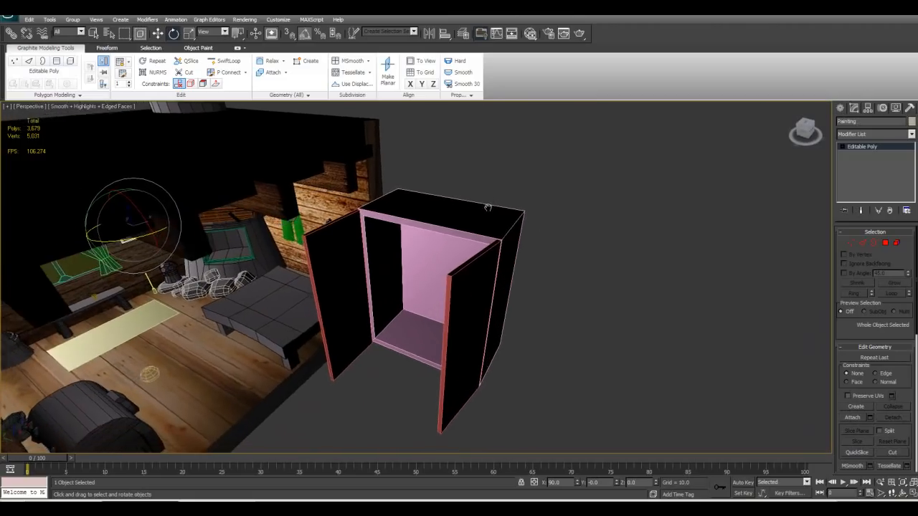
pyautogui.scroll(3, 474, 208)
pyautogui.click(448, 211)
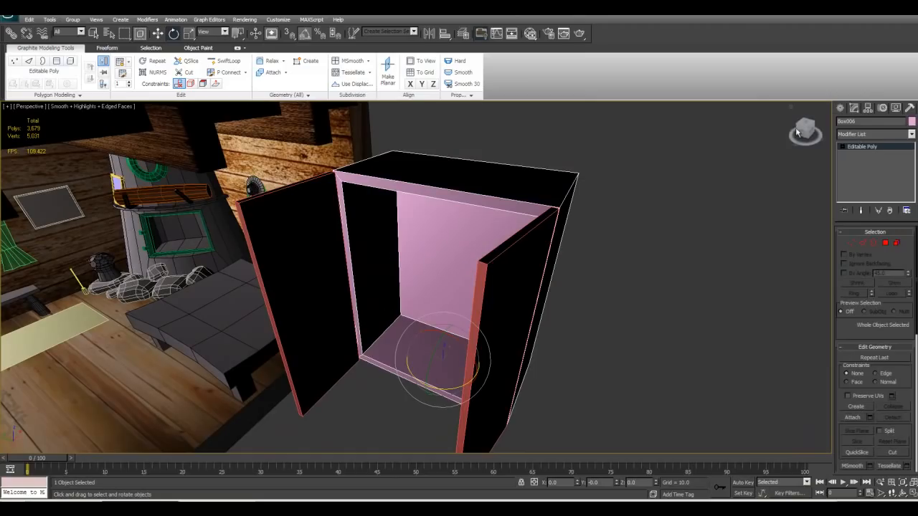
# Create a box standing free beside the wardrobe as the body of a second cabinet
pyautogui.click(841, 108)
pyautogui.moveTo(632, 316); pyautogui.dragTo(776, 456)
pyautogui.click(798, 410)
pyautogui.keyDown('alt'); pyautogui.moveTo(707, 360); pyautogui.dragTo(406, 292, button='middle'); pyautogui.keyUp('alt')
# Rotate the new box upright and move it up to the wardrobe's level
pyautogui.press('e')
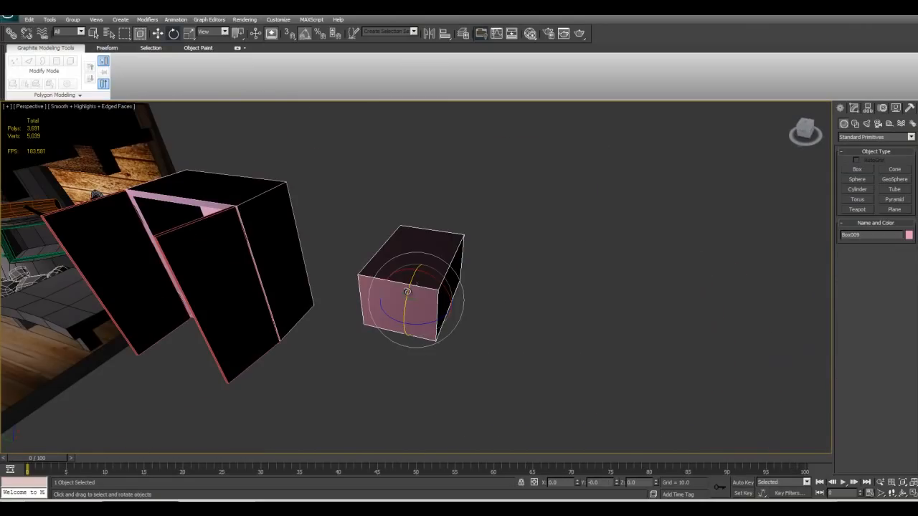
pyautogui.moveTo(407, 290); pyautogui.dragTo(402, 335)
pyautogui.keyDown('alt'); pyautogui.moveTo(403, 332); pyautogui.dragTo(415, 318, button='middle'); pyautogui.keyUp('alt')
pyautogui.press('w')
pyautogui.moveTo(428, 290); pyautogui.dragTo(426, 229)
pyautogui.keyDown('alt'); pyautogui.moveTo(426, 230); pyautogui.dragTo(477, 254, button='middle'); pyautogui.keyUp('alt')
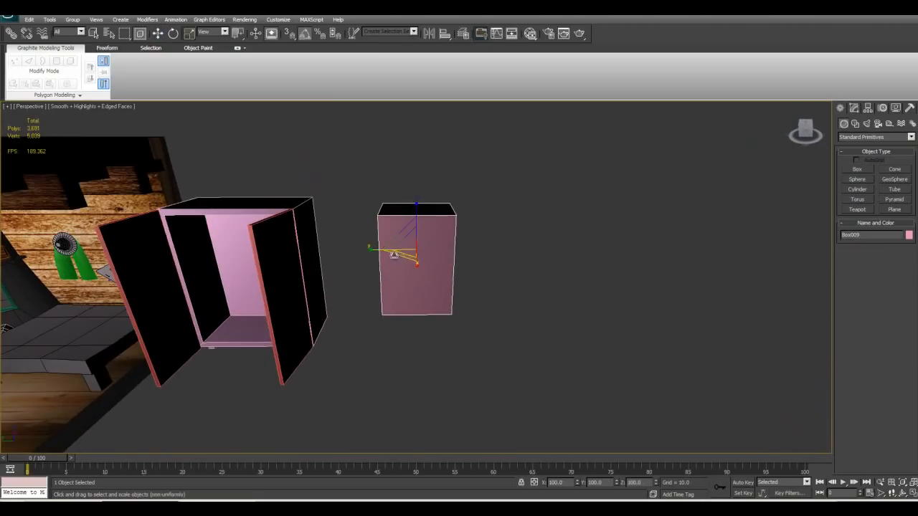
# Scale the box non-uniformly in height, width and depth to wardrobe proportions and adjust its position beside the wardrobe
pyautogui.press('r')
pyautogui.keyDown('alt'); pyautogui.moveTo(360, 247); pyautogui.dragTo(365, 225, button='middle'); pyautogui.keyUp('alt')
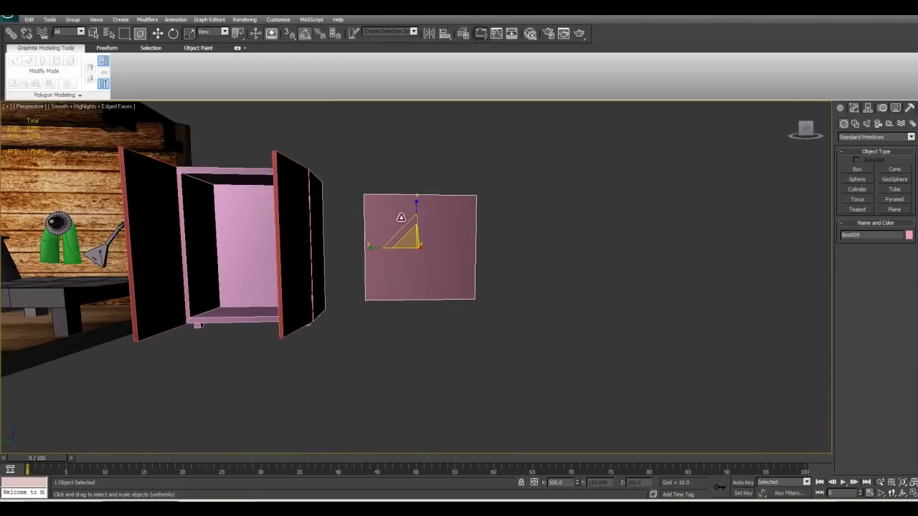
pyautogui.moveTo(416, 196); pyautogui.dragTo(415, 188)
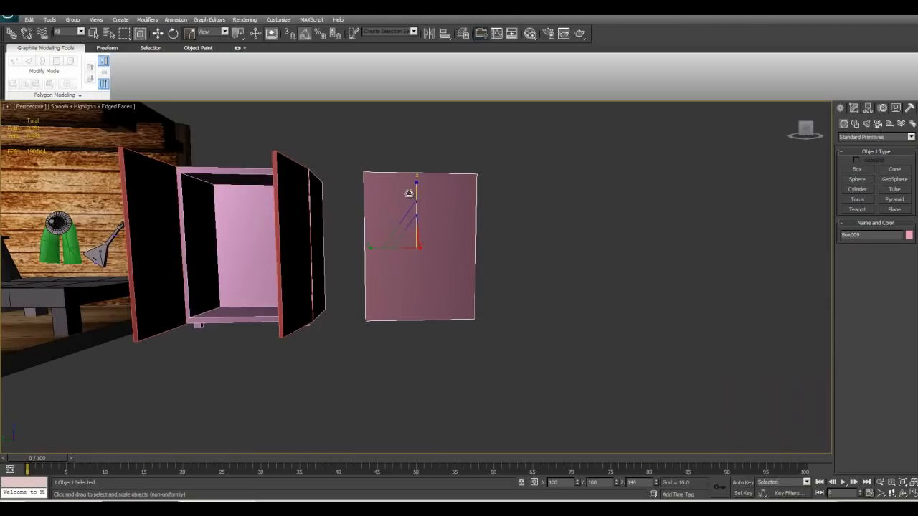
pyautogui.keyDown('alt'); pyautogui.moveTo(403, 200); pyautogui.dragTo(433, 288, button='middle'); pyautogui.keyUp('alt')
pyautogui.press('w')
pyautogui.moveTo(427, 242); pyautogui.dragTo(420, 267)
pyautogui.keyDown('alt'); pyautogui.moveTo(420, 267); pyautogui.dragTo(355, 231, button='middle'); pyautogui.keyUp('alt')
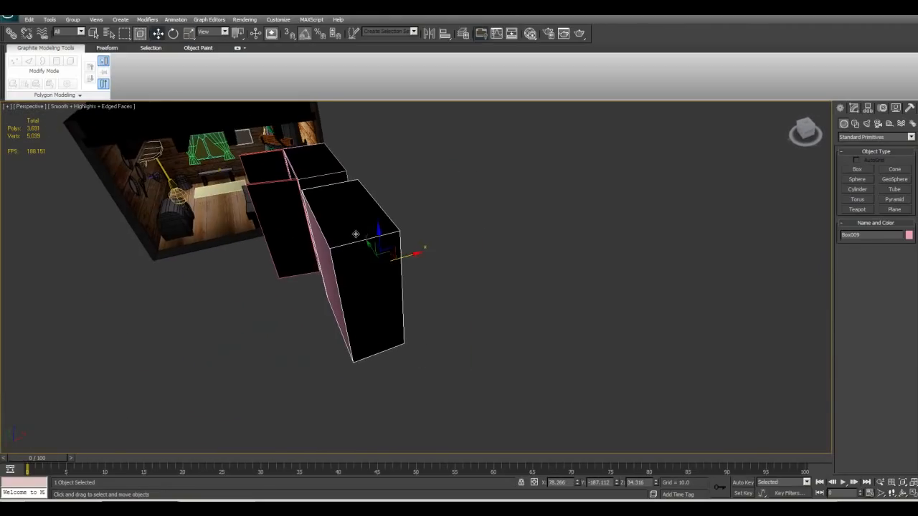
pyautogui.keyDown('alt'); pyautogui.moveTo(349, 275); pyautogui.dragTo(416, 230, button='middle'); pyautogui.keyUp('alt')
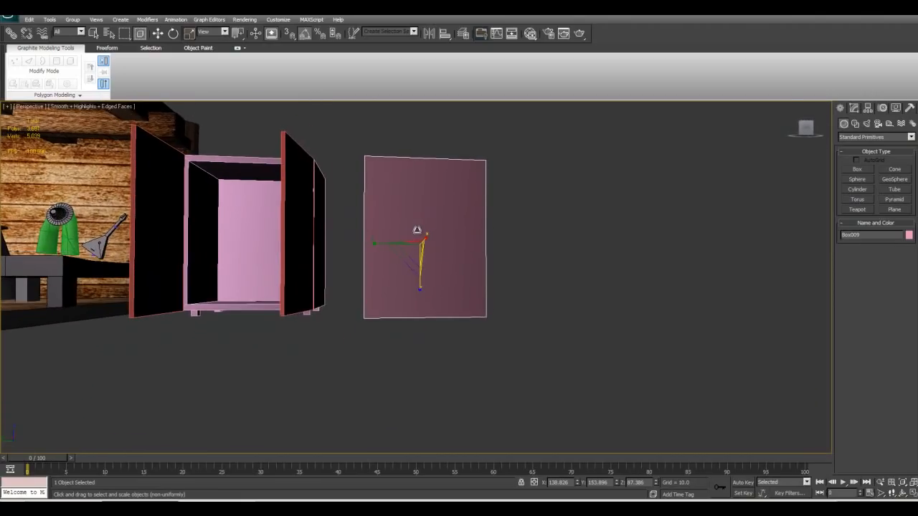
pyautogui.moveTo(420, 283)
pyautogui.keyDown('alt'); pyautogui.mouseDown(button='middle')
pyautogui.moveTo(420, 297)
pyautogui.moveTo(416, 283)
pyautogui.mouseUp(button='middle'); pyautogui.keyUp('alt')
# Convert the box to Editable Poly and select its large front polygon
pyautogui.rightClick(416, 283)
pyautogui.moveTo(474, 373)
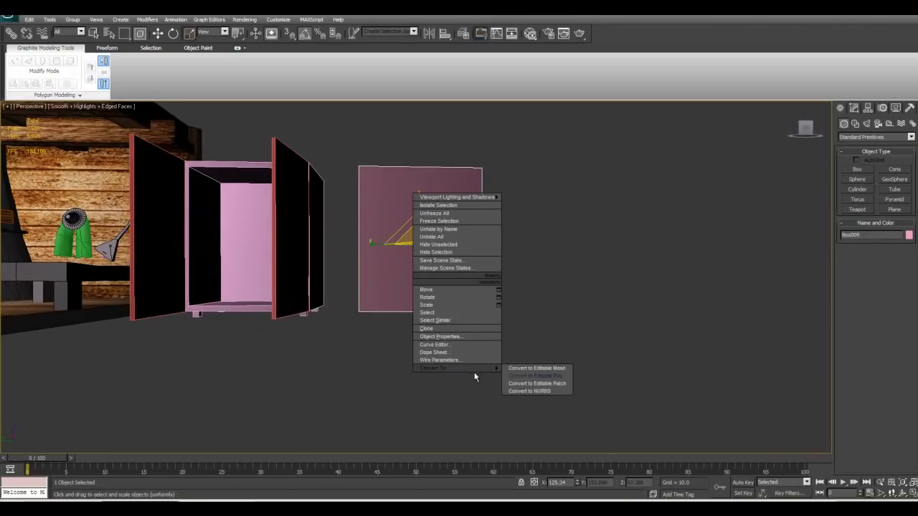
pyautogui.click(543, 377)
pyautogui.press('4')
pyautogui.click(438, 250)
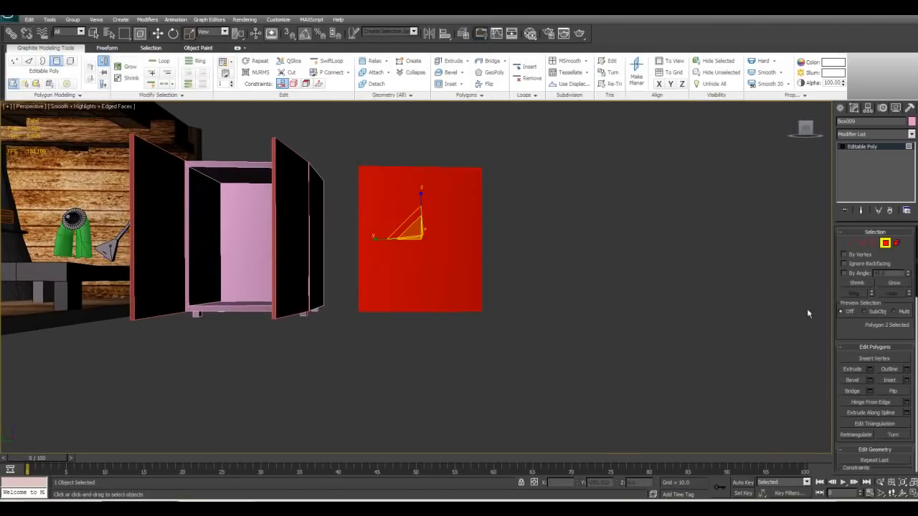
# Inset the selected front polygon to leave a narrow frame around the cabinet opening
pyautogui.keyDown('alt'); pyautogui.moveTo(769, 297); pyautogui.dragTo(610, 284, button='middle'); pyautogui.keyUp('alt')
pyautogui.scroll(-2, 863, 331)
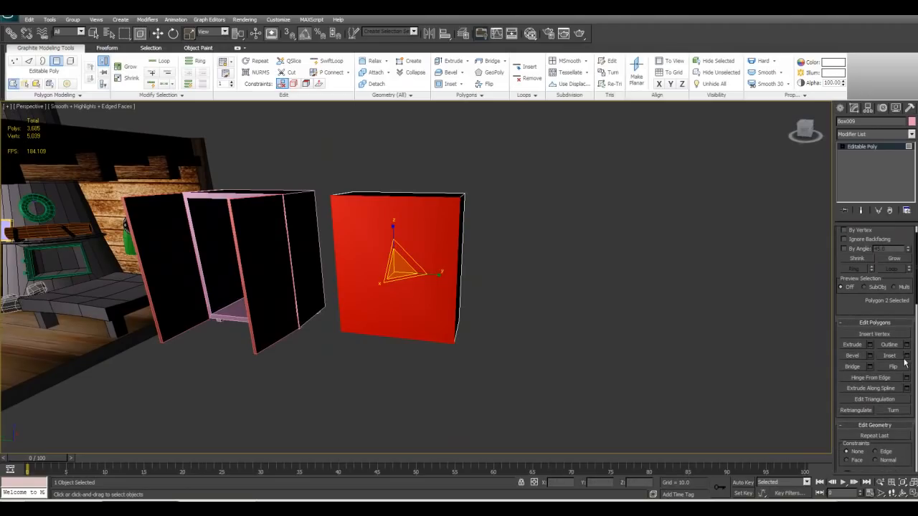
pyautogui.scroll(4, 501, 329)
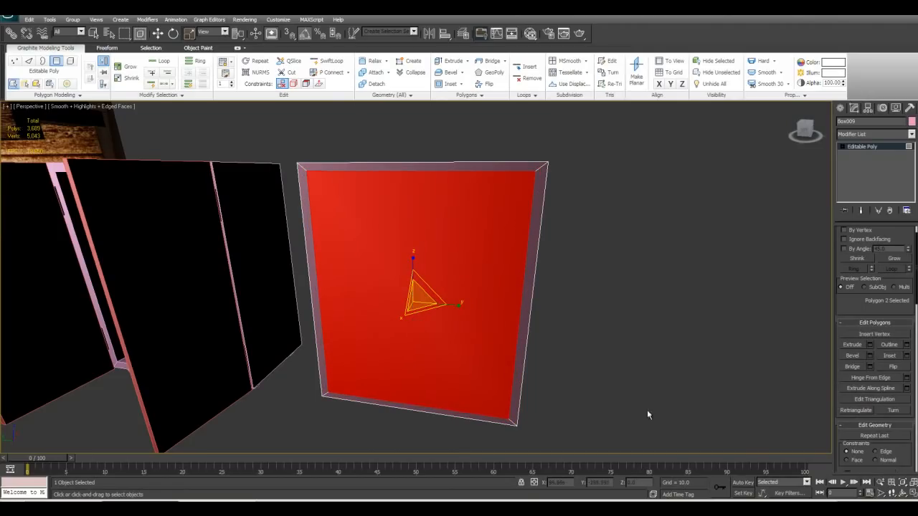
# Extrude the inset front polygon inward by about 33 units to hollow out the cabinet
pyautogui.click(871, 345)
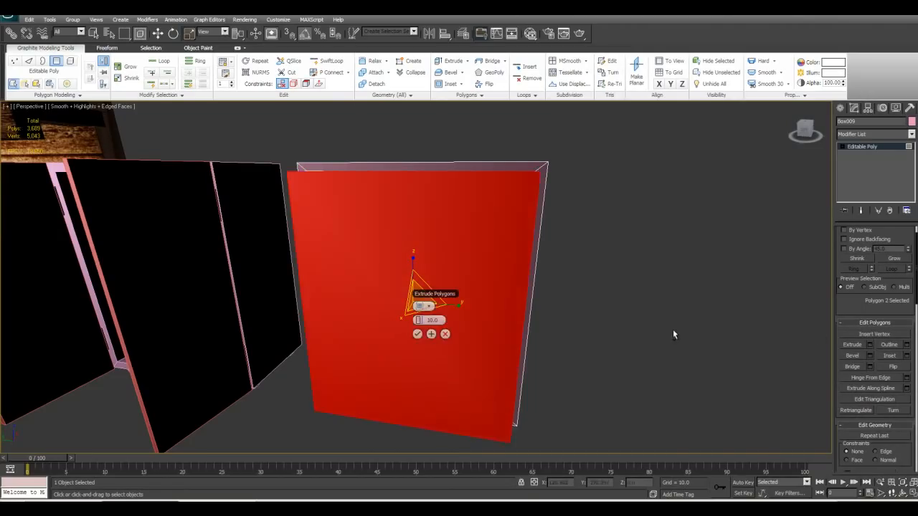
pyautogui.keyDown('alt'); pyautogui.moveTo(617, 287); pyautogui.dragTo(459, 337, button='middle'); pyautogui.keyUp('alt')
pyautogui.moveTo(425, 311); pyautogui.dragTo(380, 313)
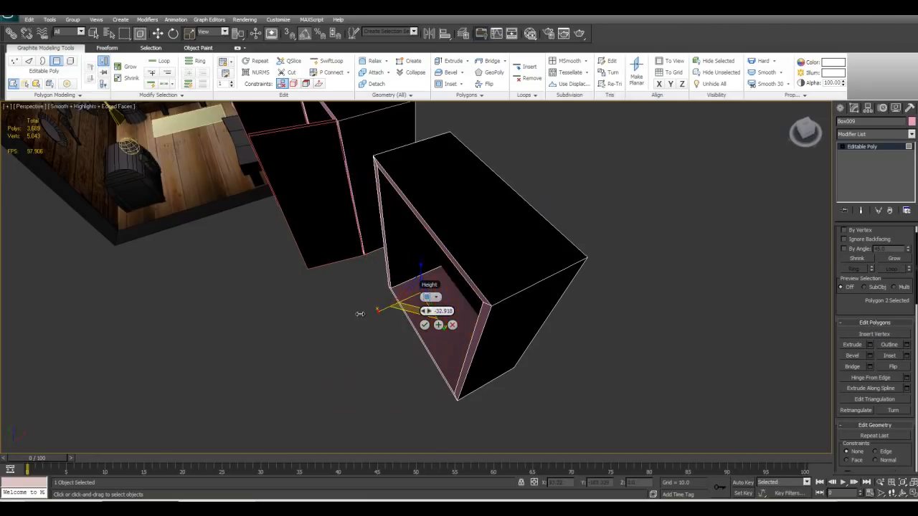
pyautogui.keyDown('alt'); pyautogui.moveTo(367, 311); pyautogui.dragTo(431, 293, button='middle'); pyautogui.keyUp('alt')
pyautogui.scroll(3, 433, 289)
pyautogui.scroll(-5, 467, 305)
pyautogui.scroll(2, 853, 306)
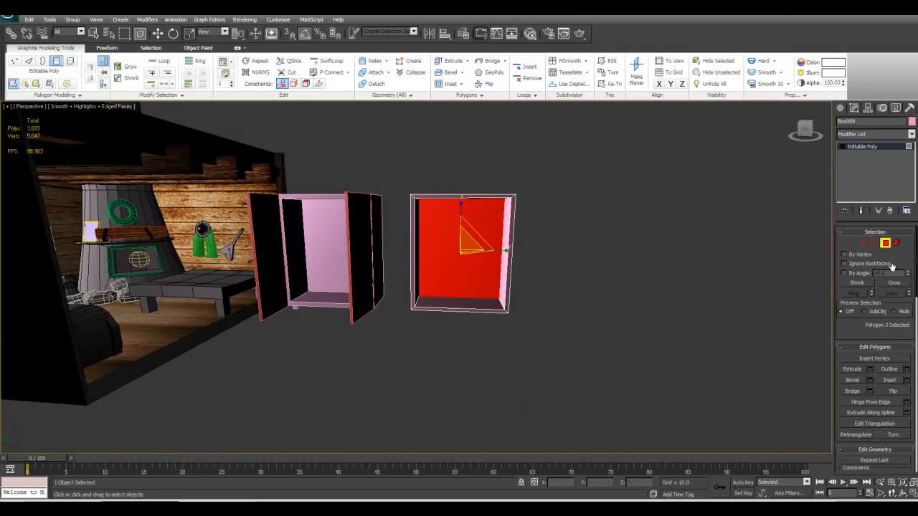
# Leave polygon editing and create a thin box near the hollow cabinet as its door panel
pyautogui.click(887, 242)
pyautogui.click(842, 108)
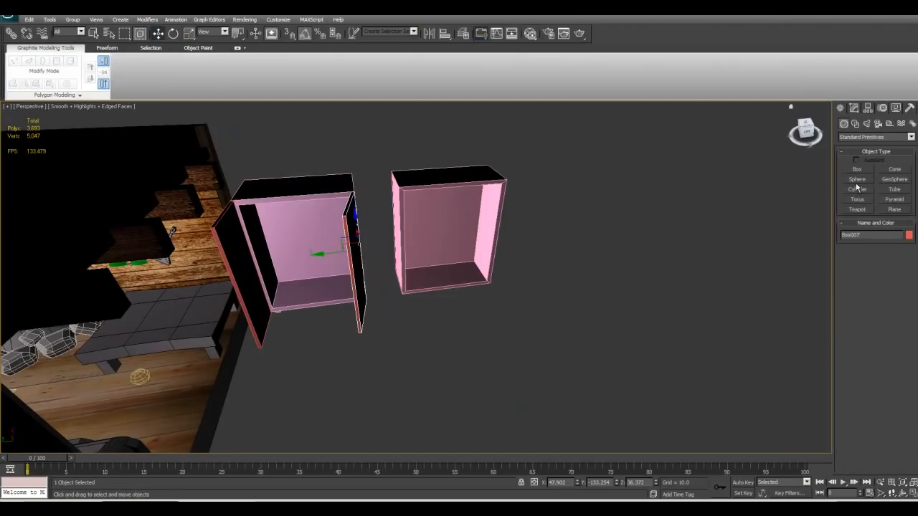
pyautogui.click(857, 169)
pyautogui.moveTo(544, 283); pyautogui.dragTo(557, 384)
pyautogui.keyDown('alt'); pyautogui.moveTo(558, 384); pyautogui.dragTo(521, 315, button='middle'); pyautogui.keyUp('alt')
# Rotate the thin door panel upright so that it lies parallel to the cabinet's front
pyautogui.press('z')
pyautogui.scroll(-4, 515, 337)
pyautogui.scroll(-5, 514, 343)
pyautogui.press('e')
pyautogui.moveTo(429, 271); pyautogui.dragTo(414, 238)
pyautogui.keyDown('alt'); pyautogui.moveTo(411, 246); pyautogui.dragTo(322, 246, button='middle'); pyautogui.keyUp('alt')
pyautogui.moveTo(431, 250); pyautogui.dragTo(434, 250)
# Move the door panel up against the front opening of the new cabinet
pyautogui.keyDown('alt'); pyautogui.moveTo(434, 251); pyautogui.dragTo(495, 308, button='middle'); pyautogui.keyUp('alt')
pyautogui.press('w')
pyautogui.moveTo(410, 283); pyautogui.dragTo(352, 227)
pyautogui.keyDown('alt'); pyautogui.moveTo(352, 227); pyautogui.dragTo(408, 189, button='middle'); pyautogui.keyUp('alt')
pyautogui.press('z')
pyautogui.scroll(-3, 412, 237)
pyautogui.moveTo(419, 278); pyautogui.dragTo(419, 198)
pyautogui.keyDown('alt'); pyautogui.moveTo(418, 198); pyautogui.dragTo(425, 253, button='middle'); pyautogui.keyUp('alt')
# Scale the door panel to the cabinet's height and half its width, and fit it to the front
pyautogui.press('r')
pyautogui.moveTo(426, 250); pyautogui.dragTo(426, 247)
pyautogui.press('w')
pyautogui.keyDown('alt'); pyautogui.moveTo(426, 248); pyautogui.dragTo(400, 303, button='middle'); pyautogui.keyUp('alt')
pyautogui.press('r')
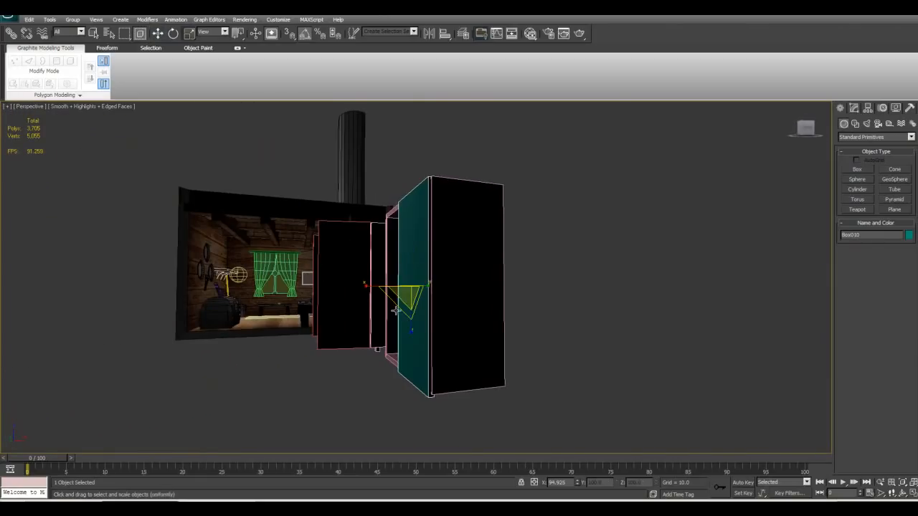
pyautogui.moveTo(411, 333); pyautogui.dragTo(416, 244)
pyautogui.keyDown('alt'); pyautogui.moveTo(421, 322); pyautogui.dragTo(449, 330, button='middle'); pyautogui.keyUp('alt')
pyautogui.moveTo(385, 288)
pyautogui.mouseDown()
pyautogui.moveTo(404, 288)
pyautogui.moveTo(322, 289)
pyautogui.mouseUp()
# Clone the teal door panel sideways to cover the other half of the cabinet's front
pyautogui.press('w')
pyautogui.press('Return')
pyautogui.moveTo(356, 296)
pyautogui.keyDown('alt'); pyautogui.mouseDown(button='middle')
pyautogui.moveTo(414, 330)
pyautogui.moveTo(416, 343)
pyautogui.moveTo(406, 342)
pyautogui.moveTo(383, 318)
pyautogui.moveTo(388, 310)
pyautogui.moveTo(447, 323)
pyautogui.moveTo(451, 315)
pyautogui.moveTo(420, 323)
pyautogui.mouseUp(button='middle'); pyautogui.keyUp('alt')
pyautogui.scroll(2, 416, 343)
# Scale the left teal door slightly in width and shift the right one along the front to fit the cabinet
pyautogui.press('r')
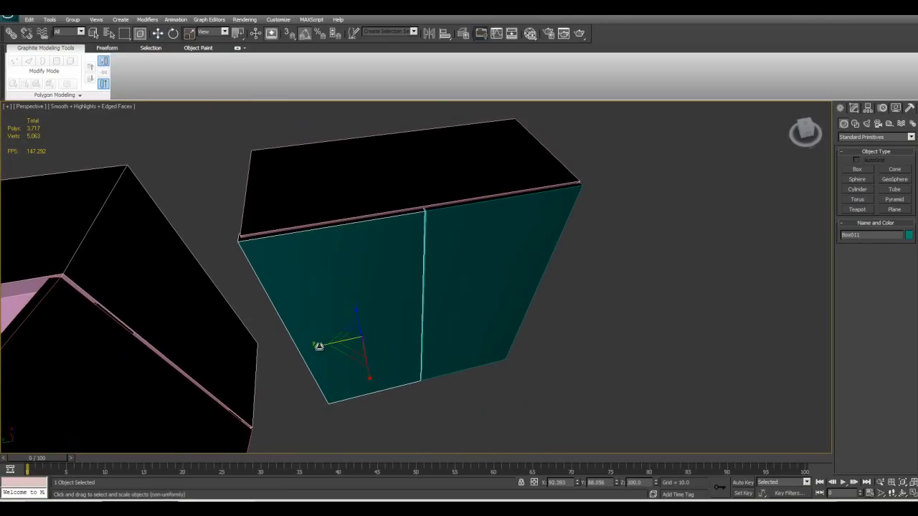
pyautogui.moveTo(319, 346); pyautogui.dragTo(322, 347)
pyautogui.press('w')
pyautogui.click(425, 305)
pyautogui.keyDown('alt'); pyautogui.moveTo(505, 264); pyautogui.dragTo(404, 279, button='middle'); pyautogui.keyUp('alt')
pyautogui.press('r')
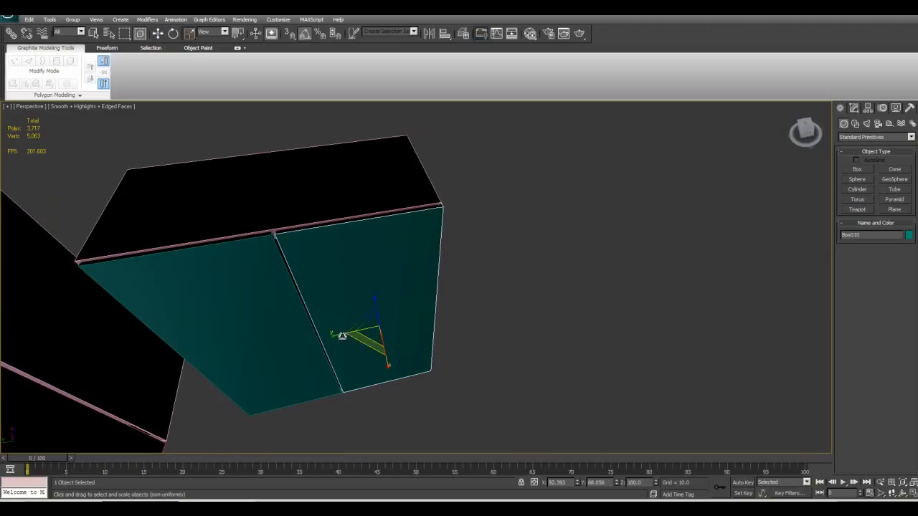
pyautogui.press('w')
pyautogui.moveTo(339, 334); pyautogui.dragTo(345, 335)
# Rotate the two red doors of the first wardrobe partway about their hinge pivots
pyautogui.keyDown('alt'); pyautogui.moveTo(360, 319); pyautogui.dragTo(429, 285, button='middle'); pyautogui.keyUp('alt')
pyautogui.scroll(-3, 340, 258)
pyautogui.click(369, 321)
pyautogui.keyDown('alt'); pyautogui.moveTo(364, 317); pyautogui.dragTo(337, 317, button='middle'); pyautogui.keyUp('alt')
pyautogui.press('e')
pyautogui.moveTo(381, 286); pyautogui.dragTo(359, 281)
pyautogui.click(249, 276)
pyautogui.moveTo(263, 262); pyautogui.dragTo(294, 255)
# Try to rotate the new cabinet's right teal door open about its default centre pivot
pyautogui.moveTo(542, 299); pyautogui.dragTo(478, 282, button='middle')
pyautogui.click(477, 282)
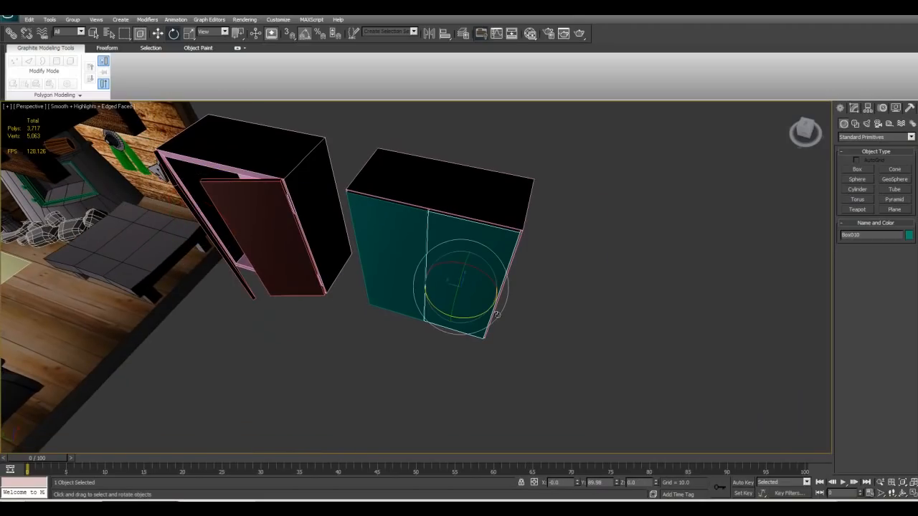
pyautogui.keyDown('alt'); pyautogui.moveTo(472, 314); pyautogui.dragTo(444, 230, button='middle'); pyautogui.keyUp('alt')
pyautogui.moveTo(455, 320); pyautogui.dragTo(516, 312)
pyautogui.moveTo(379, 274); pyautogui.dragTo(370, 261)
pyautogui.keyDown('alt'); pyautogui.moveTo(375, 260); pyautogui.dragTo(399, 254, button='middle'); pyautogui.keyUp('alt')
pyautogui.click(399, 254)
# Try another rotation of the right teal door while comparing it with the hinged red doors
pyautogui.click(464, 270)
pyautogui.keyDown('alt'); pyautogui.moveTo(465, 273); pyautogui.dragTo(430, 316, button='middle'); pyautogui.keyUp('alt')
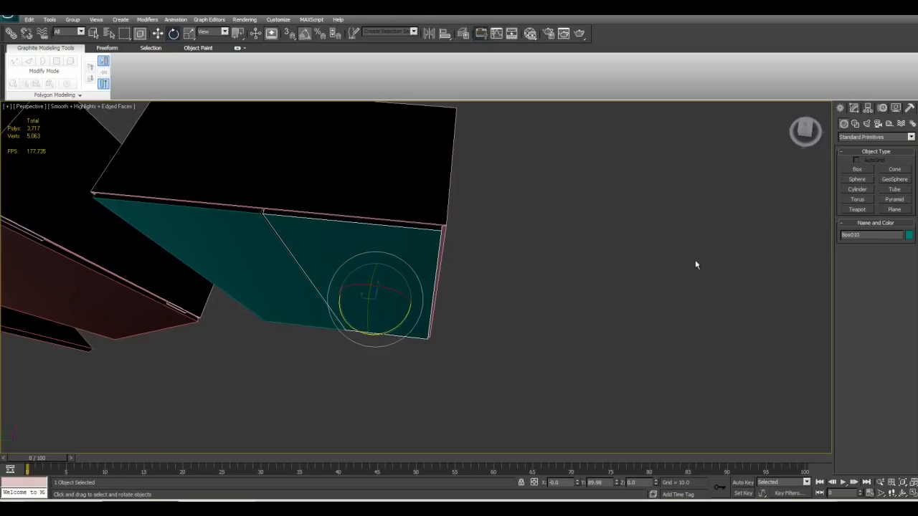
pyautogui.keyDown('alt'); pyautogui.moveTo(380, 283); pyautogui.dragTo(456, 373, button='middle'); pyautogui.keyUp('alt')
pyautogui.moveTo(466, 304)
pyautogui.keyDown('alt'); pyautogui.mouseDown(button='middle')
pyautogui.moveTo(467, 316)
pyautogui.moveTo(459, 277)
pyautogui.moveTo(438, 310)
pyautogui.moveTo(451, 313)
pyautogui.mouseUp(button='middle'); pyautogui.keyUp('alt')
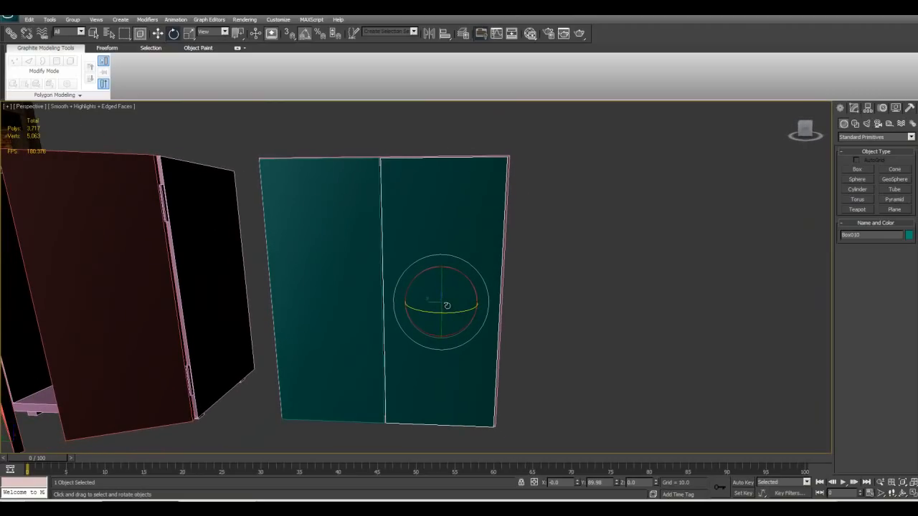
pyautogui.keyDown('alt'); pyautogui.moveTo(454, 311); pyautogui.dragTo(420, 358, button='middle'); pyautogui.keyUp('alt')
pyautogui.moveTo(421, 355)
pyautogui.mouseDown()
pyautogui.moveTo(432, 357)
pyautogui.moveTo(415, 358)
pyautogui.mouseUp()
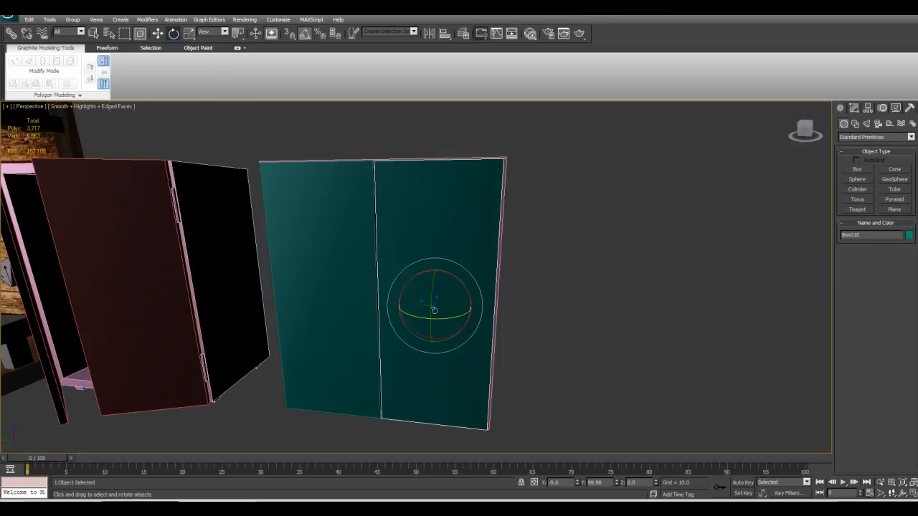
pyautogui.keyDown('alt'); pyautogui.moveTo(433, 307); pyautogui.dragTo(444, 290, button='middle'); pyautogui.keyUp('alt')
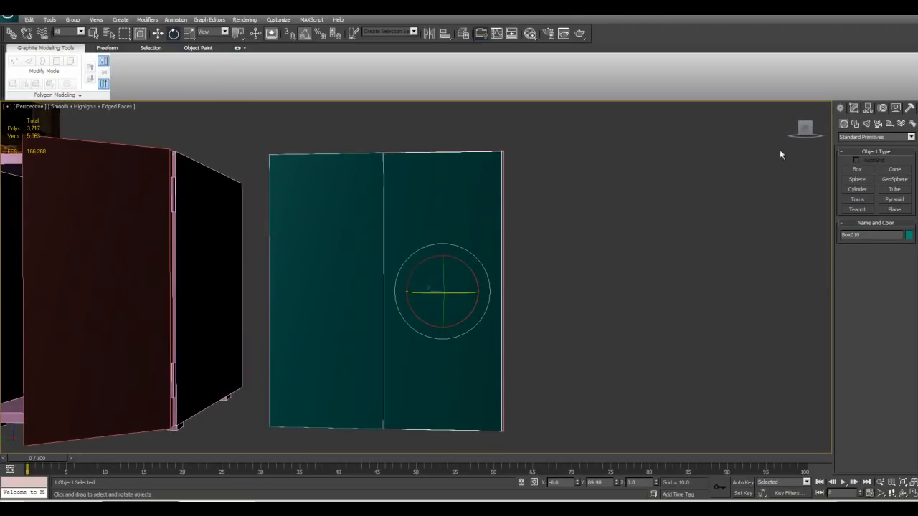
# Use Affect Pivot Only to move the right teal door's pivot to a point well outside the cabinet
pyautogui.click(866, 109)
pyautogui.click(860, 168)
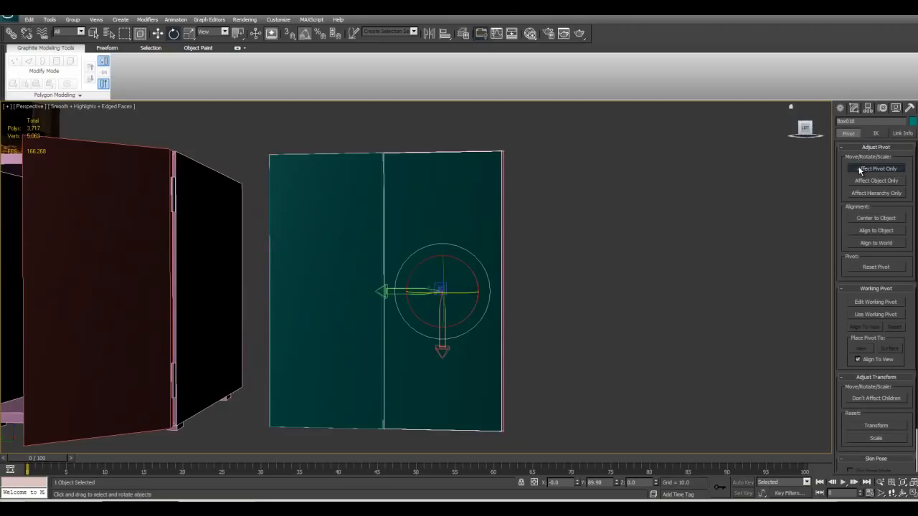
pyautogui.click(858, 220)
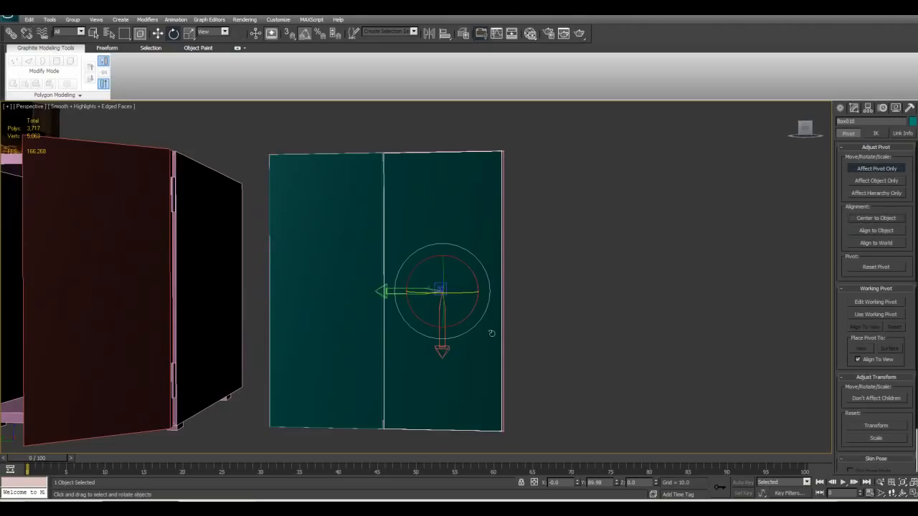
pyautogui.moveTo(620, 344); pyautogui.dragTo(602, 361, button='middle')
pyautogui.press('w')
pyautogui.moveTo(415, 296); pyautogui.dragTo(775, 223)
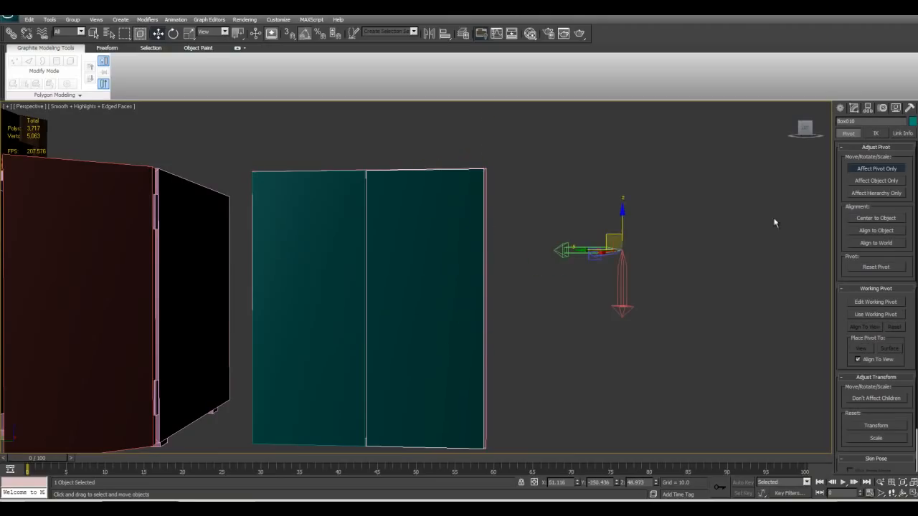
pyautogui.click(876, 169)
# Try rotating the right teal door about its displaced pivot
pyautogui.keyDown('alt'); pyautogui.moveTo(661, 224); pyautogui.dragTo(650, 277, button='middle'); pyautogui.keyUp('alt')
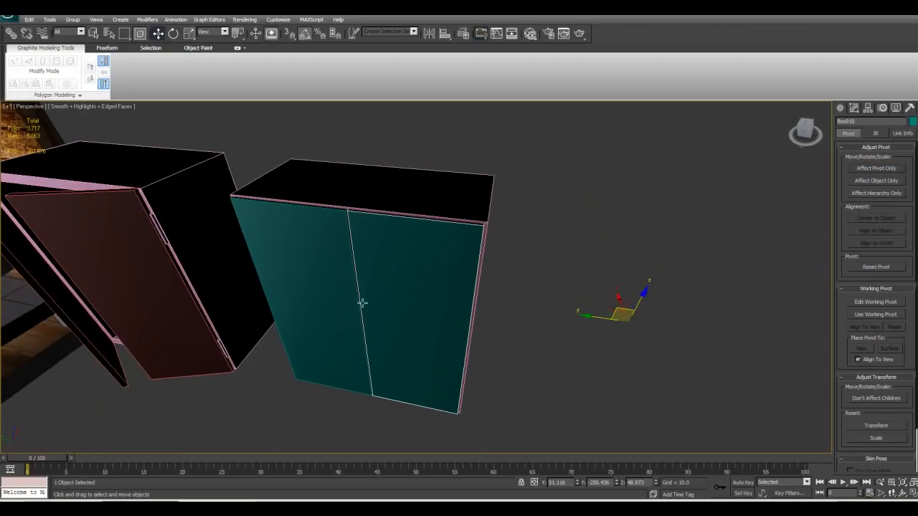
pyautogui.keyDown('alt'); pyautogui.moveTo(589, 272); pyautogui.dragTo(450, 300, button='middle'); pyautogui.keyUp('alt')
pyautogui.scroll(-3, 500, 275)
pyautogui.keyDown('alt'); pyautogui.moveTo(385, 300); pyautogui.dragTo(400, 226, button='middle'); pyautogui.keyUp('alt')
pyautogui.keyDown('alt'); pyautogui.moveTo(517, 246); pyautogui.dragTo(502, 286, button='middle'); pyautogui.keyUp('alt')
pyautogui.press('e')
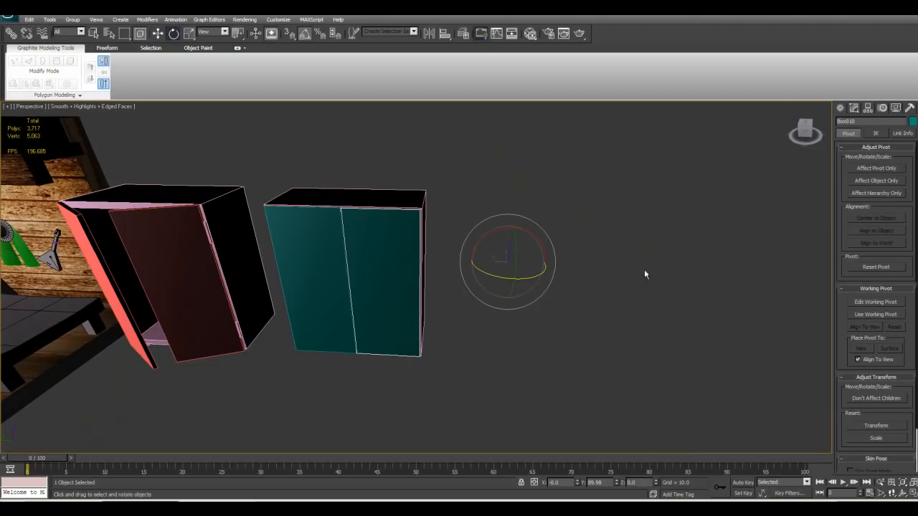
pyautogui.moveTo(525, 286); pyautogui.dragTo(522, 267)
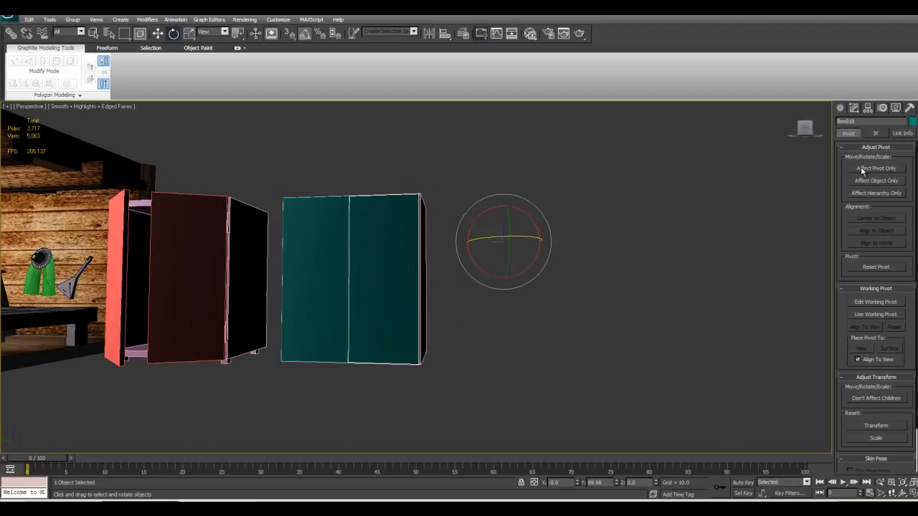
# Try moving the right teal door's pivot even farther from the cabinet with Affect Pivot Only
pyautogui.keyDown('alt'); pyautogui.moveTo(508, 277); pyautogui.dragTo(518, 318, button='middle'); pyautogui.keyUp('alt')
pyautogui.press('w')
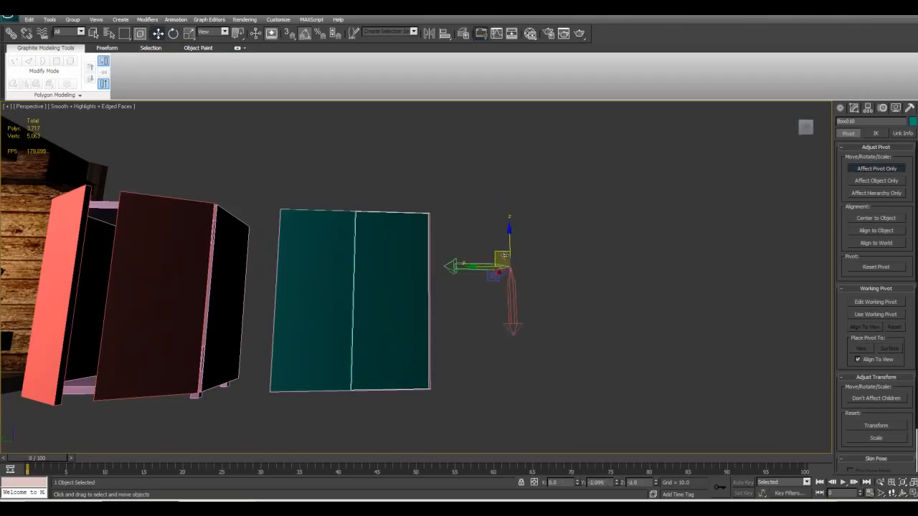
pyautogui.moveTo(502, 258); pyautogui.dragTo(558, 342)
pyautogui.moveTo(557, 342)
pyautogui.keyDown('alt'); pyautogui.mouseDown(button='middle')
pyautogui.moveTo(574, 385)
pyautogui.moveTo(547, 331)
pyautogui.mouseUp(button='middle'); pyautogui.keyUp('alt')
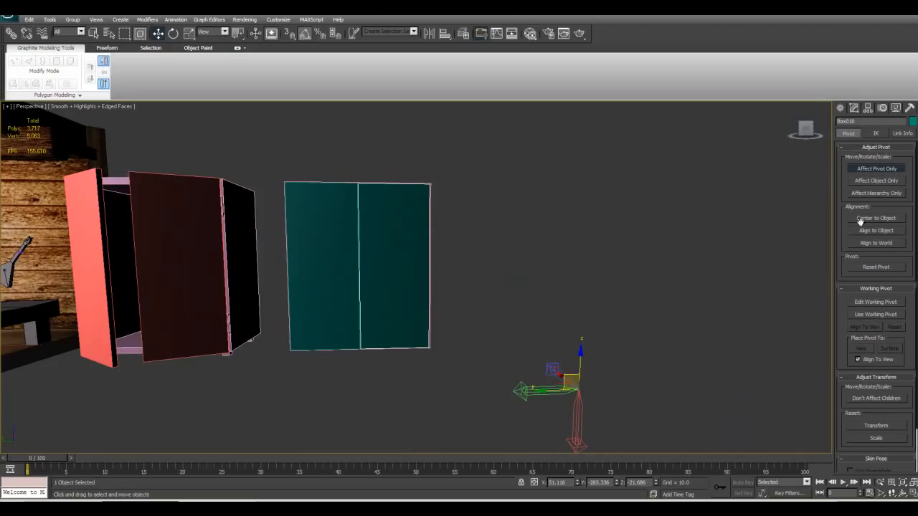
# Center the pivot on the right teal door and move it to the door's outer vertical edge
pyautogui.click(868, 219)
pyautogui.moveTo(498, 268); pyautogui.dragTo(545, 273, button='middle')
pyautogui.scroll(5, 426, 287)
pyautogui.moveTo(426, 287)
pyautogui.keyDown('alt'); pyautogui.mouseDown(button='middle')
pyautogui.moveTo(424, 312)
pyautogui.moveTo(377, 334)
pyautogui.moveTo(429, 282)
pyautogui.mouseUp(button='middle'); pyautogui.keyUp('alt')
pyautogui.moveTo(413, 273); pyautogui.dragTo(471, 275)
# Fine-tune the pivot onto the right teal door's hinge edge and turn off Affect Pivot Only
pyautogui.moveTo(470, 275); pyautogui.dragTo(426, 386, button='middle')
pyautogui.scroll(3, 424, 283)
pyautogui.moveTo(435, 386); pyautogui.dragTo(431, 386)
pyautogui.keyDown('alt'); pyautogui.moveTo(431, 387); pyautogui.dragTo(561, 310, button='middle'); pyautogui.keyUp('alt')
pyautogui.scroll(3, 523, 294)
pyautogui.moveTo(467, 261); pyautogui.dragTo(463, 262)
pyautogui.click(877, 169)
# Try swinging the right teal door open about its outer-edge pivot, and undo the rotations
pyautogui.scroll(-4, 517, 269)
pyautogui.keyDown('alt'); pyautogui.moveTo(512, 269); pyautogui.dragTo(438, 327, button='middle'); pyautogui.keyUp('alt')
pyautogui.scroll(-4, 430, 319)
pyautogui.press('e')
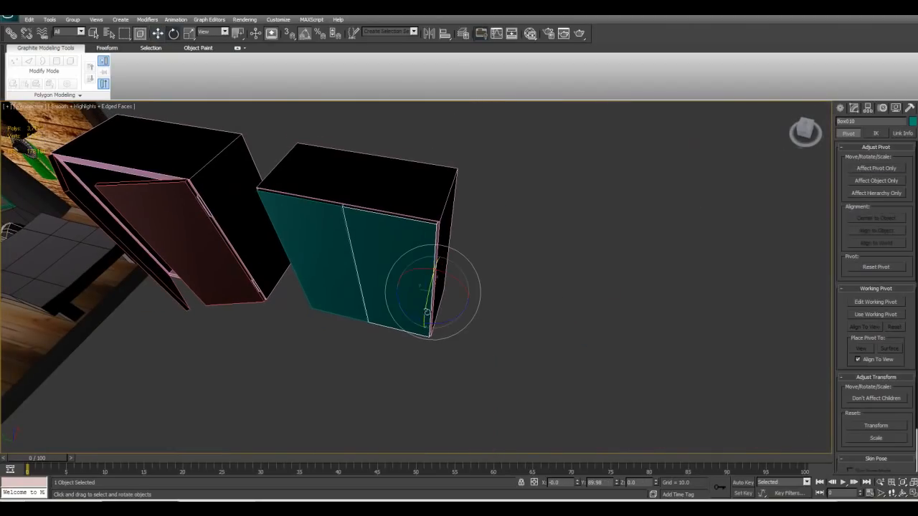
pyautogui.moveTo(451, 323)
pyautogui.mouseDown()
pyautogui.moveTo(504, 371)
pyautogui.moveTo(478, 313)
pyautogui.moveTo(437, 312)
pyautogui.moveTo(447, 312)
pyautogui.mouseUp()
pyautogui.hotkey('ctrl', 'z')
pyautogui.keyDown('alt'); pyautogui.moveTo(455, 312); pyautogui.dragTo(453, 337, button='middle'); pyautogui.keyUp('alt')
pyautogui.scroll(3, 452, 313)
pyautogui.moveTo(441, 366)
pyautogui.mouseDown()
pyautogui.moveTo(453, 369)
pyautogui.moveTo(441, 348)
pyautogui.mouseUp()
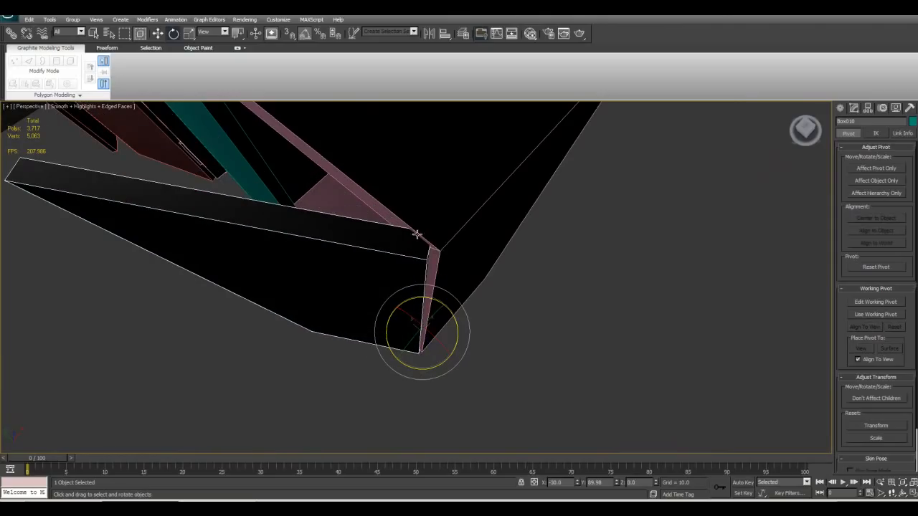
pyautogui.moveTo(438, 366); pyautogui.dragTo(421, 362)
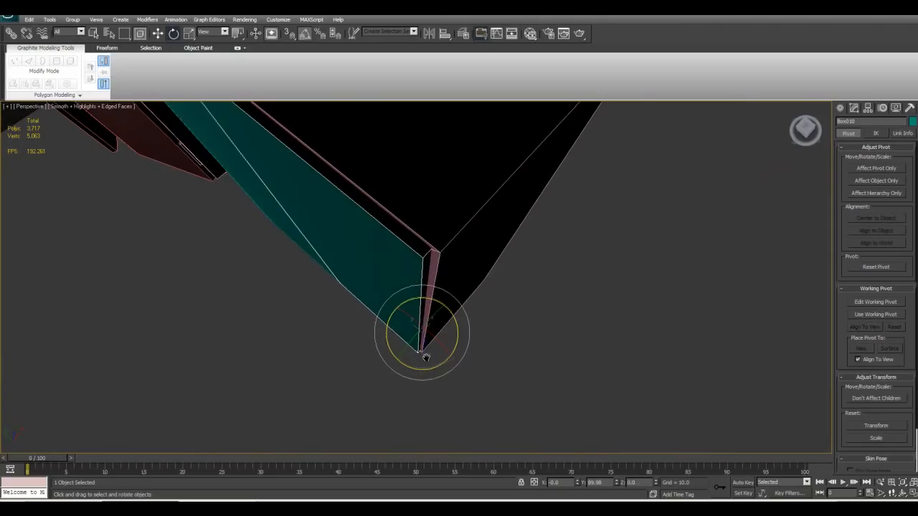
pyautogui.hotkey('ctrl', 'z')
pyautogui.hotkey('ctrl', 'y')
pyautogui.hotkey('ctrl', 'z')
# Move the right teal door slightly forward, away from the cabinet front, to about X 49.84
pyautogui.press('w')
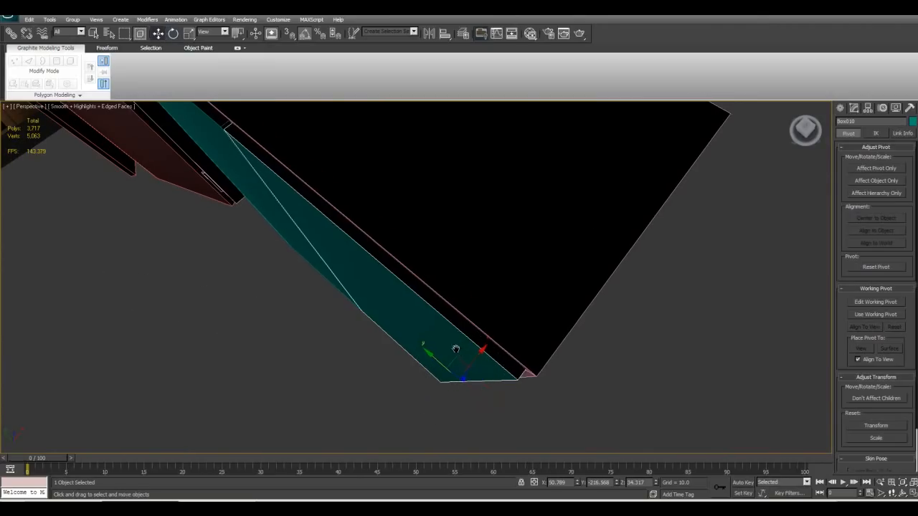
pyautogui.moveTo(473, 352); pyautogui.dragTo(470, 351)
pyautogui.keyDown('alt'); pyautogui.moveTo(399, 356); pyautogui.dragTo(722, 227, button='middle'); pyautogui.keyUp('alt')
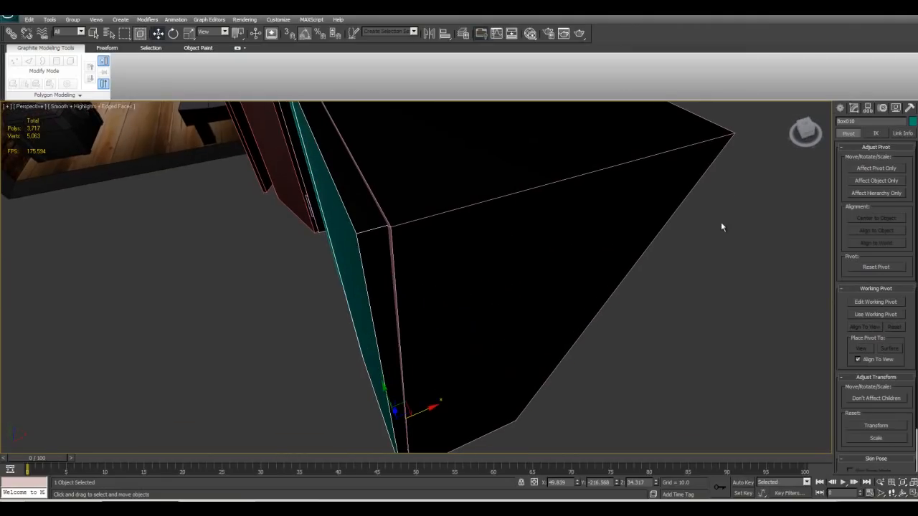
# Use Affect Pivot Only to move the right teal door's pivot back to the cabinet's front edge, at about X 50.92
pyautogui.click(854, 168)
pyautogui.keyDown('alt'); pyautogui.moveTo(439, 373); pyautogui.dragTo(463, 310, button='middle'); pyautogui.keyUp('alt')
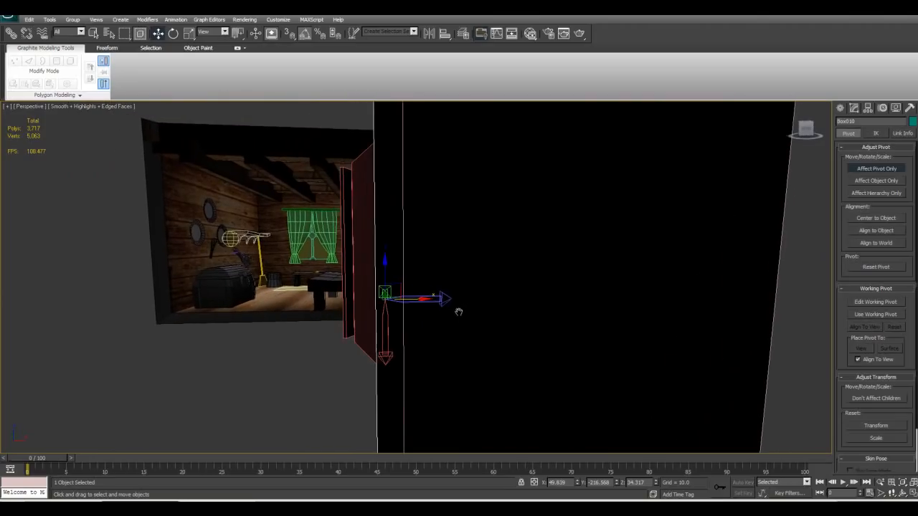
pyautogui.moveTo(417, 300); pyautogui.dragTo(434, 301)
pyautogui.keyDown('alt'); pyautogui.moveTo(433, 301); pyautogui.dragTo(435, 341, button='middle'); pyautogui.keyUp('alt')
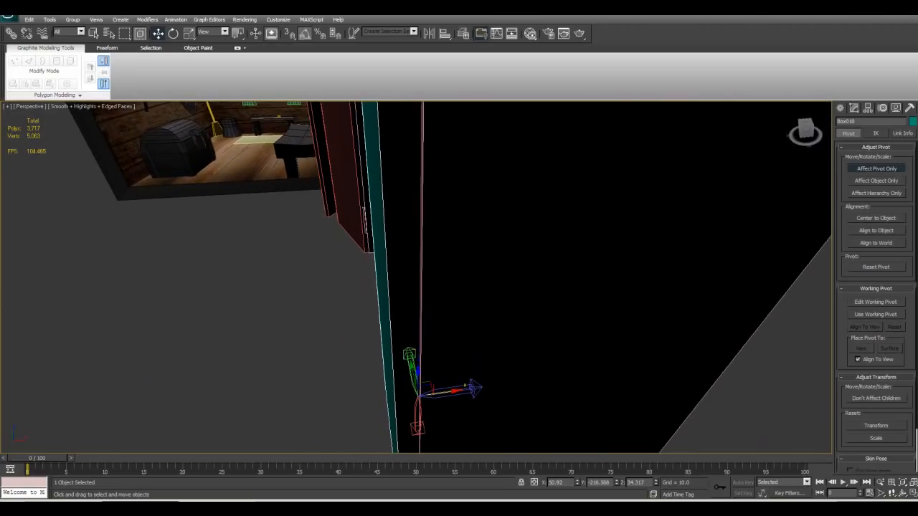
pyautogui.click(875, 169)
pyautogui.scroll(-1, 433, 318)
pyautogui.keyDown('alt'); pyautogui.moveTo(431, 309); pyautogui.dragTo(433, 336, button='middle'); pyautogui.keyUp('alt')
pyautogui.scroll(-2, 434, 339)
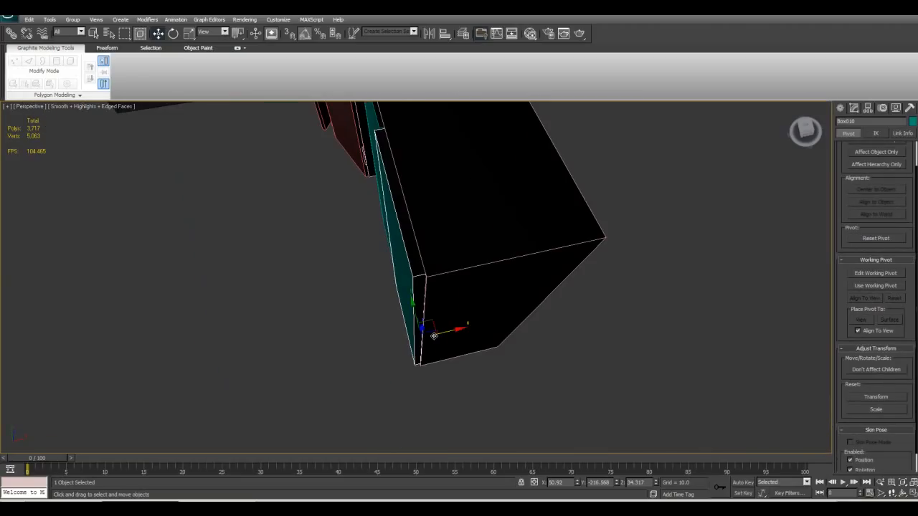
# Try opening the right teal door about its adjusted hinge pivot, and undo the rotation
pyautogui.press('e')
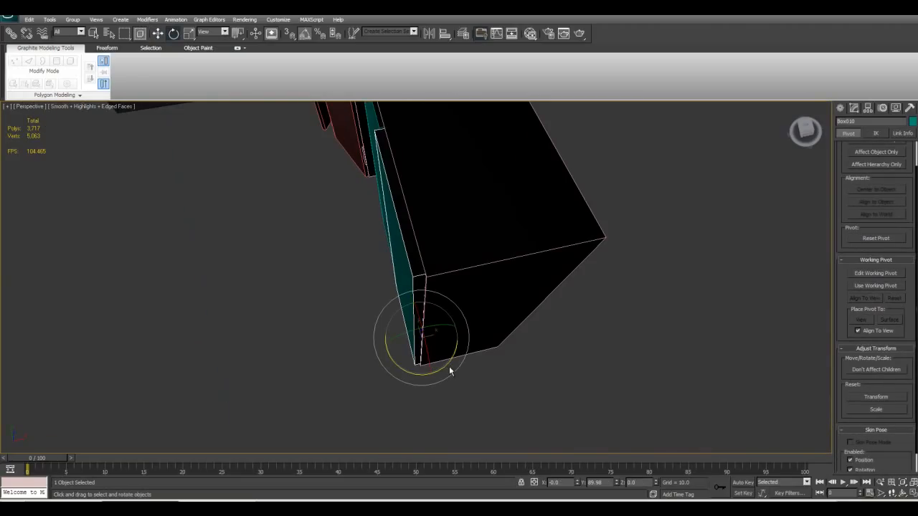
pyautogui.moveTo(446, 368); pyautogui.dragTo(499, 360)
pyautogui.keyDown('alt'); pyautogui.moveTo(436, 317); pyautogui.dragTo(577, 280, button='middle'); pyautogui.keyUp('alt')
pyautogui.scroll(-3, 577, 279)
pyautogui.hotkey('ctrl', 'z')
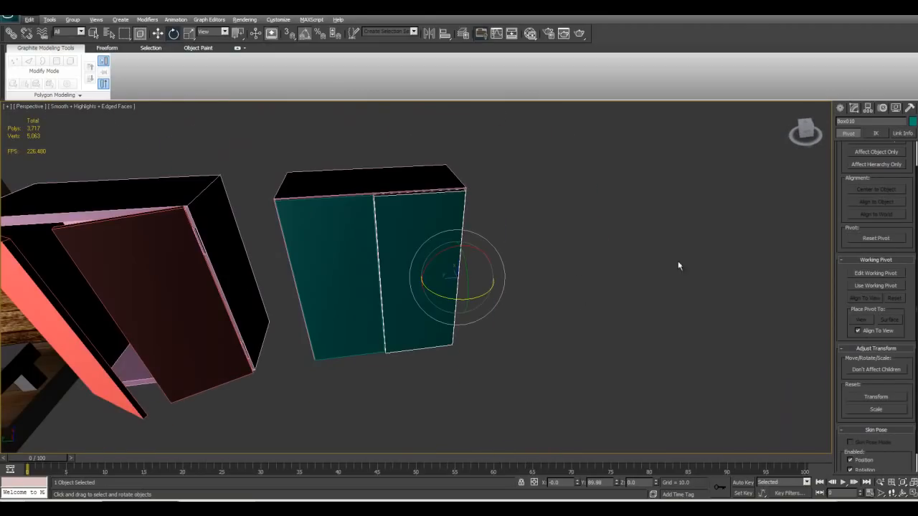
# Delete the original left teal door from the second cabinet
pyautogui.moveTo(843, 204); pyautogui.dragTo(844, 235)
pyautogui.keyDown('alt'); pyautogui.moveTo(446, 242); pyautogui.dragTo(408, 285, button='middle'); pyautogui.keyUp('alt')
pyautogui.click(381, 263)
pyautogui.click(457, 255)
pyautogui.click(414, 256)
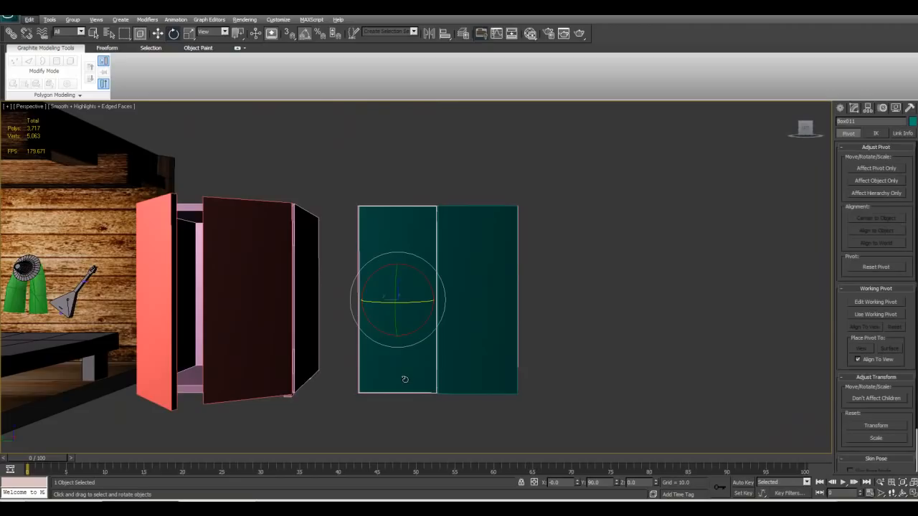
pyautogui.press('Delete')
# Clone the right teal door along Y as one instance to fill the left side of the cabinet
pyautogui.click(455, 360)
pyautogui.press('w')
pyautogui.keyDown('shift'); pyautogui.moveTo(488, 301); pyautogui.dragTo(409, 300); pyautogui.keyUp('shift')
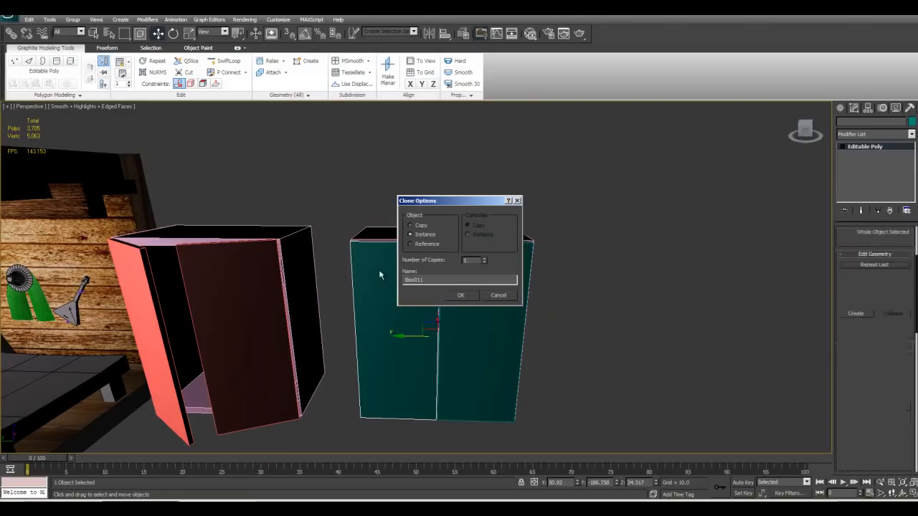
pyautogui.click(460, 295)
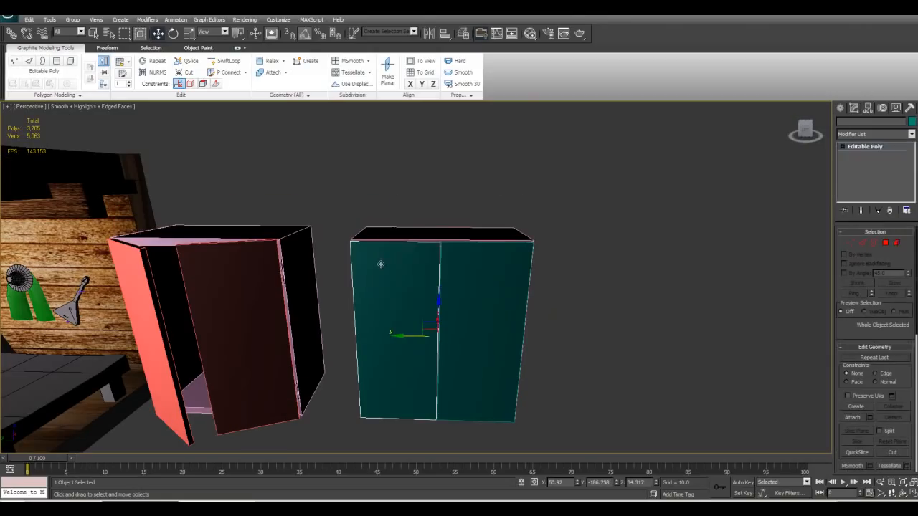
# Move the right teal door's top outer edge inward at Edge level to test how the instance follows
pyautogui.keyDown('alt'); pyautogui.moveTo(402, 298); pyautogui.dragTo(398, 321, button='middle'); pyautogui.keyUp('alt')
pyautogui.click(398, 321)
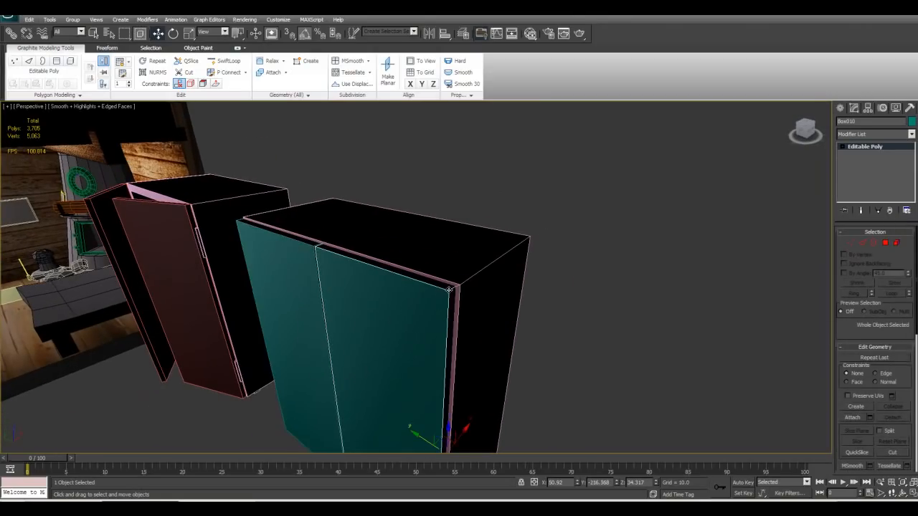
pyautogui.press('2')
pyautogui.click(449, 290)
pyautogui.keyDown('alt'); pyautogui.moveTo(421, 286); pyautogui.dragTo(451, 277, button='middle'); pyautogui.keyUp('alt')
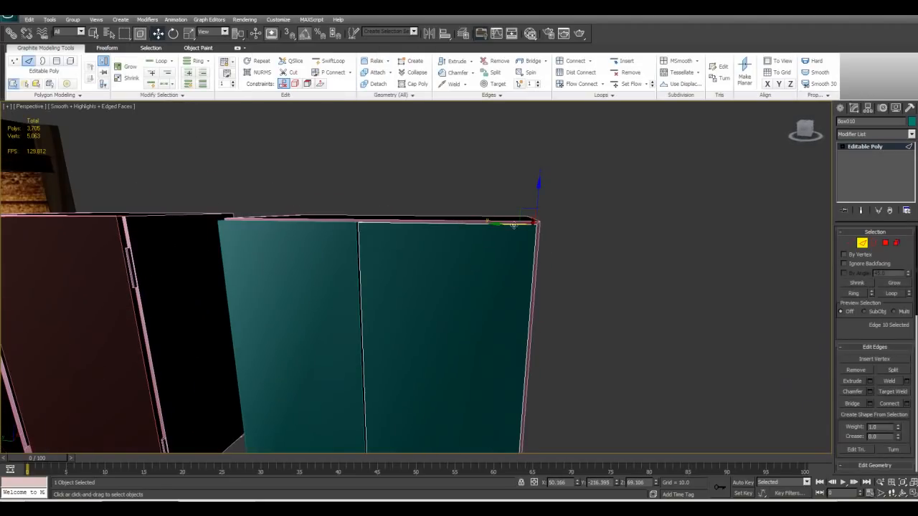
pyautogui.moveTo(496, 224); pyautogui.dragTo(388, 235)
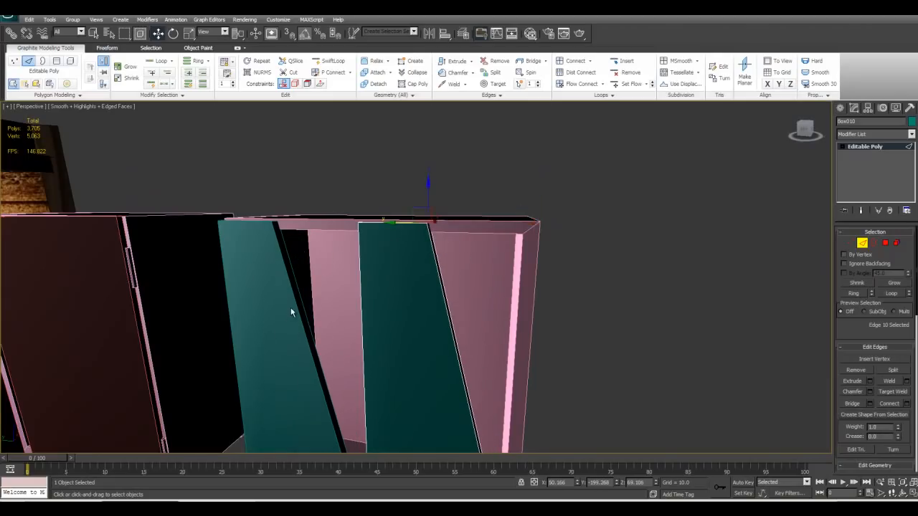
# Restore the right teal door's original shape and leave Edge level
pyautogui.scroll(-5, 293, 304)
pyautogui.keyDown('alt'); pyautogui.moveTo(295, 299); pyautogui.dragTo(346, 279, button='middle'); pyautogui.keyUp('alt')
pyautogui.scroll(3, 314, 298)
pyautogui.moveTo(422, 228); pyautogui.dragTo(480, 234)
pyautogui.hotkey('ctrl', 'z')
pyautogui.hotkey('ctrl', 'y')
pyautogui.click(861, 246)
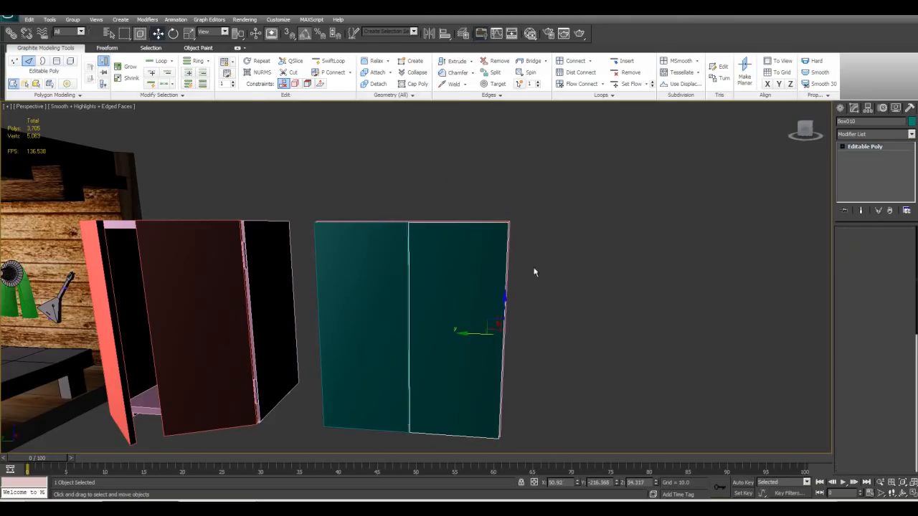
# Replace the instanced left door with a reference clone of the right teal door
pyautogui.click(400, 266)
pyautogui.press('Delete')
pyautogui.click(440, 297)
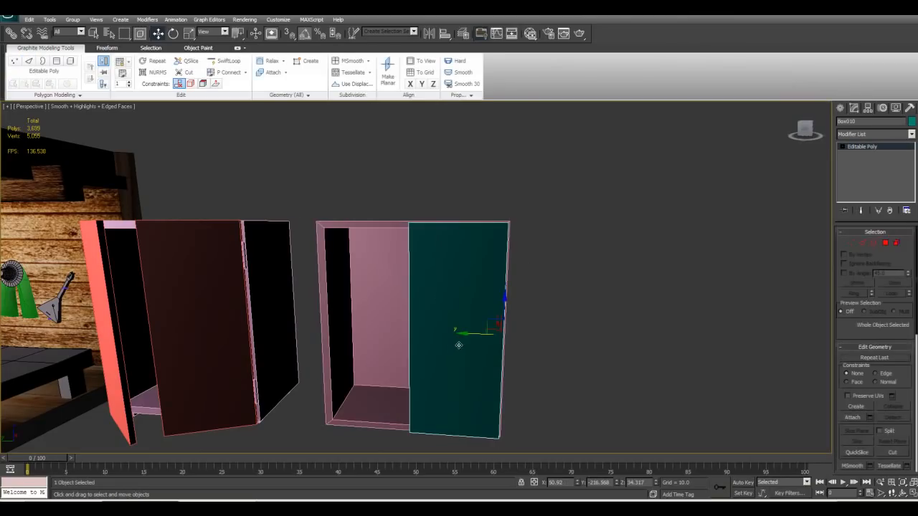
pyautogui.hotkey('ctrl', 'z')
pyautogui.keyDown('shift'); pyautogui.moveTo(380, 301); pyautogui.dragTo(382, 304); pyautogui.keyUp('shift')
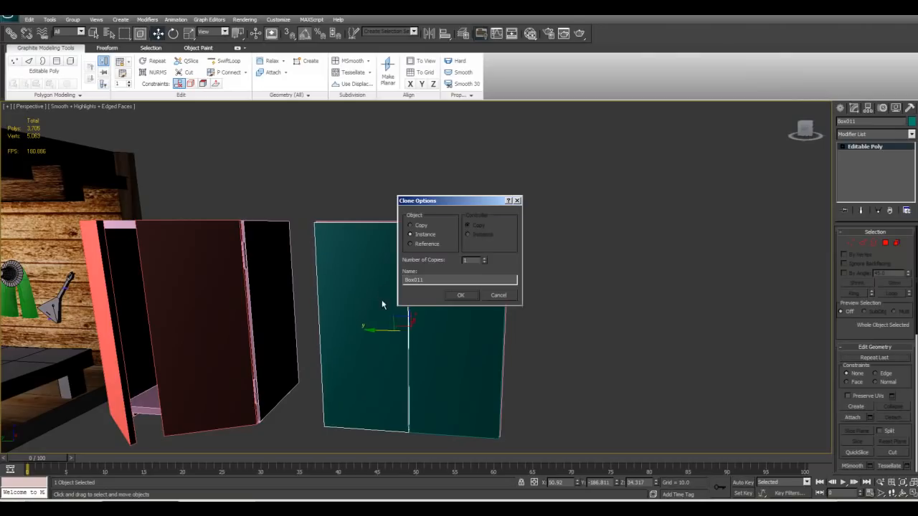
pyautogui.click(452, 295)
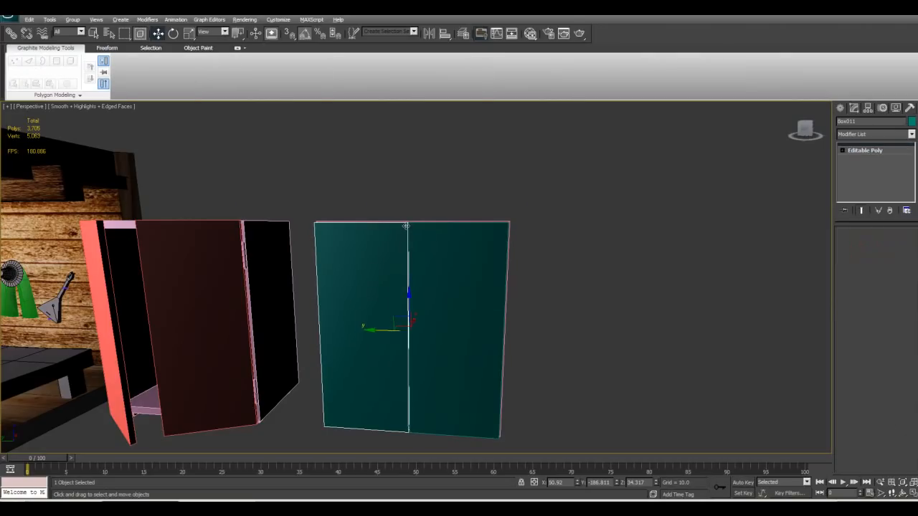
# Try moving a top edge of the left reference door at Edge level, and return to object level
pyautogui.keyDown('alt'); pyautogui.moveTo(406, 226); pyautogui.dragTo(409, 266, button='middle'); pyautogui.keyUp('alt')
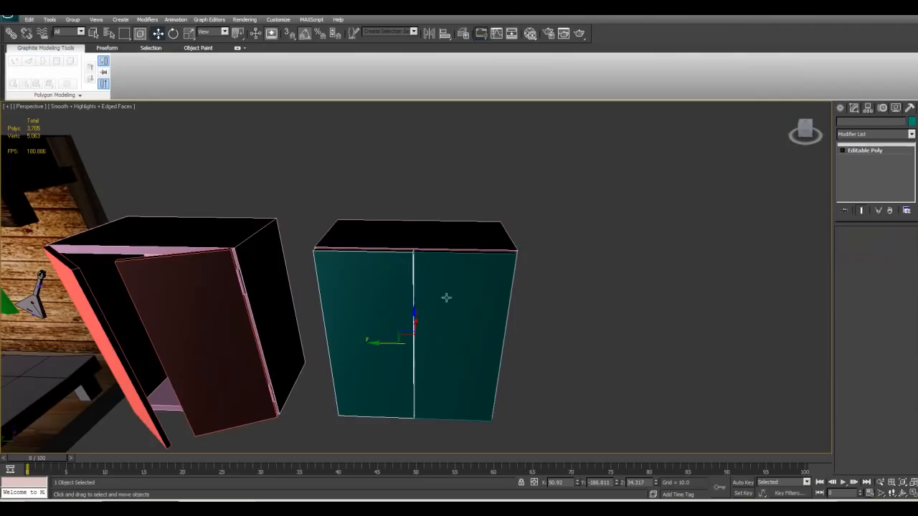
pyautogui.click(844, 150)
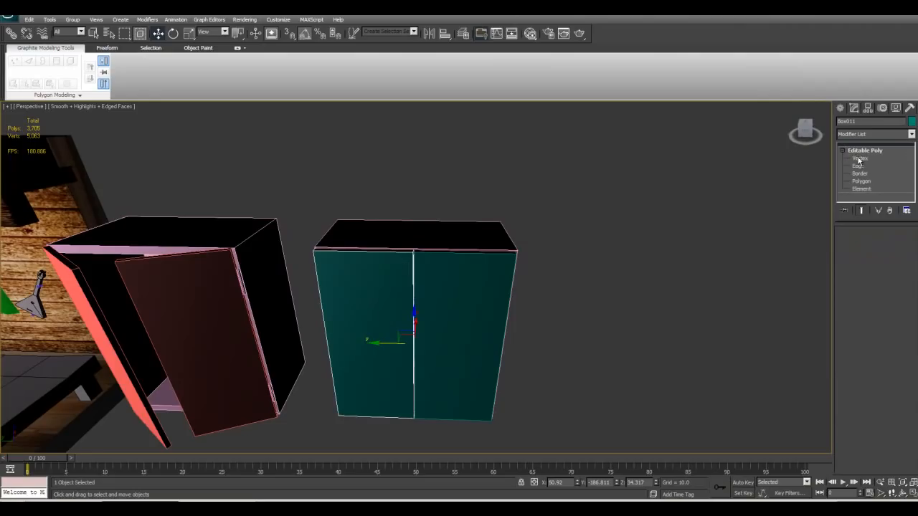
pyautogui.click(859, 166)
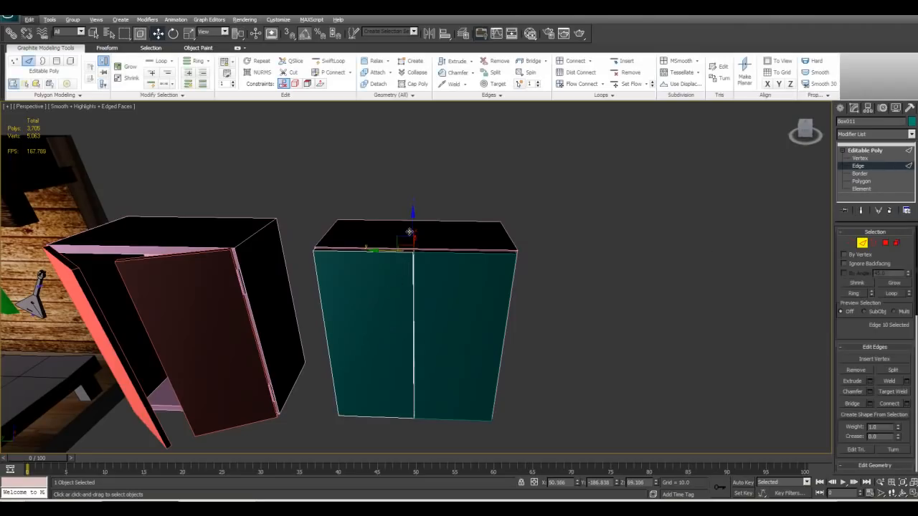
pyautogui.click(386, 252)
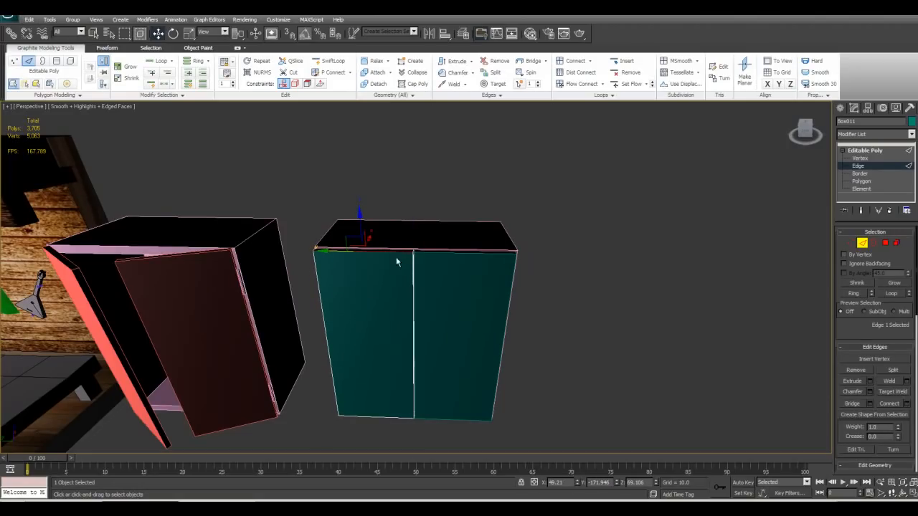
pyautogui.moveTo(335, 254); pyautogui.dragTo(354, 290)
pyautogui.click(863, 244)
pyautogui.keyDown('alt'); pyautogui.moveTo(635, 300); pyautogui.dragTo(625, 271, button='middle'); pyautogui.keyUp('alt')
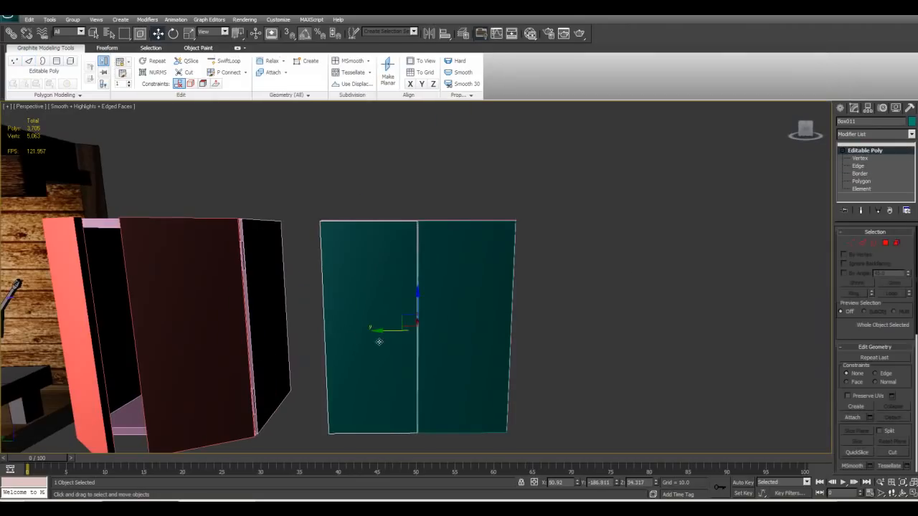
# Replace the left reference door with an independent copy of the right teal door
pyautogui.keyDown('alt'); pyautogui.moveTo(409, 346); pyautogui.dragTo(424, 373, button='middle'); pyautogui.keyUp('alt')
pyautogui.press('Delete')
pyautogui.click(520, 387)
pyautogui.moveTo(461, 301); pyautogui.dragTo(403, 292, button='middle')
pyautogui.moveTo(435, 353); pyautogui.dragTo(452, 347, button='middle')
pyautogui.moveTo(471, 360)
pyautogui.keyDown('shift'); pyautogui.mouseDown()
pyautogui.moveTo(324, 331)
pyautogui.moveTo(341, 334)
pyautogui.mouseUp(); pyautogui.keyUp('shift')
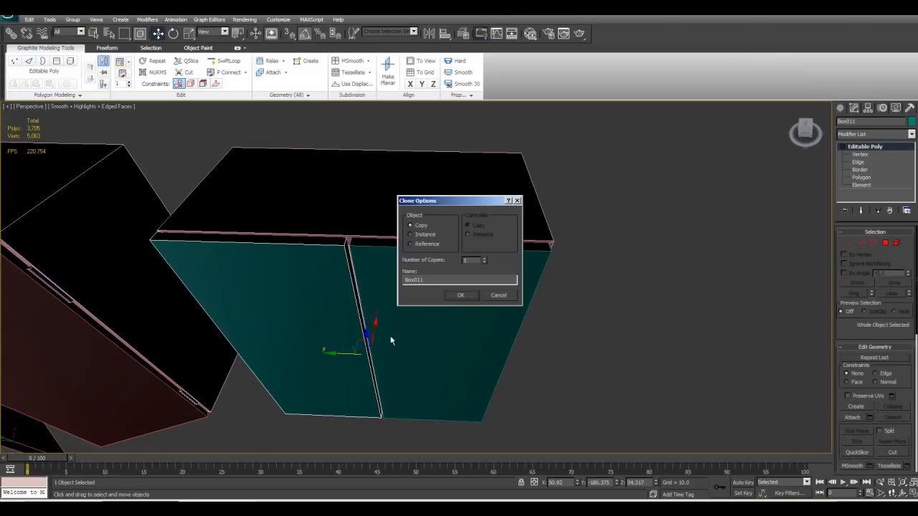
pyautogui.click(461, 295)
# Rotate the right teal door open and try rotating the copied left door about its inherited pivot
pyautogui.click(464, 340)
pyautogui.press('e')
pyautogui.moveTo(490, 389); pyautogui.dragTo(523, 404)
pyautogui.moveTo(327, 332); pyautogui.dragTo(437, 306, button='middle')
pyautogui.click(437, 307)
pyautogui.moveTo(474, 360); pyautogui.dragTo(449, 331)
pyautogui.keyDown('alt'); pyautogui.moveTo(481, 308); pyautogui.dragTo(667, 265, button='middle'); pyautogui.keyUp('alt')
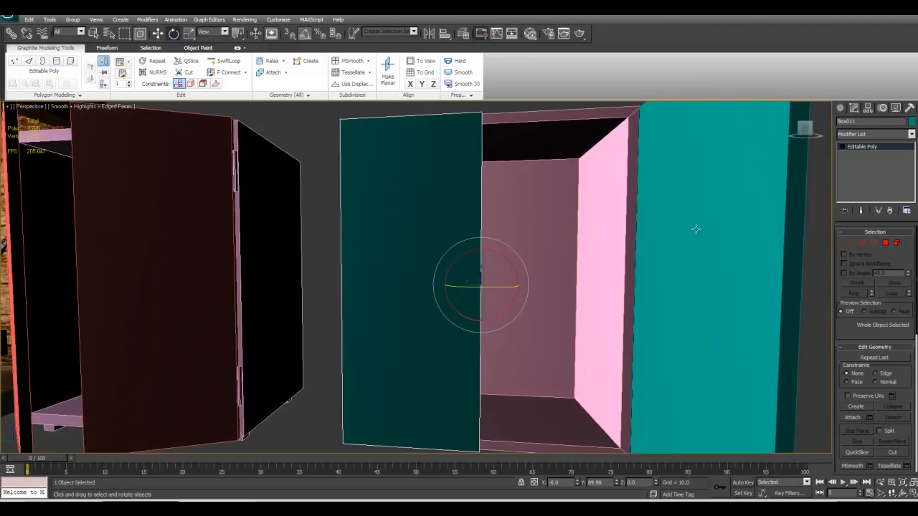
# Try moving the left door copy's pivot to its outer edge and back with Affect Pivot Only
pyautogui.click(868, 108)
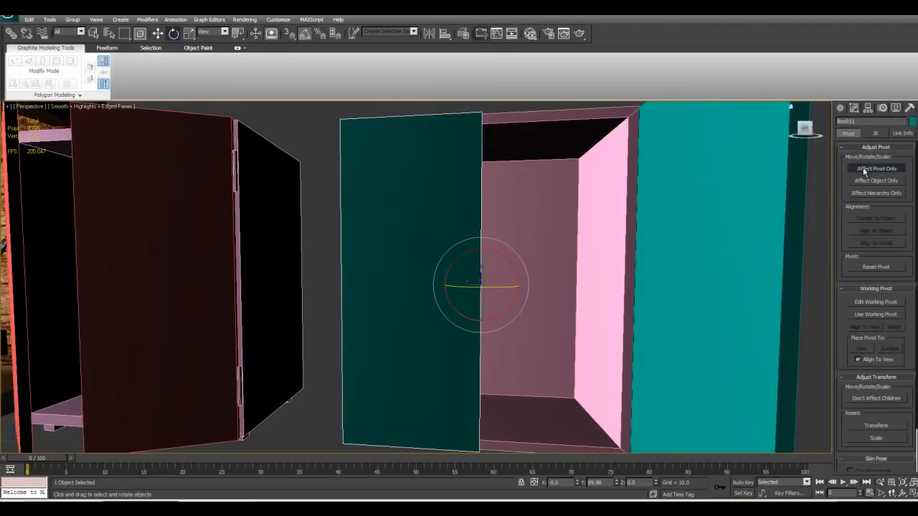
pyautogui.click(864, 169)
pyautogui.press('w')
pyautogui.moveTo(449, 285); pyautogui.dragTo(331, 284)
pyautogui.keyDown('alt'); pyautogui.moveTo(307, 283); pyautogui.dragTo(337, 349, button='middle'); pyautogui.keyUp('alt')
pyautogui.moveTo(333, 332); pyautogui.dragTo(451, 331)
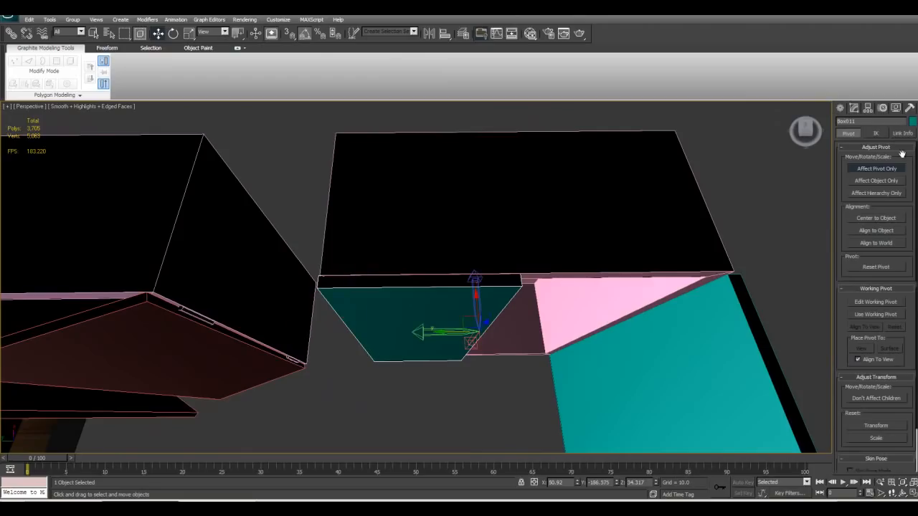
pyautogui.click(859, 169)
# Undo the right door's rotation and the left door copy, leaving only the closed right teal door
pyautogui.hotkey('ctrl', 'z')
pyautogui.hotkey('ctrl', 'z')
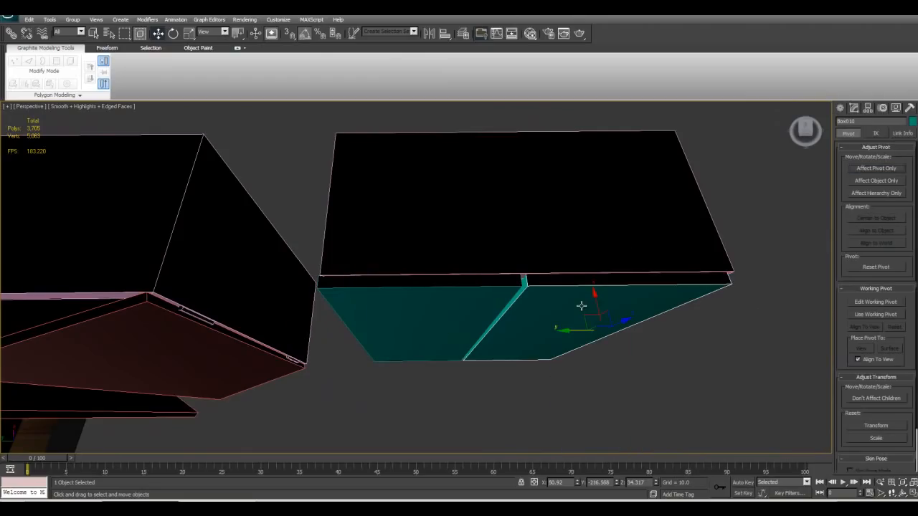
pyautogui.hotkey('ctrl', 'y')
pyautogui.keyDown('alt'); pyautogui.moveTo(582, 307); pyautogui.dragTo(561, 326, button='middle'); pyautogui.keyUp('alt')
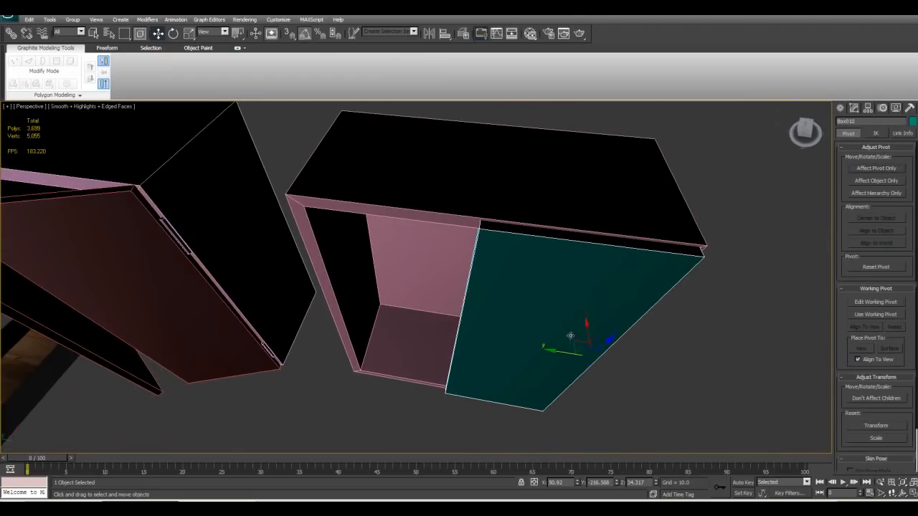
# Mirror the right teal door along the Y axis as a copy, offset about 59.28 to cover the cabinet's left half
pyautogui.click(429, 34)
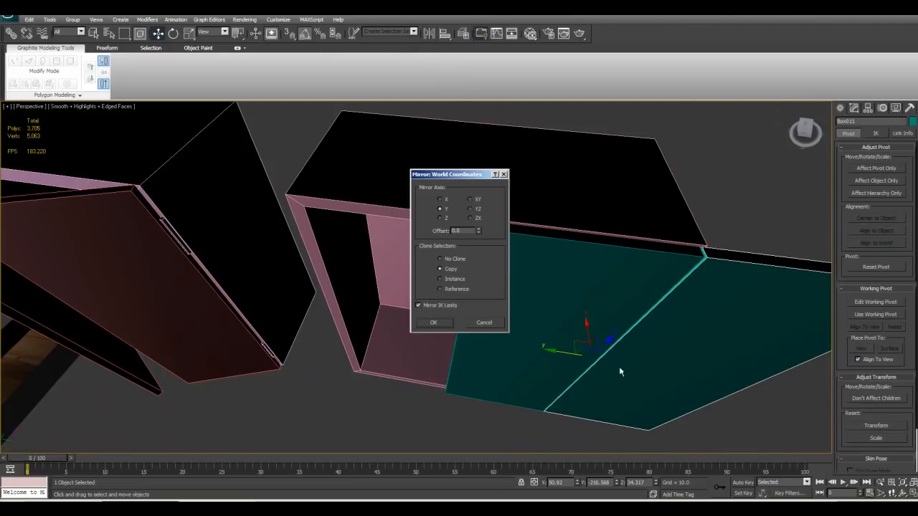
pyautogui.moveTo(479, 231); pyautogui.dragTo(357, 115)
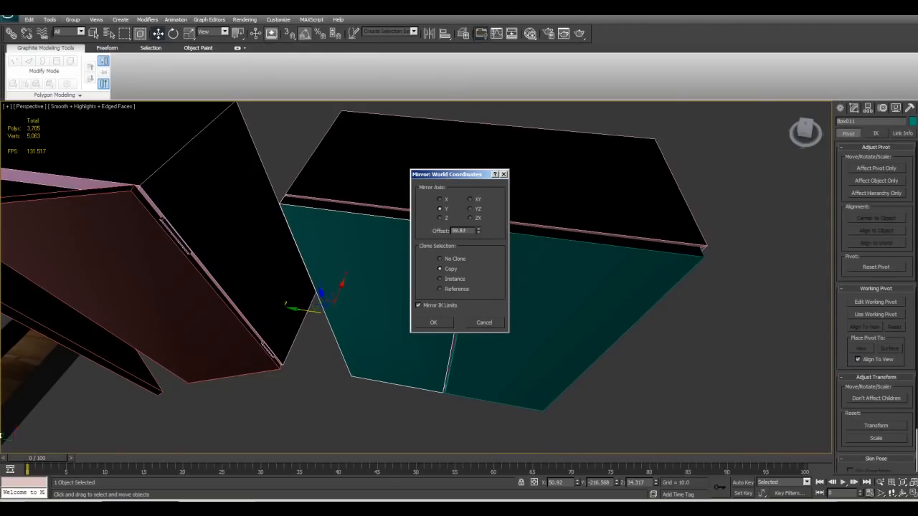
pyautogui.moveTo(4, 443); pyautogui.dragTo(467, 418)
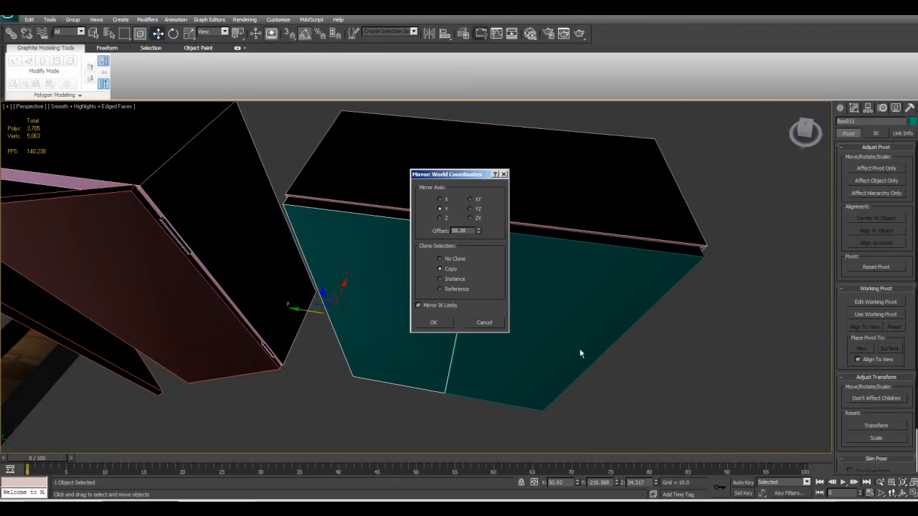
pyautogui.click(424, 326)
pyautogui.scroll(-5, 434, 332)
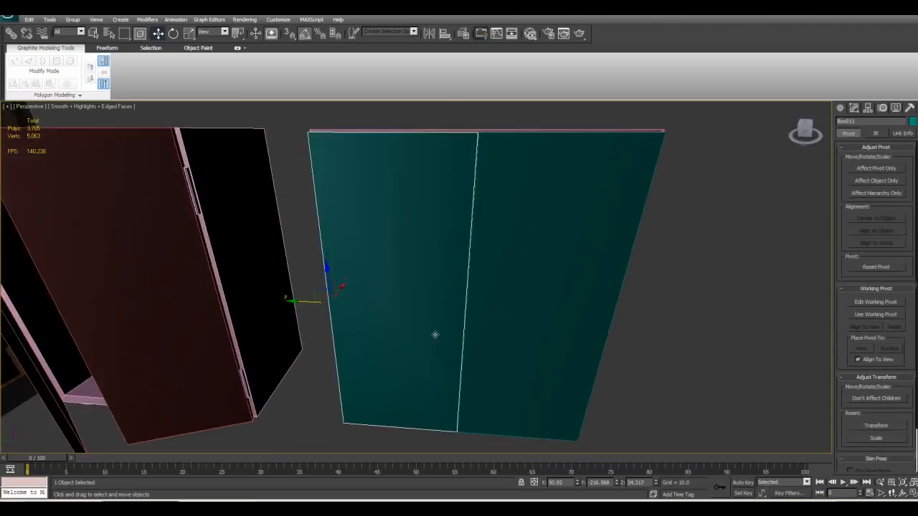
# Swing the mirrored left door and the right teal door open about their outer-edge pivots
pyautogui.scroll(6, 426, 287)
pyautogui.moveTo(434, 403); pyautogui.dragTo(381, 326, button='middle')
pyautogui.click(362, 317)
pyautogui.press('e')
pyautogui.moveTo(359, 322); pyautogui.dragTo(402, 315)
pyautogui.click(572, 267)
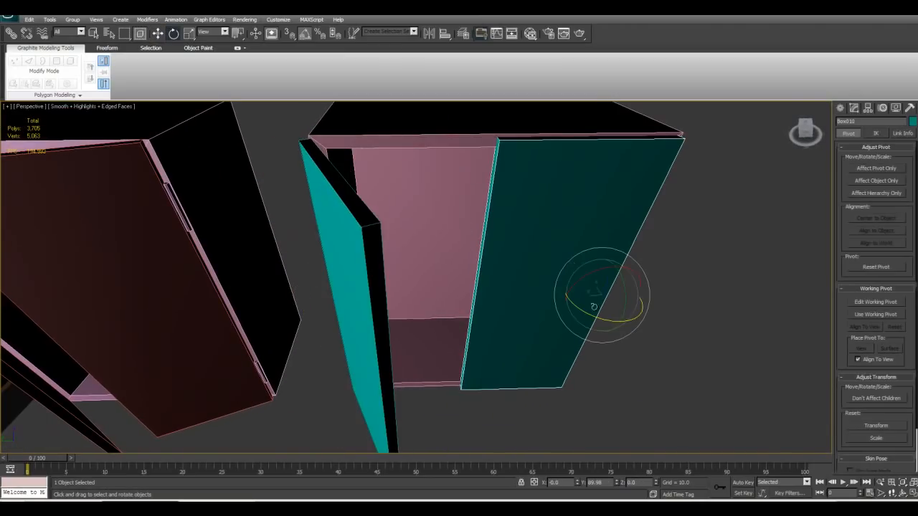
pyautogui.moveTo(606, 318); pyautogui.dragTo(668, 330)
pyautogui.scroll(-5, 599, 345)
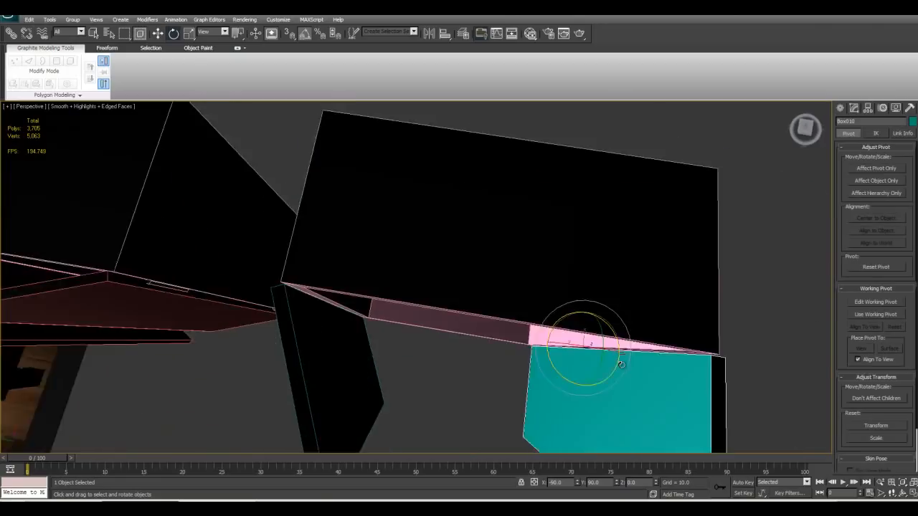
# Rotate the left teal door farther around its outer pivot and check its clearance against the cabinet side
pyautogui.keyDown('alt'); pyautogui.moveTo(601, 345); pyautogui.dragTo(601, 337, button='middle'); pyautogui.keyUp('alt')
pyautogui.scroll(5, 599, 338)
pyautogui.click(320, 274)
pyautogui.moveTo(368, 313); pyautogui.dragTo(443, 308)
pyautogui.keyDown('alt'); pyautogui.moveTo(355, 322); pyautogui.dragTo(365, 332, button='middle'); pyautogui.keyUp('alt')
pyautogui.keyDown('alt'); pyautogui.moveTo(346, 240); pyautogui.dragTo(352, 251, button='middle'); pyautogui.keyUp('alt')
pyautogui.moveTo(352, 251); pyautogui.dragTo(369, 258, button='middle')
pyautogui.moveTo(377, 295); pyautogui.dragTo(352, 285, button='middle')
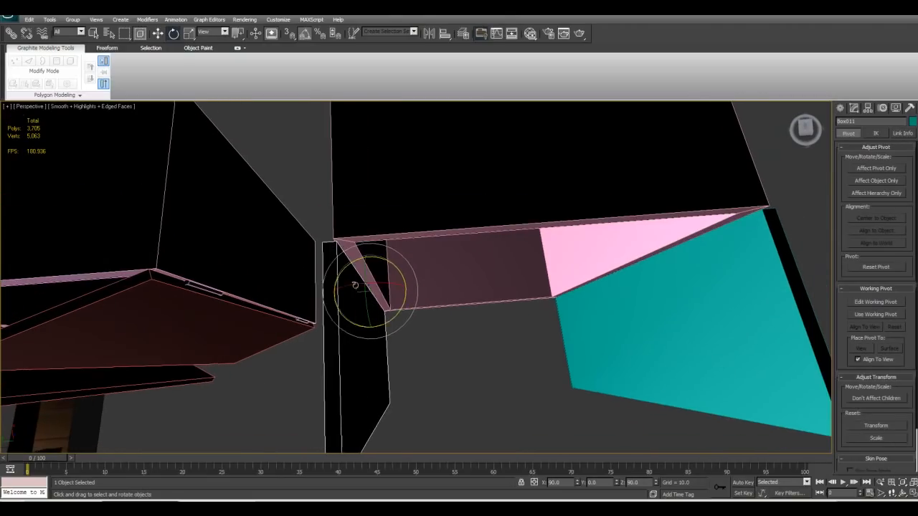
# Undo the rotations of both teal doors
pyautogui.hotkey('ctrl', 'z')
pyautogui.hotkey('ctrl', 'z')
pyautogui.hotkey('ctrl', 'z')
pyautogui.hotkey('ctrl', 'z')
# Scale the left and right teal doors slightly narrower to leave a small gap at their shared edge
pyautogui.keyDown('alt'); pyautogui.moveTo(427, 342); pyautogui.dragTo(387, 342, button='middle'); pyautogui.keyUp('alt')
pyautogui.press('r')
pyautogui.moveTo(315, 322); pyautogui.dragTo(319, 321)
pyautogui.press('w')
pyautogui.moveTo(537, 284); pyautogui.dragTo(456, 292, button='middle')
pyautogui.click(456, 292)
pyautogui.press('r')
pyautogui.moveTo(512, 328); pyautogui.dragTo(510, 328)
pyautogui.press('w')
# Try swinging the left teal door slightly open about its outer pivot
pyautogui.keyDown('alt'); pyautogui.moveTo(511, 328); pyautogui.dragTo(419, 377, button='middle'); pyautogui.keyUp('alt')
pyautogui.click(459, 348)
pyautogui.press('e')
pyautogui.moveTo(375, 391); pyautogui.dragTo(396, 410)
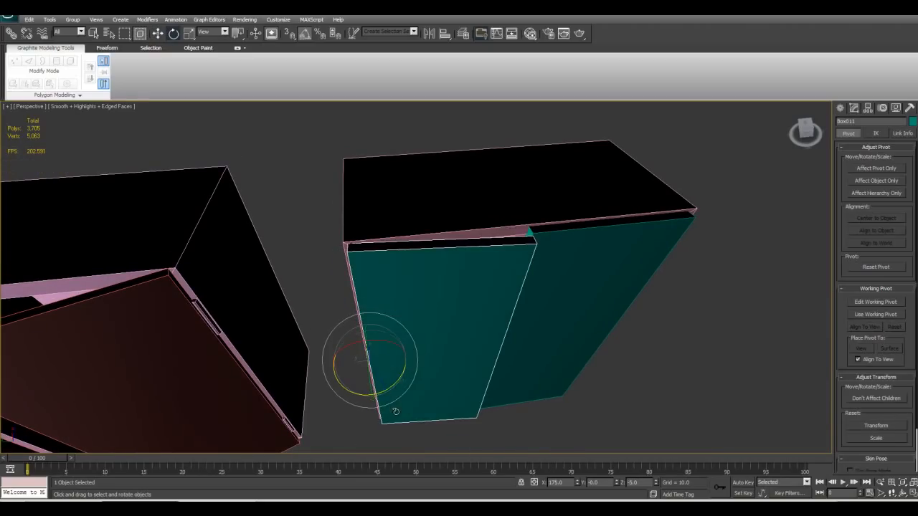
pyautogui.keyDown('alt'); pyautogui.moveTo(363, 363); pyautogui.dragTo(487, 358, button='middle'); pyautogui.keyUp('alt')
pyautogui.hotkey('ctrl', 'z')
pyautogui.keyDown('alt'); pyautogui.moveTo(383, 344); pyautogui.dragTo(459, 315, button='middle'); pyautogui.keyUp('alt')
# Create a hinge cylinder beside the second cabinet with a radius of about 1.08 and a height of about 34.42
pyautogui.click(843, 108)
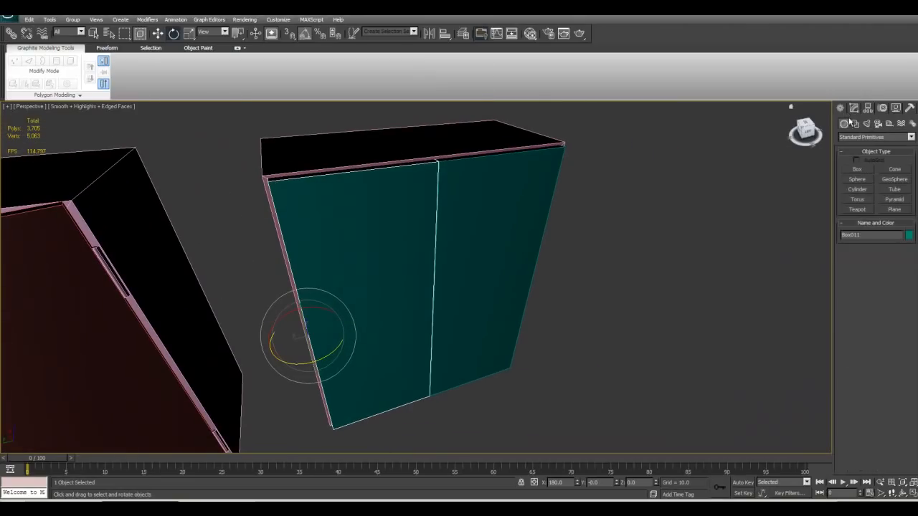
pyautogui.click(853, 195)
pyautogui.keyDown('alt'); pyautogui.moveTo(717, 196); pyautogui.dragTo(423, 318, button='middle'); pyautogui.keyUp('alt')
pyautogui.moveTo(423, 319); pyautogui.dragTo(425, 322)
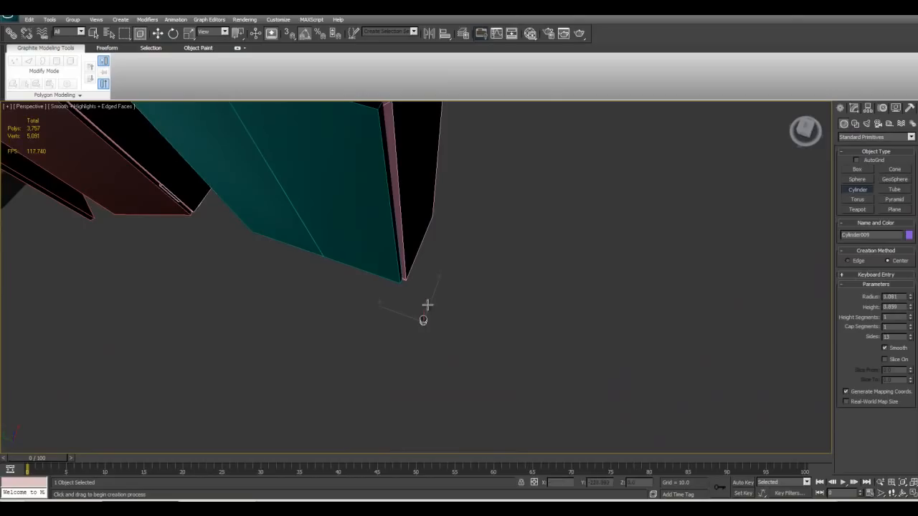
pyautogui.keyDown('alt'); pyautogui.moveTo(465, 250); pyautogui.dragTo(490, 232, button='middle'); pyautogui.keyUp('alt')
pyautogui.scroll(-4, 479, 221)
pyautogui.scroll(6, 474, 236)
pyautogui.keyDown('alt'); pyautogui.moveTo(463, 282); pyautogui.dragTo(424, 301, button='middle'); pyautogui.keyUp('alt')
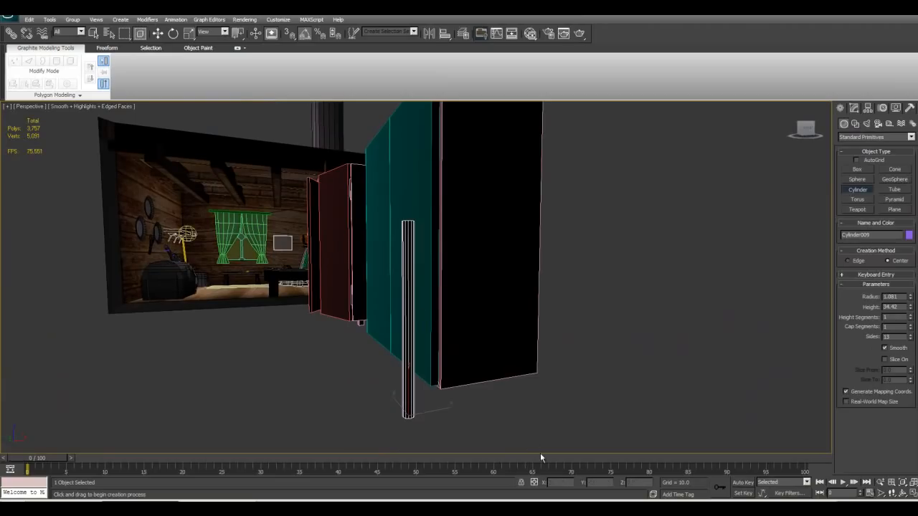
# Reduce the hinge cylinder to 5 sides
pyautogui.scroll(8, 451, 365)
pyautogui.moveTo(462, 342); pyautogui.dragTo(511, 321, button='middle')
pyautogui.scroll(-3, 459, 329)
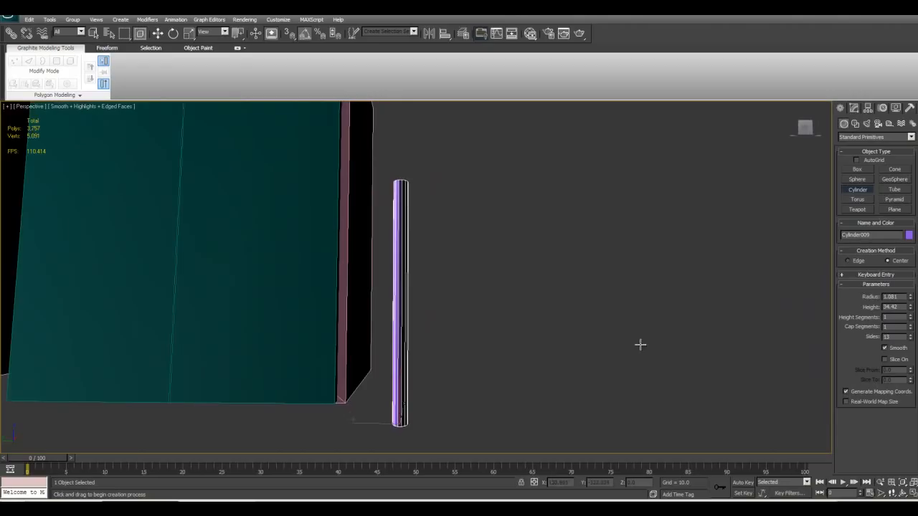
pyautogui.keyDown('alt'); pyautogui.moveTo(612, 340); pyautogui.dragTo(395, 197, button='middle'); pyautogui.keyUp('alt')
pyautogui.keyDown('alt'); pyautogui.moveTo(569, 208); pyautogui.dragTo(538, 259, button='middle'); pyautogui.keyUp('alt')
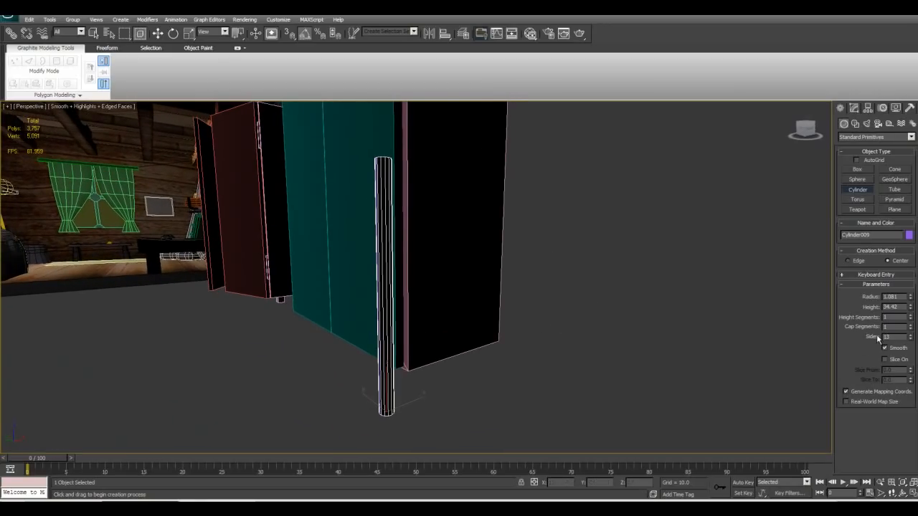
pyautogui.moveTo(911, 338); pyautogui.dragTo(908, 371)
pyautogui.keyDown('alt'); pyautogui.moveTo(517, 370); pyautogui.dragTo(563, 438, button='middle'); pyautogui.keyUp('alt')
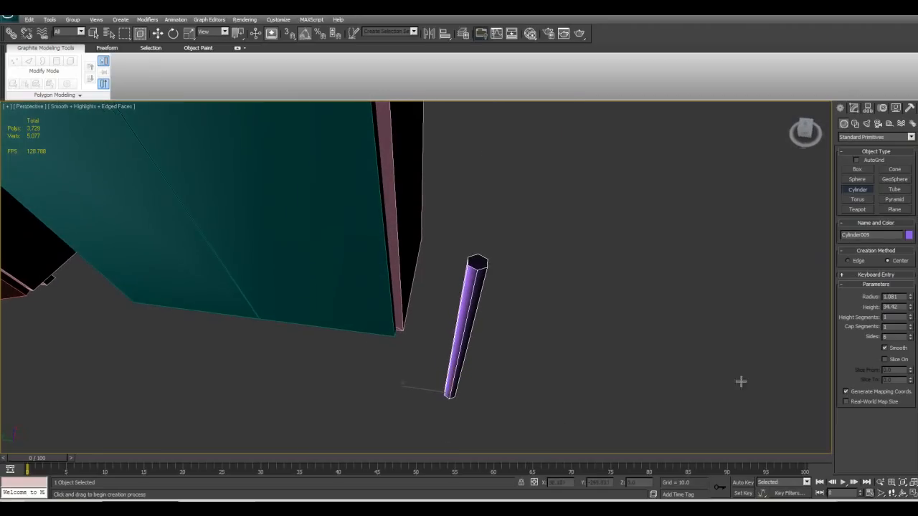
pyautogui.click(910, 340)
pyautogui.keyDown('alt'); pyautogui.moveTo(678, 361); pyautogui.dragTo(521, 412, button='middle'); pyautogui.keyUp('alt')
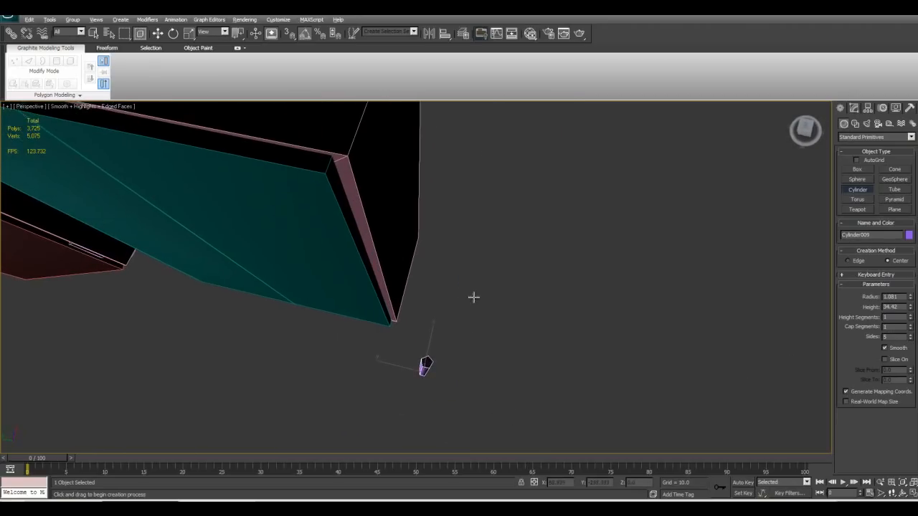
# Scale the hinge cylinder shorter along its vertical axis
pyautogui.keyDown('alt'); pyautogui.moveTo(477, 315); pyautogui.dragTo(483, 263, button='middle'); pyautogui.keyUp('alt')
pyautogui.scroll(-2, 483, 280)
pyautogui.press('r')
pyautogui.moveTo(433, 343); pyautogui.dragTo(430, 375)
pyautogui.keyDown('alt'); pyautogui.moveTo(427, 398); pyautogui.dragTo(447, 281, button='middle'); pyautogui.keyUp('alt')
# Move the hinge cylinder into the joint between the right teal door and the cabinet side
pyautogui.press('w')
pyautogui.moveTo(401, 245); pyautogui.dragTo(398, 224)
pyautogui.keyDown('alt'); pyautogui.moveTo(399, 225); pyautogui.dragTo(400, 293, button='middle'); pyautogui.keyUp('alt')
pyautogui.moveTo(398, 290); pyautogui.dragTo(435, 197)
pyautogui.scroll(7, 430, 221)
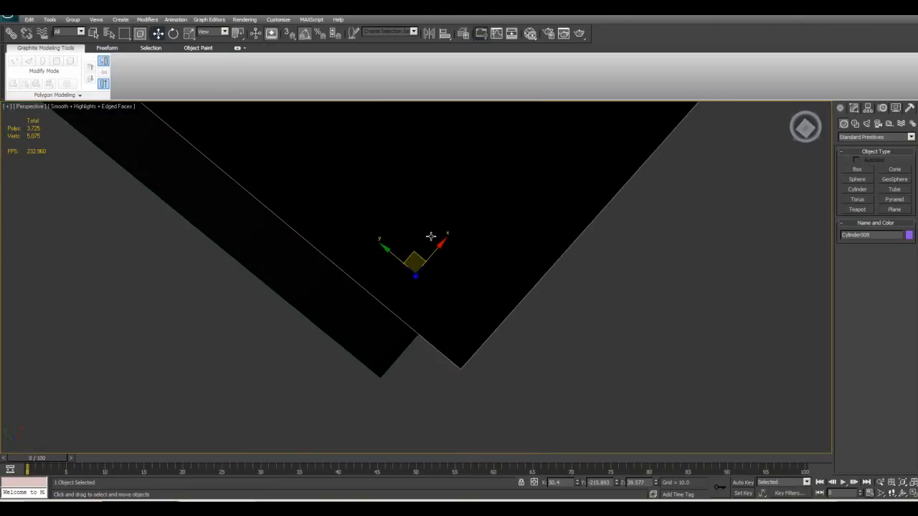
# Rotate the hinge cylinder about its vertical axis so its faces fit the door and cabinet edges
pyautogui.keyDown('alt'); pyautogui.moveTo(431, 237); pyautogui.dragTo(430, 365, button='middle'); pyautogui.keyUp('alt')
pyautogui.press('e')
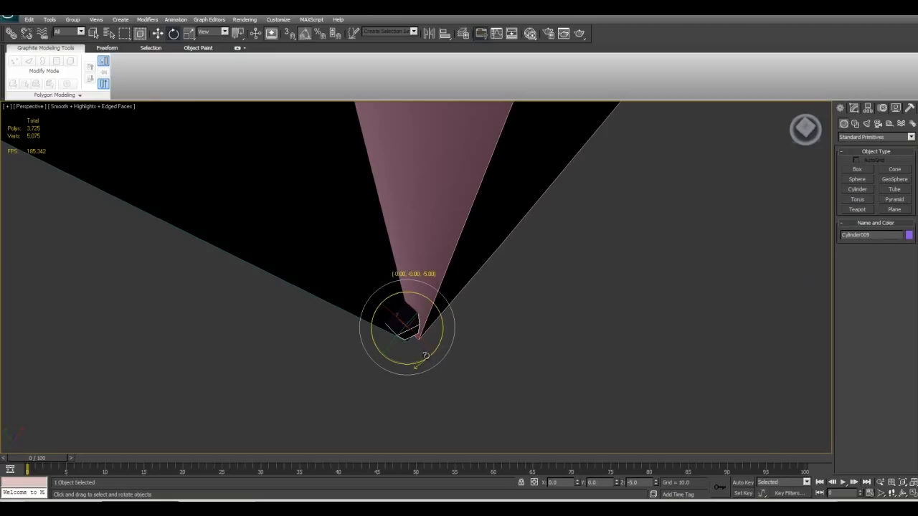
pyautogui.moveTo(428, 361); pyautogui.dragTo(417, 380)
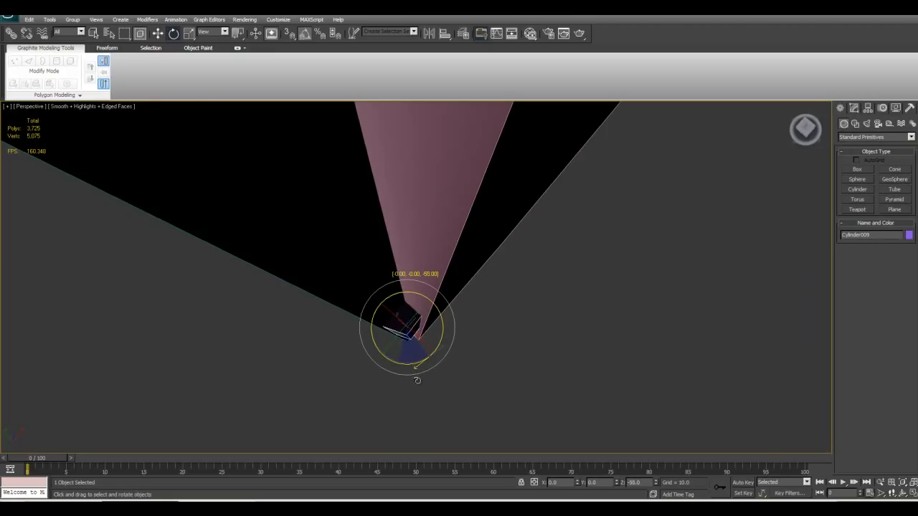
pyautogui.moveTo(421, 375)
pyautogui.keyDown('alt'); pyautogui.mouseDown(button='middle')
pyautogui.moveTo(424, 324)
pyautogui.moveTo(431, 350)
pyautogui.moveTo(406, 402)
pyautogui.moveTo(421, 386)
pyautogui.mouseUp(button='middle'); pyautogui.keyUp('alt')
pyautogui.moveTo(420, 381); pyautogui.dragTo(403, 383)
pyautogui.keyDown('alt'); pyautogui.moveTo(404, 381); pyautogui.dragTo(402, 319, button='middle'); pyautogui.keyUp('alt')
pyautogui.keyDown('alt'); pyautogui.moveTo(420, 287); pyautogui.dragTo(439, 221, button='middle'); pyautogui.keyUp('alt')
# Raise the hinge near the top of the right door and place one copy near the door's lower end
pyautogui.press('w')
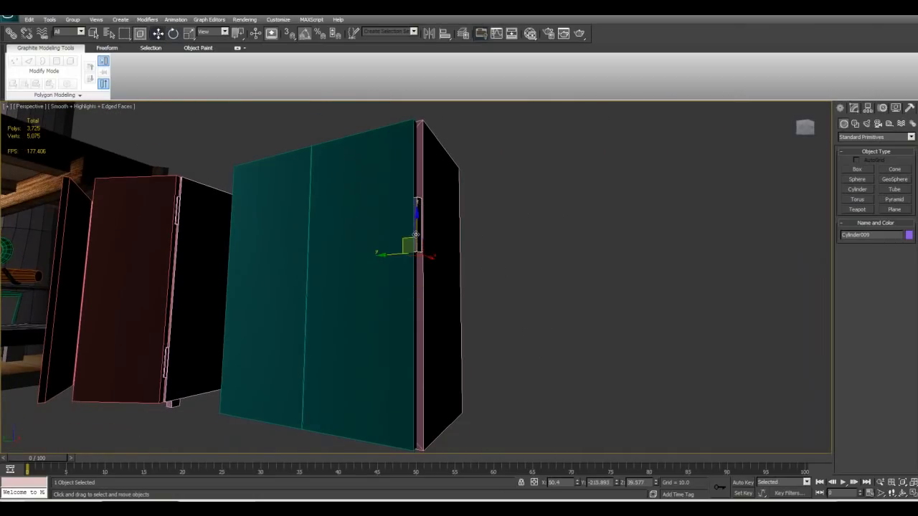
pyautogui.press('r')
pyautogui.press('r')
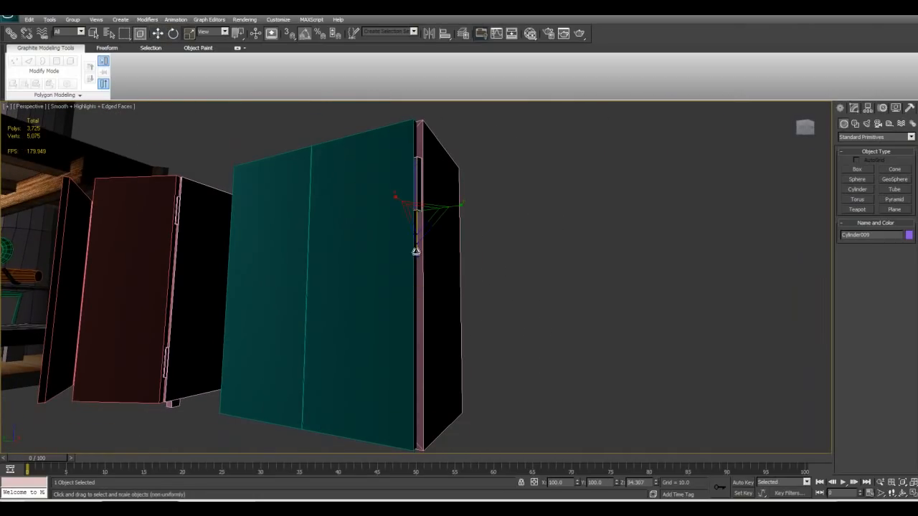
pyautogui.press('w')
pyautogui.keyDown('shift'); pyautogui.moveTo(420, 184); pyautogui.dragTo(418, 387); pyautogui.keyUp('shift')
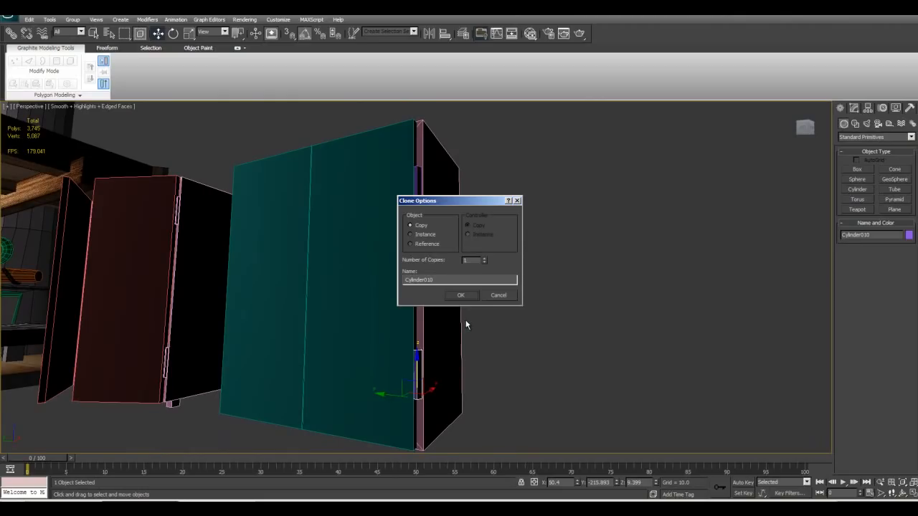
pyautogui.press('Return')
# Select both right-side hinges and duplicate them along the left teal door's outer edge
pyautogui.keyDown('alt'); pyautogui.moveTo(434, 332); pyautogui.dragTo(442, 355, button='middle'); pyautogui.keyUp('alt')
pyautogui.keyDown('ctrl'); pyautogui.click(421, 205); pyautogui.keyUp('ctrl')
pyautogui.keyDown('alt'); pyautogui.moveTo(407, 217); pyautogui.dragTo(384, 278, button='middle'); pyautogui.keyUp('alt')
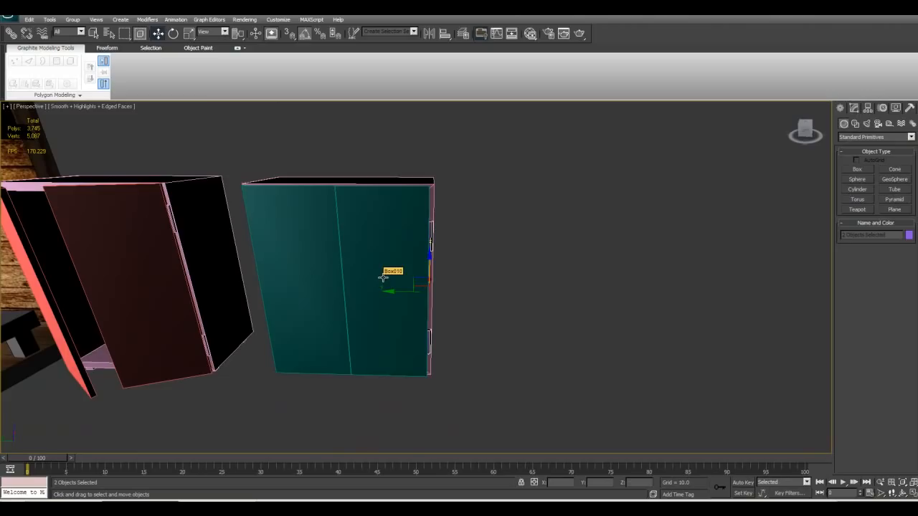
pyautogui.keyDown('alt'); pyautogui.moveTo(384, 278); pyautogui.dragTo(389, 280, button='middle'); pyautogui.keyUp('alt')
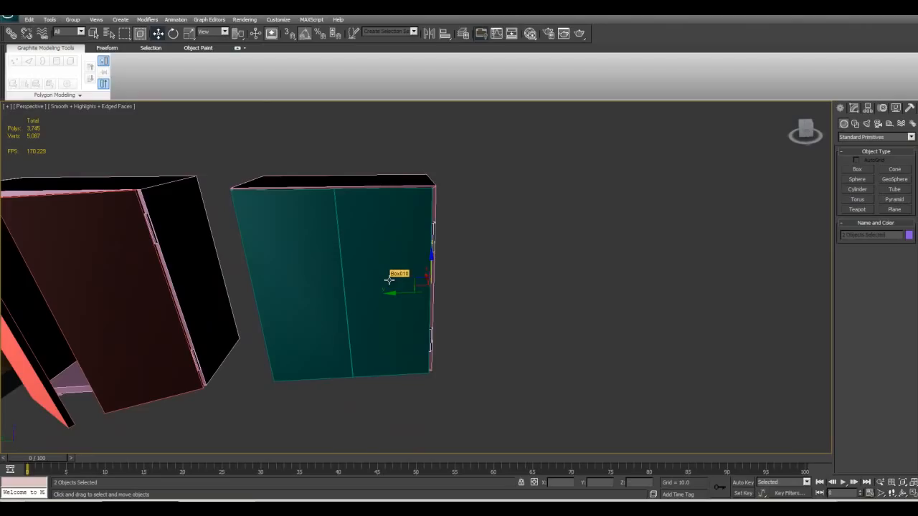
pyautogui.keyDown('alt'); pyautogui.moveTo(387, 280); pyautogui.dragTo(473, 301, button='middle'); pyautogui.keyUp('alt')
pyautogui.scroll(3, 409, 278)
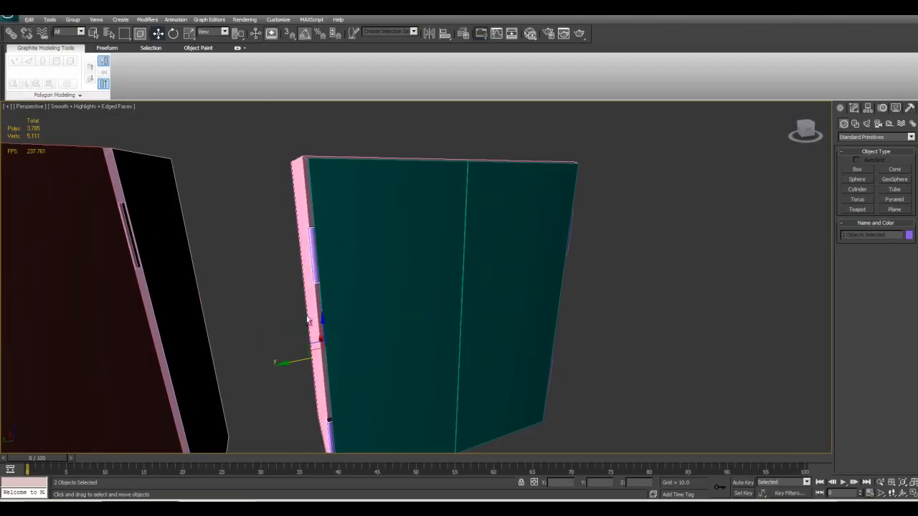
# Inspect the hinge placement along both outer edges of the second cabinet from several angles
pyautogui.keyDown('alt'); pyautogui.moveTo(307, 317); pyautogui.dragTo(431, 241, button='middle'); pyautogui.keyUp('alt')
pyautogui.press('z')
pyautogui.keyDown('alt'); pyautogui.moveTo(636, 271); pyautogui.dragTo(473, 262, button='middle'); pyautogui.keyUp('alt')
pyautogui.scroll(3, 560, 277)
pyautogui.keyDown('alt'); pyautogui.moveTo(429, 237); pyautogui.dragTo(597, 254, button='middle'); pyautogui.keyUp('alt')
pyautogui.scroll(-4, 440, 226)
pyautogui.moveTo(323, 213); pyautogui.dragTo(503, 323, button='middle')
pyautogui.scroll(5, 347, 338)
# Create a small box for a cabinet foot, about 3.6 long, 3.4 wide and 4.6 high
pyautogui.click(487, 328)
pyautogui.keyDown('alt'); pyautogui.moveTo(578, 301); pyautogui.dragTo(630, 322, button='middle'); pyautogui.keyUp('alt')
pyautogui.click(854, 170)
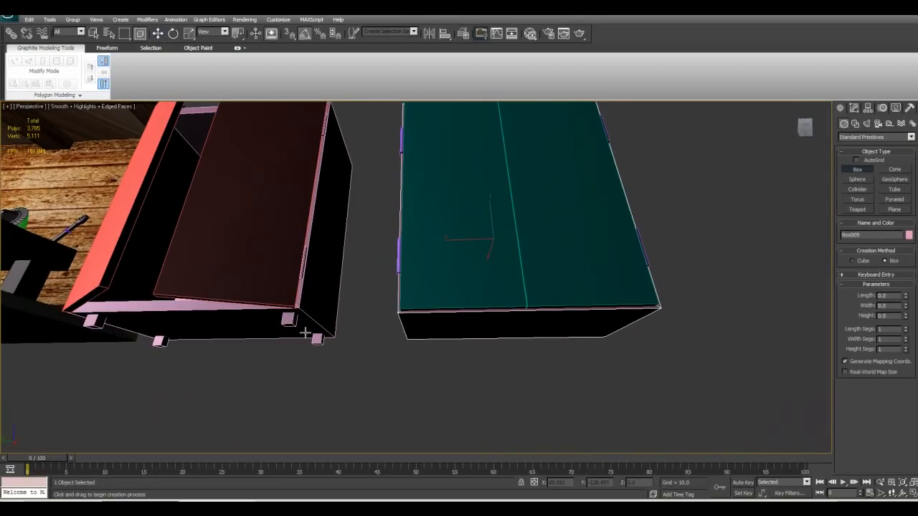
pyautogui.keyDown('alt'); pyautogui.moveTo(411, 361); pyautogui.dragTo(373, 361, button='middle'); pyautogui.keyUp('alt')
pyautogui.moveTo(372, 361); pyautogui.dragTo(386, 370)
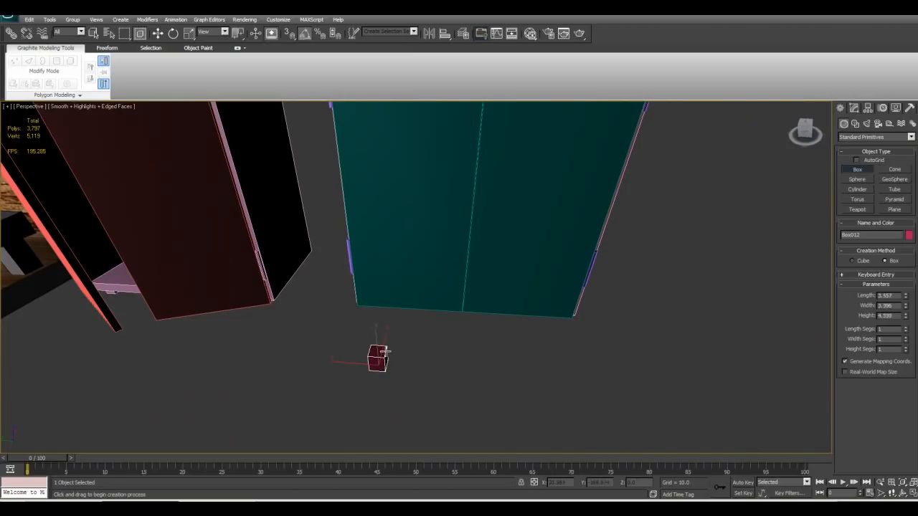
# Move the small foot box beneath the second cabinet's front-left corner
pyautogui.keyDown('alt'); pyautogui.moveTo(402, 347); pyautogui.dragTo(422, 221, button='middle'); pyautogui.keyUp('alt')
pyautogui.press('w')
pyautogui.moveTo(403, 175); pyautogui.dragTo(367, 272)
pyautogui.keyDown('alt'); pyautogui.moveTo(367, 273); pyautogui.dragTo(683, 269, button='middle'); pyautogui.keyUp('alt')
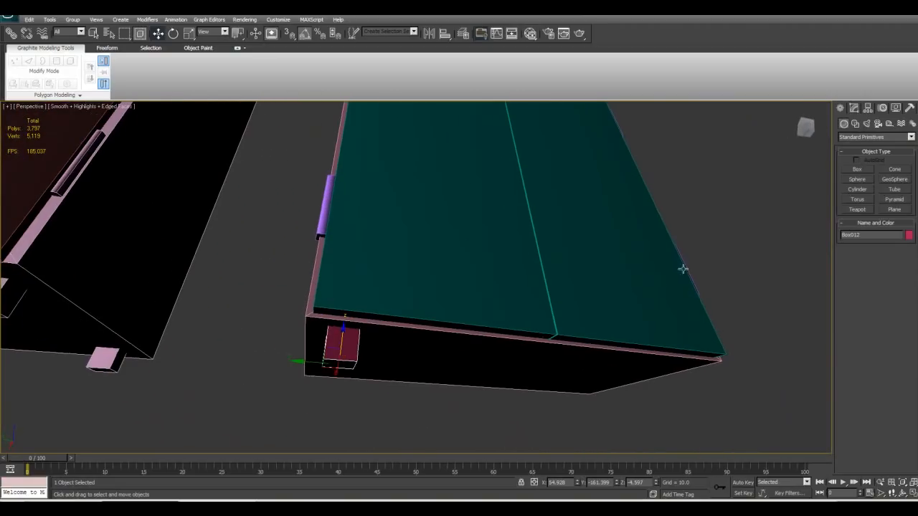
# Copy the foot to the other three bottom corners of the second cabinet
pyautogui.click(854, 108)
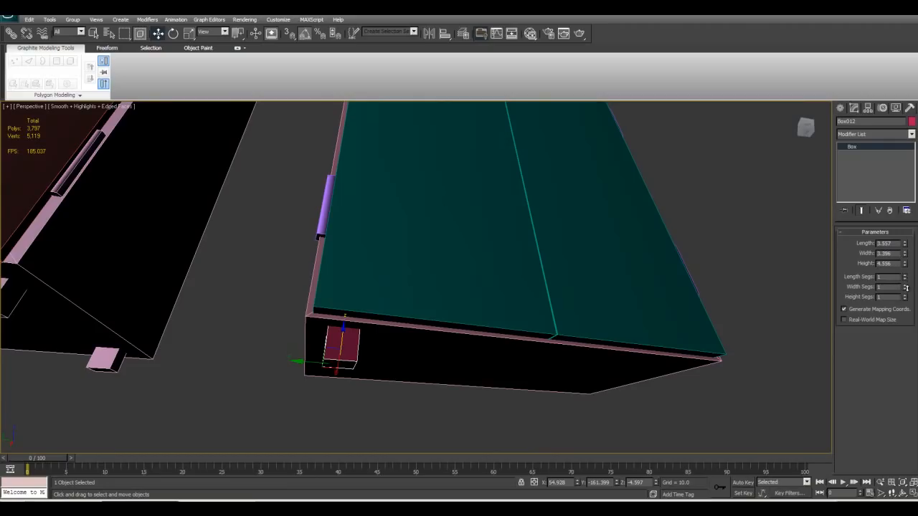
pyautogui.keyDown('alt'); pyautogui.moveTo(595, 325); pyautogui.dragTo(452, 312, button='middle'); pyautogui.keyUp('alt')
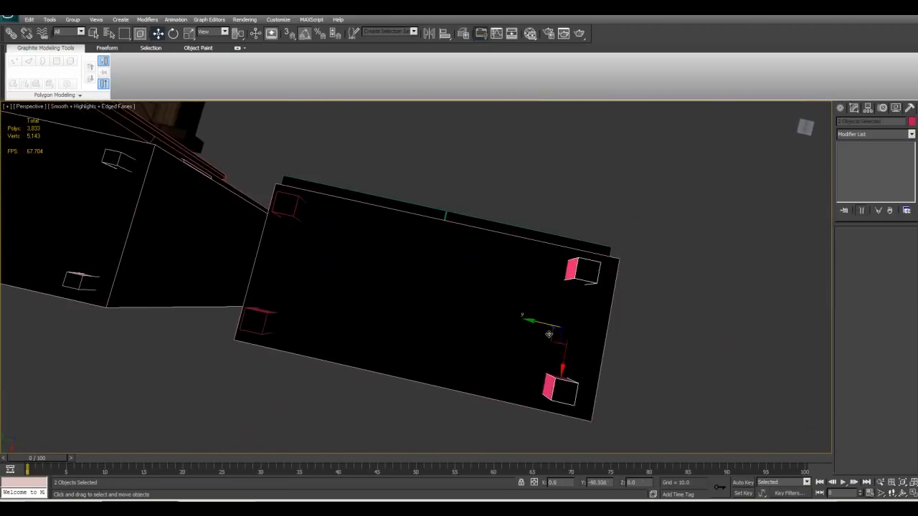
pyautogui.keyDown('shift'); pyautogui.moveTo(531, 322); pyautogui.dragTo(548, 327); pyautogui.keyUp('shift')
pyautogui.press('Return')
pyautogui.keyDown('alt'); pyautogui.moveTo(494, 327); pyautogui.dragTo(471, 351, button='middle'); pyautogui.keyUp('alt')
# Attach the four feet to the second cabinet's editable poly body
pyautogui.click(477, 312)
pyautogui.scroll(-2, 865, 326)
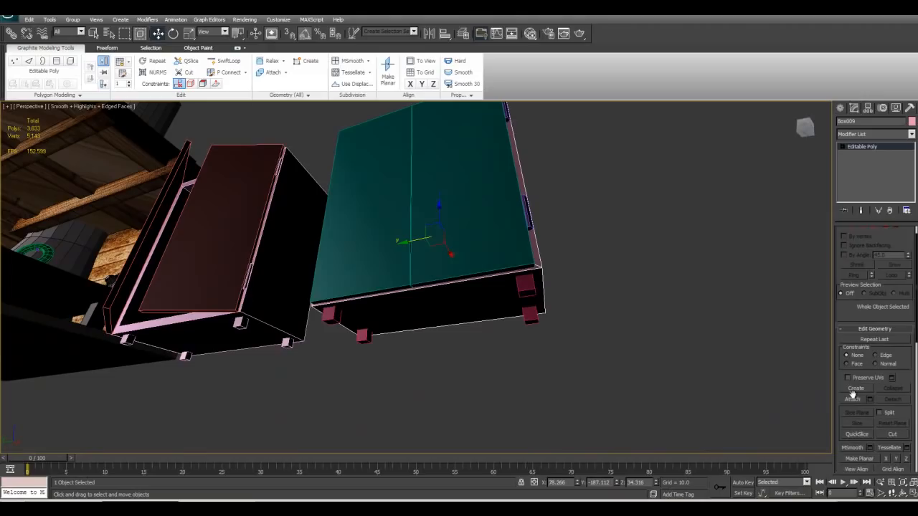
pyautogui.click(852, 399)
pyautogui.keyDown('alt'); pyautogui.moveTo(579, 249); pyautogui.dragTo(485, 262, button='middle'); pyautogui.keyUp('alt')
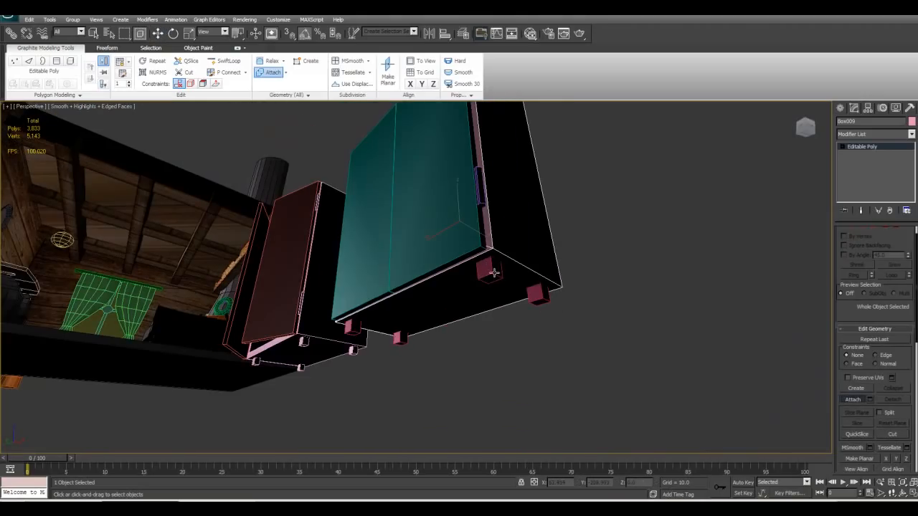
pyautogui.click(490, 267)
pyautogui.click(537, 297)
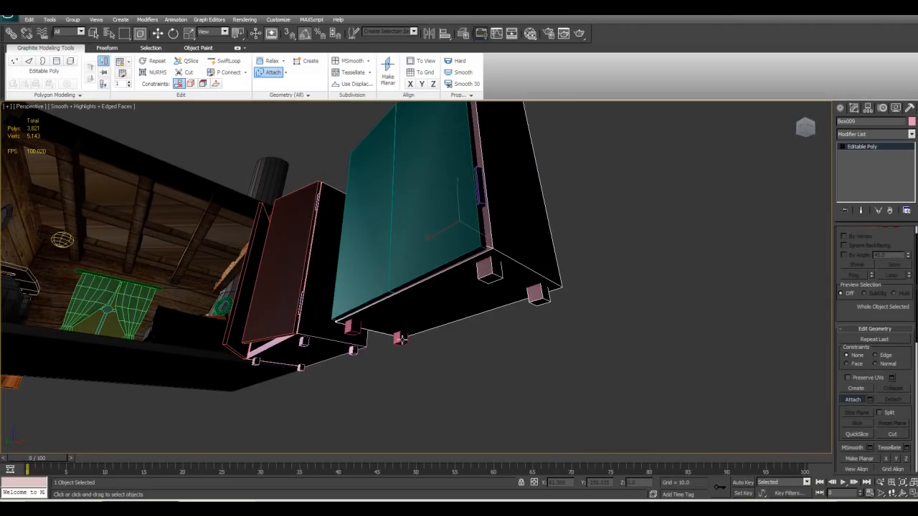
pyautogui.keyDown('alt'); pyautogui.moveTo(356, 329); pyautogui.dragTo(421, 375, button='middle'); pyautogui.keyUp('alt')
pyautogui.keyDown('alt'); pyautogui.moveTo(545, 294); pyautogui.dragTo(511, 335, button='middle'); pyautogui.keyUp('alt')
# Attach the hinge cylinders on both sides to the second cabinet body and finish attaching
pyautogui.keyDown('alt'); pyautogui.moveTo(462, 266); pyautogui.dragTo(521, 316, button='middle'); pyautogui.keyUp('alt')
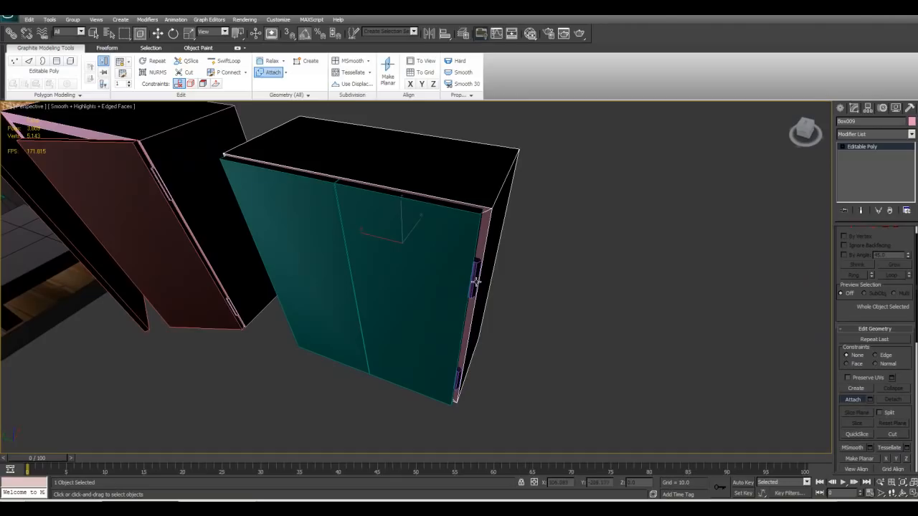
pyautogui.keyDown('alt'); pyautogui.moveTo(456, 380); pyautogui.dragTo(411, 348, button='middle'); pyautogui.keyUp('alt')
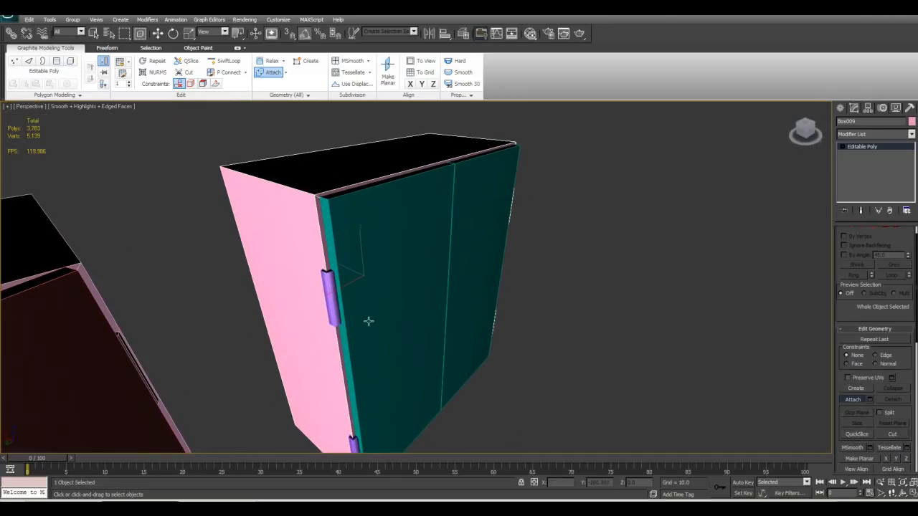
pyautogui.keyDown('alt'); pyautogui.moveTo(320, 304); pyautogui.dragTo(313, 334, button='middle'); pyautogui.keyUp('alt')
pyautogui.click(318, 361)
pyautogui.click(852, 402)
pyautogui.keyDown('alt'); pyautogui.moveTo(732, 380); pyautogui.dragTo(666, 376, button='middle'); pyautogui.keyUp('alt')
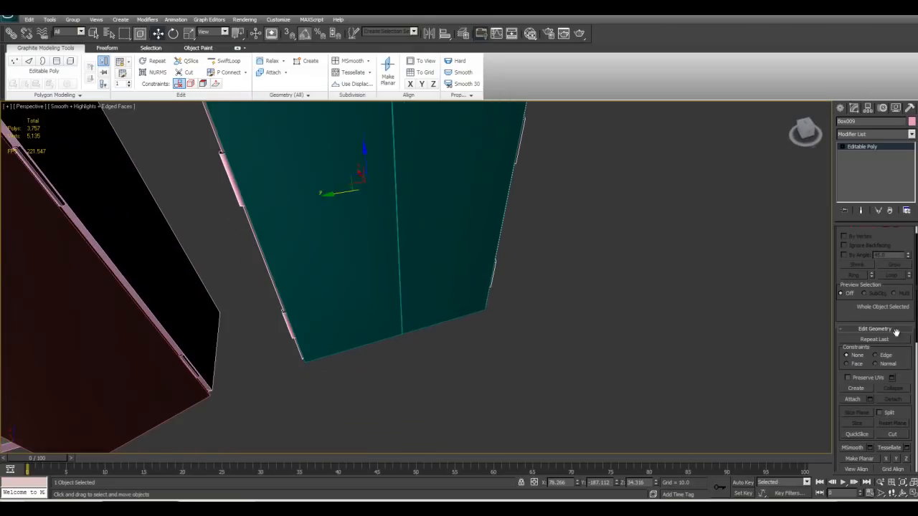
# Inspect the second cabinet's attached parts at element level from the front, top and underside
pyautogui.scroll(1, 871, 301)
pyautogui.keyDown('alt'); pyautogui.moveTo(746, 291); pyautogui.dragTo(628, 339, button='middle'); pyautogui.keyUp('alt')
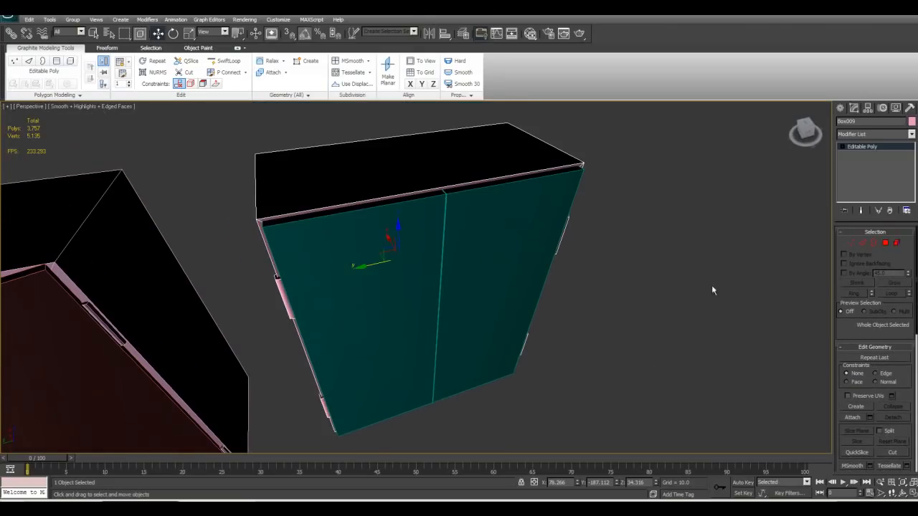
pyautogui.click(897, 243)
pyautogui.keyDown('alt'); pyautogui.moveTo(578, 307); pyautogui.dragTo(532, 247, button='middle'); pyautogui.keyUp('alt')
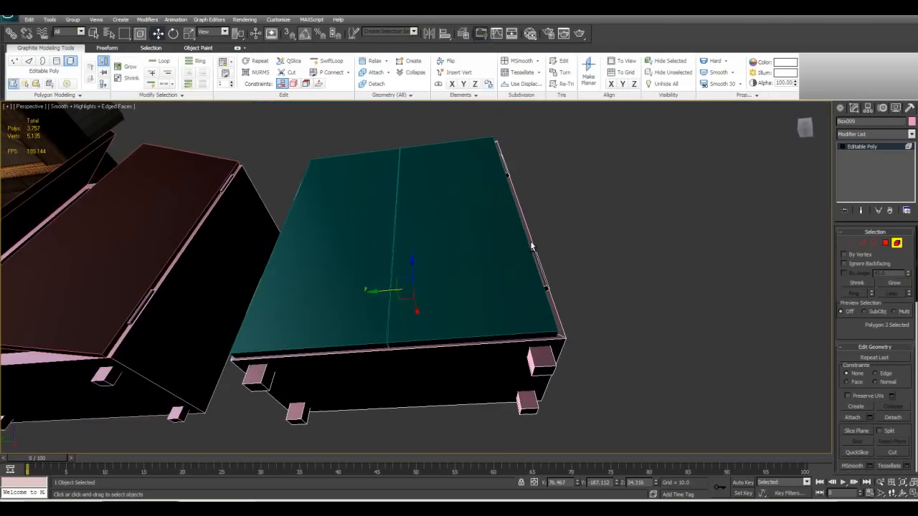
pyautogui.keyDown('alt'); pyautogui.moveTo(543, 353); pyautogui.dragTo(540, 442, button='middle'); pyautogui.keyUp('alt')
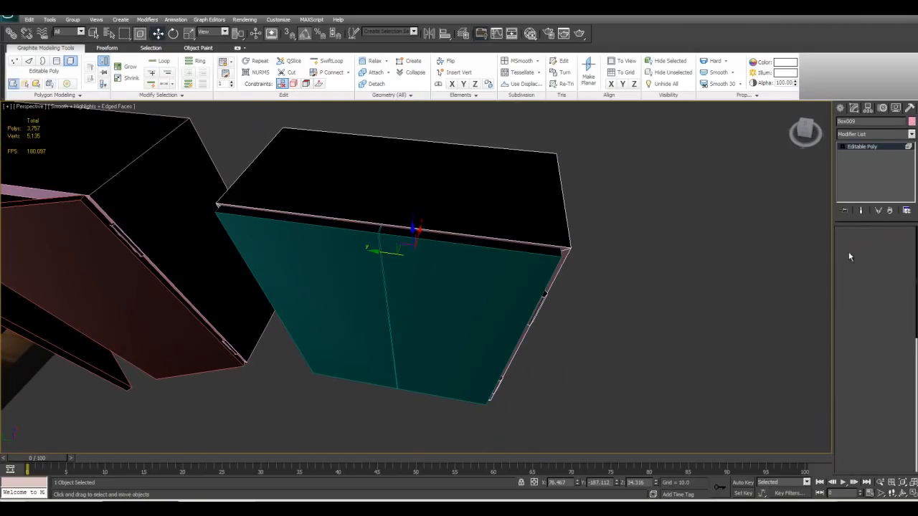
pyautogui.click(897, 243)
# Try swinging the second cabinet's right door open around its hinge pivot and restore it to closed
pyautogui.click(332, 301)
pyautogui.click(408, 291)
pyautogui.keyDown('alt'); pyautogui.moveTo(418, 236); pyautogui.dragTo(451, 380, button='middle'); pyautogui.keyUp('alt')
pyautogui.press('e')
pyautogui.moveTo(466, 377); pyautogui.dragTo(492, 371)
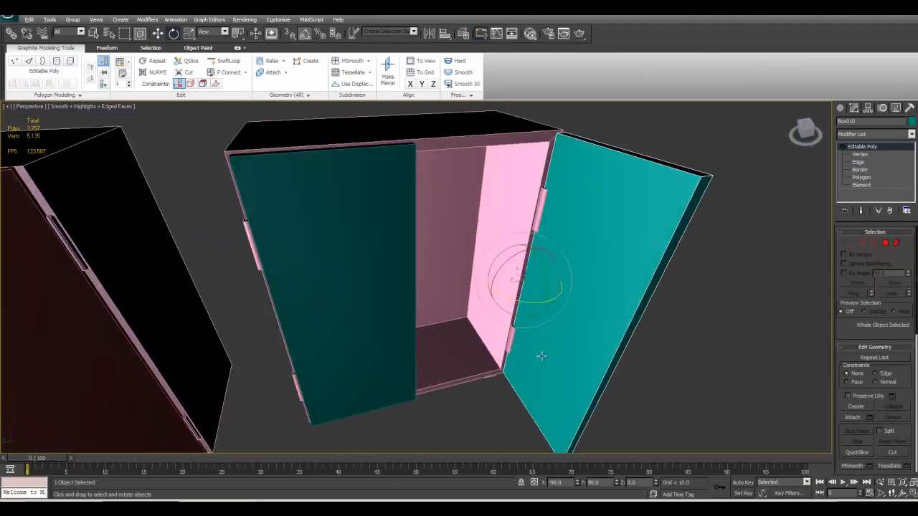
pyautogui.keyDown('alt'); pyautogui.moveTo(542, 356); pyautogui.dragTo(383, 164, button='middle'); pyautogui.keyUp('alt')
pyautogui.keyDown('alt'); pyautogui.moveTo(409, 214); pyautogui.dragTo(410, 211, button='middle'); pyautogui.keyUp('alt')
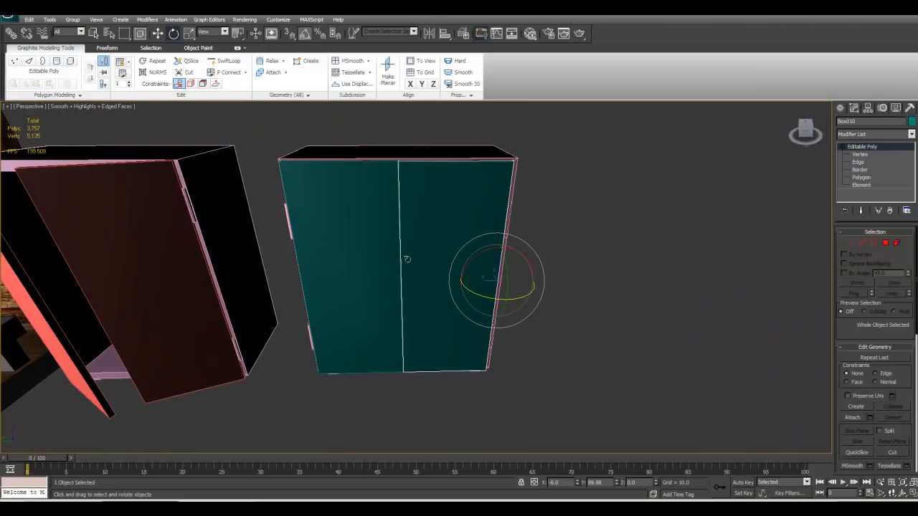
# Move the second cabinet's body back along the X axis, away from its two doors
pyautogui.keyDown('alt'); pyautogui.moveTo(474, 159); pyautogui.dragTo(427, 289, button='middle'); pyautogui.keyUp('alt')
pyautogui.click(397, 219)
pyautogui.press('w')
pyautogui.moveTo(428, 246); pyautogui.dragTo(469, 229)
pyautogui.keyDown('alt'); pyautogui.moveTo(469, 230); pyautogui.dragTo(476, 203, button='middle'); pyautogui.keyUp('alt')
pyautogui.moveTo(478, 310)
pyautogui.keyDown('alt'); pyautogui.mouseDown(button='middle')
pyautogui.moveTo(468, 308)
pyautogui.moveTo(482, 314)
pyautogui.mouseUp(button='middle'); pyautogui.keyUp('alt')
# Check at element level that the hinges and feet are separate elements of the second cabinet's body
pyautogui.press('5')
pyautogui.click(477, 315)
pyautogui.click(474, 189)
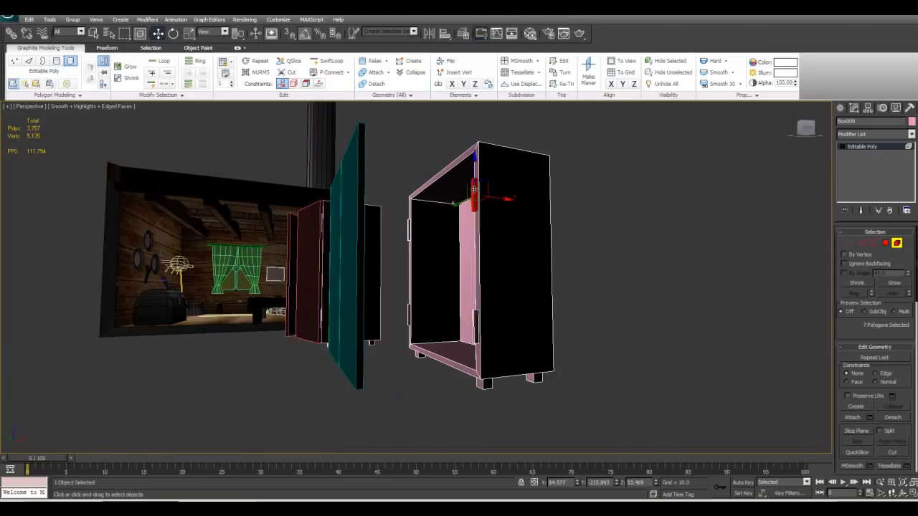
pyautogui.click(409, 230)
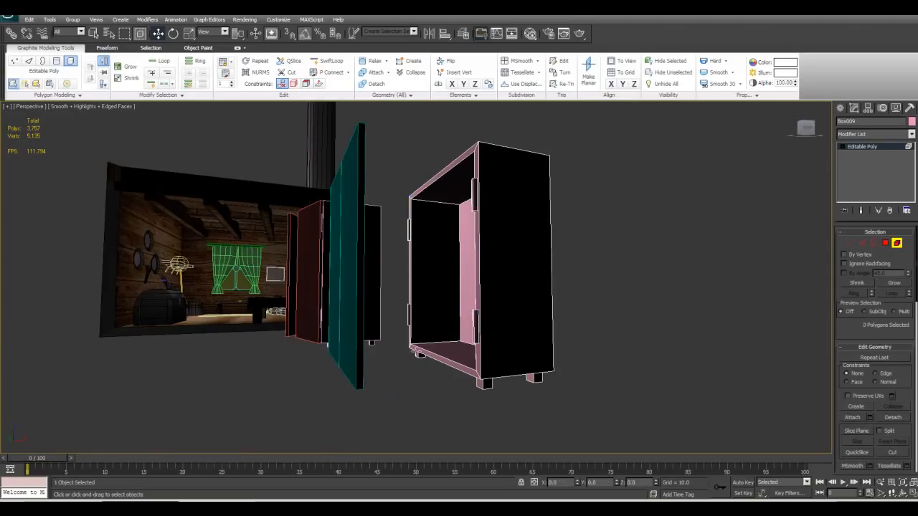
pyautogui.click(451, 371)
pyautogui.click(485, 386)
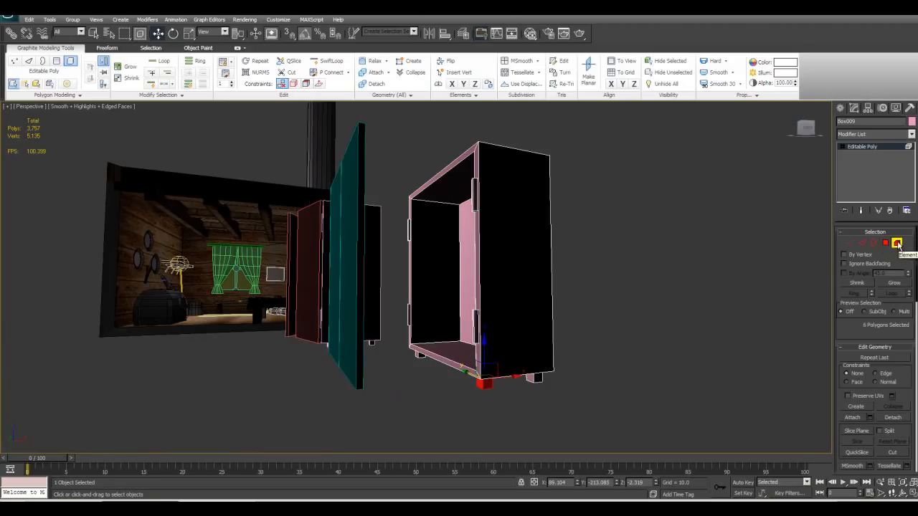
pyautogui.click(896, 244)
# Move the second cabinet's body along the X axis back against its doors
pyautogui.keyDown('alt'); pyautogui.moveTo(619, 292); pyautogui.dragTo(570, 276, button='middle'); pyautogui.keyUp('alt')
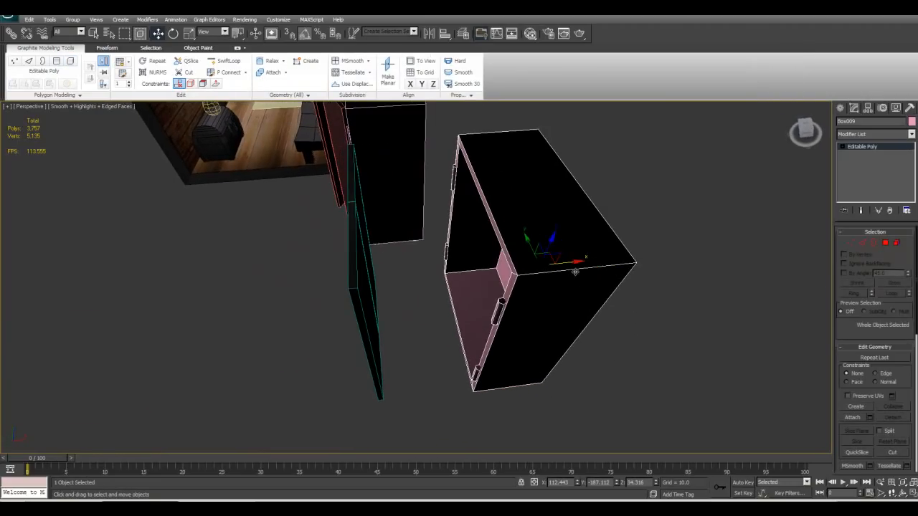
pyautogui.moveTo(575, 263); pyautogui.dragTo(485, 281)
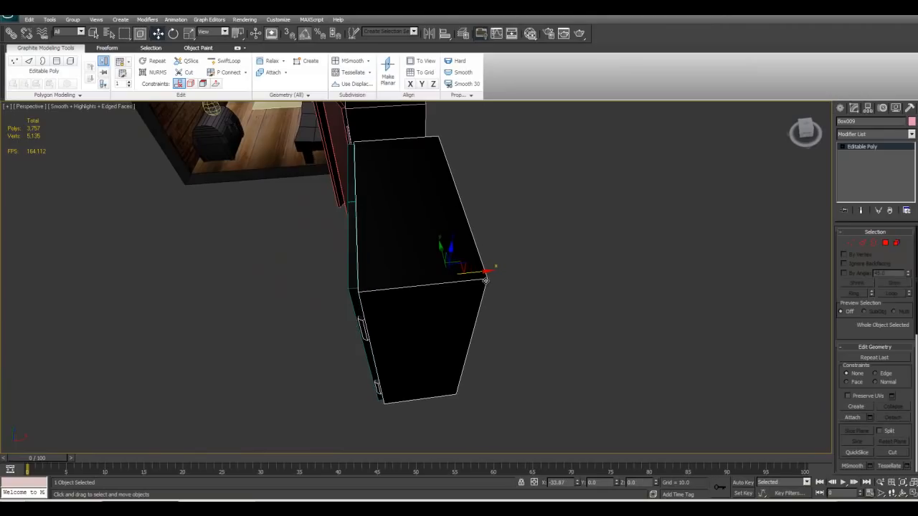
pyautogui.keyDown('alt'); pyautogui.moveTo(485, 281); pyautogui.dragTo(448, 287, button='middle'); pyautogui.keyUp('alt')
pyautogui.scroll(3, 498, 283)
# Link the left and right doors to the second cabinet's body as their parent
pyautogui.click(305, 272)
pyautogui.keyDown('alt'); pyautogui.moveTo(305, 273); pyautogui.dragTo(350, 273, button='middle'); pyautogui.keyUp('alt')
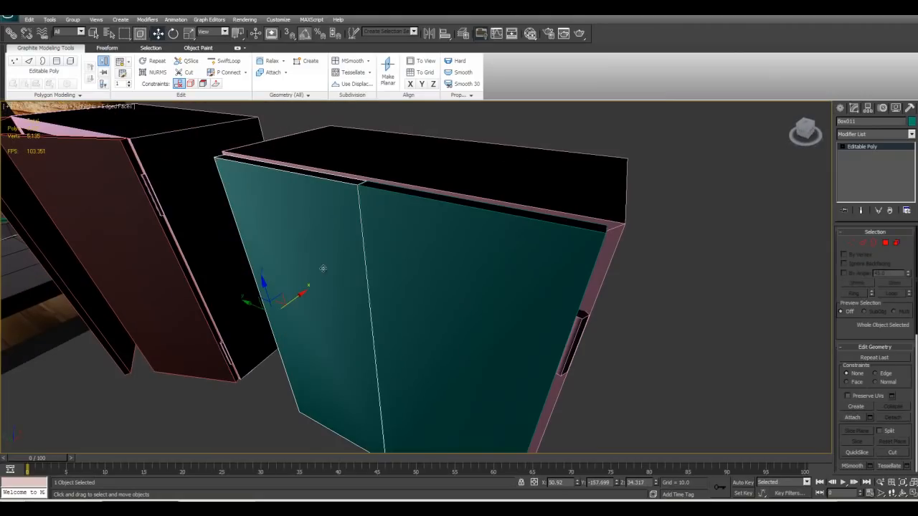
pyautogui.click(12, 34)
pyautogui.moveTo(306, 233); pyautogui.dragTo(366, 158)
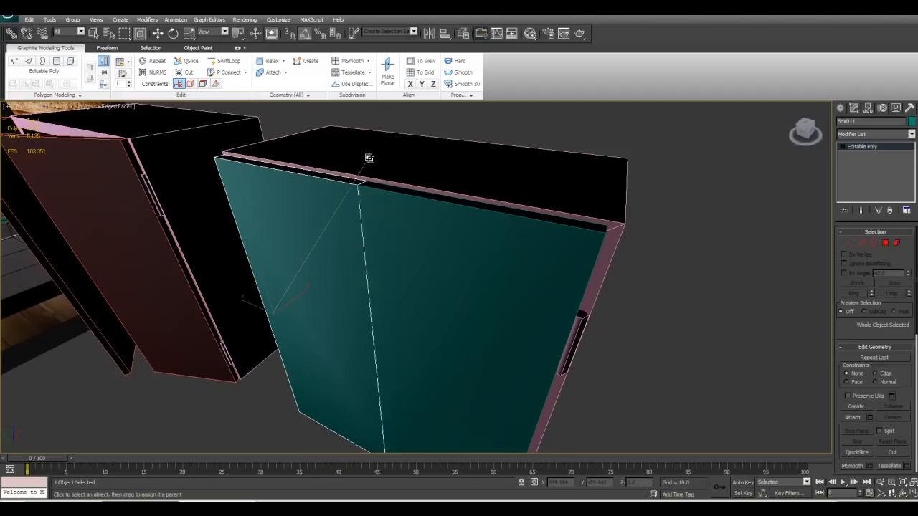
pyautogui.moveTo(534, 427); pyautogui.dragTo(475, 170)
# Test the door links by moving the second cabinet's body along the X axis, and undo the move
pyautogui.click(613, 199)
pyautogui.keyDown('alt'); pyautogui.moveTo(625, 232); pyautogui.dragTo(504, 242, button='middle'); pyautogui.keyUp('alt')
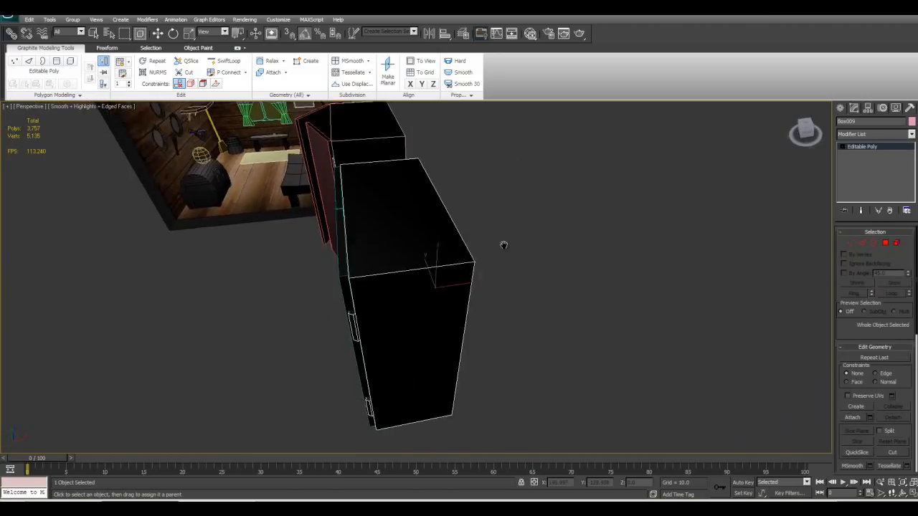
pyautogui.scroll(-2, 504, 243)
pyautogui.press('w')
pyautogui.moveTo(457, 285); pyautogui.dragTo(431, 294)
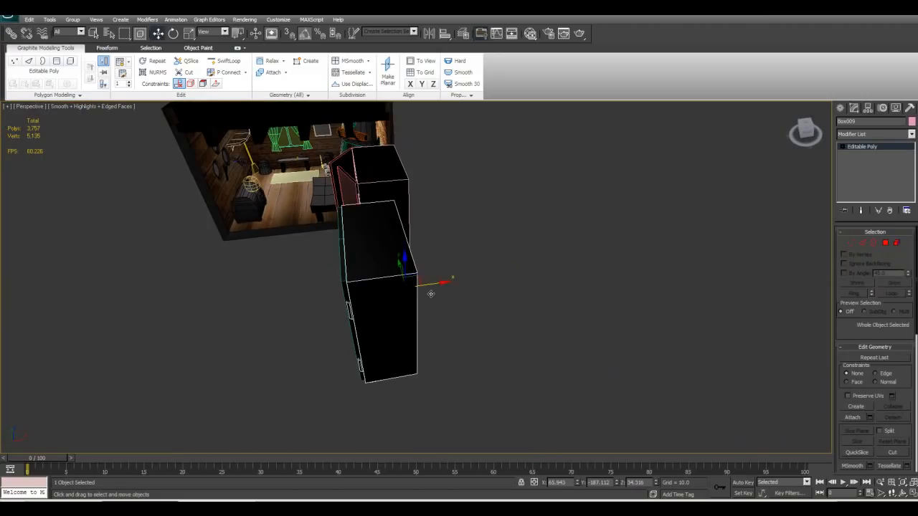
pyautogui.hotkey('ctrl', 'z')
# Select both doors of the second cabinet together and activate the Rotate tool
pyautogui.moveTo(433, 299)
pyautogui.keyDown('alt'); pyautogui.mouseDown(button='middle')
pyautogui.moveTo(471, 297)
pyautogui.moveTo(512, 269)
pyautogui.moveTo(434, 287)
pyautogui.mouseUp(button='middle'); pyautogui.keyUp('alt')
pyautogui.scroll(3, 493, 274)
pyautogui.keyDown('alt'); pyautogui.moveTo(425, 307); pyautogui.dragTo(435, 308, button='middle'); pyautogui.keyUp('alt')
pyautogui.click(426, 307)
pyautogui.click(446, 309)
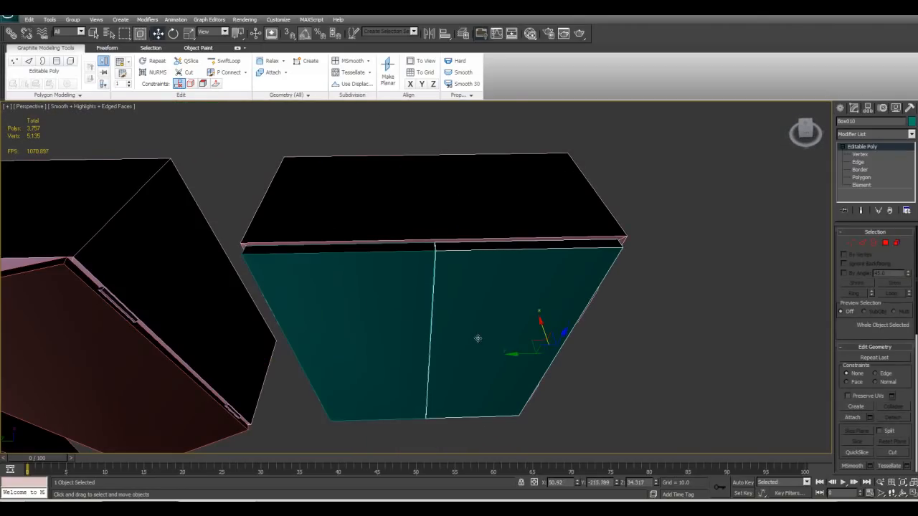
pyautogui.keyDown('ctrl'); pyautogui.click(354, 325); pyautogui.keyUp('ctrl')
pyautogui.keyDown('alt'); pyautogui.moveTo(353, 324); pyautogui.dragTo(403, 358, button='middle'); pyautogui.keyUp('alt')
pyautogui.scroll(-3, 369, 311)
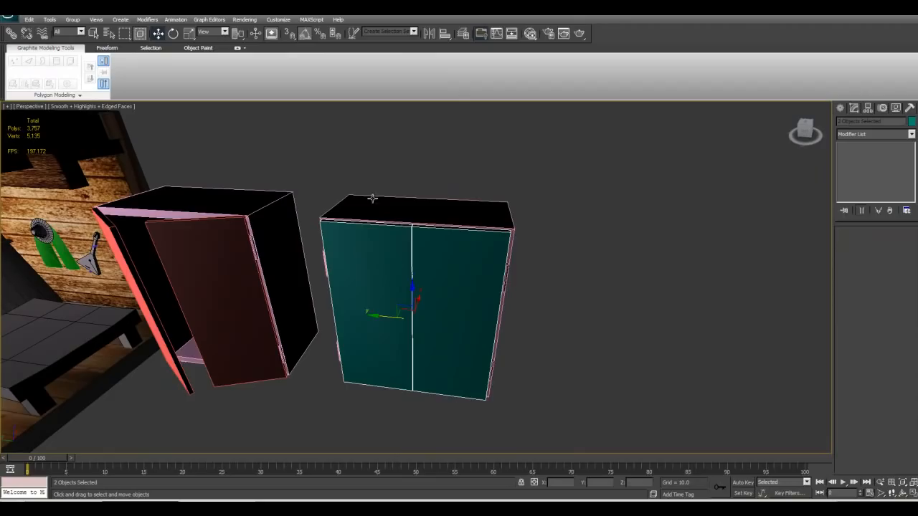
pyautogui.keyDown('alt'); pyautogui.moveTo(405, 316); pyautogui.dragTo(431, 357, button='middle'); pyautogui.keyUp('alt')
pyautogui.press('e')
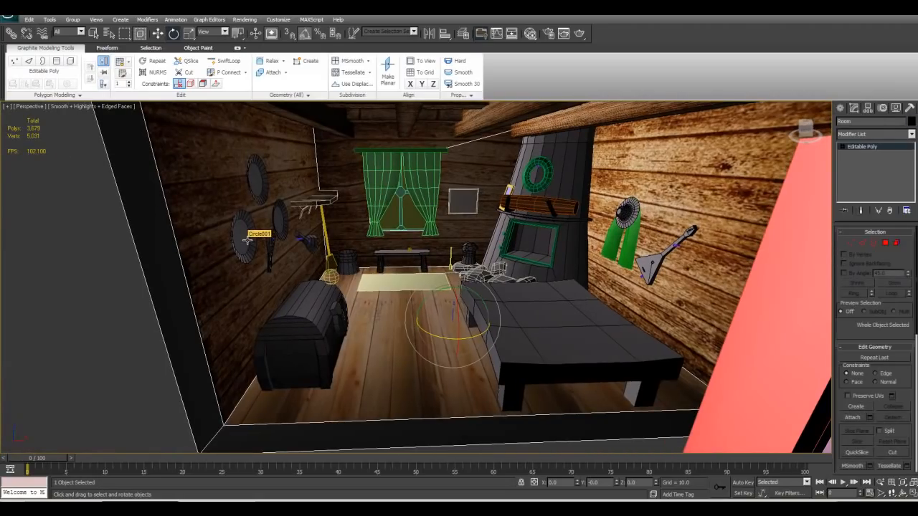
# Create a standard box about 115 long, 131 wide and 122 high outside the room
pyautogui.click(842, 109)
pyautogui.scroll(-5, 523, 302)
pyautogui.keyDown('alt'); pyautogui.moveTo(522, 302); pyautogui.dragTo(527, 323, button='middle'); pyautogui.keyUp('alt')
pyautogui.click(857, 169)
pyautogui.scroll(-3, 254, 291)
pyautogui.keyDown('alt'); pyautogui.moveTo(254, 292); pyautogui.dragTo(275, 338, button='middle'); pyautogui.keyUp('alt')
pyautogui.moveTo(286, 323); pyautogui.dragTo(412, 449)
pyautogui.click(385, 333)
pyautogui.keyDown('alt'); pyautogui.moveTo(385, 332); pyautogui.dragTo(474, 338, button='middle'); pyautogui.keyUp('alt')
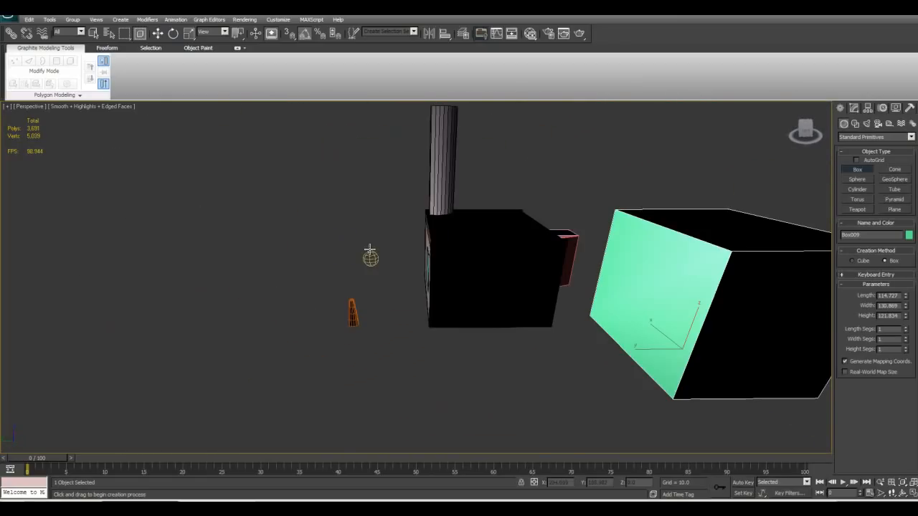
pyautogui.keyDown('alt'); pyautogui.moveTo(371, 259); pyautogui.dragTo(305, 280, button='middle'); pyautogui.keyUp('alt')
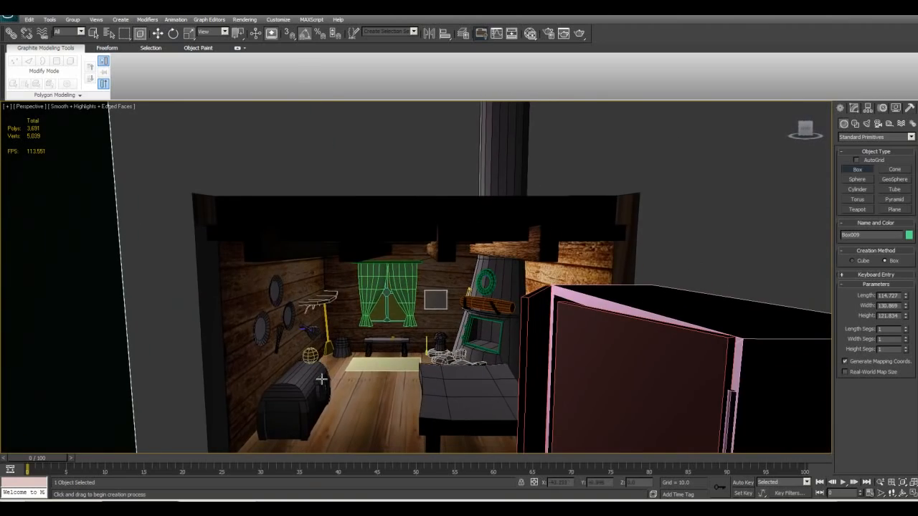
# Render the perspective view of the room's interior, close the render, and check the advanced lighting settings in Render Setup
pyautogui.scroll(3, 330, 391)
pyautogui.keyDown('alt'); pyautogui.moveTo(330, 392); pyautogui.dragTo(398, 340, button='middle'); pyautogui.keyUp('alt')
pyautogui.scroll(3, 386, 356)
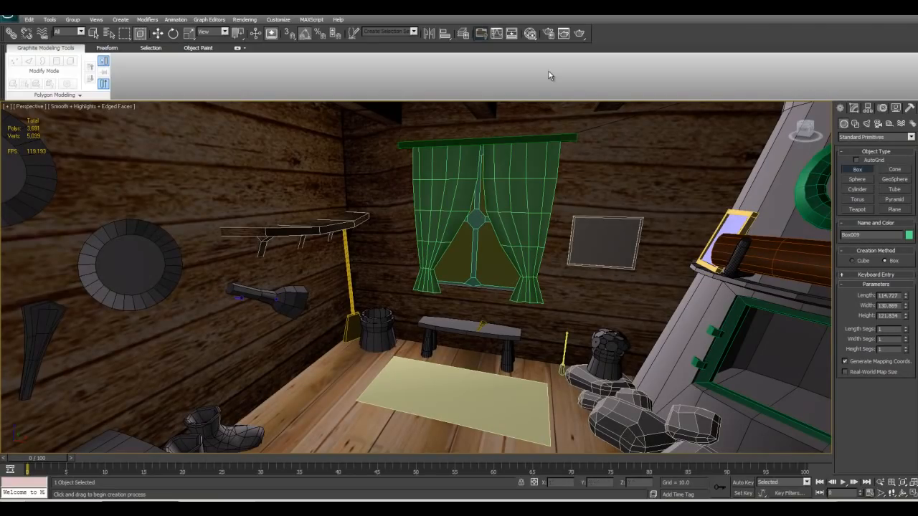
pyautogui.click(580, 33)
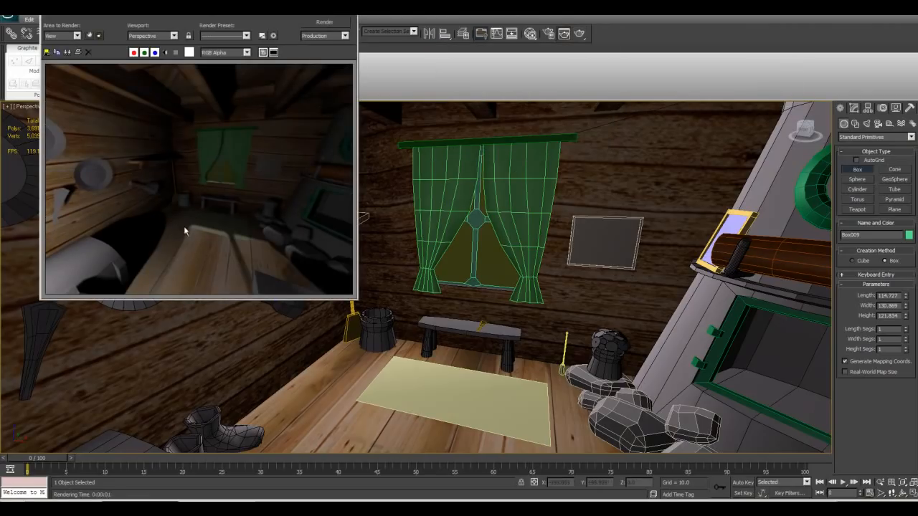
pyautogui.moveTo(203, 16); pyautogui.dragTo(487, 151)
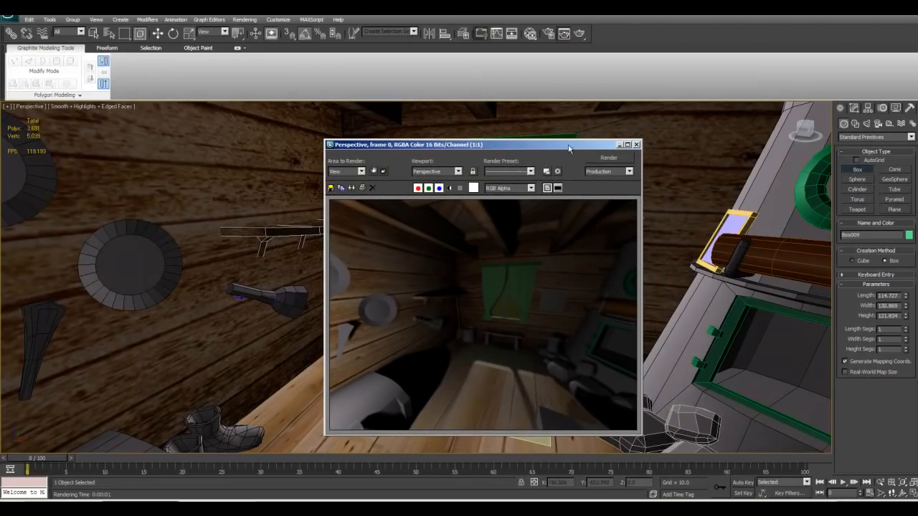
pyautogui.click(637, 145)
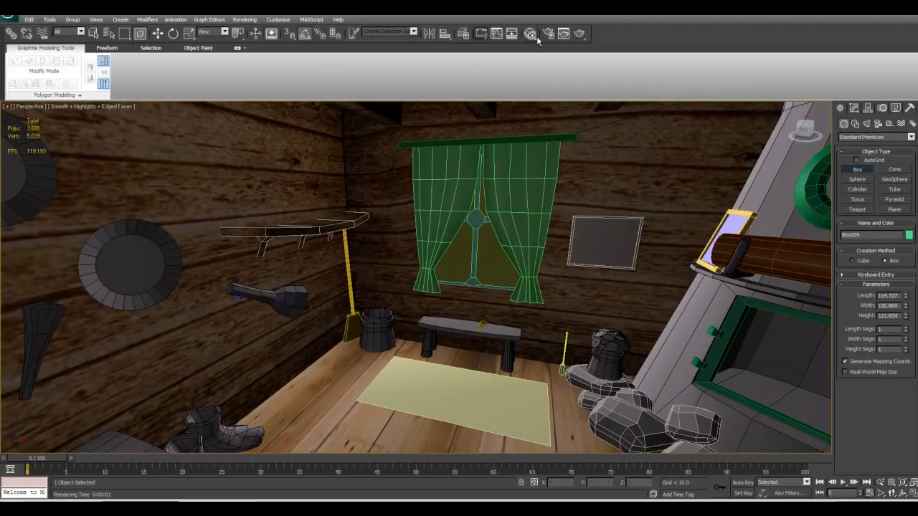
pyautogui.press('F10')
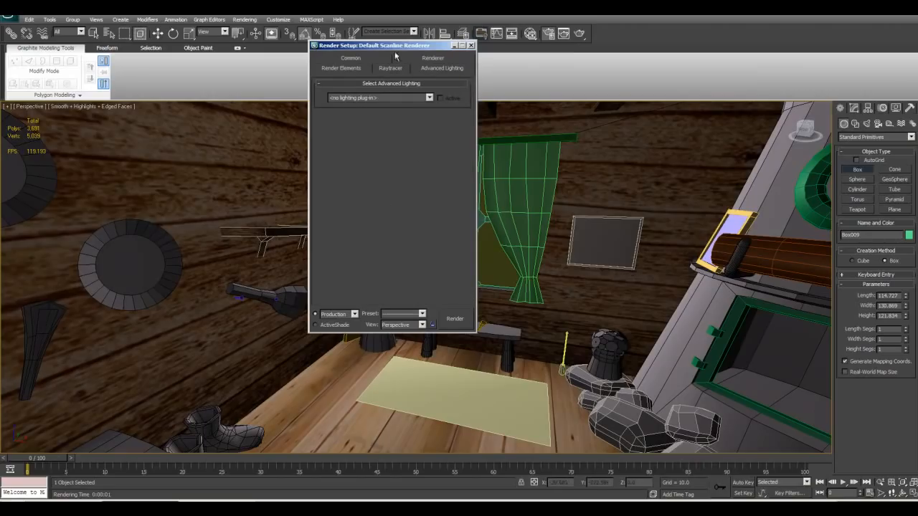
pyautogui.click(472, 45)
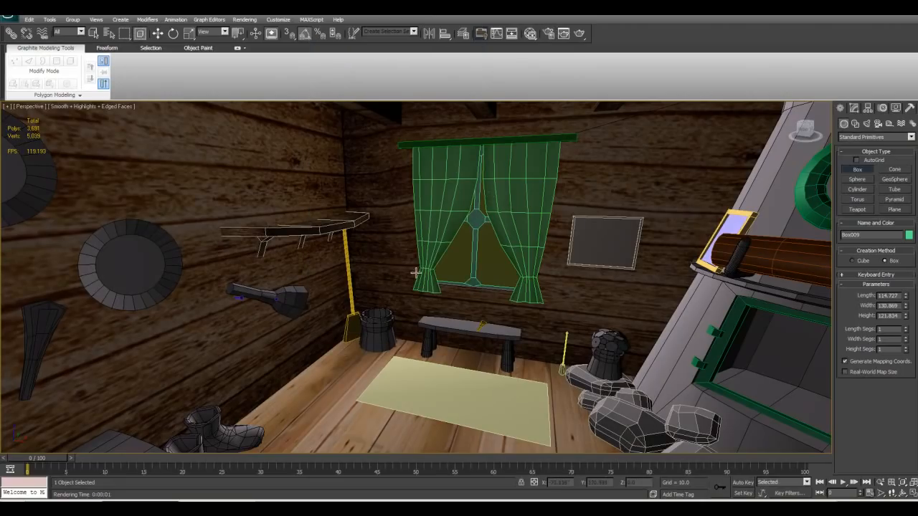
# Examine the viewport lighting on the room and the new box from several sides, toggling the default lighting
pyautogui.scroll(-10, 415, 272)
pyautogui.click(357, 362)
pyautogui.keyDown('alt'); pyautogui.moveTo(395, 428); pyautogui.dragTo(467, 317, button='middle'); pyautogui.keyUp('alt')
pyautogui.scroll(-4, 329, 290)
pyautogui.scroll(6, 464, 364)
pyautogui.scroll(-8, 467, 344)
pyautogui.keyDown('alt'); pyautogui.moveTo(444, 388); pyautogui.dragTo(471, 345, button='middle'); pyautogui.keyUp('alt')
pyautogui.scroll(4, 480, 348)
pyautogui.scroll(-4, 522, 357)
pyautogui.scroll(3, 472, 344)
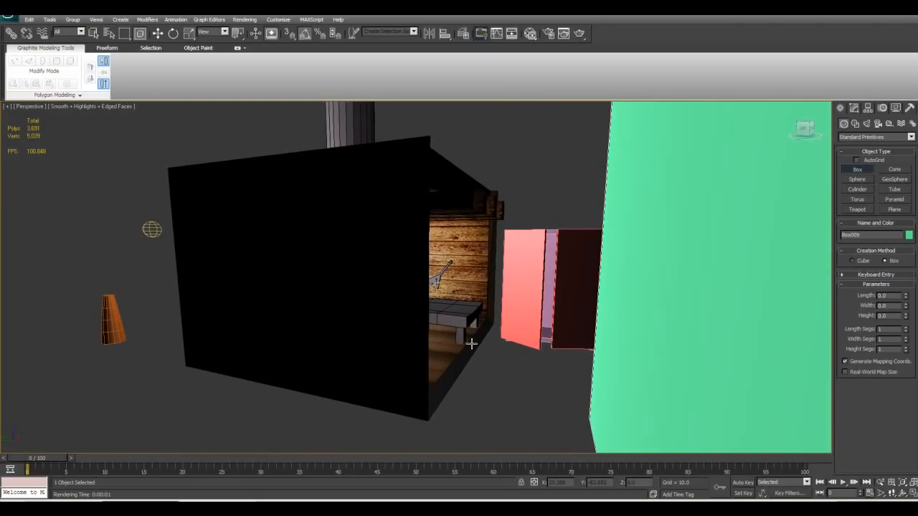
pyautogui.hotkey('ctrl', 'l')
pyautogui.keyDown('alt'); pyautogui.moveTo(471, 345); pyautogui.dragTo(629, 370, button='middle'); pyautogui.keyUp('alt')
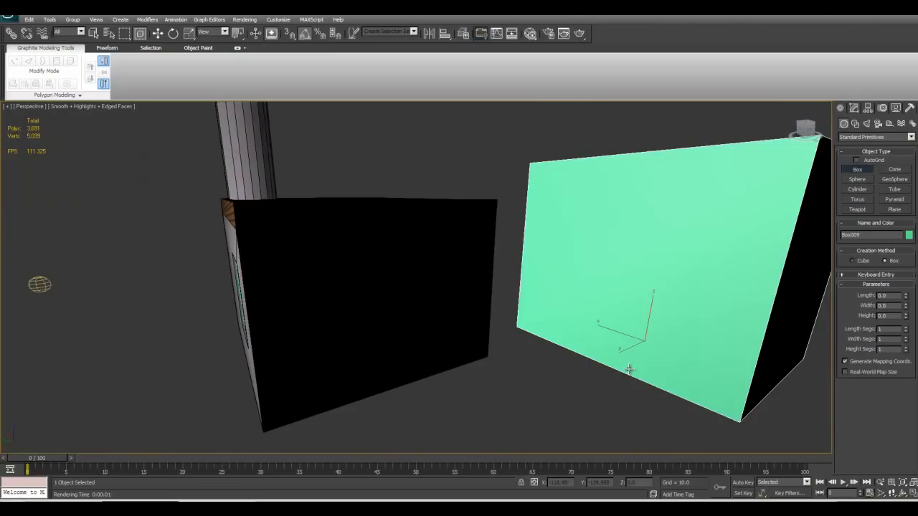
pyautogui.keyDown('alt'); pyautogui.moveTo(634, 325); pyautogui.dragTo(418, 331, button='middle'); pyautogui.keyUp('alt')
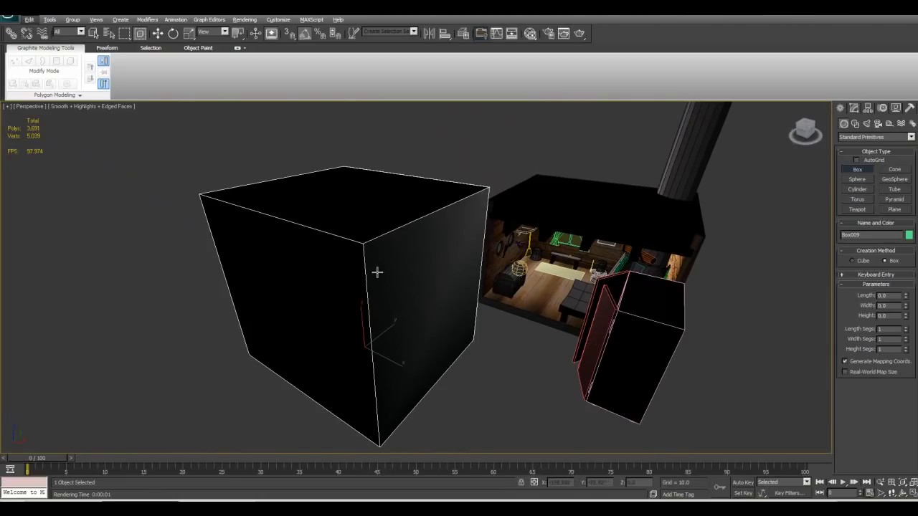
# Add a Shell modifier to the new box
pyautogui.press('e')
pyautogui.click(853, 108)
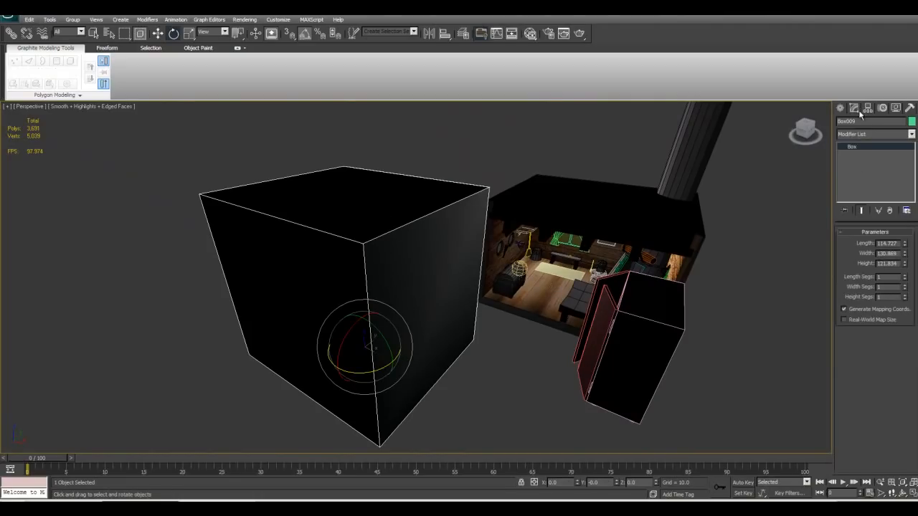
pyautogui.click(874, 134)
pyautogui.click(449, 315)
pyautogui.rightClick(406, 316)
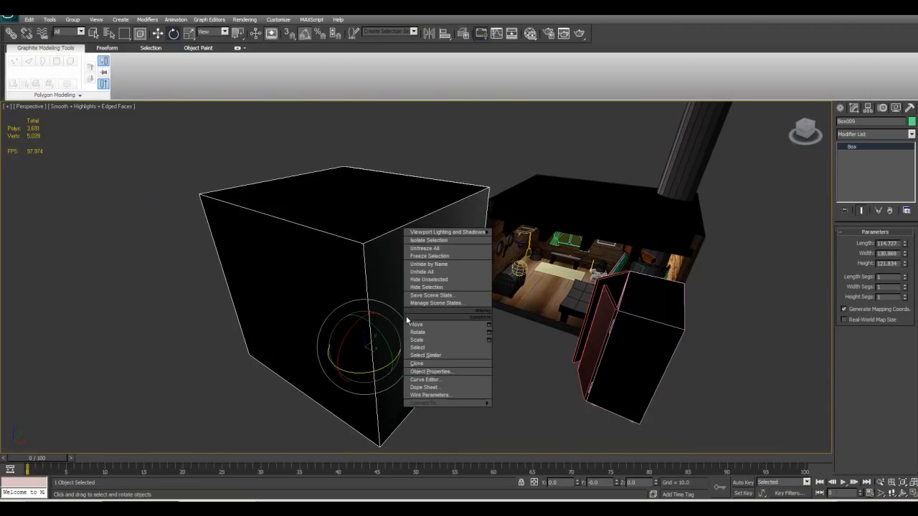
pyautogui.moveTo(449, 405)
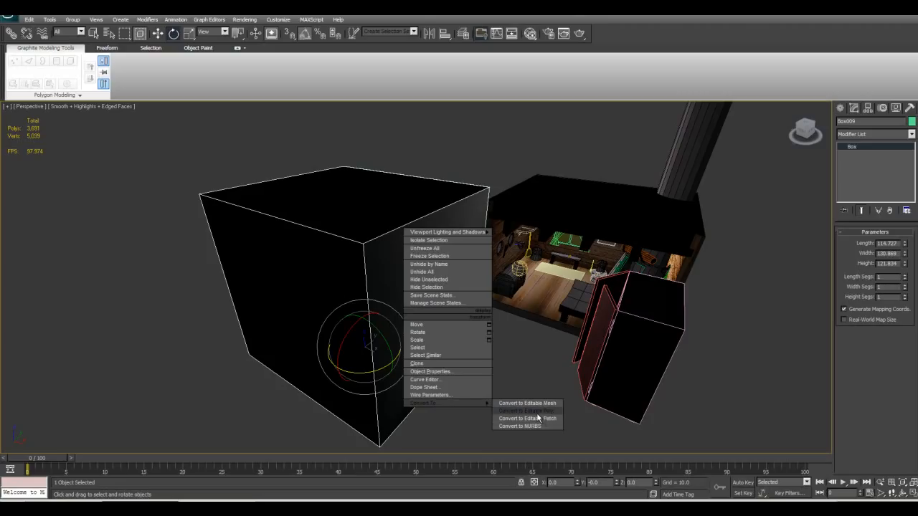
pyautogui.click(367, 282)
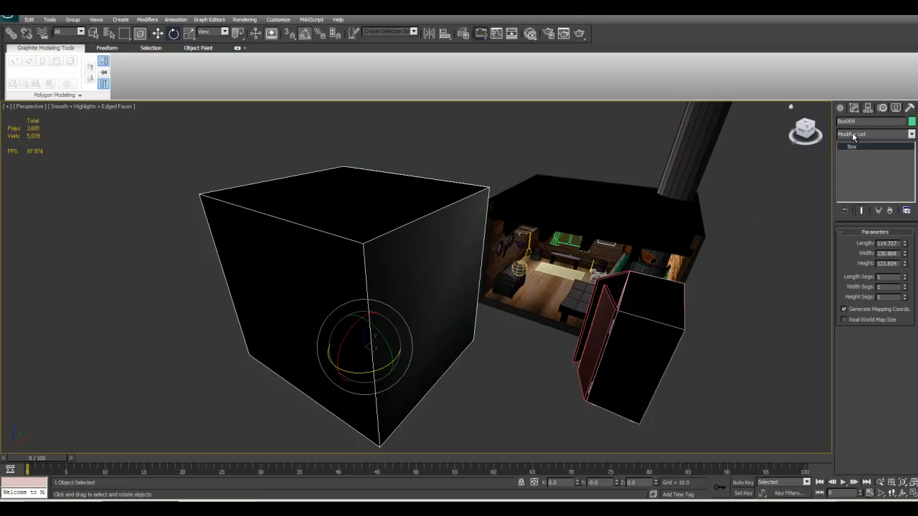
pyautogui.click(852, 132)
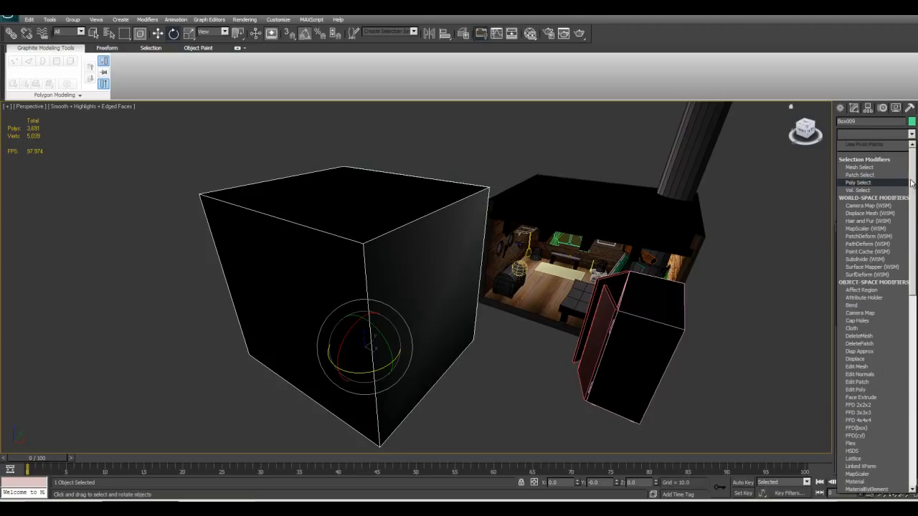
pyautogui.moveTo(914, 172); pyautogui.dragTo(907, 254)
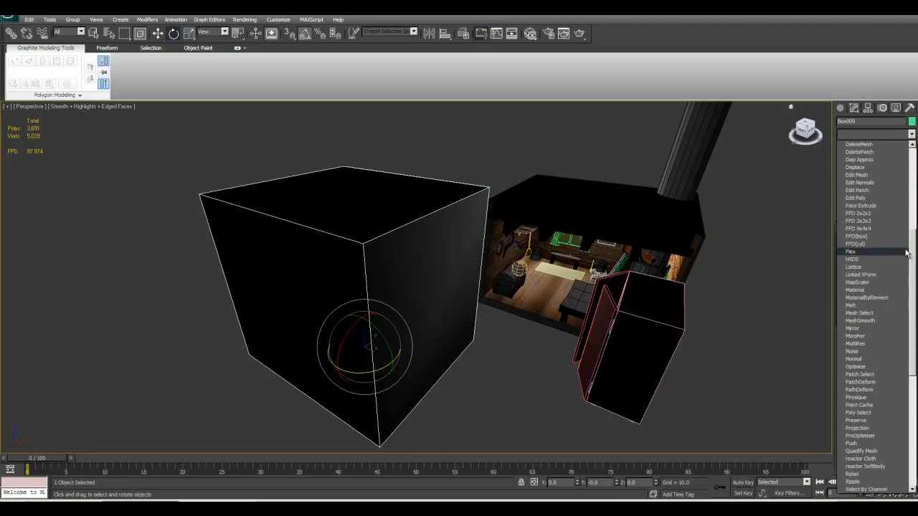
pyautogui.scroll(-5, 882, 223)
pyautogui.click(868, 383)
pyautogui.keyDown('alt'); pyautogui.moveTo(684, 382); pyautogui.dragTo(517, 364, button='middle'); pyautogui.keyUp('alt')
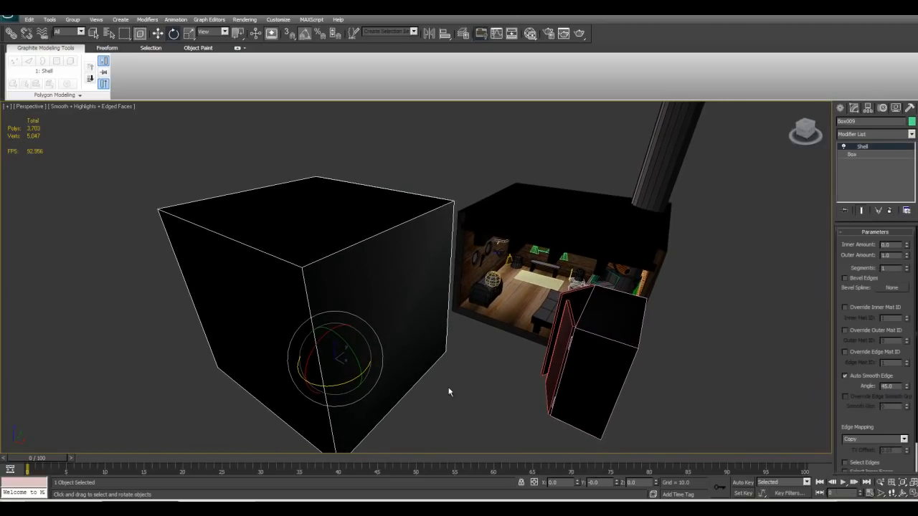
# Set the Shell modifier's inner amount to 12.52 in wireframe display, and return to shaded display
pyautogui.press('F3')
pyautogui.moveTo(376, 394)
pyautogui.mouseDown(button='middle')
pyautogui.moveTo(395, 378)
pyautogui.moveTo(407, 384)
pyautogui.mouseUp(button='middle')
pyautogui.scroll(3, 401, 384)
pyautogui.moveTo(896, 250); pyautogui.dragTo(908, 218)
pyautogui.moveTo(882, 262); pyautogui.dragTo(881, 154)
pyautogui.scroll(-10, 720, 286)
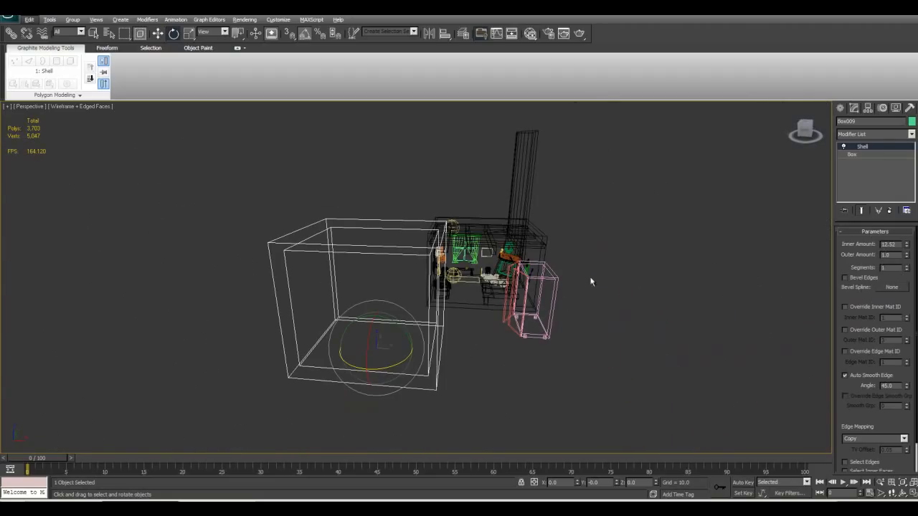
pyautogui.press('F3')
pyautogui.keyDown('alt'); pyautogui.moveTo(424, 347); pyautogui.dragTo(405, 347, button='middle'); pyautogui.keyUp('alt')
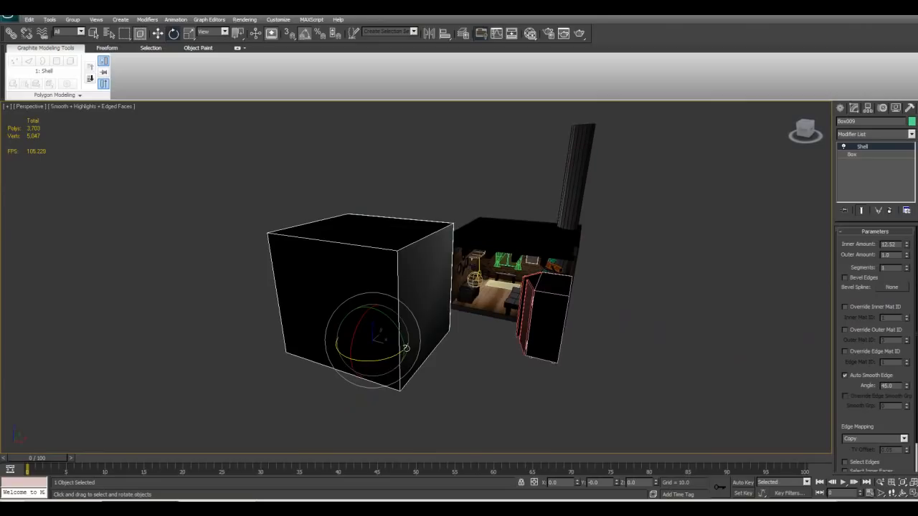
# Convert the shelled box to an Editable Poly
pyautogui.rightClick(388, 341)
pyautogui.moveTo(421, 435)
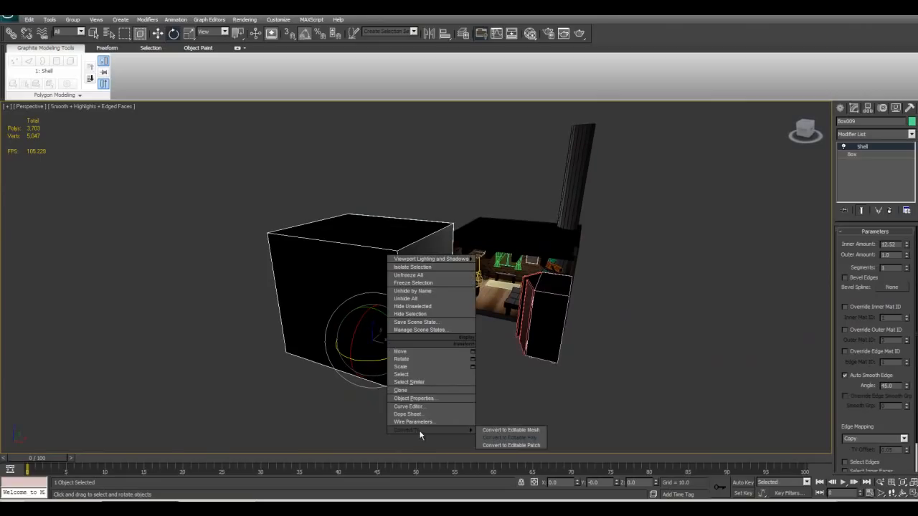
pyautogui.click(510, 438)
# Delete the outer and inner front polygons of the box to open it at the front
pyautogui.keyDown('alt'); pyautogui.moveTo(510, 437); pyautogui.dragTo(366, 318, button='middle'); pyautogui.keyUp('alt')
pyautogui.press('4')
pyautogui.click(388, 343)
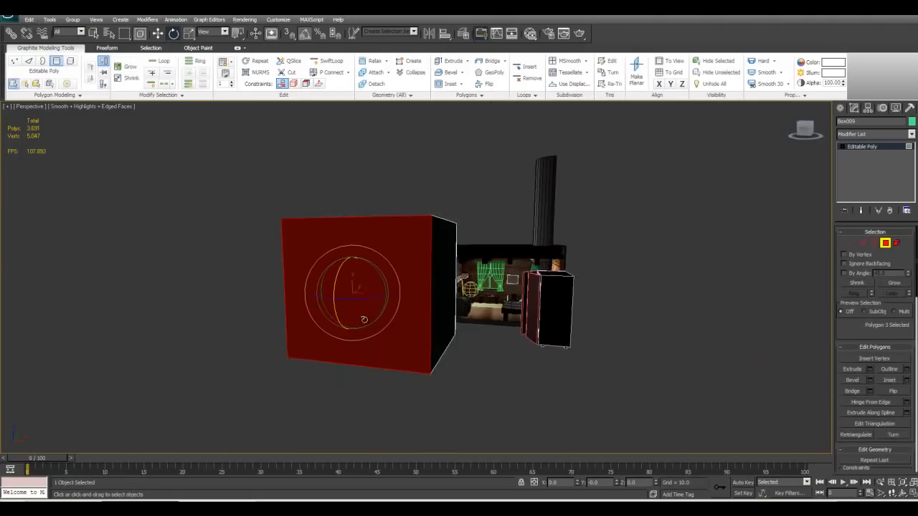
pyautogui.scroll(5, 368, 316)
pyautogui.moveTo(588, 287); pyautogui.dragTo(505, 281, button='middle')
pyautogui.scroll(-4, 491, 304)
pyautogui.scroll(2, 494, 298)
pyautogui.press('Delete')
pyautogui.click(339, 294)
pyautogui.press('Delete')
# Try flipping the normals of the four inner side polygons, including the floor and ceiling
pyautogui.keyDown('alt'); pyautogui.moveTo(338, 303); pyautogui.dragTo(278, 358, button='middle'); pyautogui.keyUp('alt')
pyautogui.click(336, 346)
pyautogui.keyDown('ctrl'); pyautogui.click(266, 299); pyautogui.keyUp('ctrl')
pyautogui.keyDown('alt'); pyautogui.moveTo(266, 299); pyautogui.dragTo(311, 258, button='middle'); pyautogui.keyUp('alt')
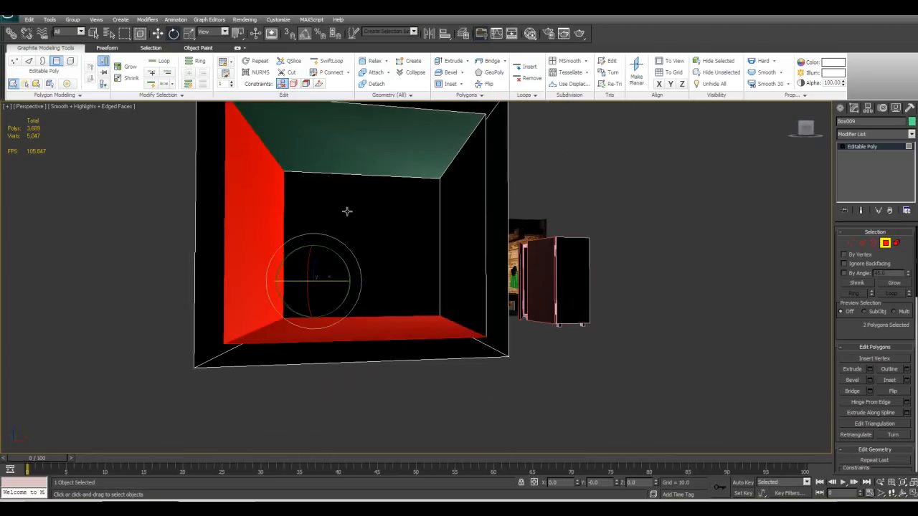
pyautogui.keyDown('ctrl'); pyautogui.click(364, 150); pyautogui.keyUp('ctrl')
pyautogui.keyDown('ctrl'); pyautogui.click(463, 245); pyautogui.keyUp('ctrl')
pyautogui.keyDown('alt'); pyautogui.moveTo(463, 245); pyautogui.dragTo(472, 274, button='middle'); pyautogui.keyUp('alt')
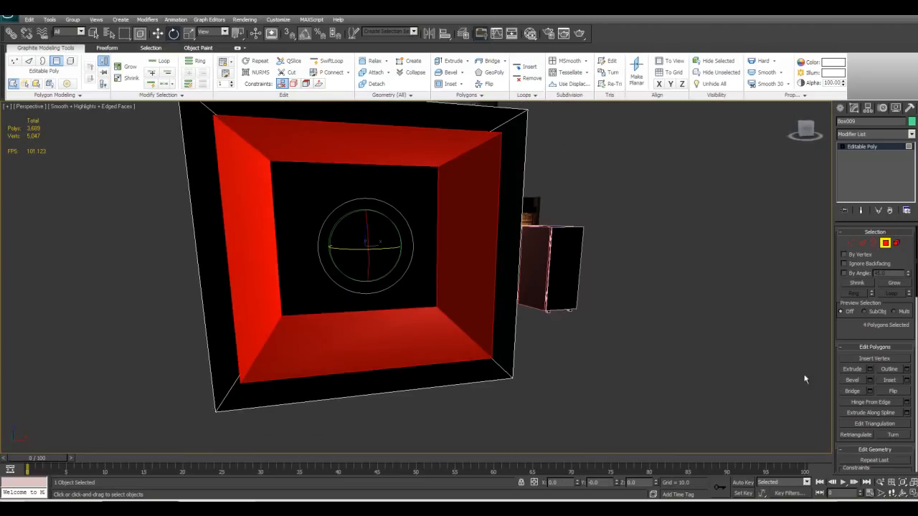
pyautogui.click(897, 393)
pyautogui.keyDown('alt'); pyautogui.moveTo(712, 398); pyautogui.dragTo(616, 413, button='middle'); pyautogui.keyUp('alt')
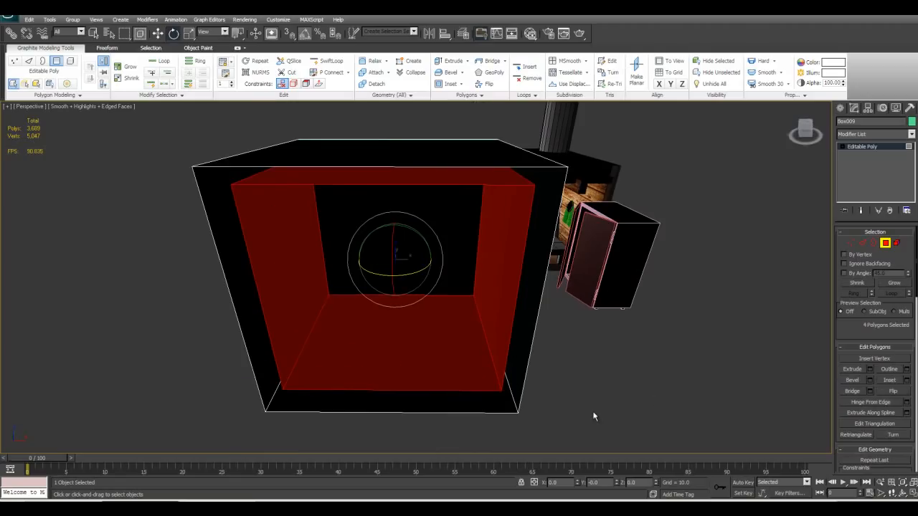
# Deselect the polygons to inspect the flipped walls, undo the deselection and leave polygon editing
pyautogui.click(593, 416)
pyautogui.moveTo(541, 408)
pyautogui.keyDown('alt'); pyautogui.mouseDown(button='middle')
pyautogui.moveTo(554, 397)
pyautogui.moveTo(537, 387)
pyautogui.moveTo(544, 393)
pyautogui.mouseUp(button='middle'); pyautogui.keyUp('alt')
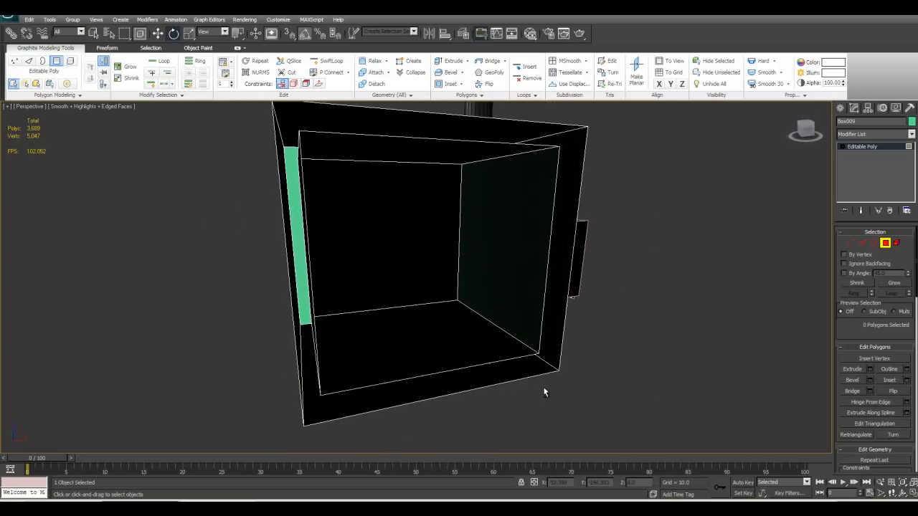
pyautogui.hotkey('ctrl', 'z')
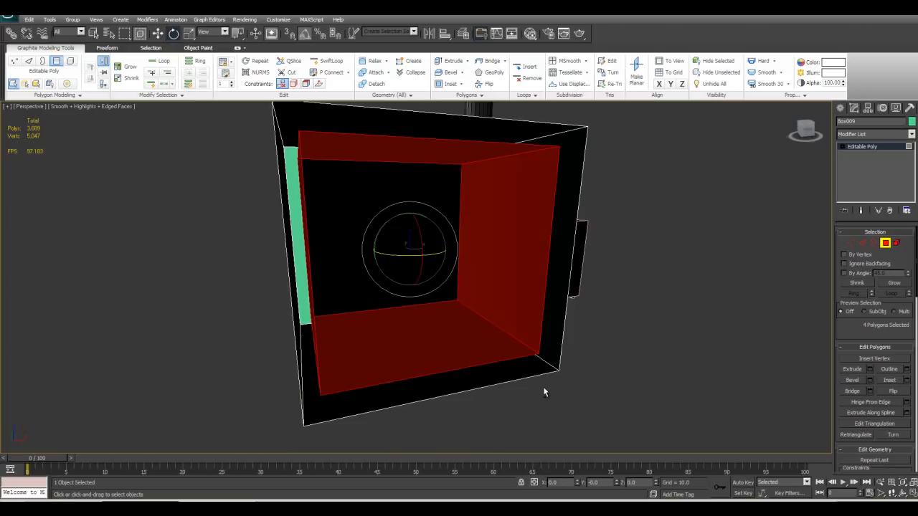
pyautogui.click(887, 244)
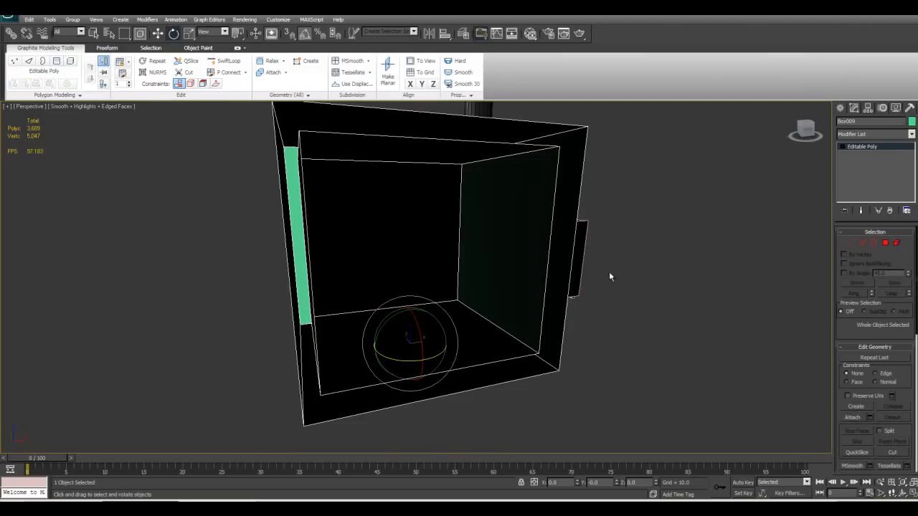
pyautogui.keyDown('alt'); pyautogui.moveTo(520, 270); pyautogui.dragTo(445, 282, button='middle'); pyautogui.keyUp('alt')
pyautogui.scroll(-3, 421, 330)
pyautogui.scroll(-3, 413, 300)
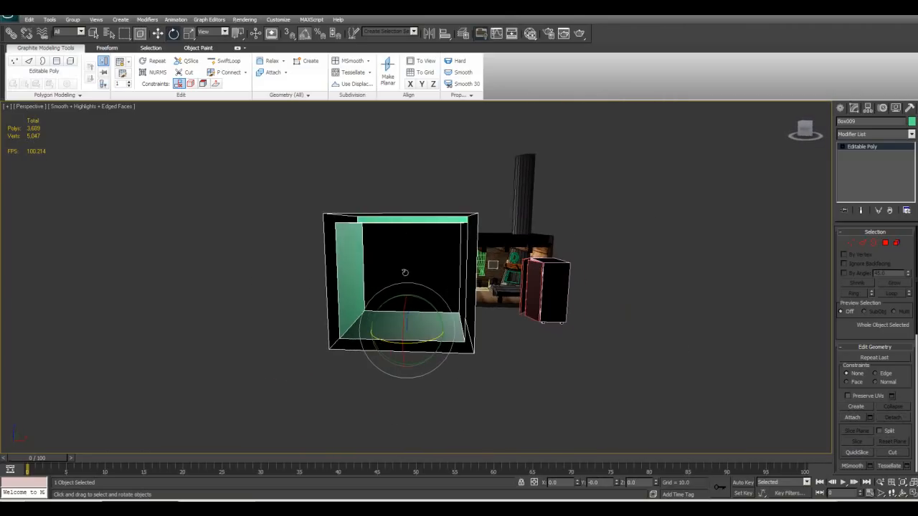
# Select the eight inner and outer top edges of the open box and move them down to make it lower
pyautogui.press('2')
pyautogui.moveTo(263, 158); pyautogui.dragTo(402, 226)
pyautogui.keyDown('alt'); pyautogui.moveTo(401, 227); pyautogui.dragTo(386, 202, button='middle'); pyautogui.keyUp('alt')
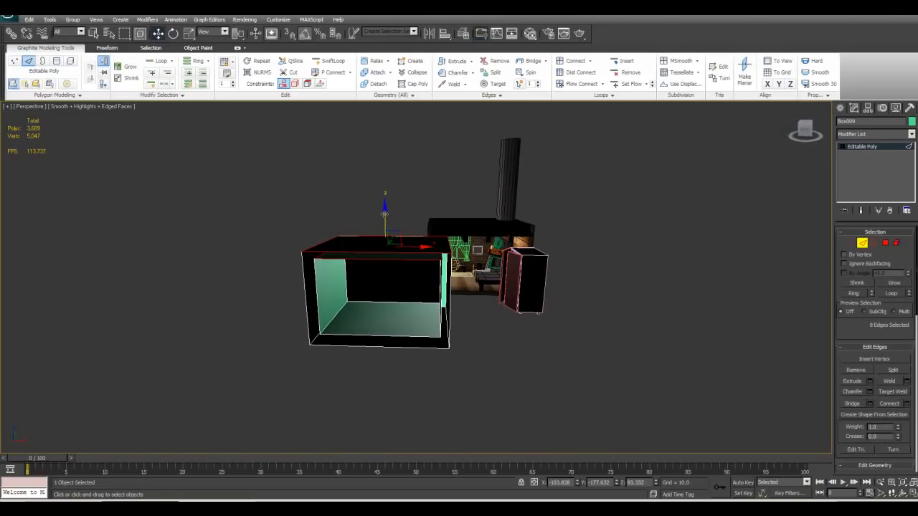
pyautogui.moveTo(388, 202); pyautogui.dragTo(387, 202)
pyautogui.keyDown('alt'); pyautogui.moveTo(644, 255); pyautogui.dragTo(652, 247, button='middle'); pyautogui.keyUp('alt')
pyautogui.click(863, 243)
pyautogui.keyDown('alt'); pyautogui.moveTo(476, 321); pyautogui.dragTo(482, 297, button='middle'); pyautogui.keyUp('alt')
# Bridge the inner and outer front edges on both vertical sides of the box opening
pyautogui.press('2')
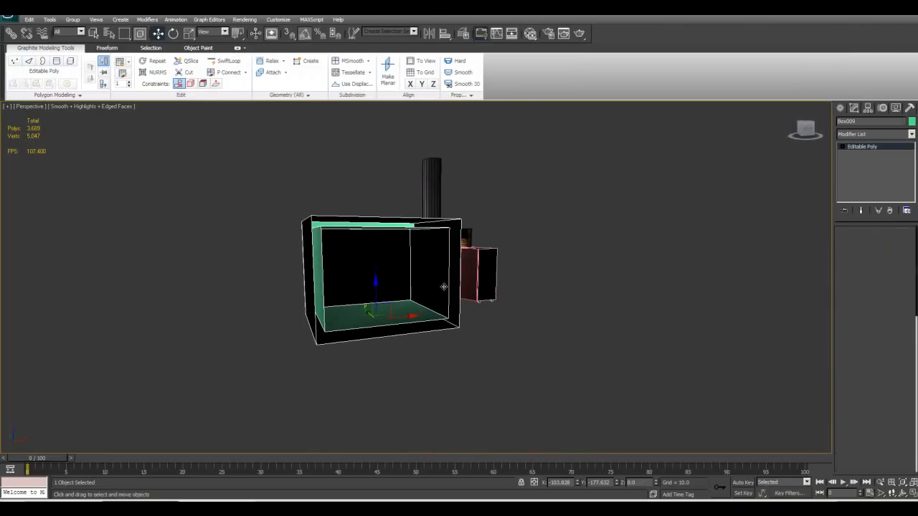
pyautogui.click(450, 282)
pyautogui.keyDown('ctrl'); pyautogui.click(462, 282); pyautogui.keyUp('ctrl')
pyautogui.rightClick(614, 356)
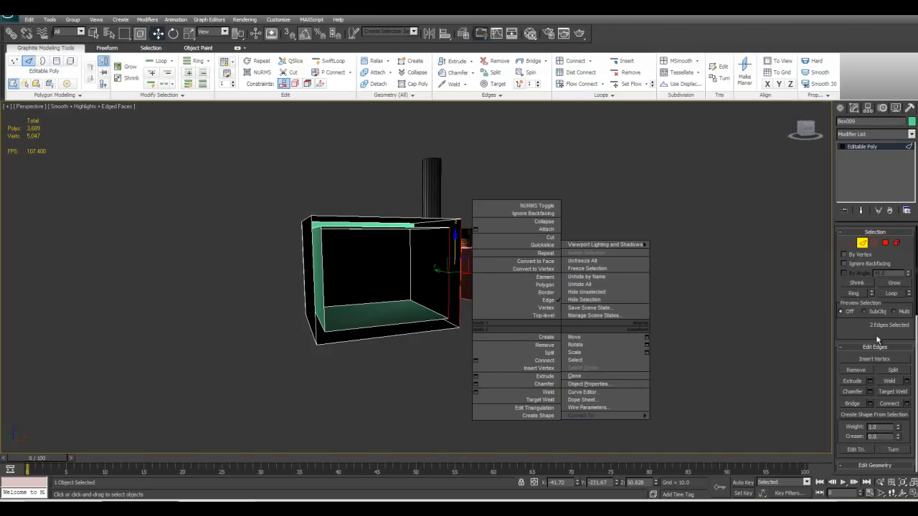
pyautogui.scroll(3, 480, 379)
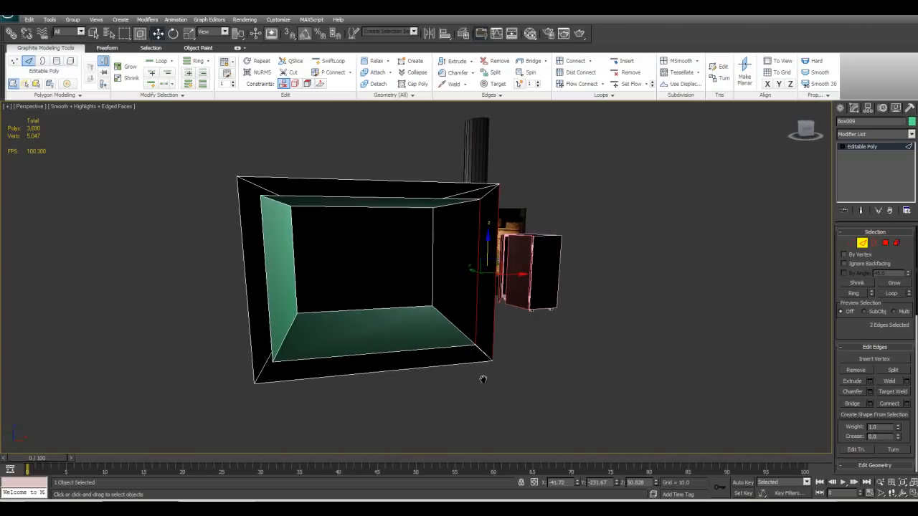
pyautogui.click(270, 322)
pyautogui.keyDown('ctrl'); pyautogui.click(249, 324); pyautogui.keyUp('ctrl')
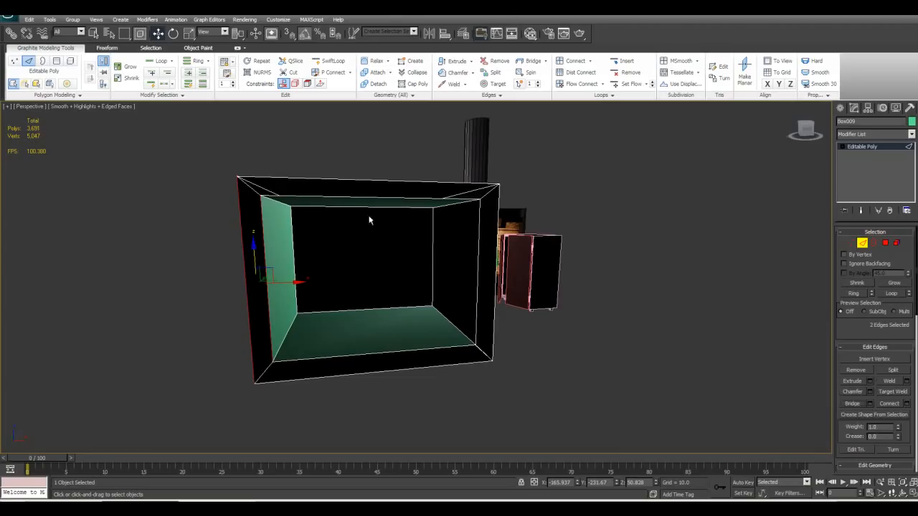
# Cap the remaining border gaps along the lower and upper rims of the box opening
pyautogui.press('3')
pyautogui.click(413, 371)
pyautogui.rightClick(411, 372)
pyautogui.click(389, 401)
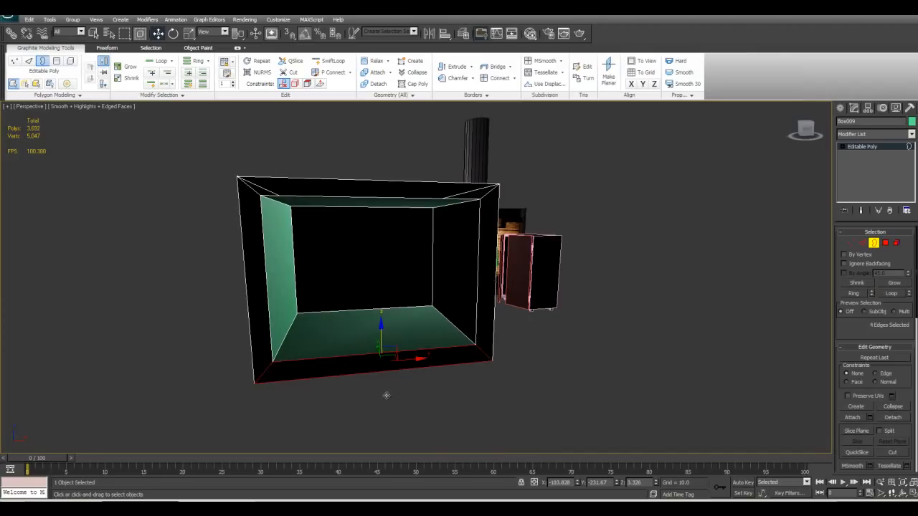
pyautogui.click(341, 192)
pyautogui.click(339, 195)
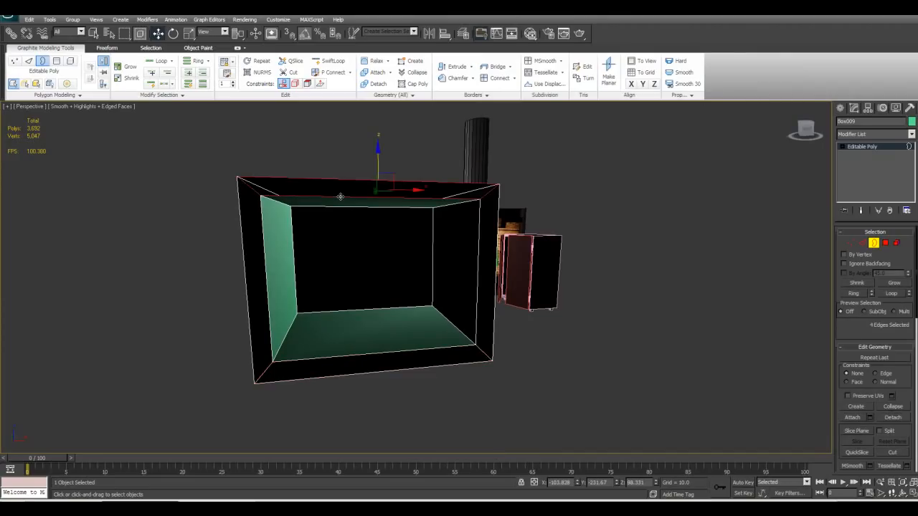
pyautogui.moveTo(373, 181); pyautogui.dragTo(376, 227, button='middle')
pyautogui.rightClick(390, 242)
pyautogui.click(363, 272)
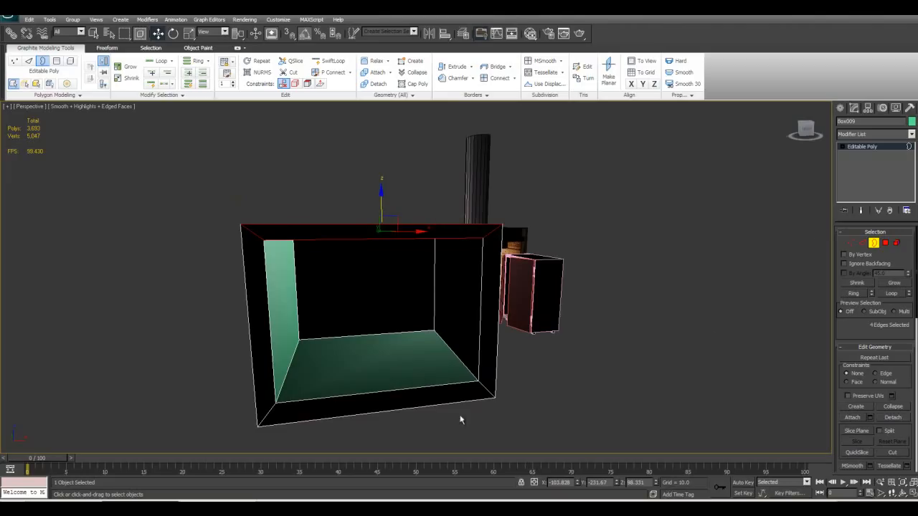
# Examine the closed front rim and the hollow interior from several sides, selecting the lower rim polygon and the room's ceiling beams
pyautogui.keyDown('alt'); pyautogui.moveTo(571, 432); pyautogui.dragTo(383, 395, button='middle'); pyautogui.keyUp('alt')
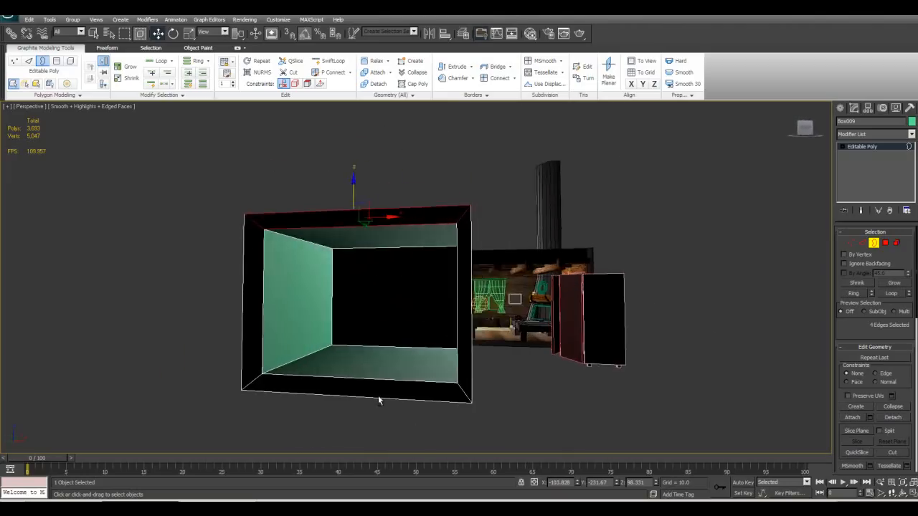
pyautogui.scroll(3, 432, 412)
pyautogui.moveTo(432, 412); pyautogui.dragTo(436, 318, button='middle')
pyautogui.press('4')
pyautogui.click(441, 324)
pyautogui.scroll(-3, 498, 355)
pyautogui.scroll(-3, 436, 363)
pyautogui.scroll(5, 481, 337)
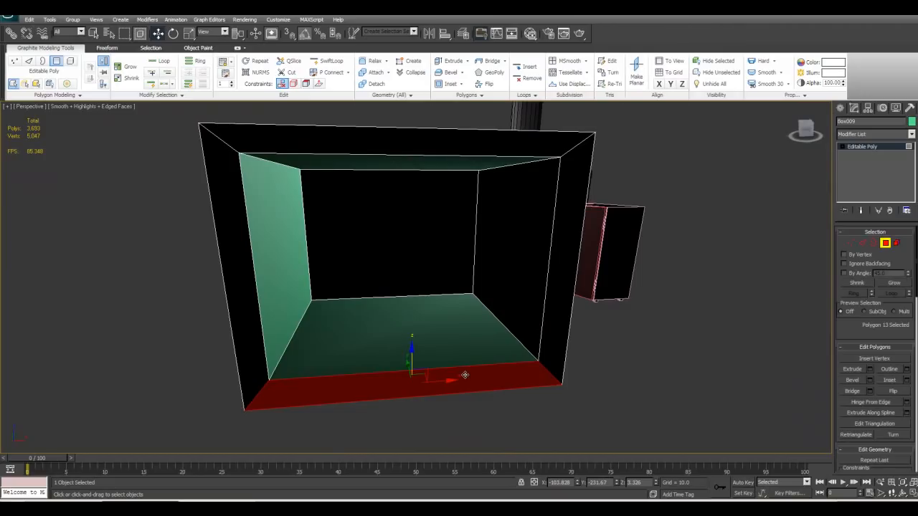
pyautogui.keyDown('alt'); pyautogui.moveTo(479, 369); pyautogui.dragTo(523, 396, button='middle'); pyautogui.keyUp('alt')
pyautogui.press('4')
pyautogui.keyDown('alt'); pyautogui.moveTo(507, 363); pyautogui.dragTo(497, 266, button='middle'); pyautogui.keyUp('alt')
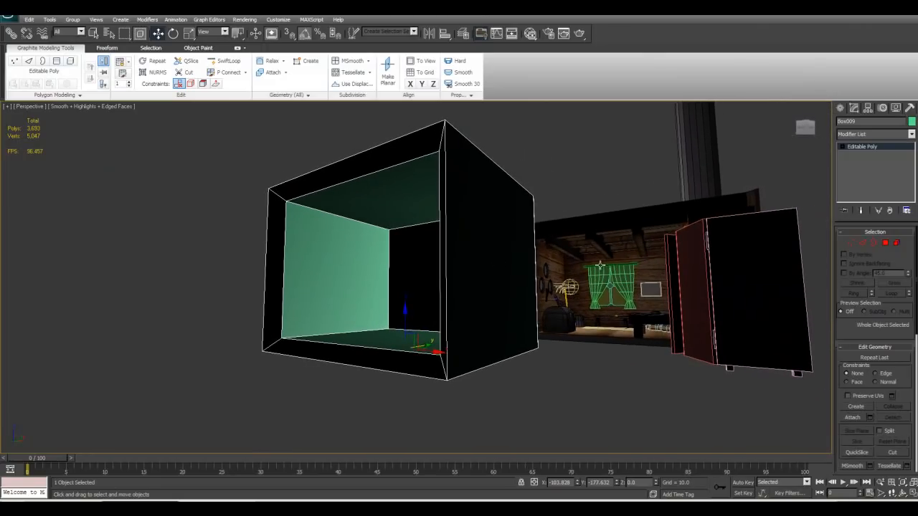
pyautogui.keyDown('alt'); pyautogui.moveTo(435, 238); pyautogui.dragTo(408, 228, button='middle'); pyautogui.keyUp('alt')
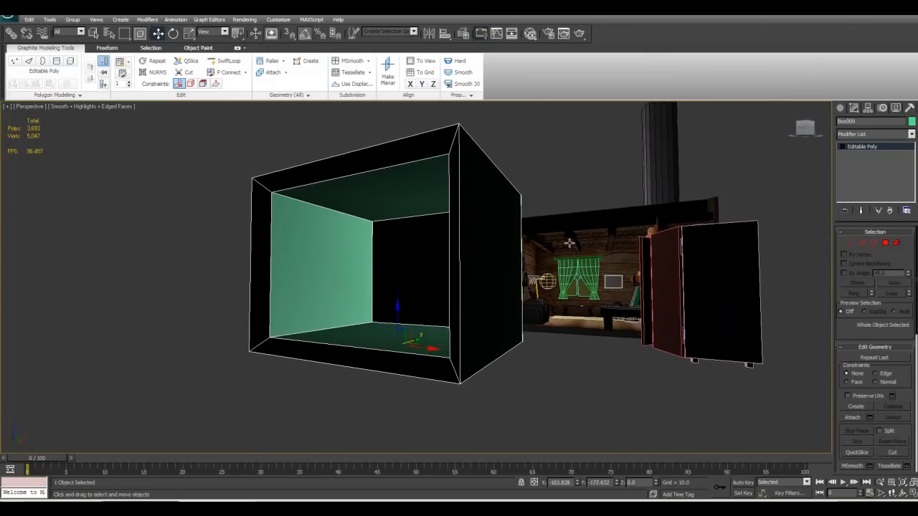
pyautogui.click(570, 242)
pyautogui.keyDown('alt'); pyautogui.moveTo(523, 274); pyautogui.dragTo(593, 328, button='middle'); pyautogui.keyUp('alt')
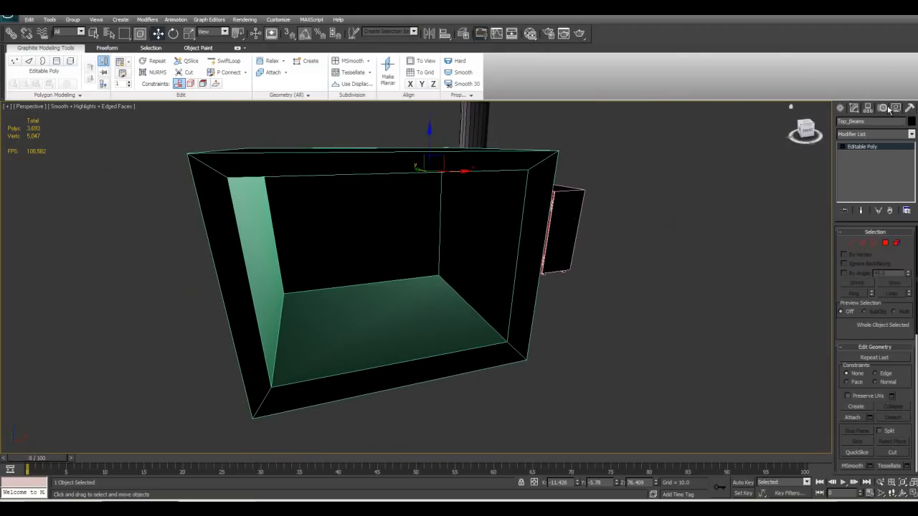
# Create a small standard box near the hollow box to serve as a window cutter
pyautogui.click(841, 108)
pyautogui.click(857, 170)
pyautogui.keyDown('alt'); pyautogui.moveTo(710, 207); pyautogui.dragTo(693, 238, button='middle'); pyautogui.keyUp('alt')
pyautogui.moveTo(559, 323); pyautogui.dragTo(514, 415)
pyautogui.moveTo(536, 314)
pyautogui.keyDown('alt'); pyautogui.mouseDown(button='middle')
pyautogui.moveTo(549, 291)
pyautogui.moveTo(548, 306)
pyautogui.mouseUp(button='middle'); pyautogui.keyUp('alt')
# Move the small box so that it passes through the upper part of the hollow box's back wall
pyautogui.press('w')
pyautogui.moveTo(527, 302); pyautogui.dragTo(347, 232)
pyautogui.keyDown('alt'); pyautogui.moveTo(334, 243); pyautogui.dragTo(541, 256, button='middle'); pyautogui.keyUp('alt')
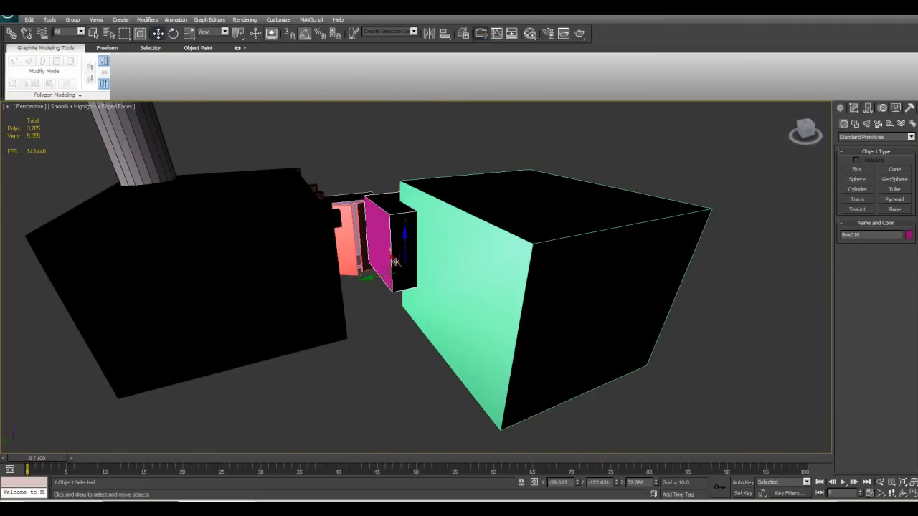
pyautogui.moveTo(394, 255); pyautogui.dragTo(443, 324)
pyautogui.keyDown('alt'); pyautogui.moveTo(495, 326); pyautogui.dragTo(465, 330, button='middle'); pyautogui.keyUp('alt')
pyautogui.scroll(4, 480, 336)
pyautogui.keyDown('alt'); pyautogui.moveTo(334, 309); pyautogui.dragTo(364, 322, button='middle'); pyautogui.keyUp('alt')
pyautogui.moveTo(403, 321)
pyautogui.mouseDown()
pyautogui.moveTo(331, 320)
pyautogui.moveTo(345, 331)
pyautogui.moveTo(416, 334)
pyautogui.moveTo(406, 338)
pyautogui.mouseUp()
pyautogui.keyDown('alt'); pyautogui.moveTo(406, 338); pyautogui.dragTo(544, 336, button='middle'); pyautogui.keyUp('alt')
pyautogui.moveTo(453, 303); pyautogui.dragTo(423, 305)
# Select the hollow box and switch the creation category from Standard Primitives to Compound Objects
pyautogui.click(320, 250)
pyautogui.keyDown('alt'); pyautogui.moveTo(398, 246); pyautogui.dragTo(250, 249, button='middle'); pyautogui.keyUp('alt')
pyautogui.scroll(-2, 251, 249)
pyautogui.scroll(-5, 455, 295)
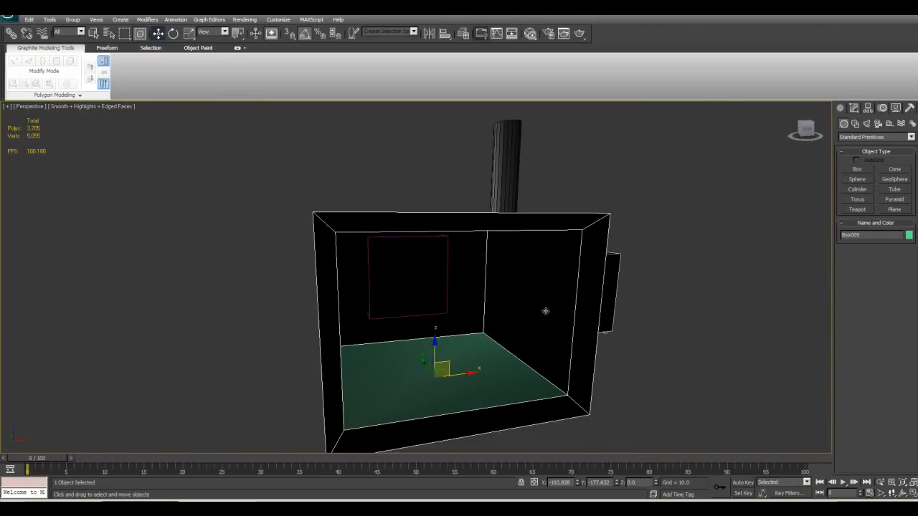
pyautogui.click(847, 138)
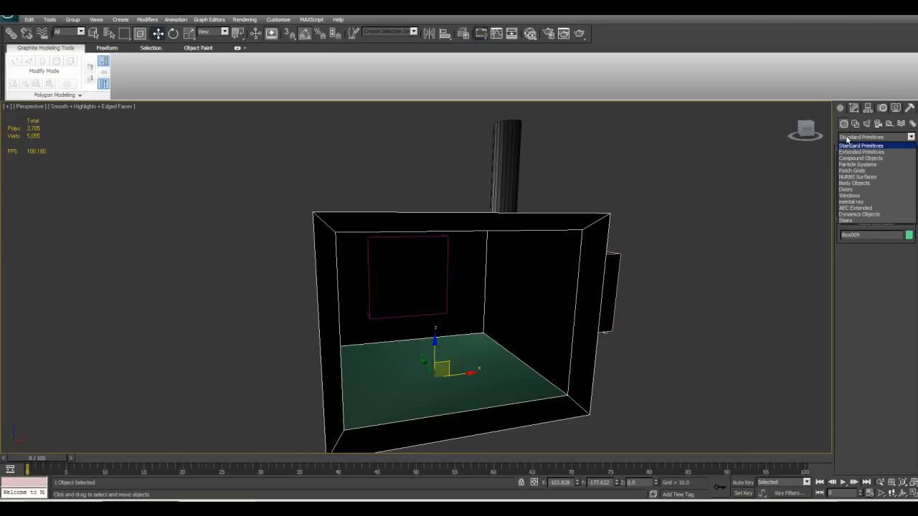
pyautogui.click(847, 139)
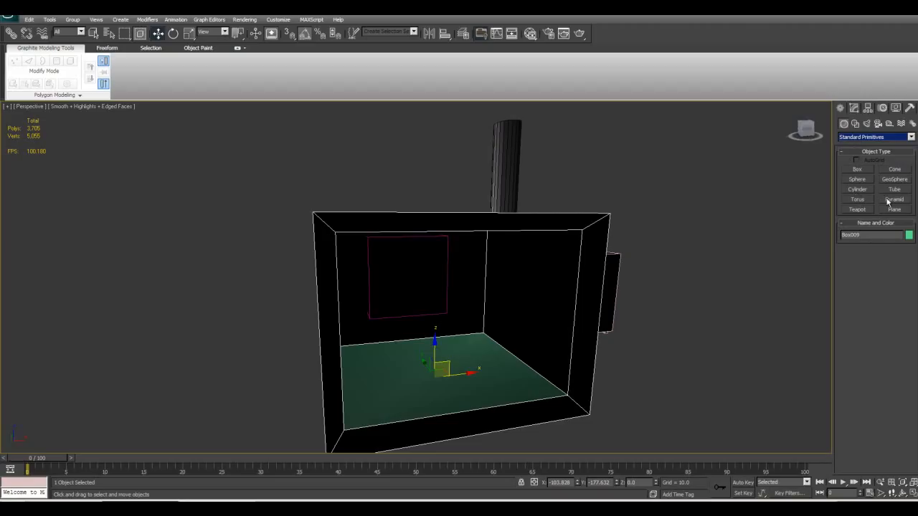
pyautogui.click(860, 138)
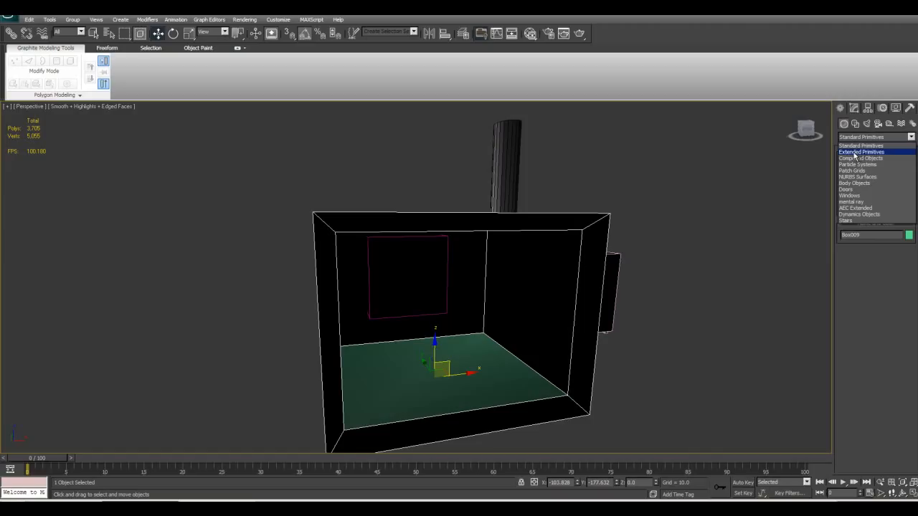
pyautogui.click(852, 159)
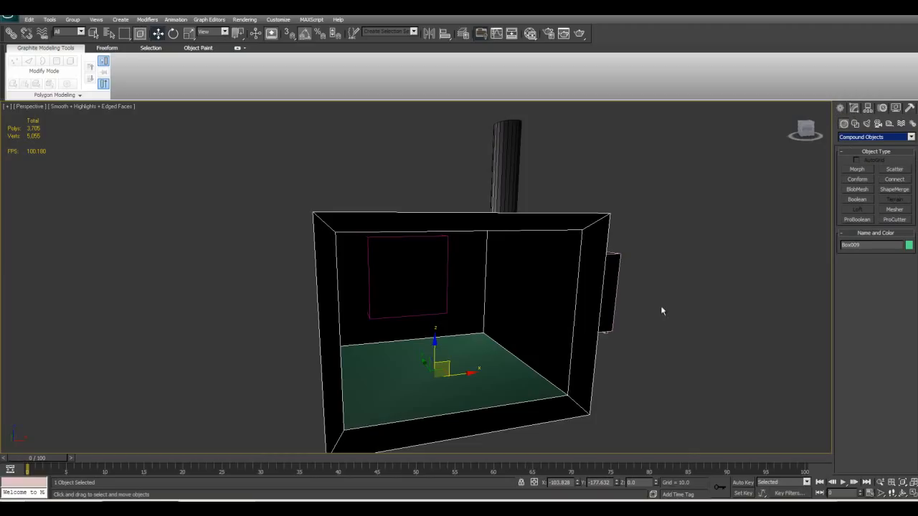
# Cut a window opening in the back wall by subtracting the small box from the hollow box with Boolean Subtraction (A-B)
pyautogui.scroll(10, 657, 304)
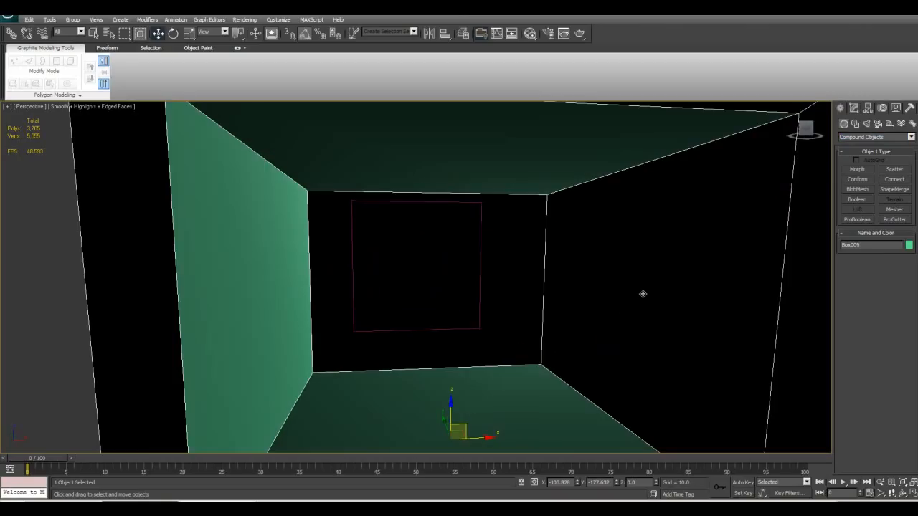
pyautogui.keyDown('alt'); pyautogui.moveTo(630, 293); pyautogui.dragTo(608, 285, button='middle'); pyautogui.keyUp('alt')
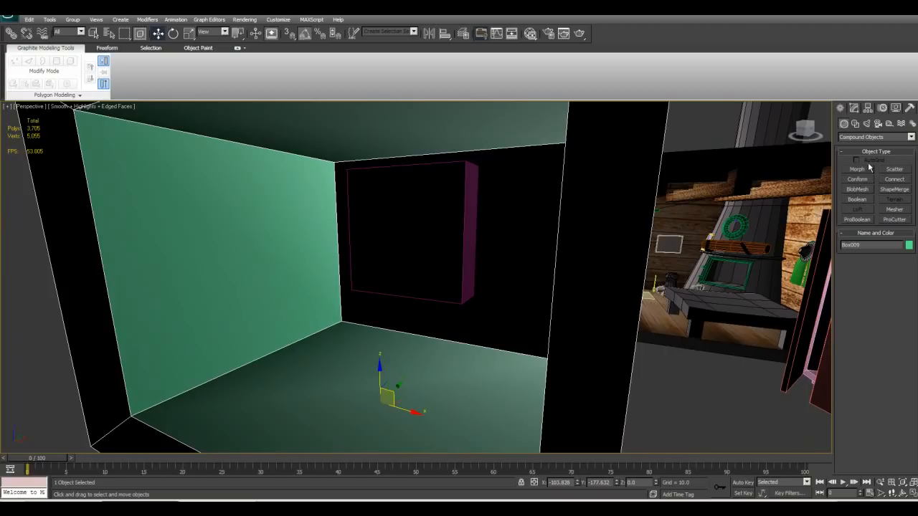
pyautogui.click(858, 200)
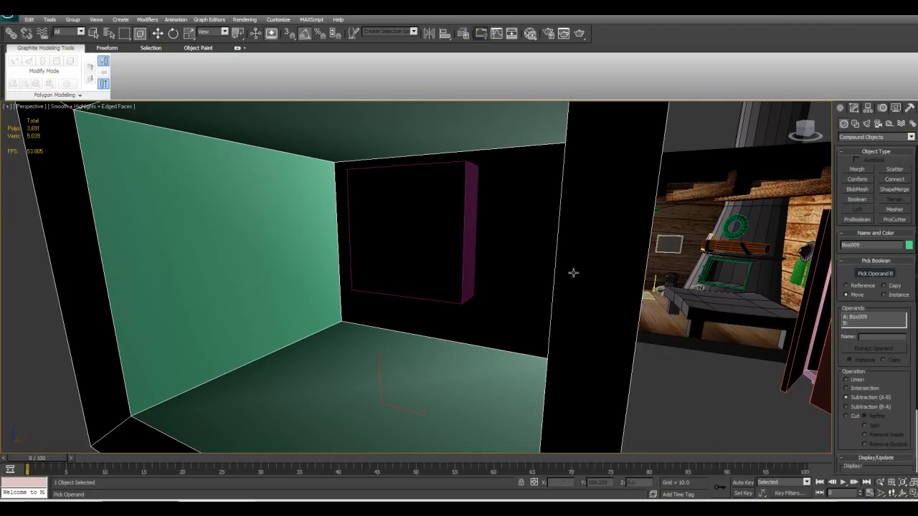
pyautogui.click(433, 215)
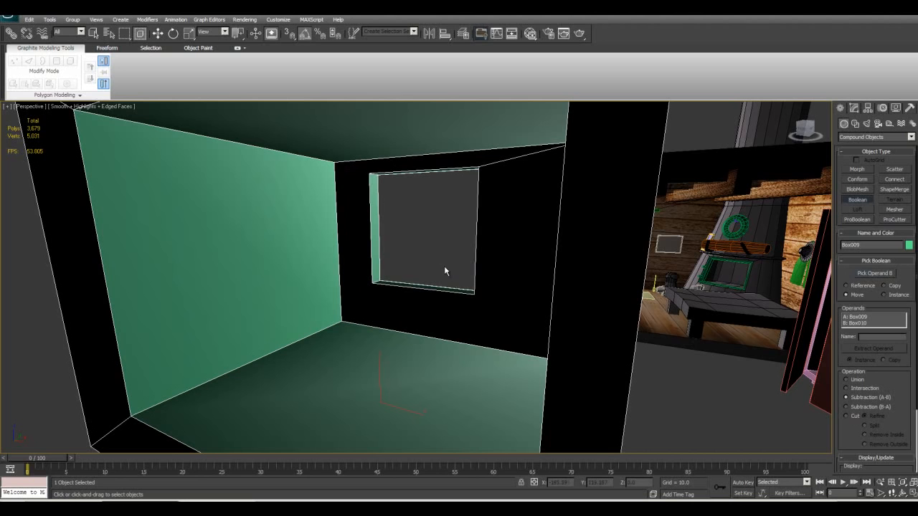
pyautogui.keyDown('alt'); pyautogui.moveTo(414, 262); pyautogui.dragTo(601, 270, button='middle'); pyautogui.keyUp('alt')
pyautogui.scroll(3, 496, 242)
pyautogui.keyDown('alt'); pyautogui.moveTo(496, 242); pyautogui.dragTo(475, 251, button='middle'); pyautogui.keyUp('alt')
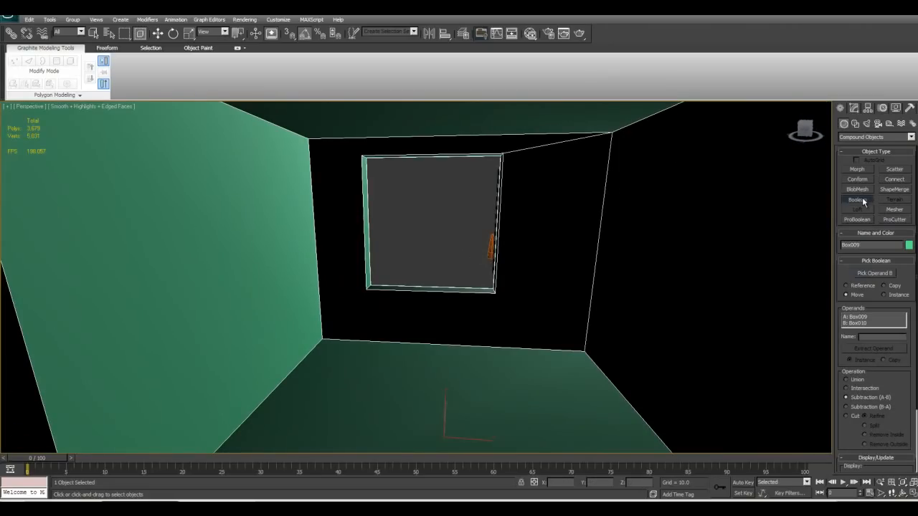
# Enter the Operands sub-object level of the hollow box's Boolean
pyautogui.moveTo(545, 199); pyautogui.dragTo(576, 228, button='middle')
pyautogui.scroll(-3, 418, 338)
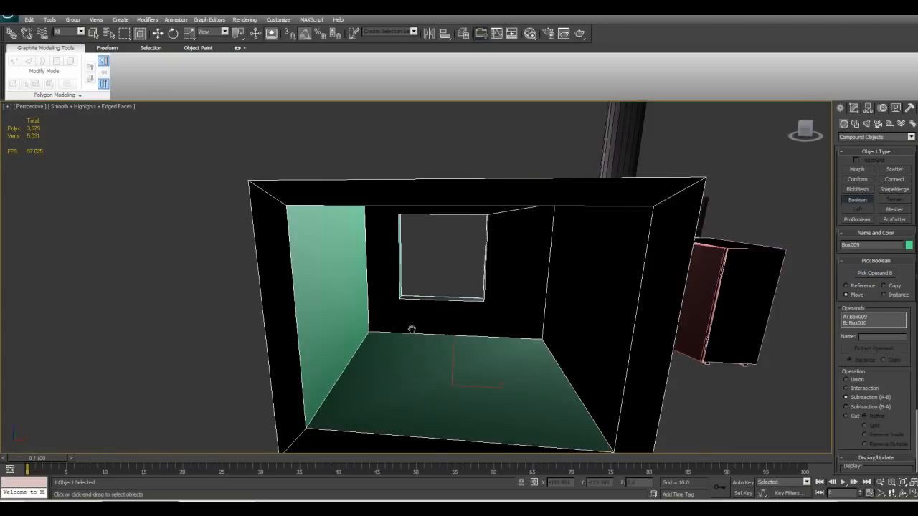
pyautogui.moveTo(418, 338); pyautogui.dragTo(345, 282, button='middle')
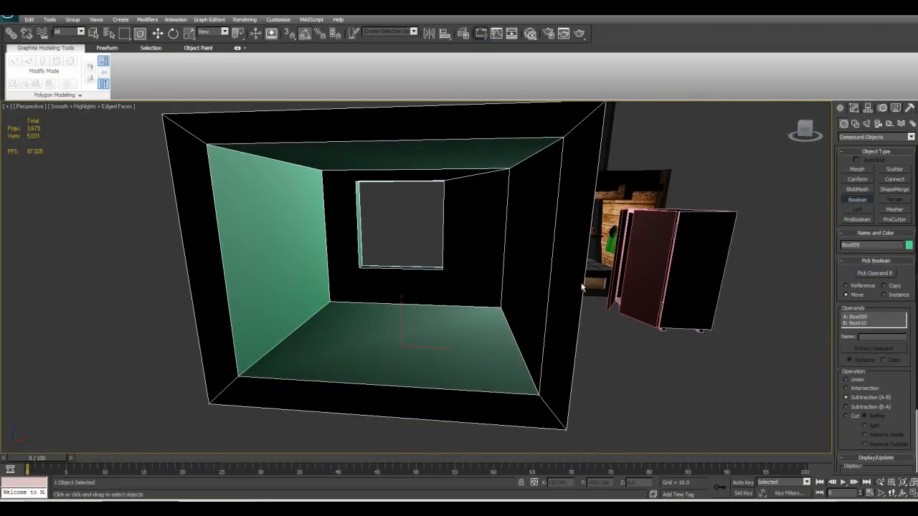
pyautogui.click(855, 107)
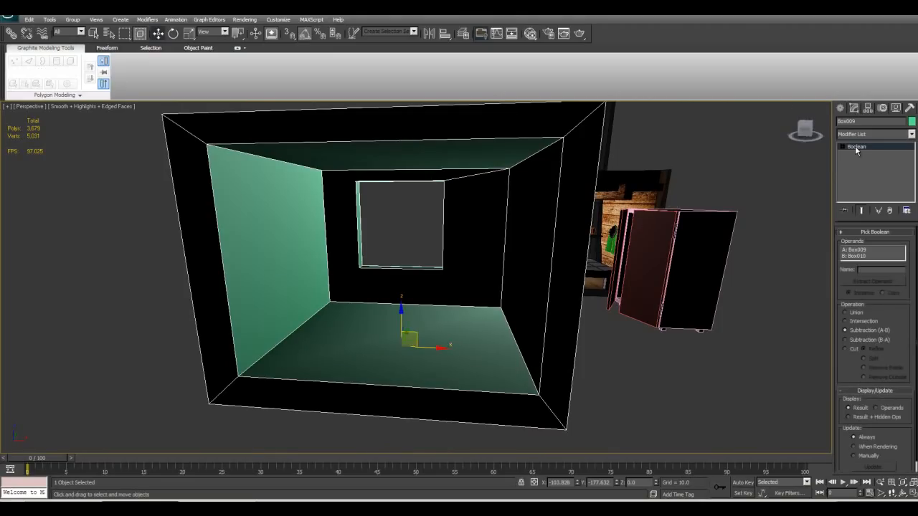
pyautogui.click(842, 146)
pyautogui.keyDown('alt'); pyautogui.moveTo(578, 205); pyautogui.dragTo(622, 215, button='middle'); pyautogui.keyUp('alt')
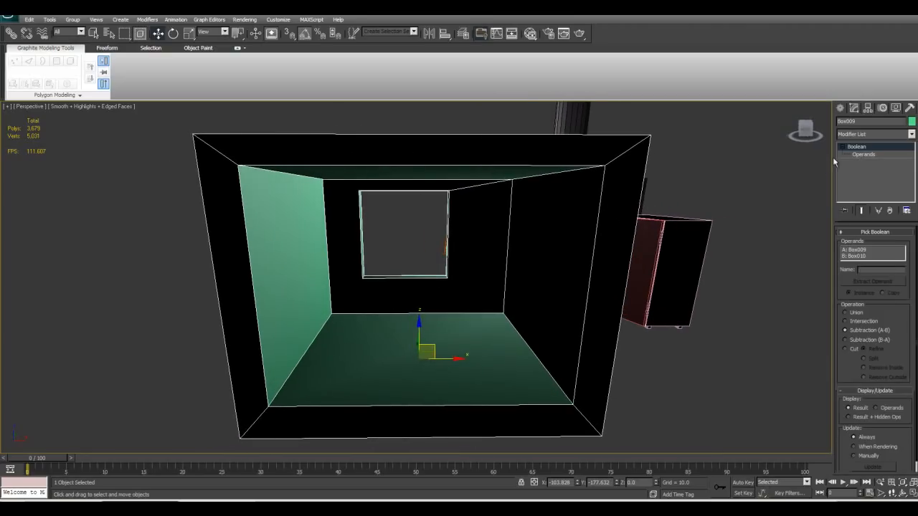
pyautogui.click(863, 154)
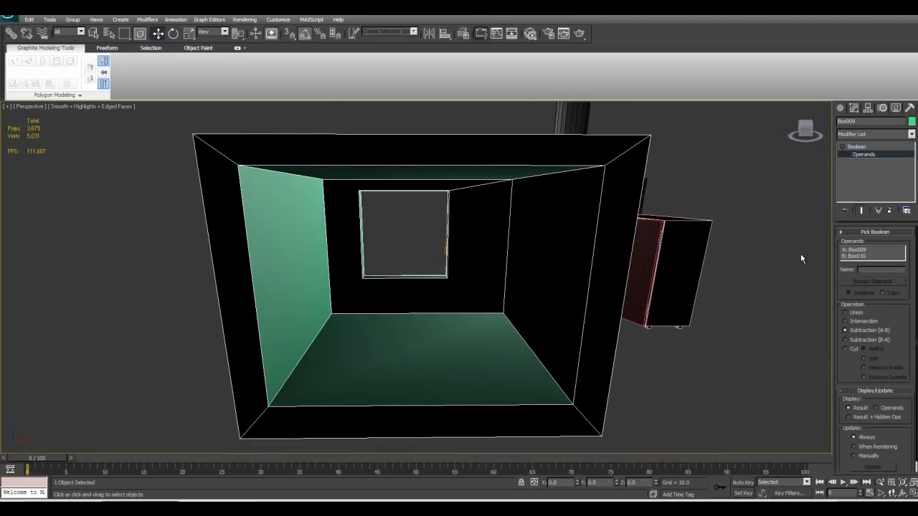
# Select operand B (Box010) and move it slightly down and sideways within the back wall to reposition the window opening
pyautogui.click(855, 255)
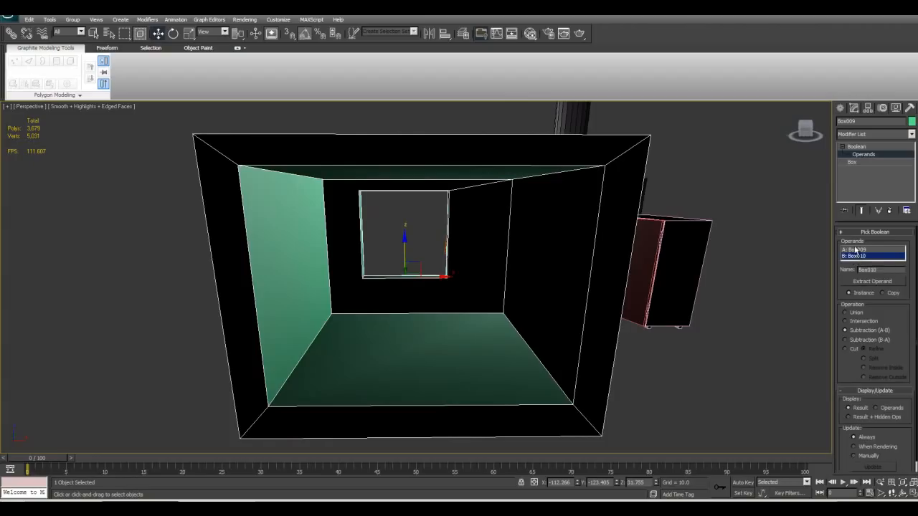
pyautogui.click(858, 249)
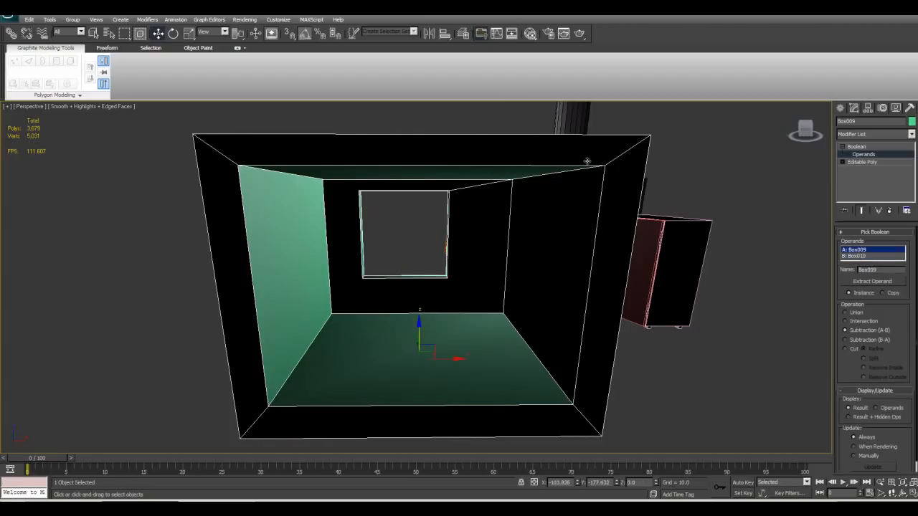
pyautogui.click(854, 257)
pyautogui.keyDown('alt'); pyautogui.moveTo(412, 279); pyautogui.dragTo(421, 263, button='middle'); pyautogui.keyUp('alt')
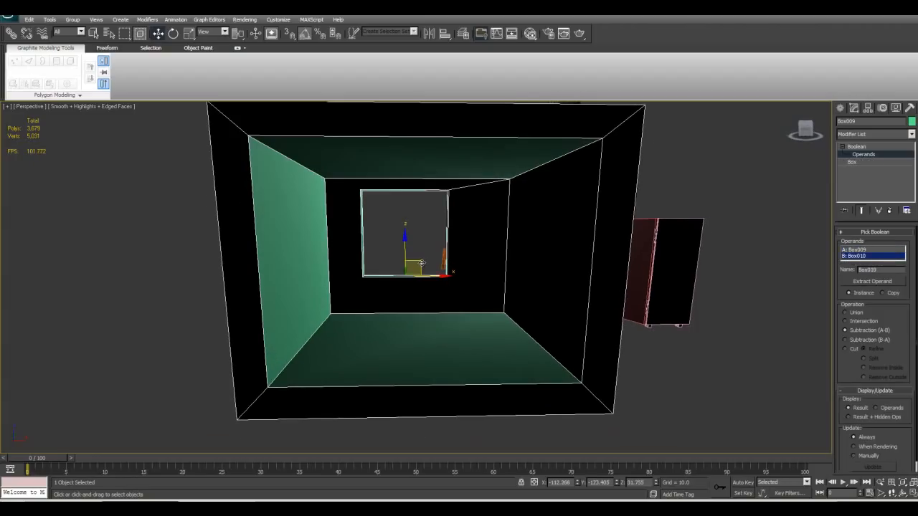
pyautogui.moveTo(421, 262); pyautogui.dragTo(416, 270)
pyautogui.keyDown('alt'); pyautogui.moveTo(416, 269); pyautogui.dragTo(759, 185, button='middle'); pyautogui.keyUp('alt')
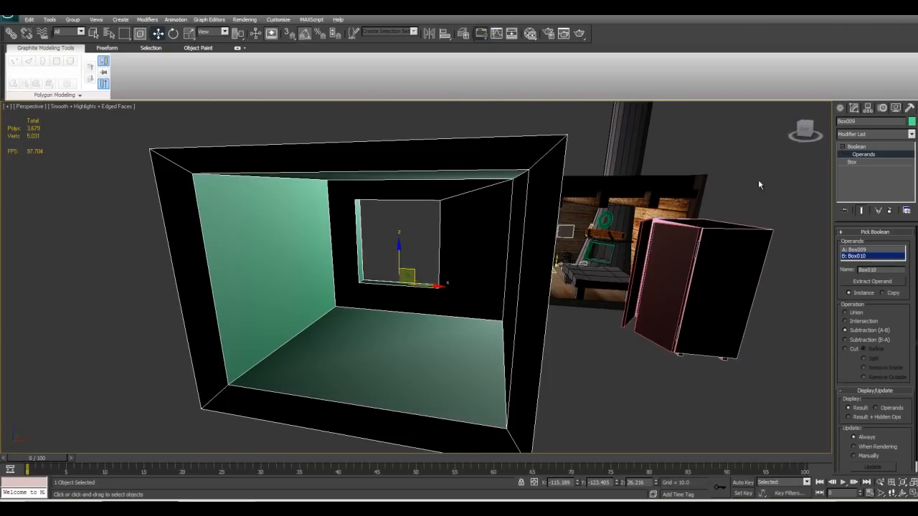
# Return to the Boolean's top level and convert the hollow box with its window to an Editable Poly
pyautogui.click(853, 146)
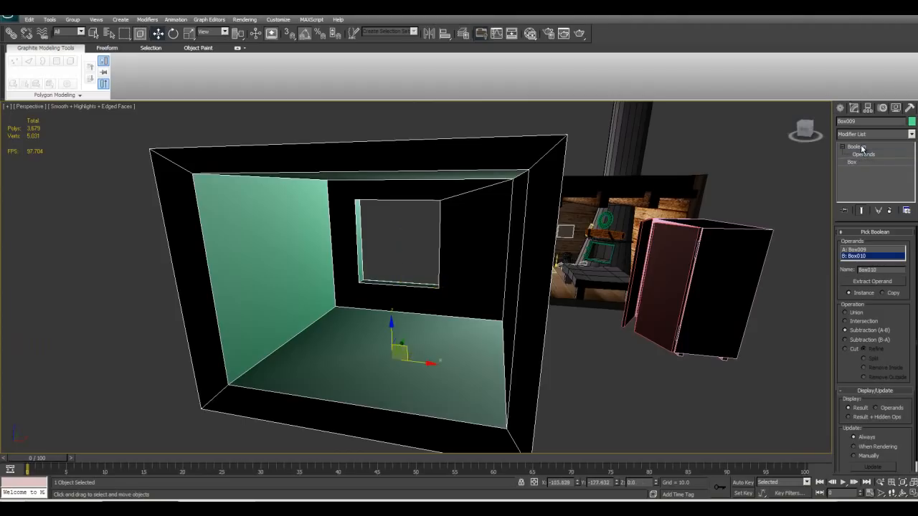
pyautogui.click(842, 147)
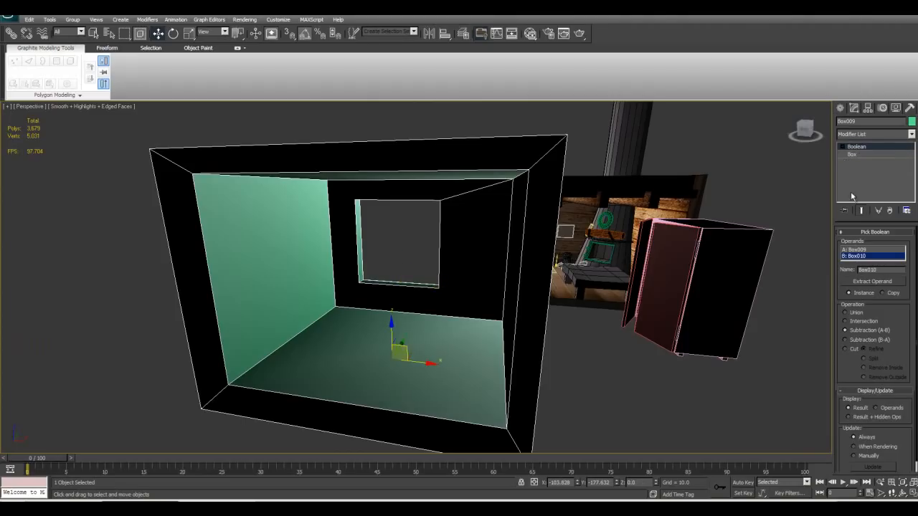
pyautogui.rightClick(472, 307)
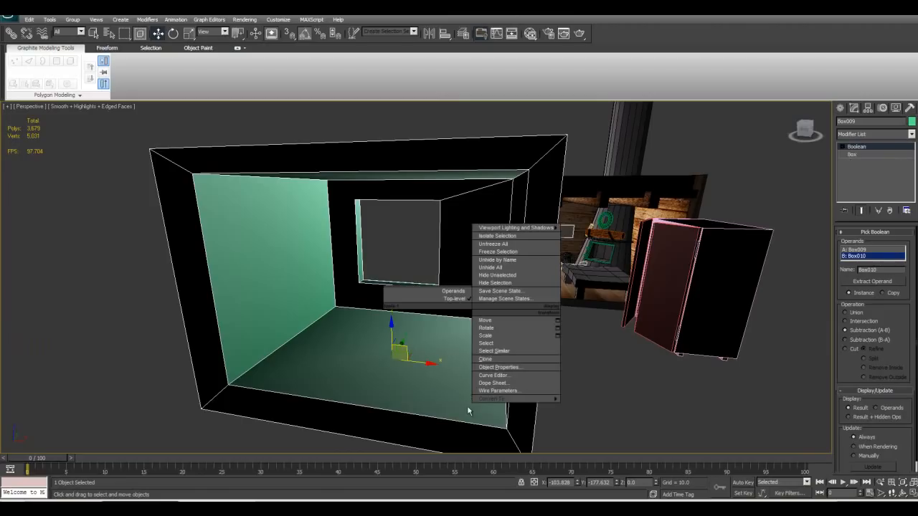
pyautogui.moveTo(538, 400)
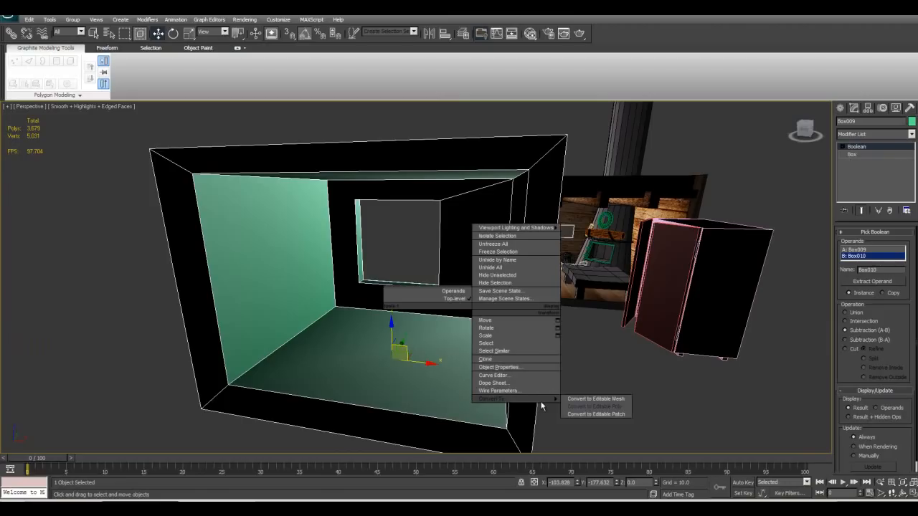
pyautogui.click(581, 407)
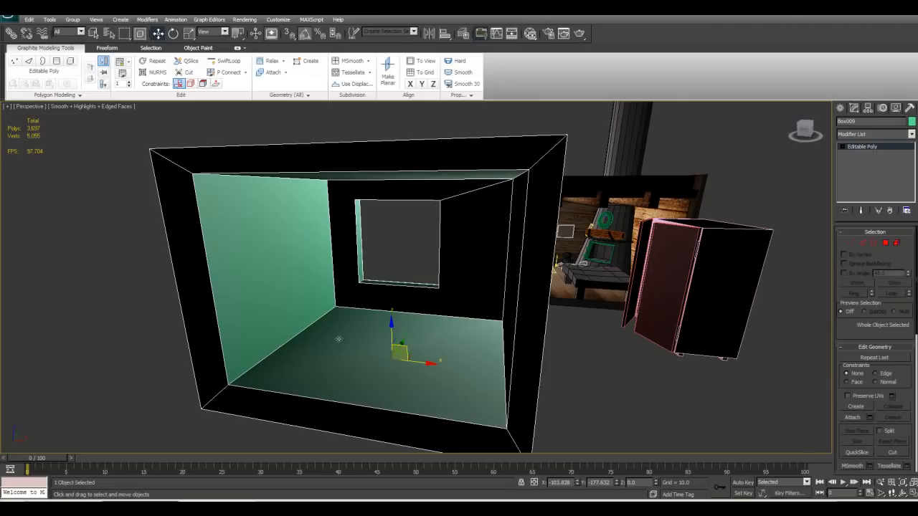
pyautogui.press('F1')
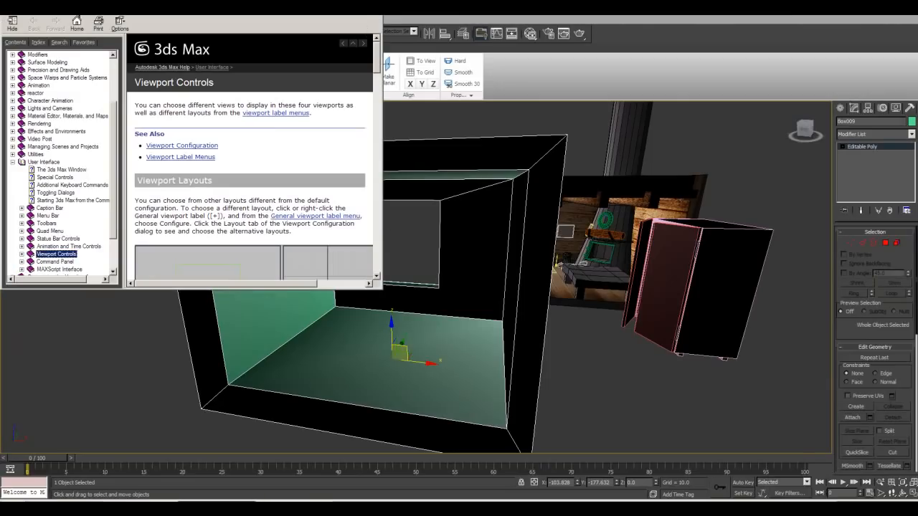
pyautogui.click(376, 13)
# In Edge mode, select the two diagonal edges that connect the window opening to the corners of the back wall
pyautogui.moveTo(422, 250)
pyautogui.mouseDown(button='middle')
pyautogui.moveTo(406, 230)
pyautogui.moveTo(414, 246)
pyautogui.mouseUp(button='middle')
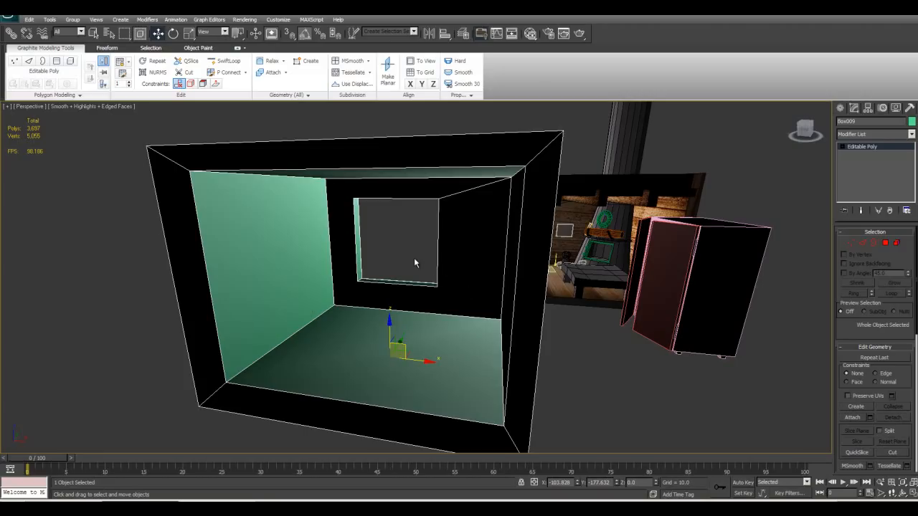
pyautogui.moveTo(416, 248)
pyautogui.keyDown('alt'); pyautogui.mouseDown(button='middle')
pyautogui.moveTo(444, 237)
pyautogui.moveTo(435, 260)
pyautogui.moveTo(407, 254)
pyautogui.moveTo(477, 259)
pyautogui.moveTo(559, 241)
pyautogui.moveTo(407, 234)
pyautogui.mouseUp(button='middle'); pyautogui.keyUp('alt')
pyautogui.scroll(-5, 407, 254)
pyautogui.scroll(5, 394, 245)
pyautogui.keyDown('alt'); pyautogui.moveTo(453, 253); pyautogui.dragTo(439, 133, button='middle'); pyautogui.keyUp('alt')
pyautogui.scroll(4, 399, 295)
pyautogui.press('2')
pyautogui.keyDown('ctrl'); pyautogui.click(566, 183); pyautogui.keyUp('ctrl')
pyautogui.keyDown('alt'); pyautogui.moveTo(565, 184); pyautogui.dragTo(410, 217, button='middle'); pyautogui.keyUp('alt')
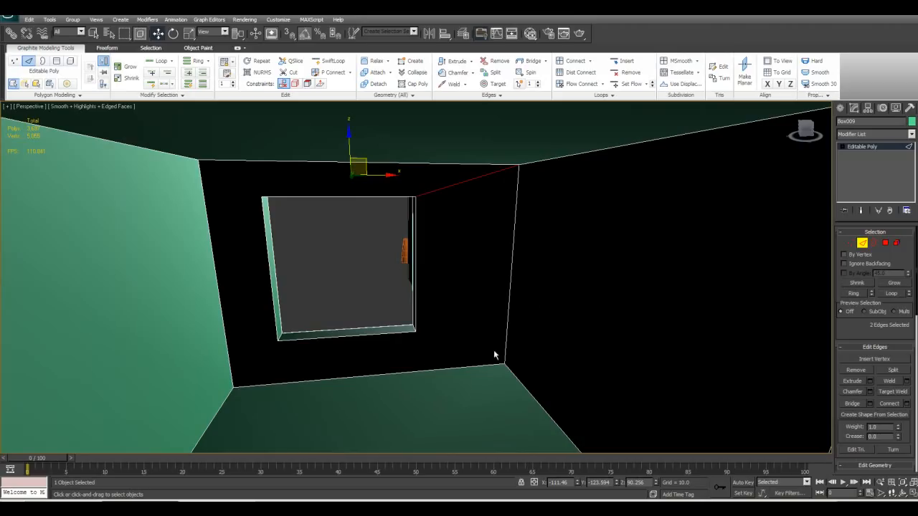
pyautogui.keyDown('alt'); pyautogui.moveTo(314, 162); pyautogui.dragTo(324, 197, button='middle'); pyautogui.keyUp('alt')
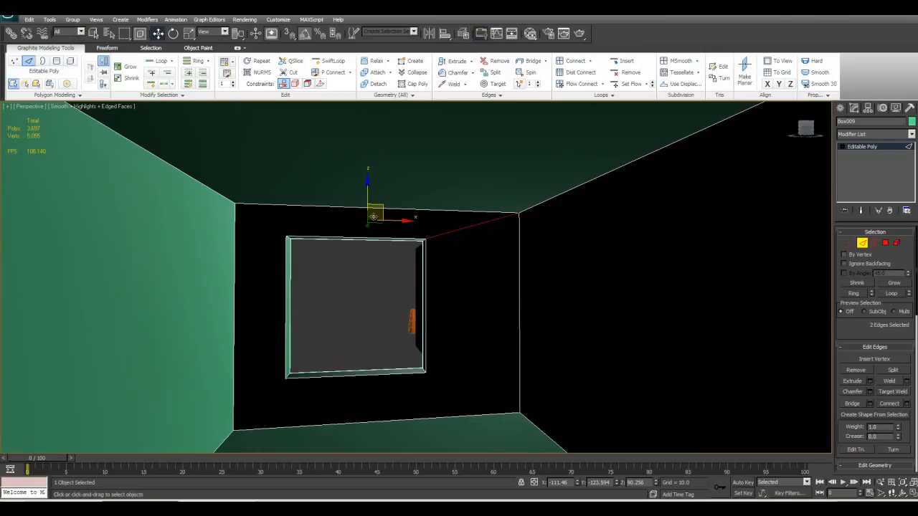
pyautogui.rightClick(502, 292)
pyautogui.click(494, 309)
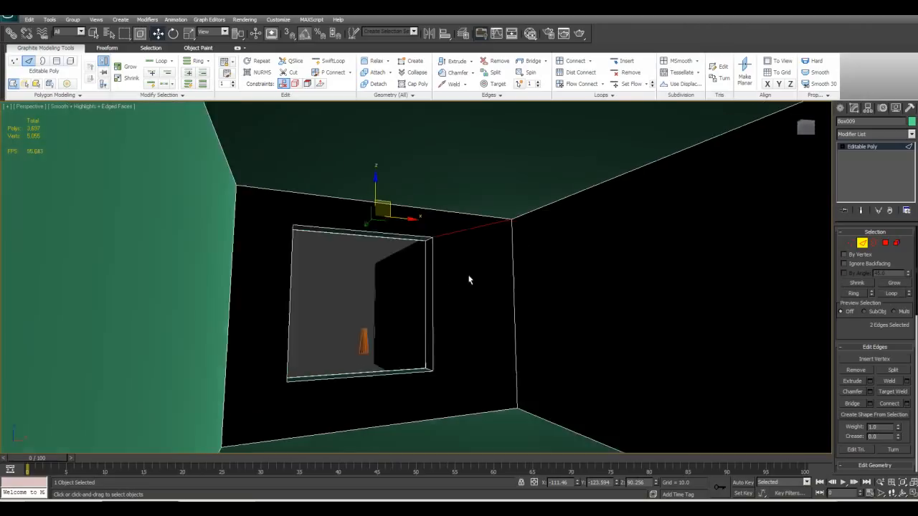